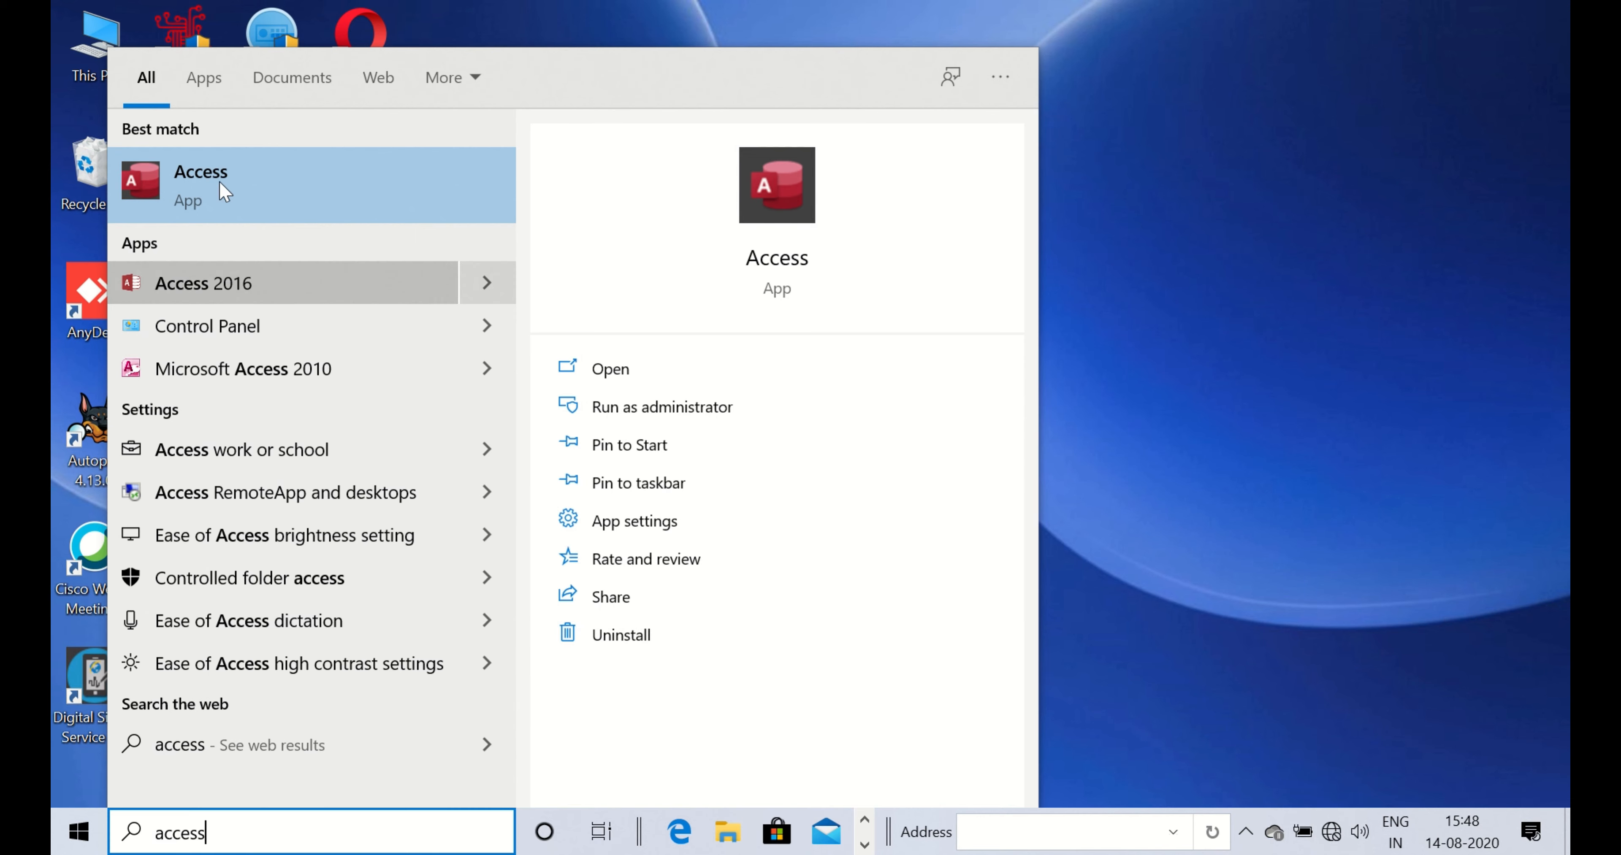
- Start Access and create a blank database named Database1.accdb
left_click(186, 183)
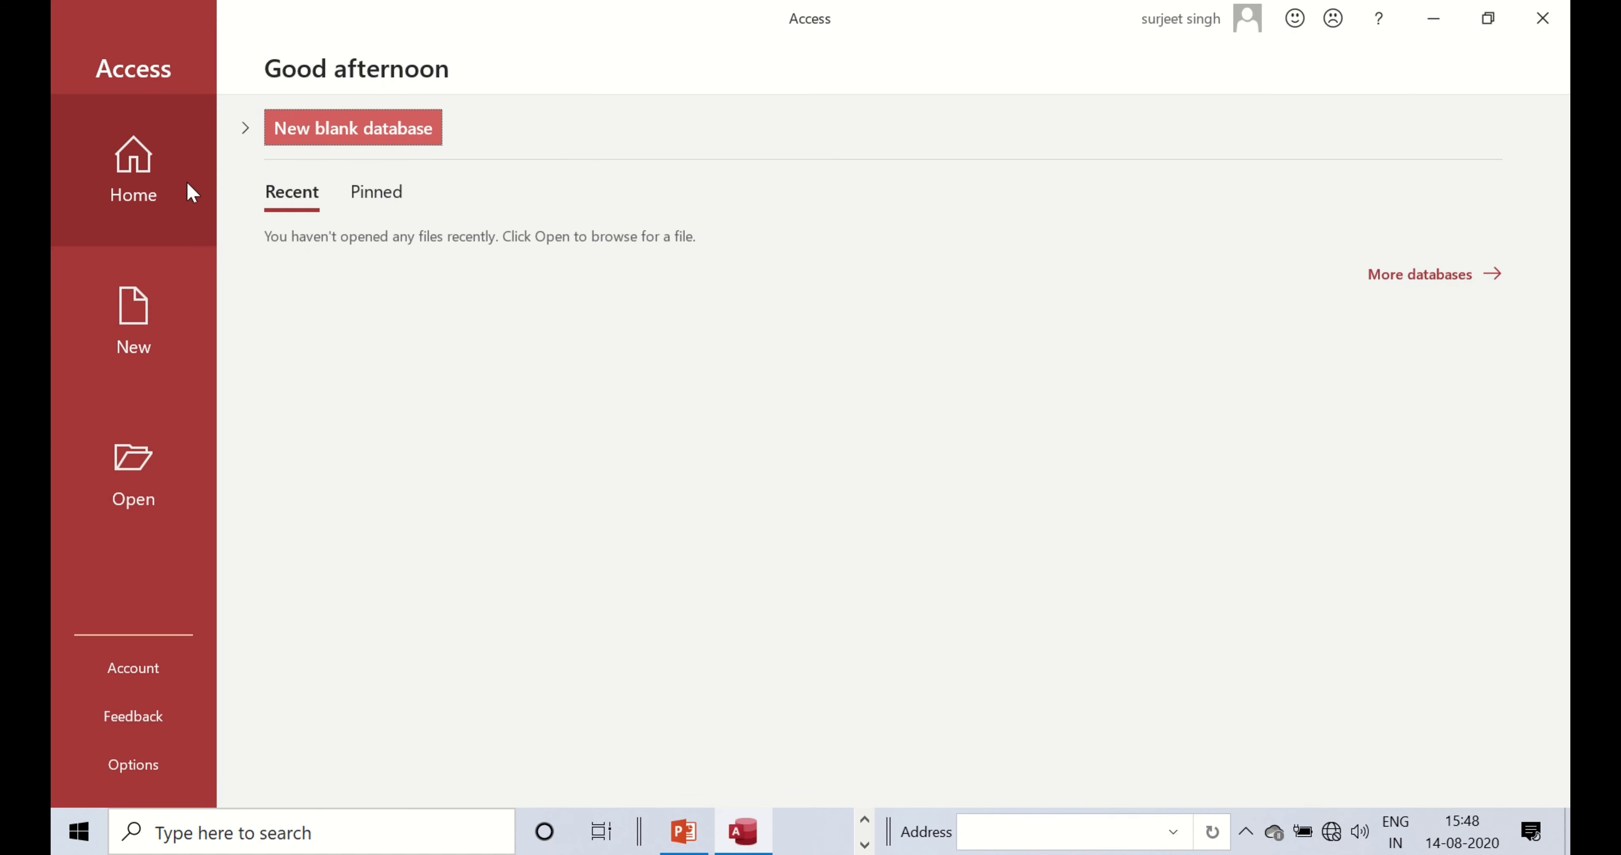
left_click(124, 345)
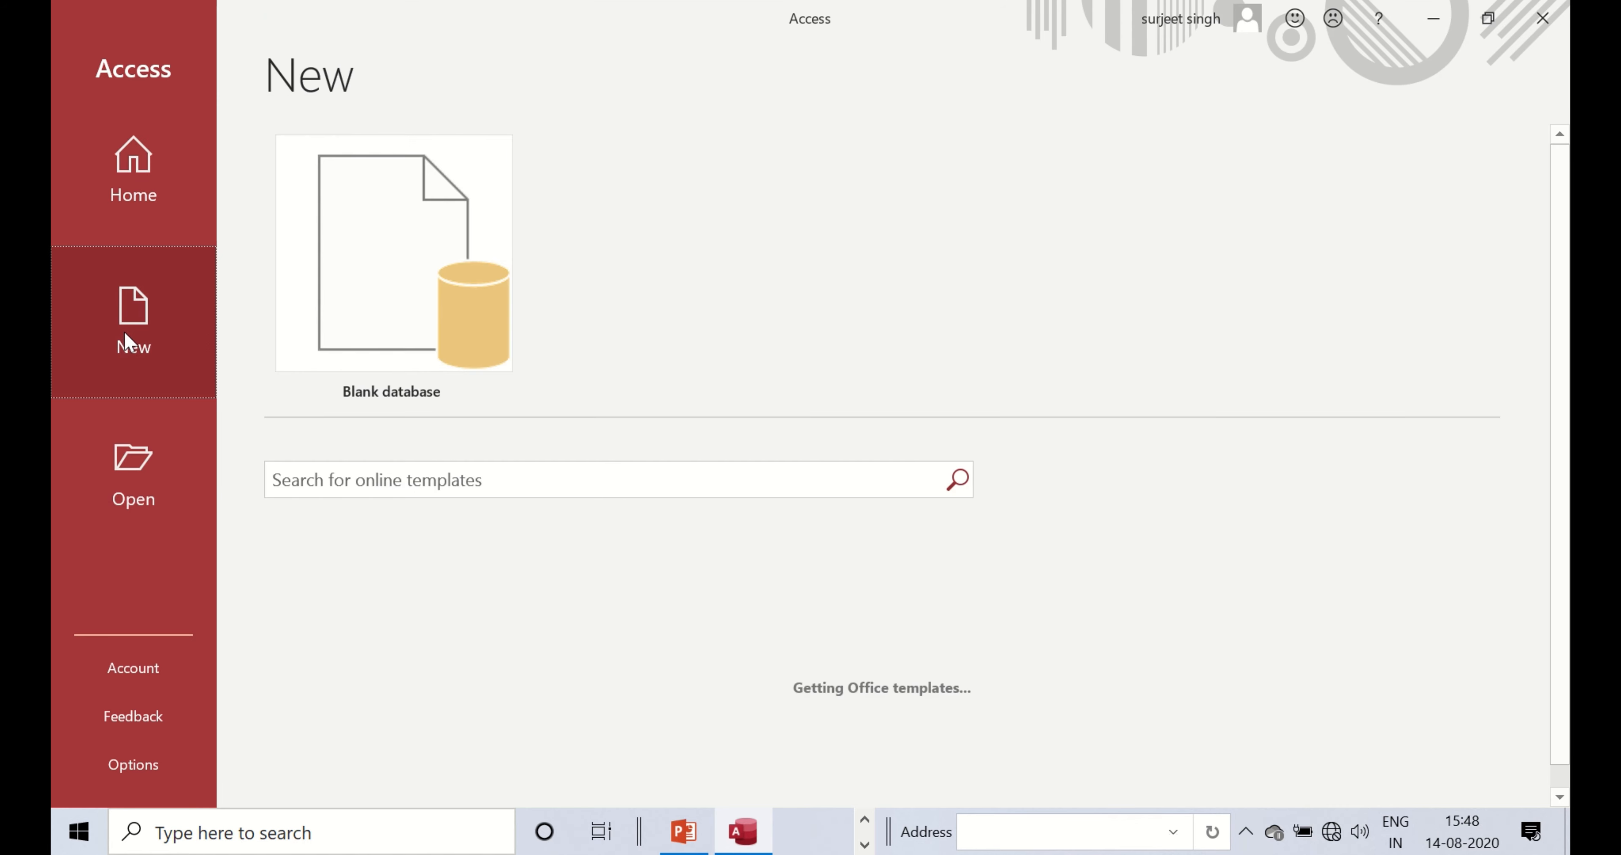
left_click(422, 245)
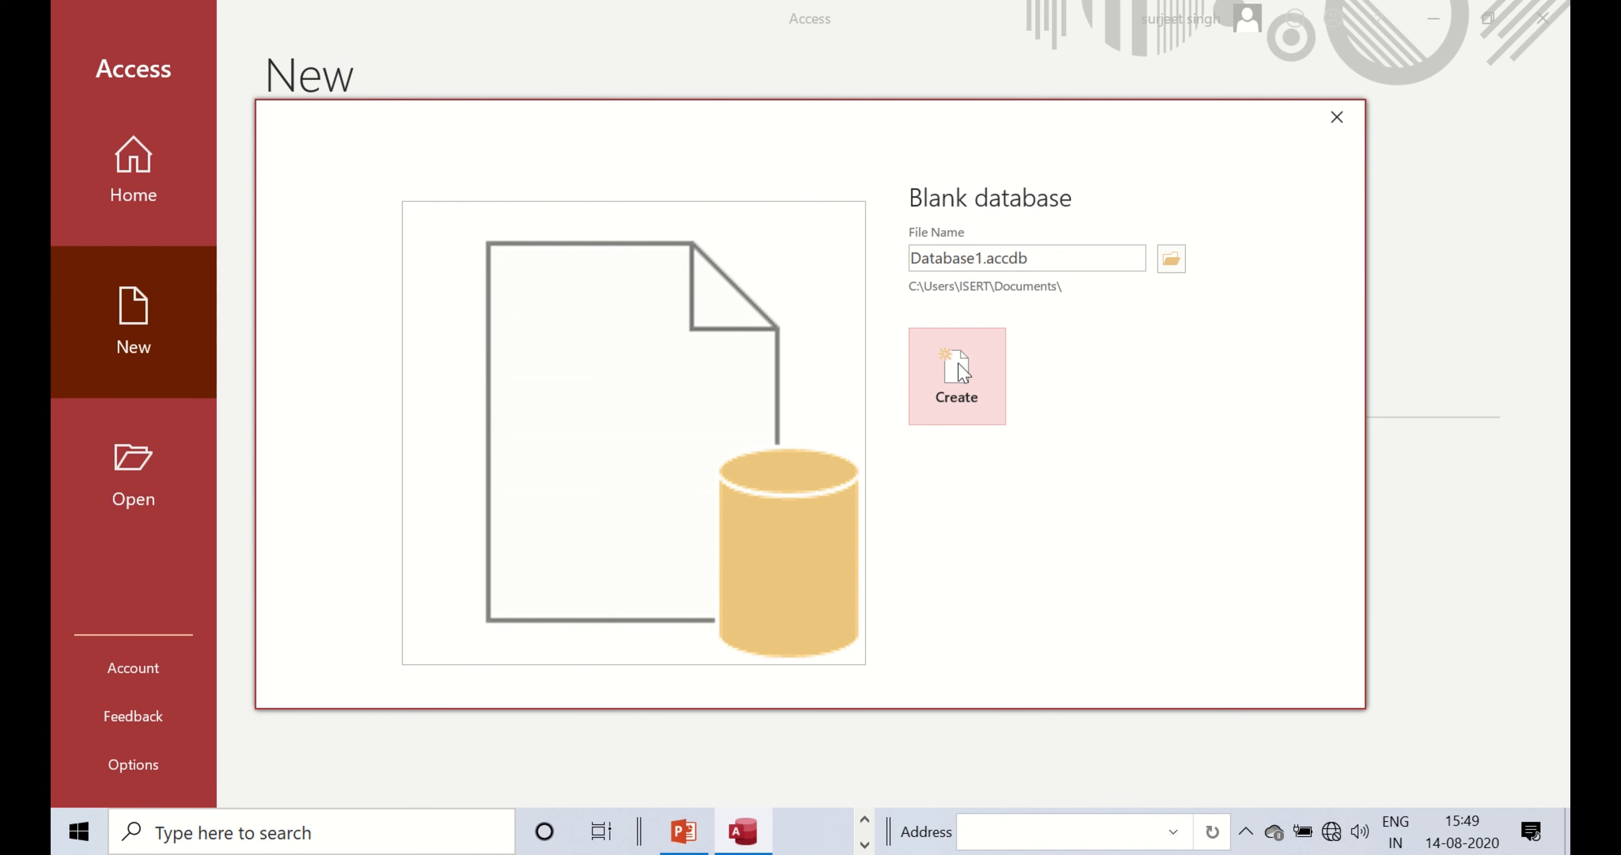
left_click(983, 381)
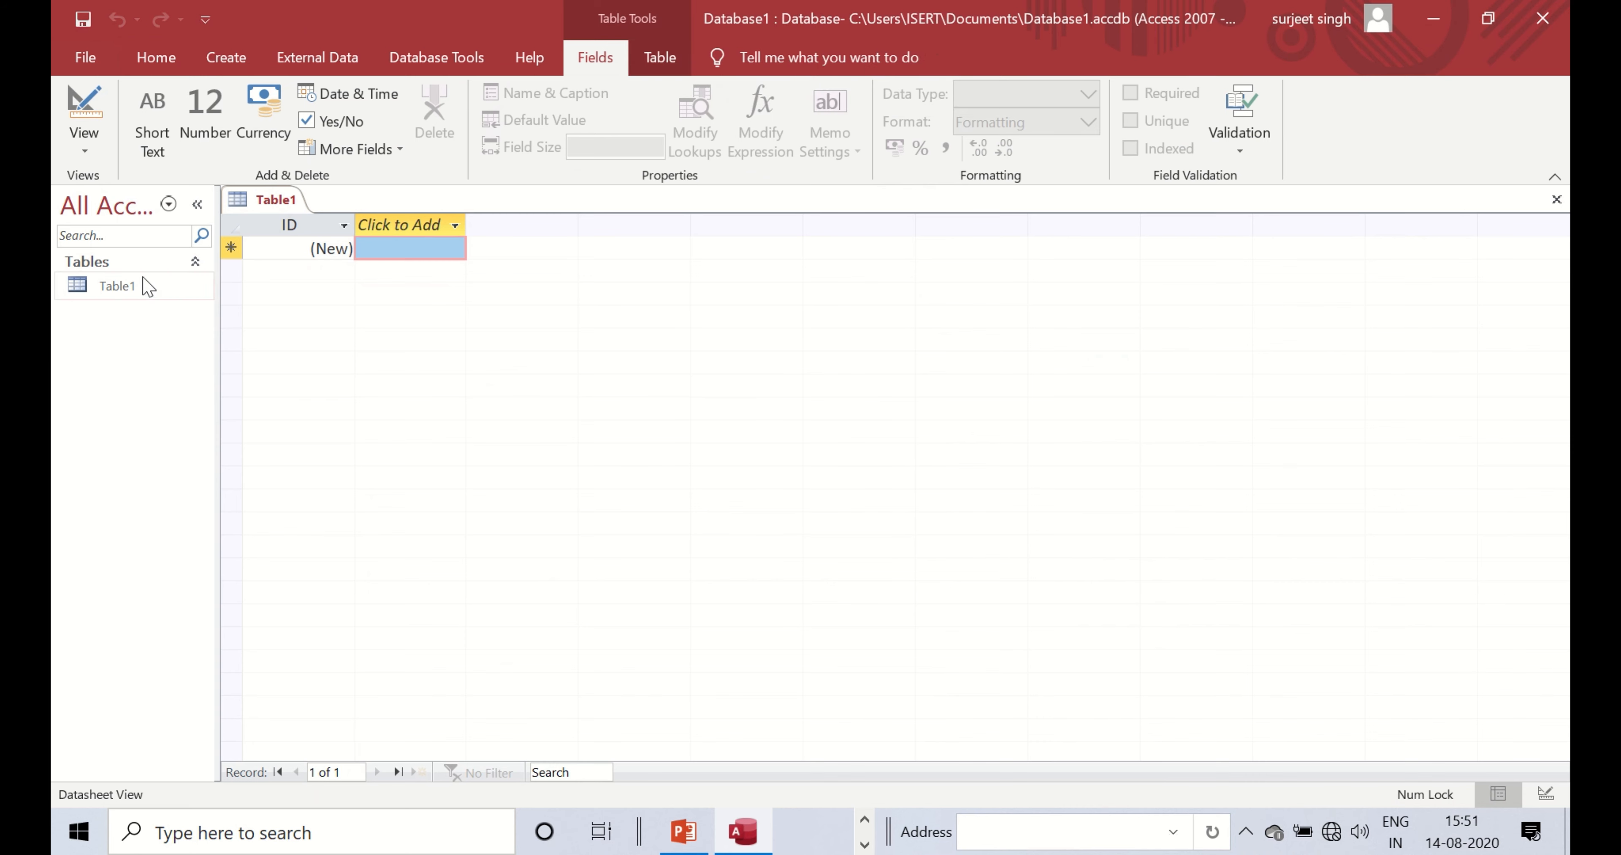
left_click(123, 296)
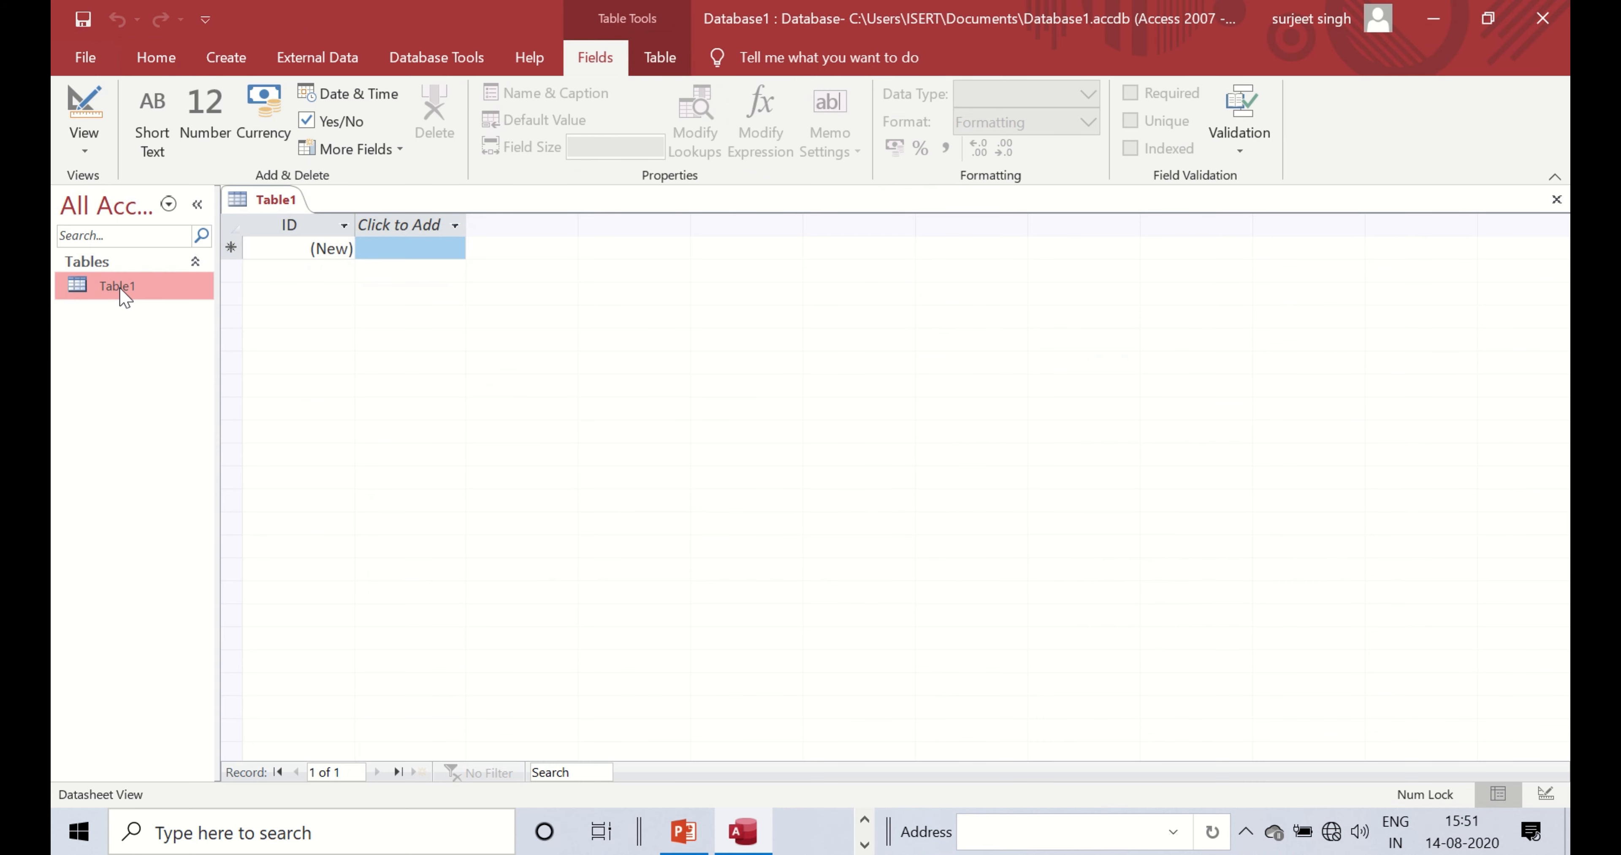
left_click(1070, 289)
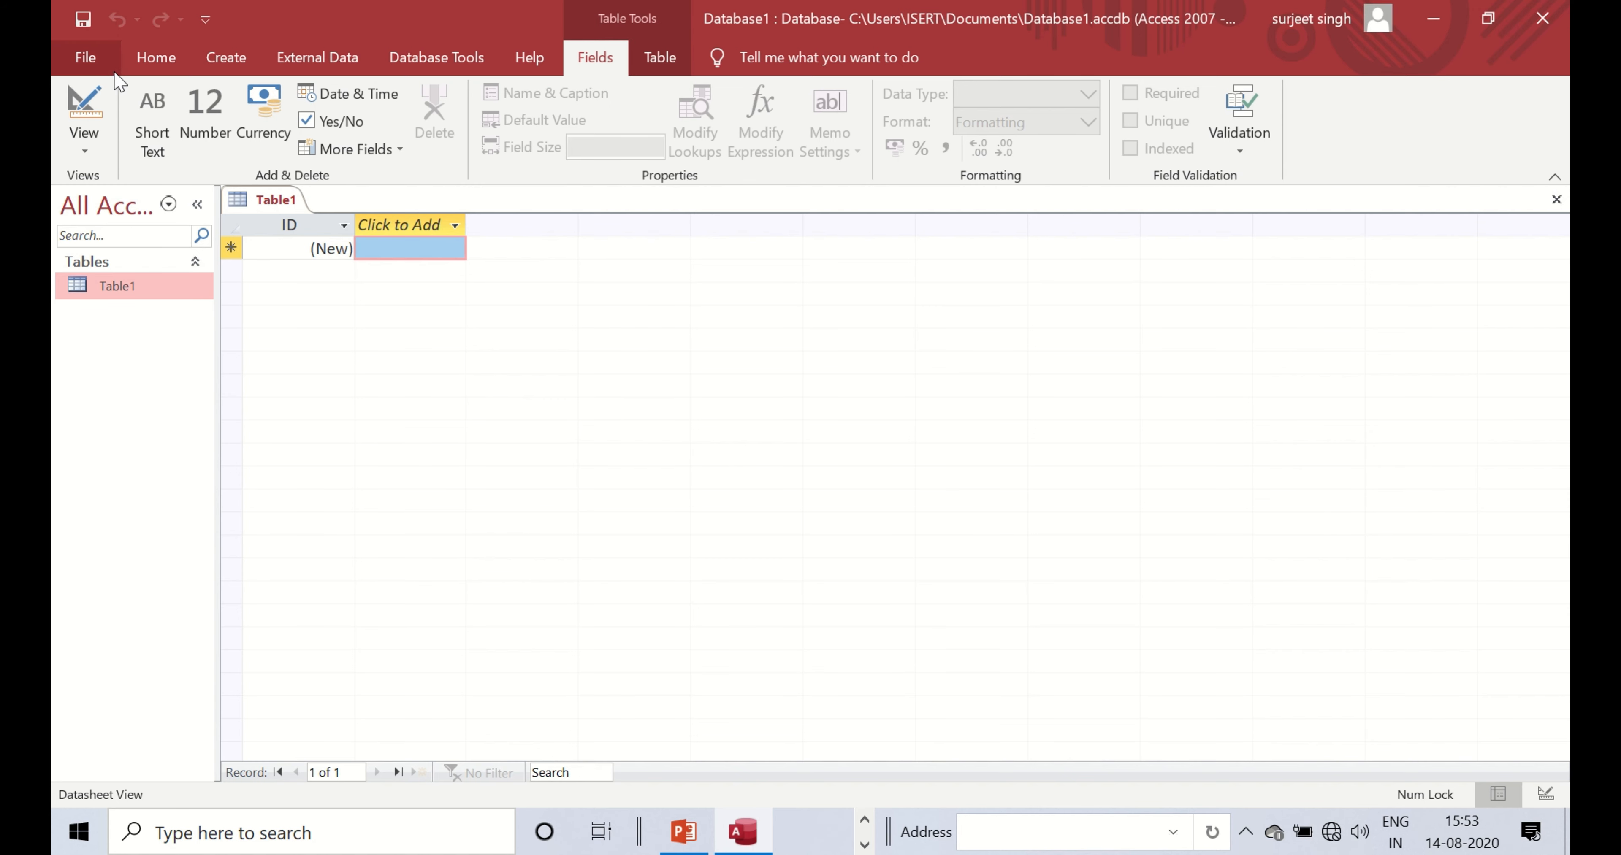
left_click(151, 63)
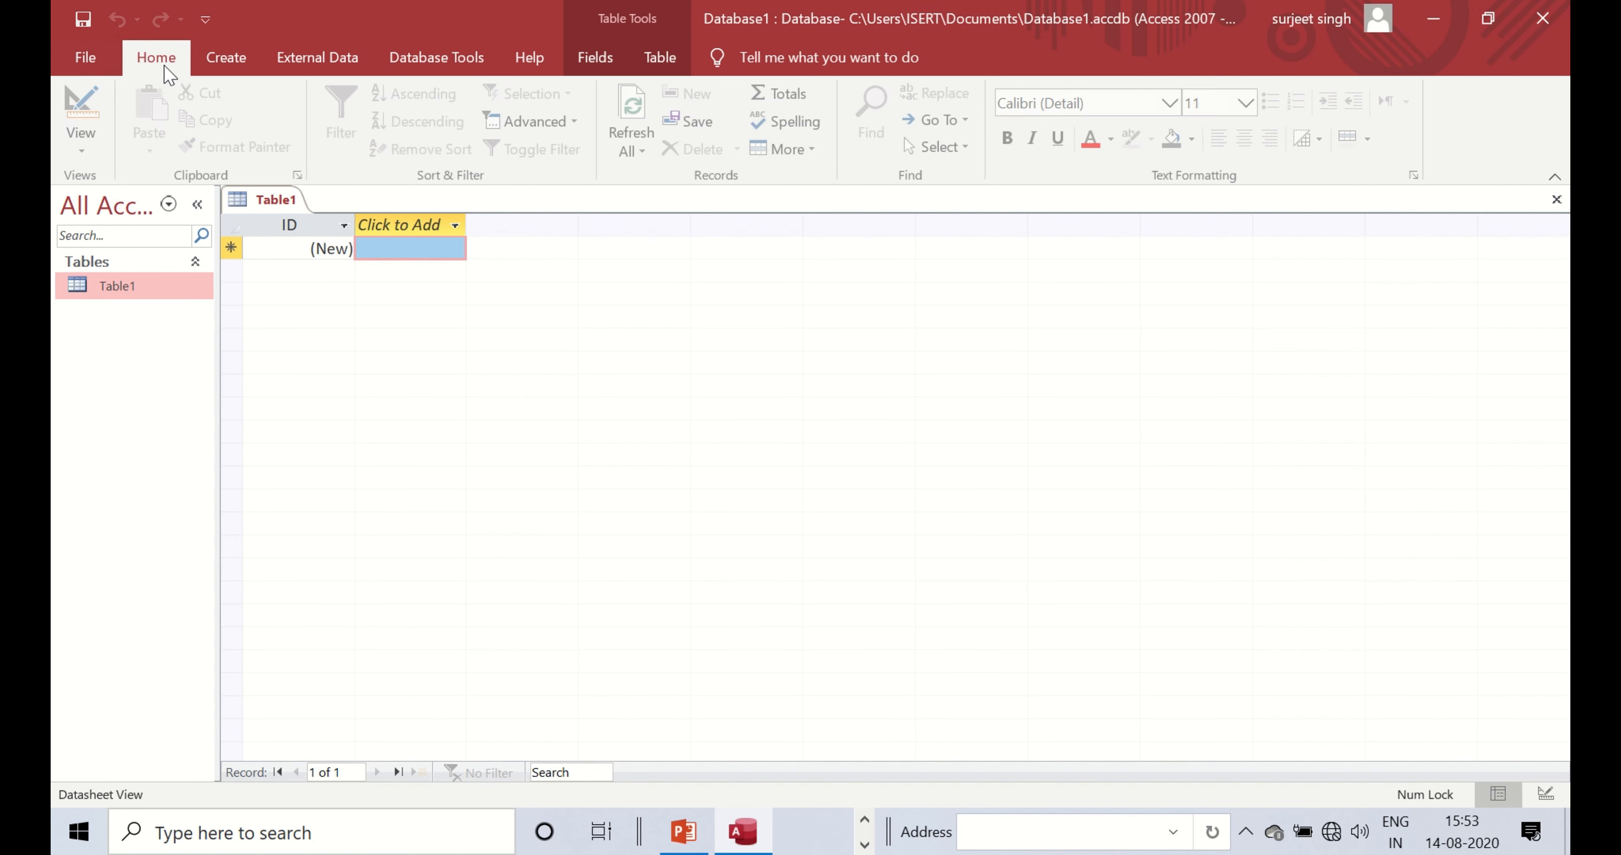
left_click(224, 58)
left_click(146, 59)
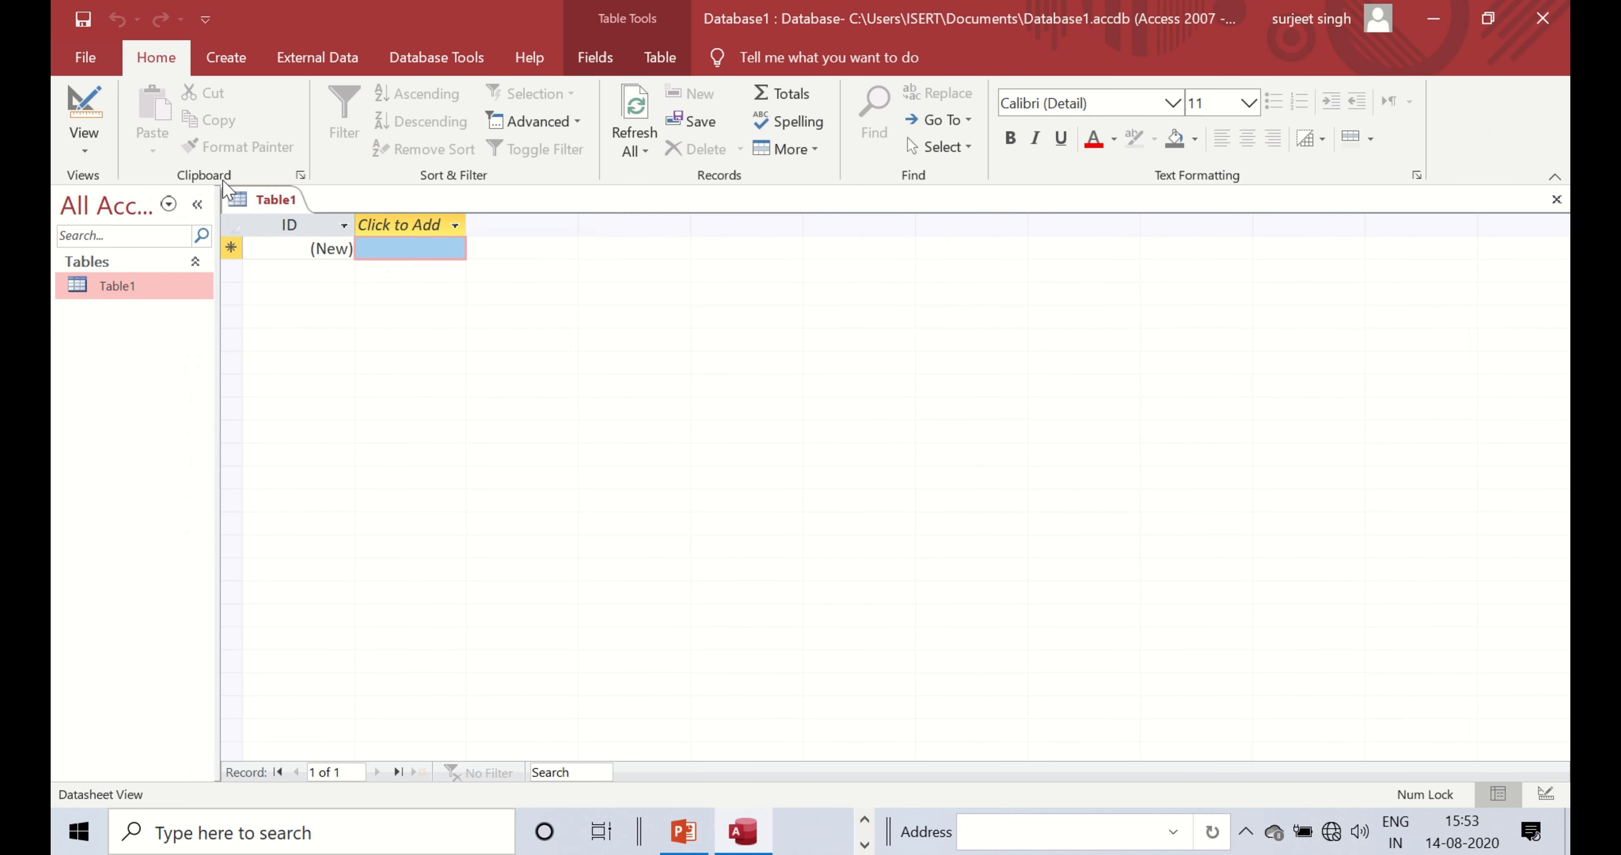
- Switch Table1 to Design View, saving it under the name PERSONNEL
right_click(255, 203)
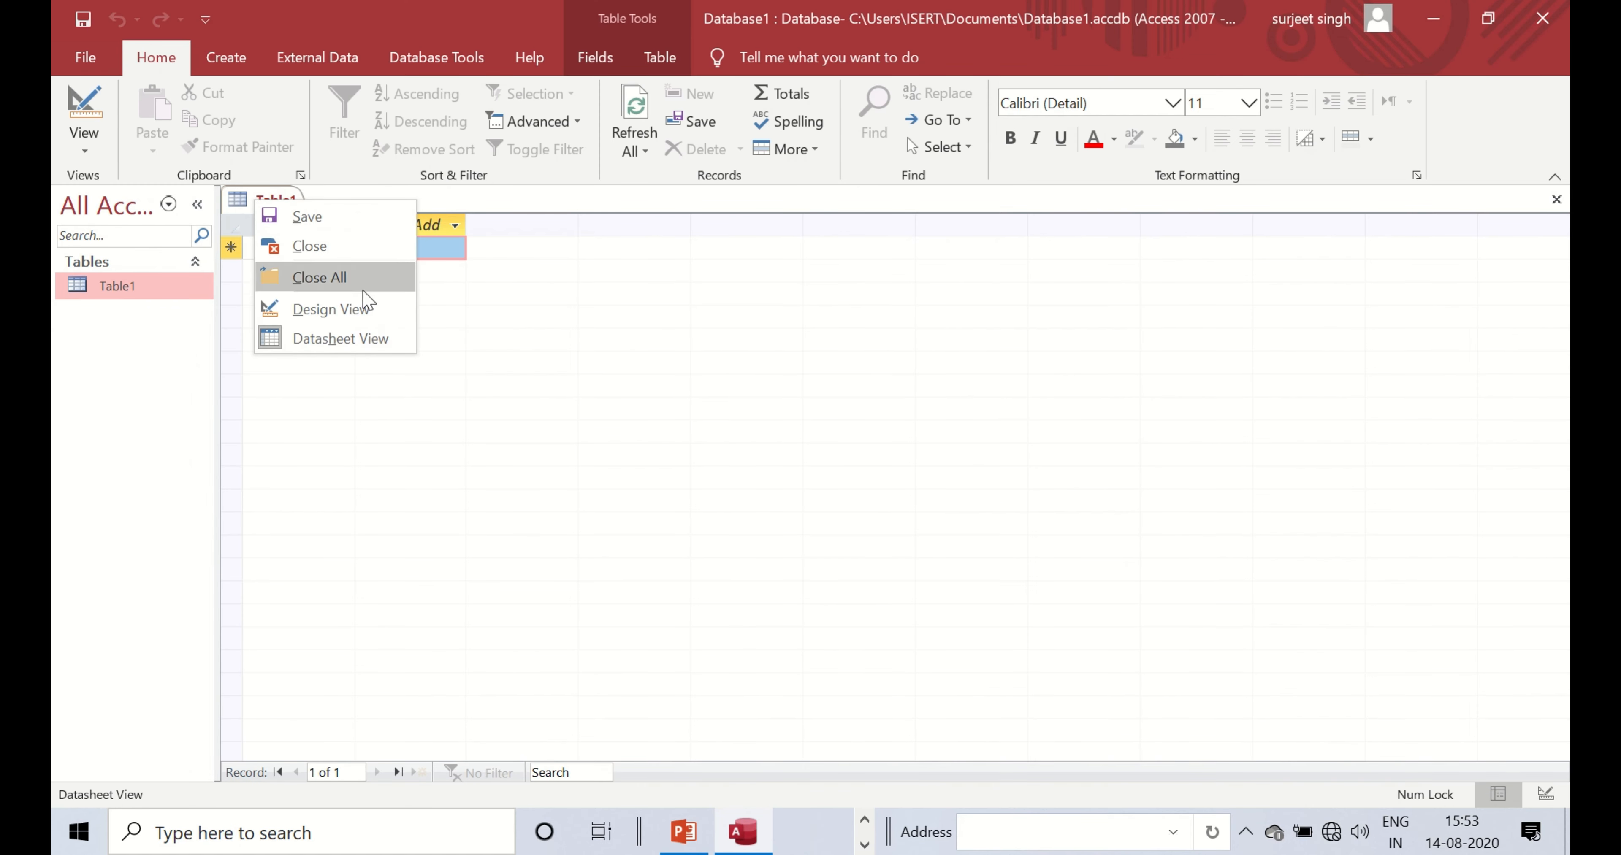
left_click(321, 309)
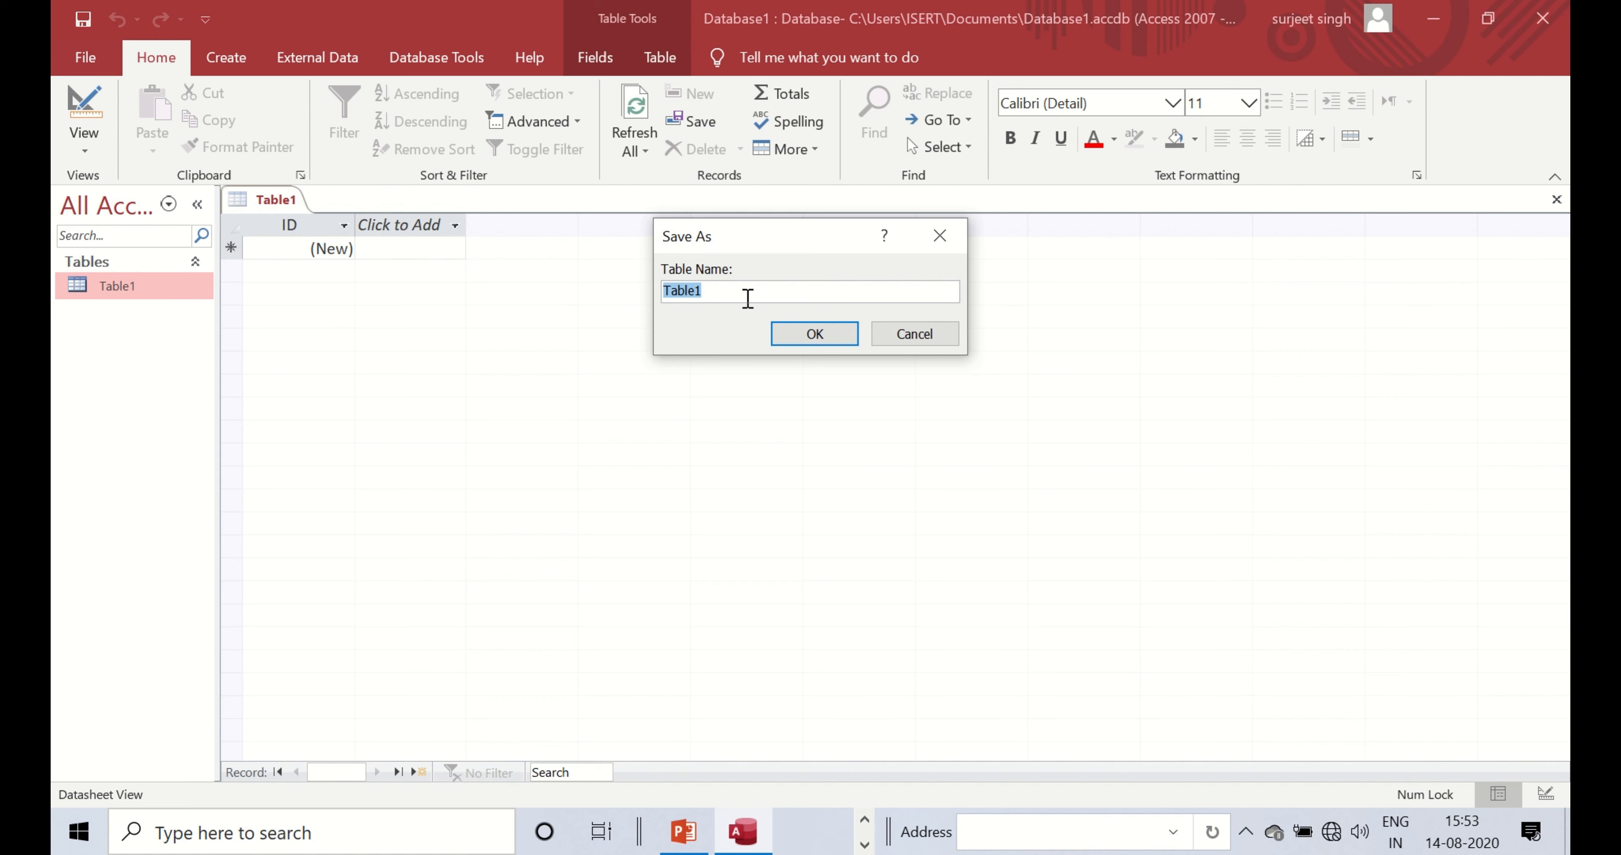
type("PERSONNEL")
key("Return")
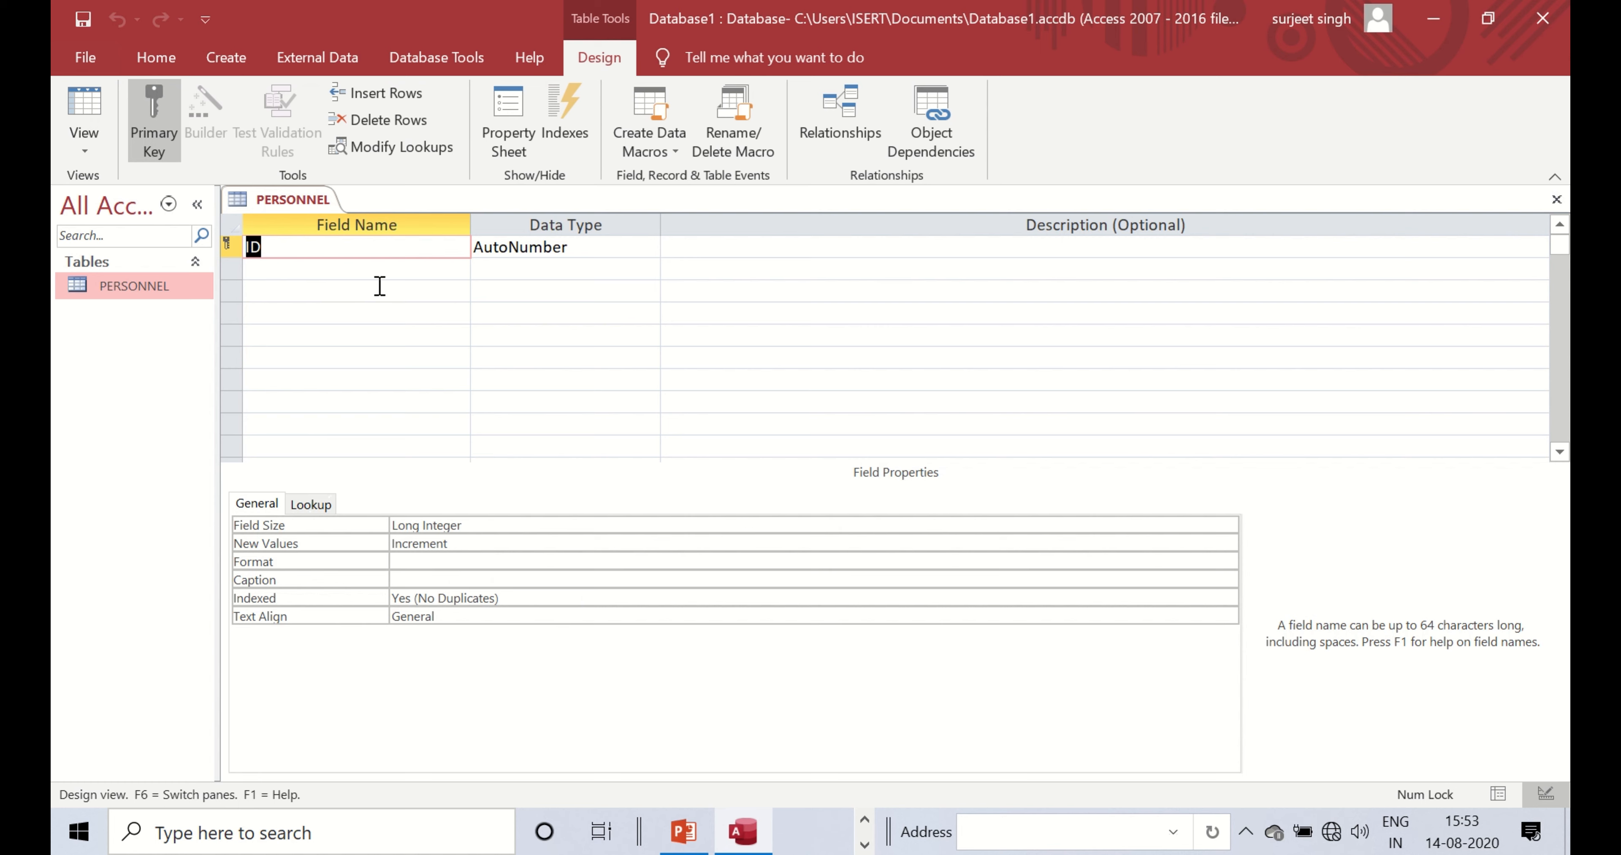
- Name the second field E_NAME below ID and keep its Short Text data type
left_click(399, 265)
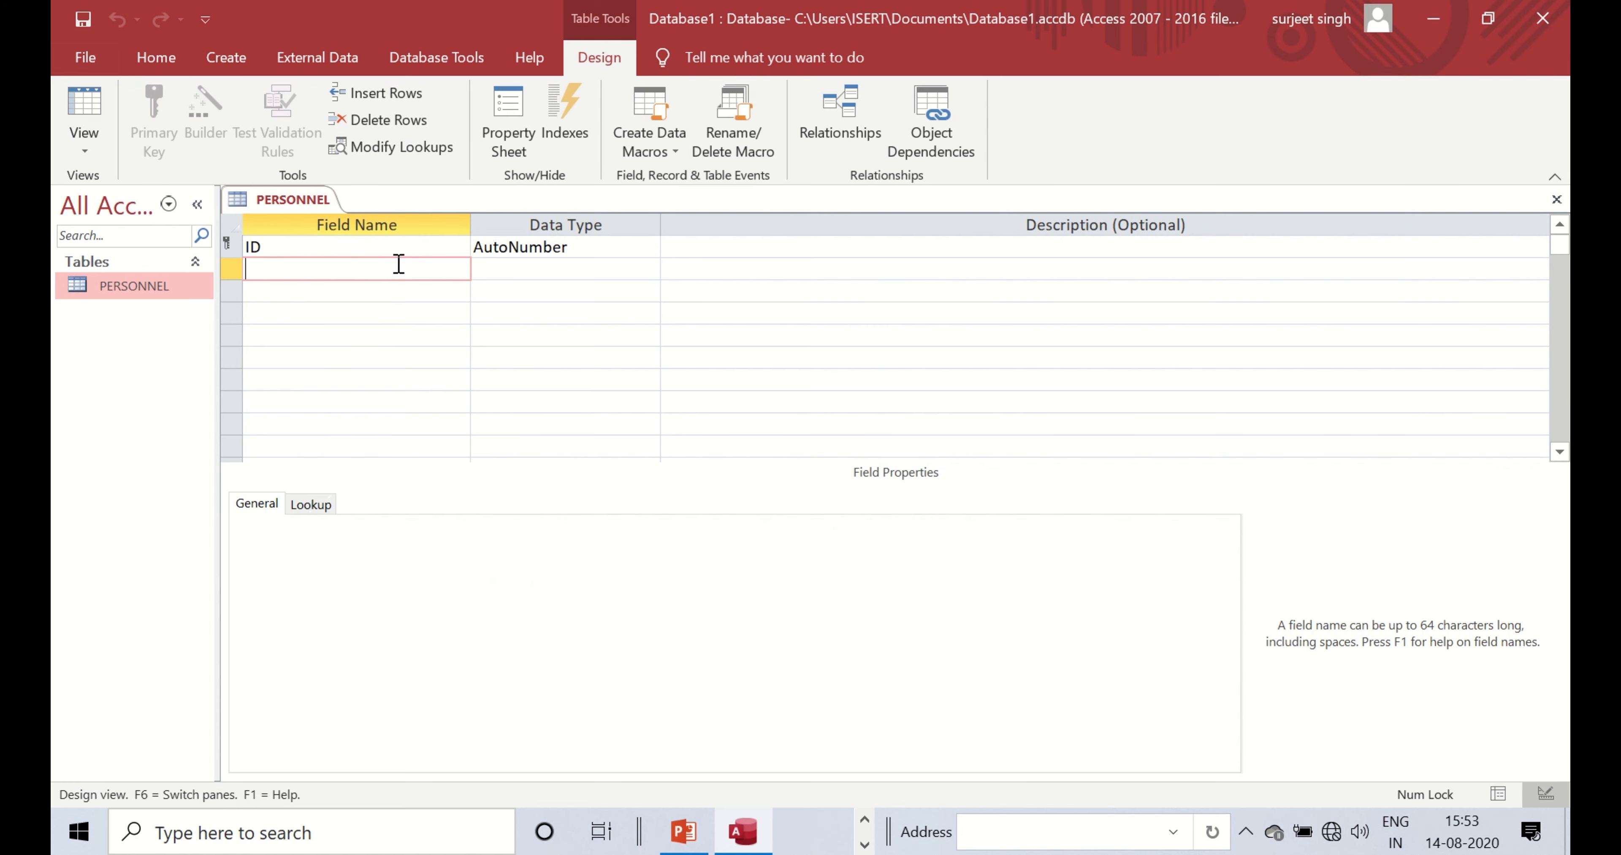
type("E_NAME")
left_click(519, 269)
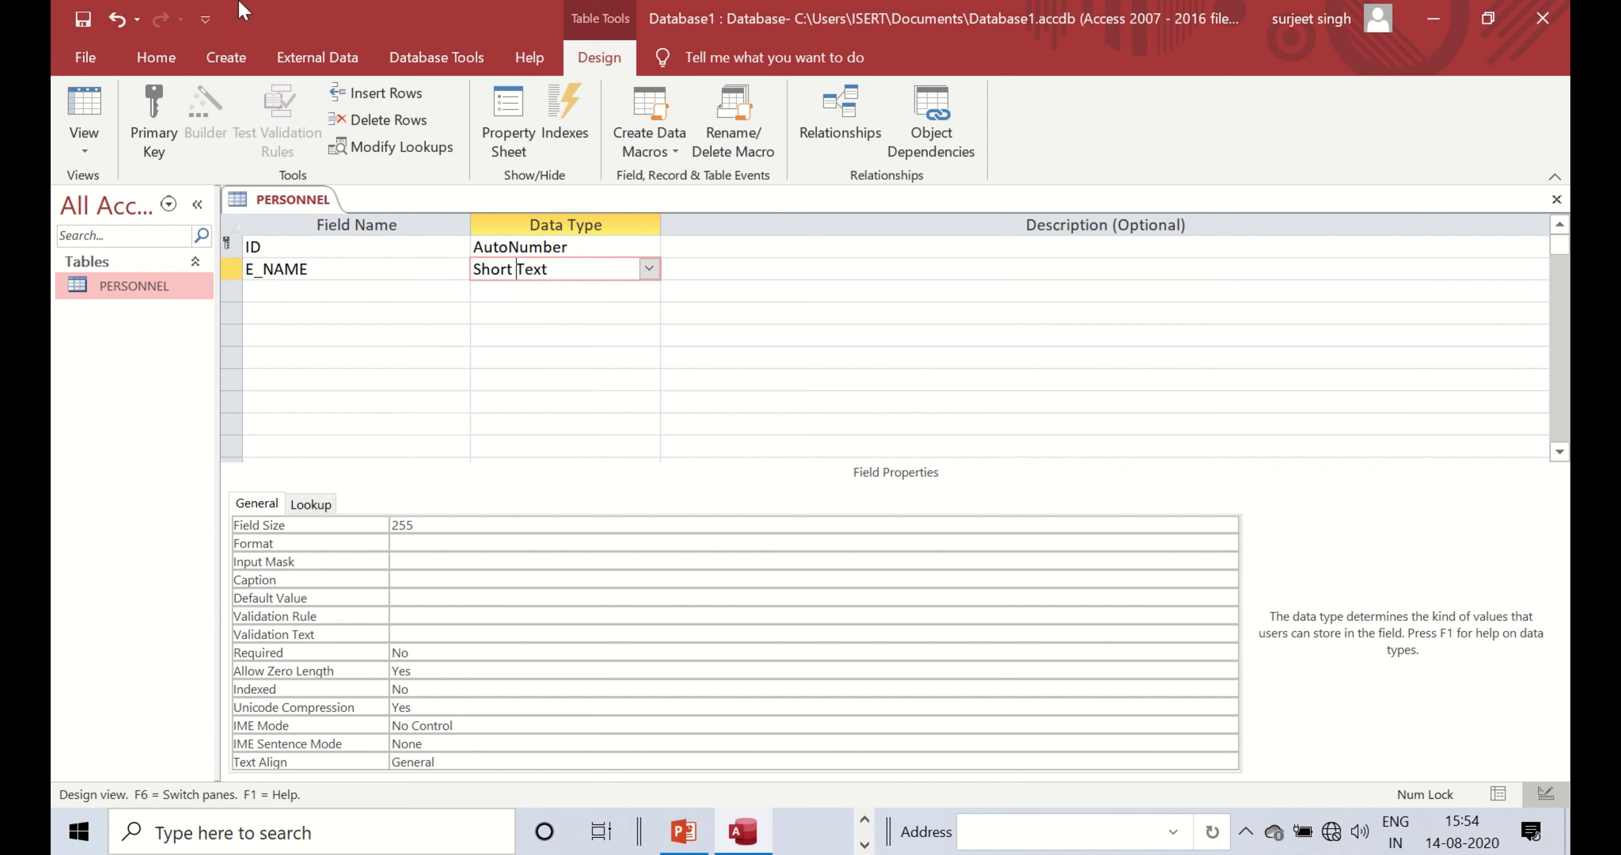
left_click(668, 41)
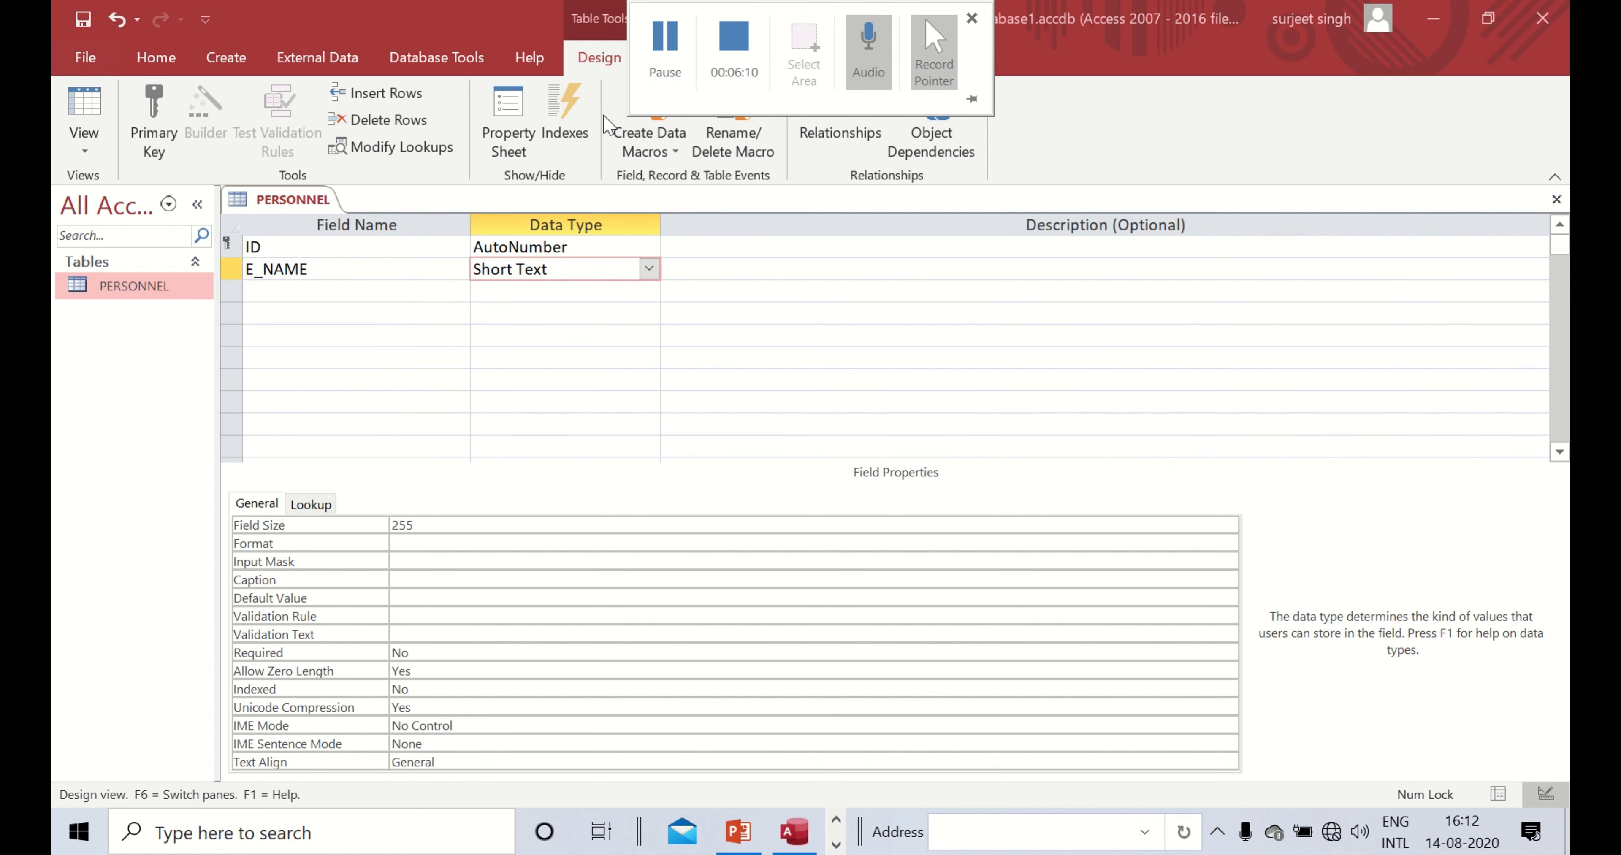
left_click(334, 293)
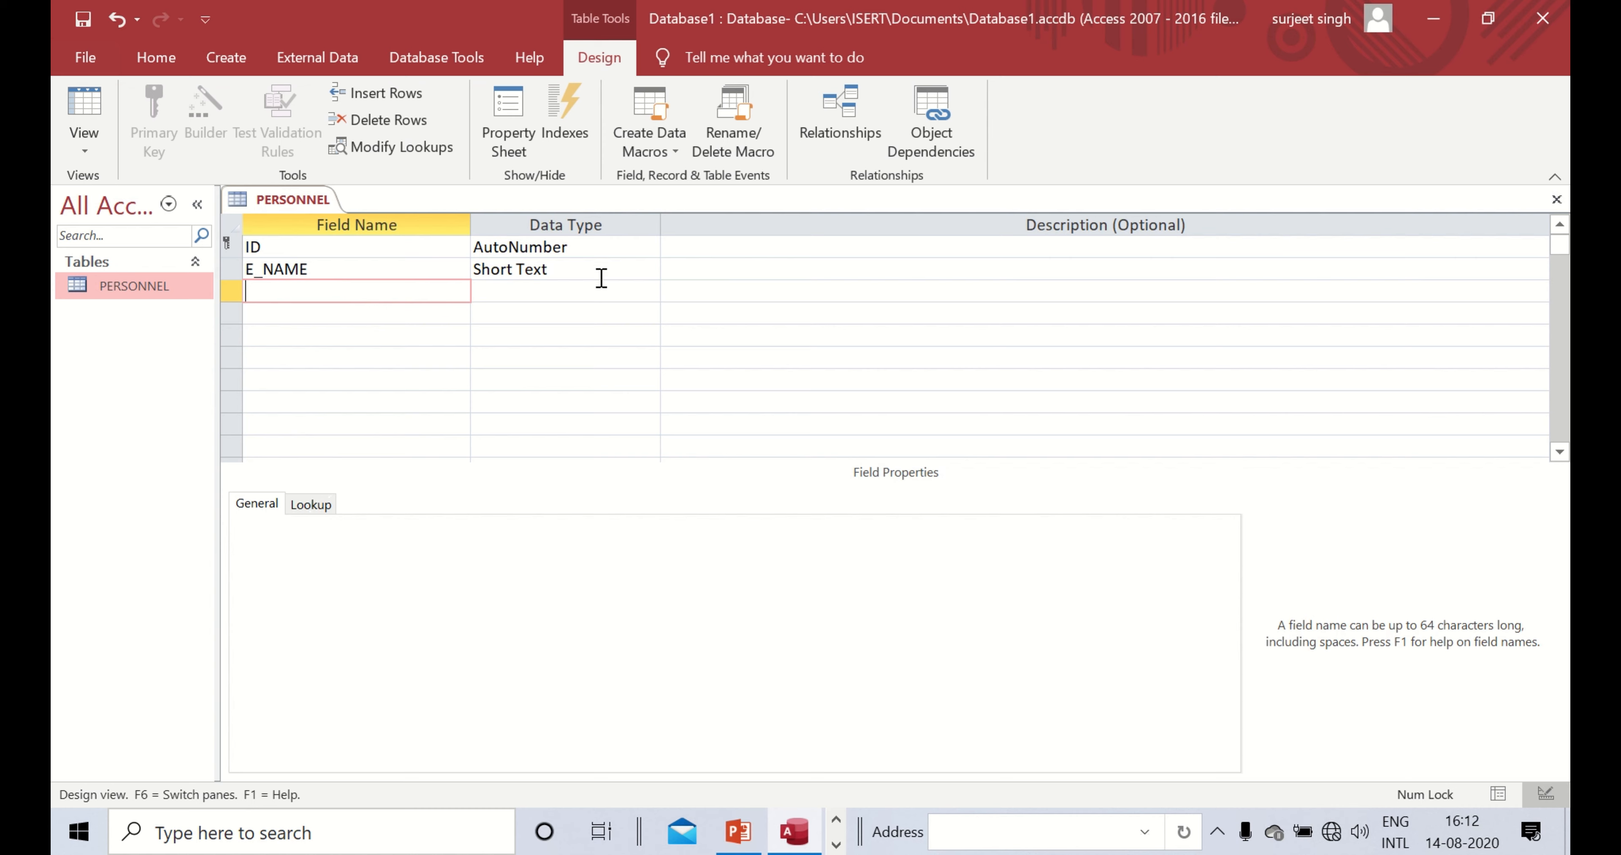
left_click(619, 267)
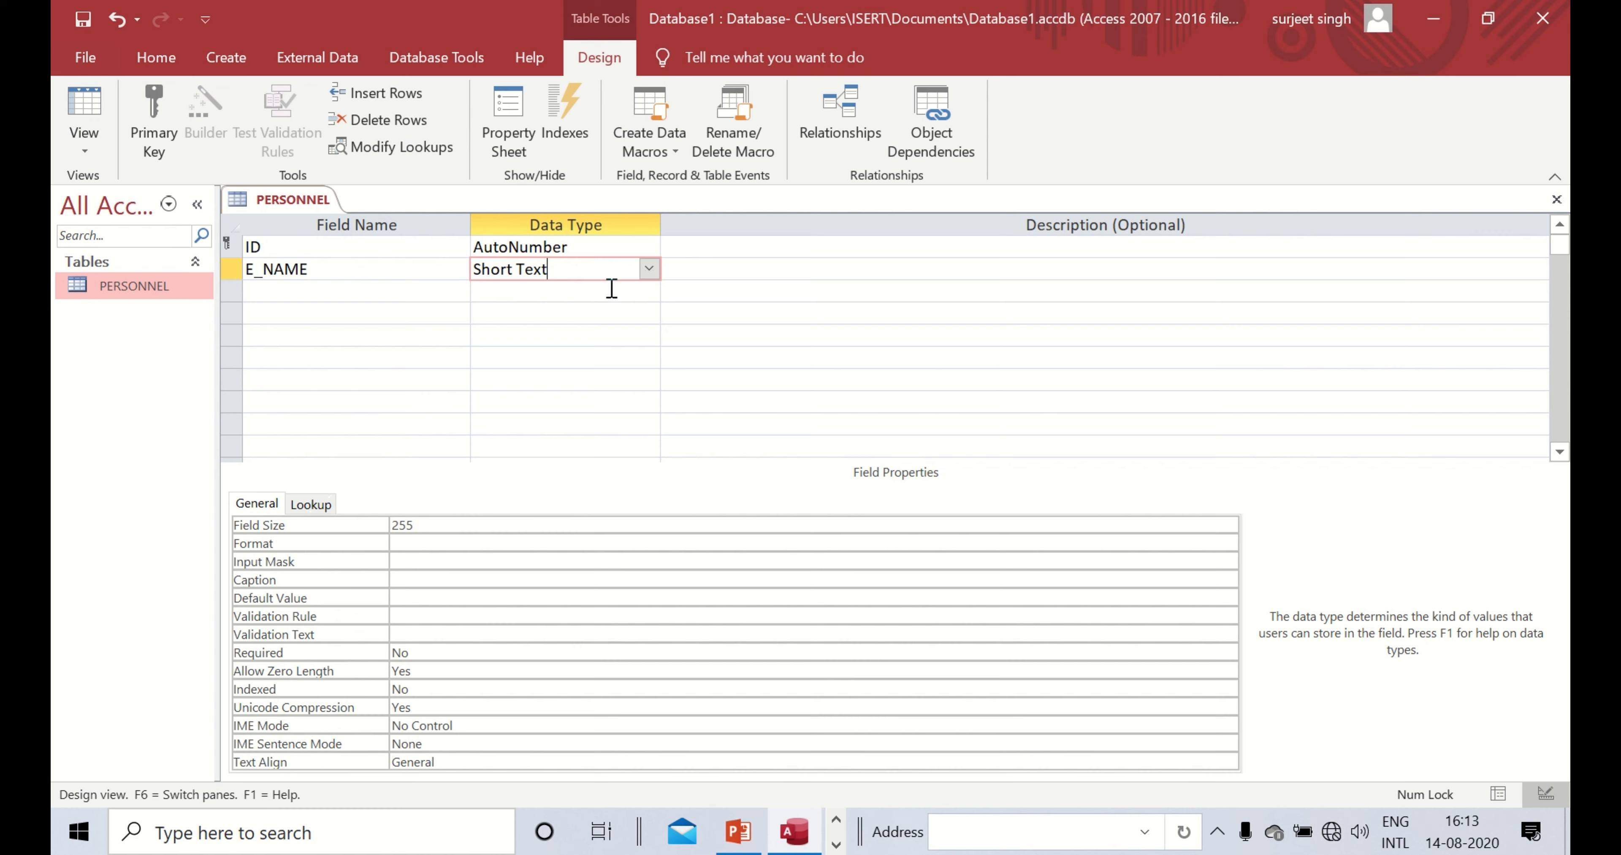
- Try Long Text for E_NAME, then revert it to Short Text with field size 255
left_click(648, 270)
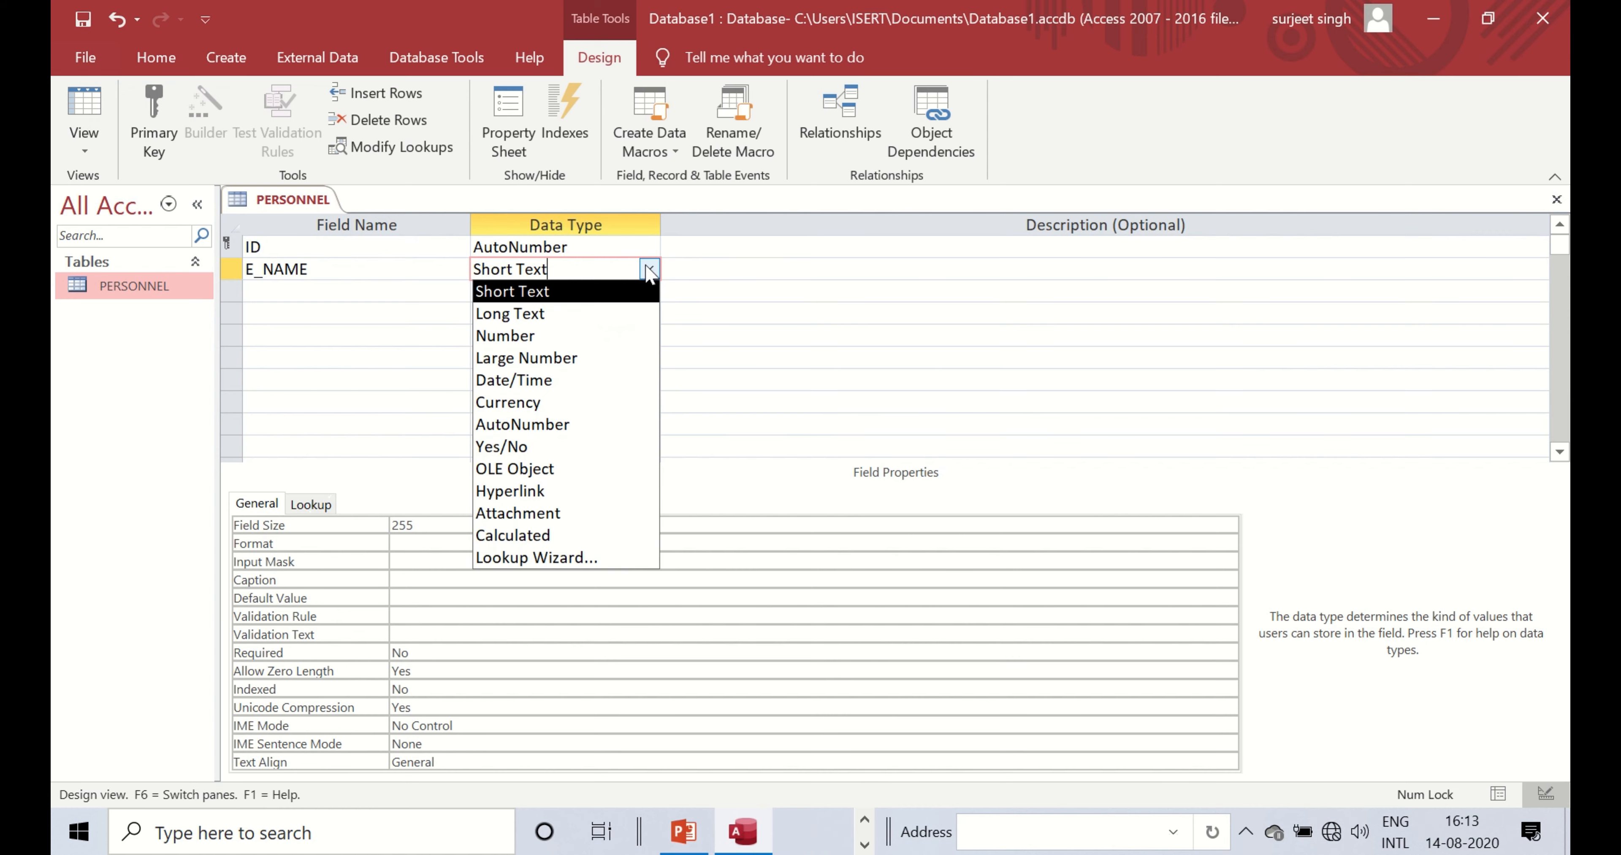
left_click(535, 291)
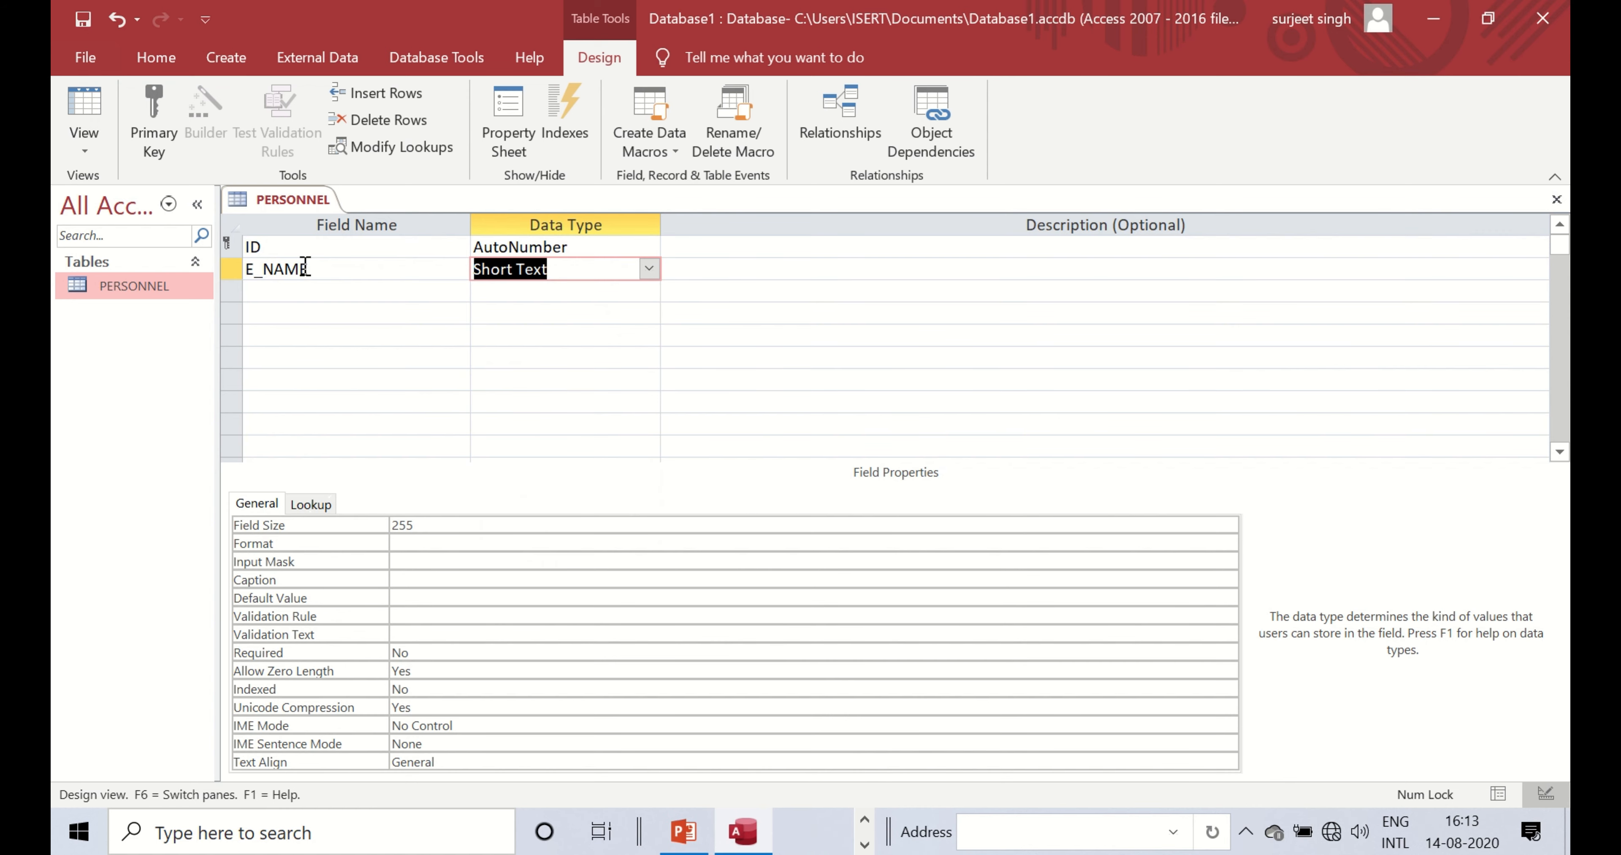
left_click(287, 288)
left_click(533, 269)
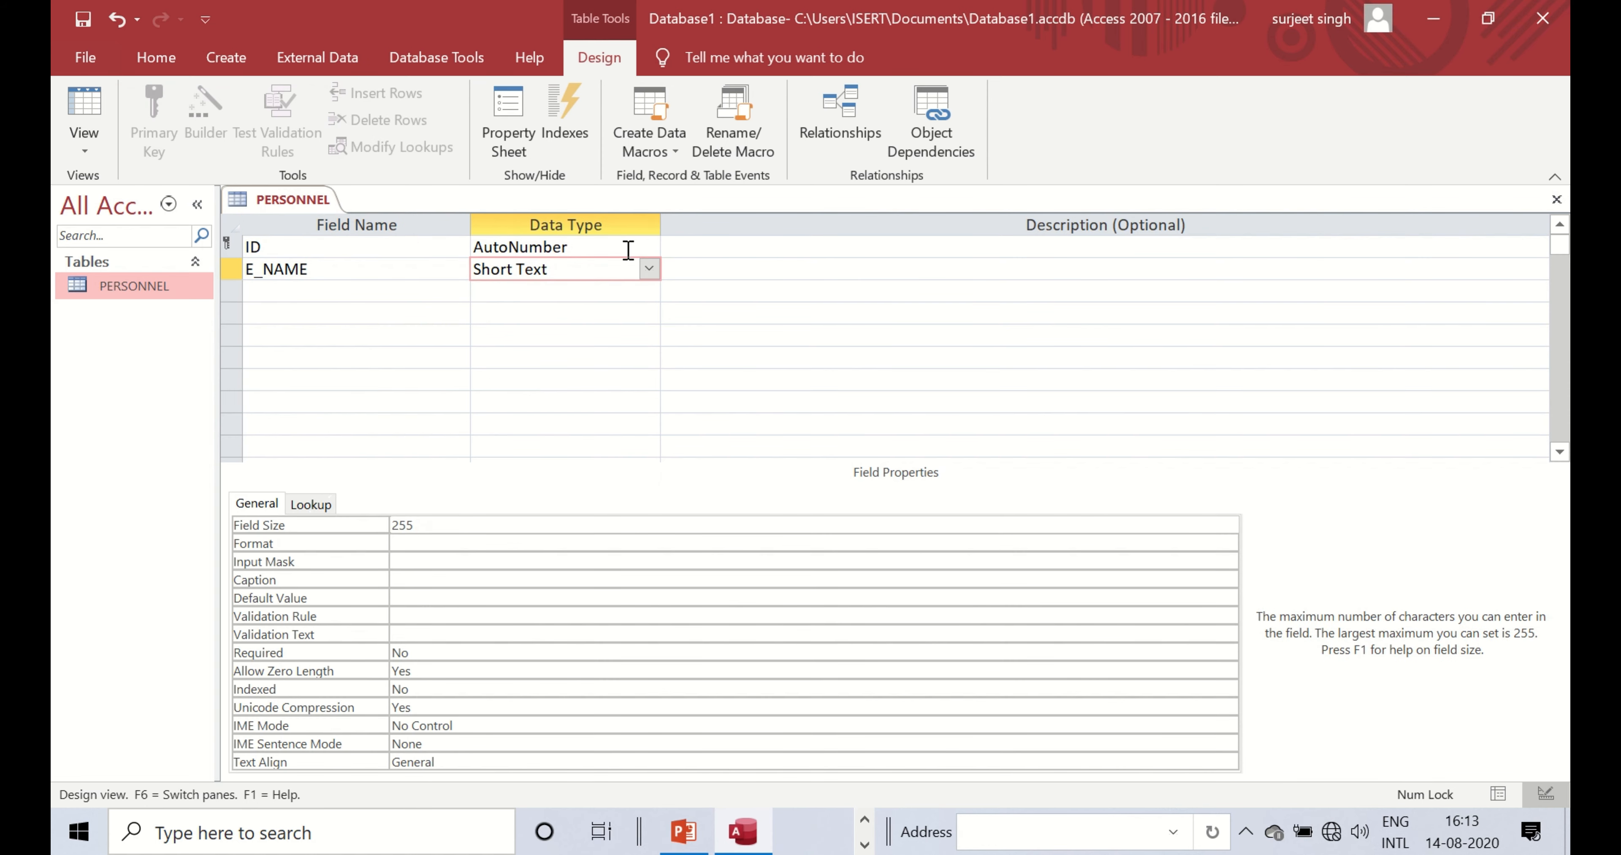
left_click(648, 269)
left_click(507, 315)
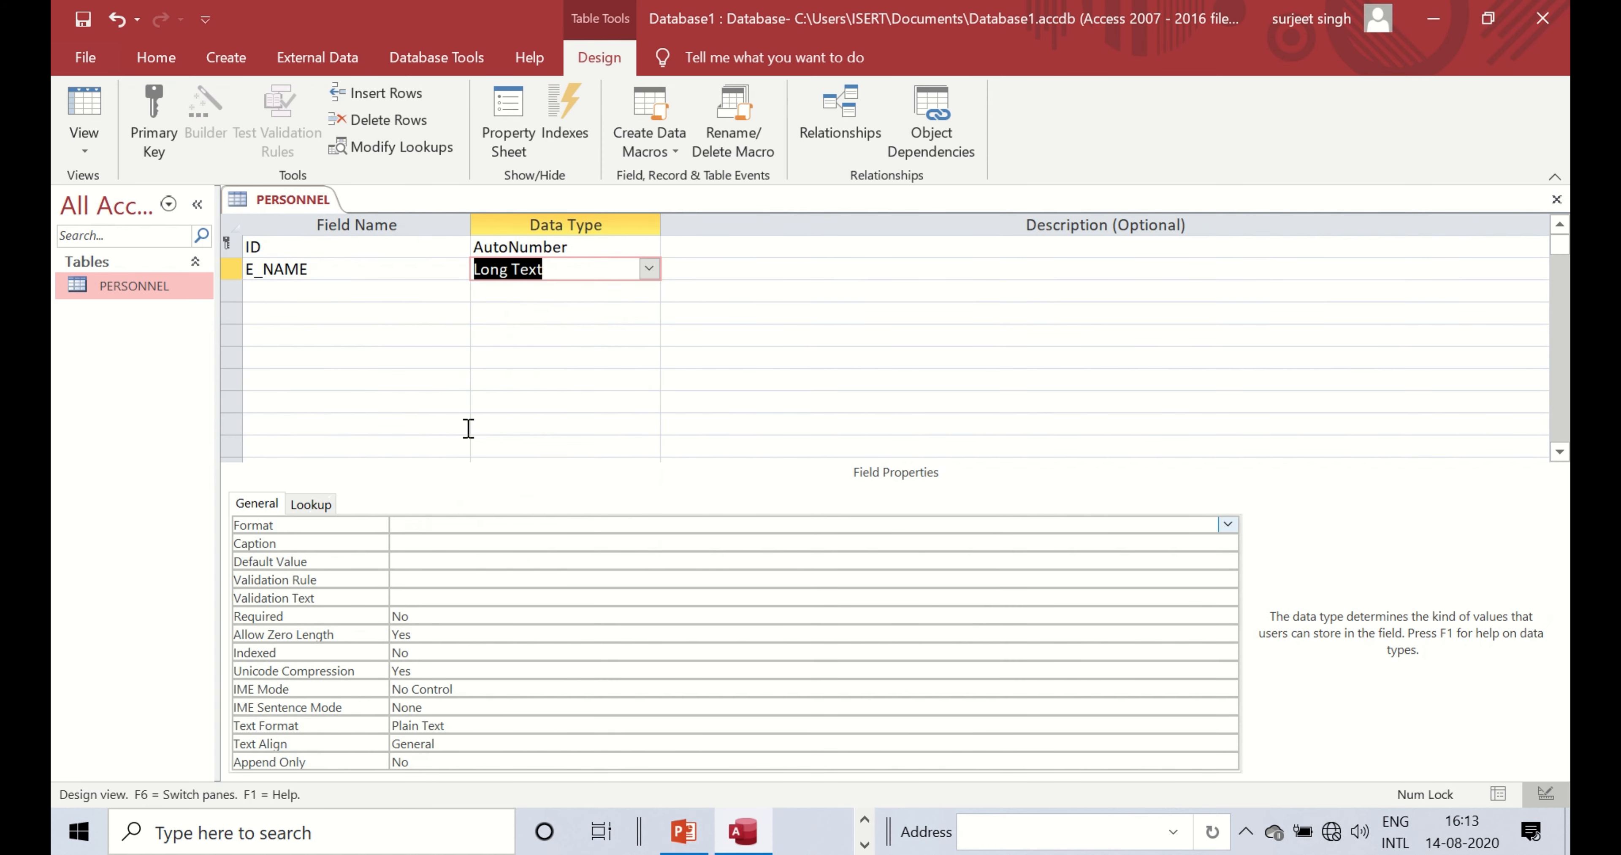
left_click(428, 523)
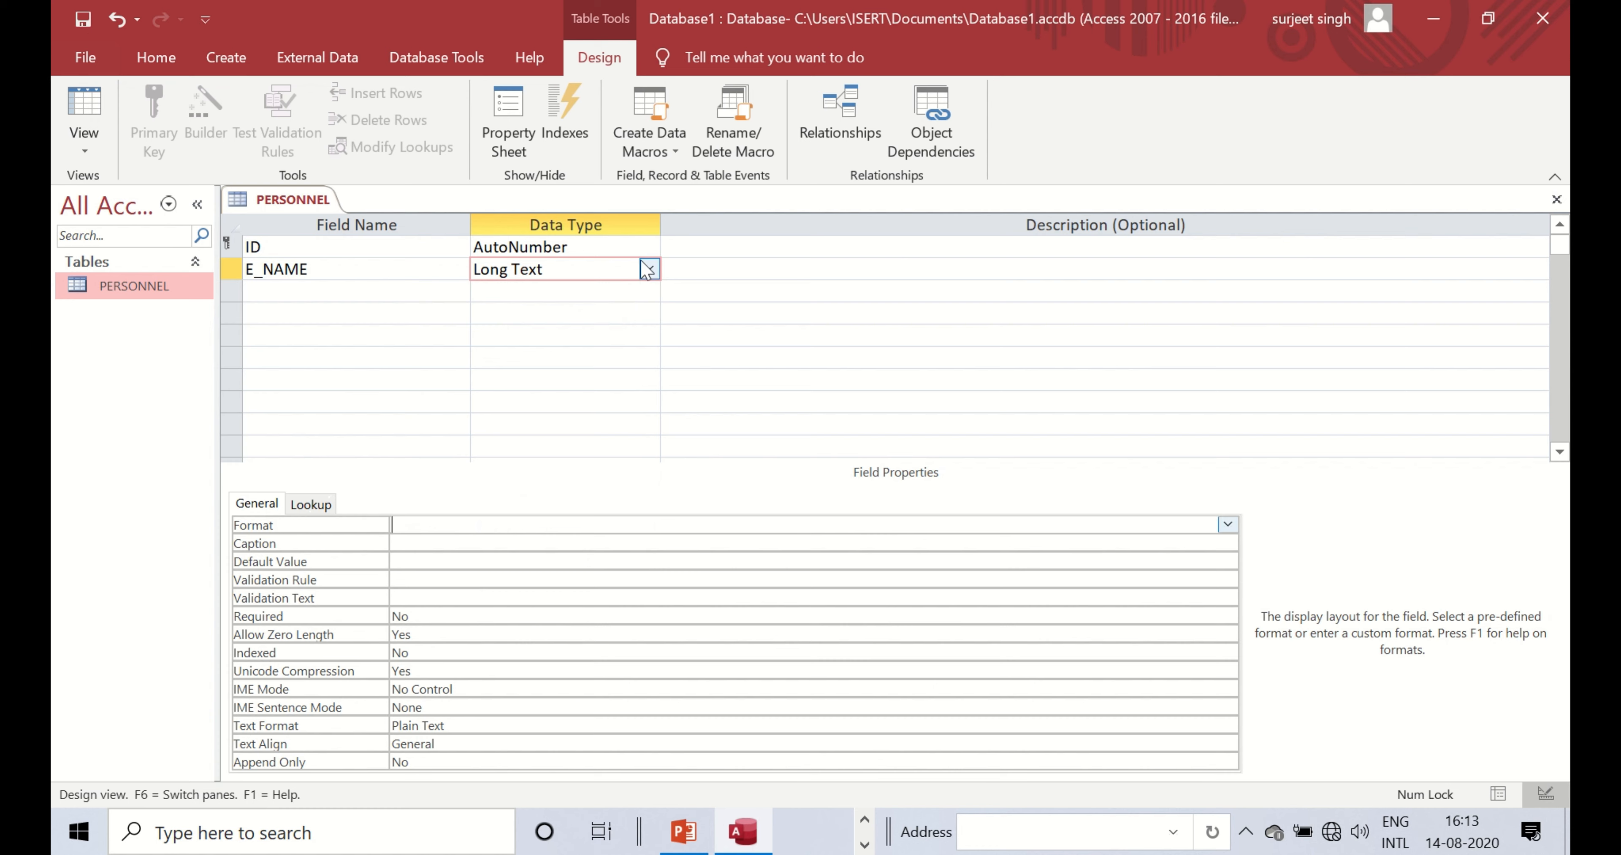
left_click(648, 269)
left_click(565, 292)
left_click(433, 524)
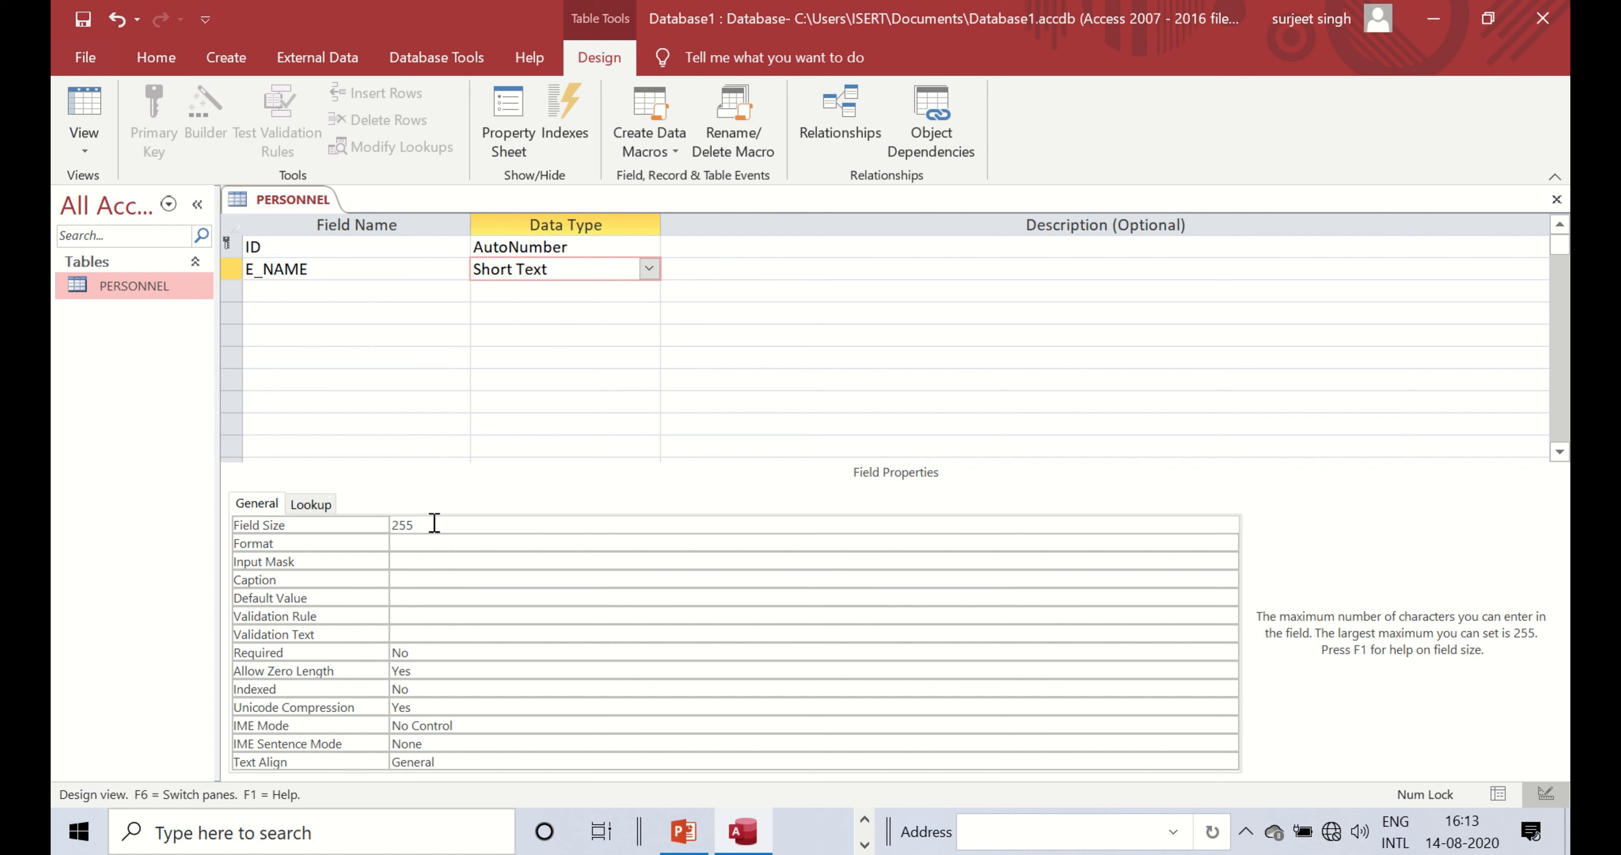
left_click(364, 291)
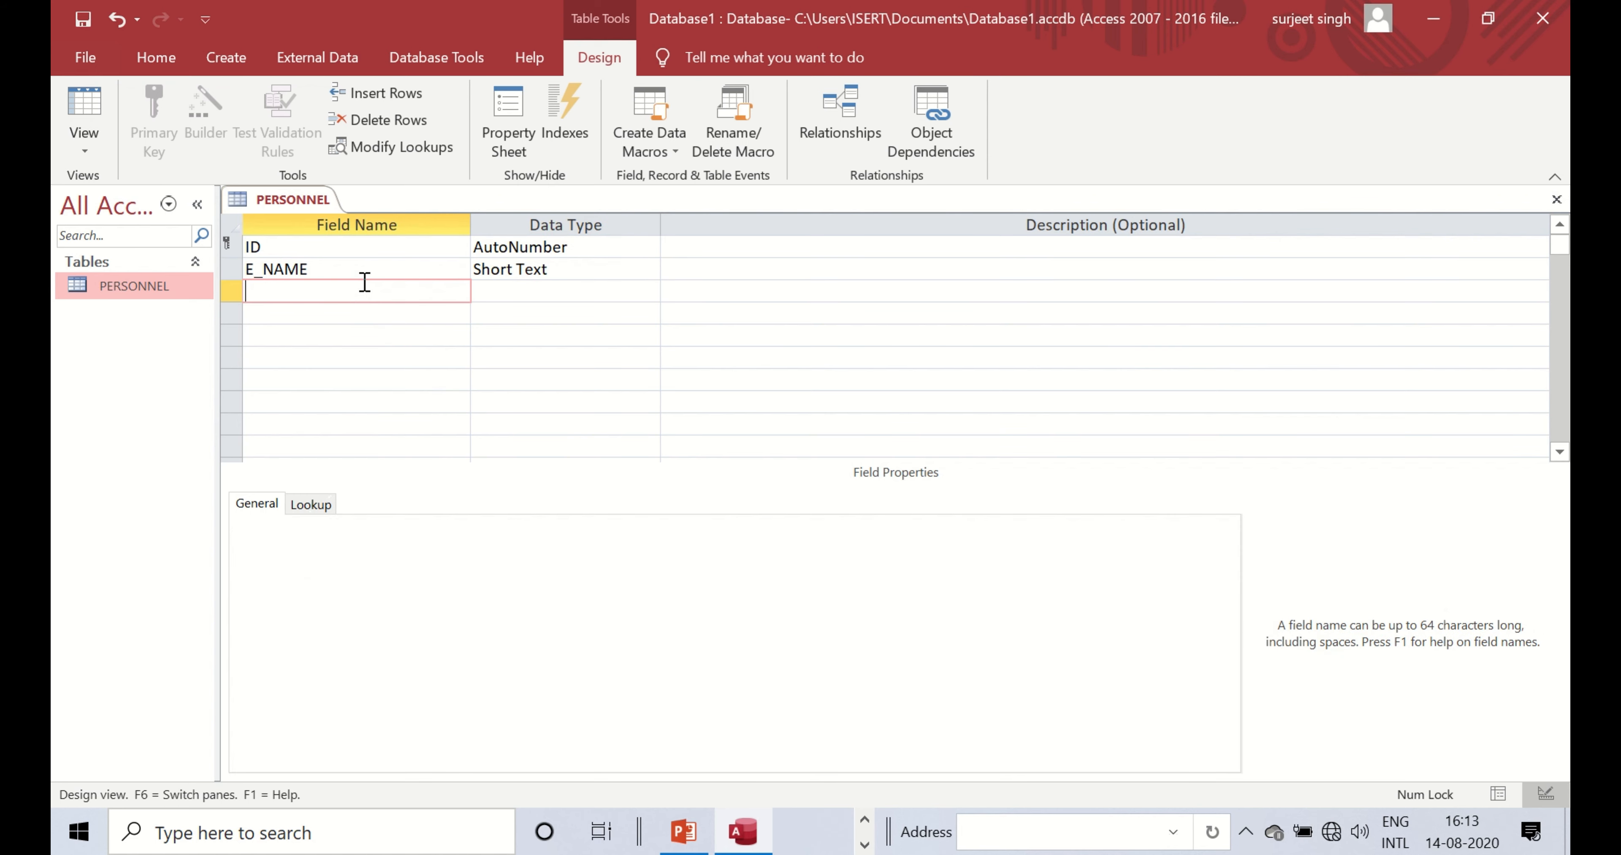
- Add Short Text fields F_NAME, DOB, DOJ and ADDRESS below E_NAME
type("F_NAME")
left_click(333, 314)
type("M")
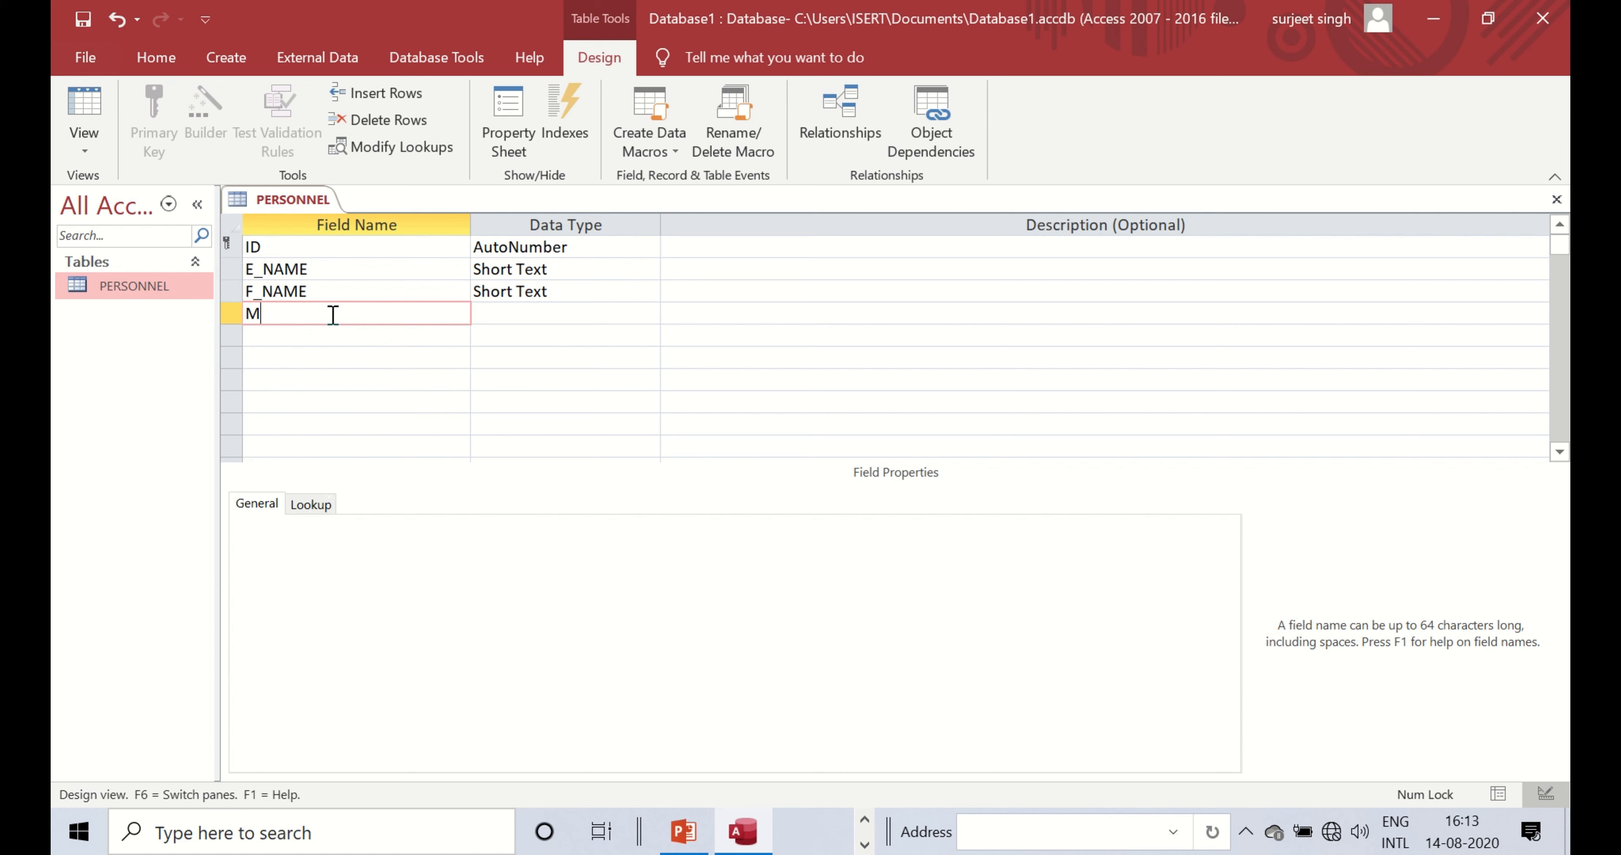
key("BackSpace")
type("EM")
key("BackSpace")
key("BackSpace")
type("DOB")
left_click(312, 336)
type("DOE")
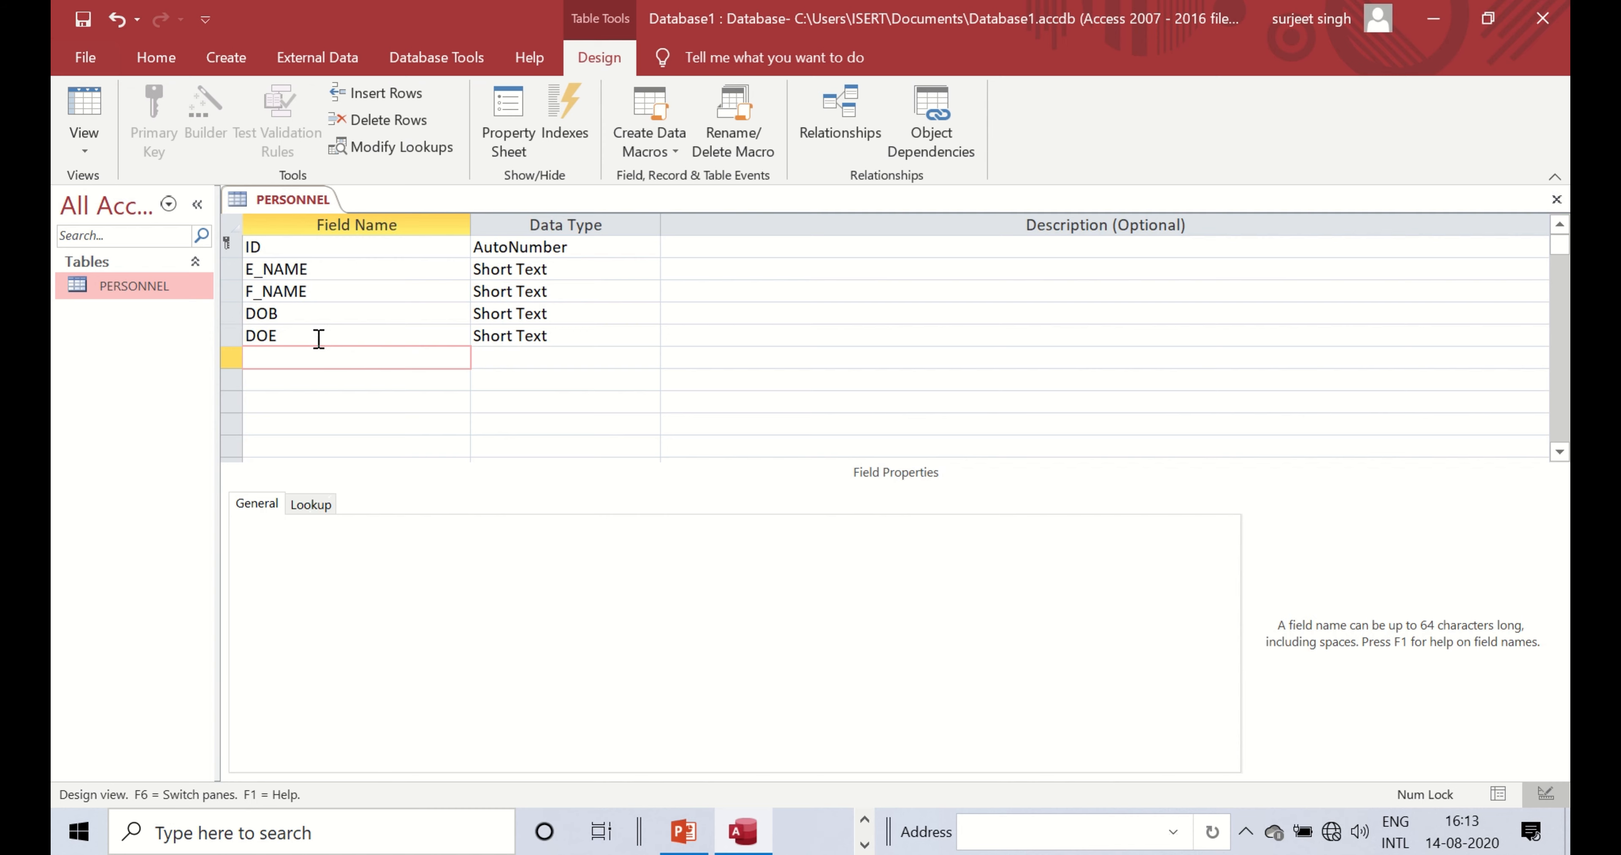
left_click(319, 336)
key("BackSpace")
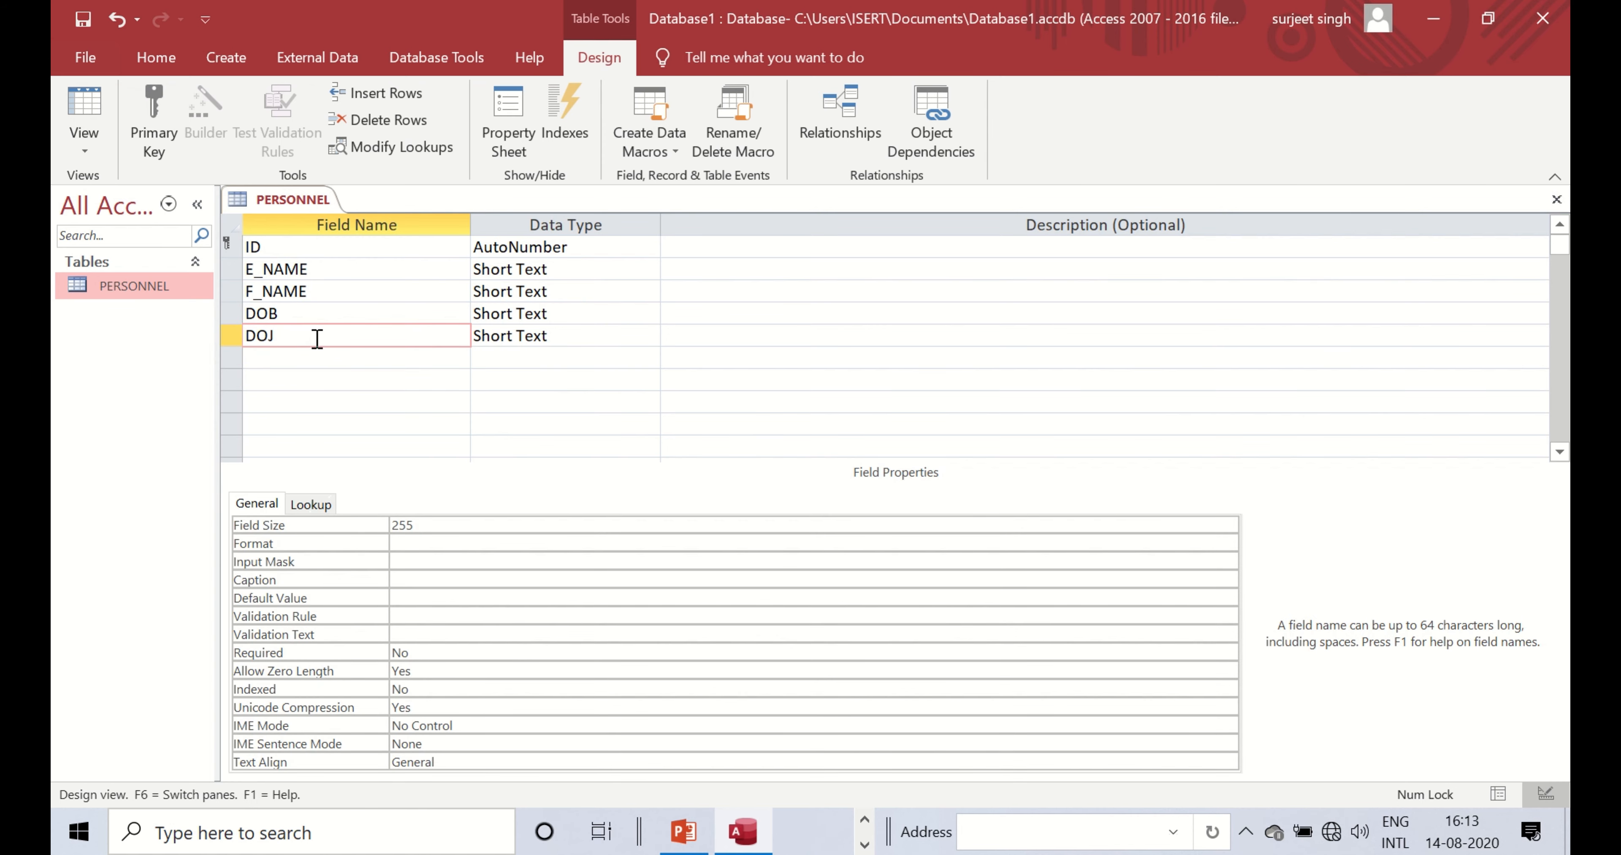
left_click(311, 360)
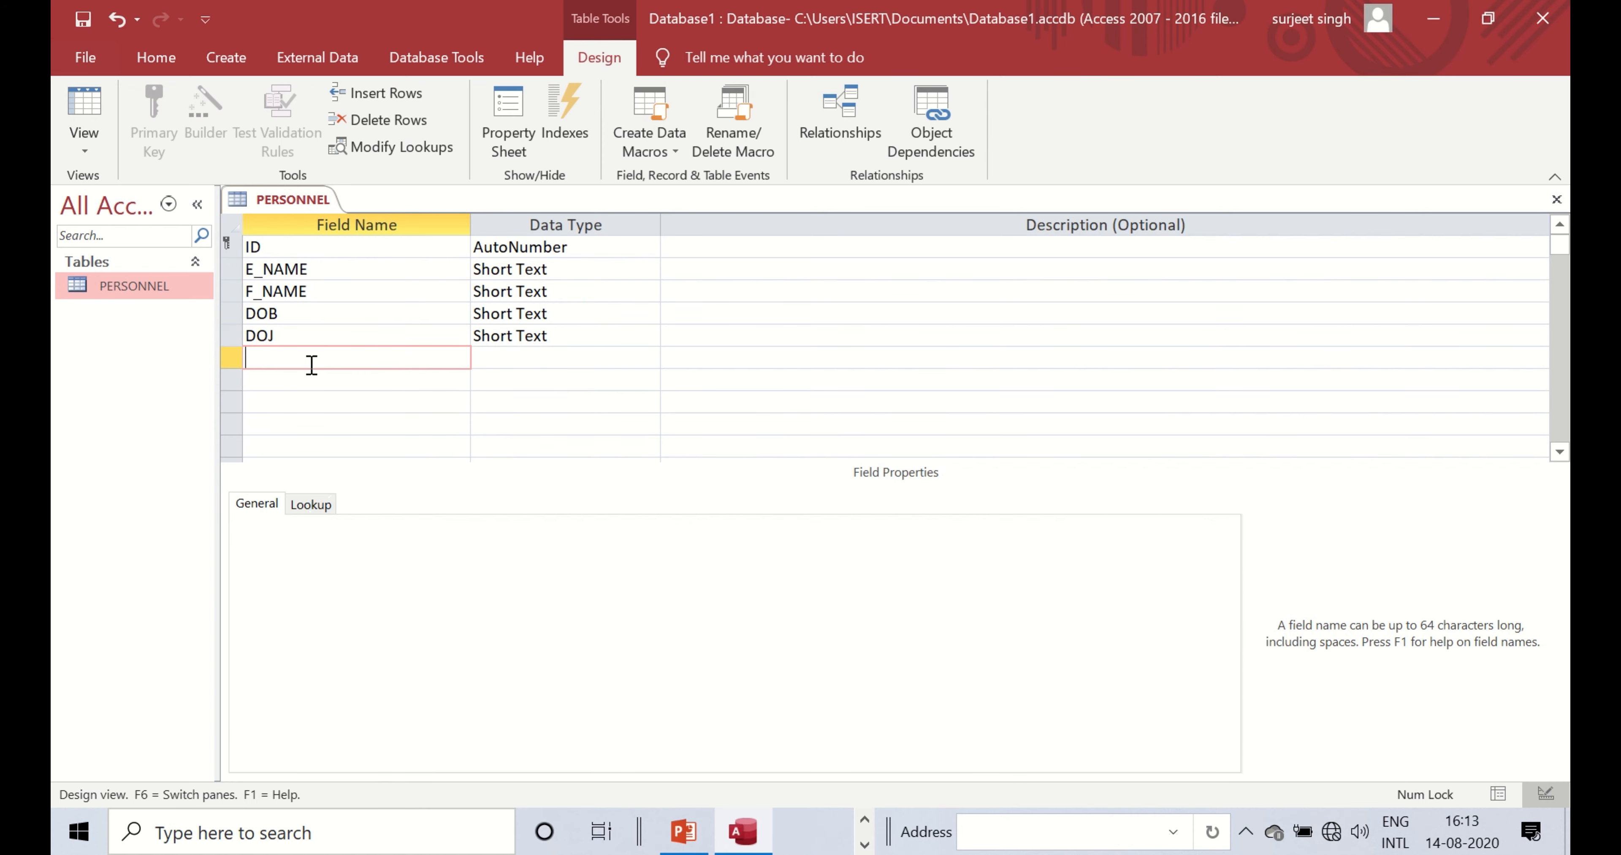
type("ADDRESS")
left_click(303, 383)
- Add Short Text fields STATE, PIN, MOB and DEPARTMENT
type("STATE")
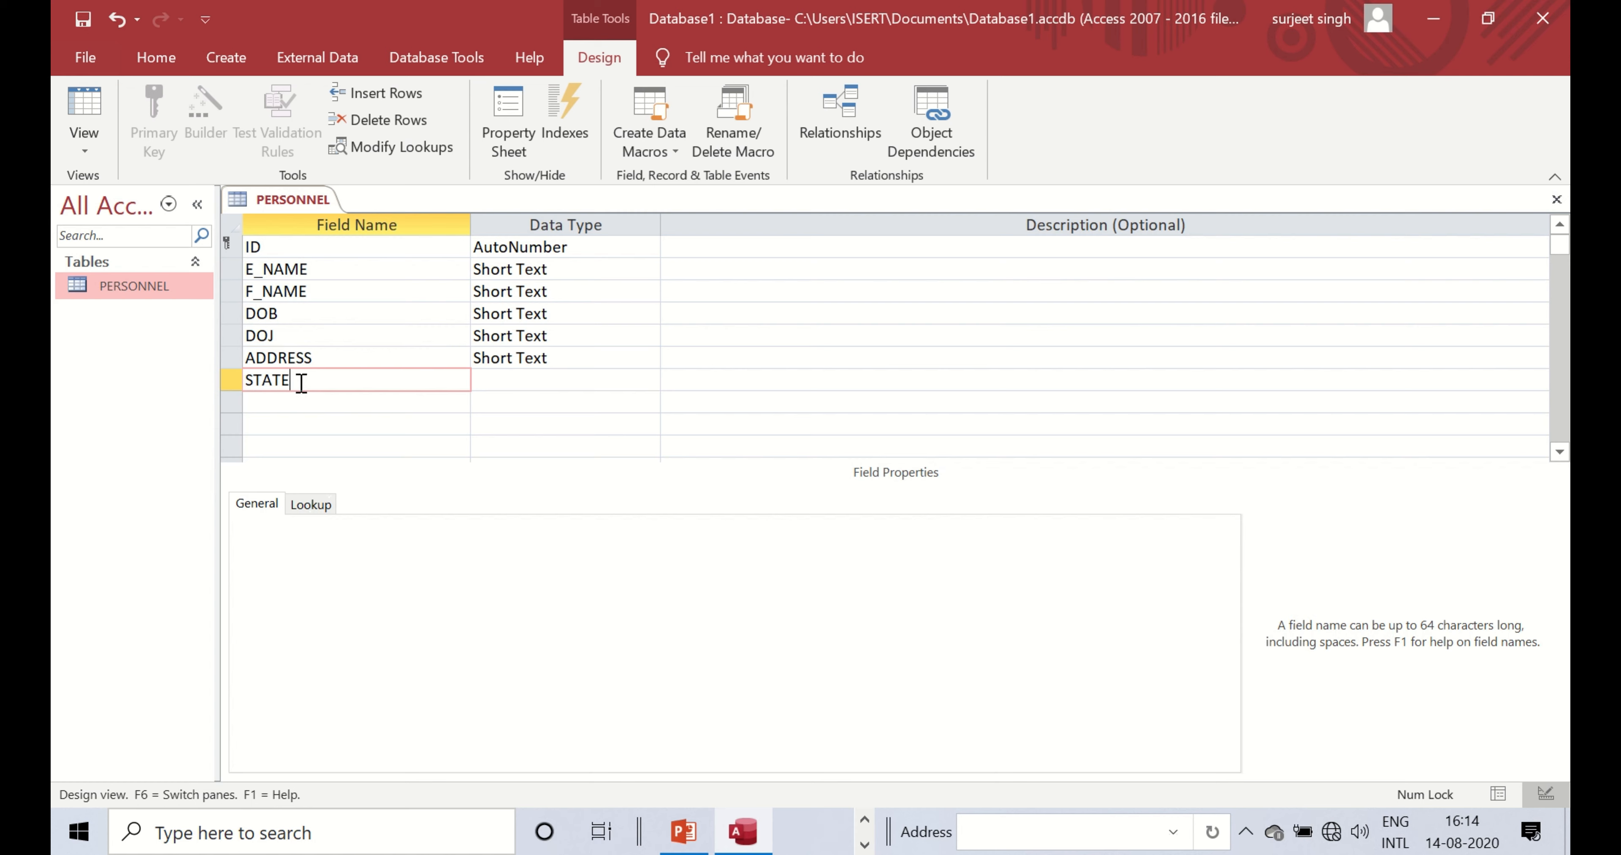
left_click(294, 402)
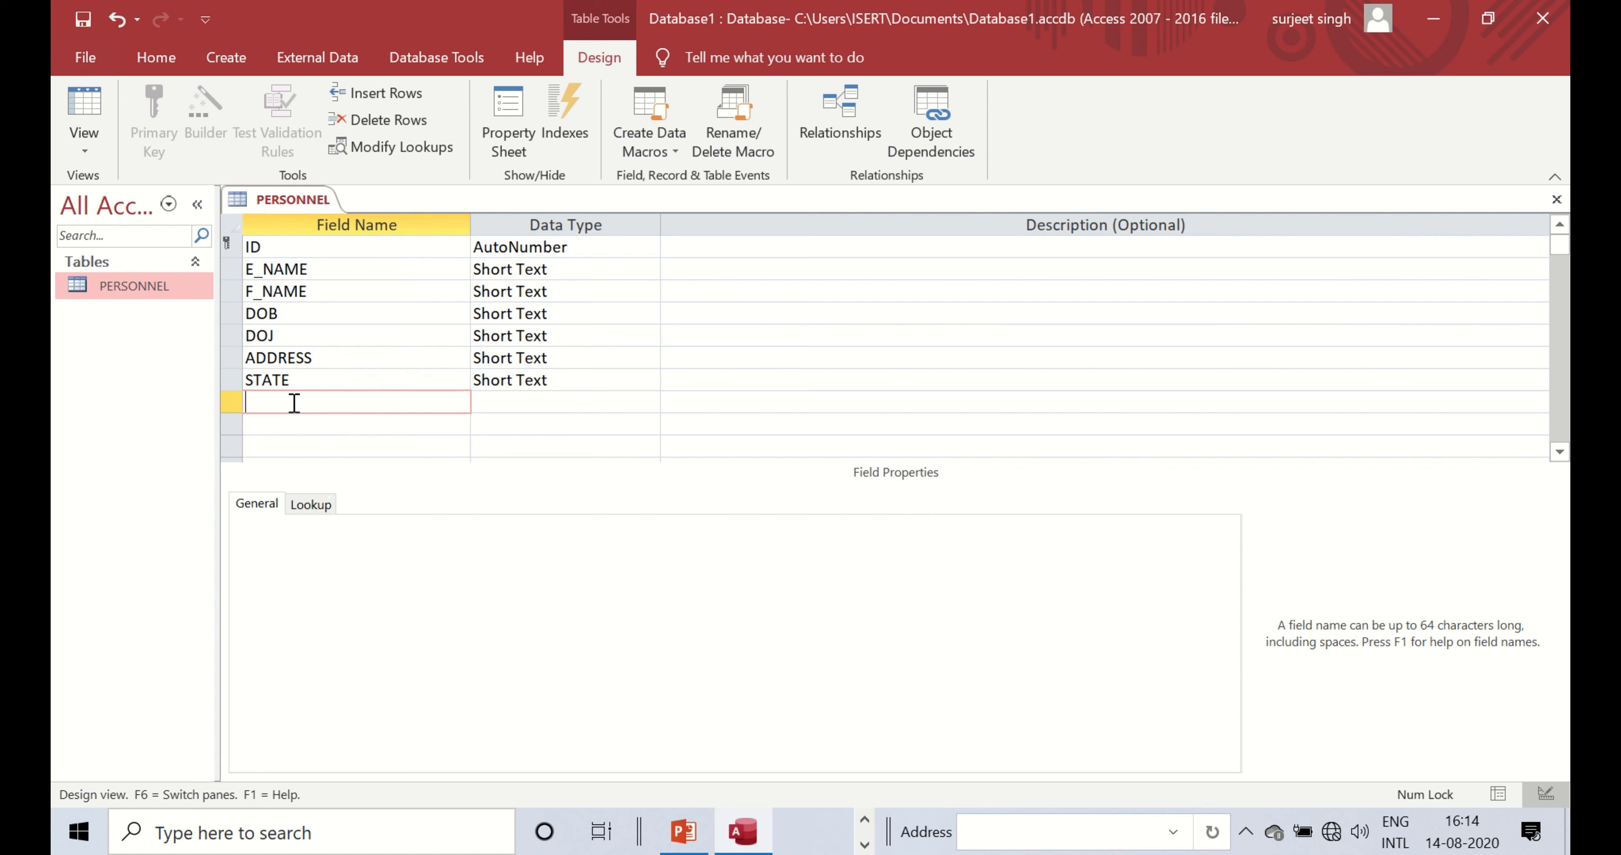
type("PIN")
left_click(290, 426)
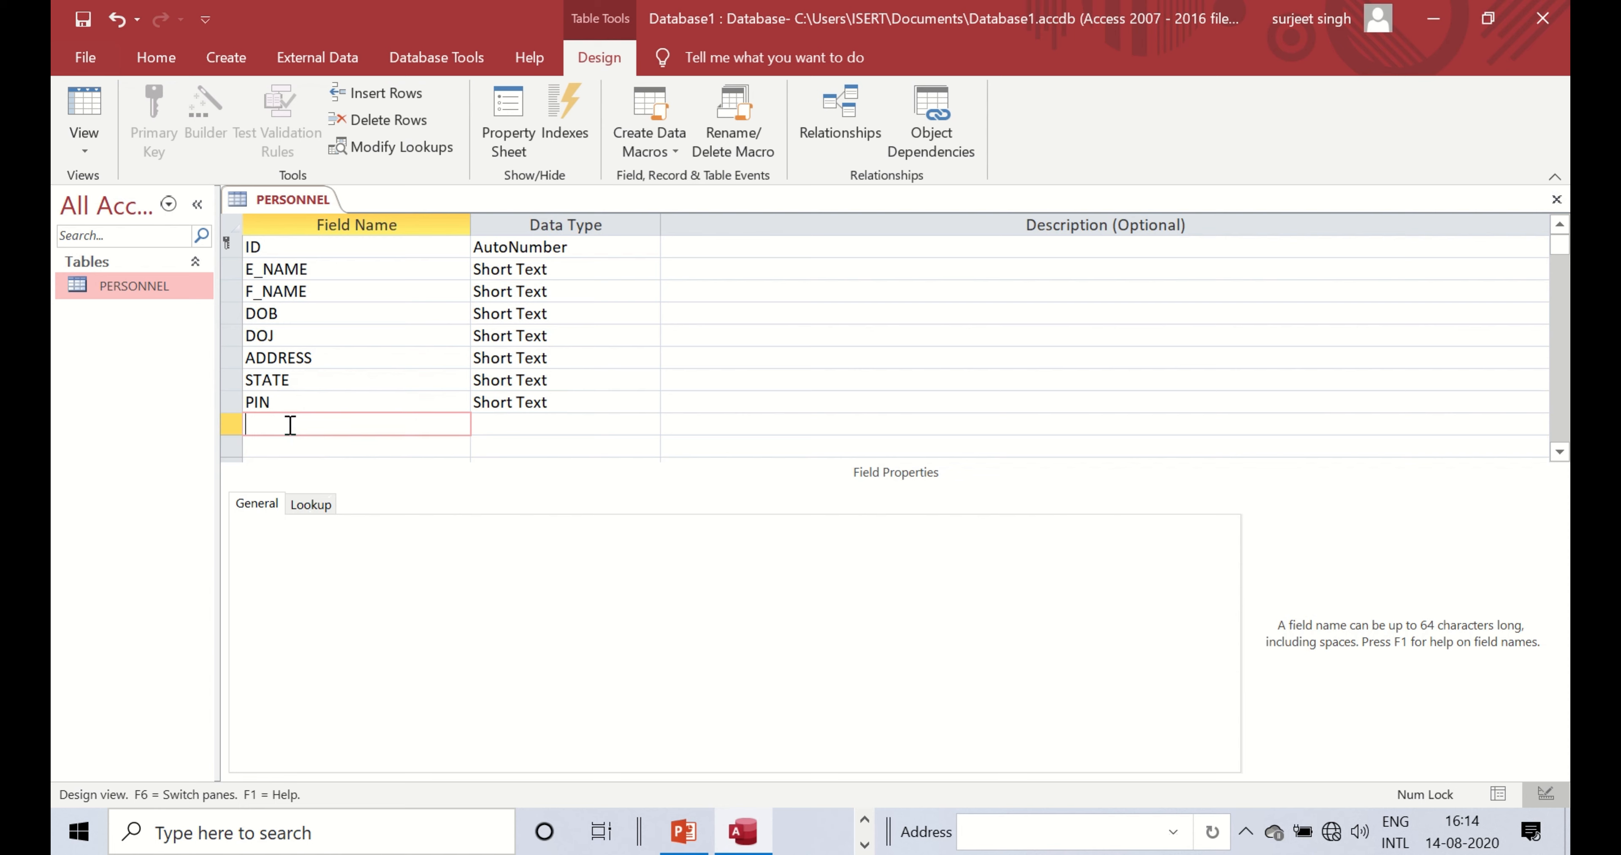
type("MOB")
left_click(290, 449)
type("DEPARTMEN")
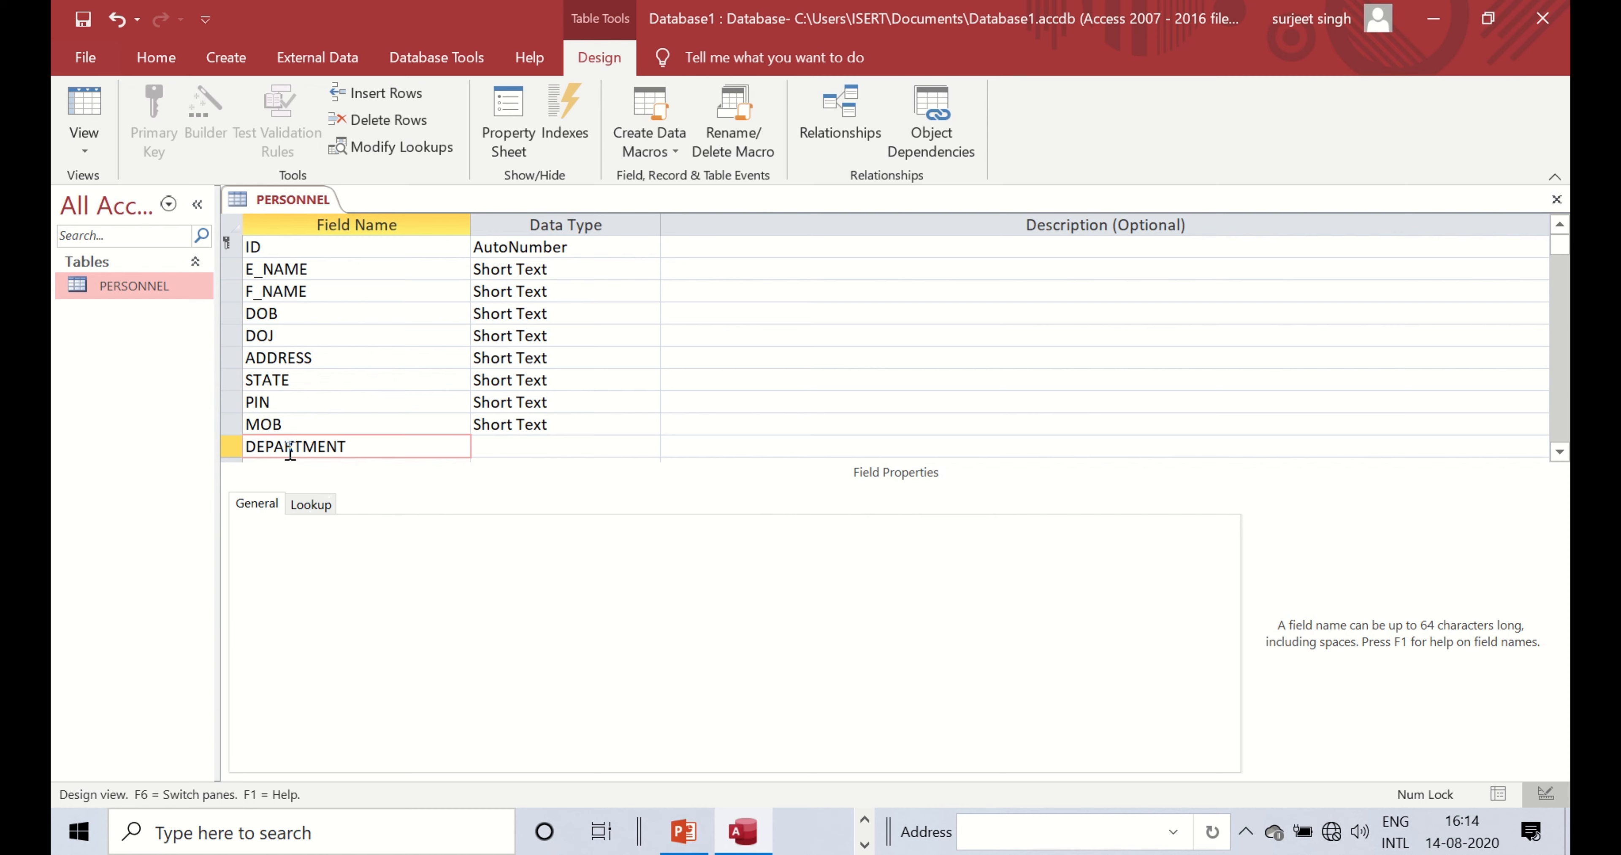
type("T")
left_click(519, 447)
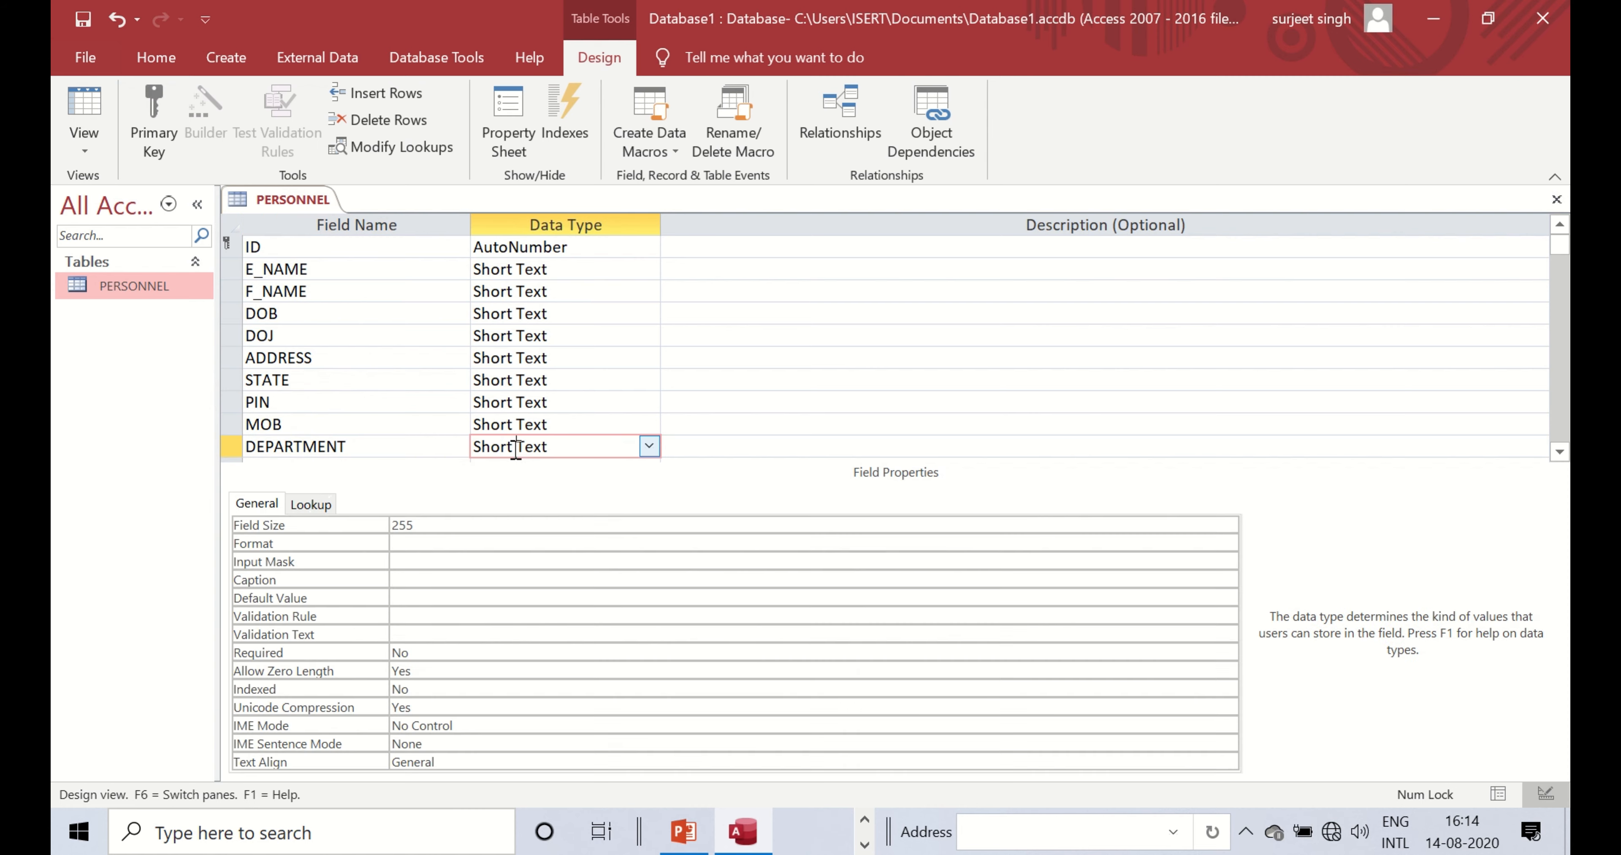
- Change the DOB and DOJ data types to Date/Time
left_click(647, 313)
left_click(650, 315)
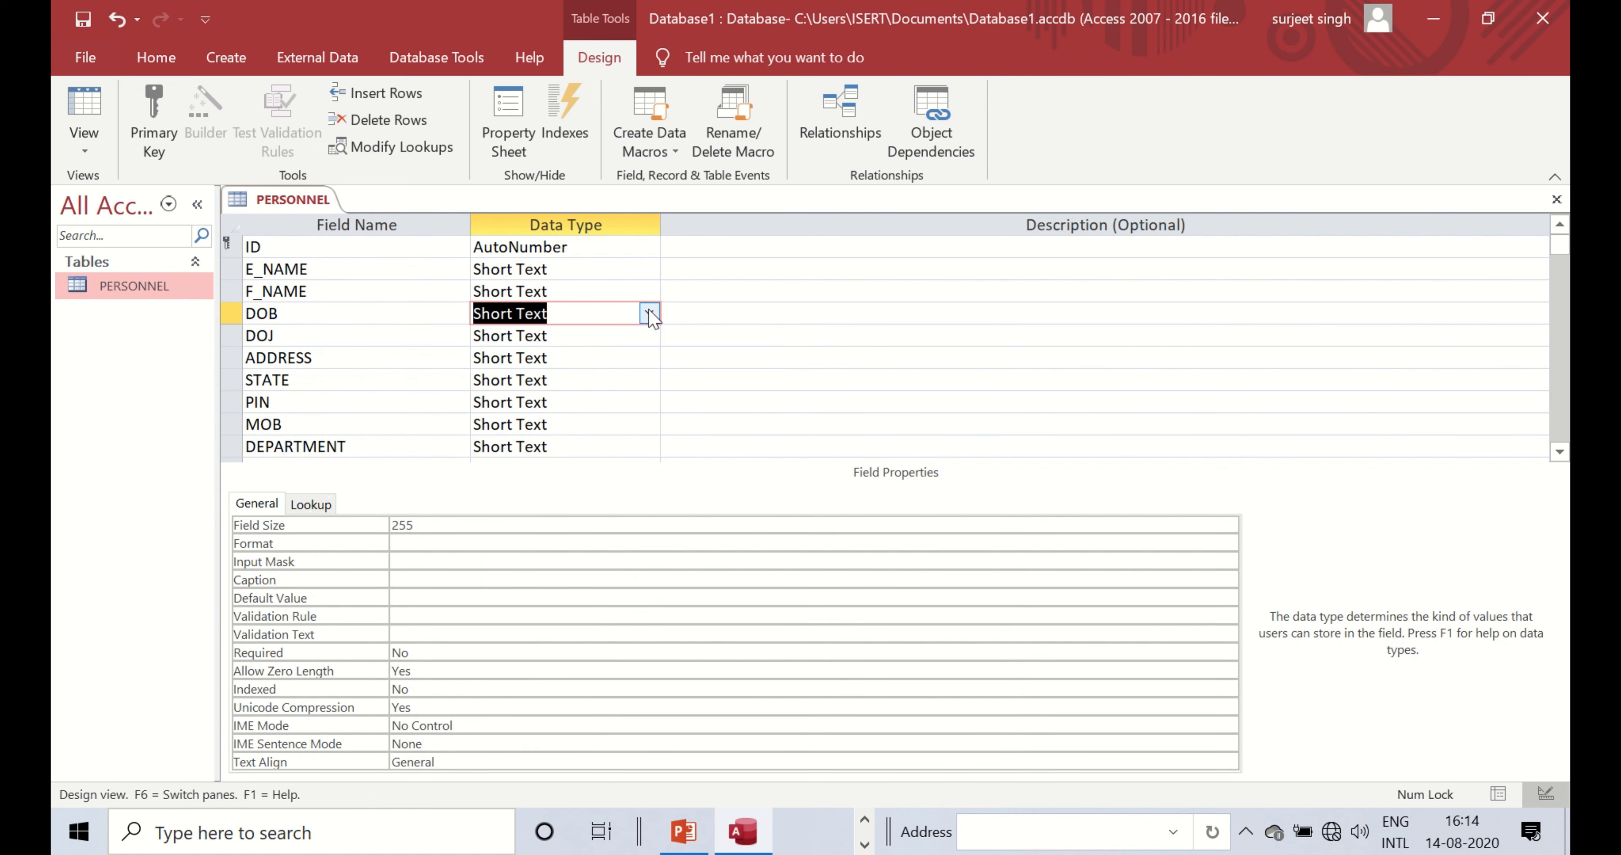
left_click(649, 313)
left_click(528, 424)
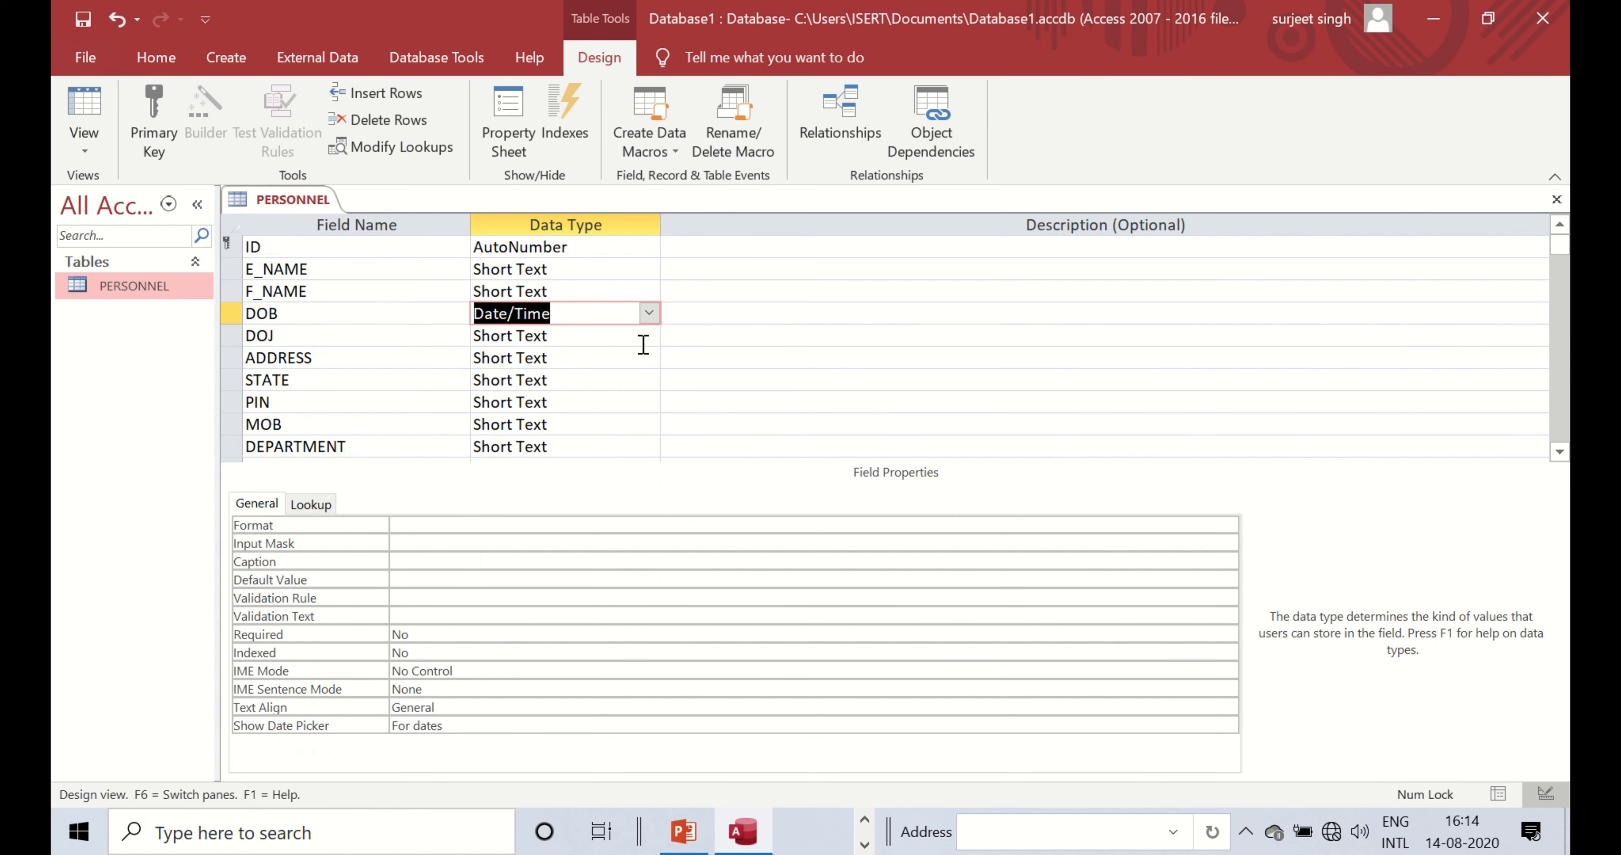
left_click(649, 335)
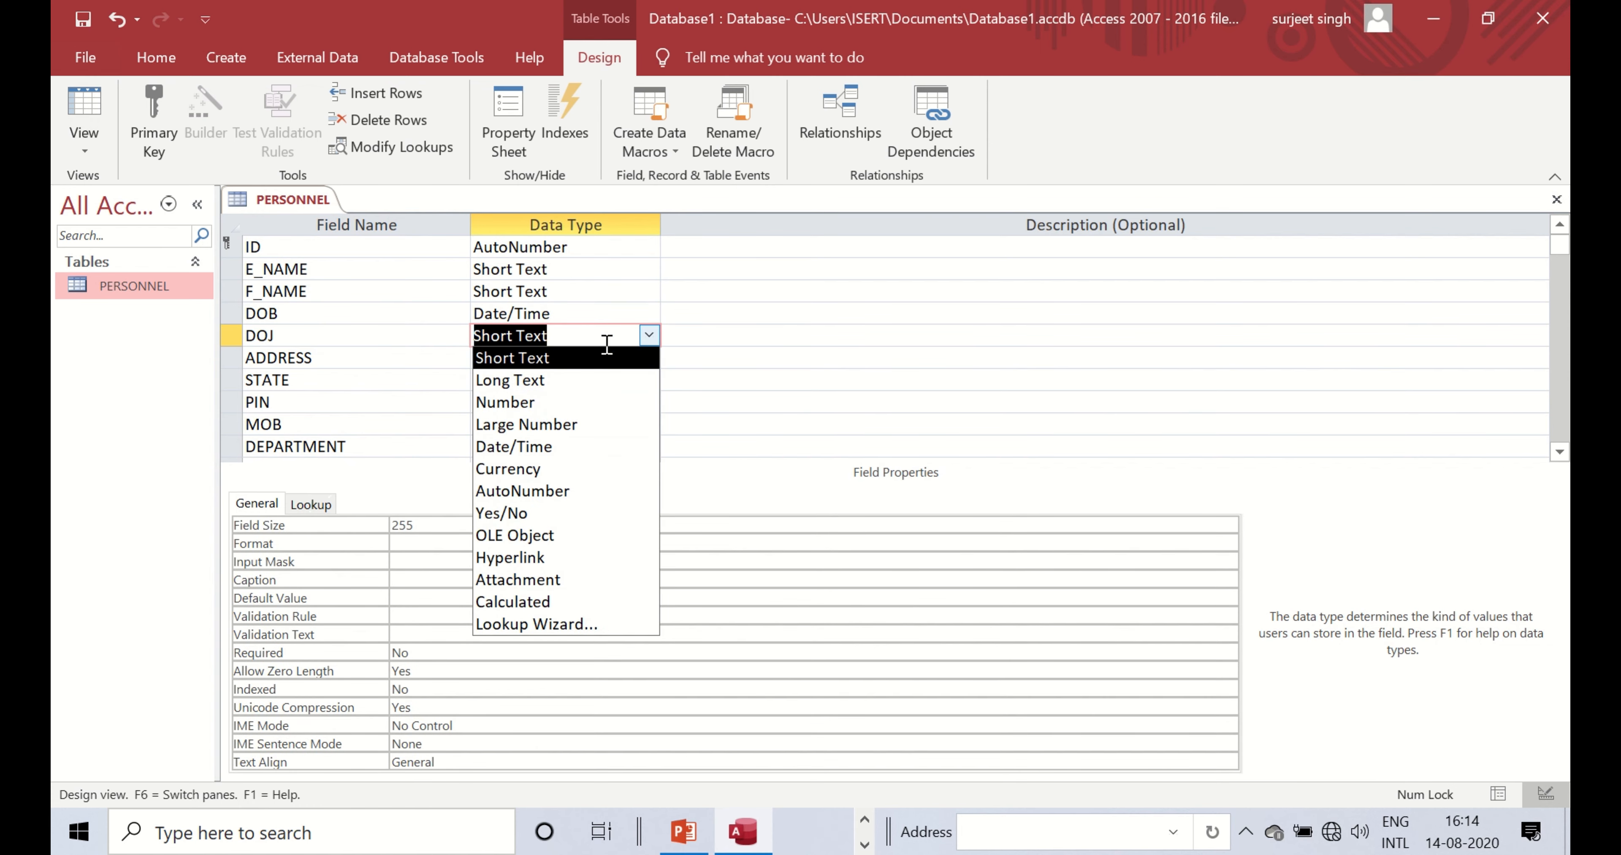
left_click(532, 448)
- Add a Yes/No field named ACTIVE at the end of the table
scroll(555, 409, "down", 1)
left_click(556, 409)
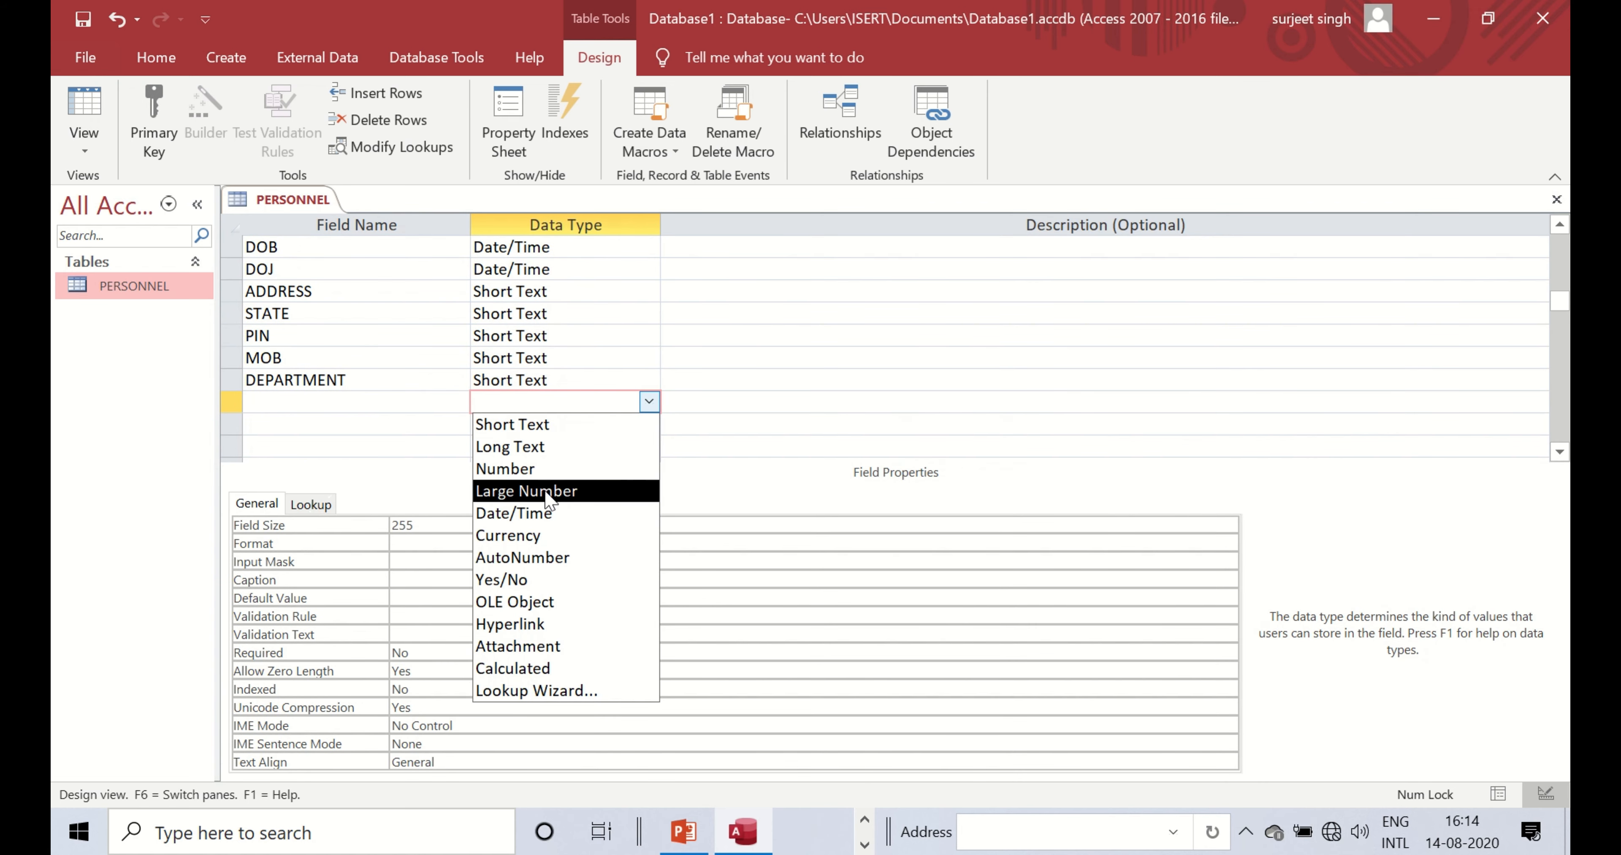
left_click(522, 579)
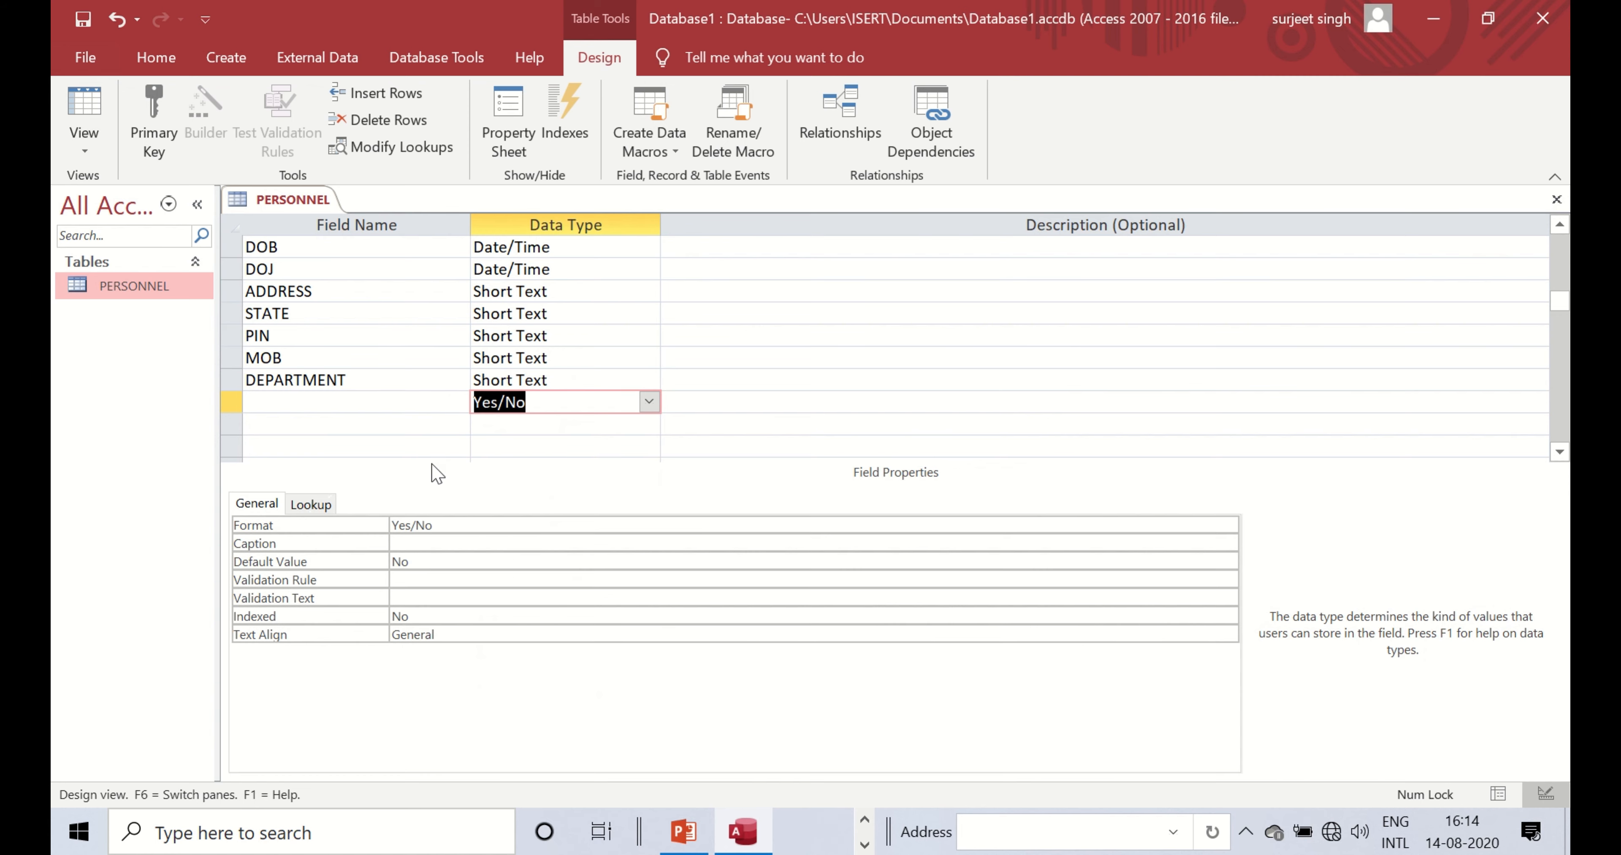
left_click(406, 408)
type("ACT")
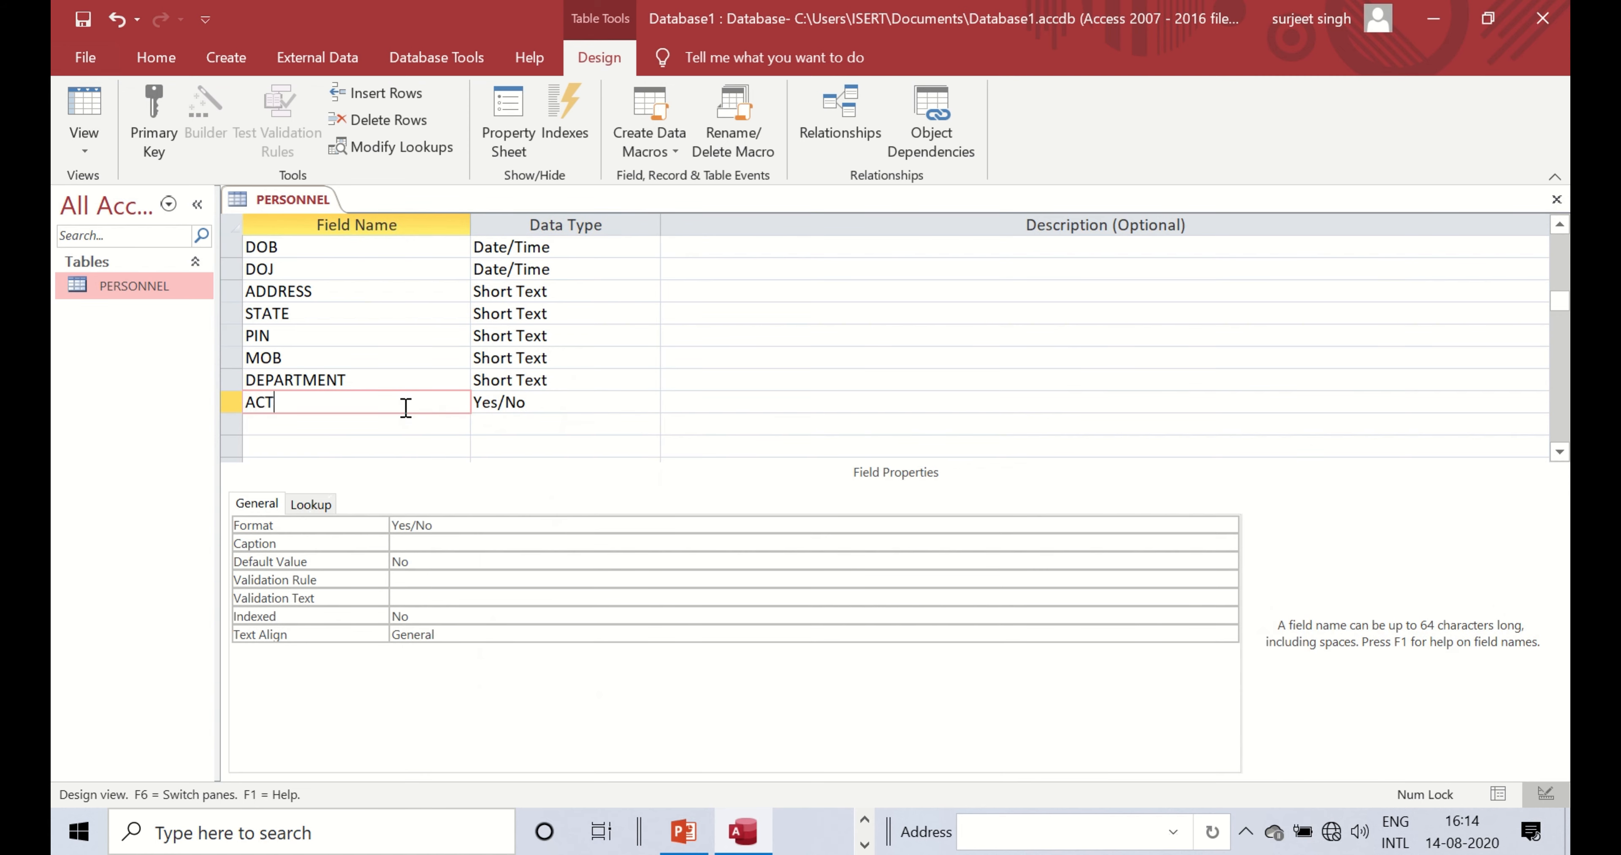
type("IVE")
left_click(578, 404)
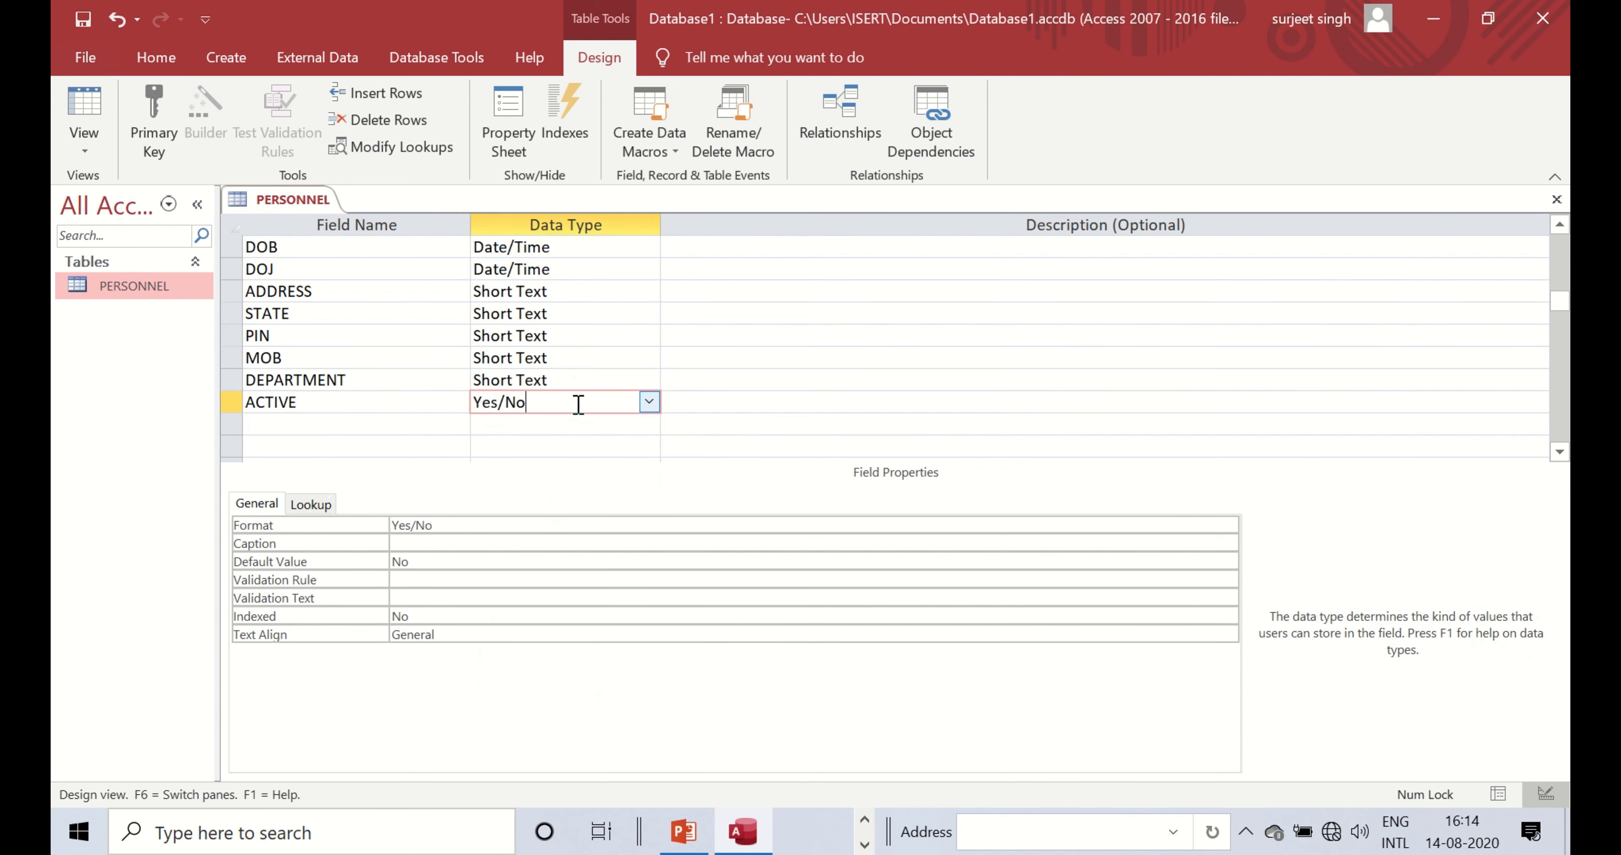
left_click(648, 402)
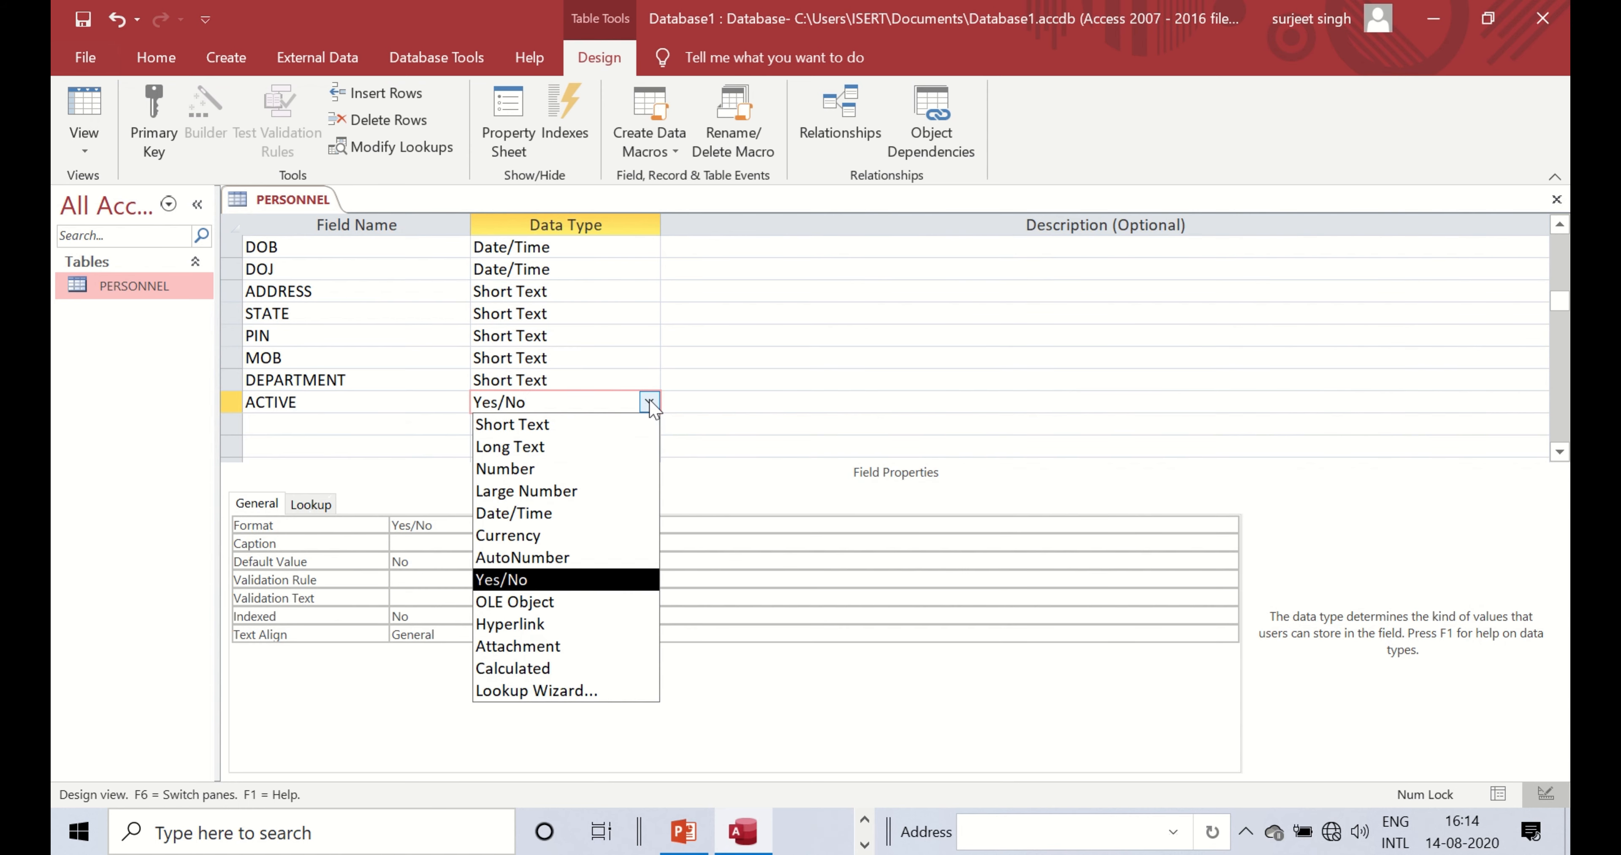
left_click(649, 403)
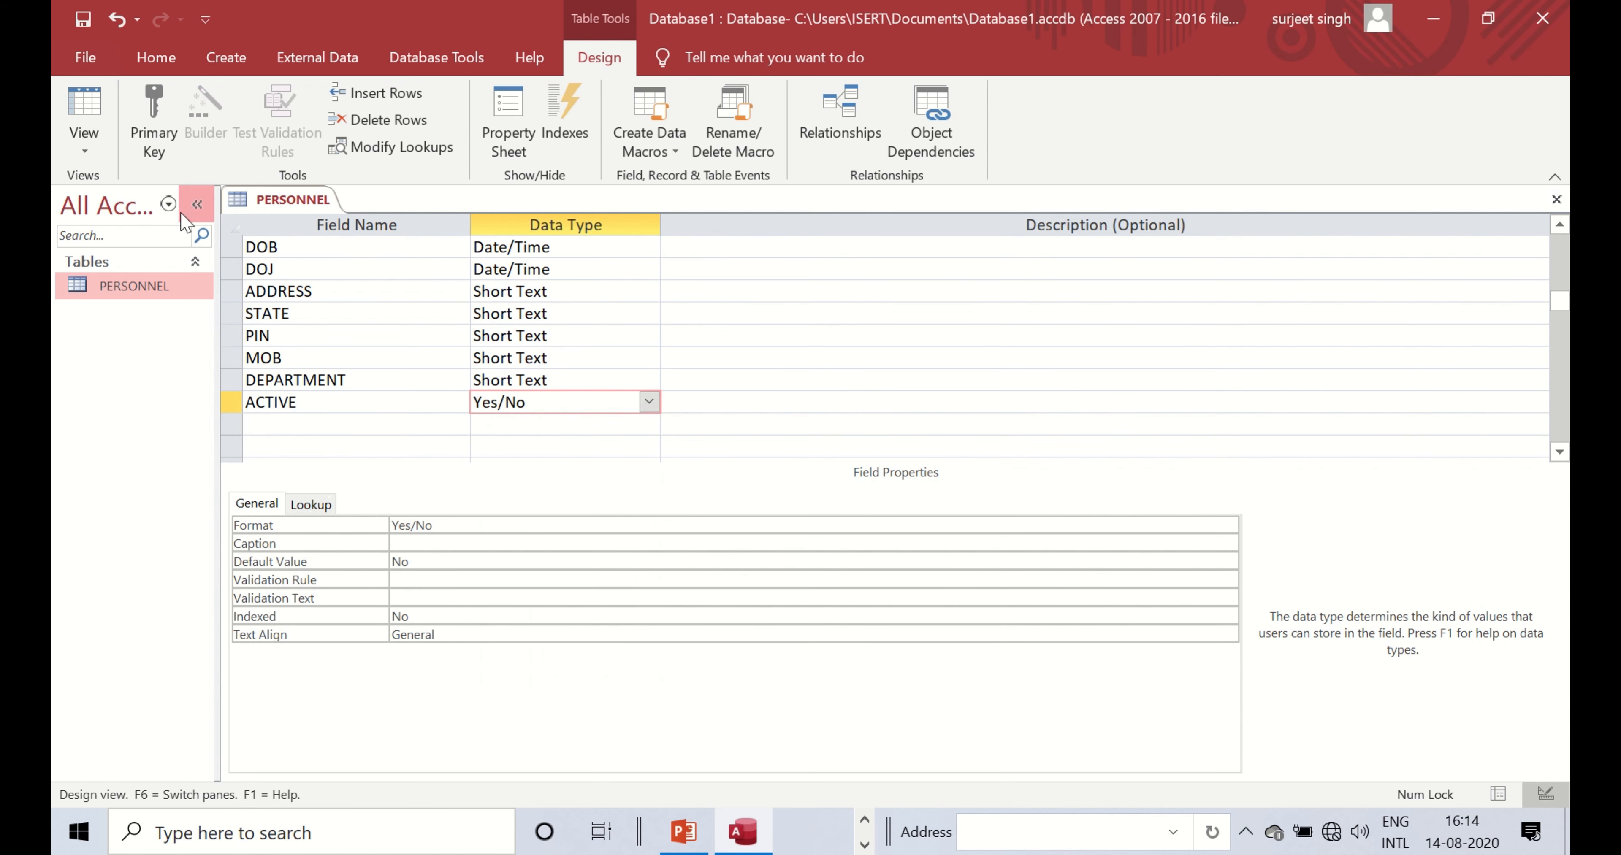
- Save the PERSONNEL table design and close it
right_click(279, 201)
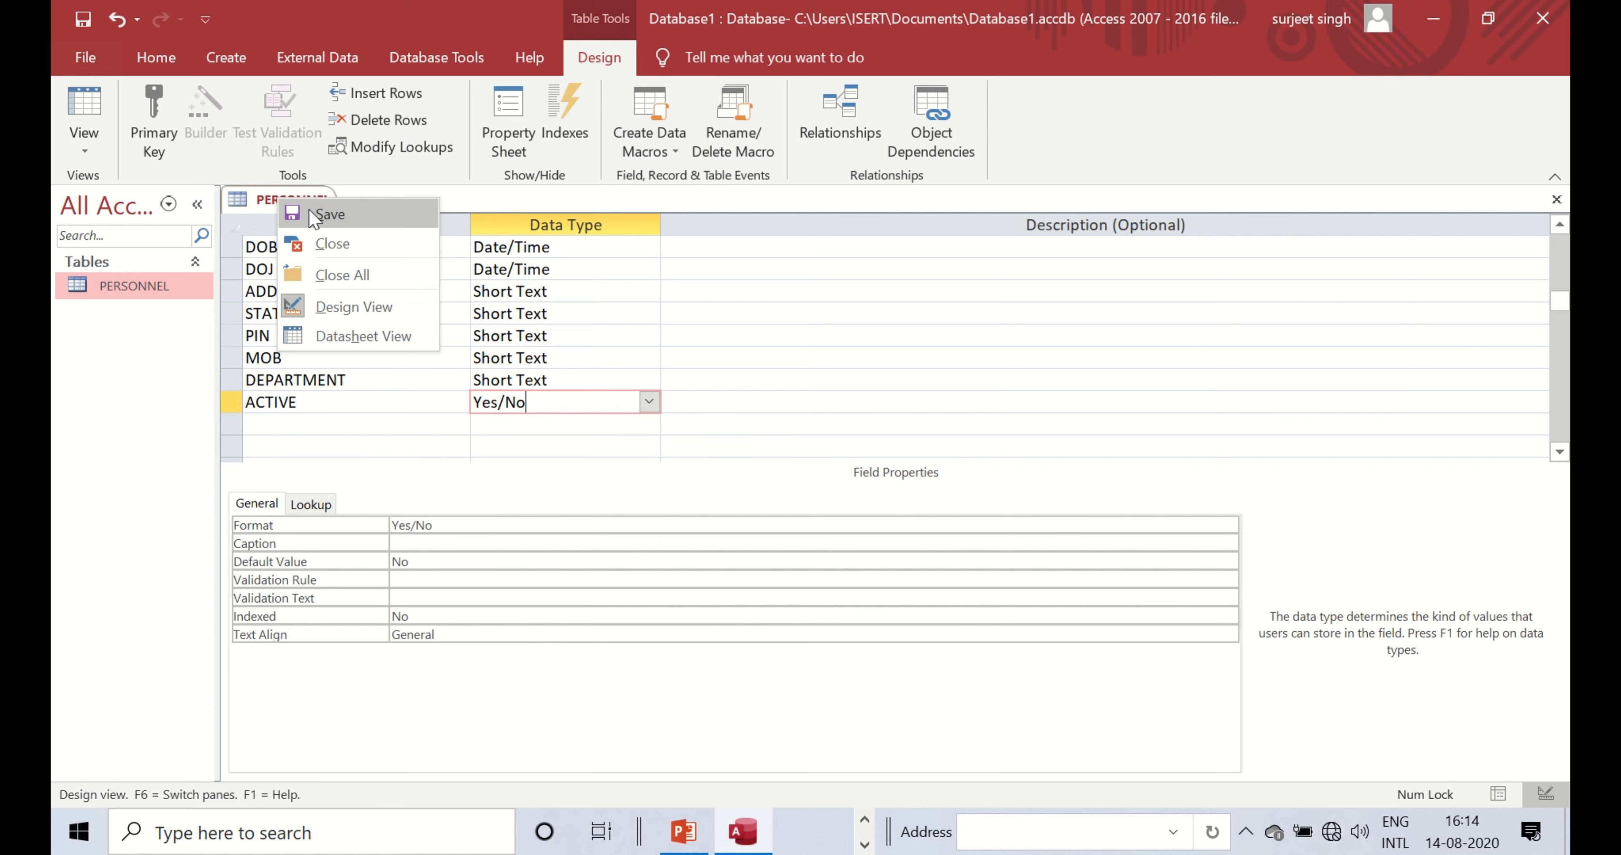
left_click(314, 214)
right_click(291, 207)
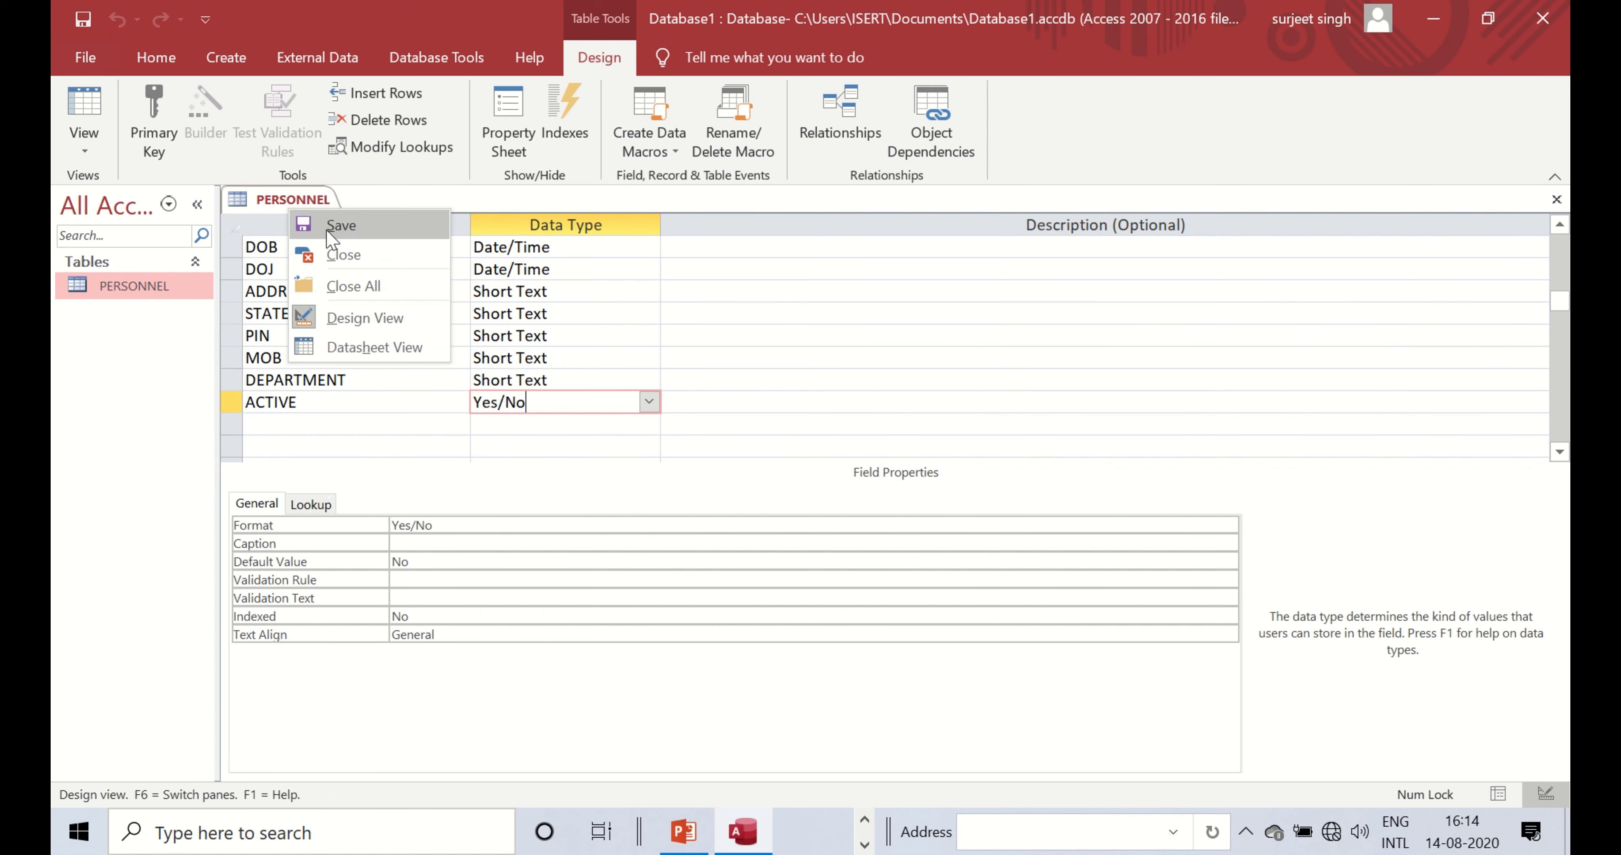
left_click(334, 254)
- Open PERSONNEL as a datasheet and type a first E_NAME entry for record 1
double_click(144, 287)
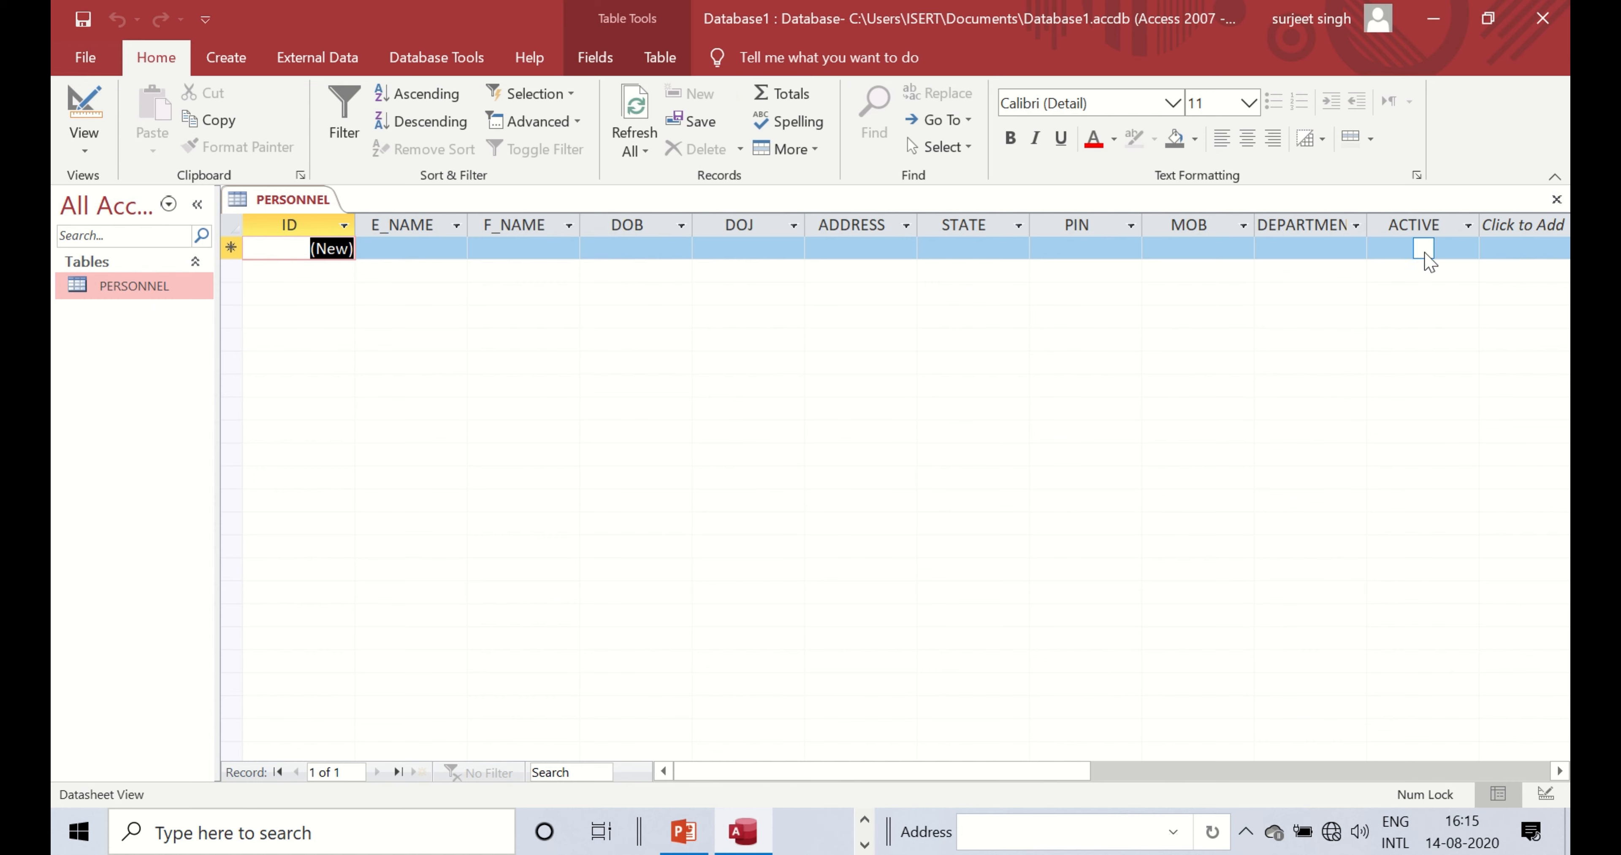
left_click(1423, 252)
left_click(1423, 251)
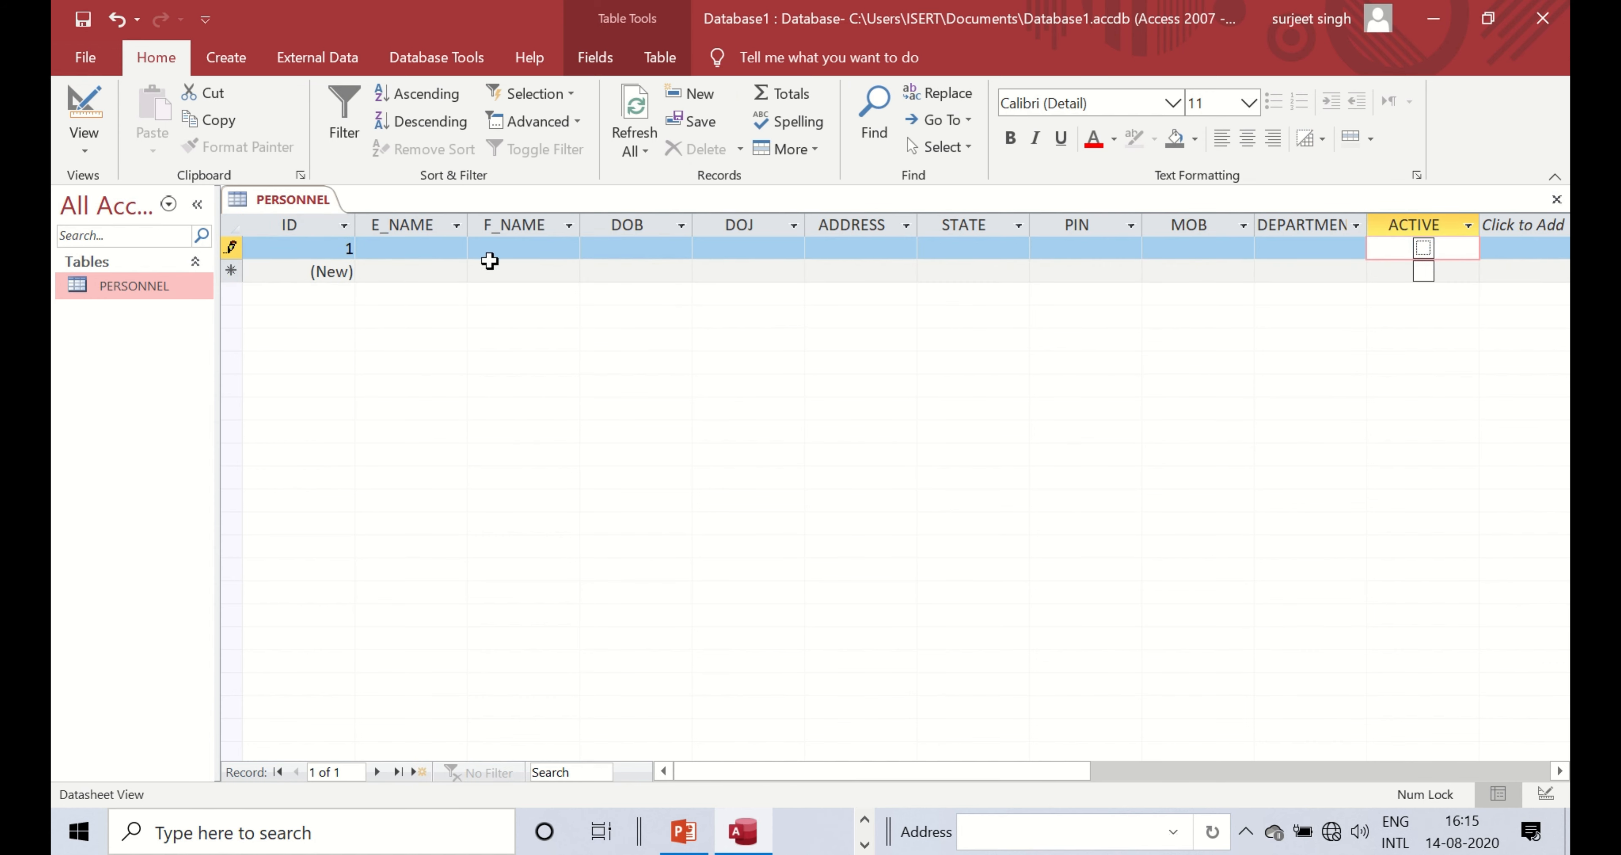
left_click(446, 251)
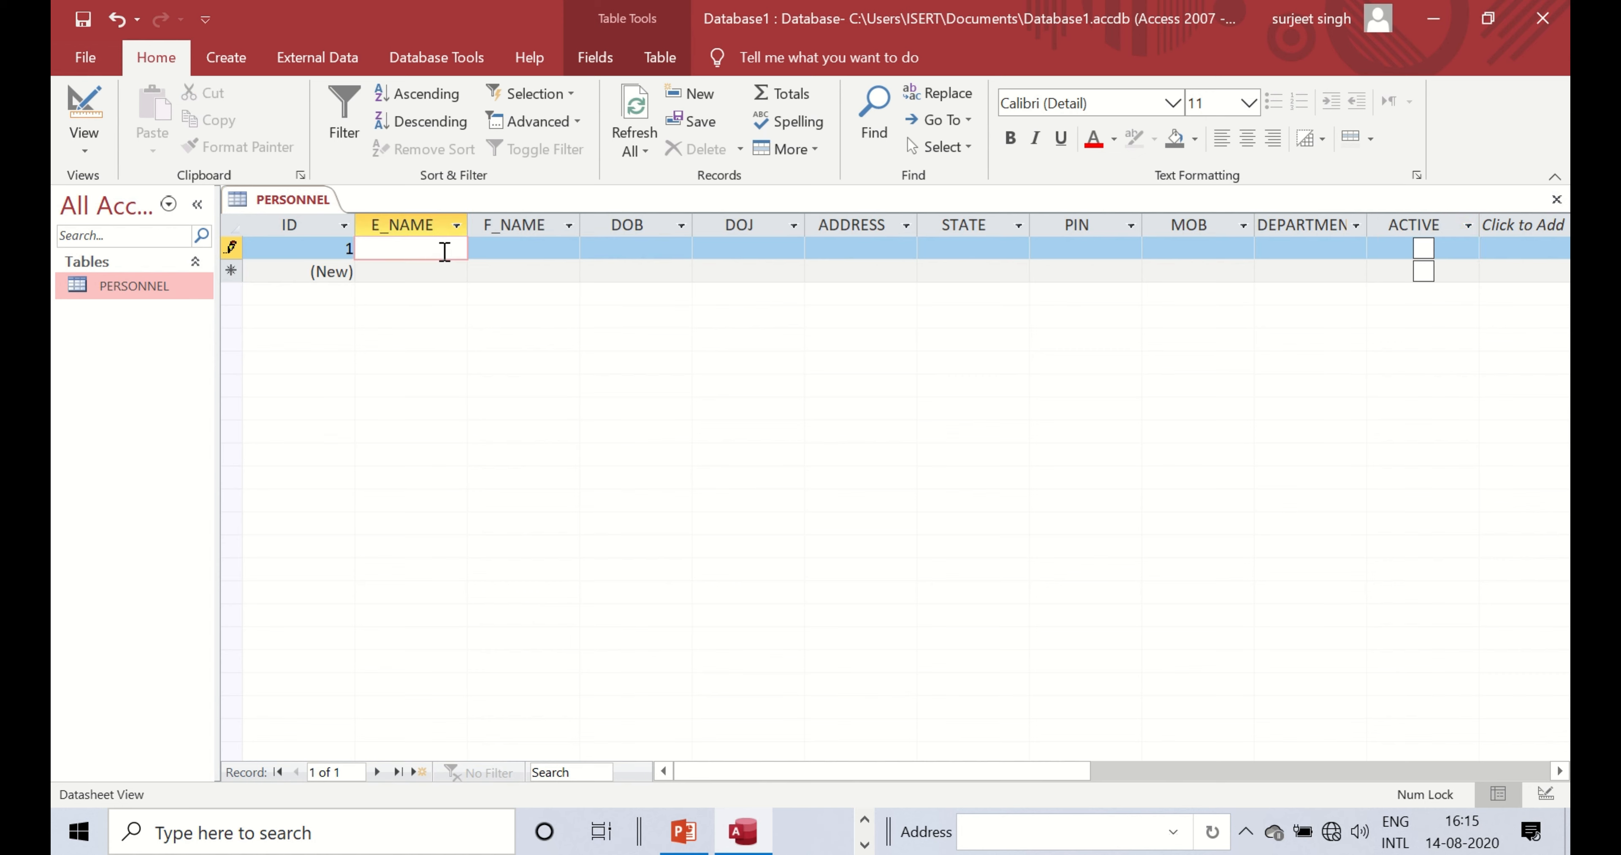
type("sunil")
key("Tab")
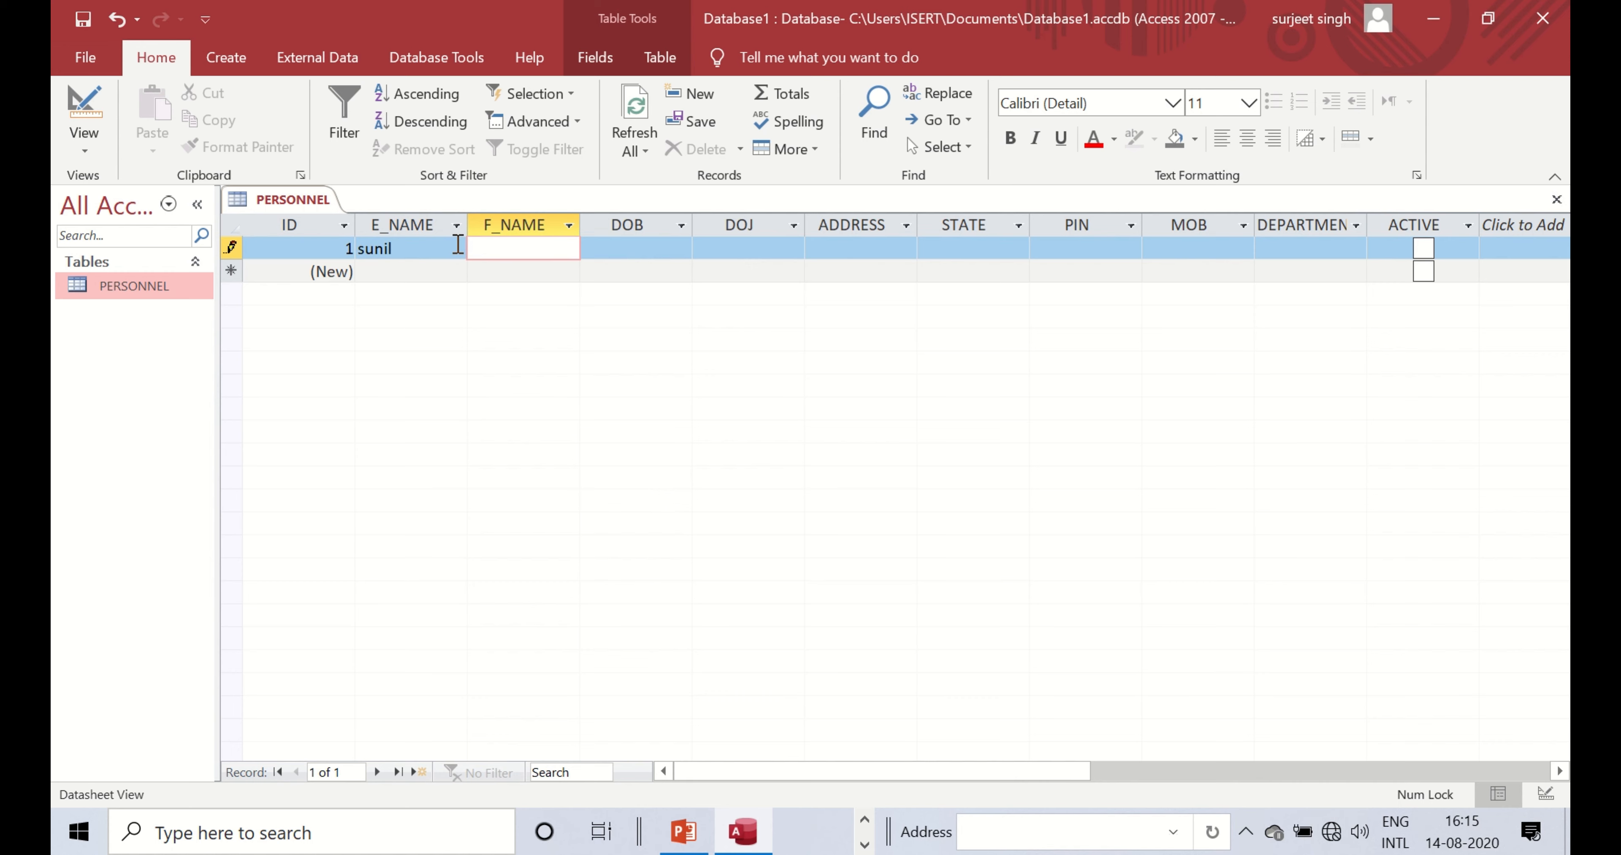
type("tet")
key("BackSpace")
key("BackSpace")
- Replace the E_NAME with emp1 and enter 1_father as F_NAME
left_click_drag(447, 247, 331, 251)
type("emp1")
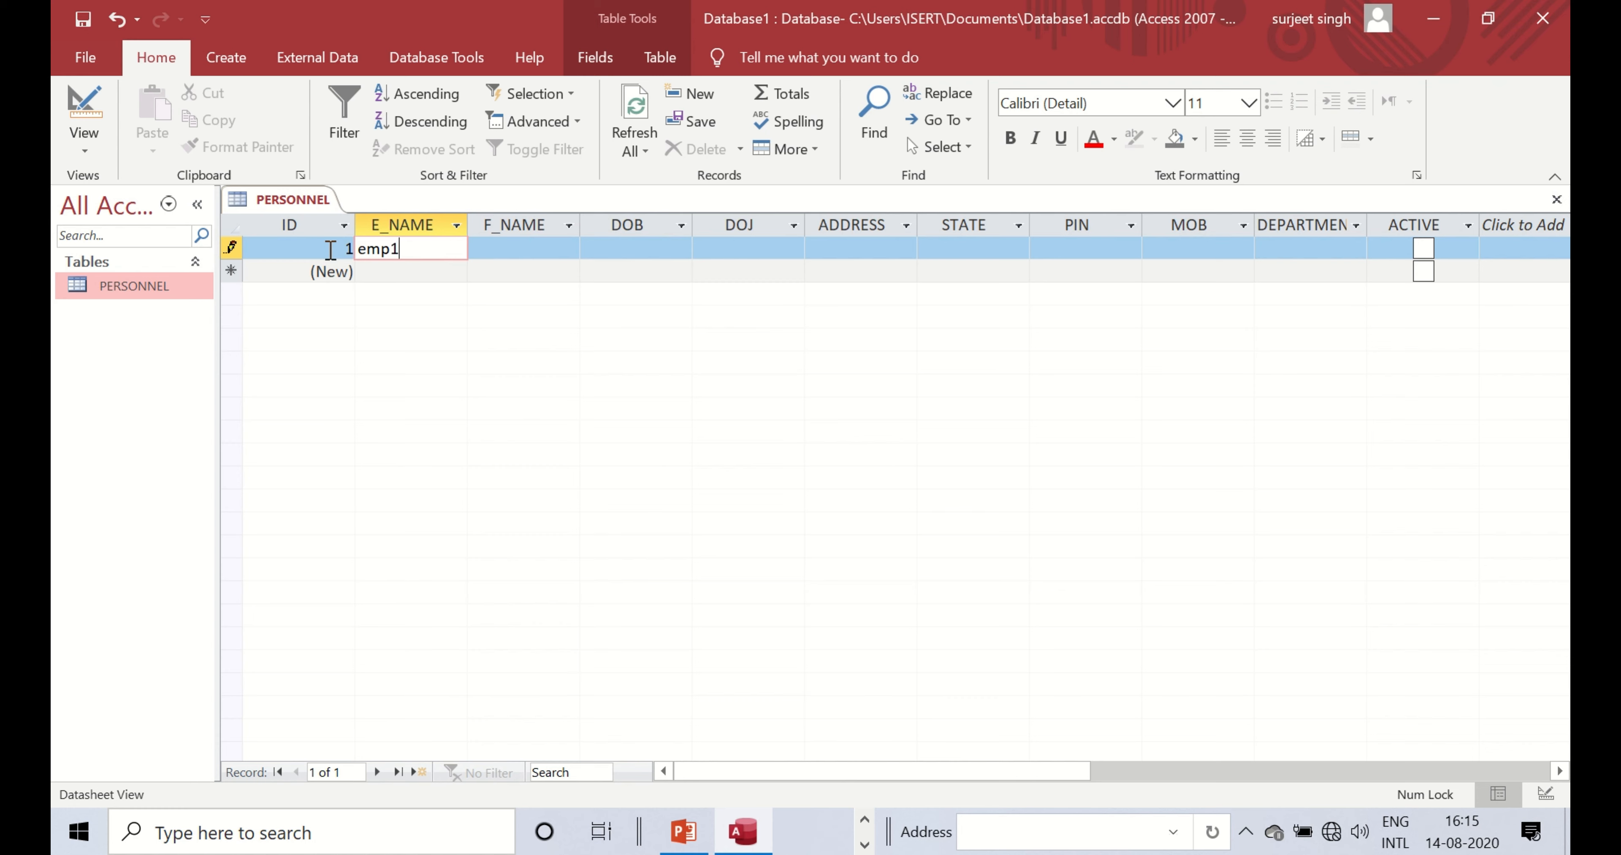
left_click(548, 250)
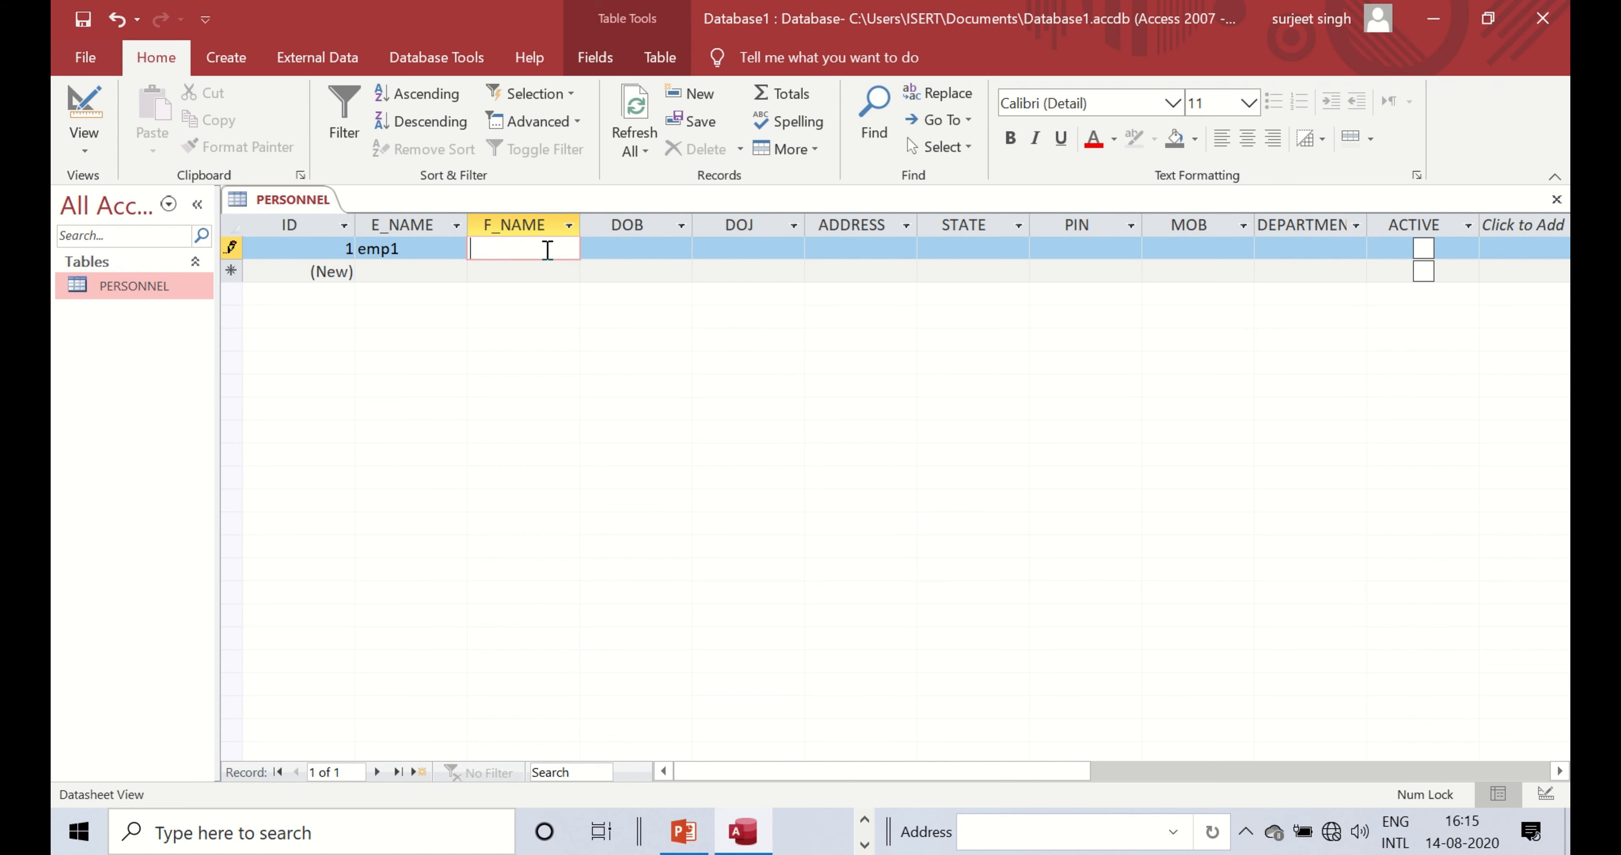
type("1_father")
left_click(632, 246)
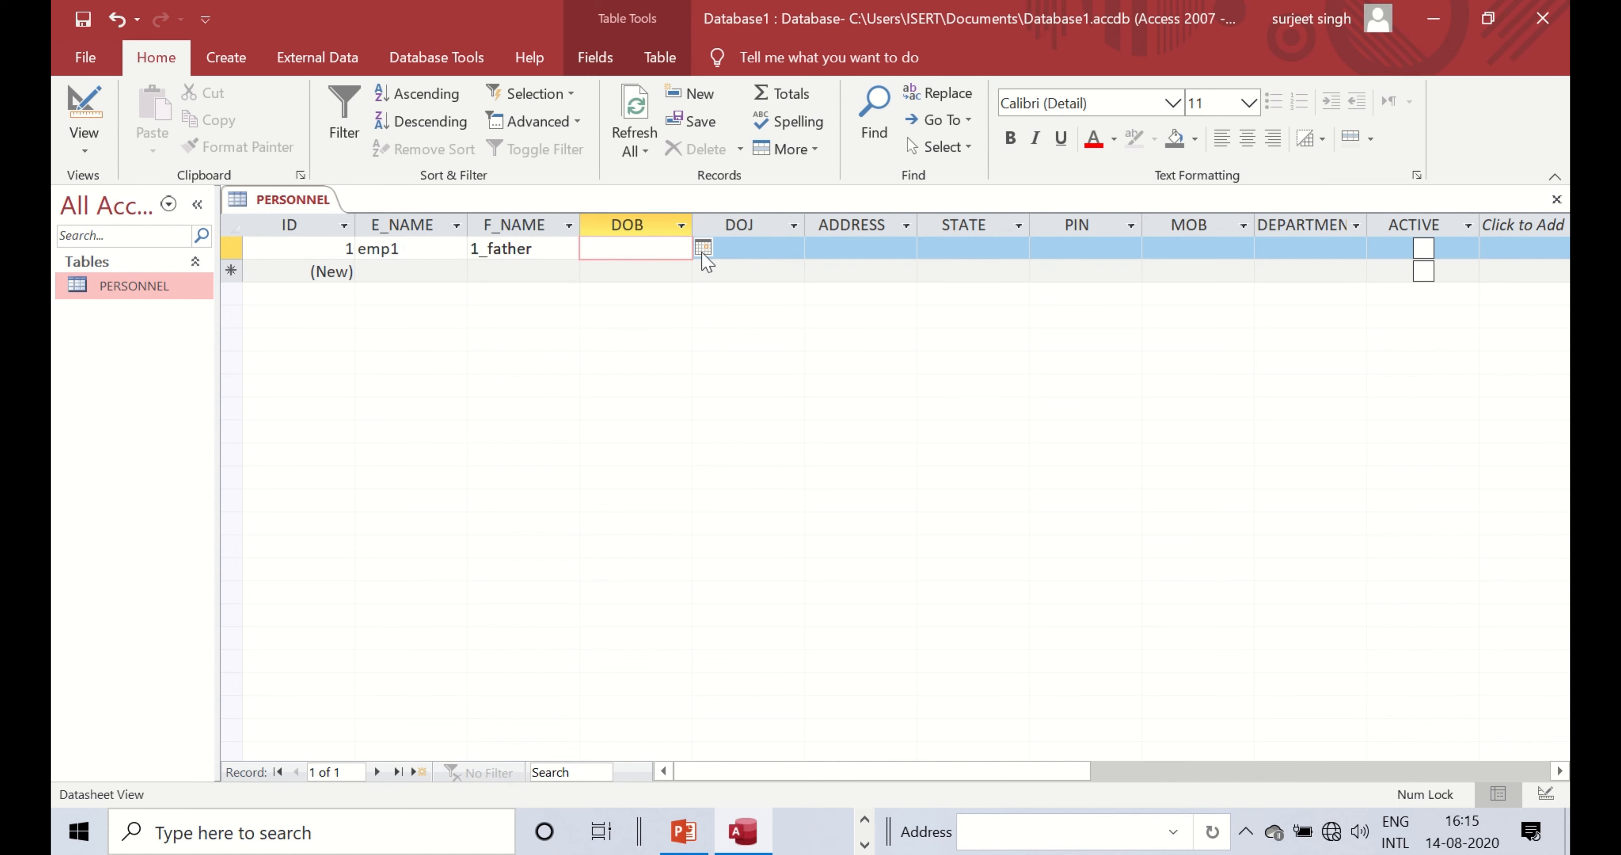
- Page back through the DOB calendar months without choosing a date
left_click(703, 249)
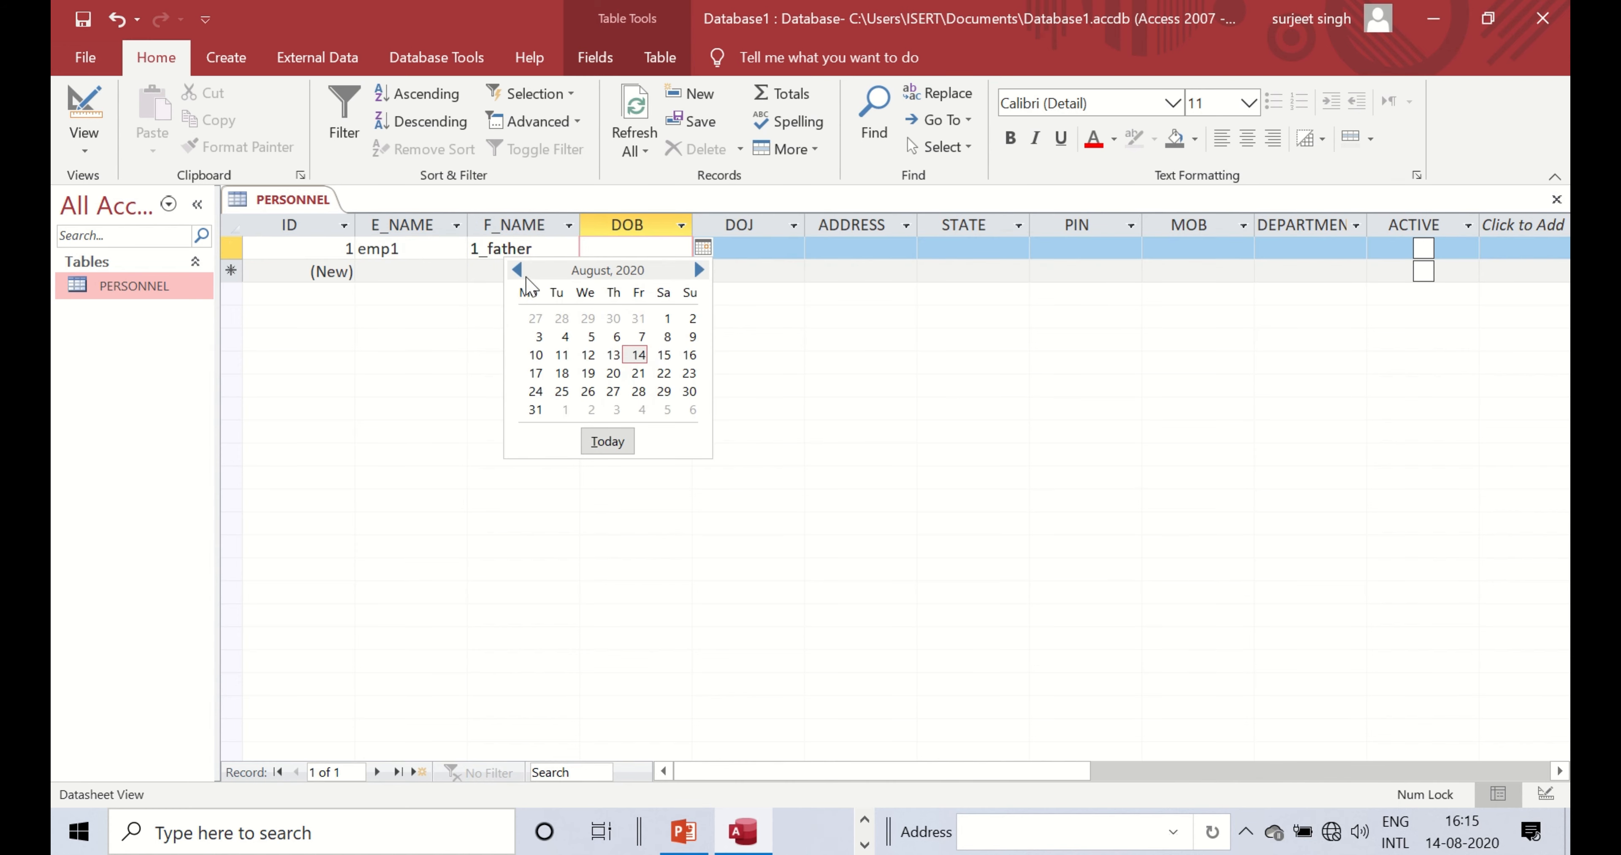
left_click(517, 270)
left_click(517, 269)
left_click(517, 270)
left_click(517, 270)
left_click(517, 270)
left_click(517, 269)
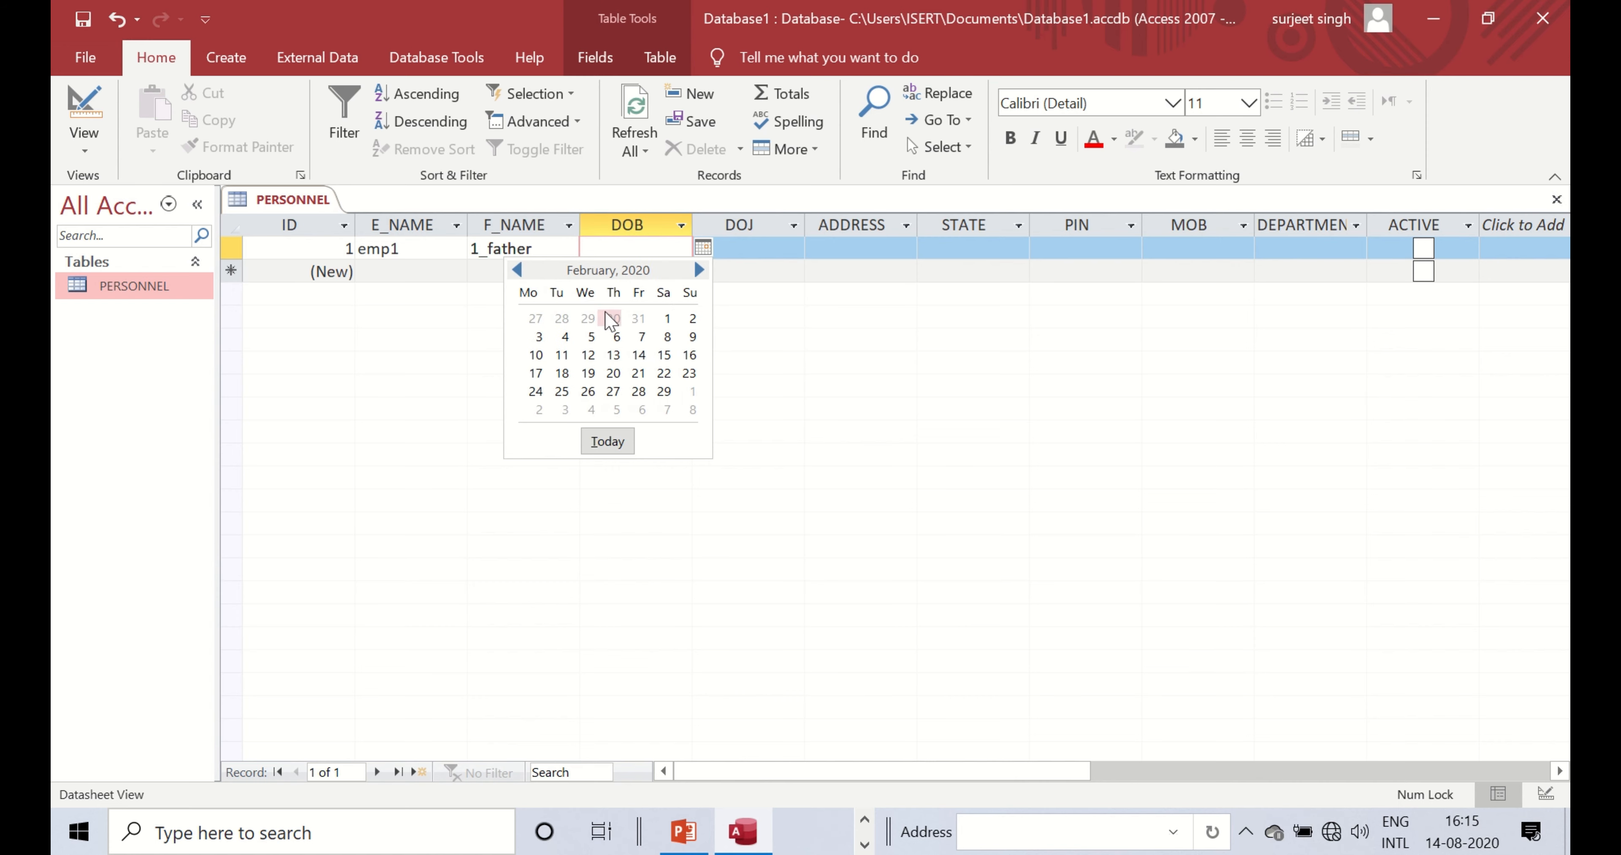
left_click(518, 271)
left_click(518, 270)
left_click(517, 270)
left_click(518, 271)
left_click(518, 270)
left_click(518, 271)
left_click(518, 271)
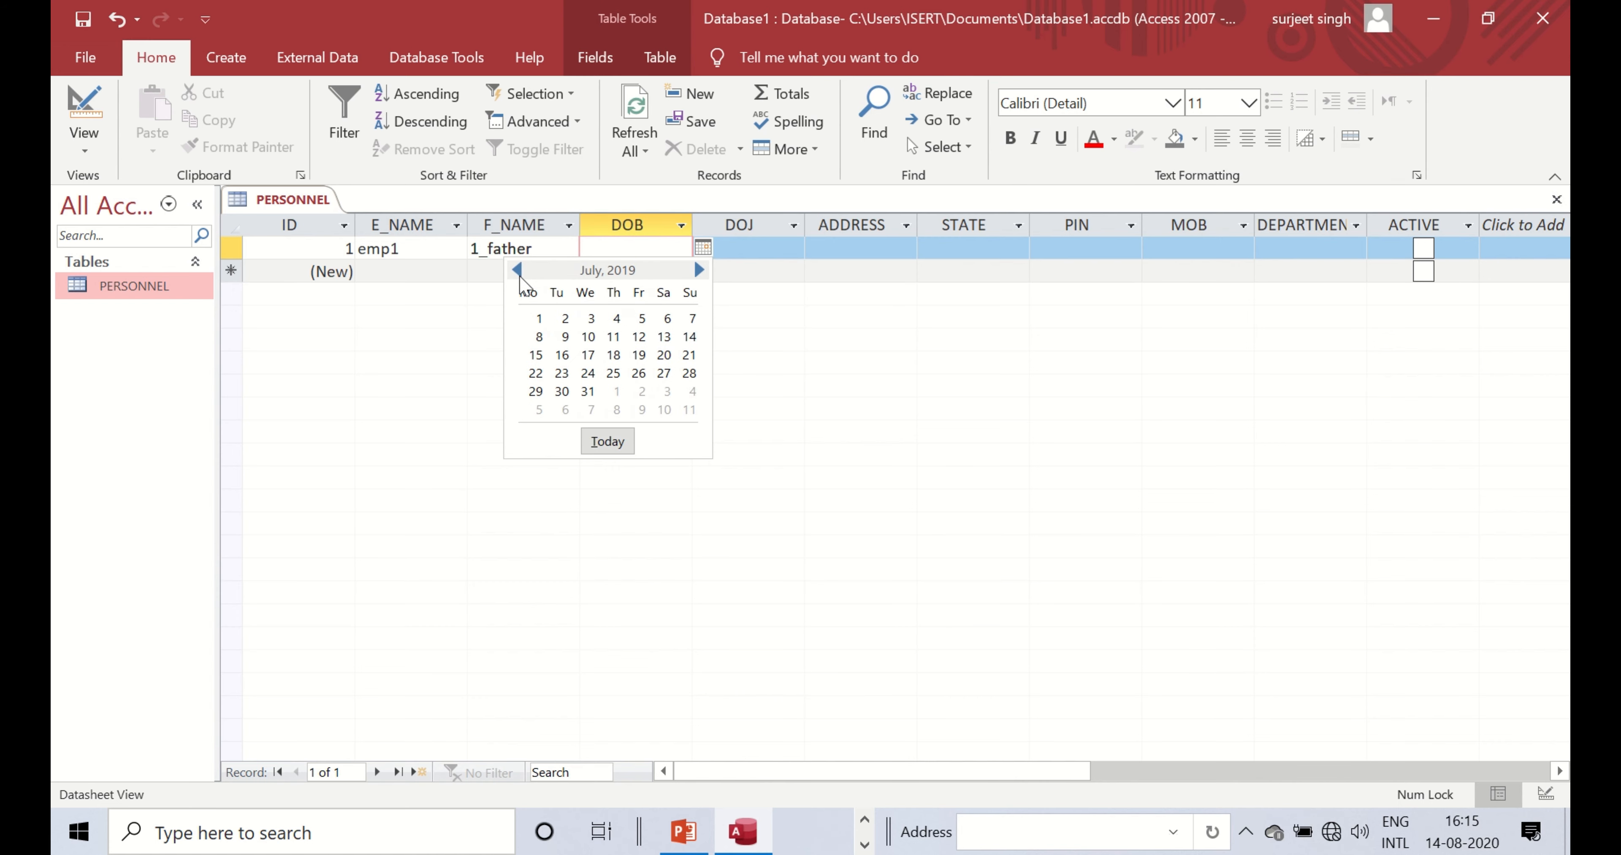
left_click(518, 270)
left_click(518, 270)
left_click(518, 270)
left_click(518, 271)
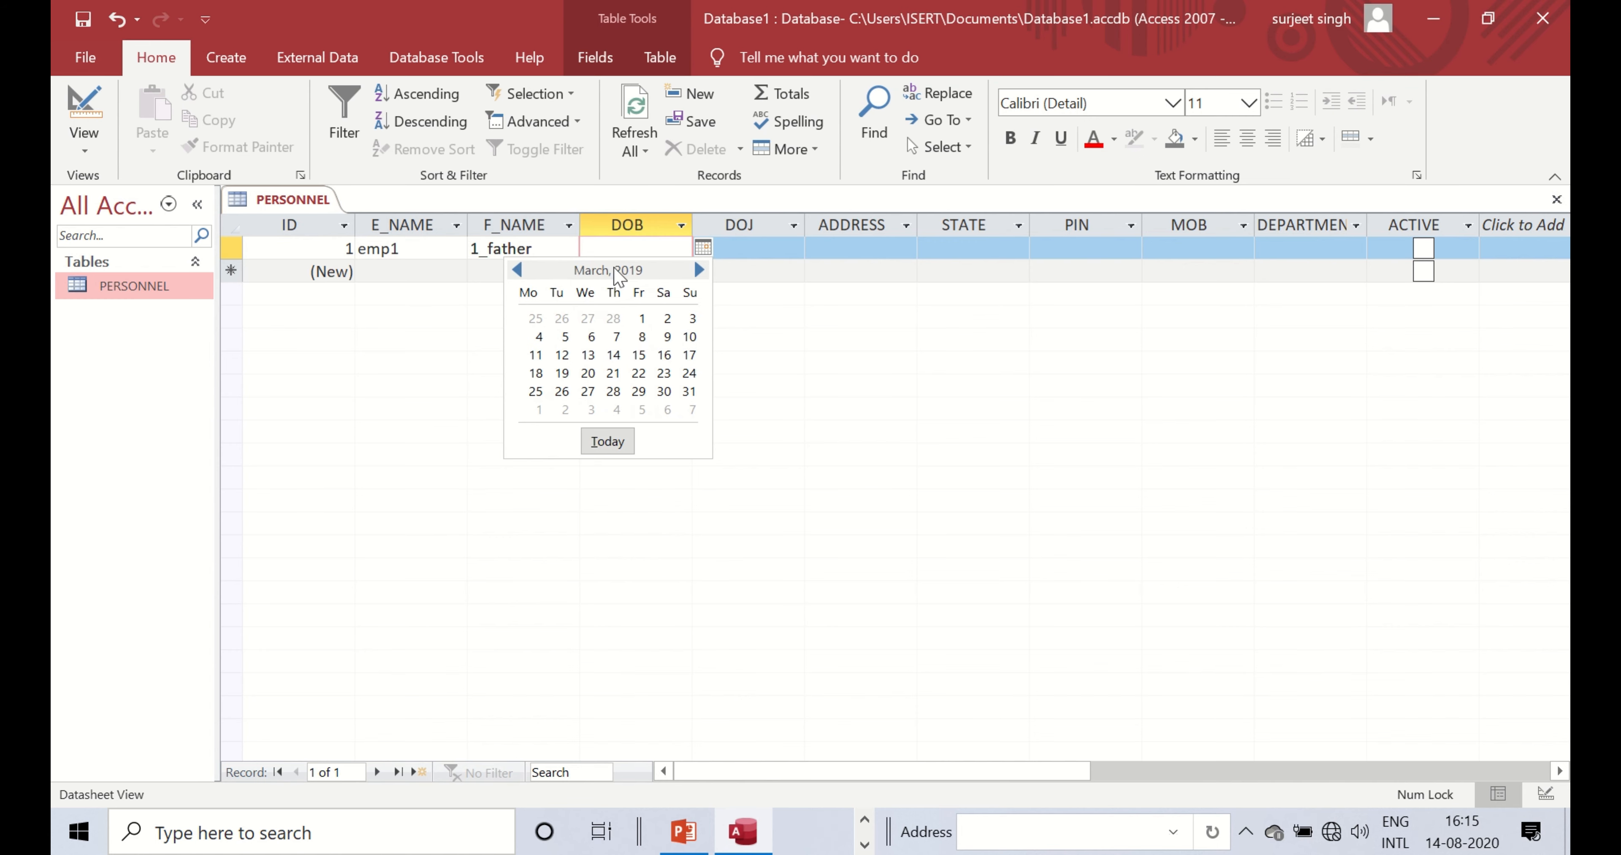
left_click(507, 249)
- Pick 20-08-2020 as DOB and 14-08-2020 as DOJ from the calendars
left_click(635, 252)
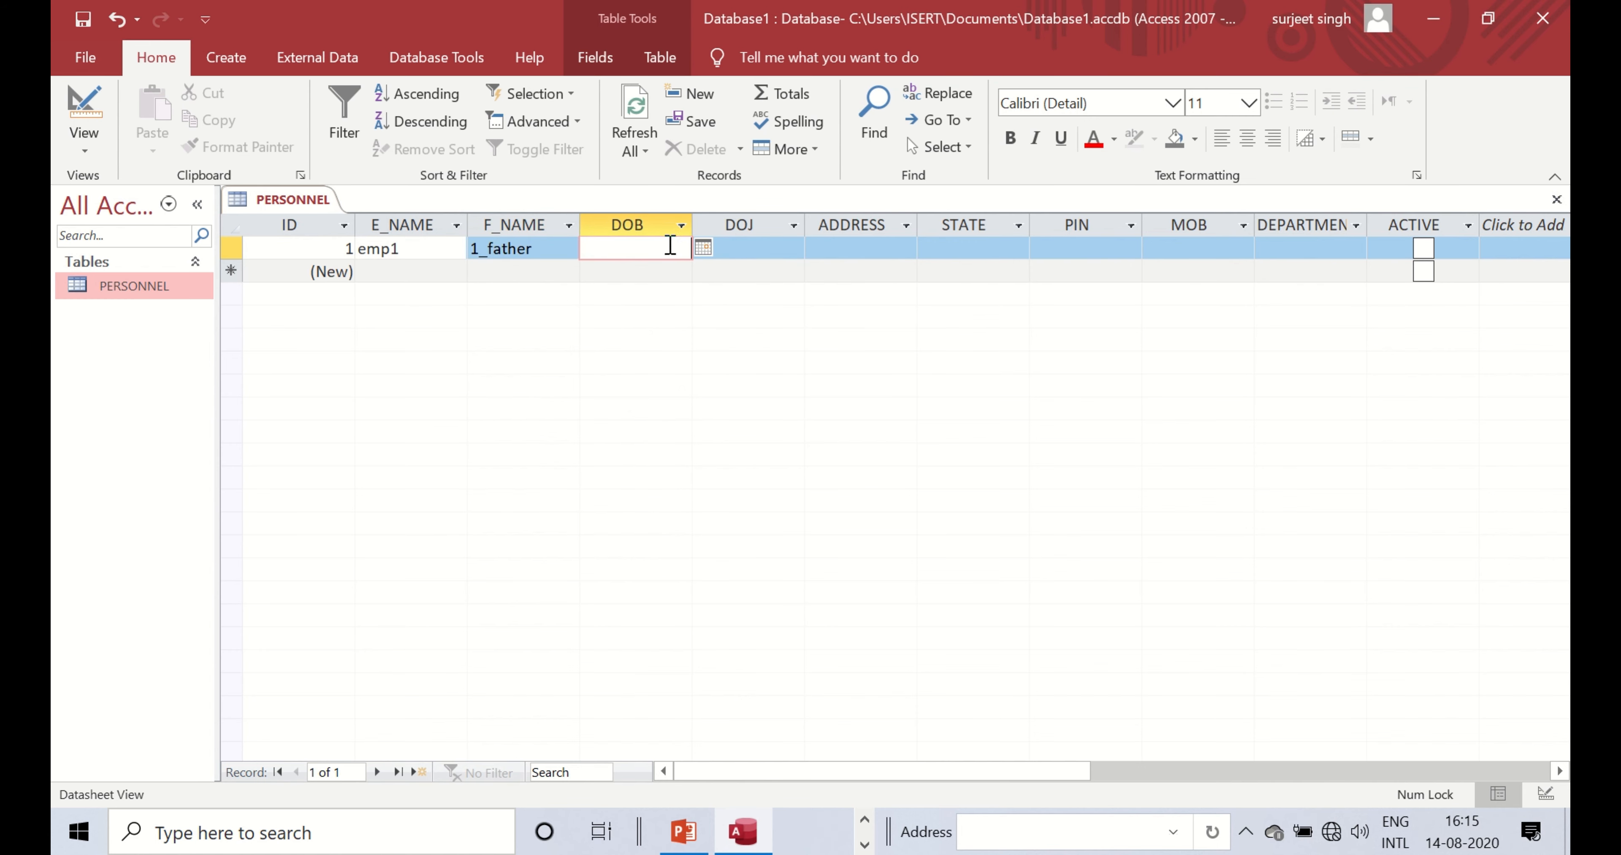
left_click(703, 247)
left_click(610, 372)
left_click(776, 245)
left_click(794, 249)
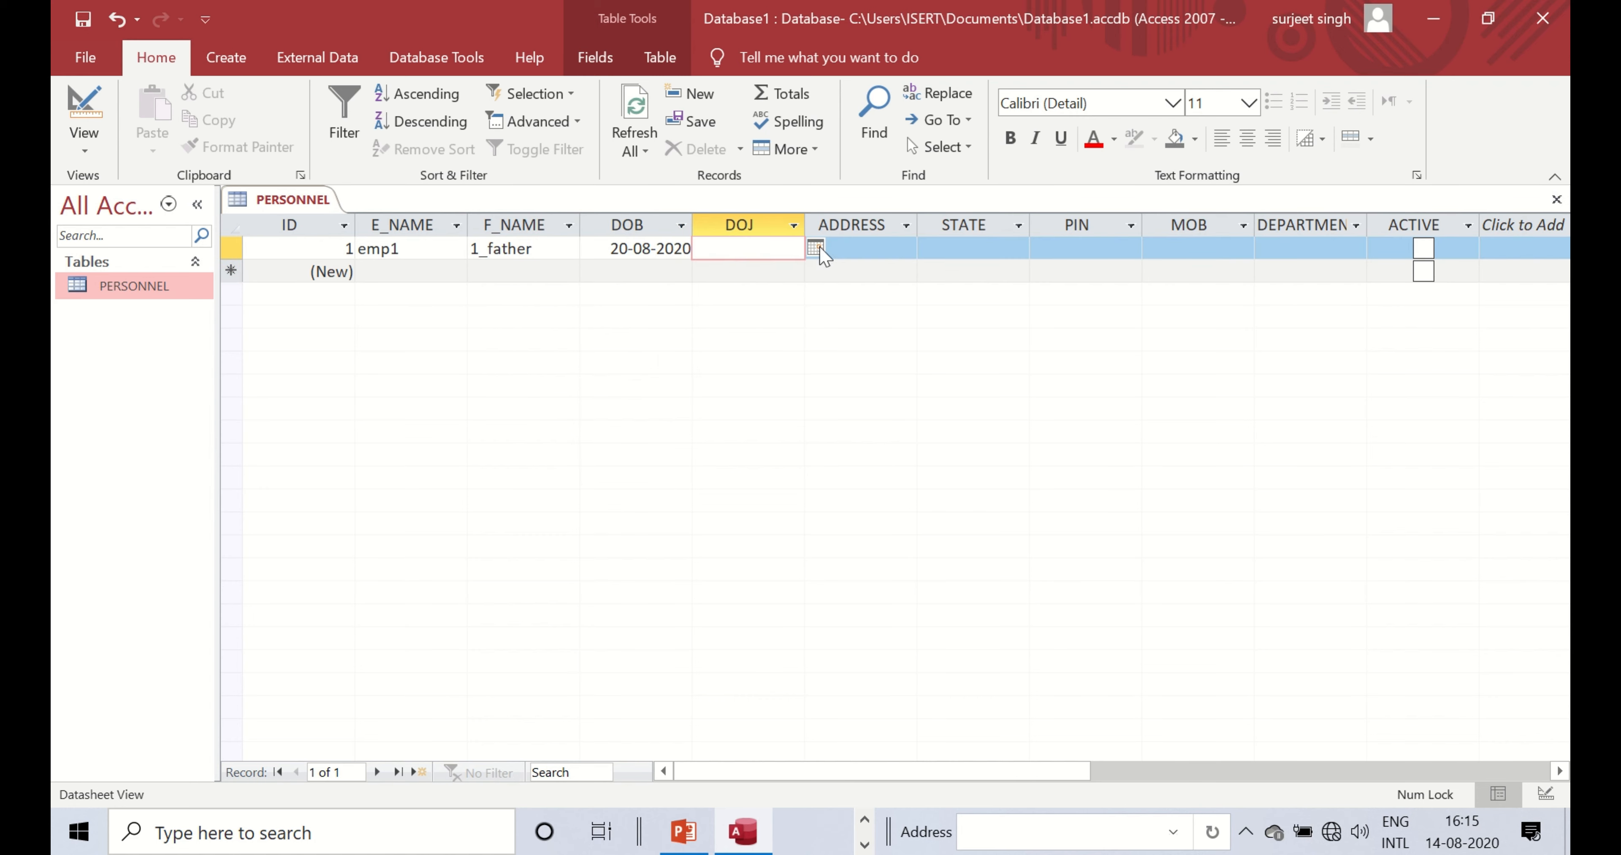
left_click(815, 248)
left_click(750, 356)
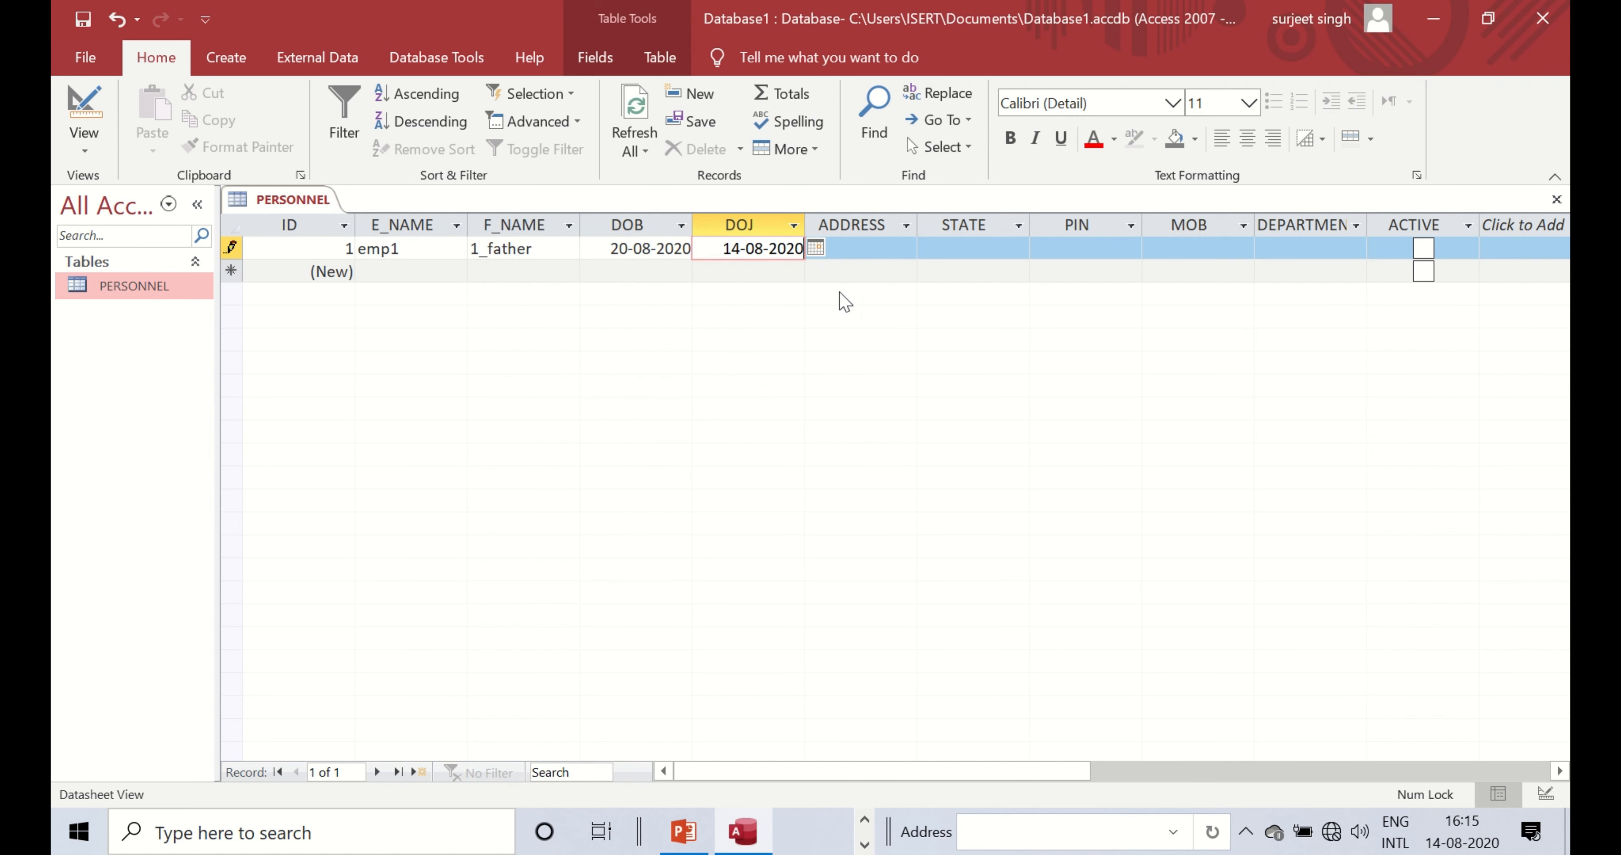
- Change the DOB to 3 October 2019 using the calendar
left_click(633, 250)
left_click(702, 249)
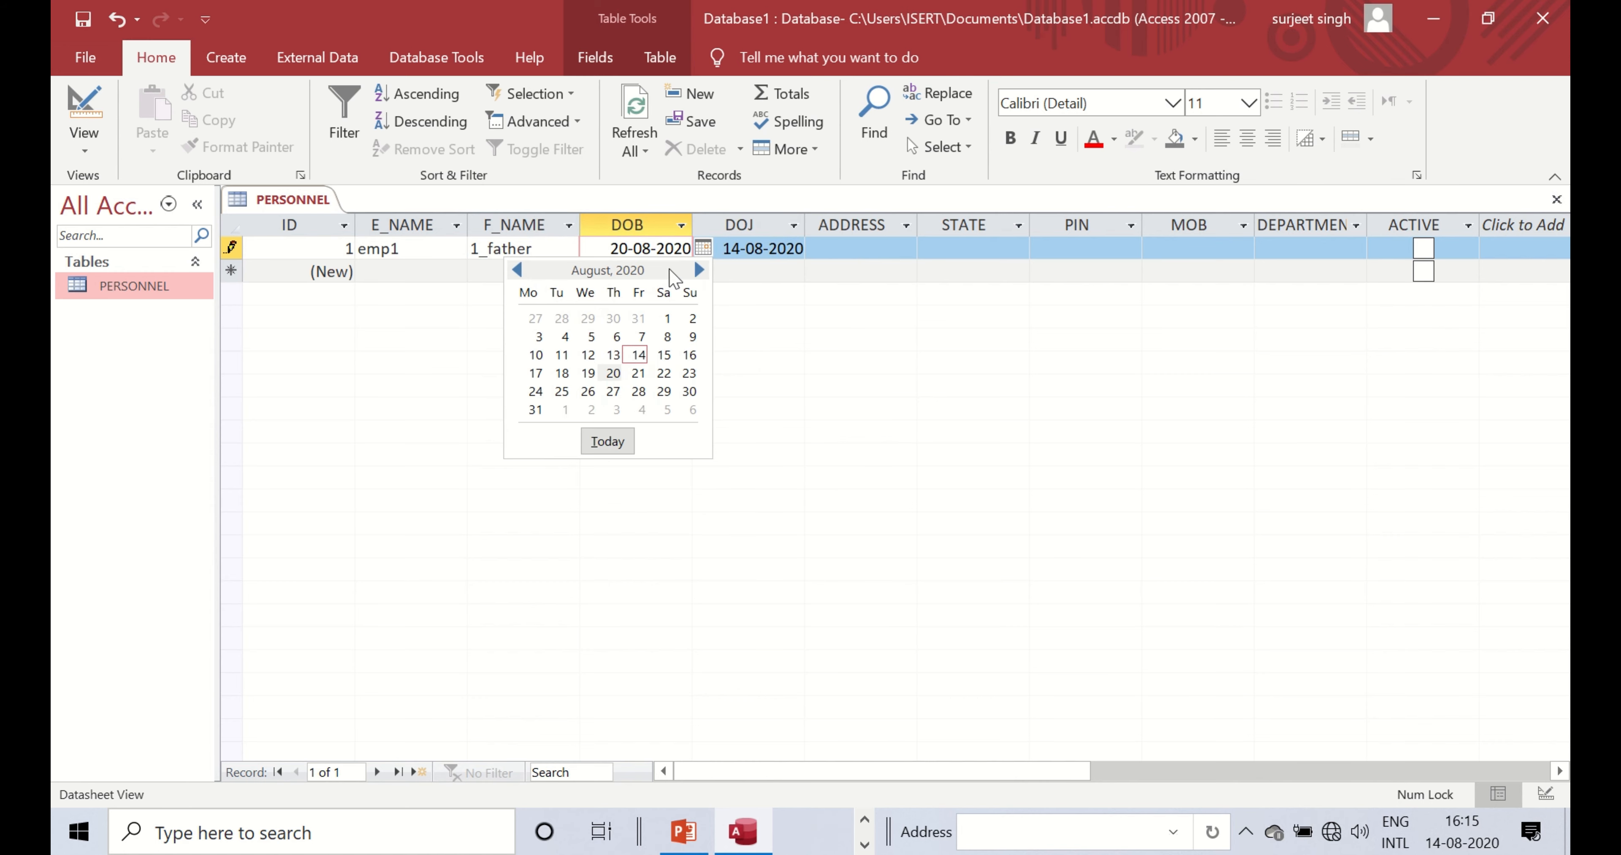
double_click(518, 271)
triple_click(519, 271)
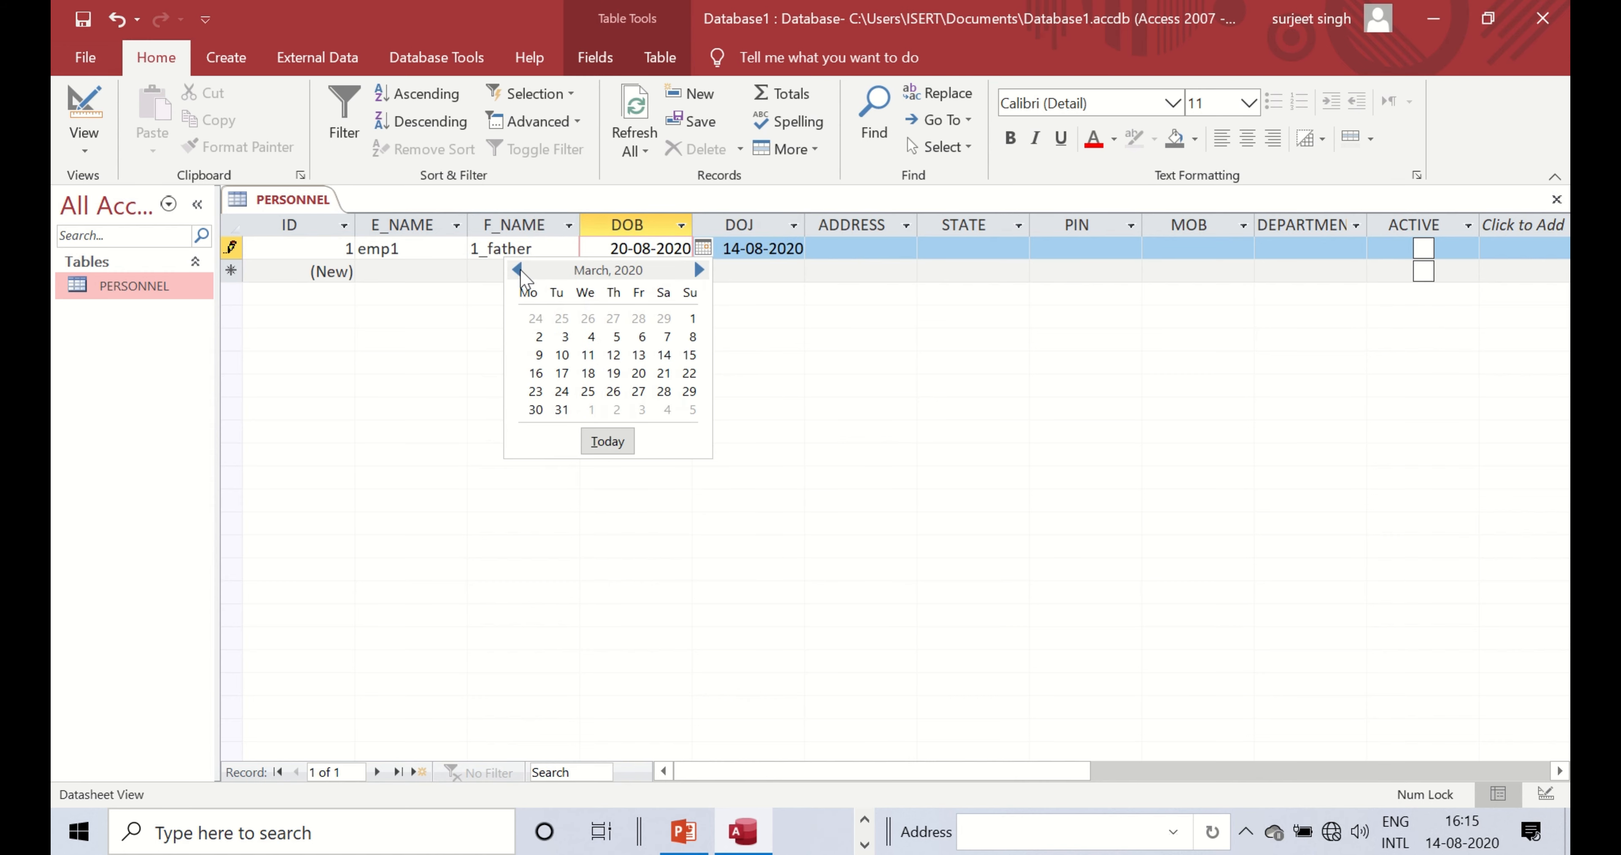
triple_click(518, 270)
double_click(518, 271)
left_click(616, 319)
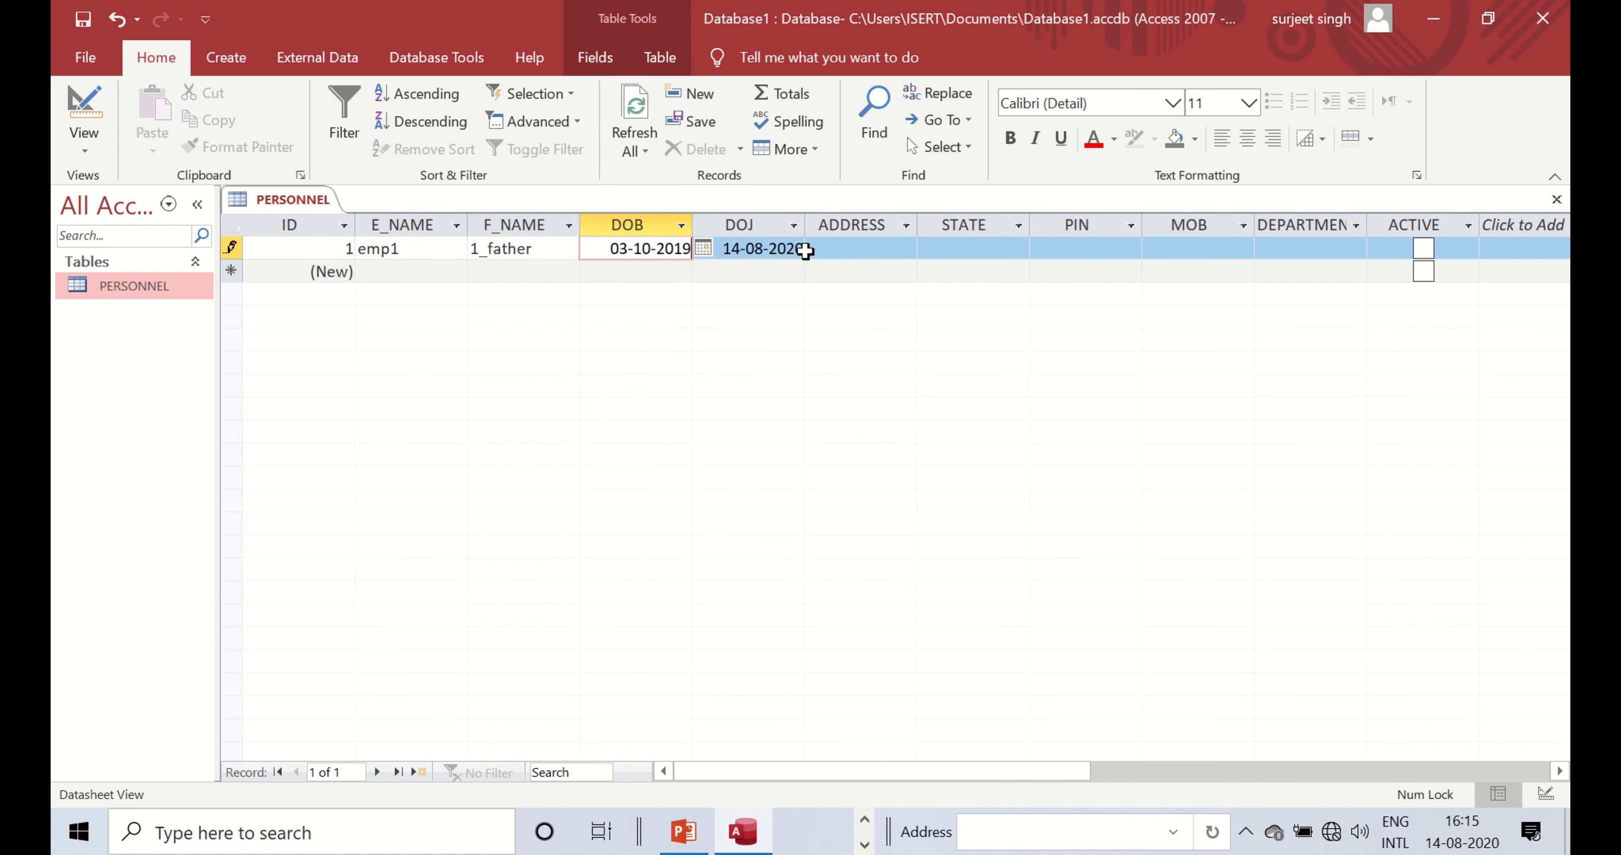
left_click(854, 248)
left_click(685, 247)
- Correct the DOB to 03-10-2000 and enter RANCHI as the address
key("BackSpace")
key("BackSpace")
type("00")
left_click(830, 248)
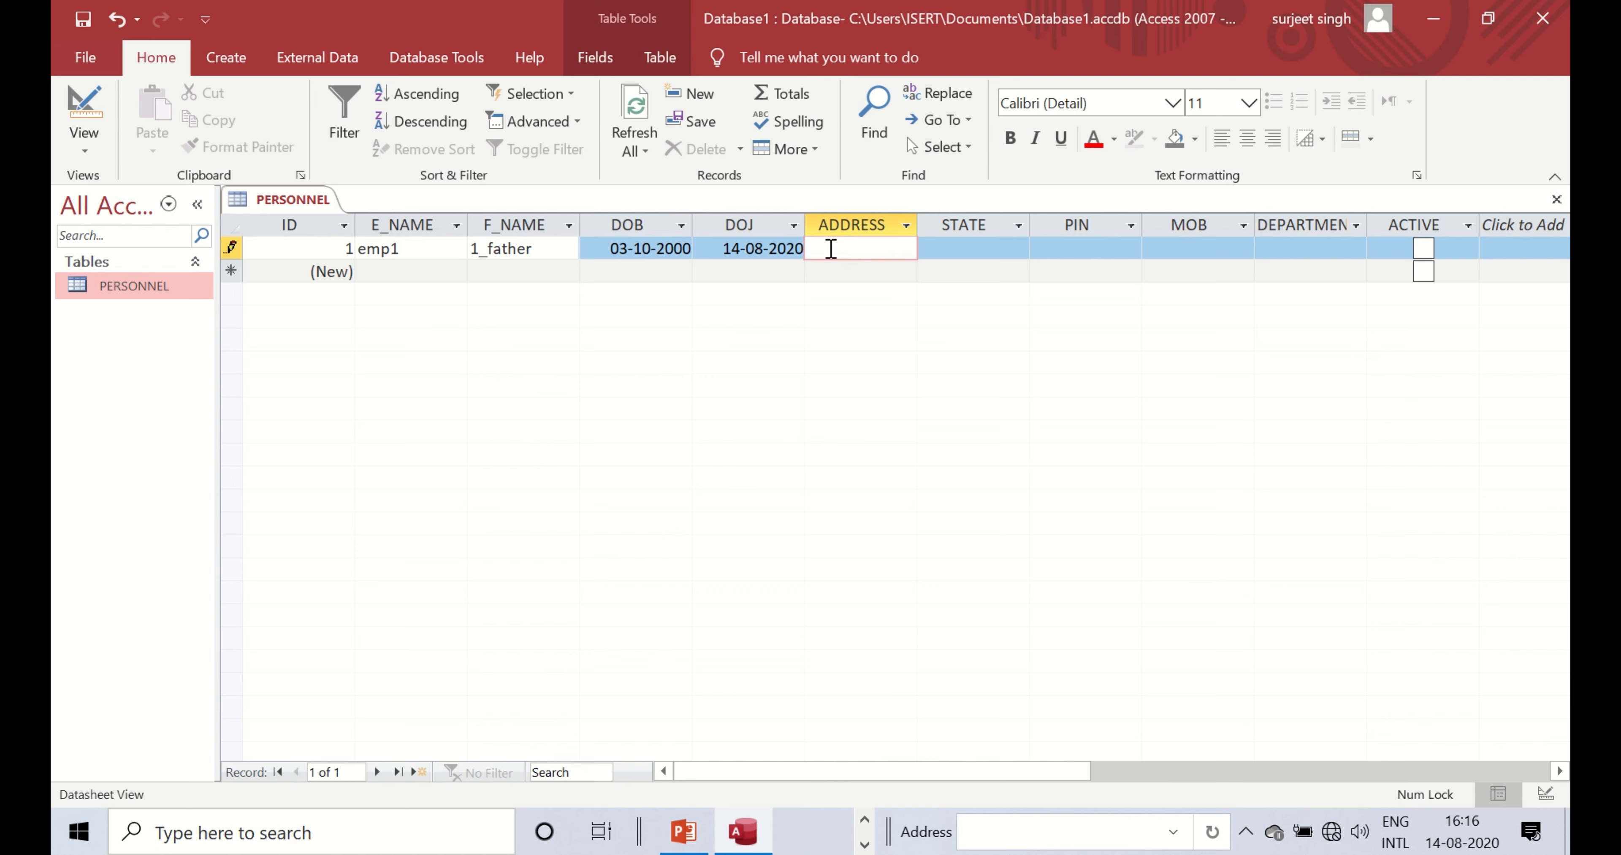
type("de")
key("BackSpace")
key("BackSpace")
key("Caps_Lock")
type("RANCHI")
- Enter JHARKHAND as state, 834002 as PIN, and the mobile number
left_click(962, 249)
type("JARKHAND")
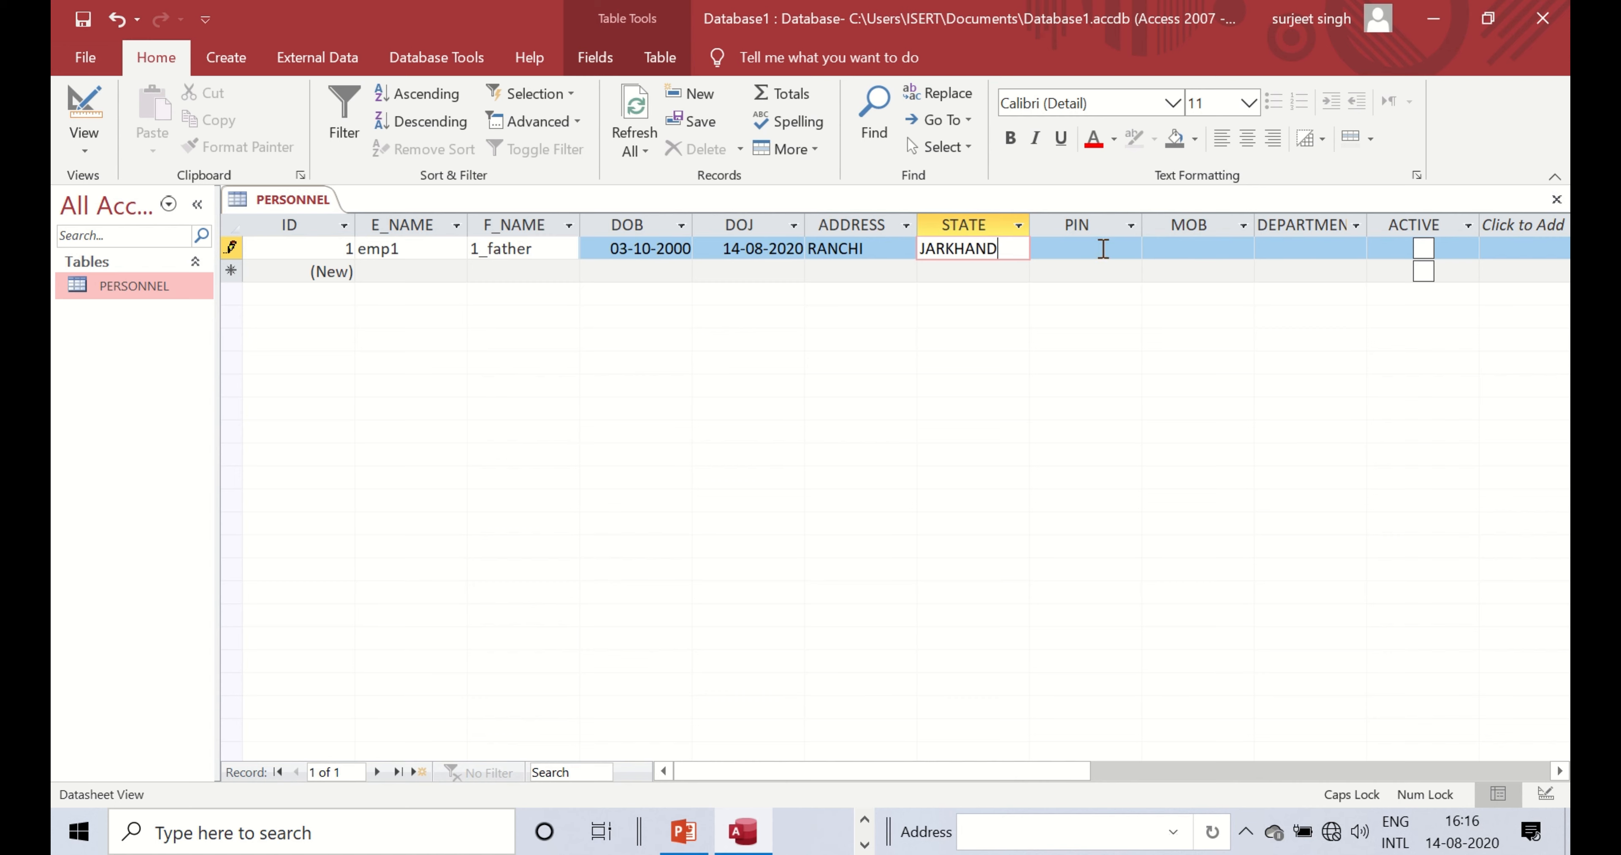
left_click(943, 248)
key("BackSpace")
key("BackSpace")
type("HAR")
left_click(1097, 246)
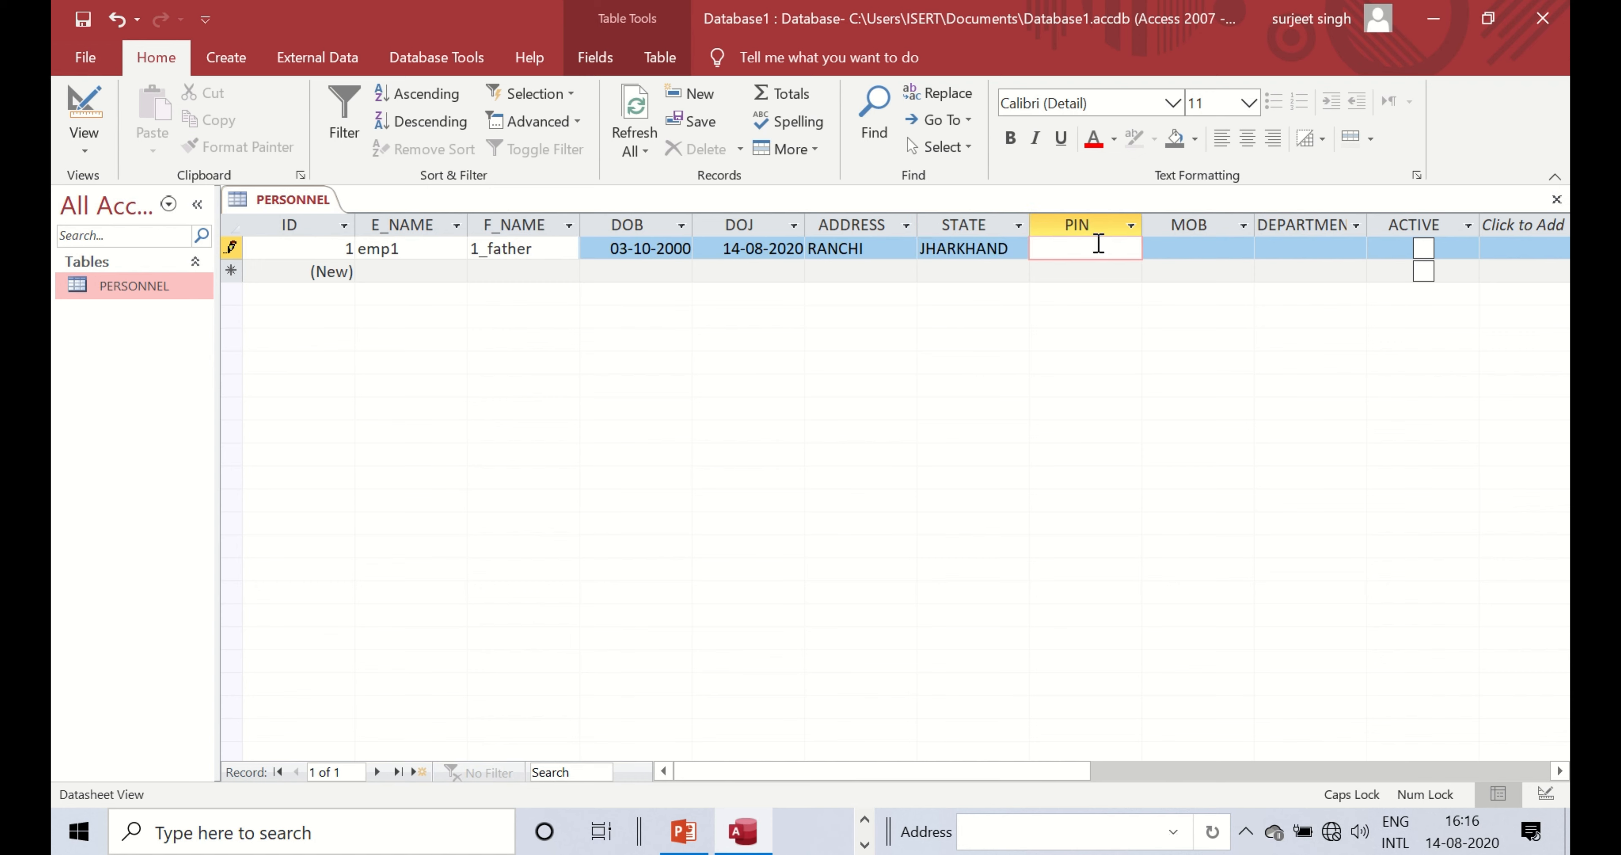
type("834002")
left_click(1228, 247)
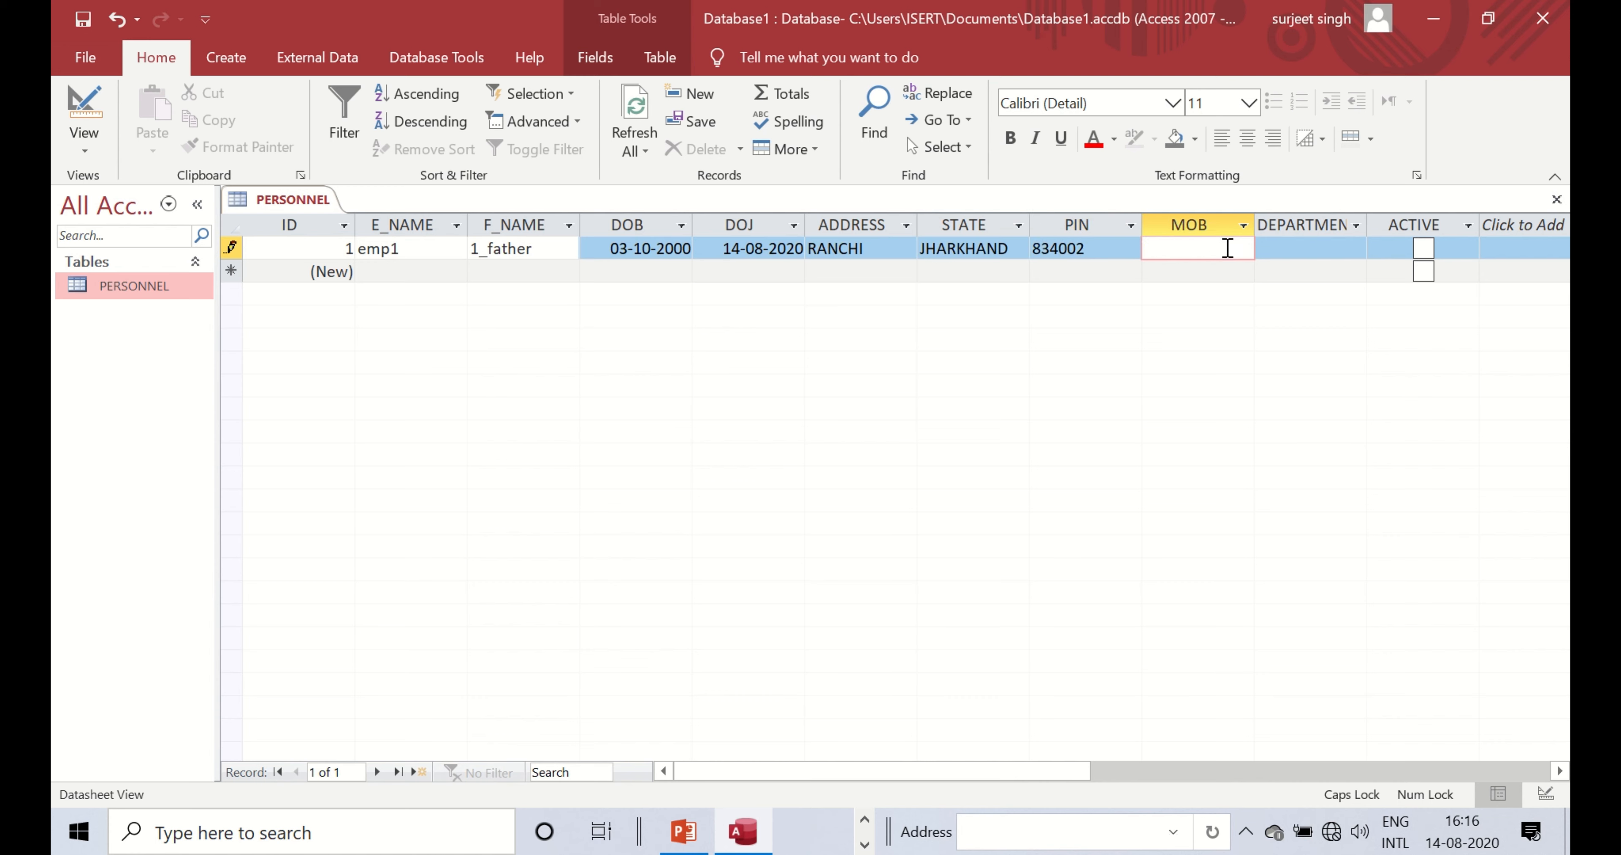
- Set DEPARTMENT to HR, tick ACTIVE, and commit record 1
left_click(1347, 261)
left_click(1350, 248)
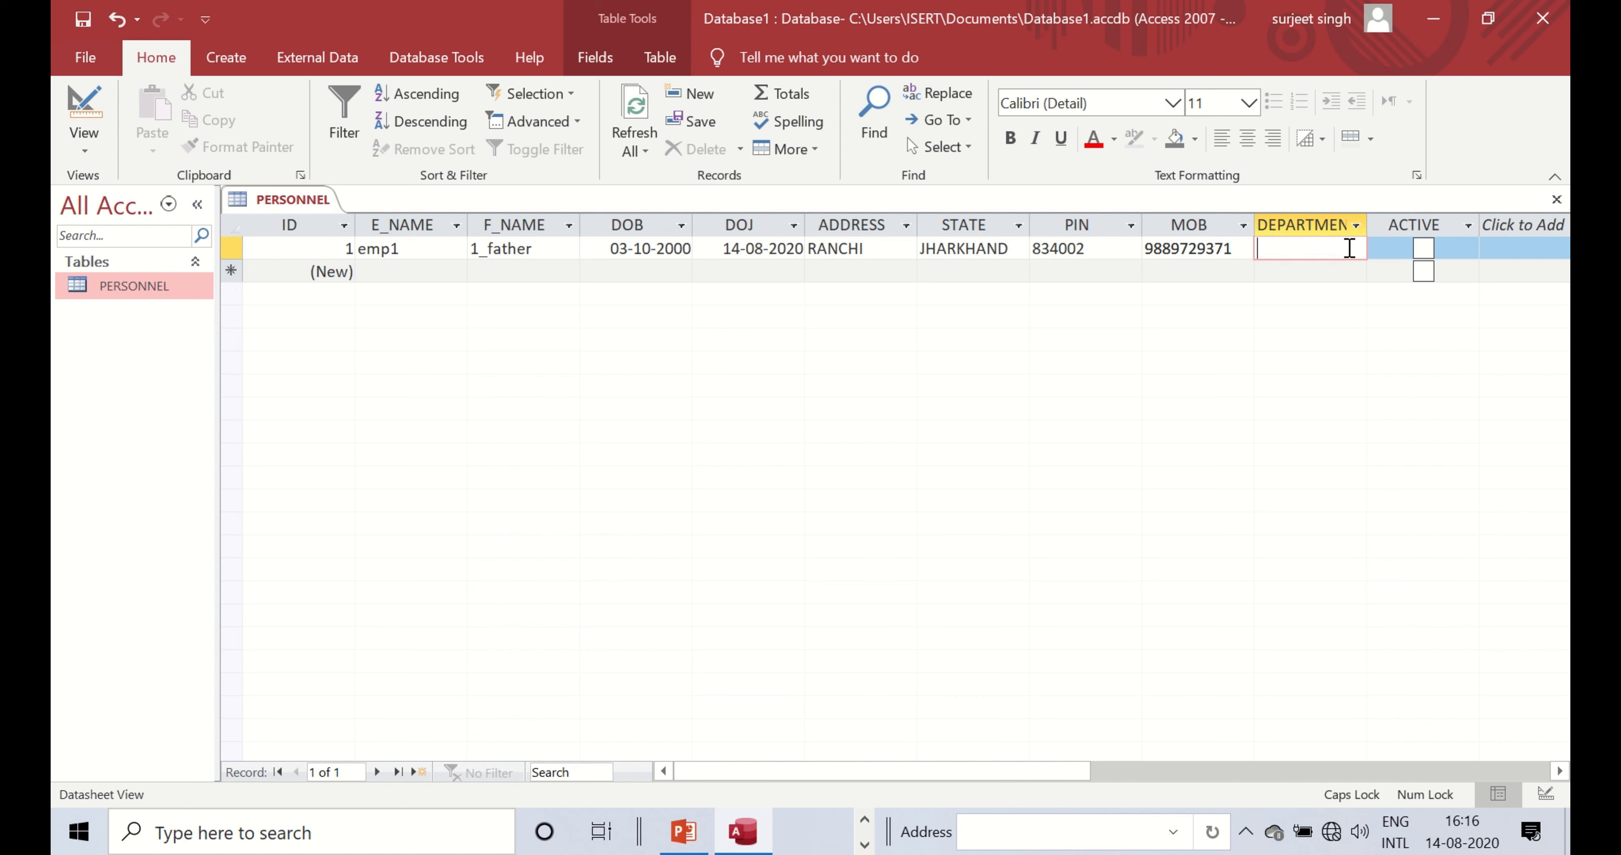
type("h")
key("BackSpace")
type("HR")
left_click(1430, 249)
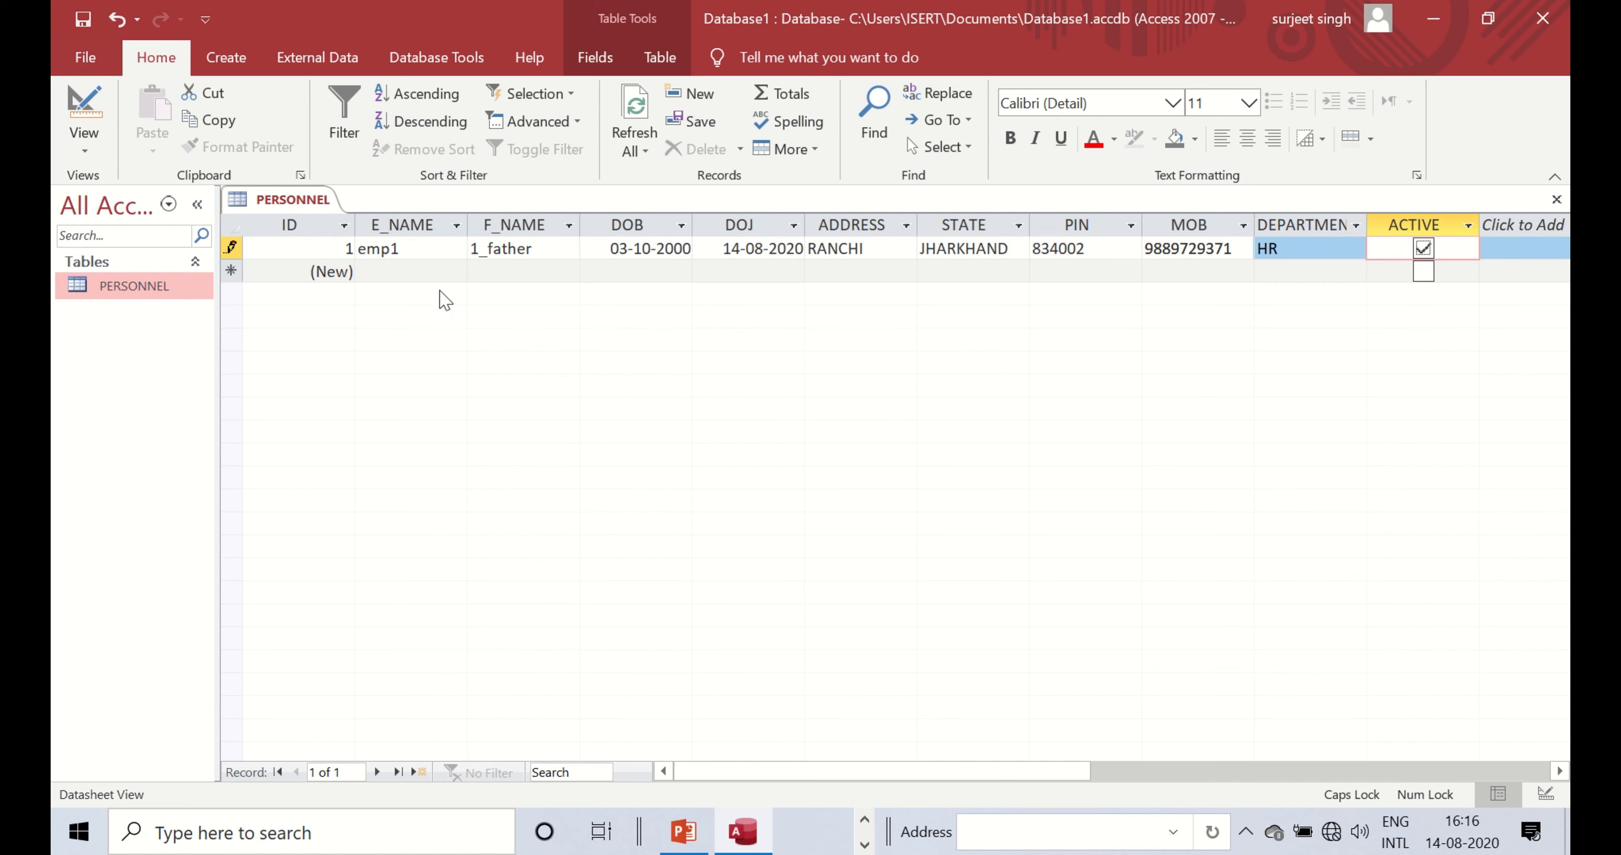
left_click(390, 271)
left_click(420, 248)
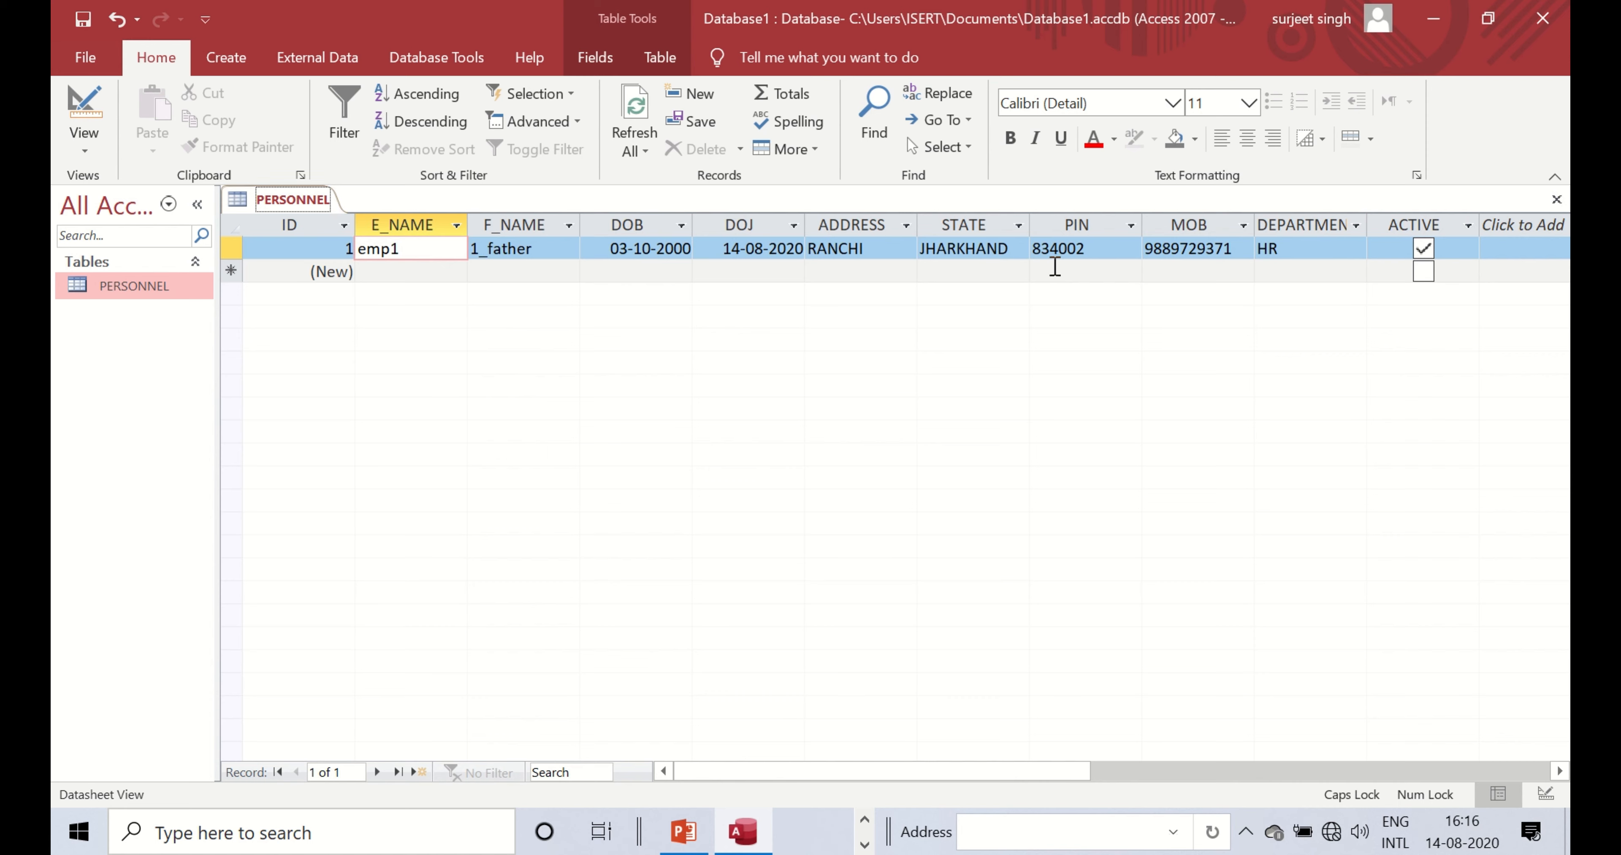
- Close the PERSONNEL table
right_click(292, 200)
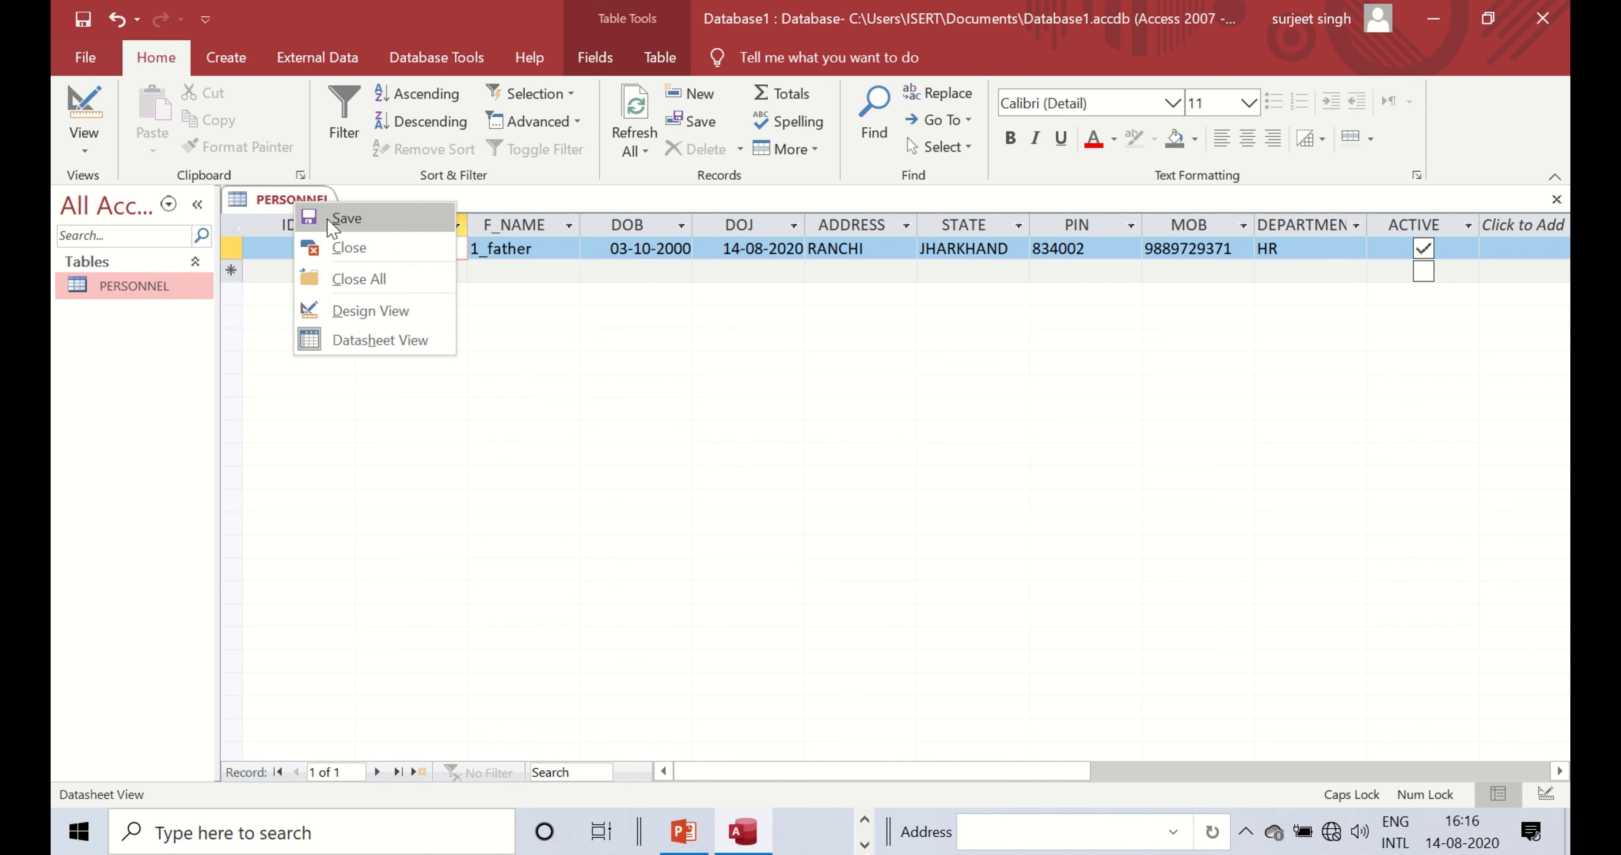
right_click(296, 200)
right_click(298, 199)
left_click(338, 244)
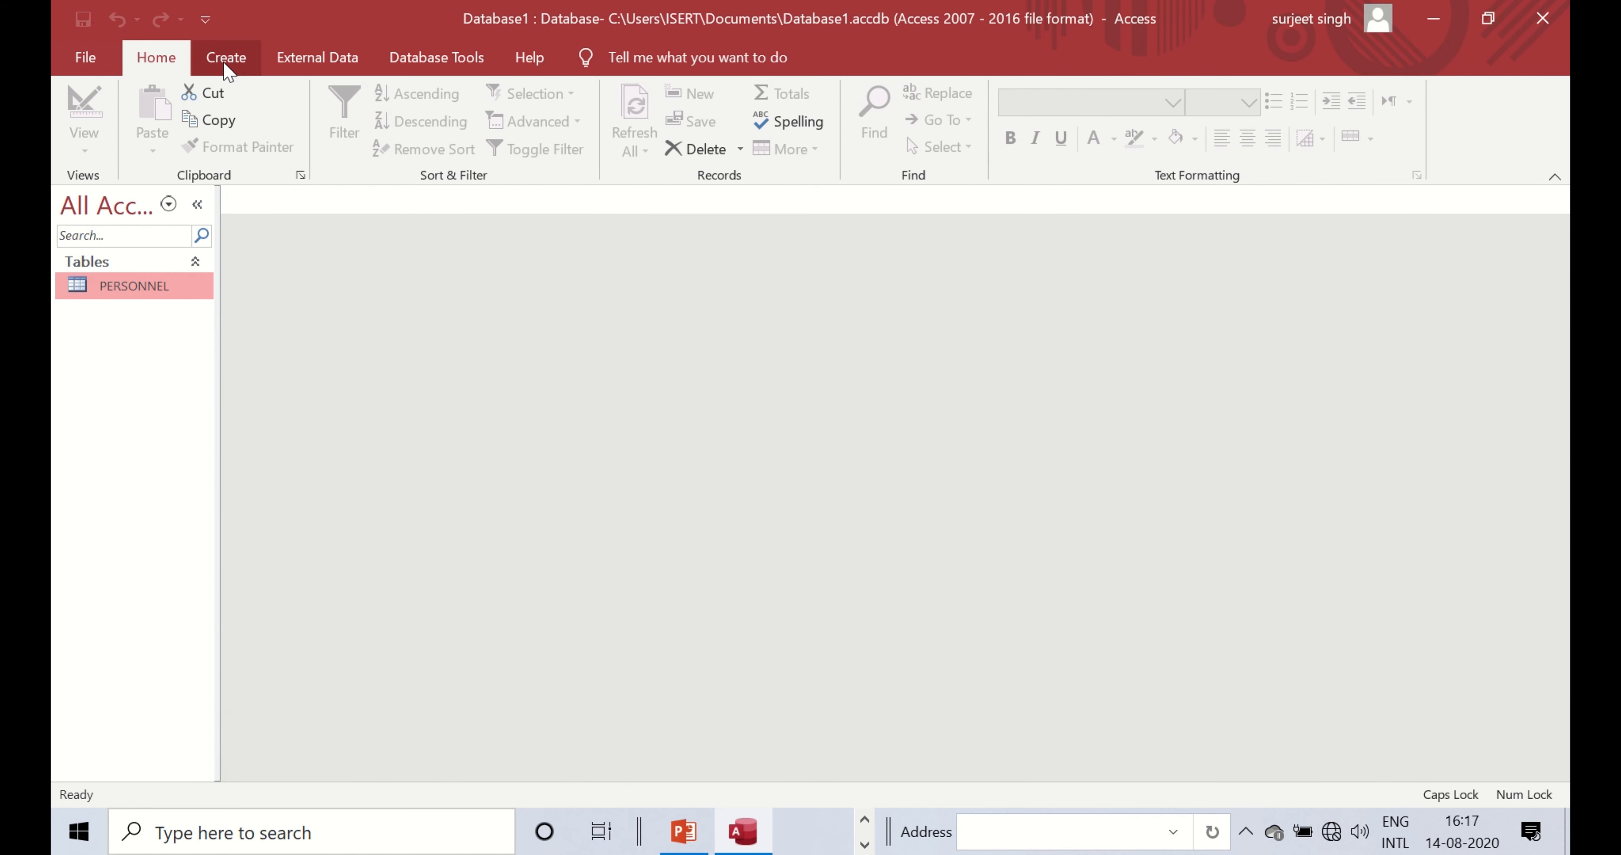
- Show the Create ribbon and look over its table, query, form and report groups
left_click(226, 58)
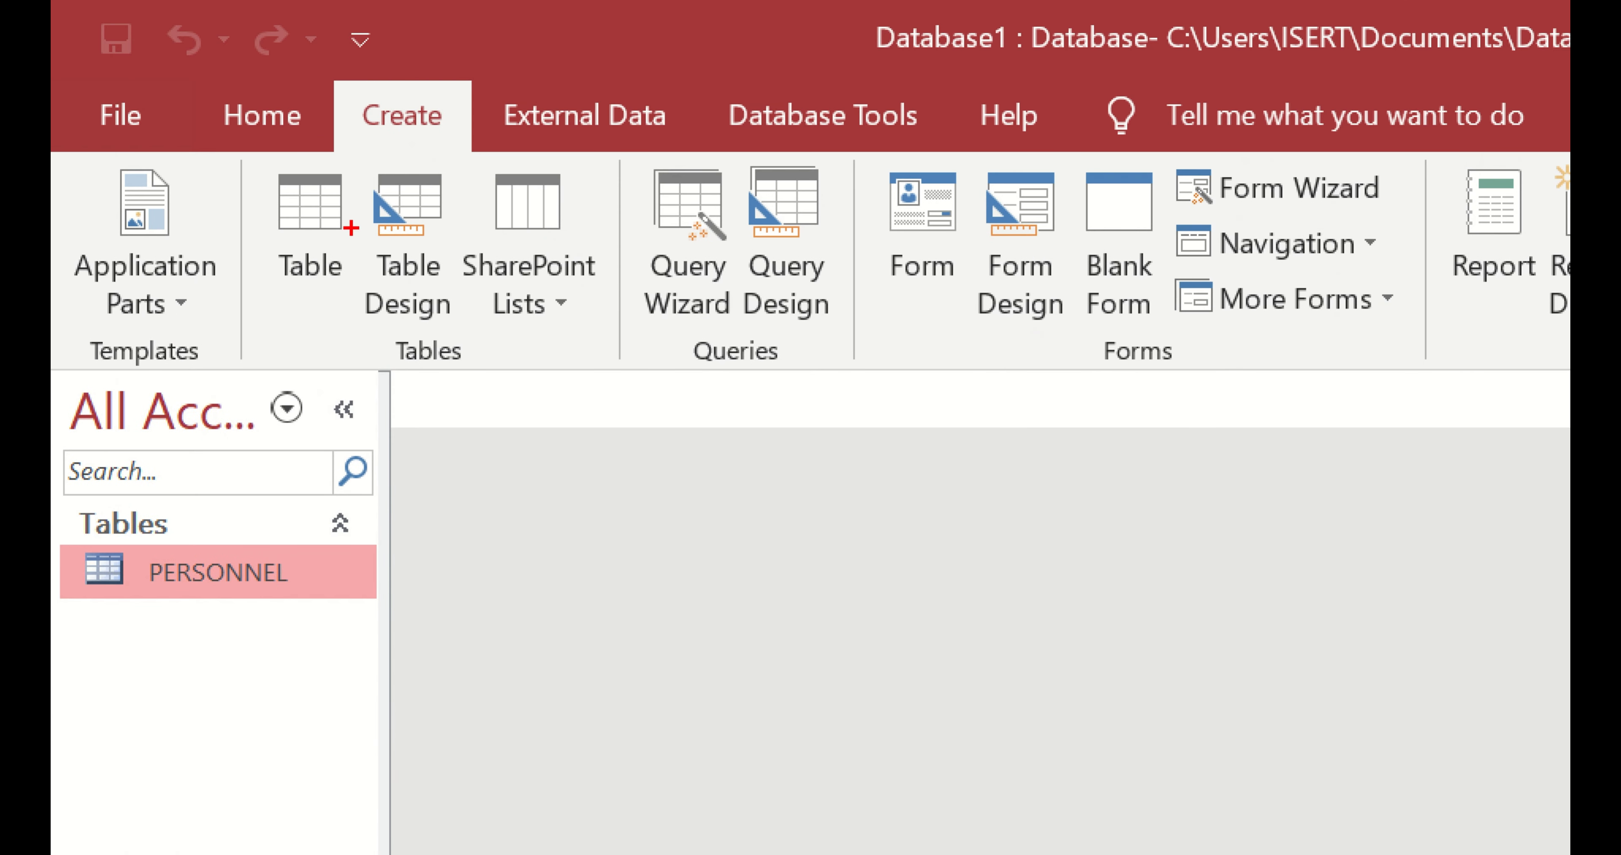
mouse_move(286, 185)
left_mouse_down()
mouse_move(669, 419)
mouse_move(647, 412)
left_mouse_up()
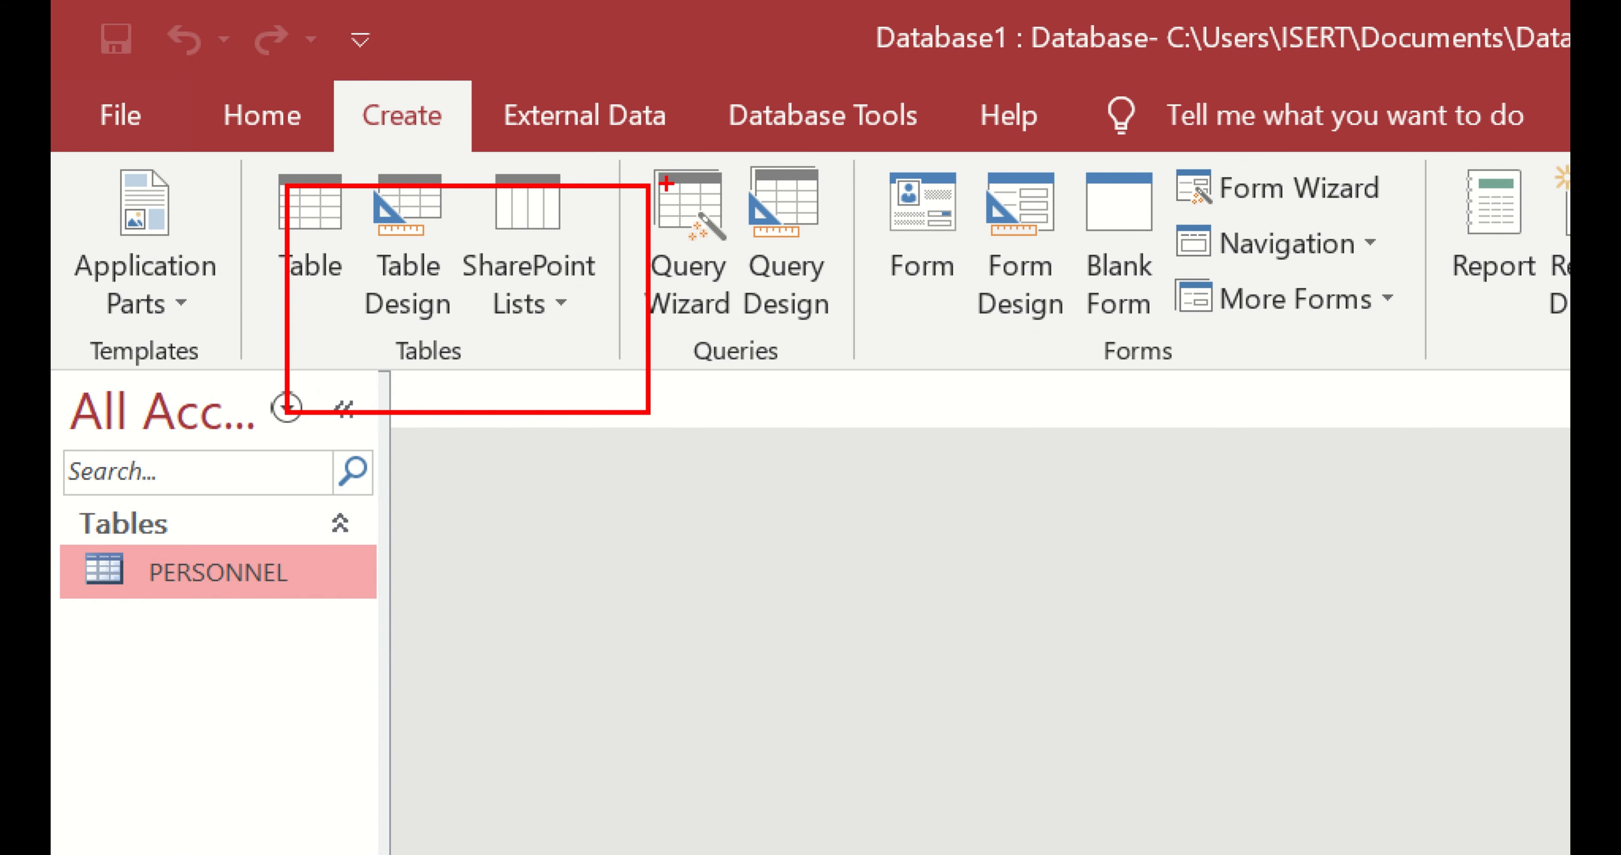
mouse_move(666, 183)
left_mouse_down()
mouse_move(699, 356)
mouse_move(852, 390)
left_mouse_up()
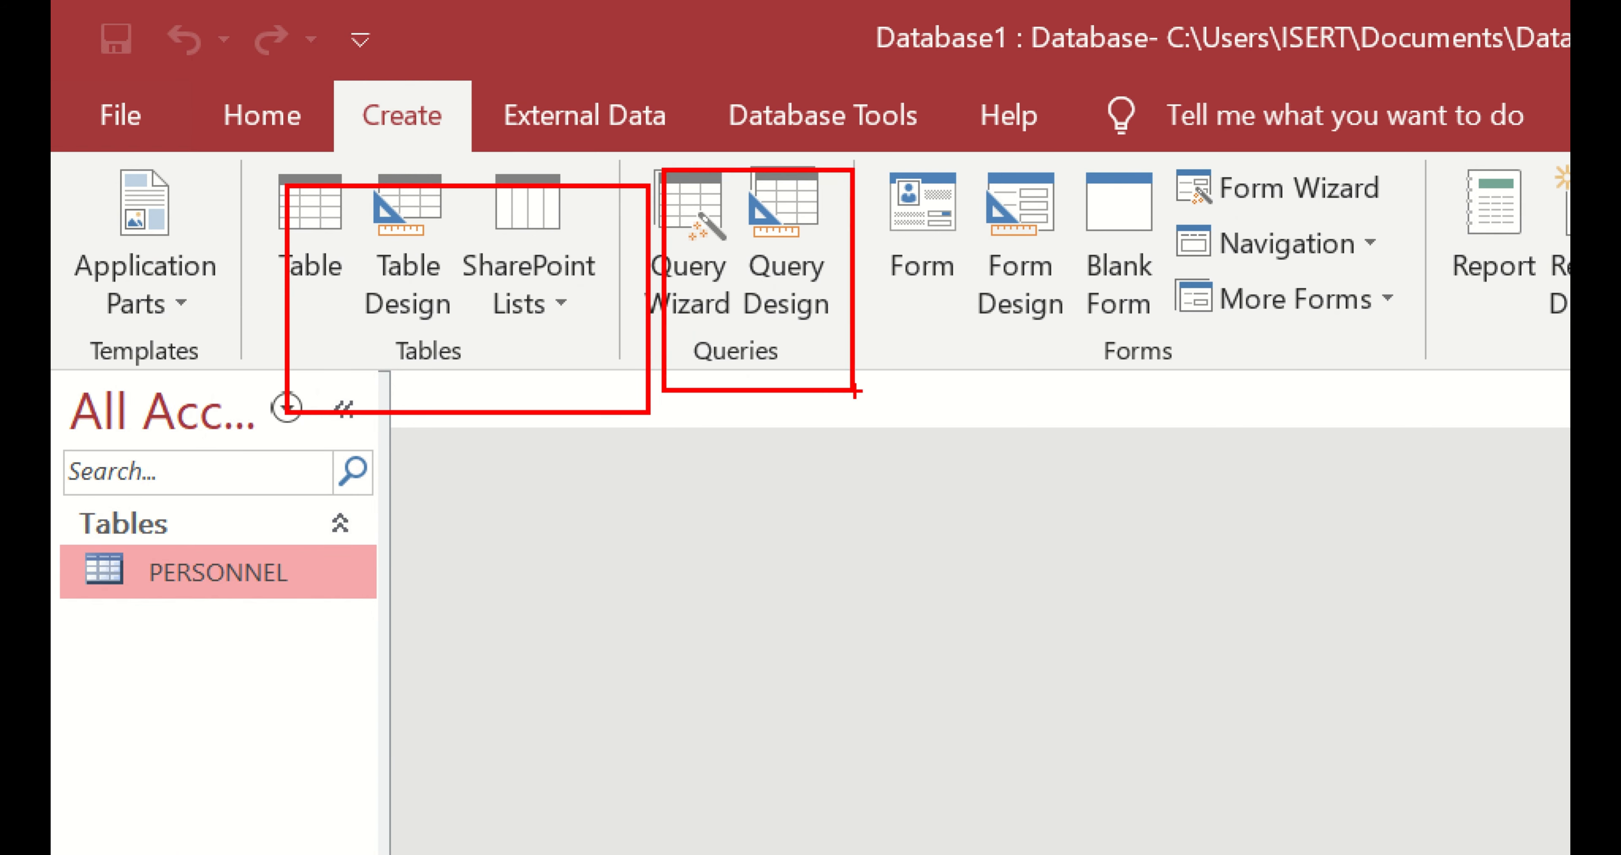
left_click_drag(893, 180, 1372, 357)
left_click_drag(1451, 156, 1569, 338)
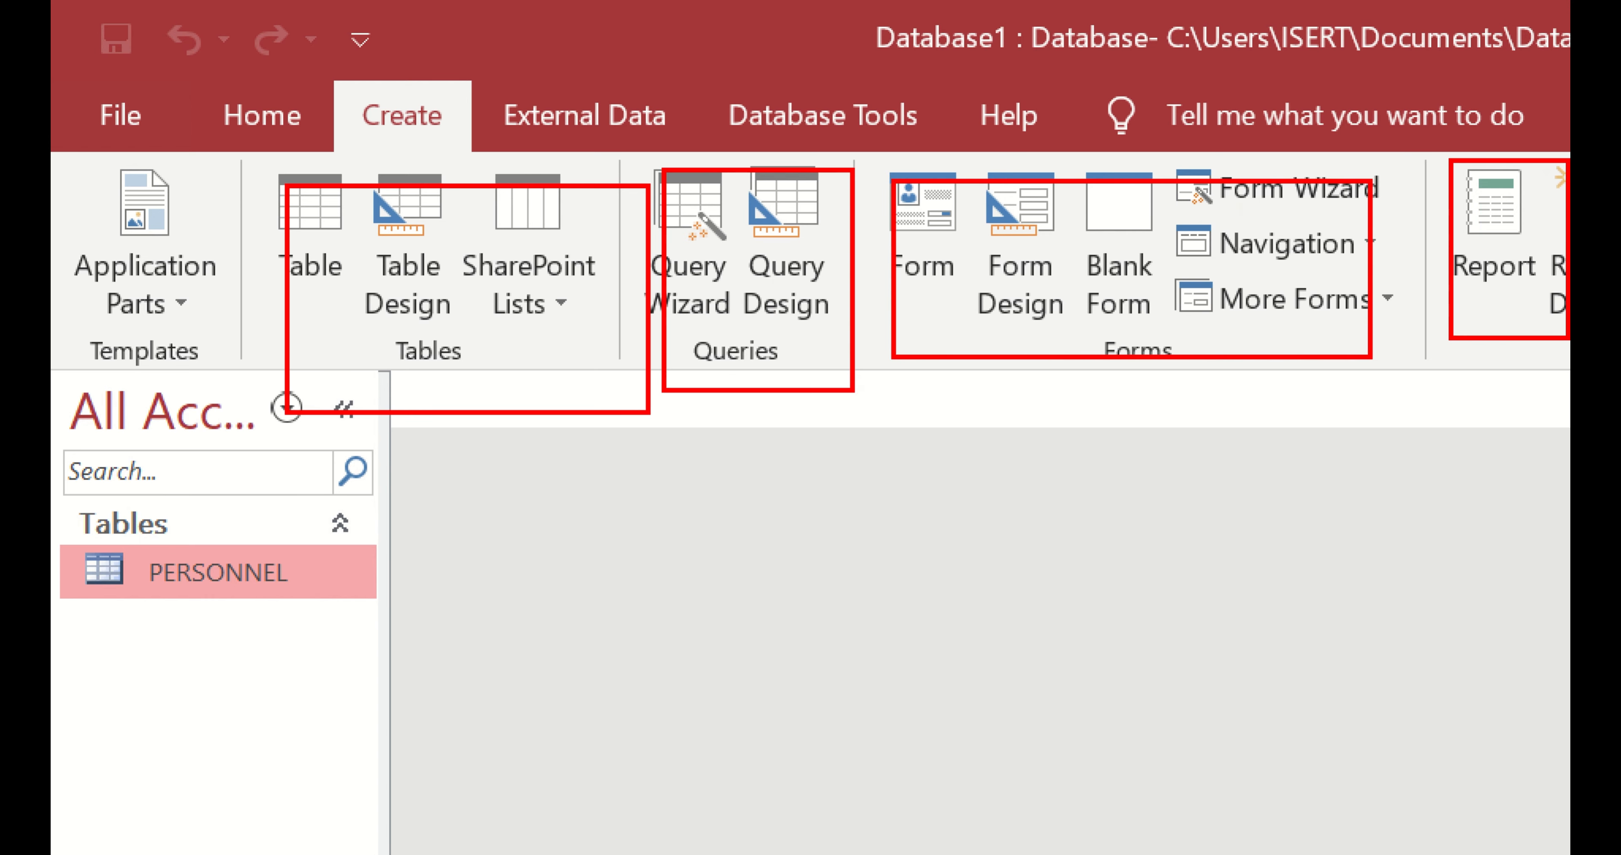
key("Escape")
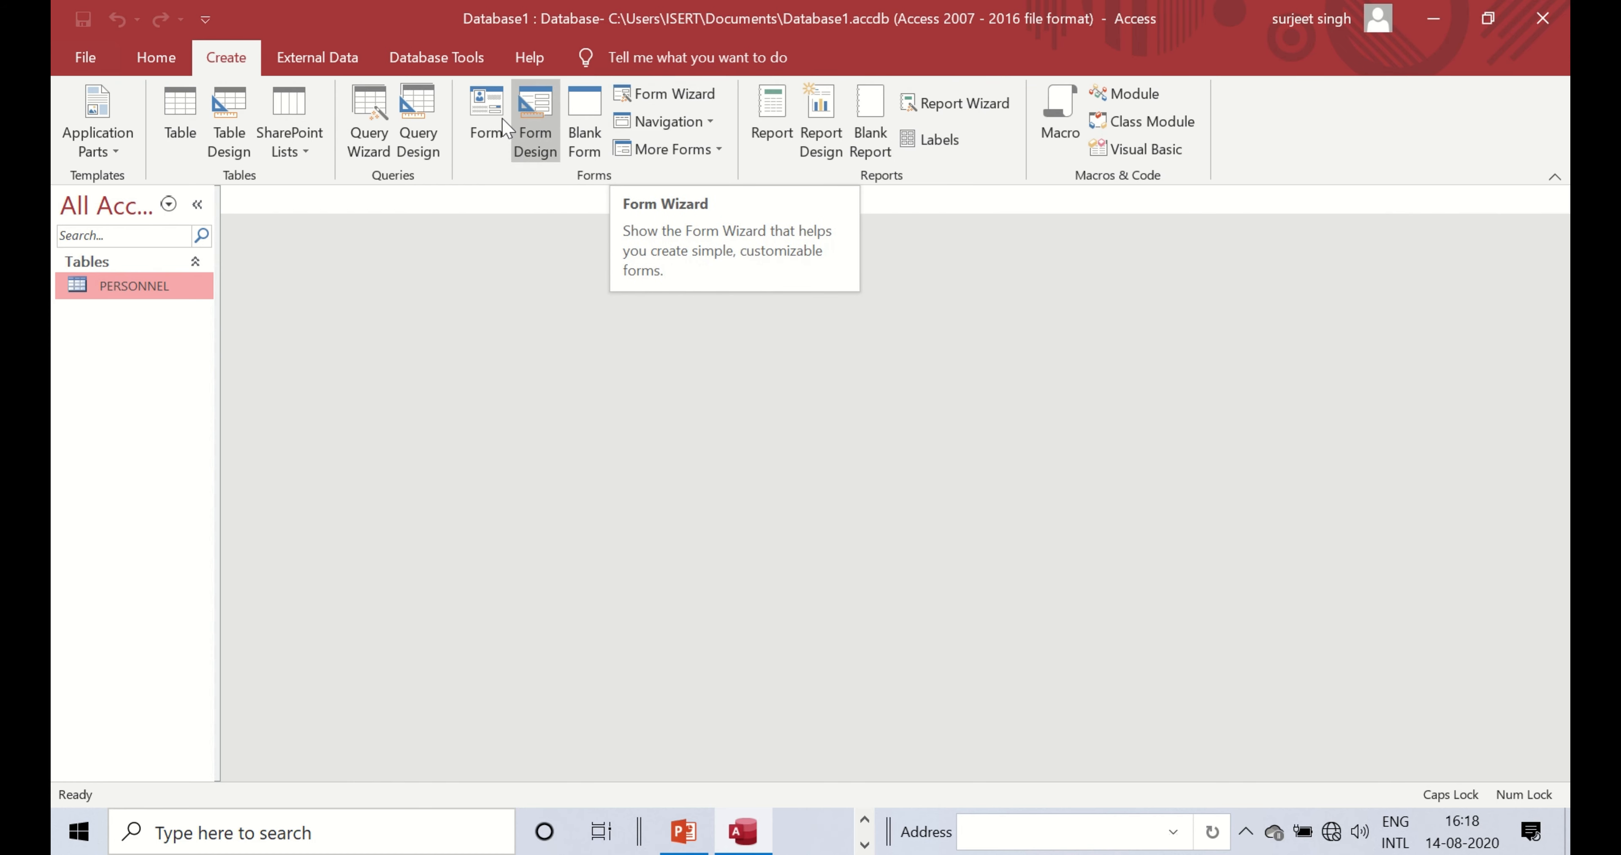
- Generate a PERSONNEL form, step to a blank new record, then return to emp1's record
left_click(484, 108)
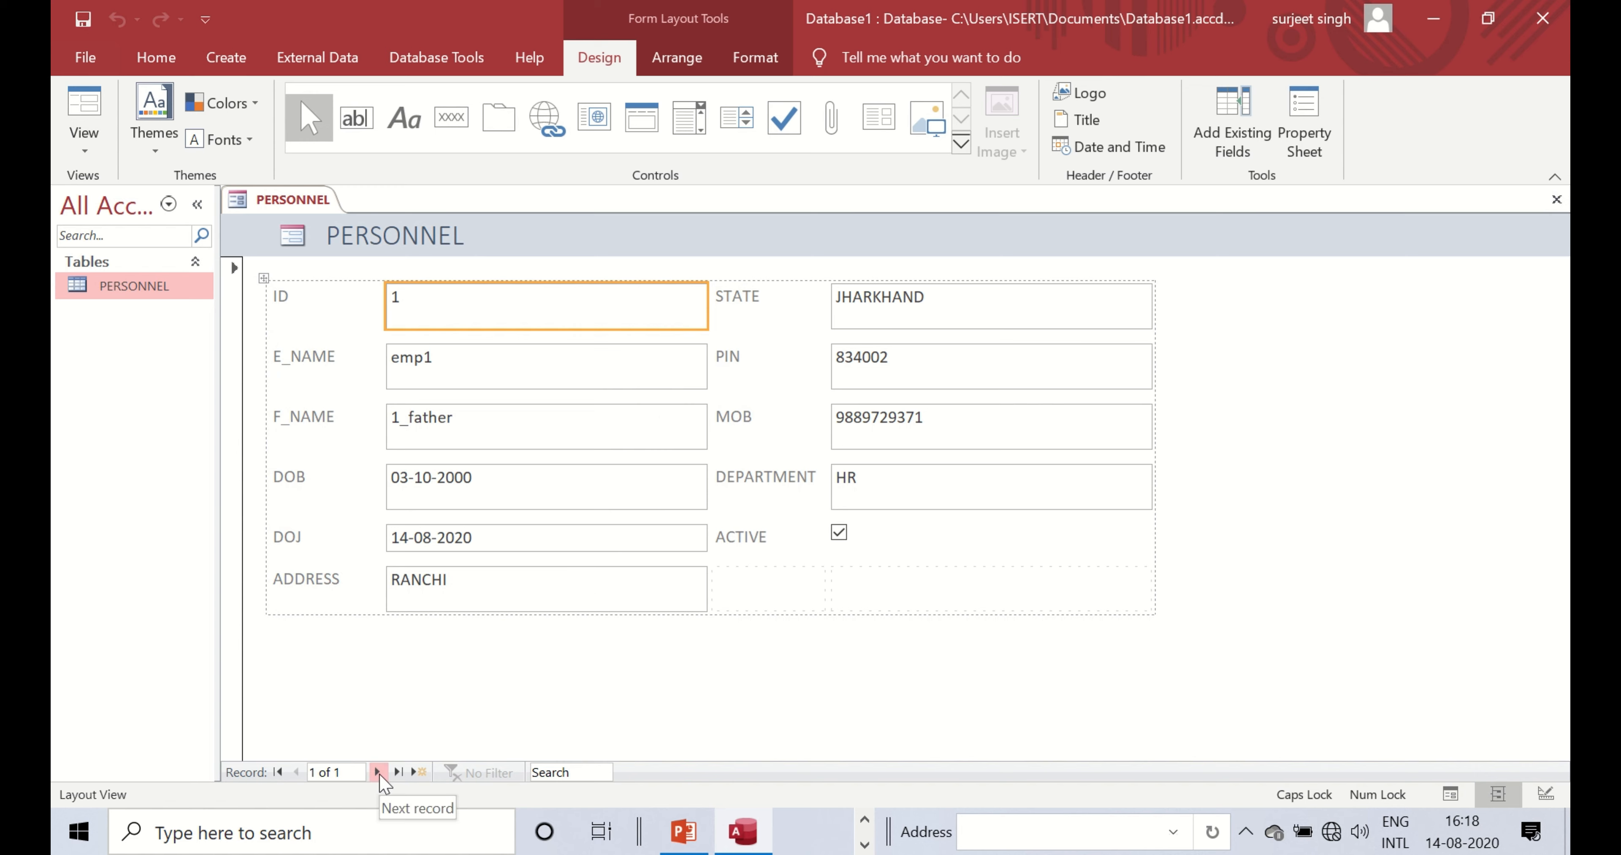
left_click(378, 773)
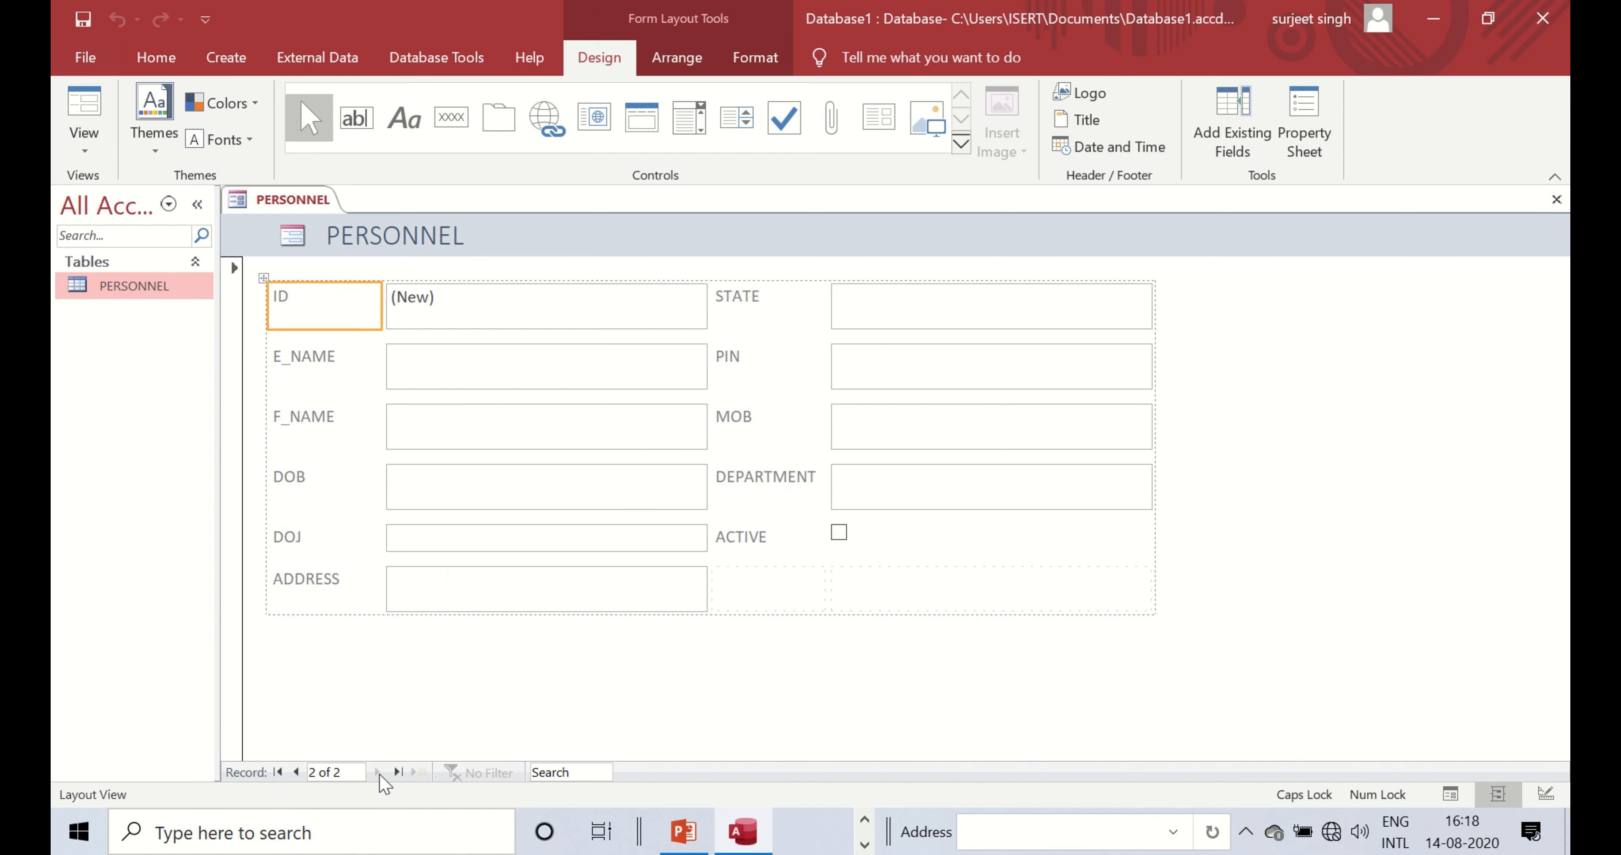
left_click(624, 365)
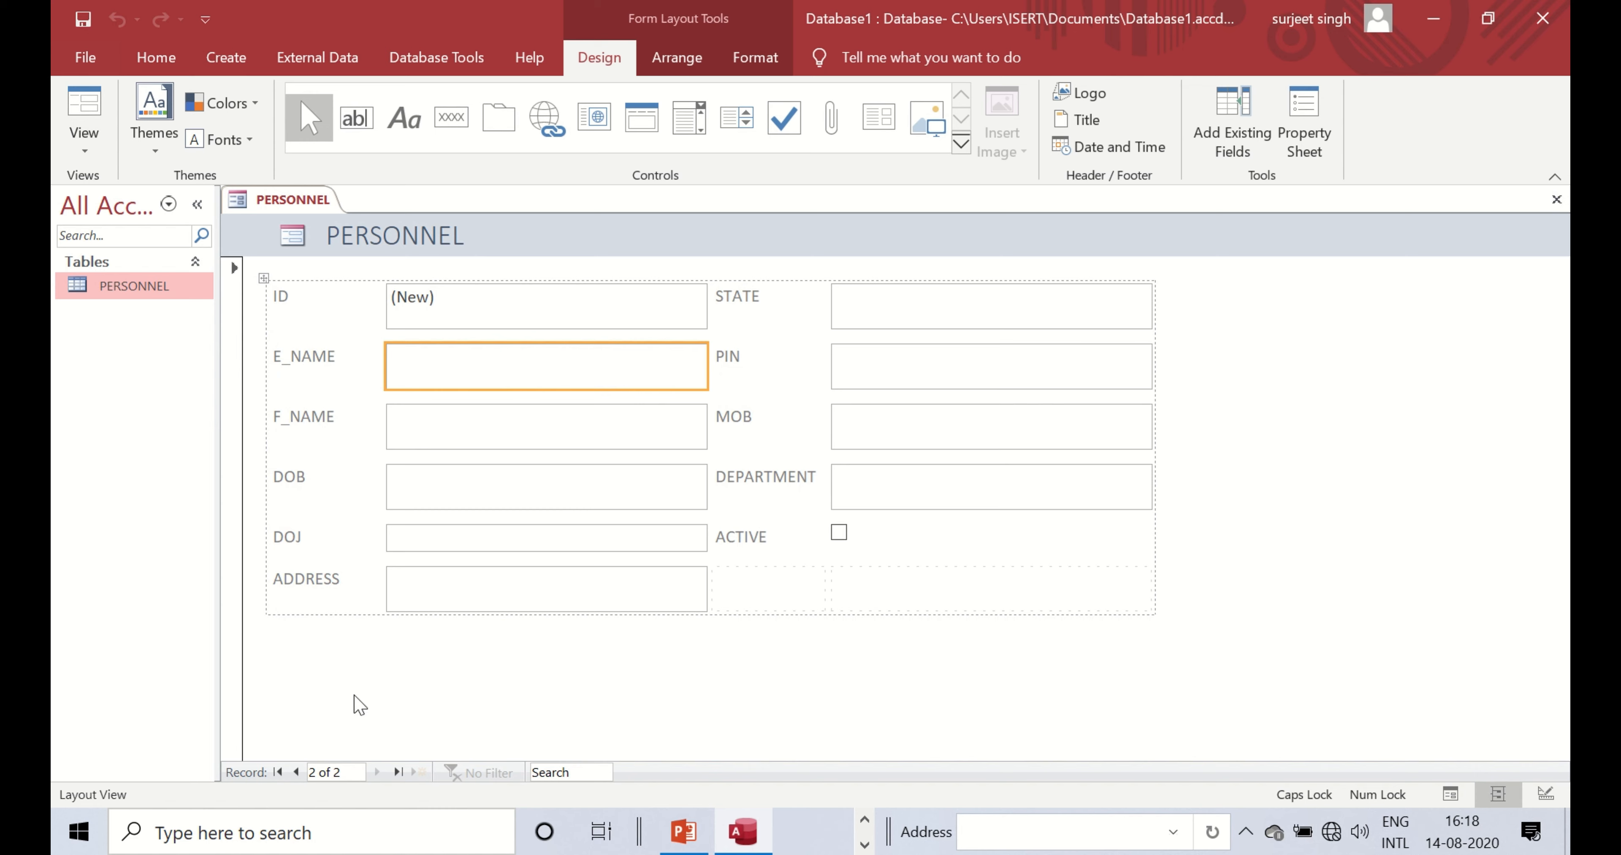
left_click(295, 773)
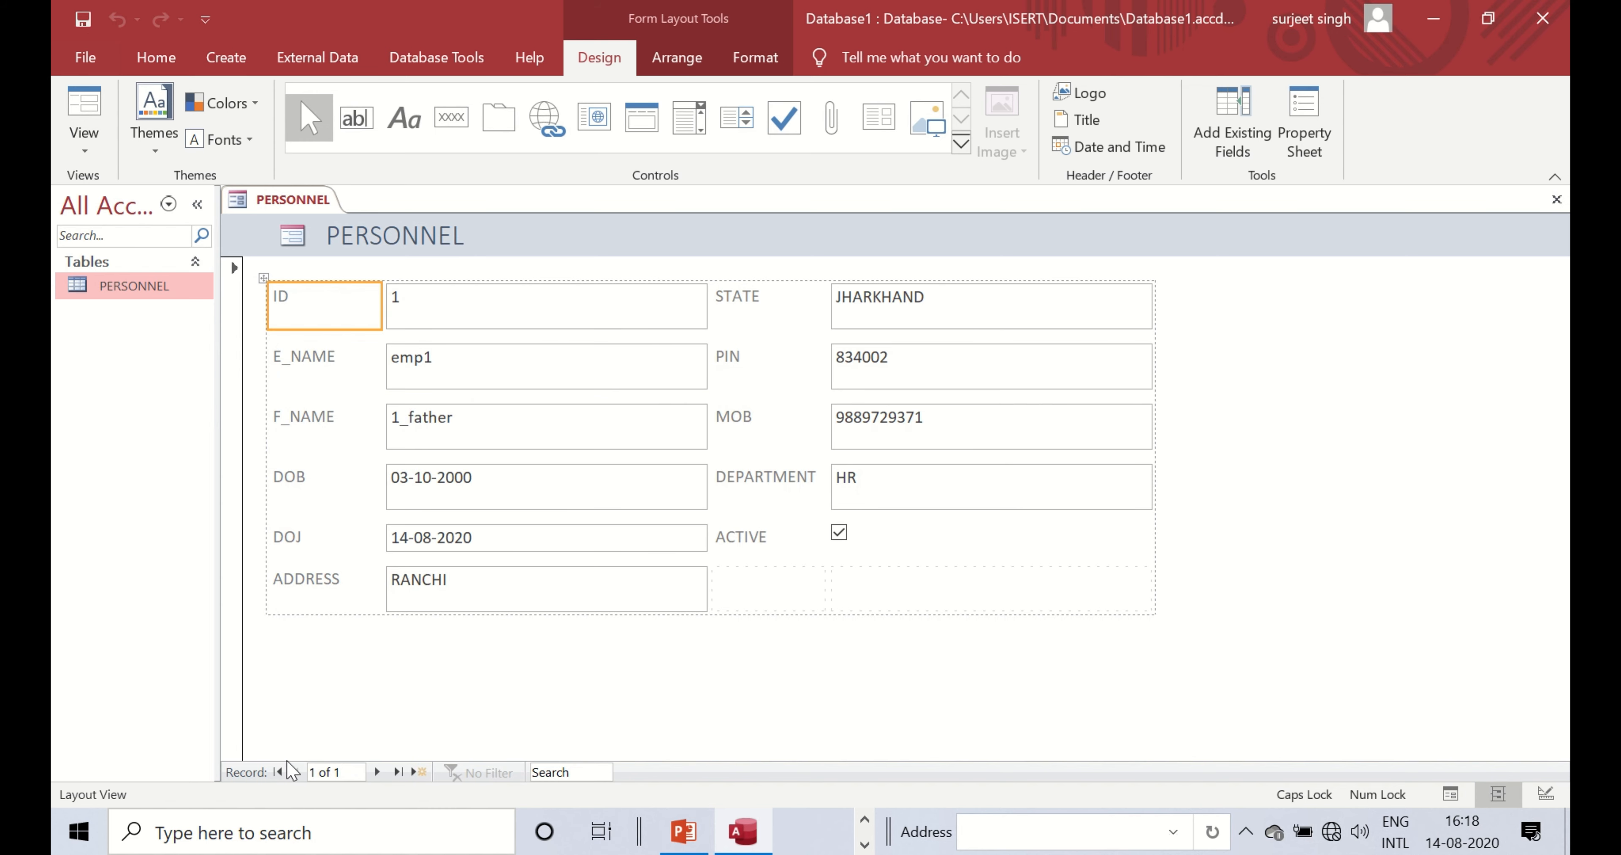
- Save the new form under the name ENTRY FORM
right_click(291, 200)
right_click(291, 200)
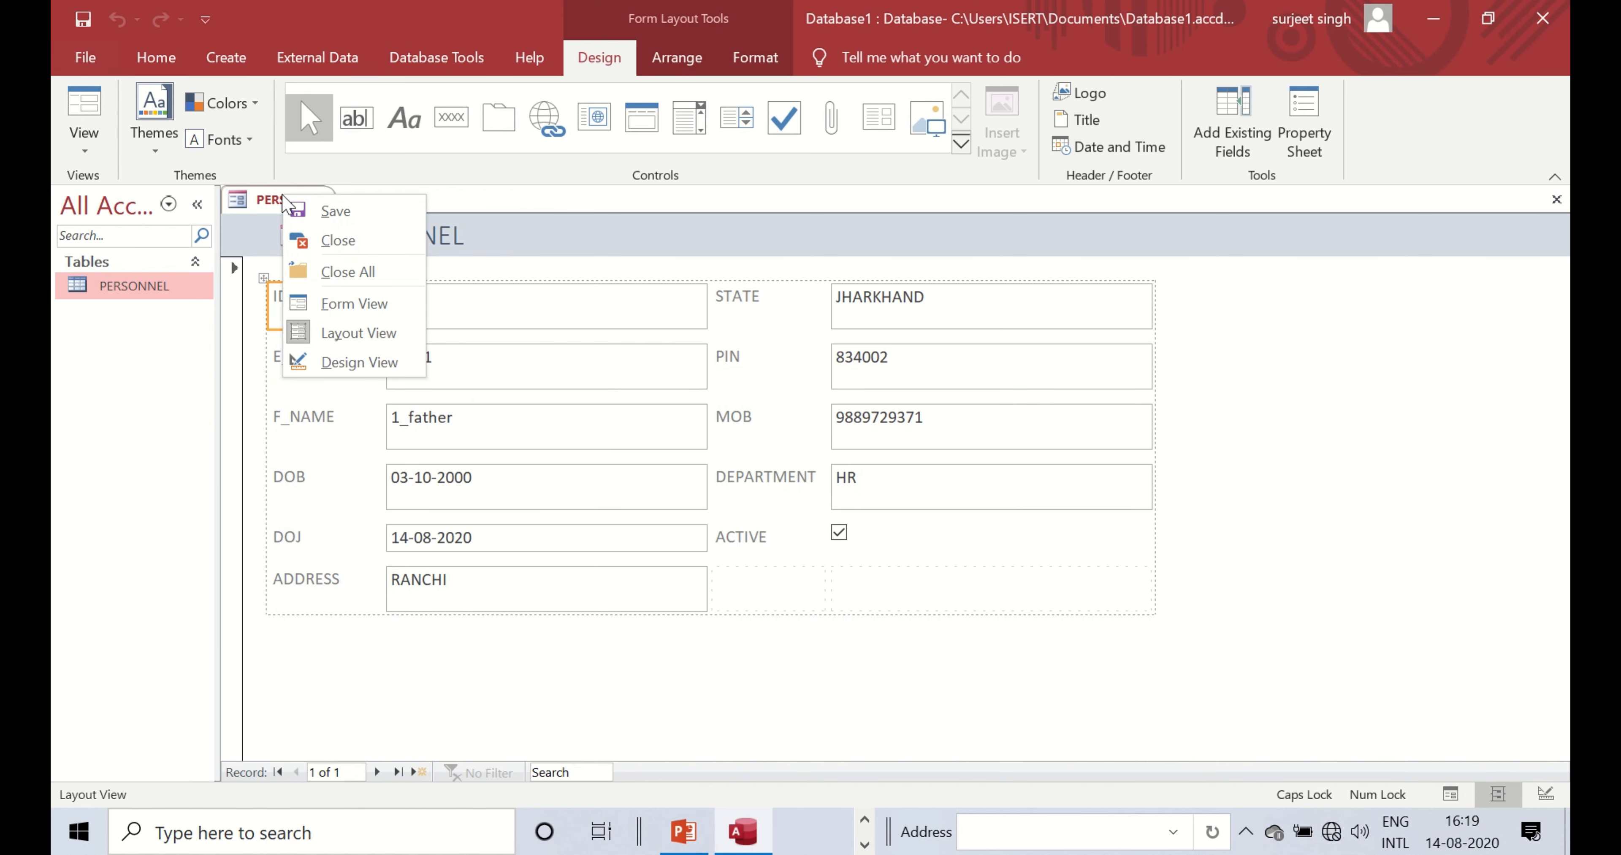
left_click(308, 212)
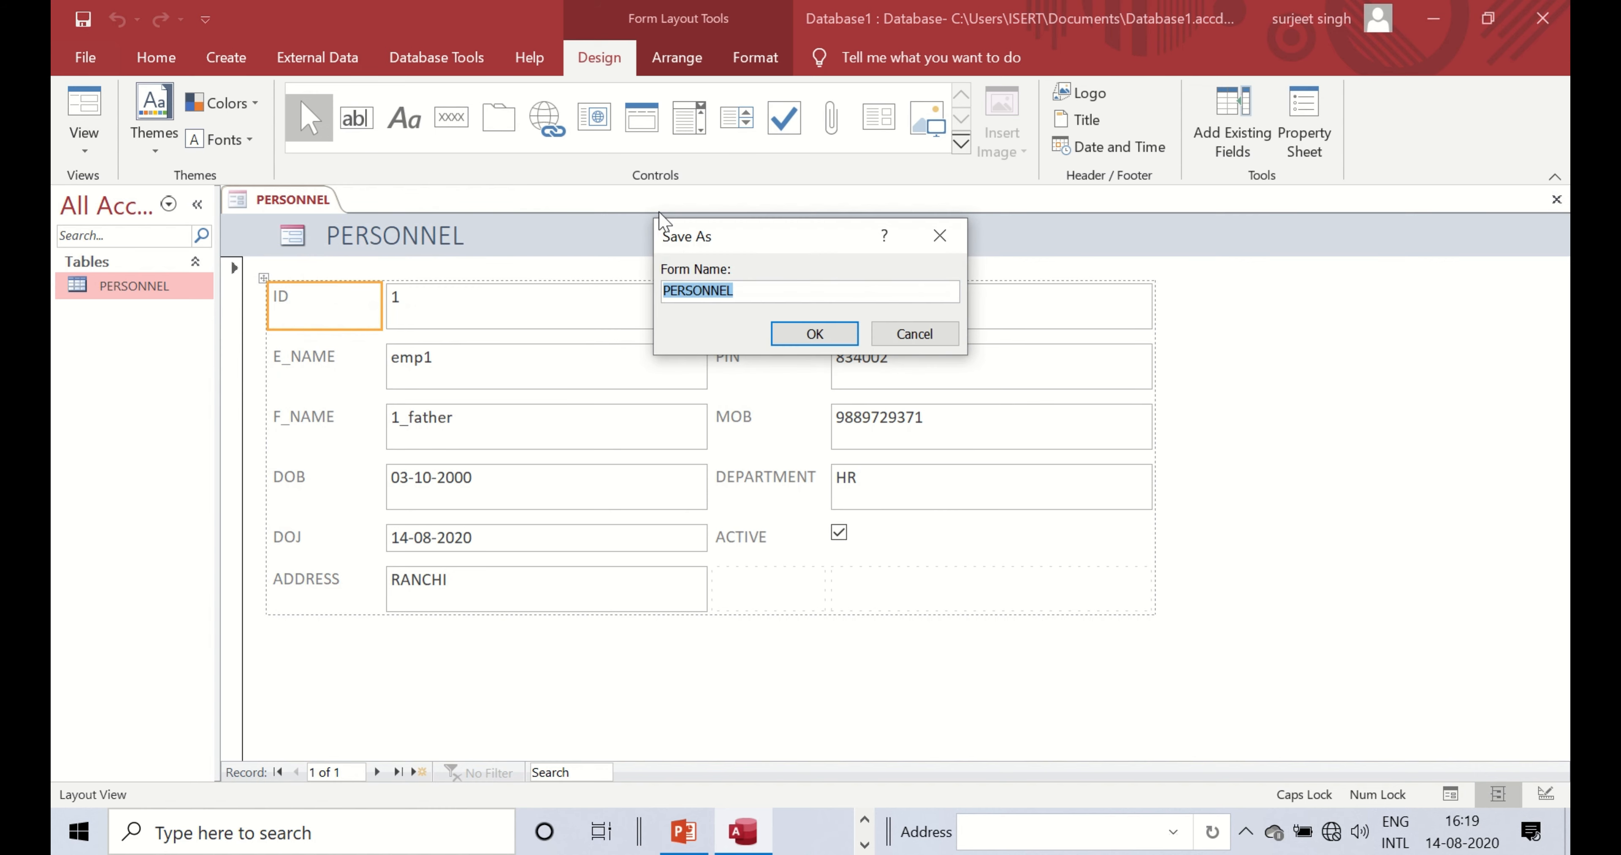
type("EN")
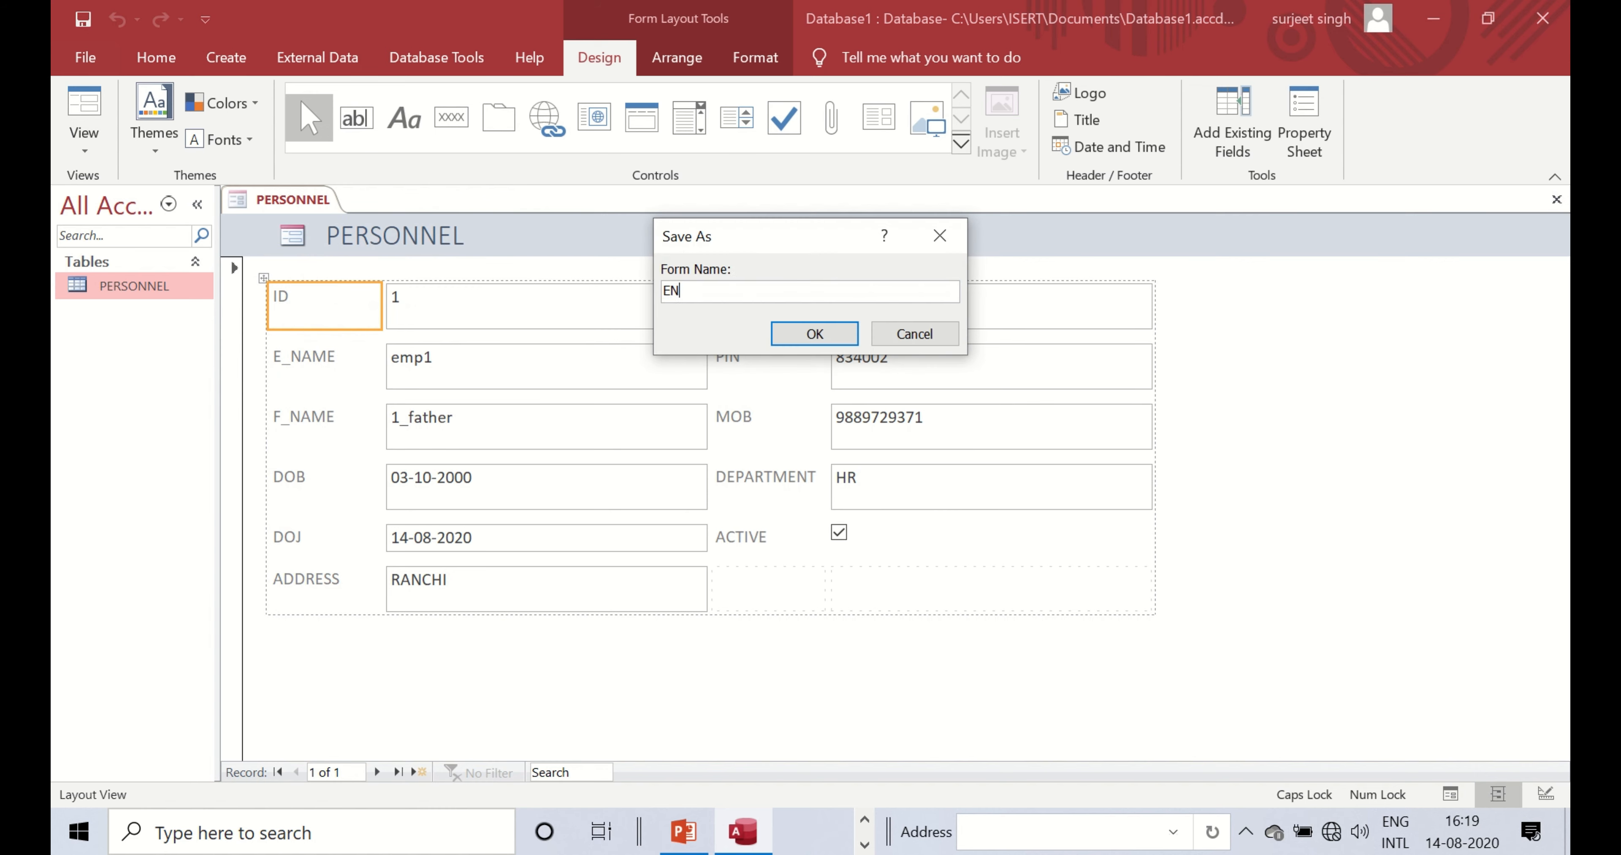
type("TRY FORM")
key("Return")
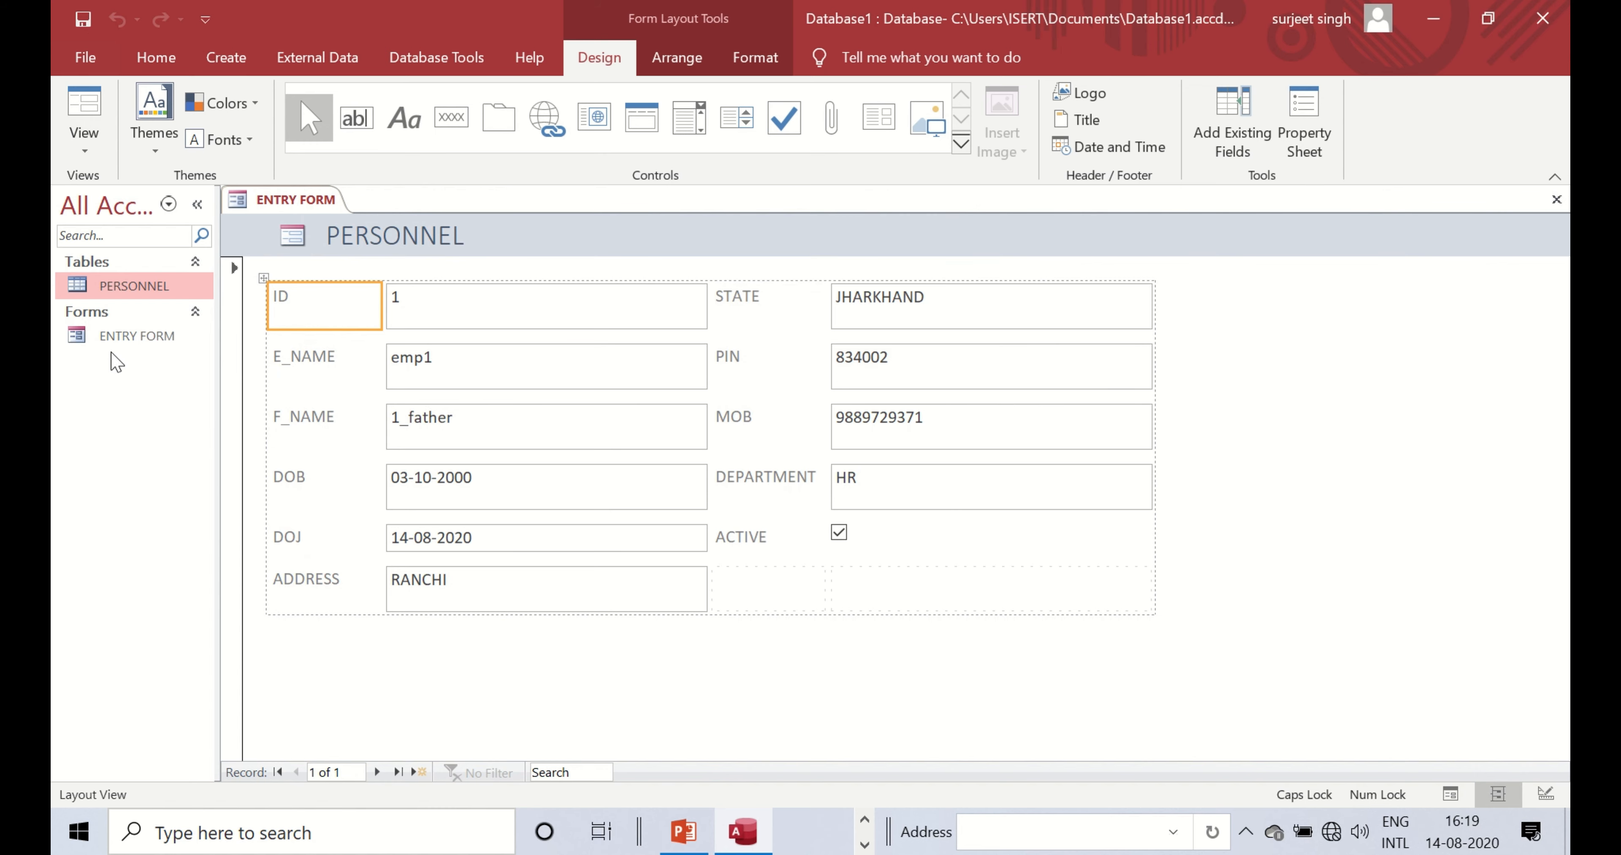
- Close ENTRY FORM and reopen it from the navigation pane in Form View
left_click(126, 342)
right_click(284, 205)
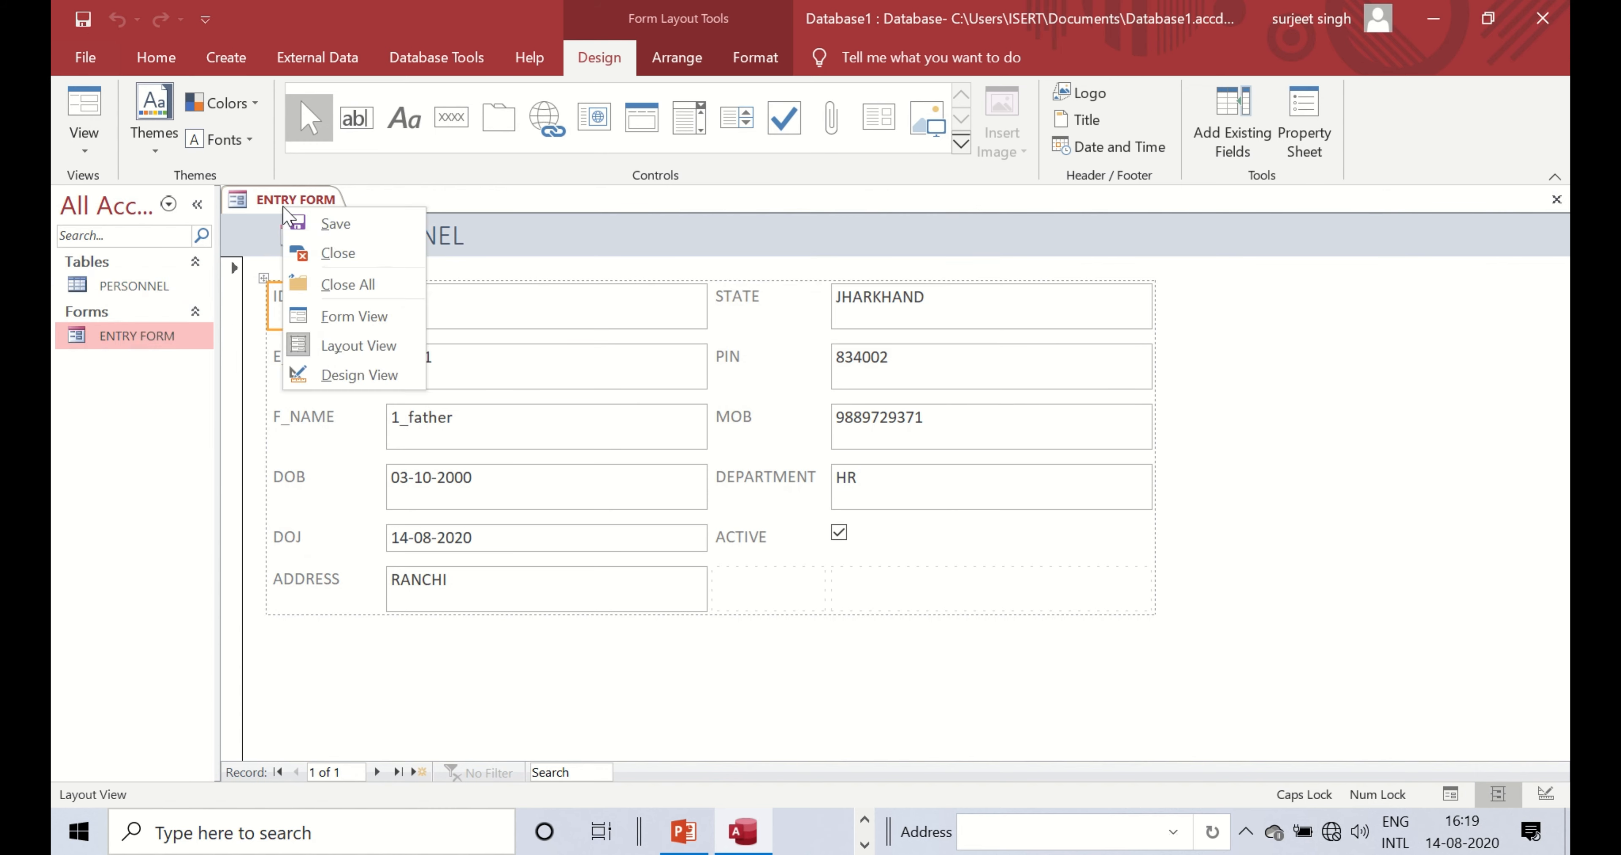
left_click(336, 224)
right_click(307, 195)
left_click(360, 239)
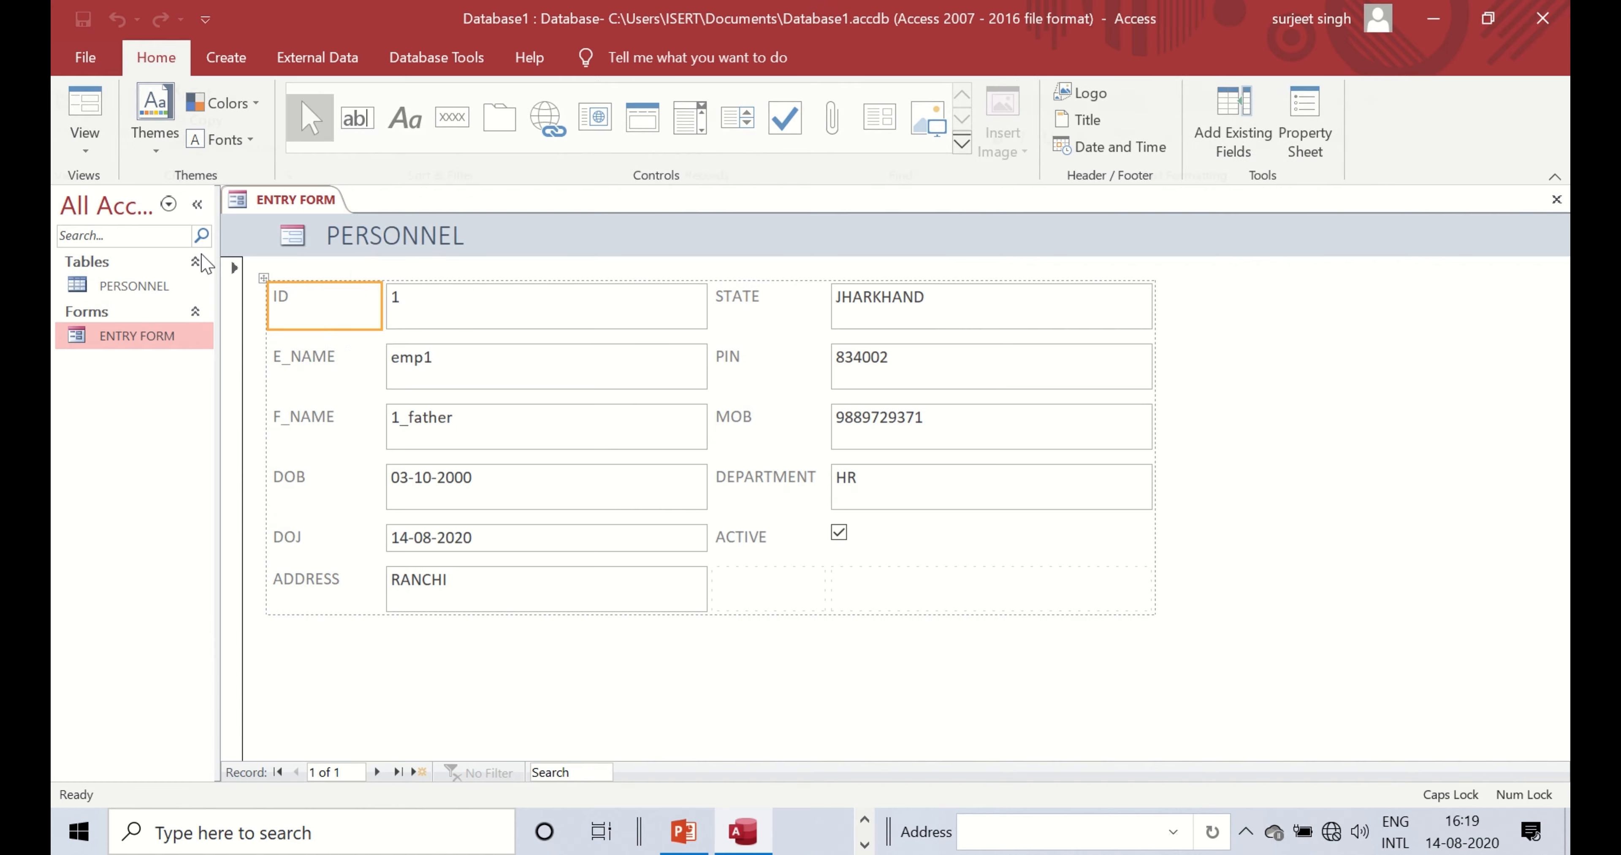
double_click(101, 342)
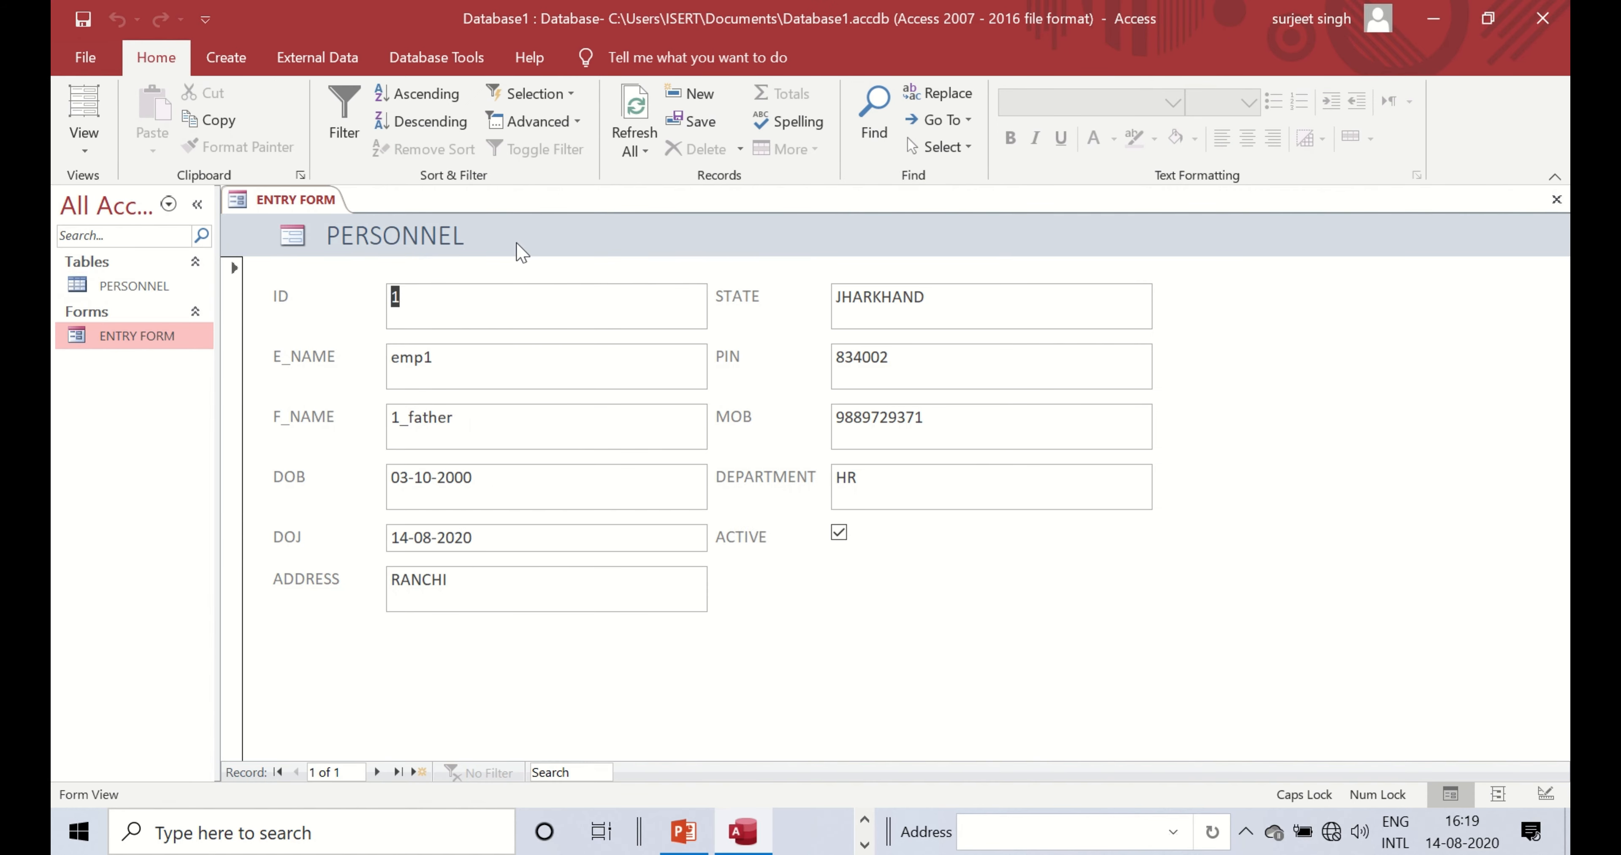
- Switch ENTRY FORM to Design View and replace the PERSONNEL header text with ENTRY FORM
right_click(301, 200)
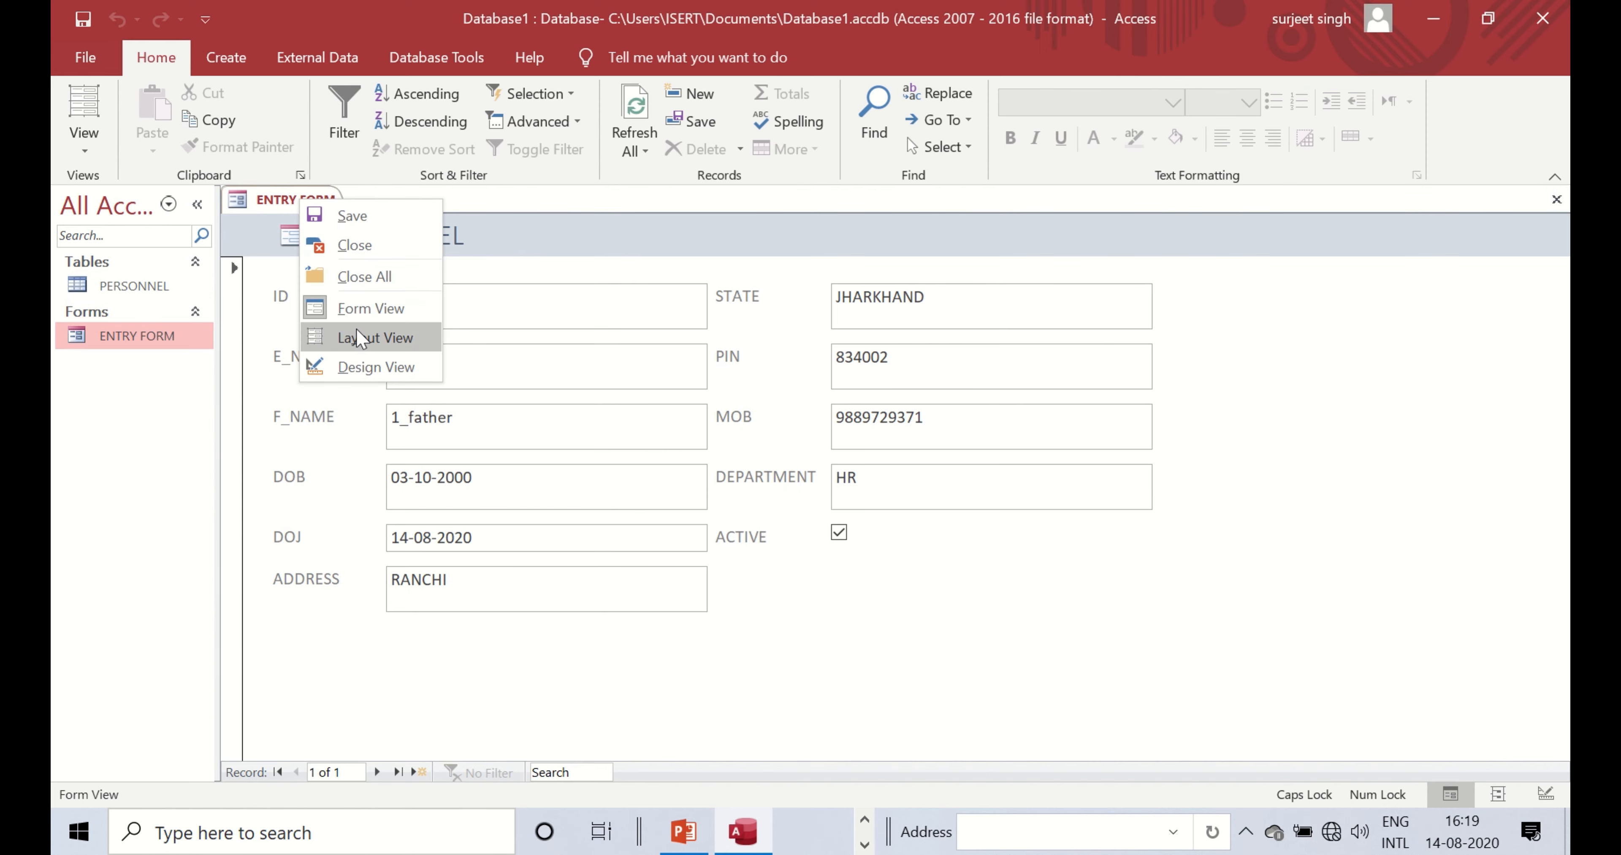
left_click(376, 365)
left_click(408, 275)
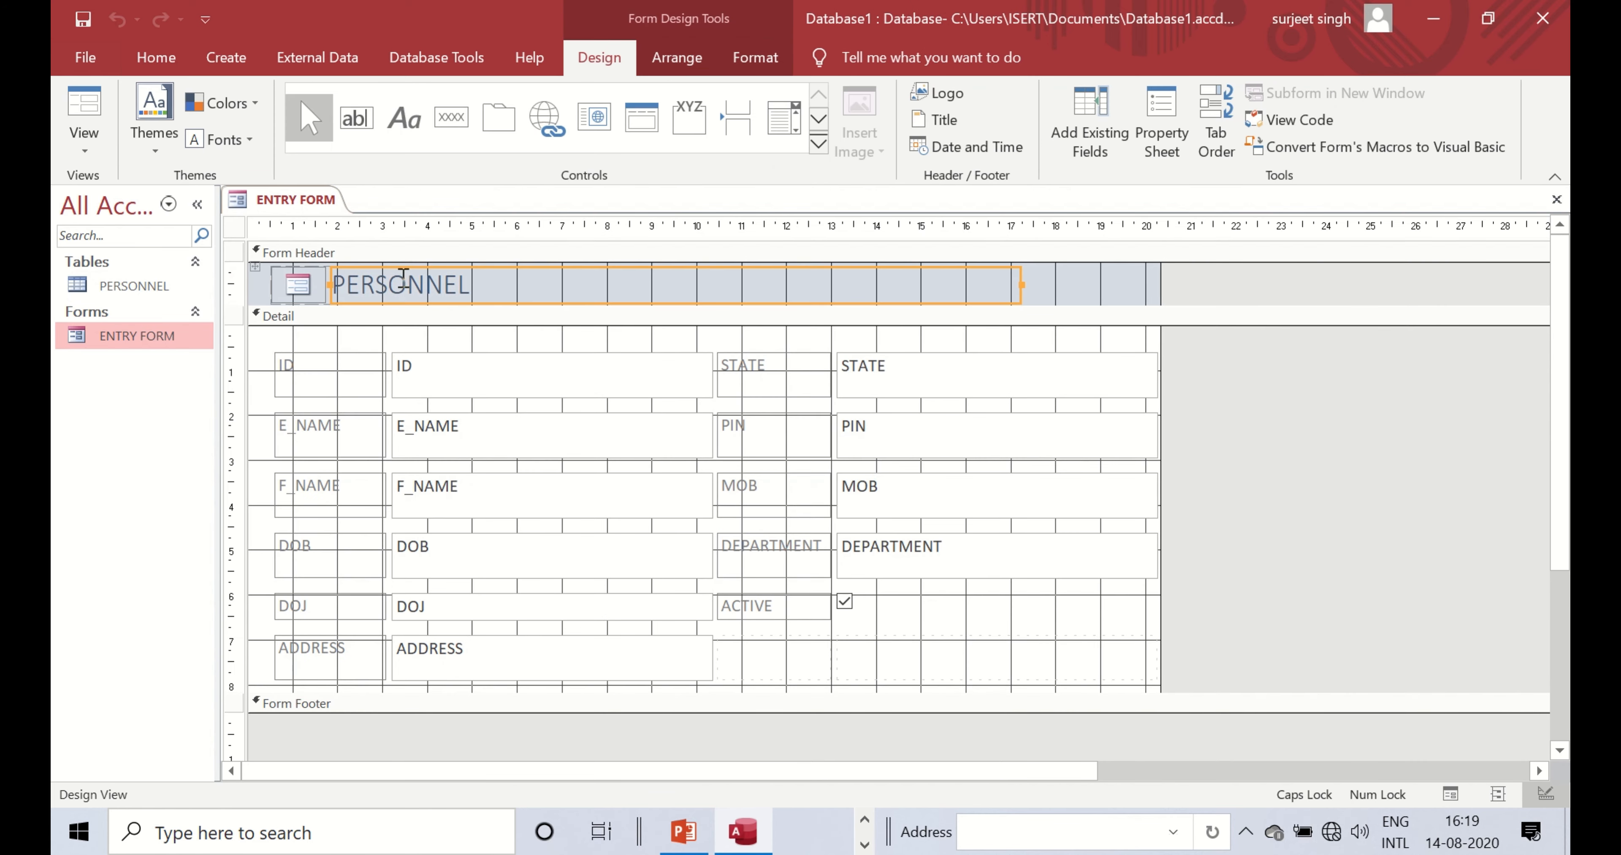
left_click(406, 279)
left_click(465, 280)
left_click_drag(465, 280, 293, 286)
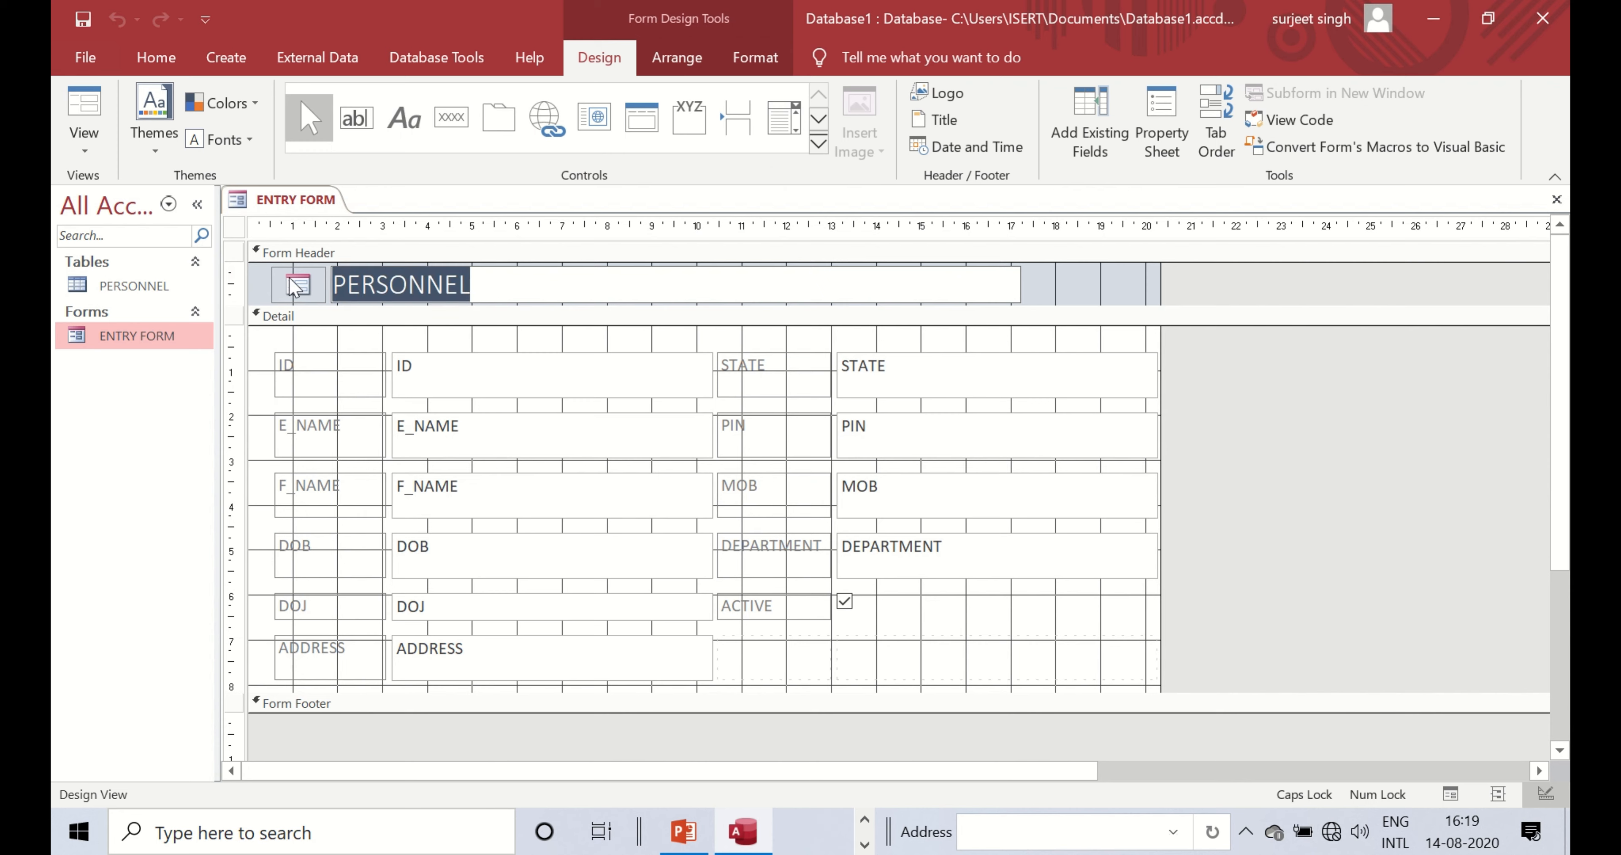
type("EN")
key("BackSpace")
key("BackSpace")
type("E")
key("BackSpace")
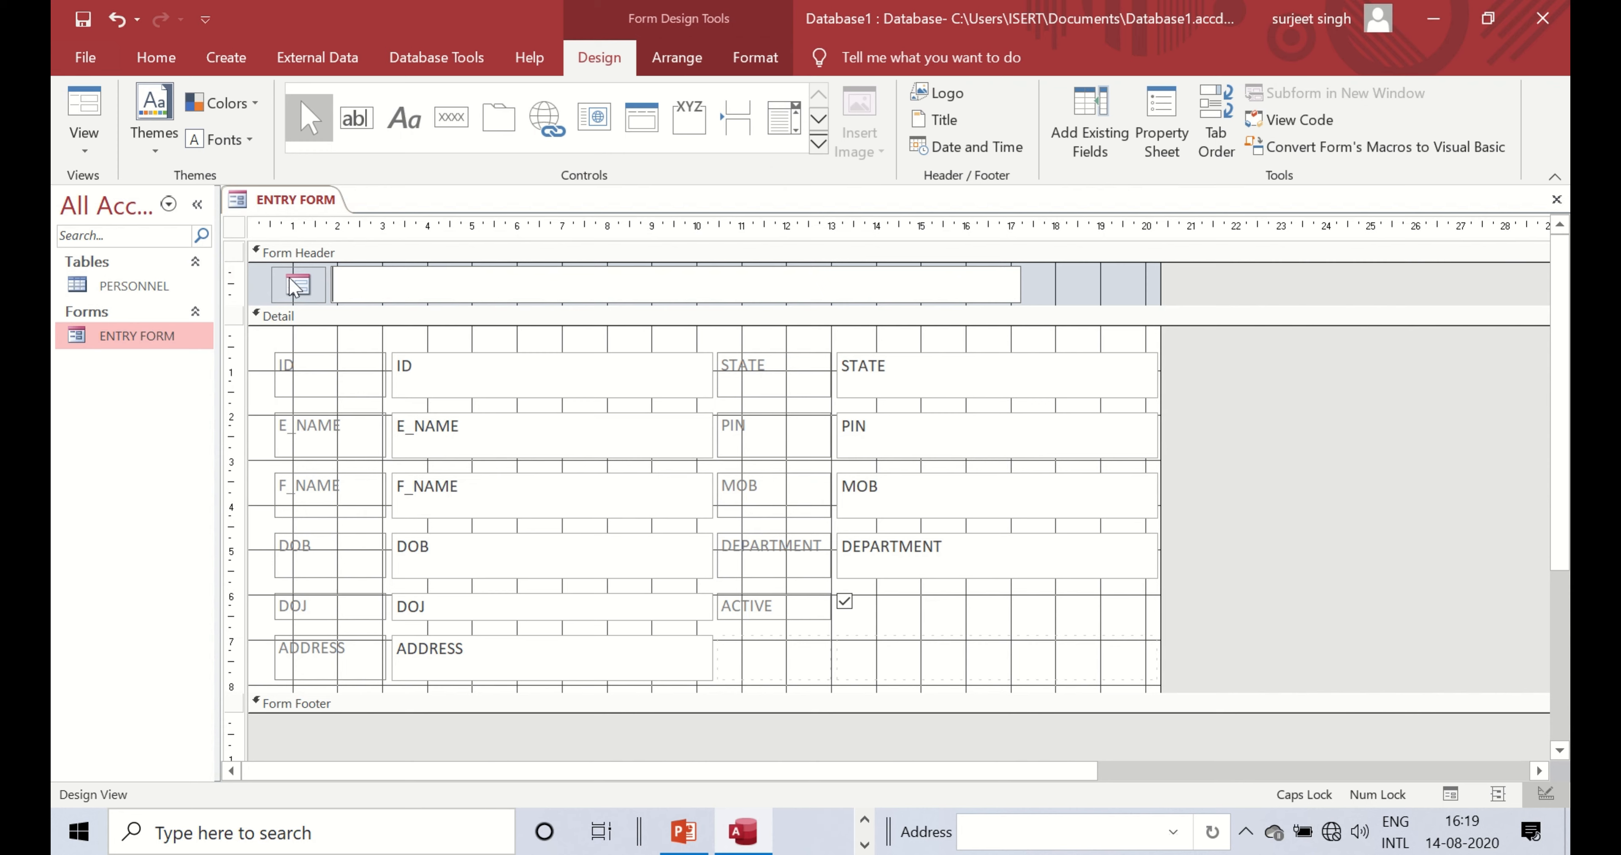
type("ENTRY FORM")
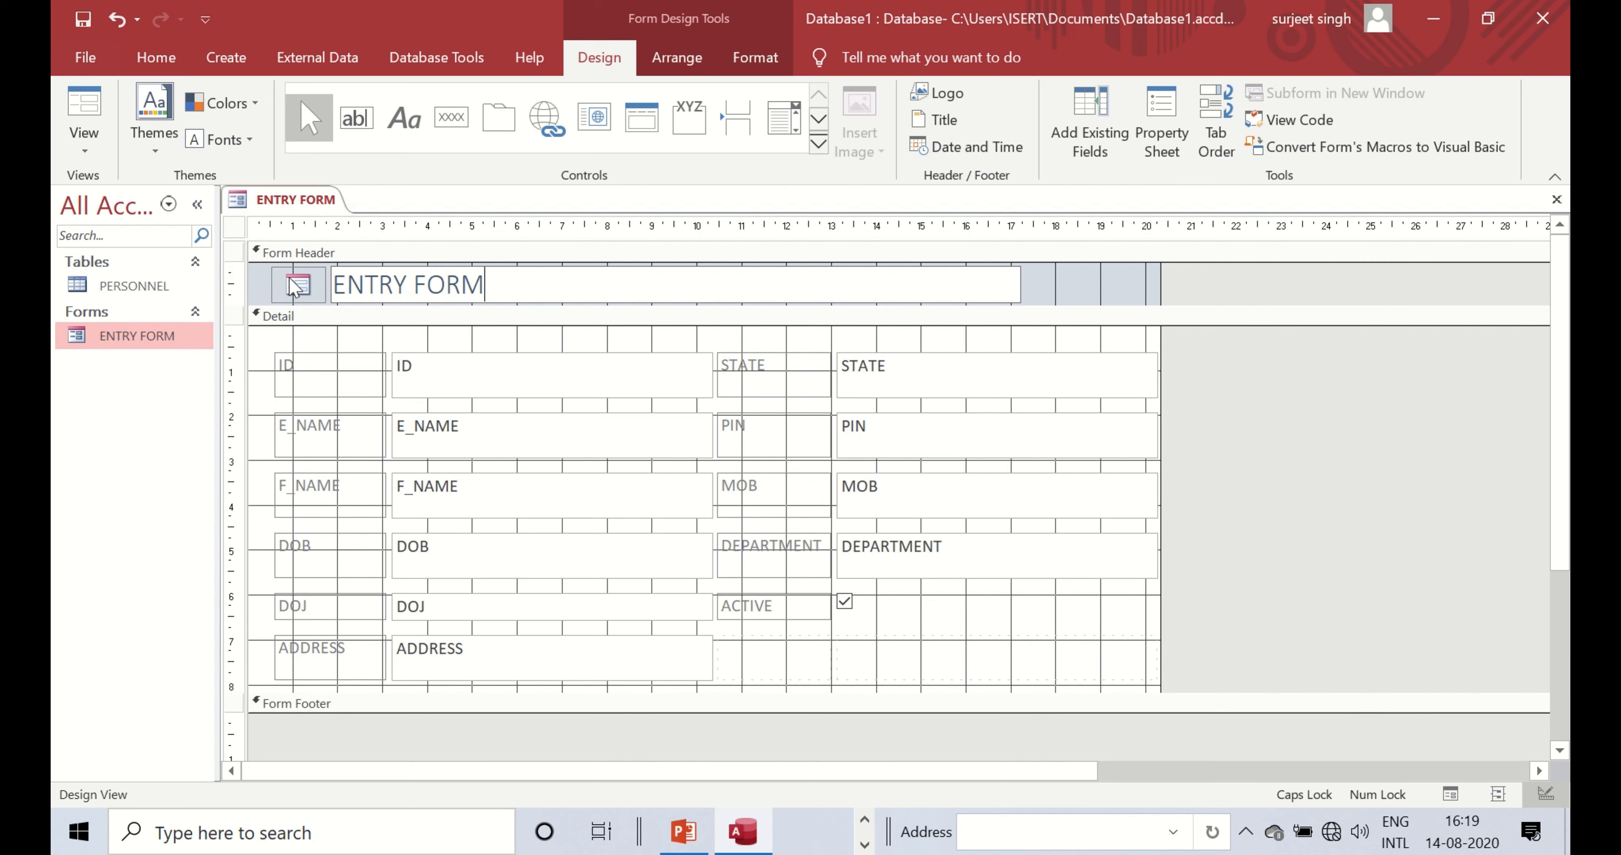
- Reword the header title to read EMPLOYEE DATA ENTRY
left_click(340, 283)
type("EMPLOYEE")
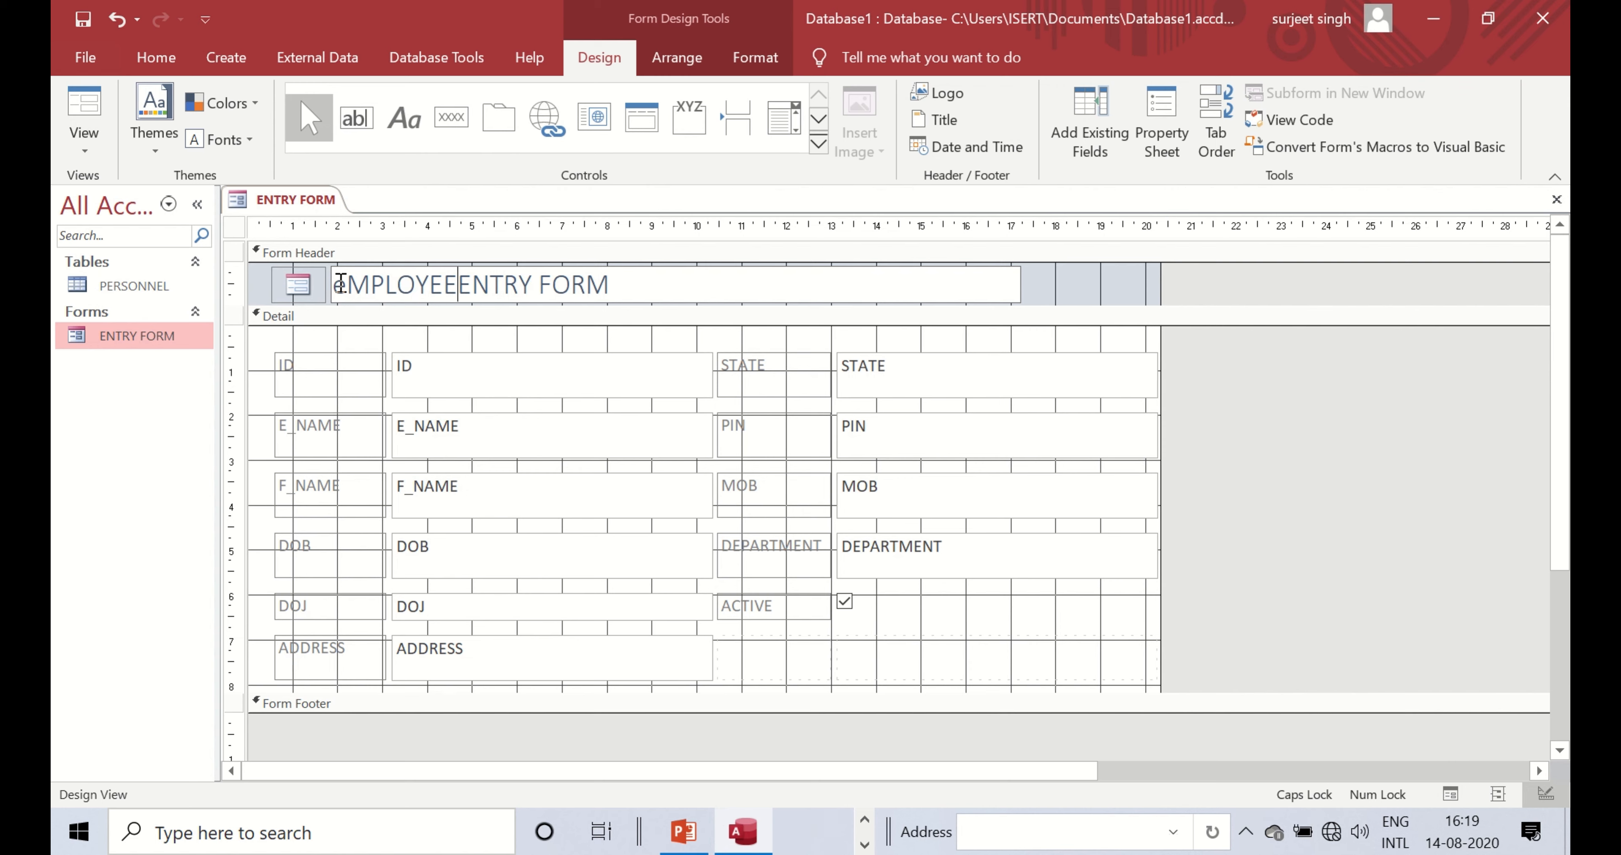
key("BackSpace")
key("BackSpace")
key("BackSpace")
key("BackSpace")
key("BackSpace")
key("BackSpace")
key("BackSpace")
key("BackSpace")
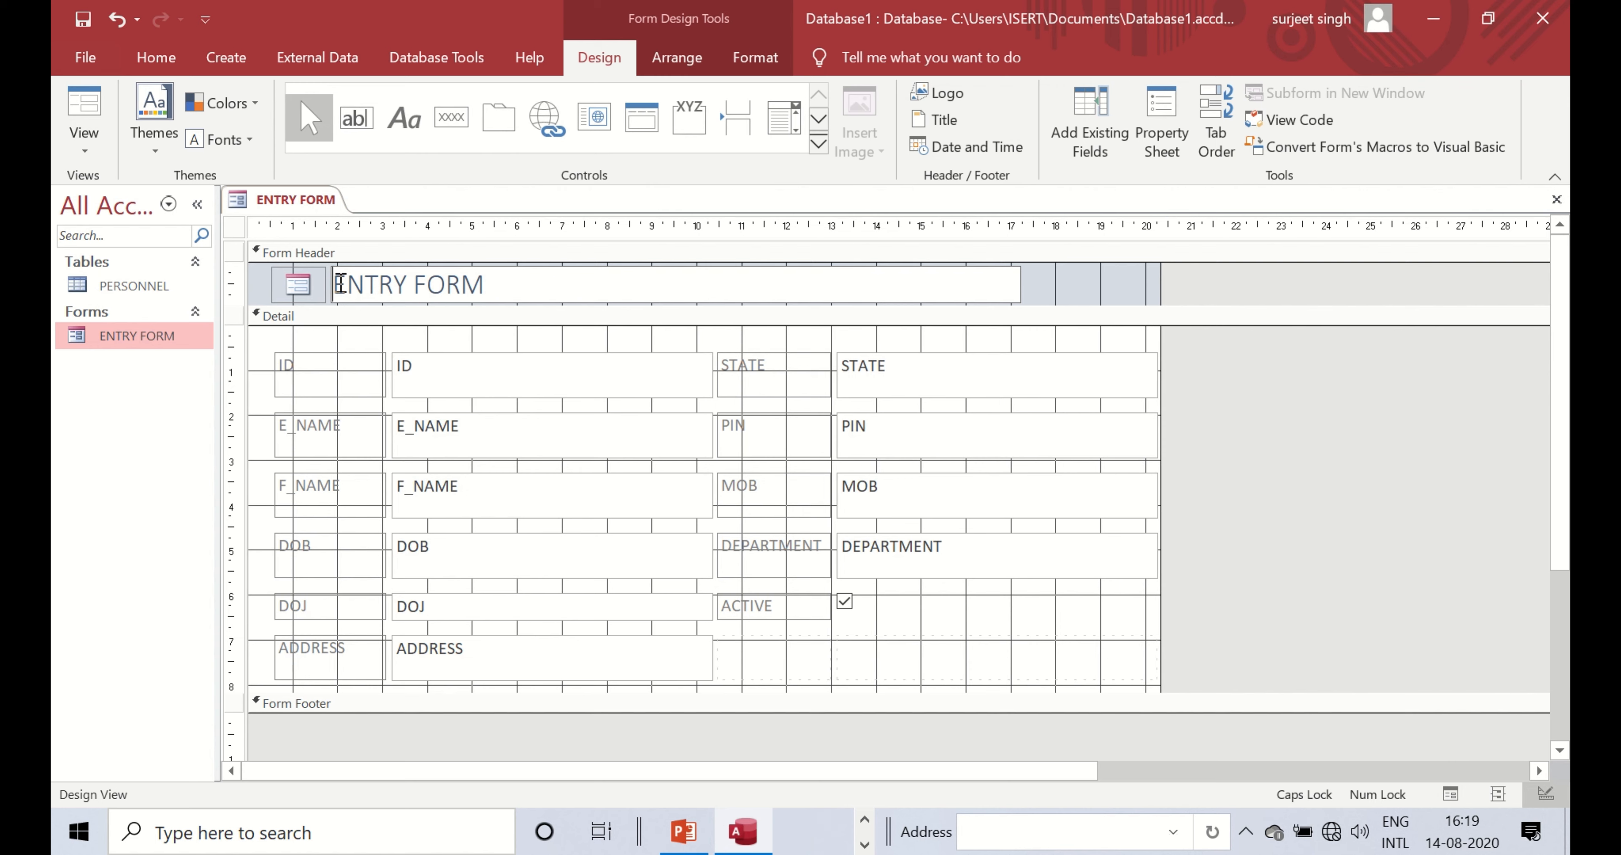
type("EMPLOYEE")
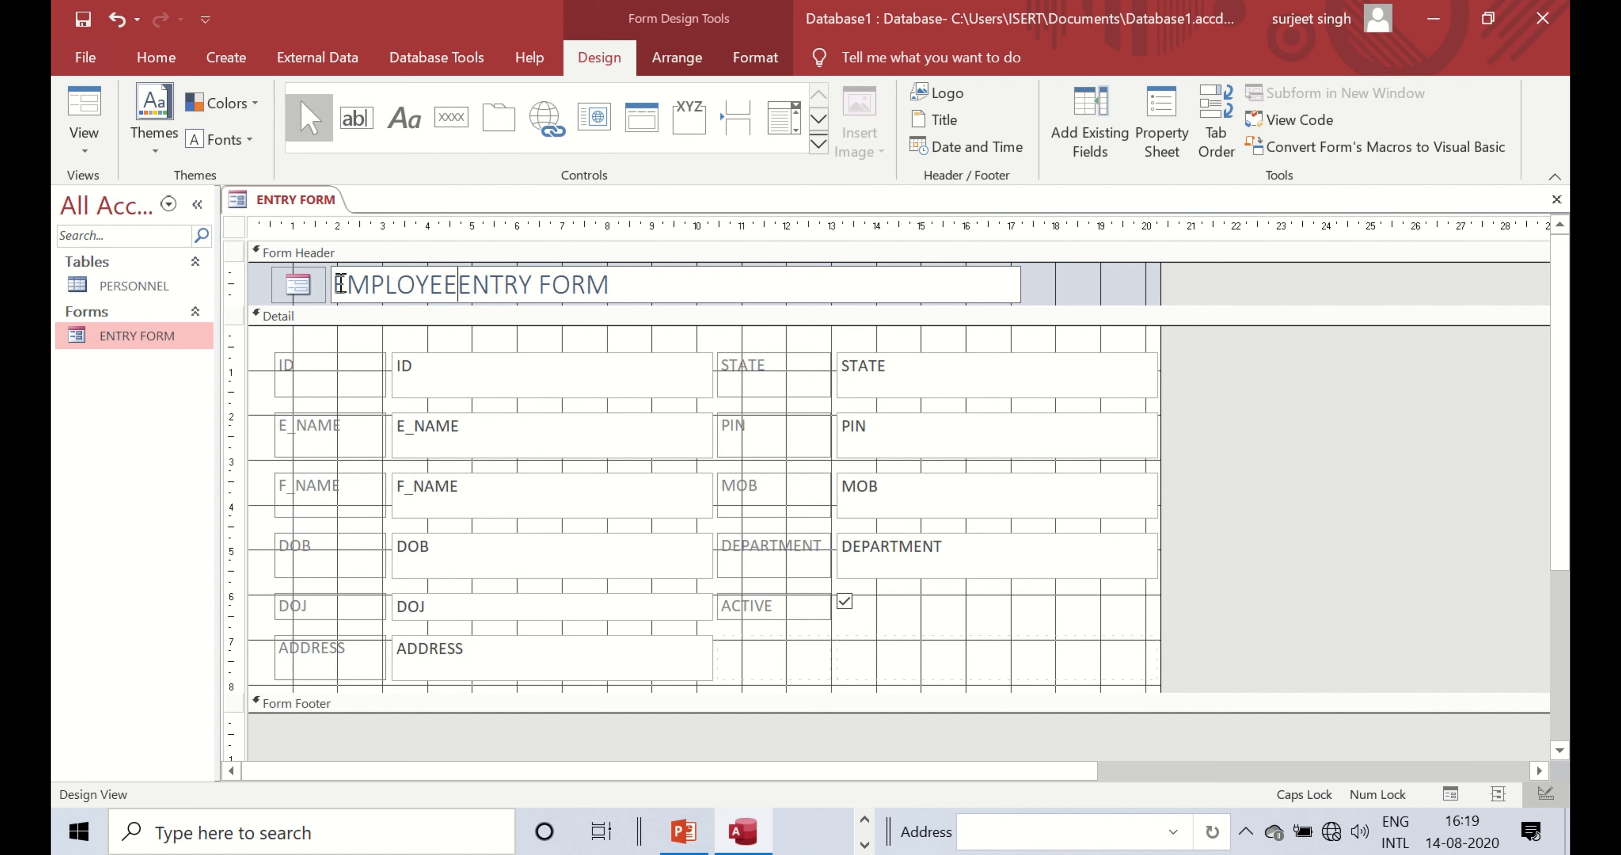
type(" DATA")
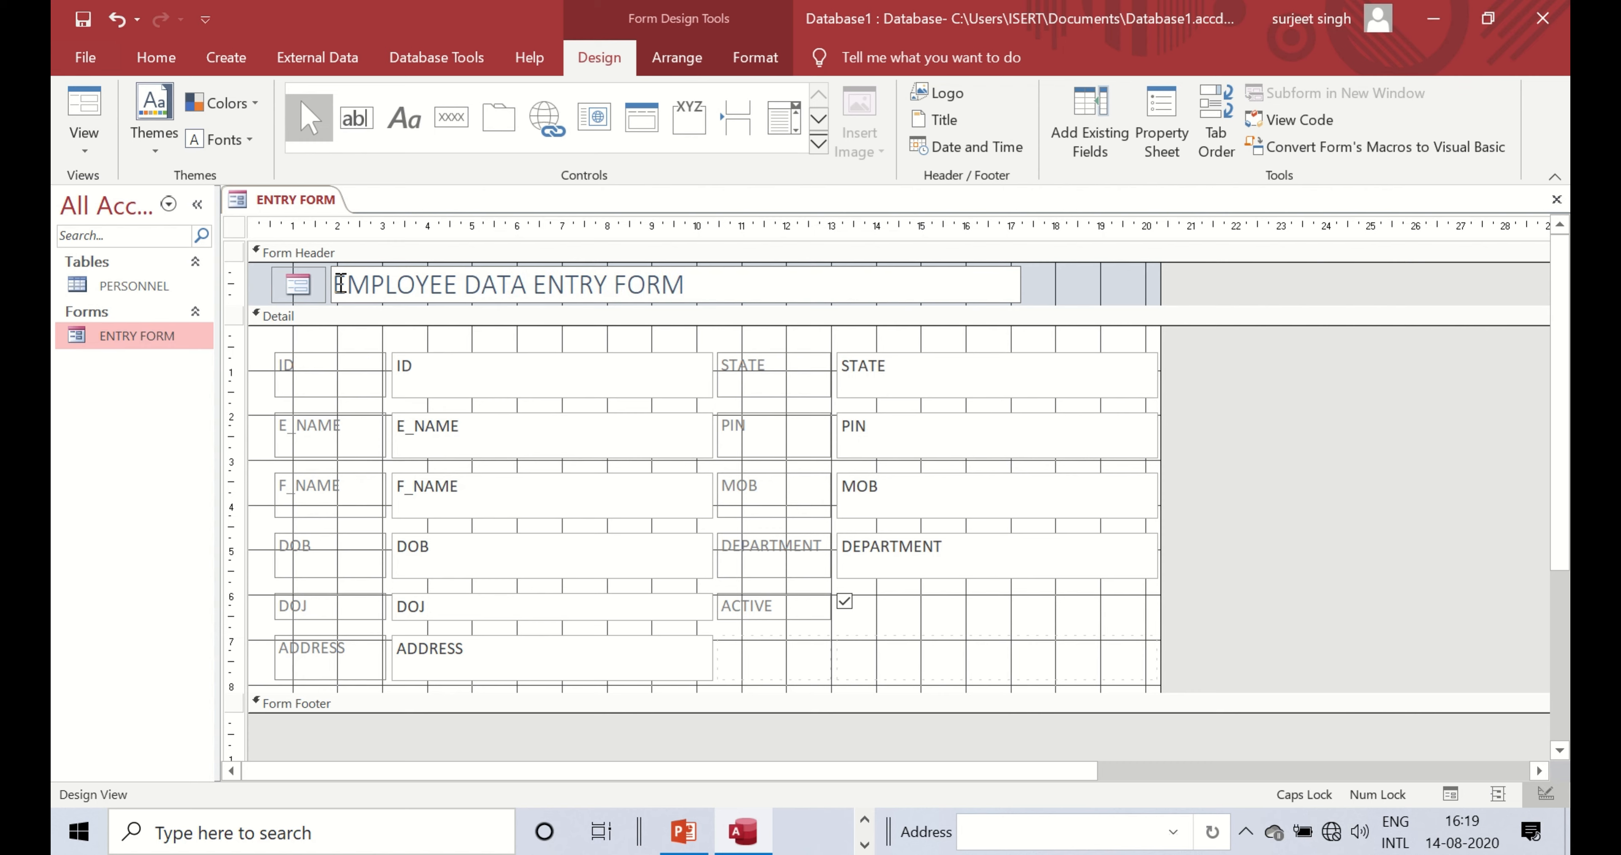
left_click(696, 271)
key("BackSpace")
key("BackSpace")
key("BackSpace")
key("BackSpace")
left_click(325, 429)
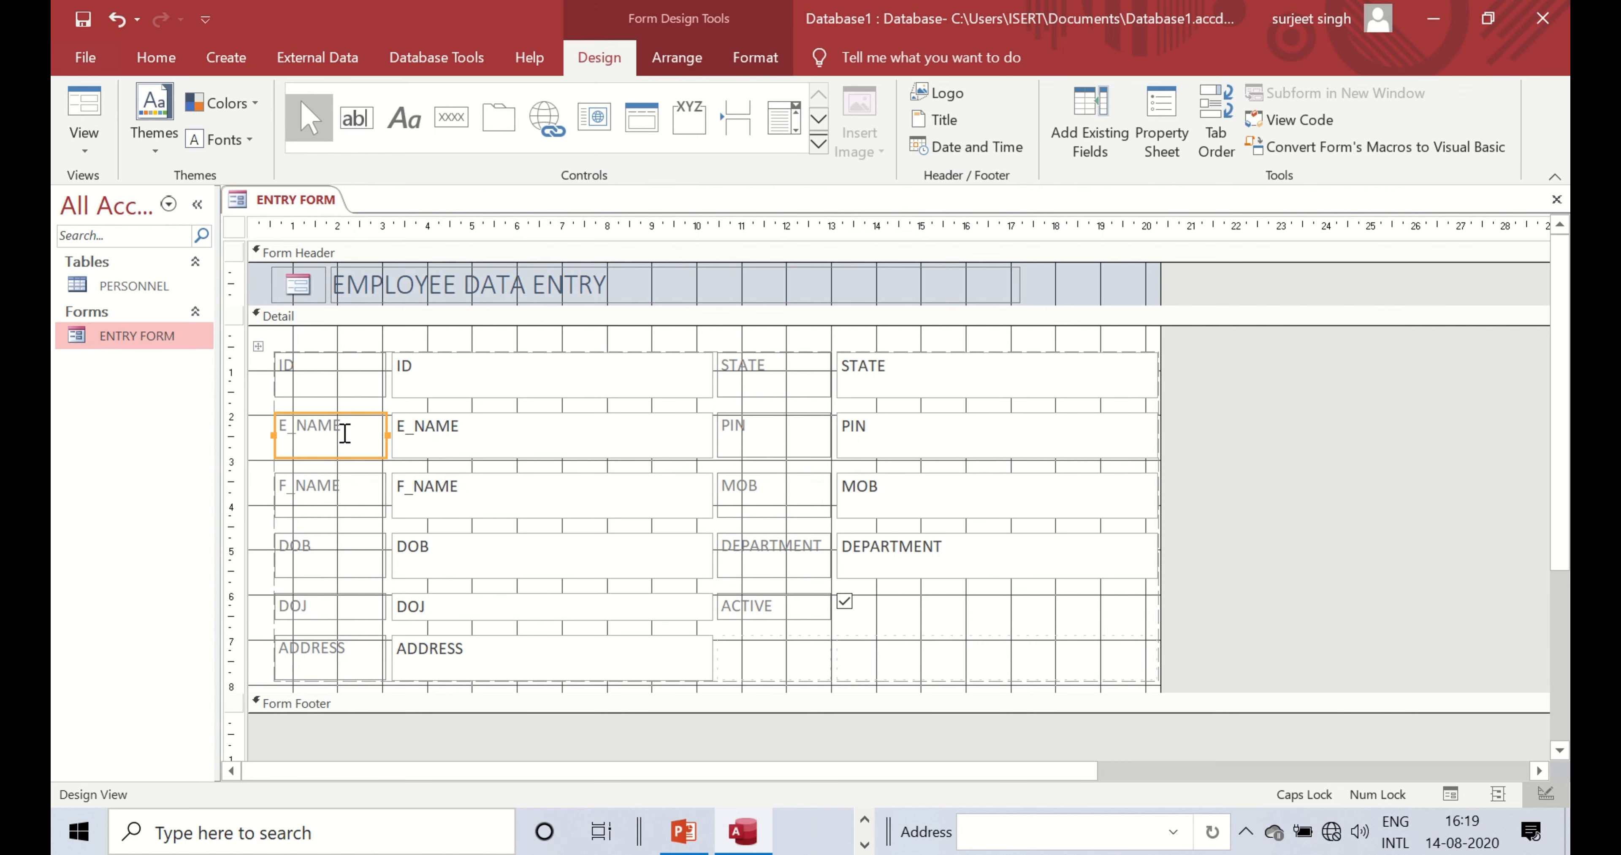
left_click(478, 433)
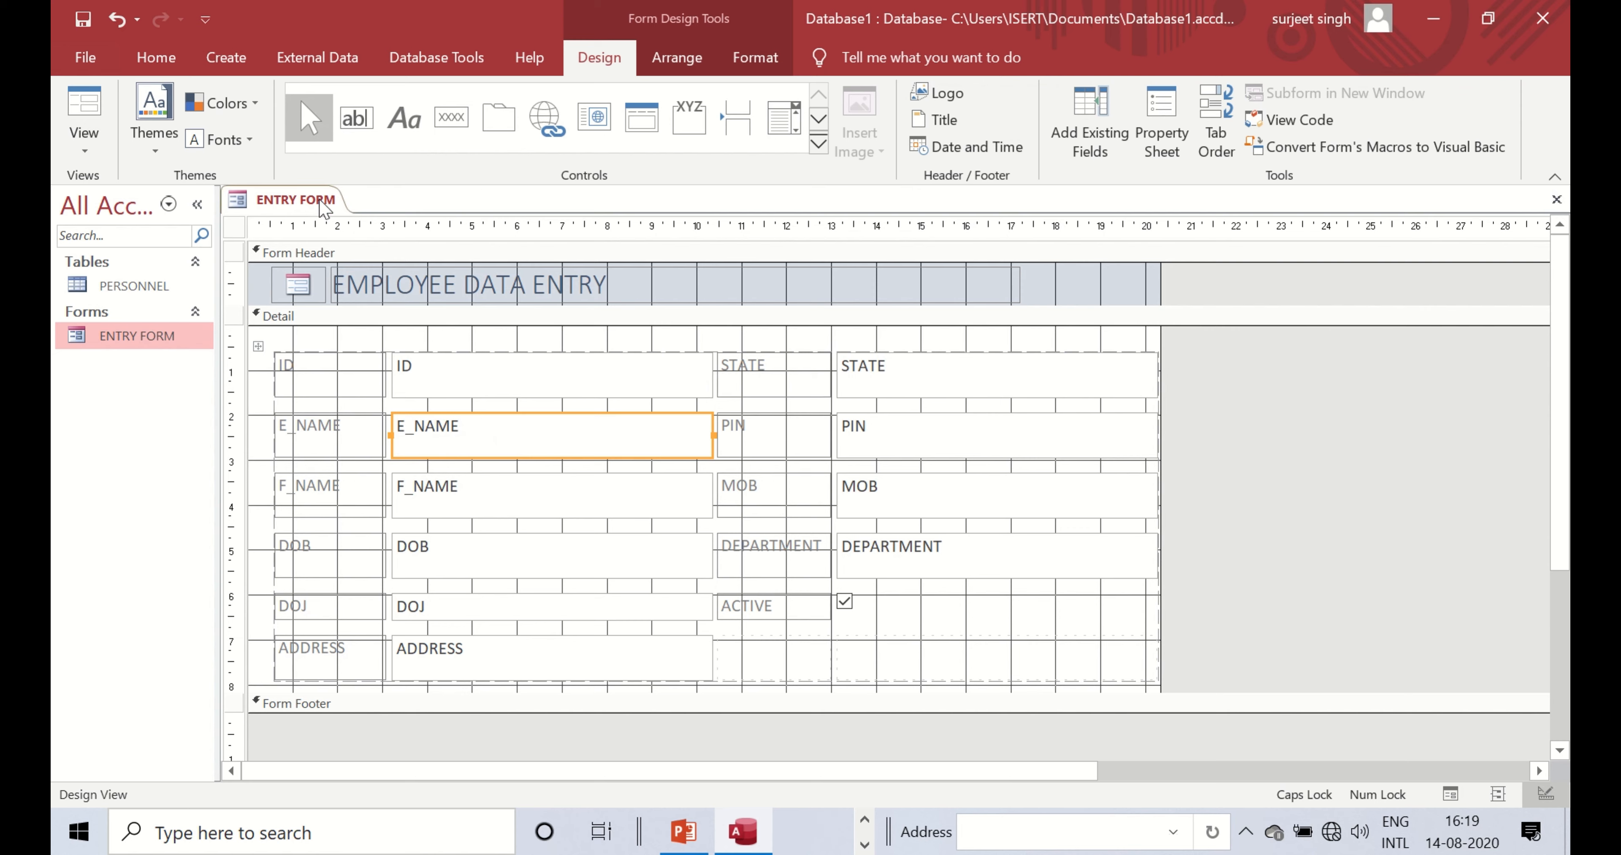
- Save the redesigned ENTRY FORM and close it
right_click(306, 204)
left_click(342, 218)
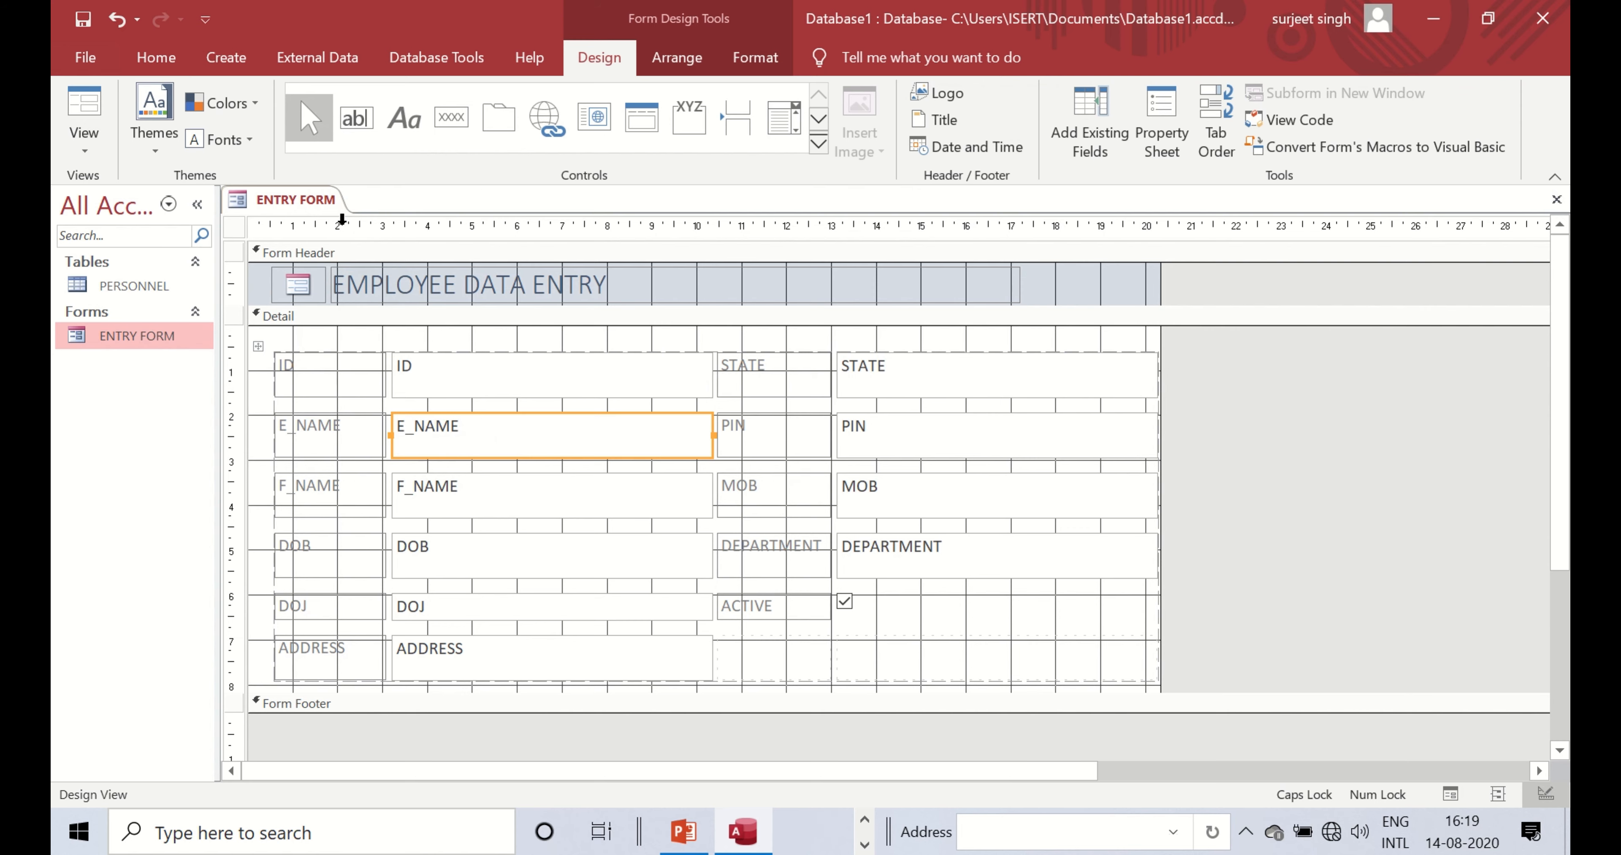
right_click(318, 200)
left_click(364, 244)
- Open ENTRY FORM, start a new record, and enter name EMP_2 plus the father's name
double_click(119, 338)
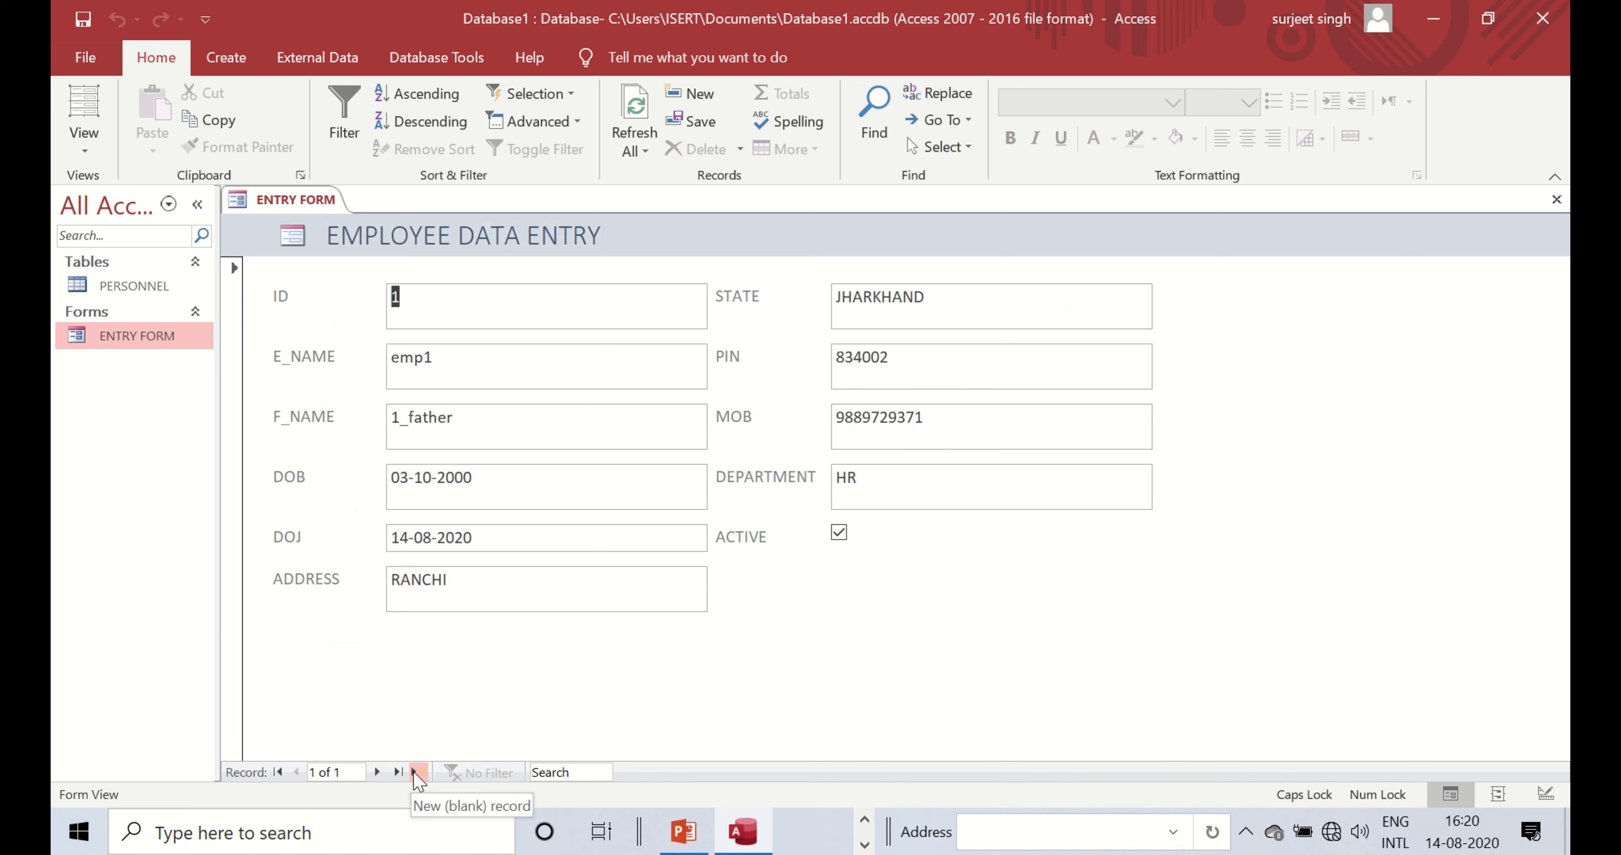
left_click(380, 775)
left_click(579, 367)
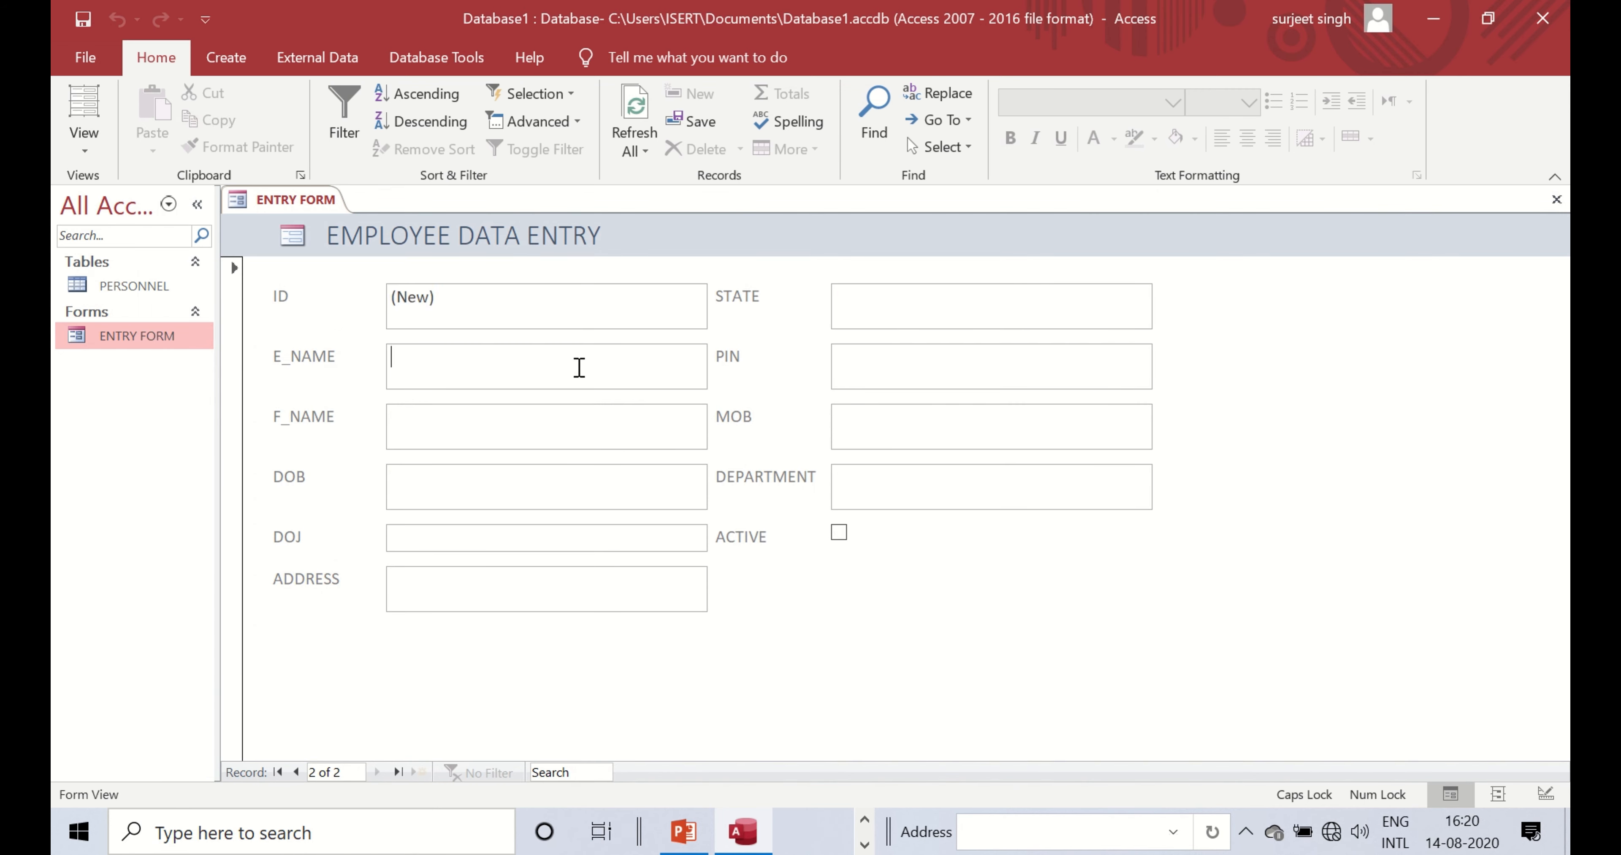
type("EMP")
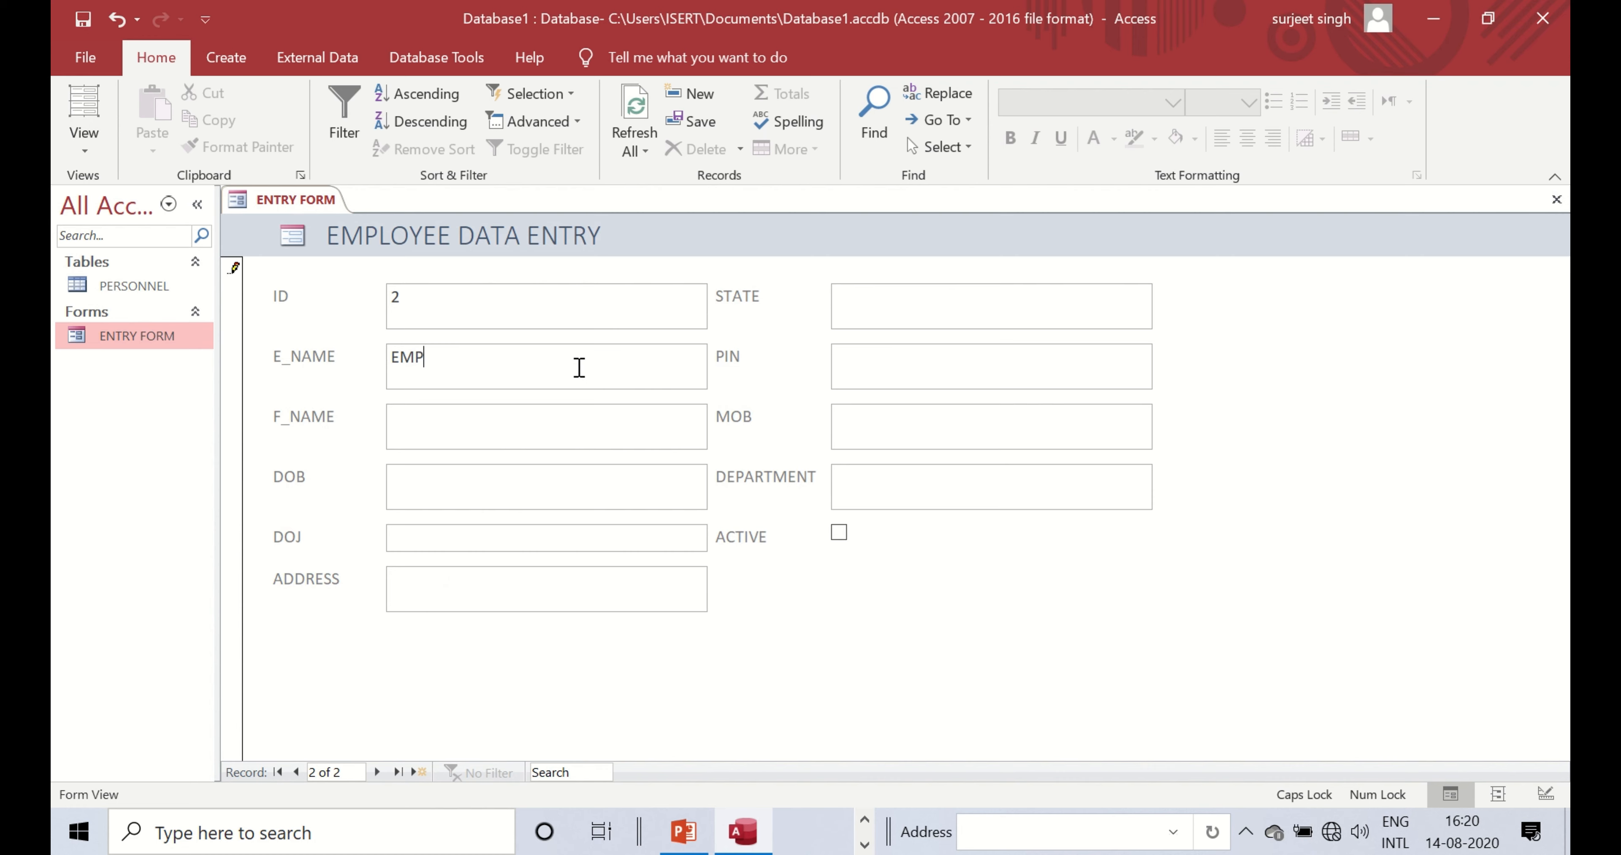
type("_2")
left_click(992, 300)
left_click(576, 415)
type("FA")
key("BackSpace")
key("BackSpace")
type("FATH")
key("BackSpace")
key("BackSpace")
key("BackSpace")
type("_EMP2")
- Pick a March 2020 birth date and 7 August 2020 joining date from the calendars
left_click(534, 479)
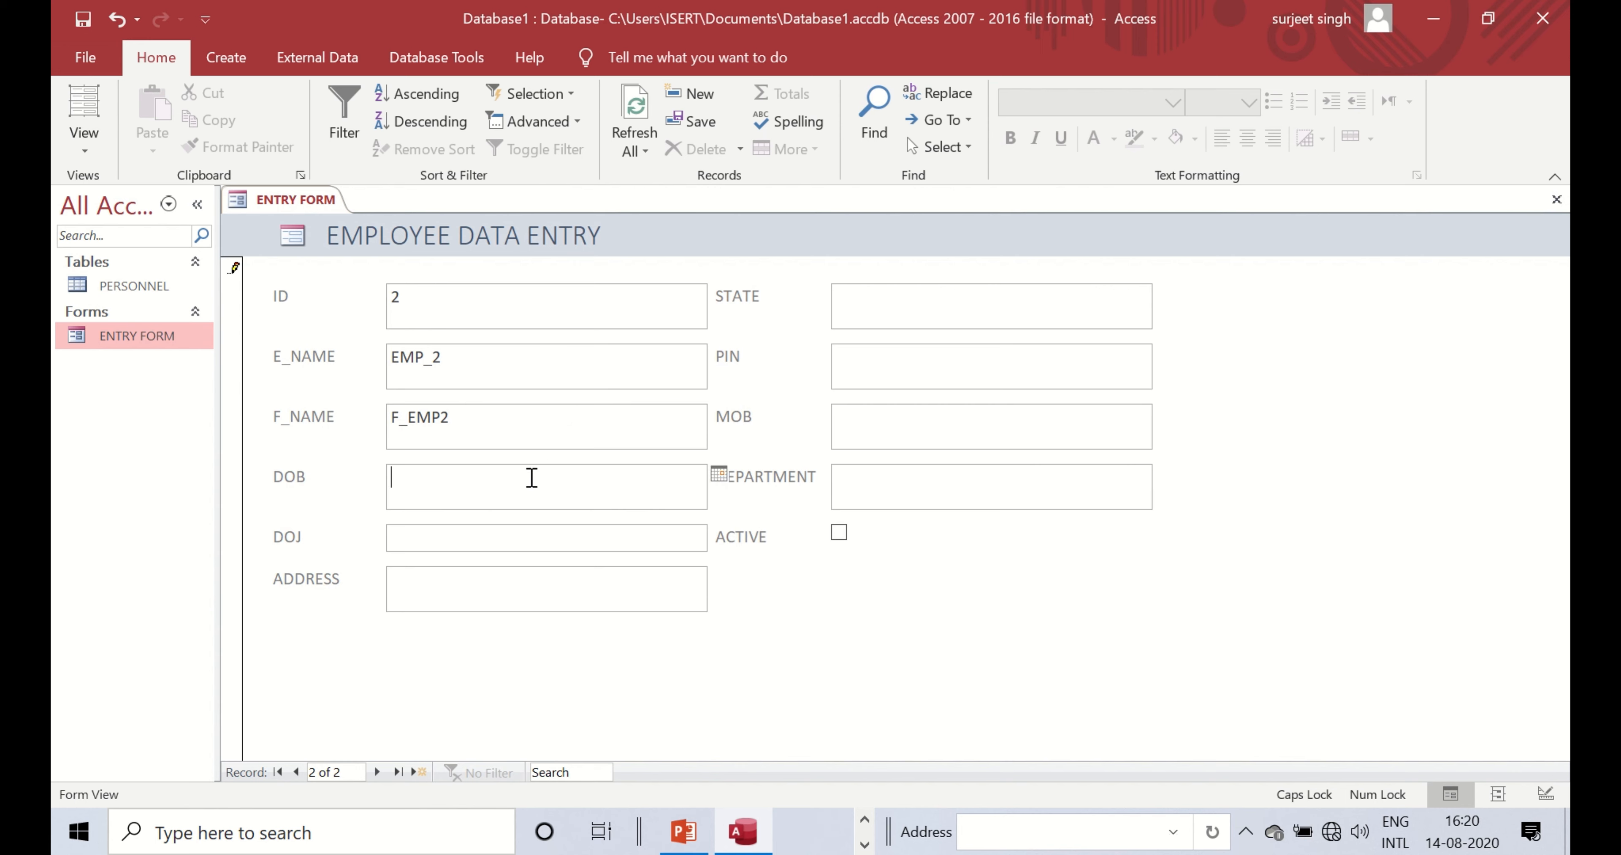
left_click(720, 475)
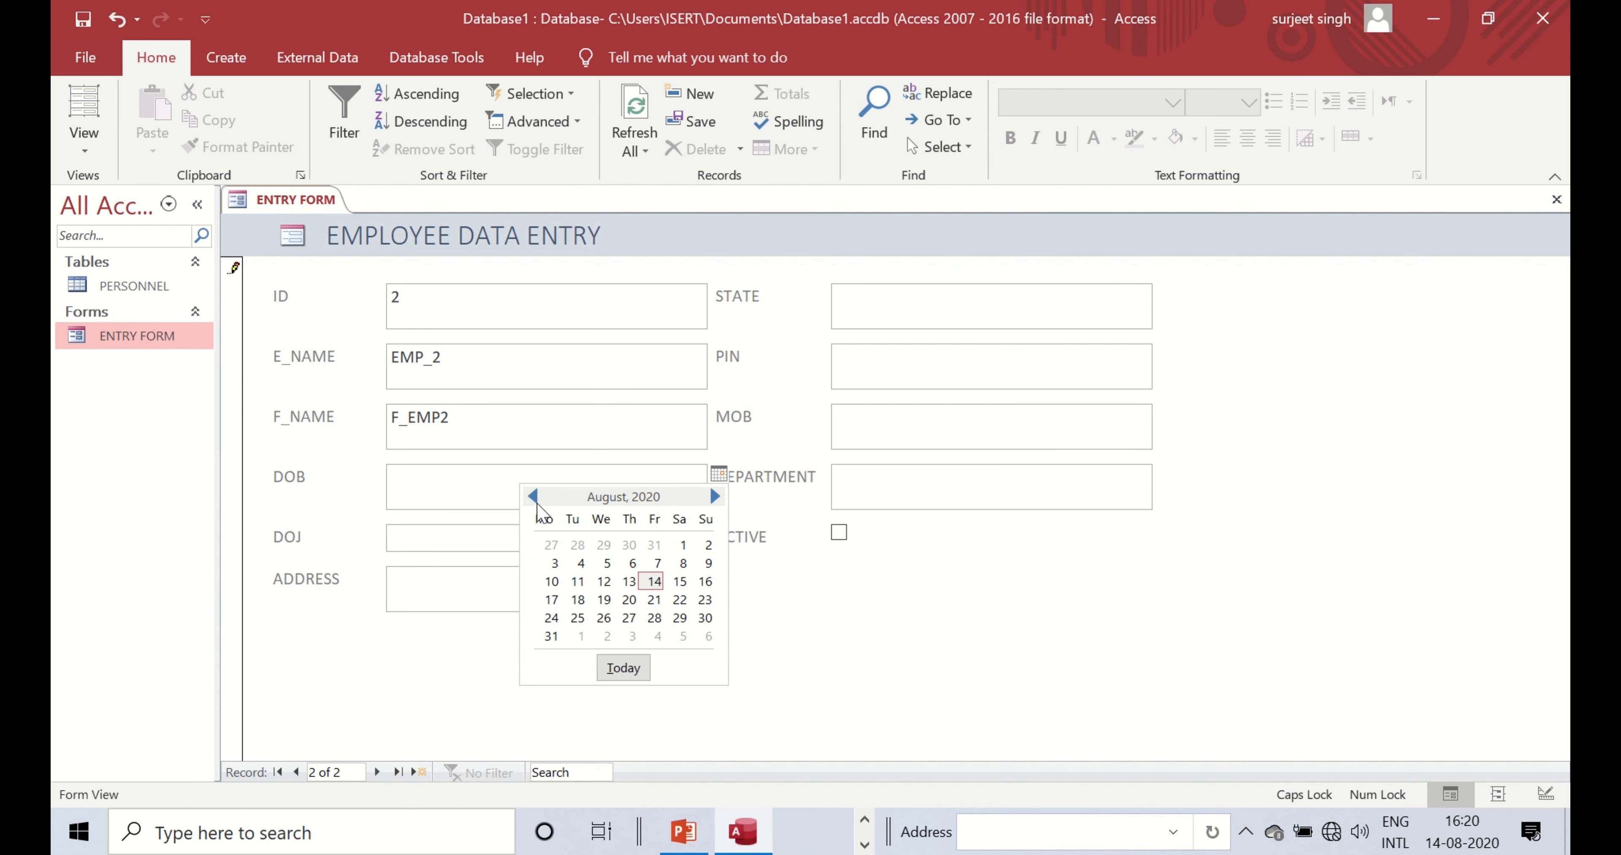
left_click(533, 496)
left_click(533, 496)
left_click(533, 496)
left_click(533, 496)
left_click(533, 496)
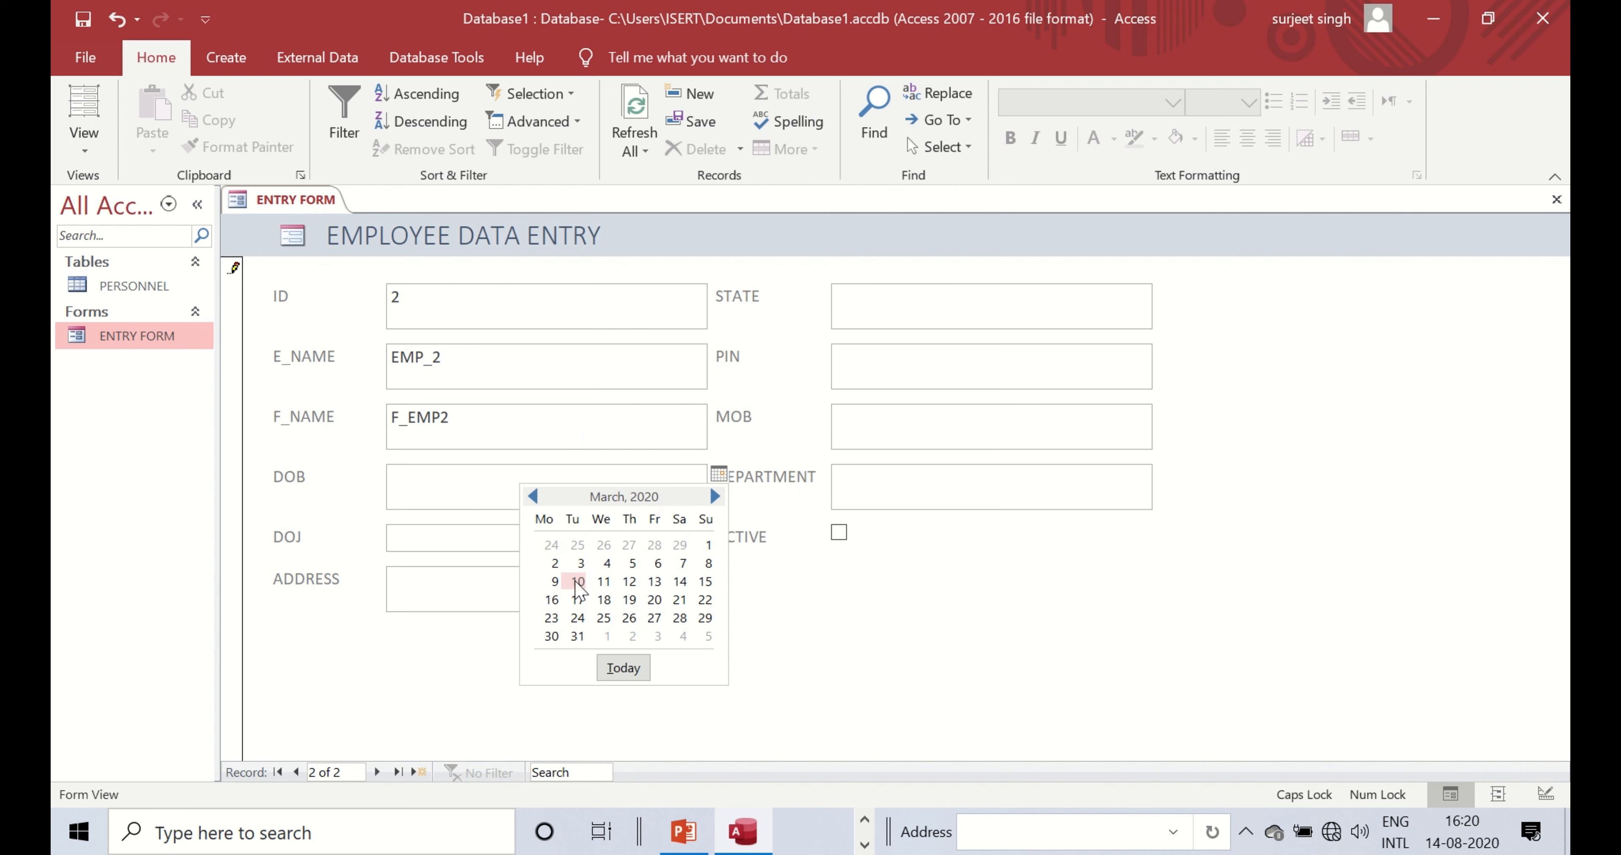
left_click(576, 583)
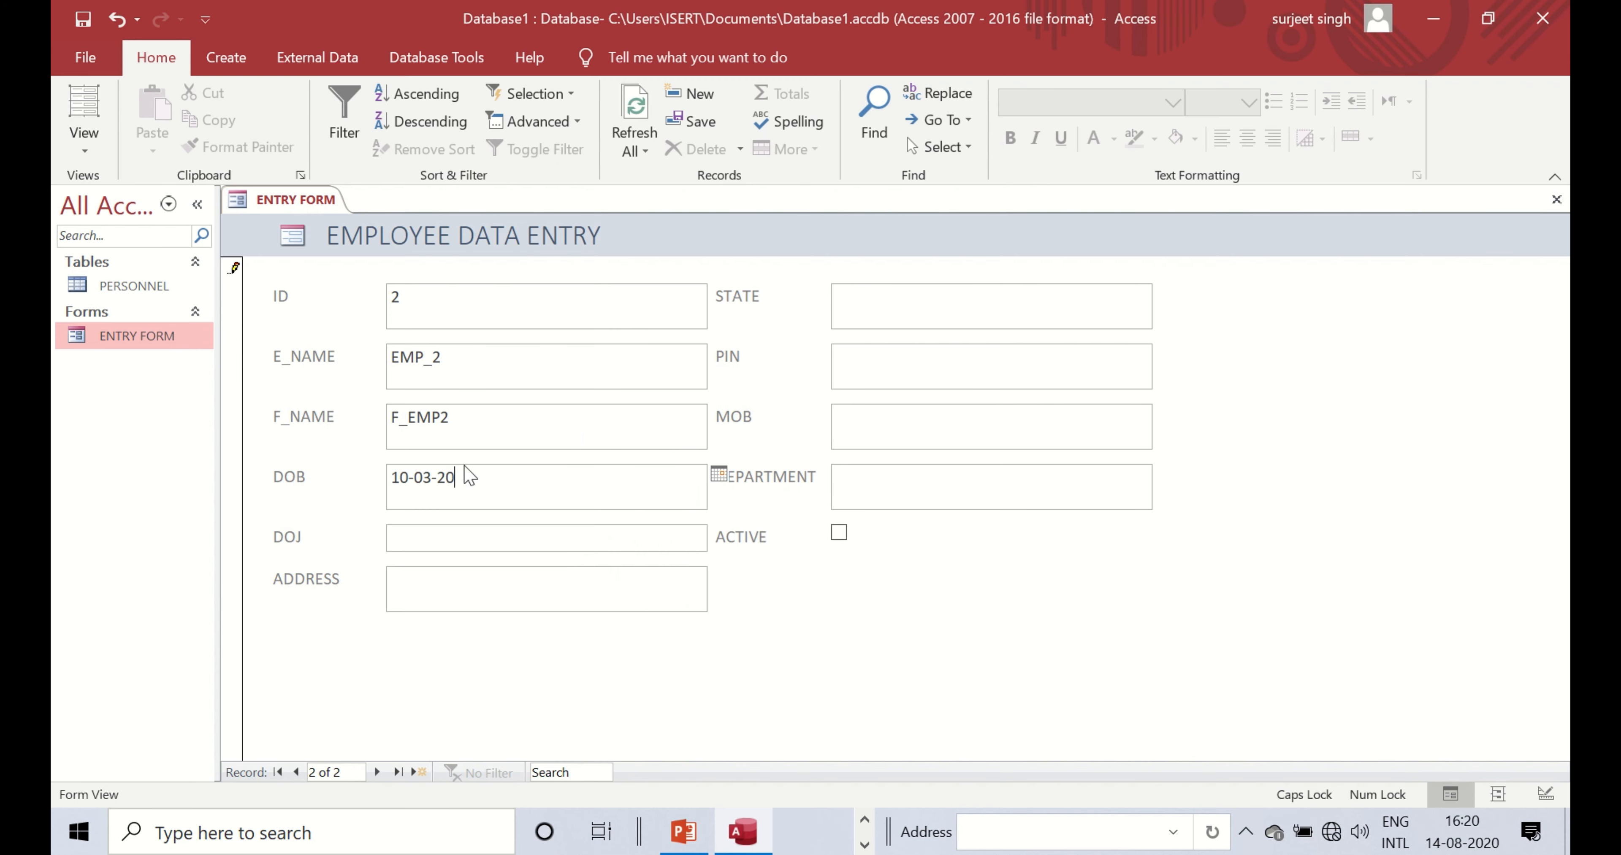
type("01")
left_click(471, 536)
left_click(719, 534)
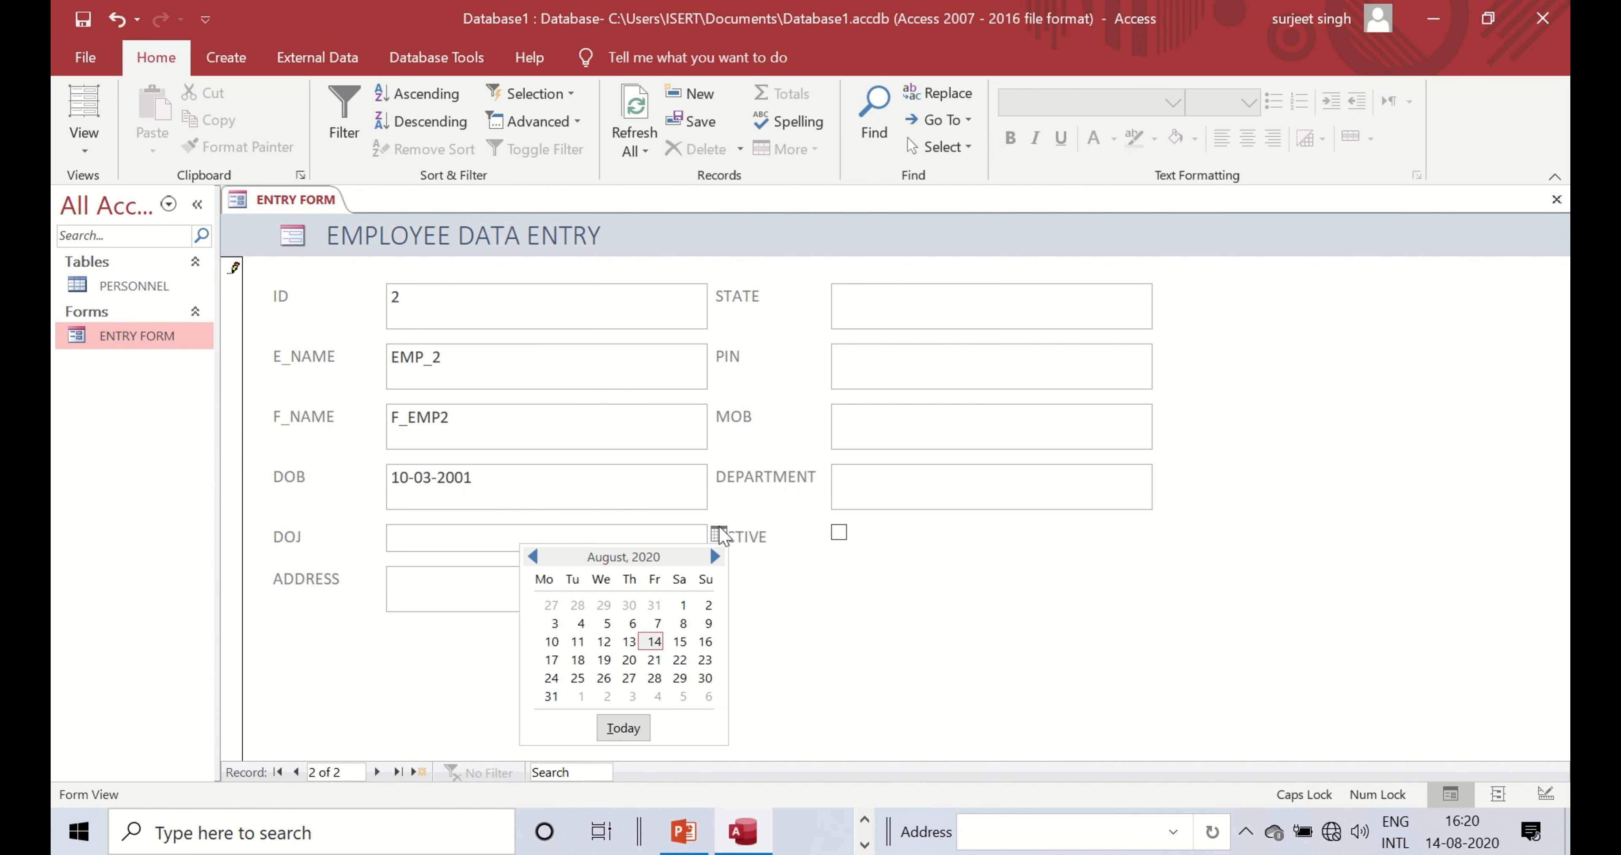
left_click(656, 626)
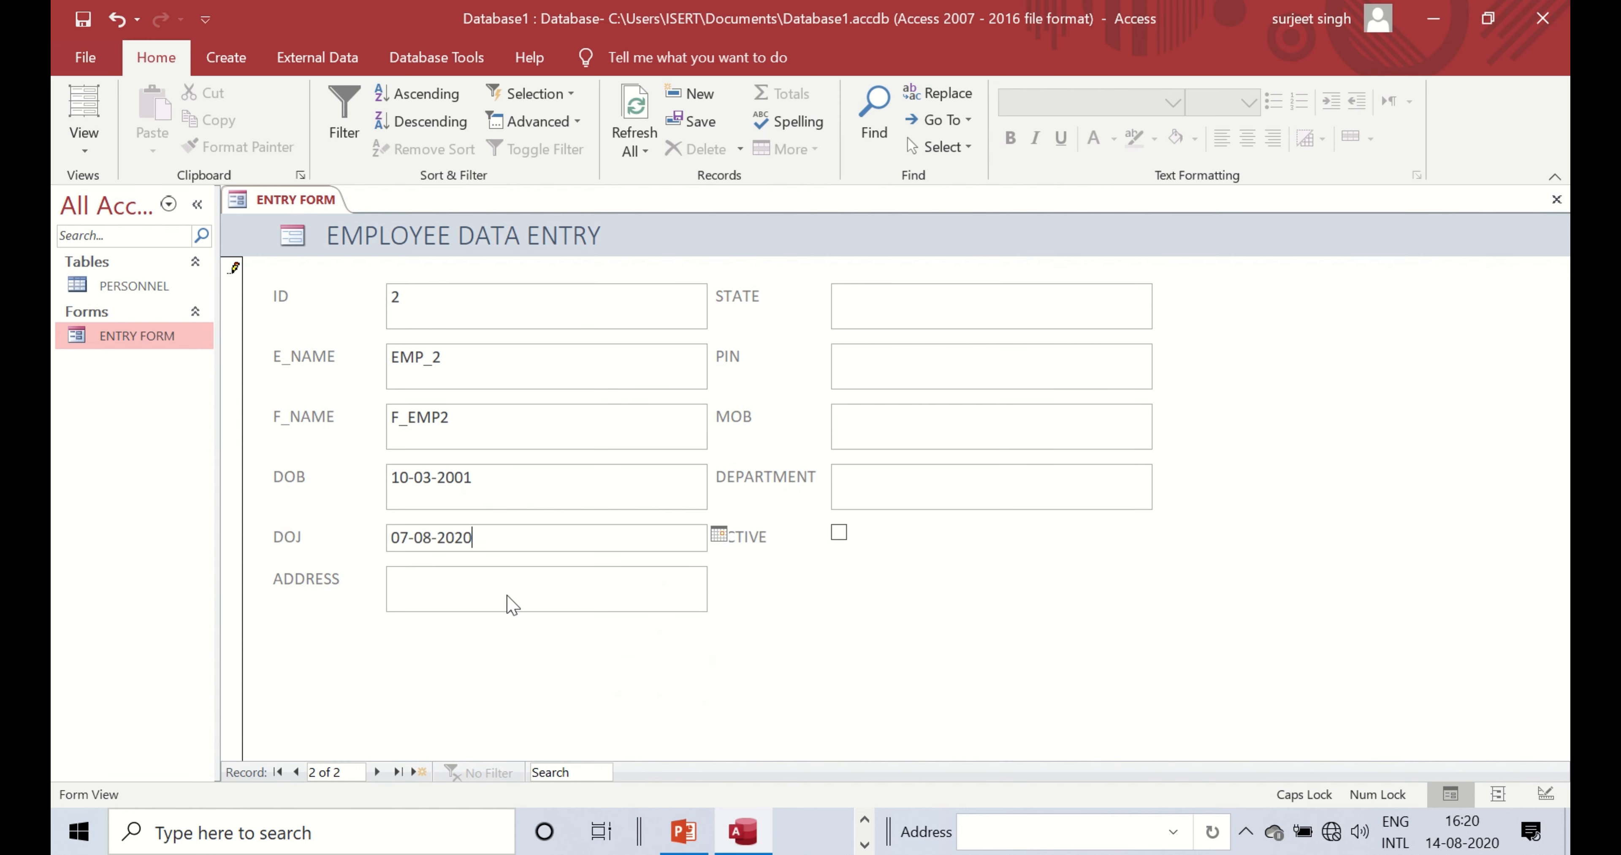
- Enter address and state DELHI, PIN 10001, the mobile number, and tick ACTIVE
left_click(497, 594)
type("DELHI")
left_click(904, 310)
type("DELHI")
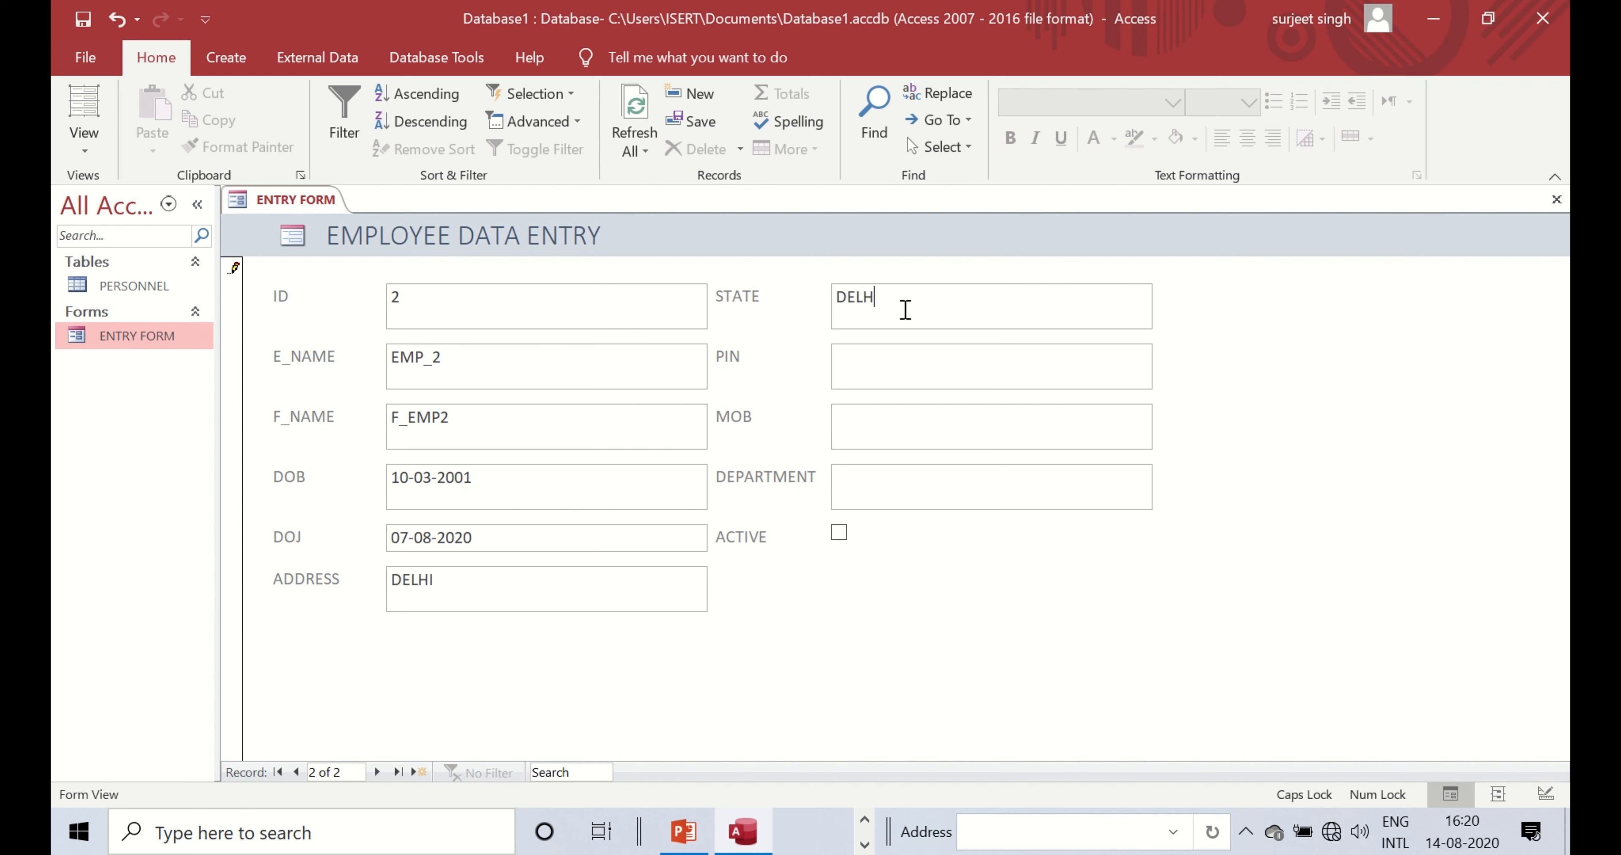
type("1")
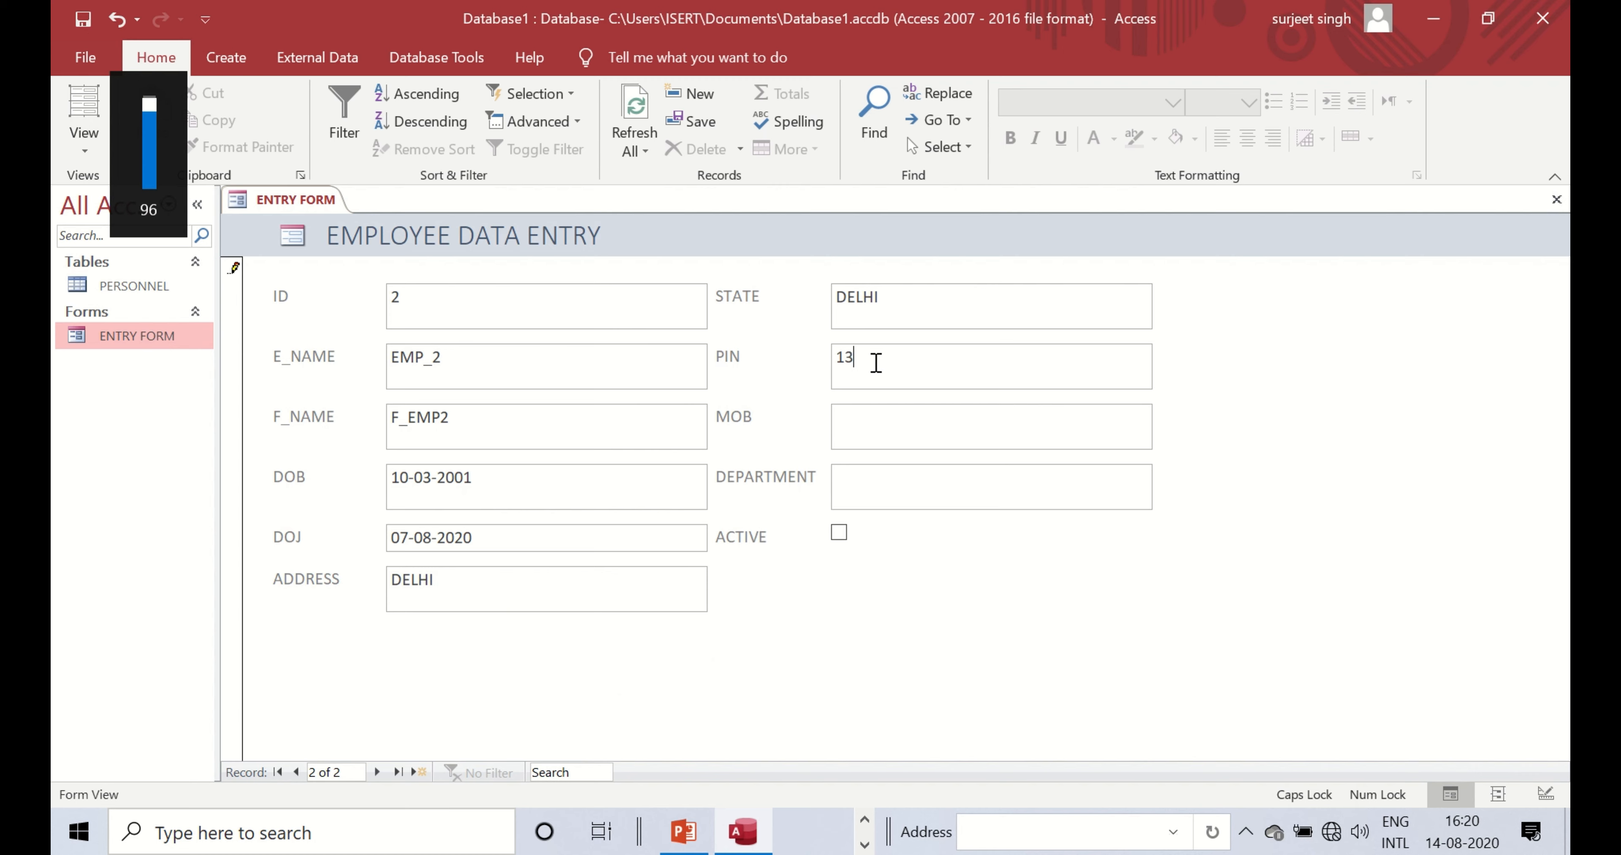
type("0000")
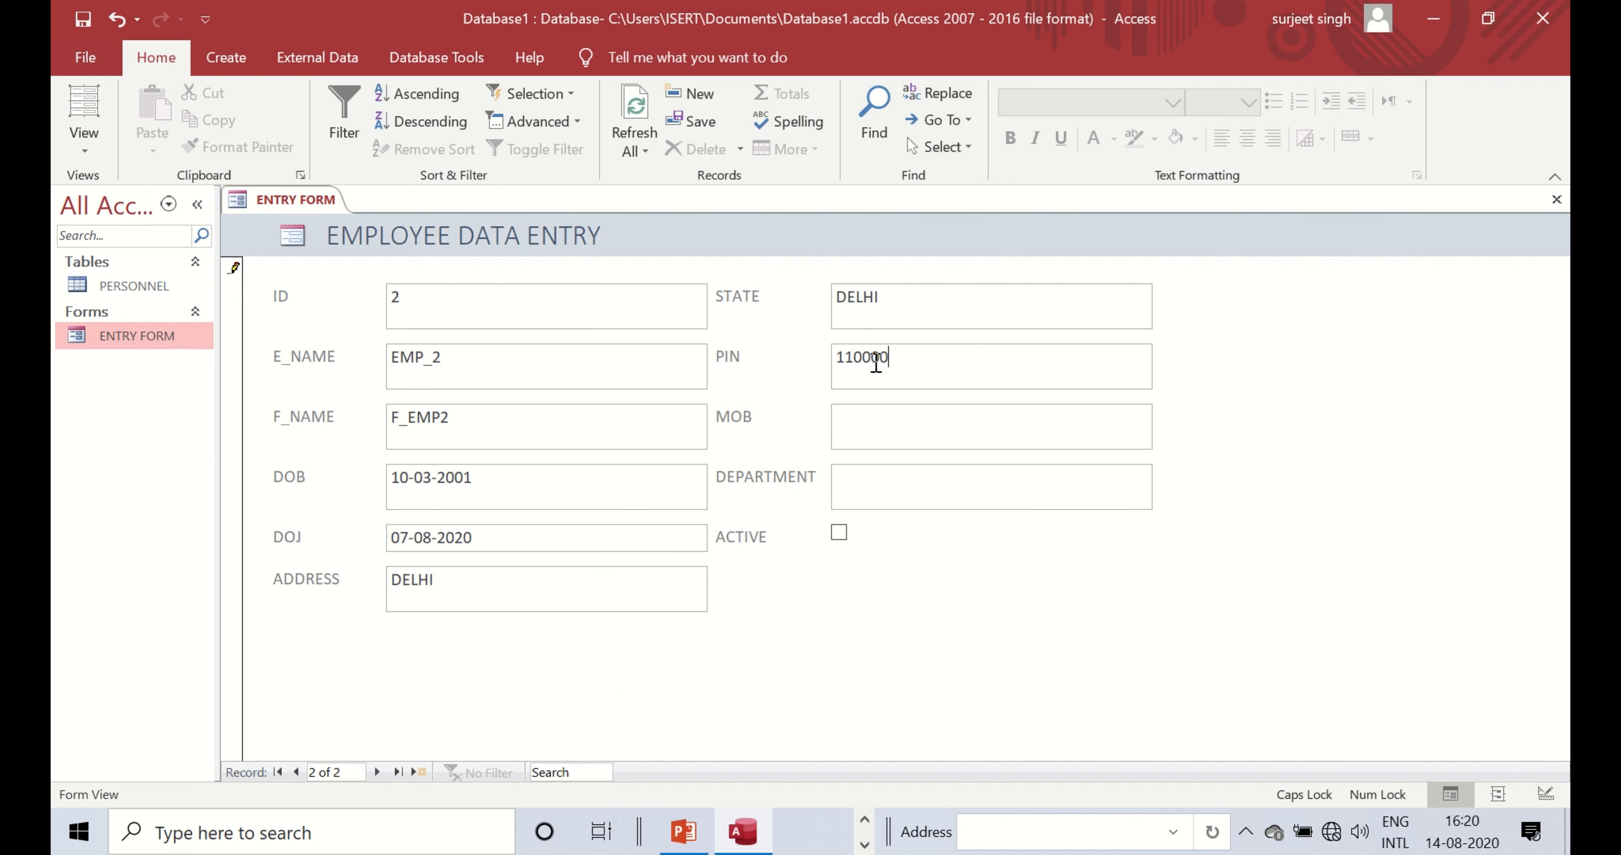
key("BackSpace")
type("1")
left_click(847, 439)
type("2348Y23847")
type("4")
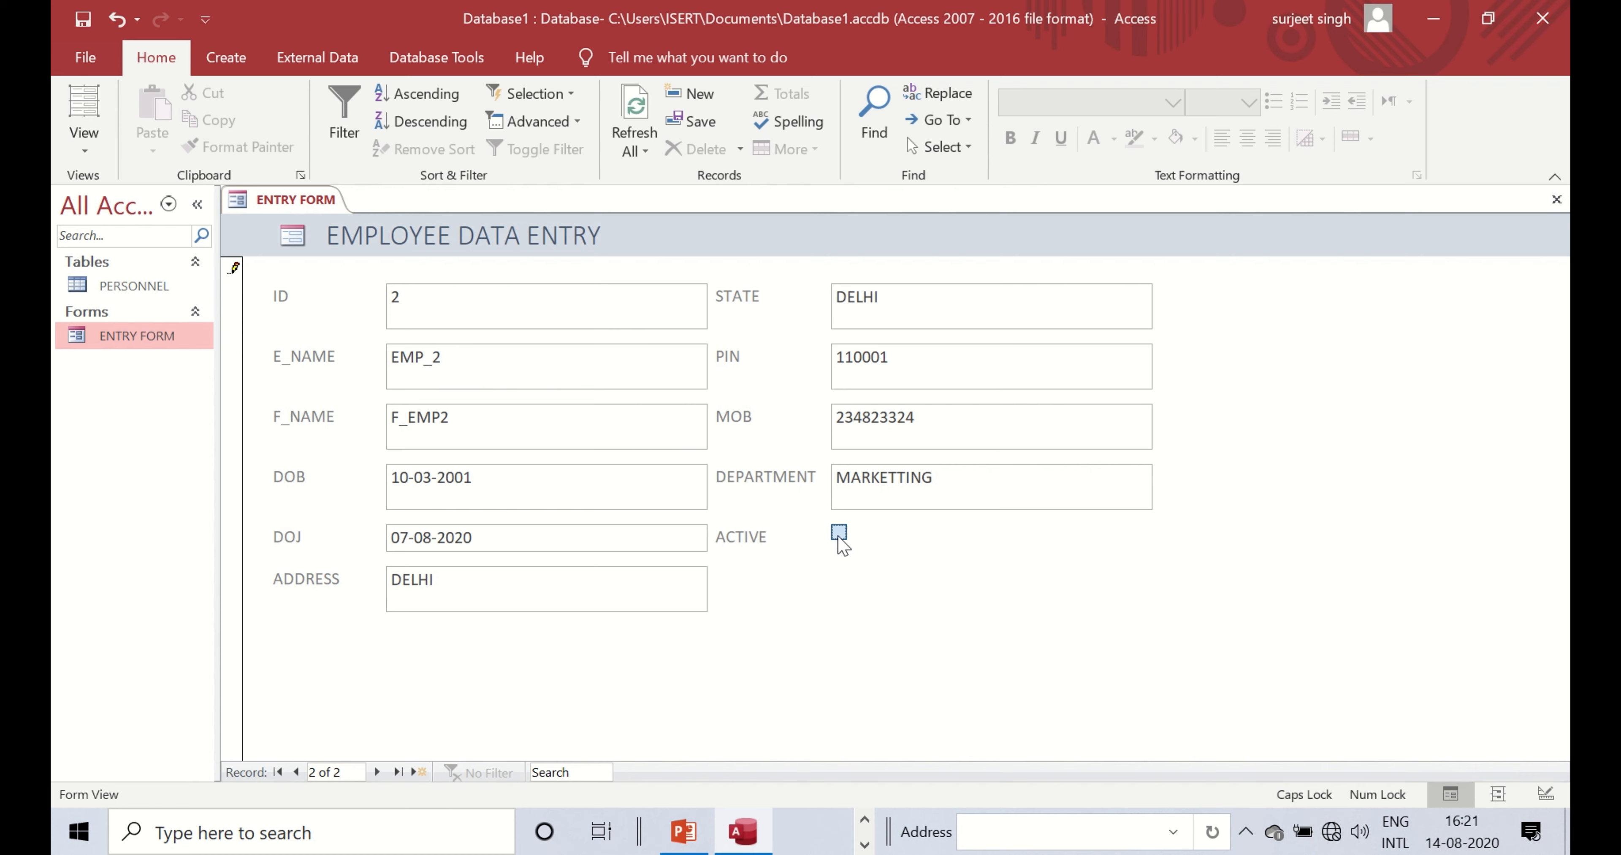
left_click(839, 534)
left_click(379, 777)
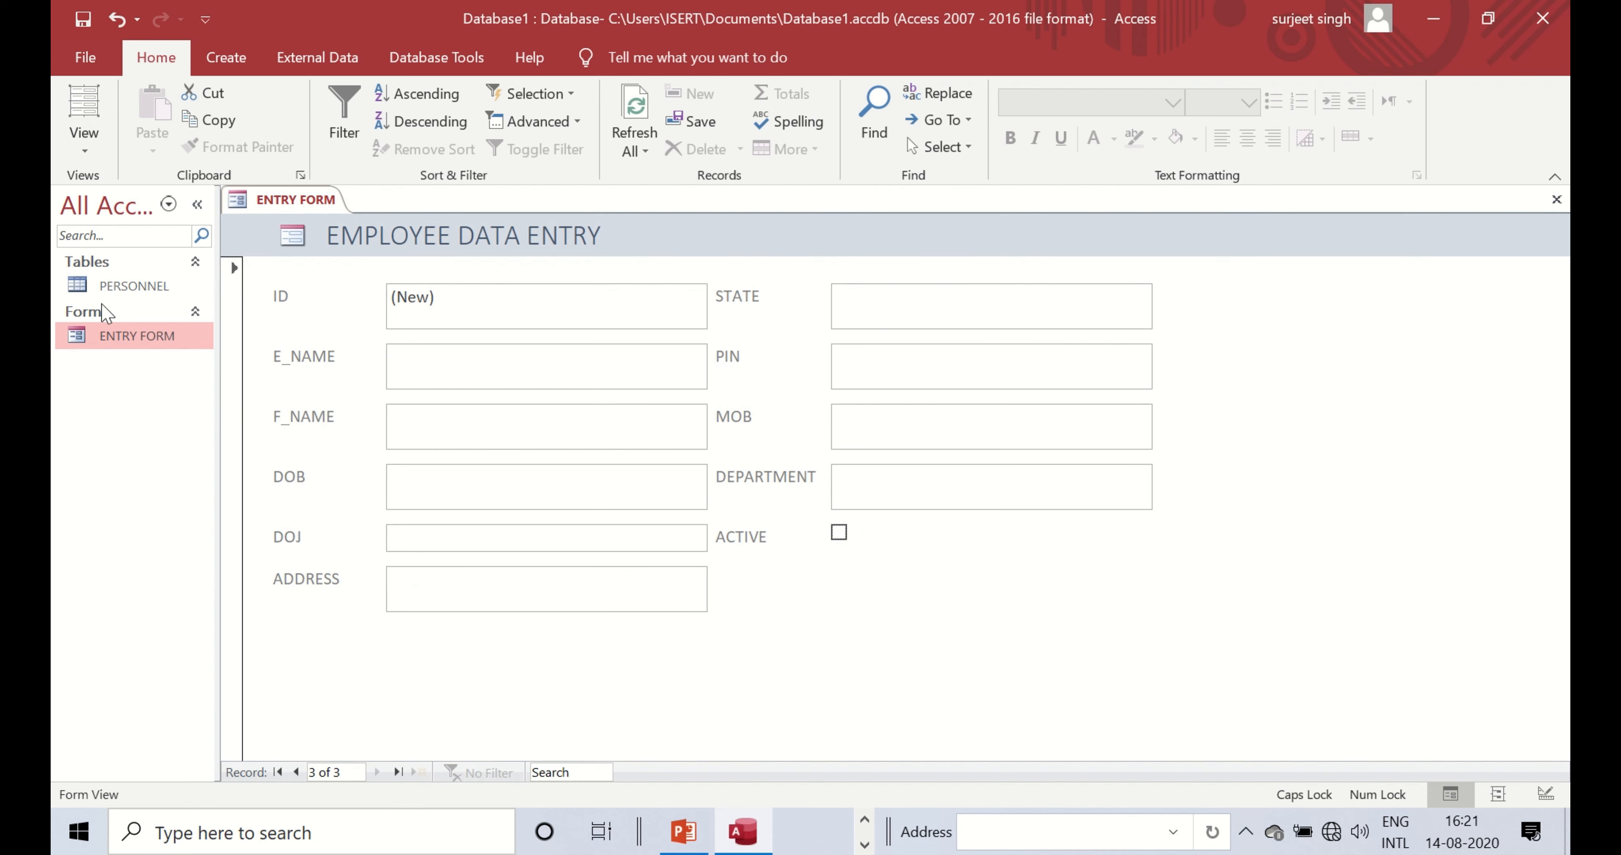
double_click(129, 286)
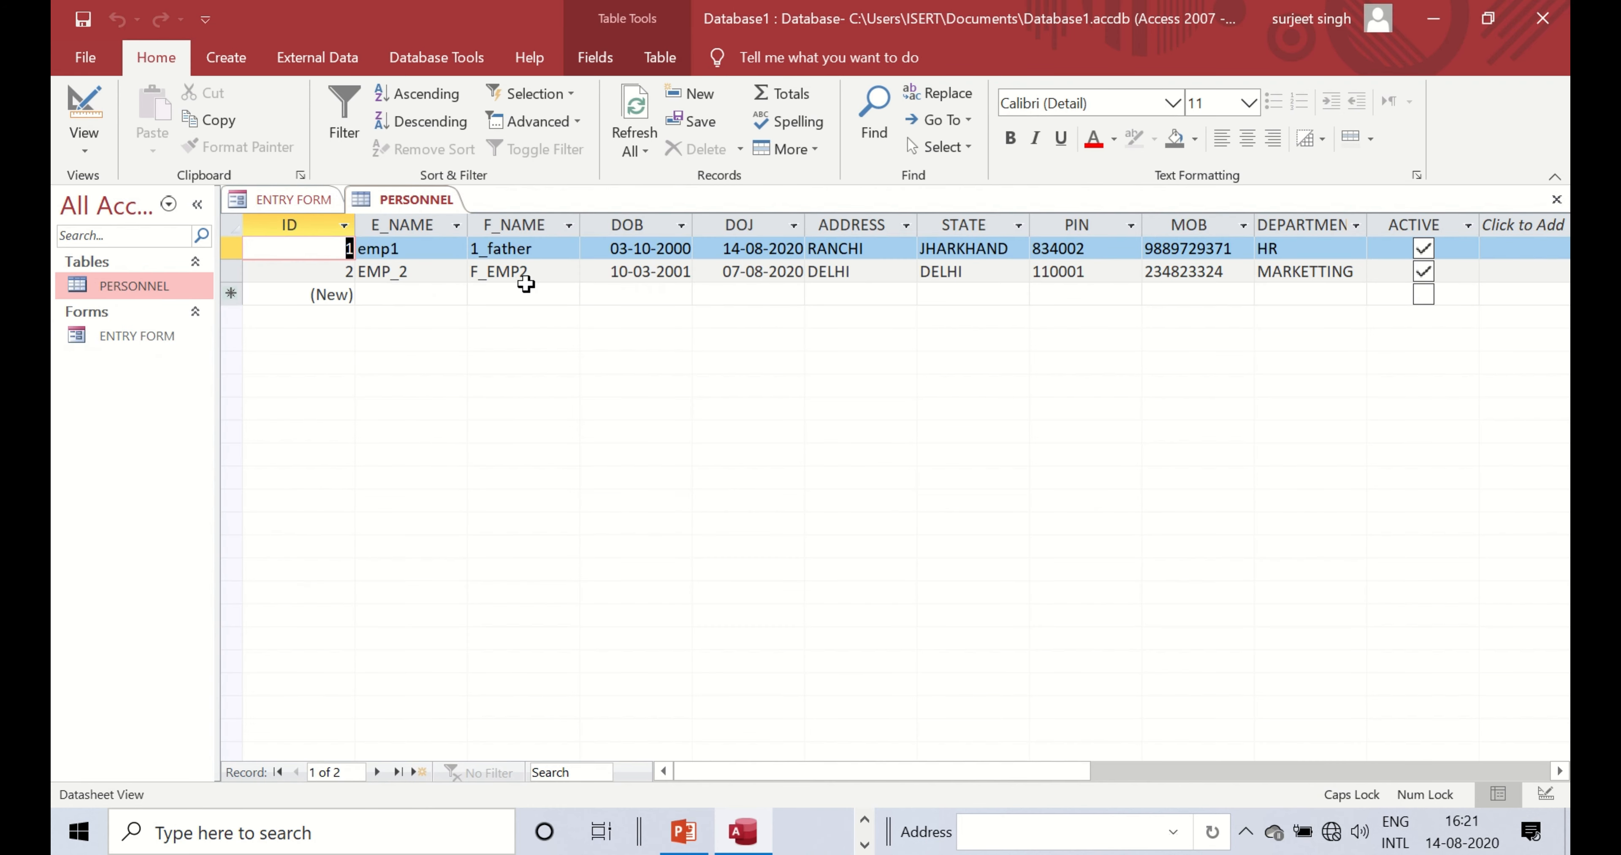
left_click(528, 291)
left_click(561, 270)
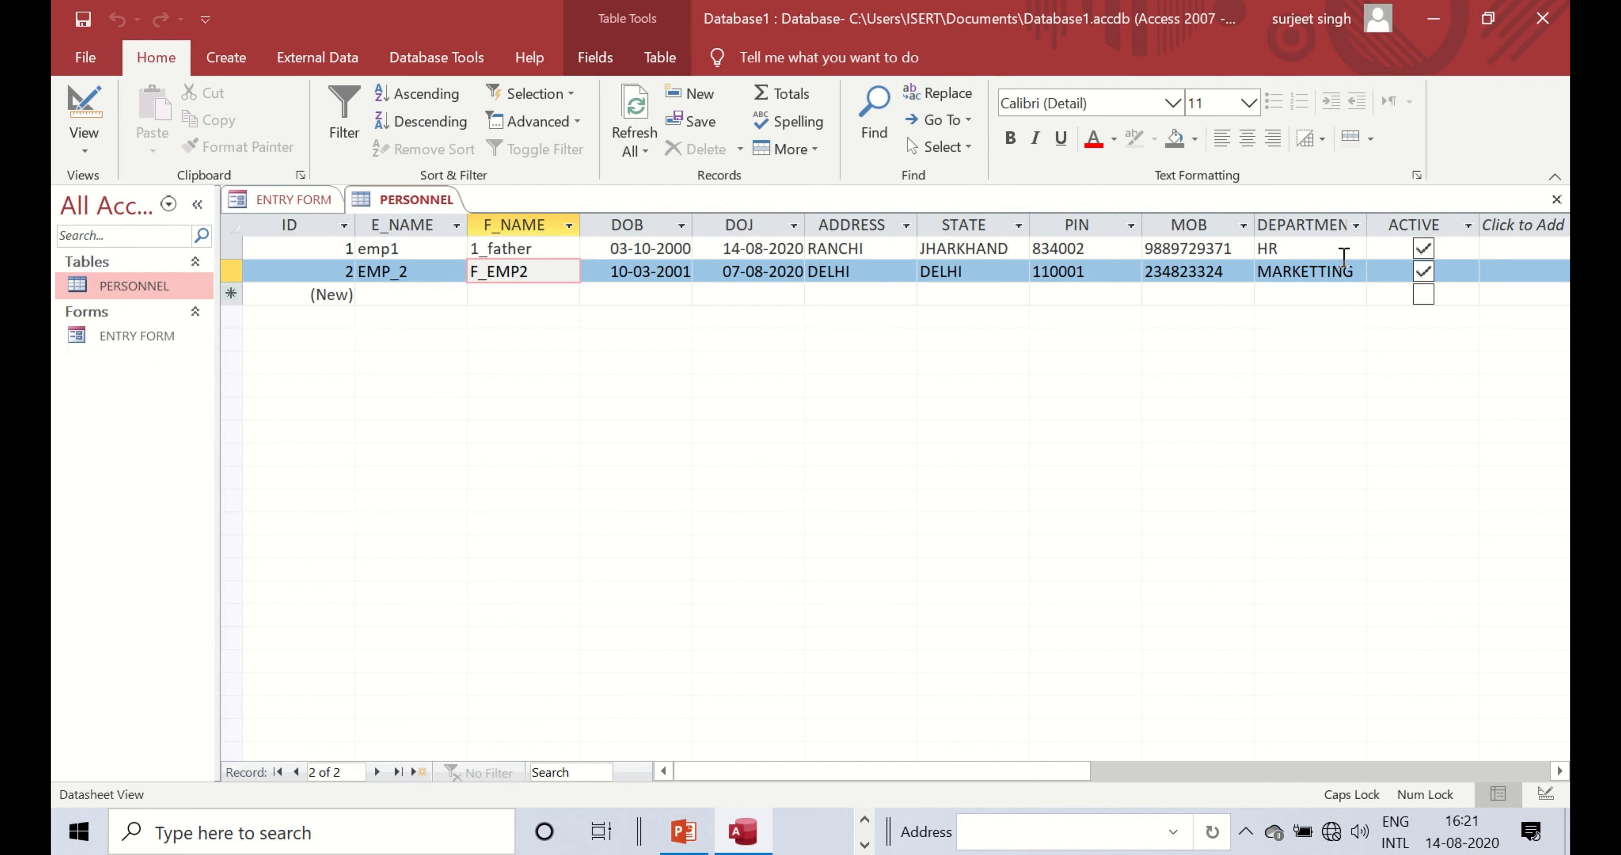
right_click(404, 200)
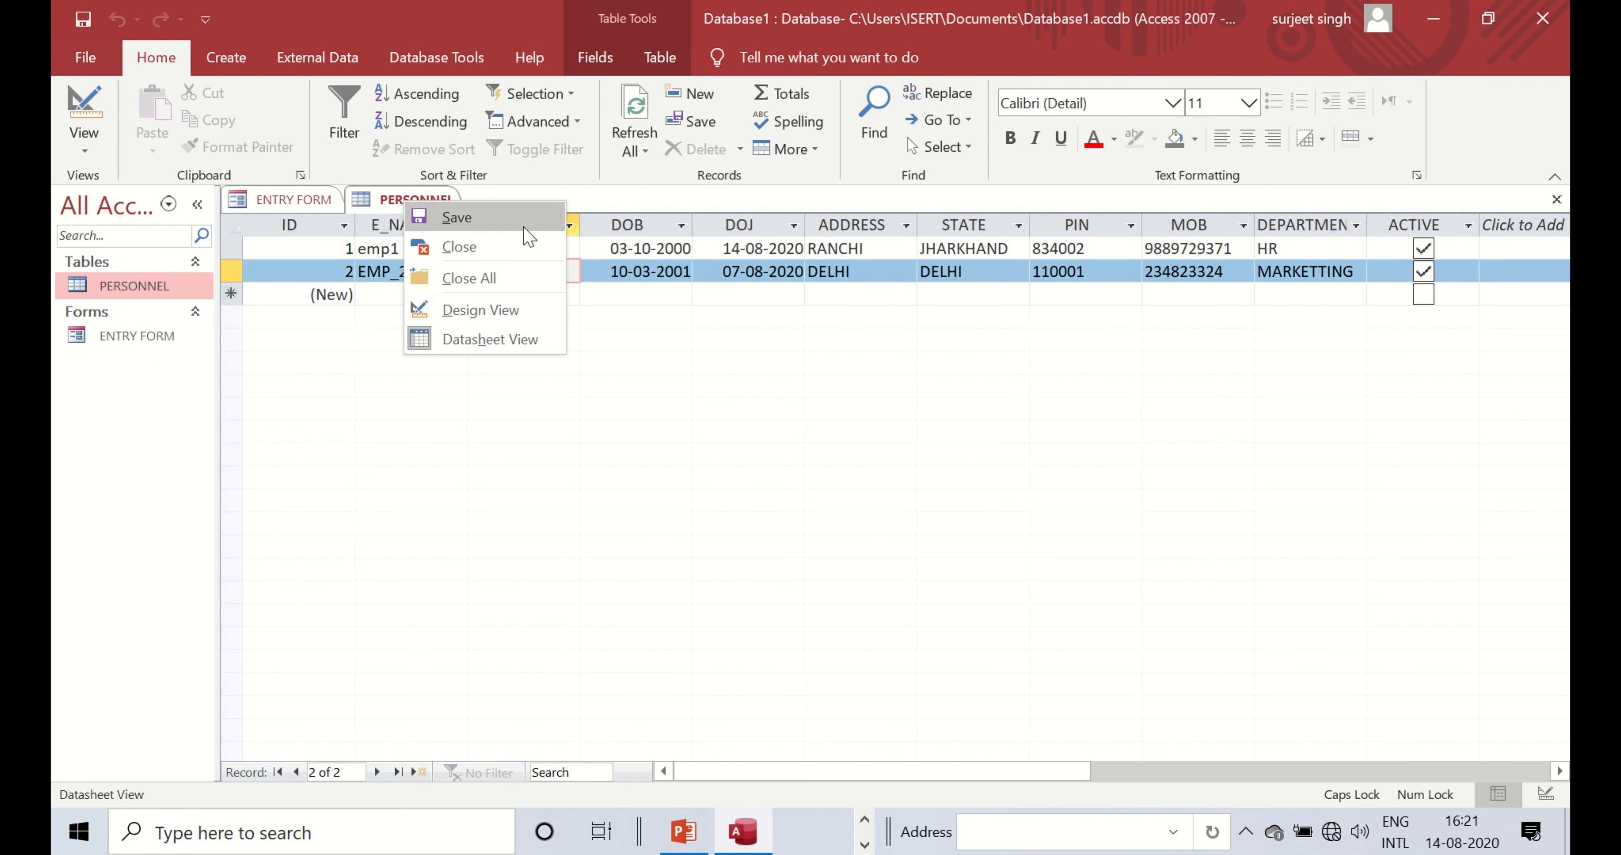
left_click(526, 247)
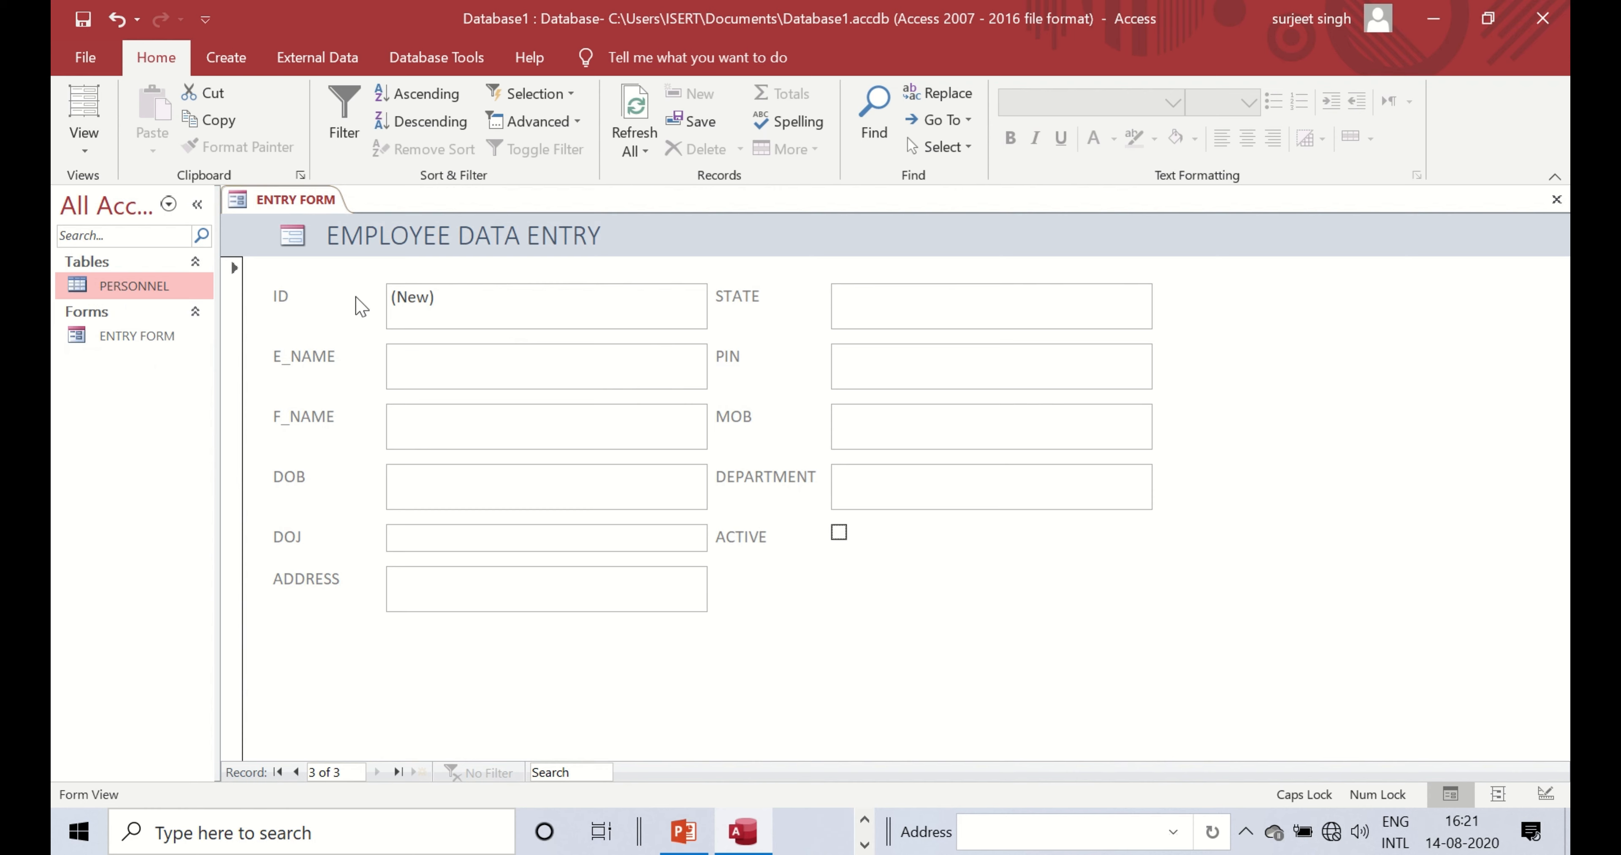
- Switch ENTRY FORM to Design View and open the Themes gallery
right_click(314, 208)
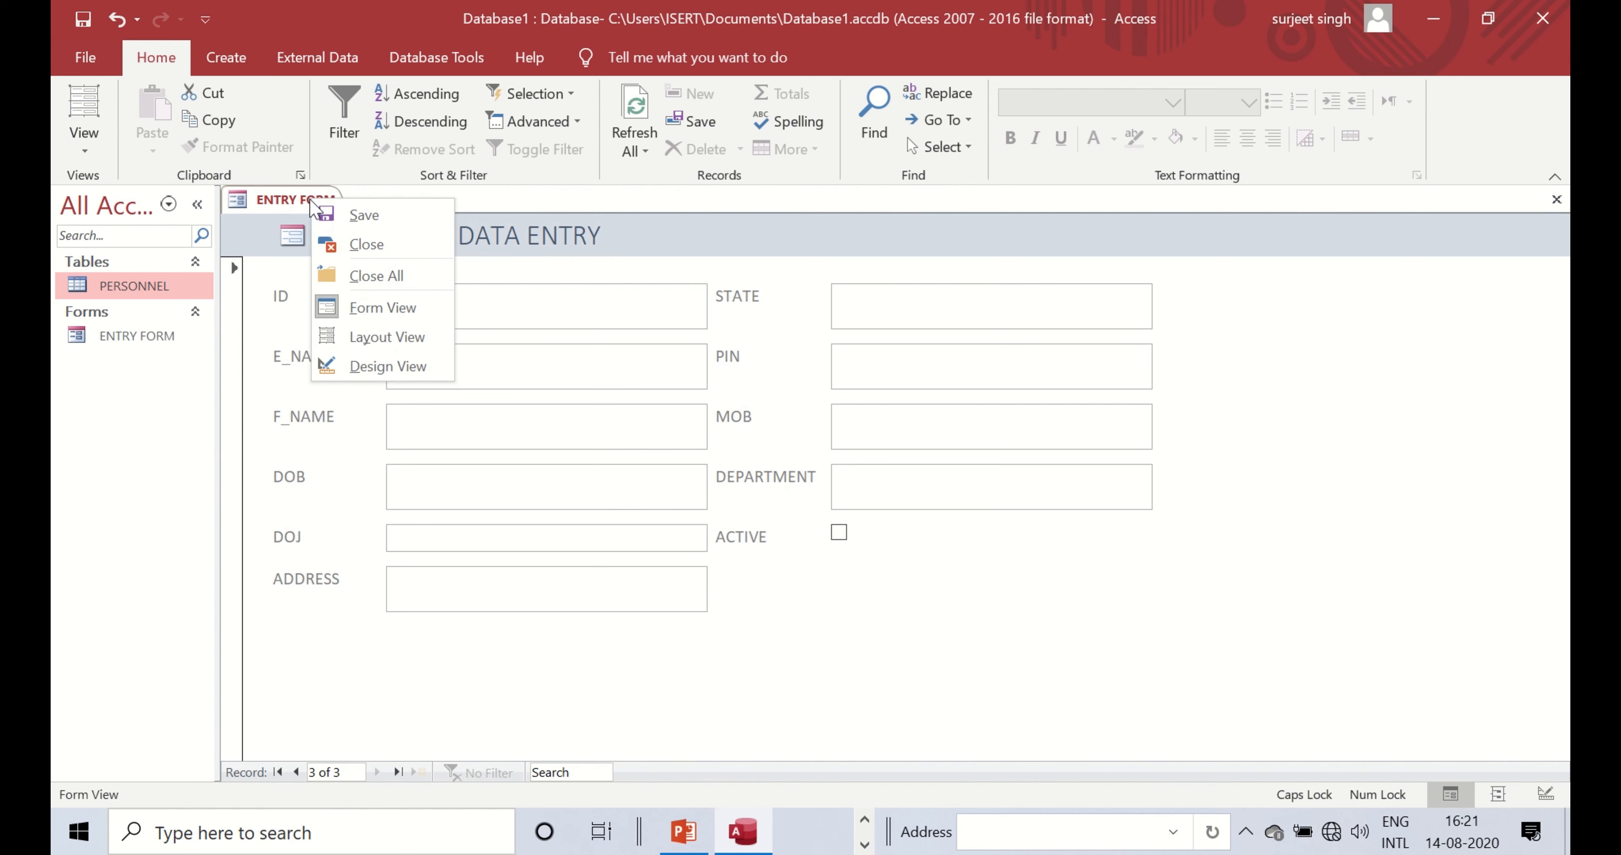
left_click(363, 357)
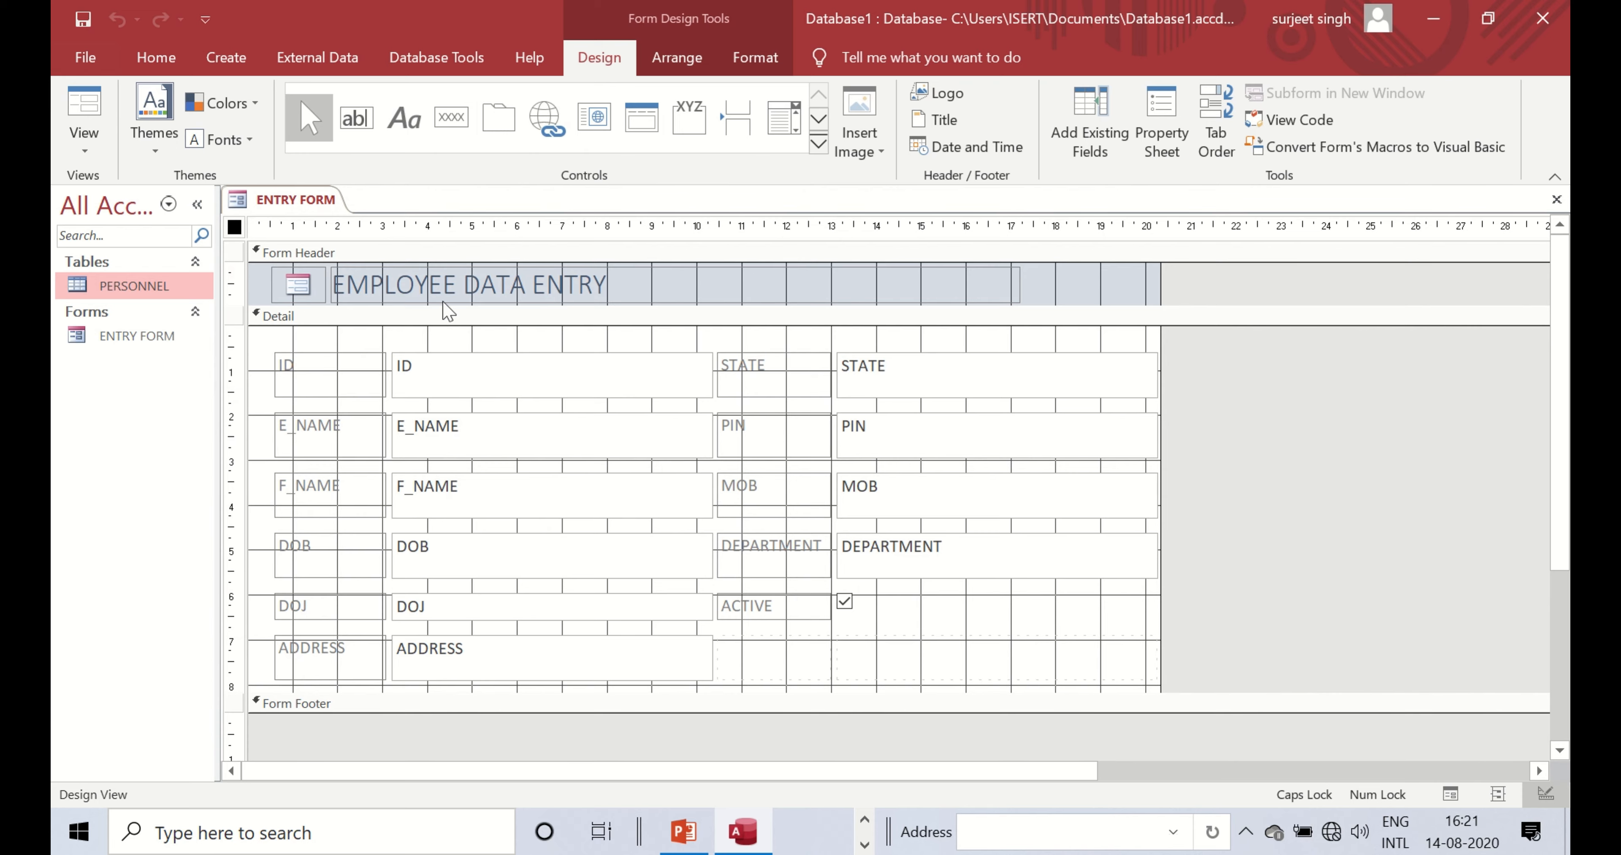
mouse_move(683, 11)
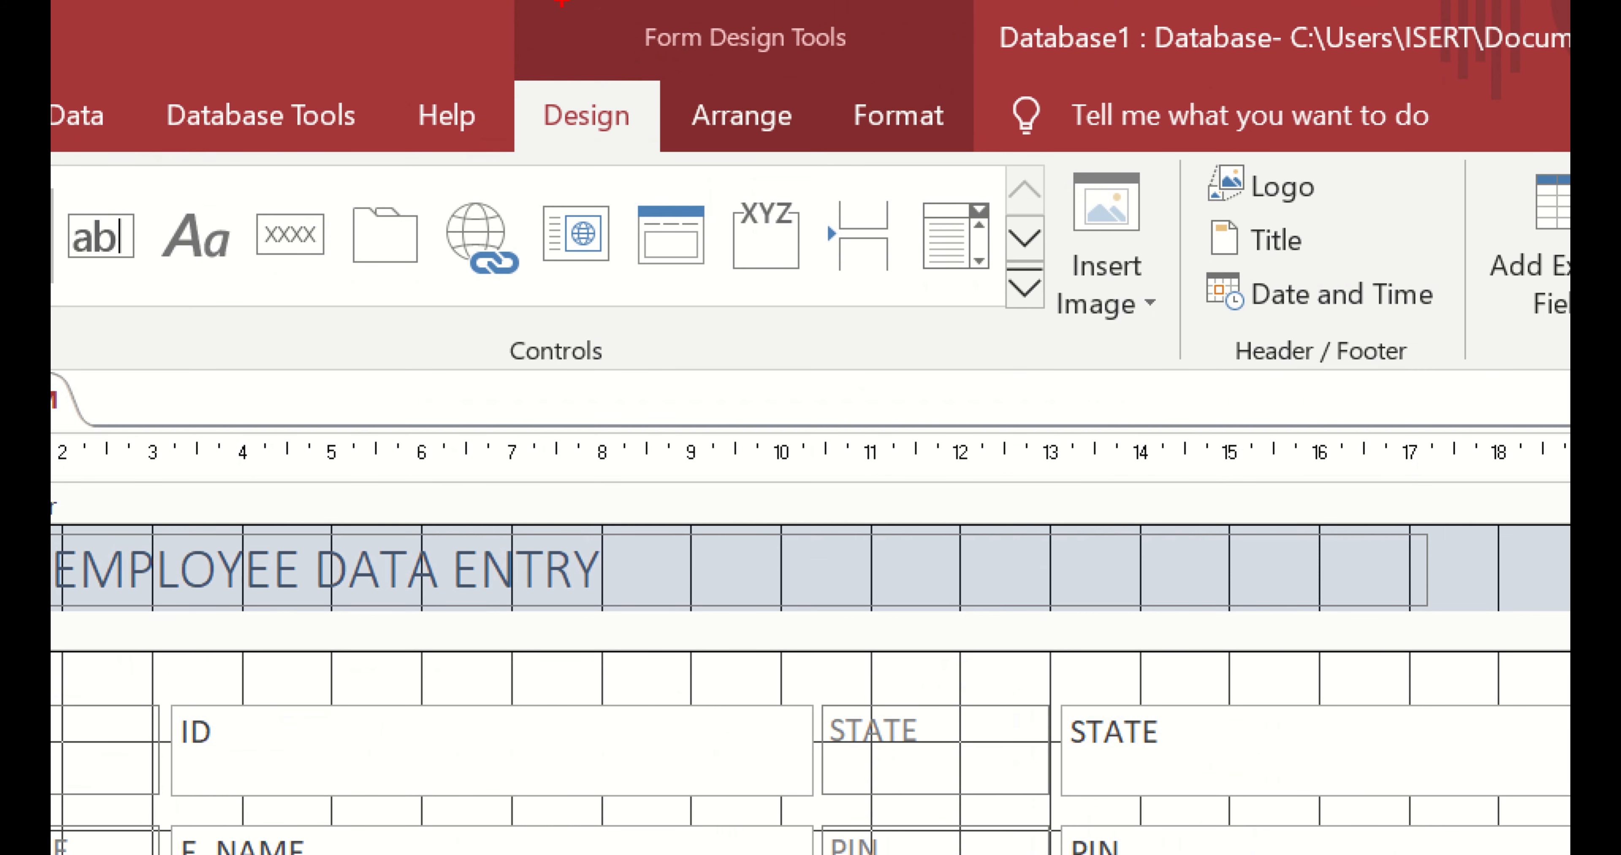
mouse_move(546, 1)
left_mouse_down()
mouse_move(568, 116)
mouse_move(958, 184)
left_mouse_up()
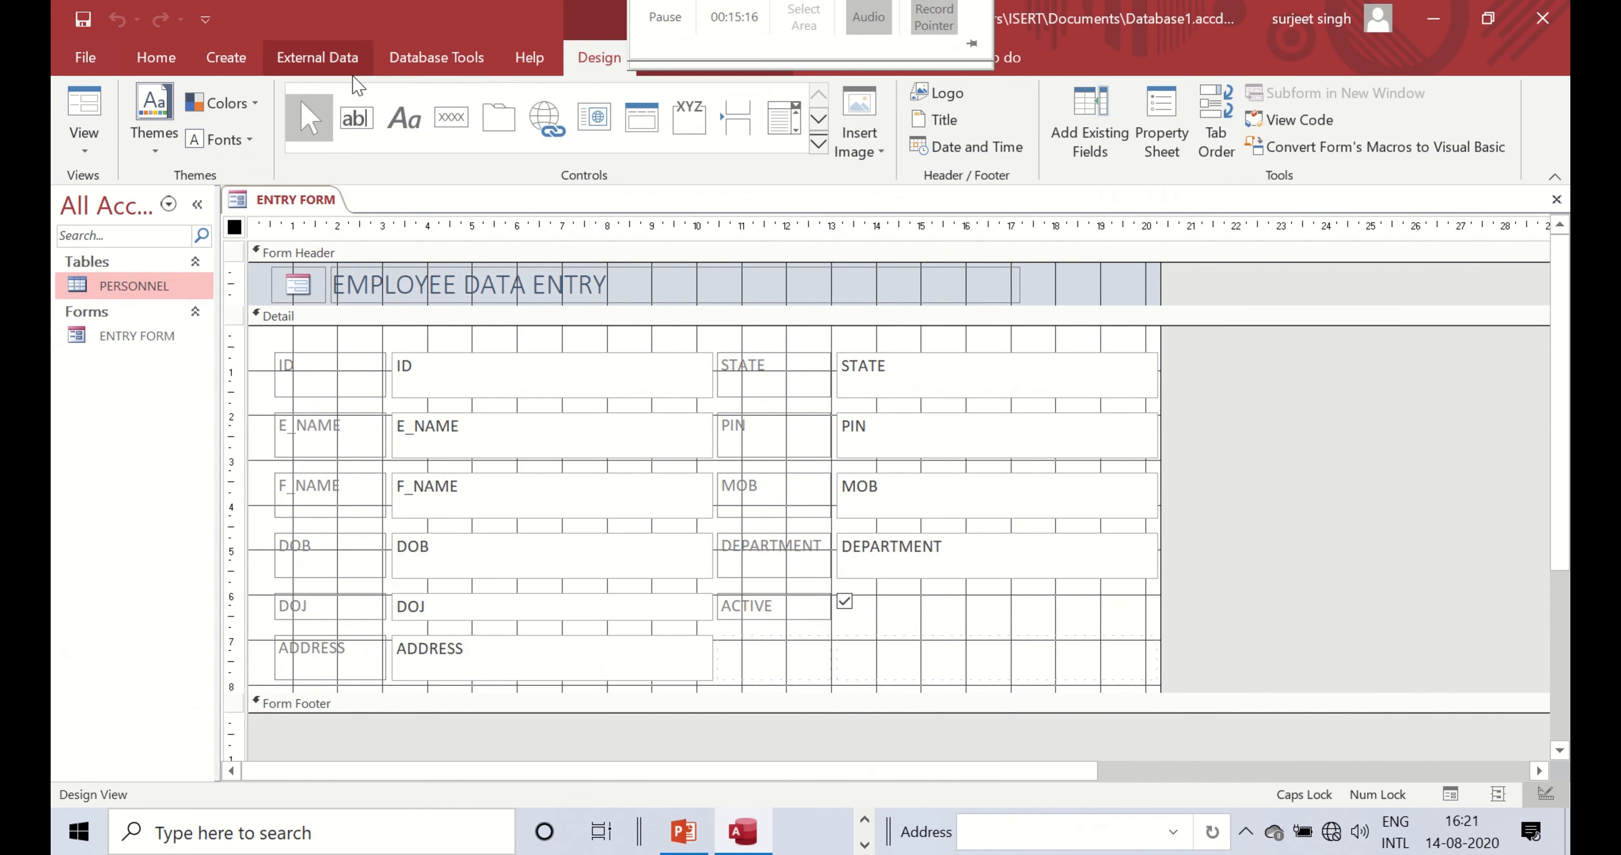
left_click(163, 138)
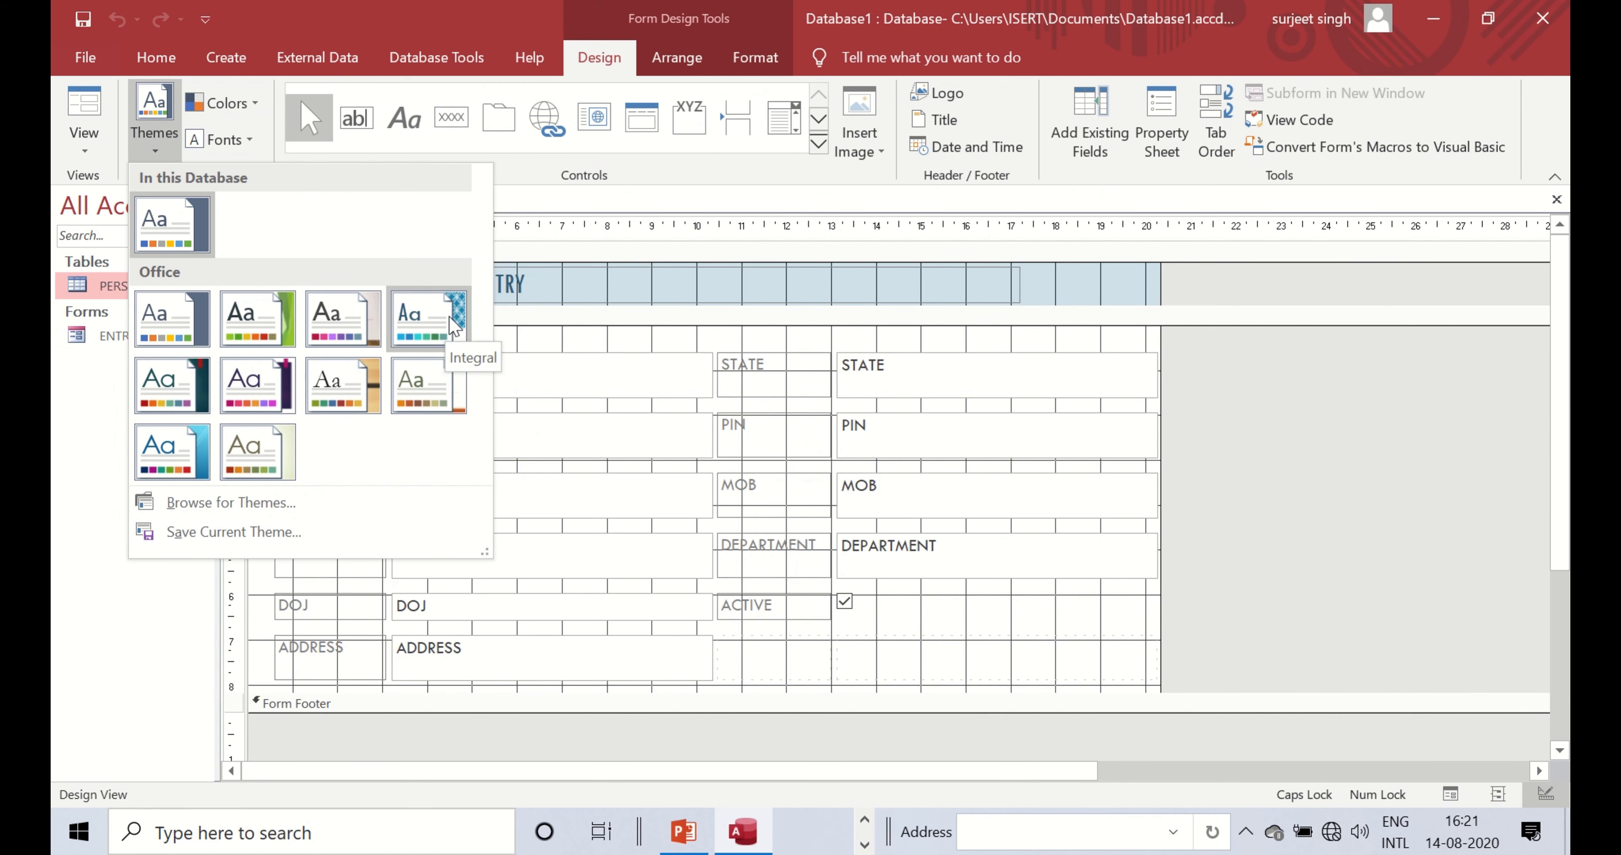
- Try the Organic theme and Yellow colours, then settle on a purple-header theme
left_click(367, 399)
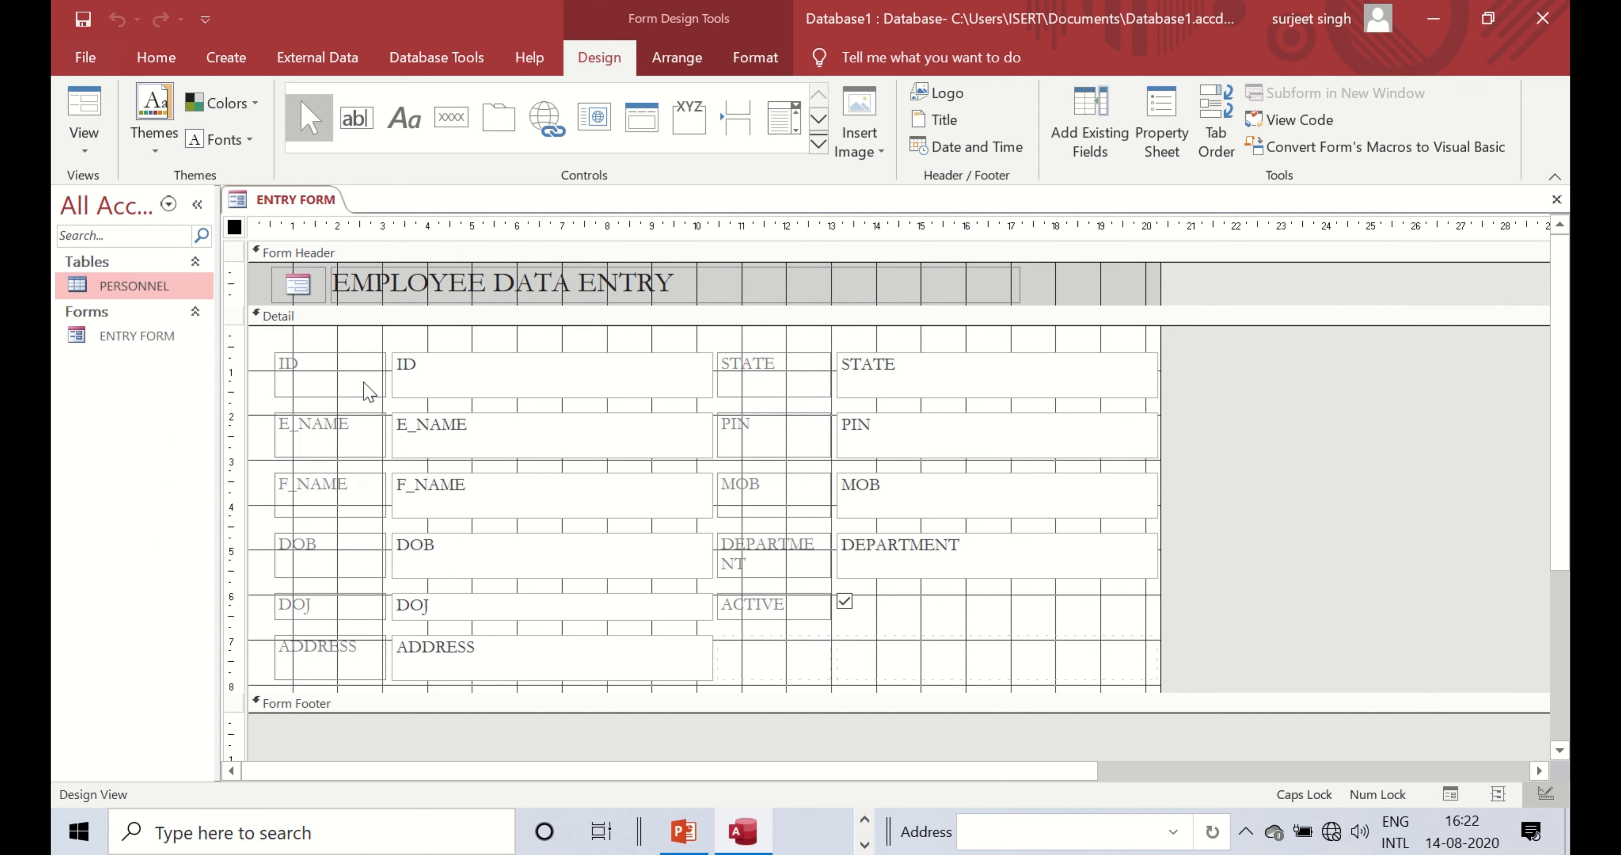
left_click(235, 111)
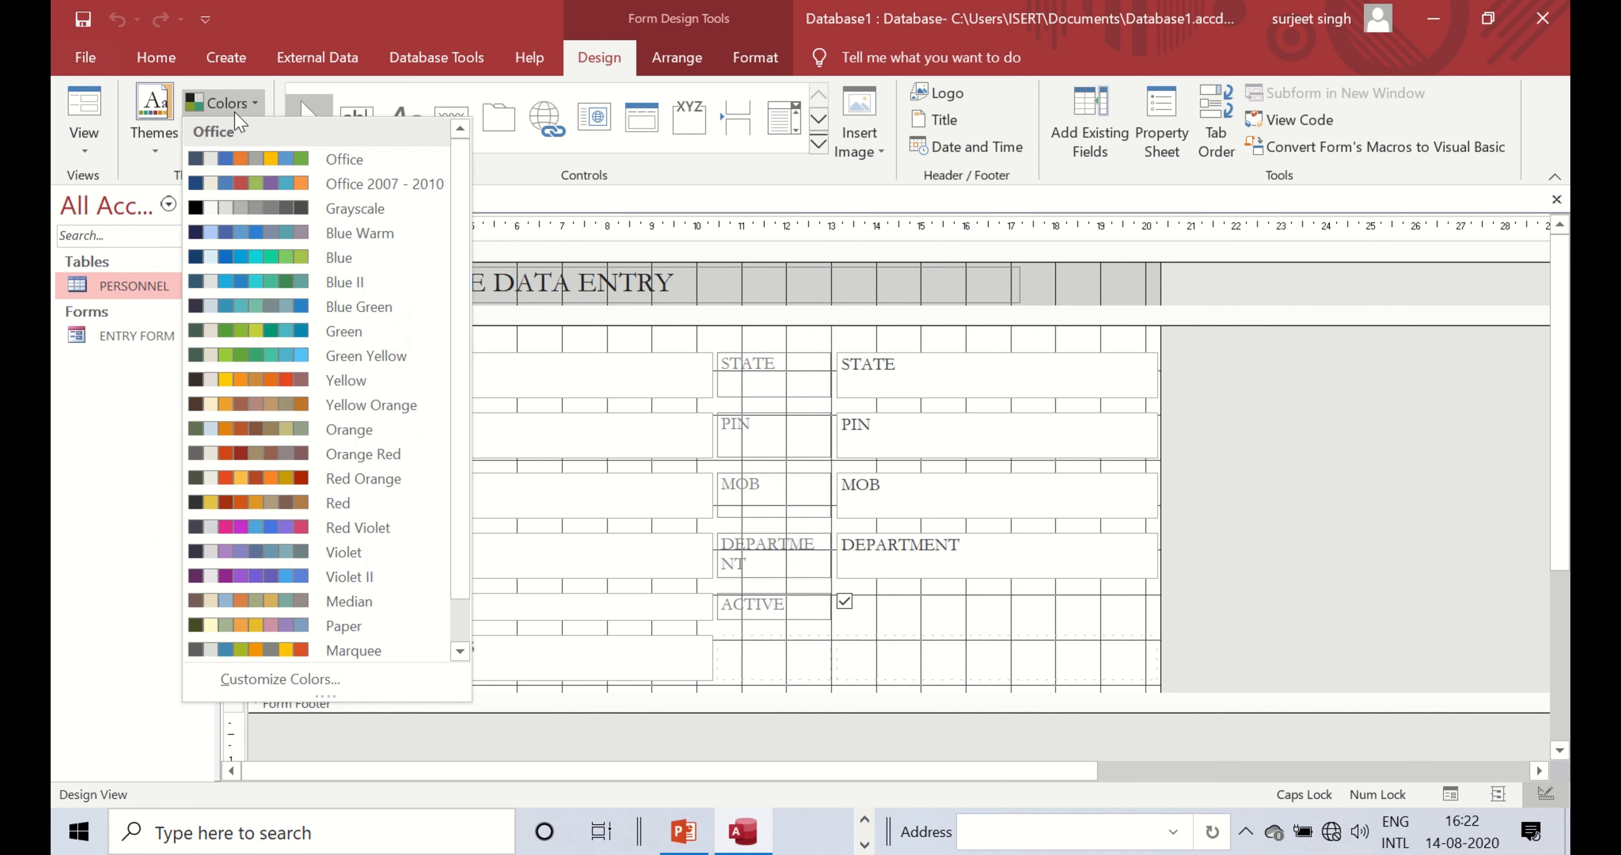
left_click(265, 381)
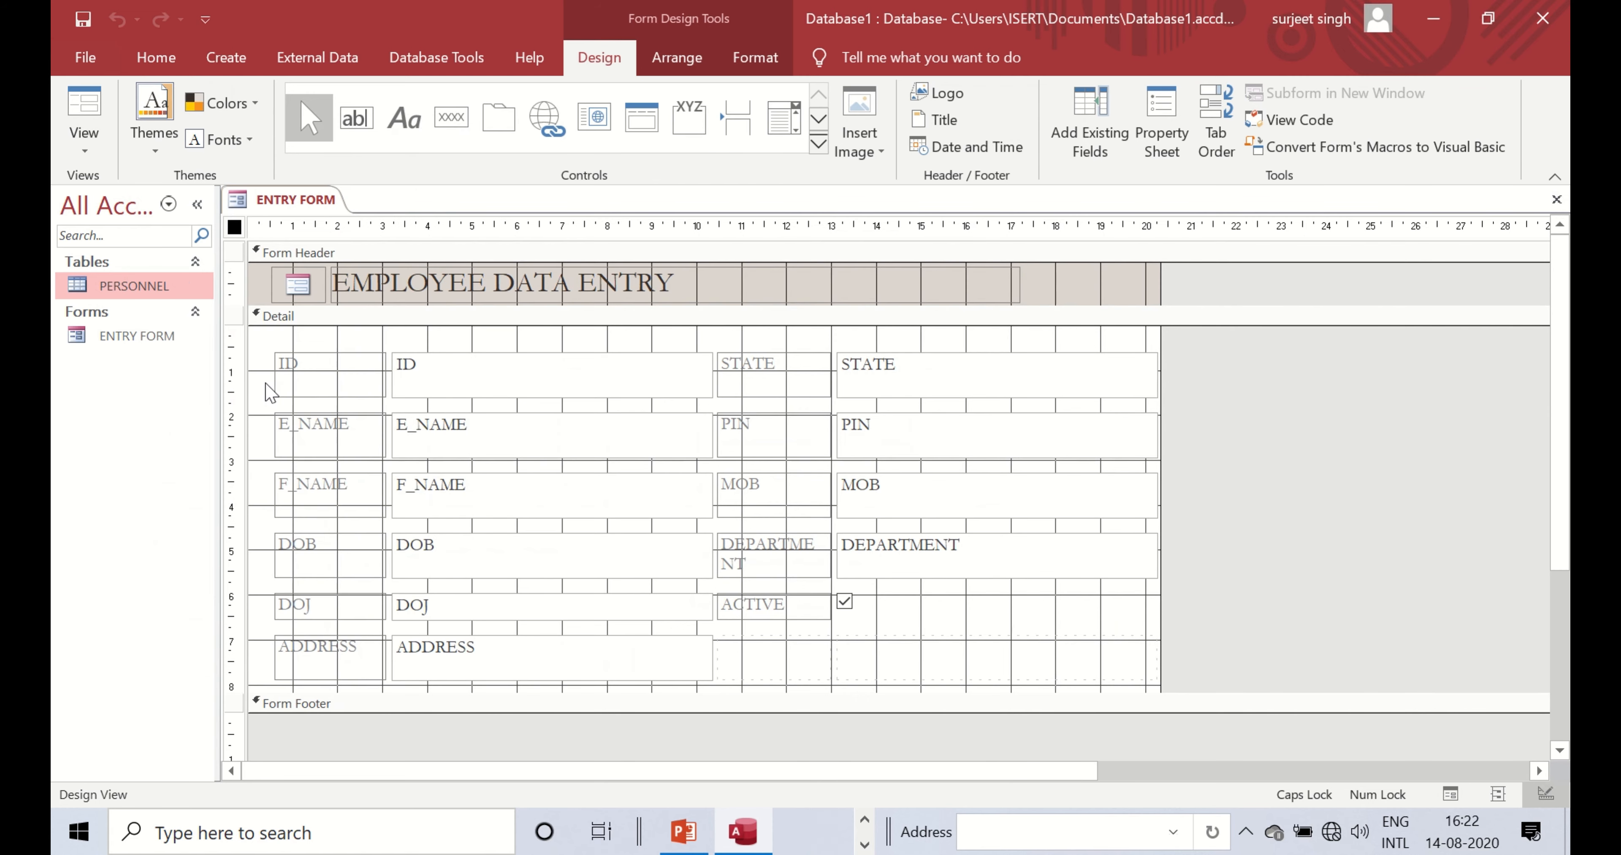
left_click(154, 119)
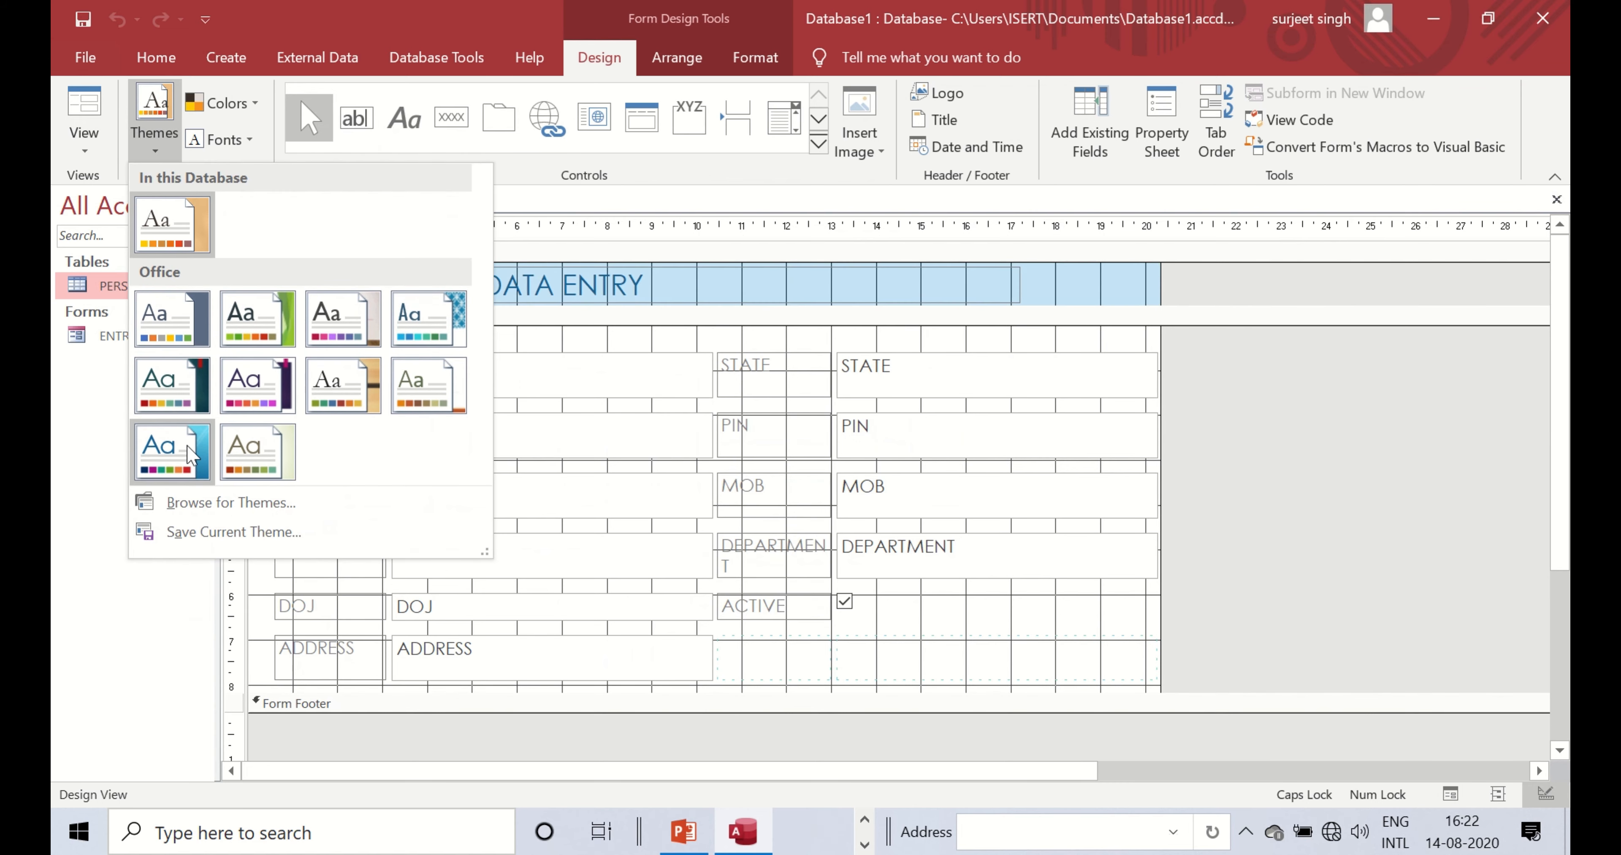
left_click(283, 399)
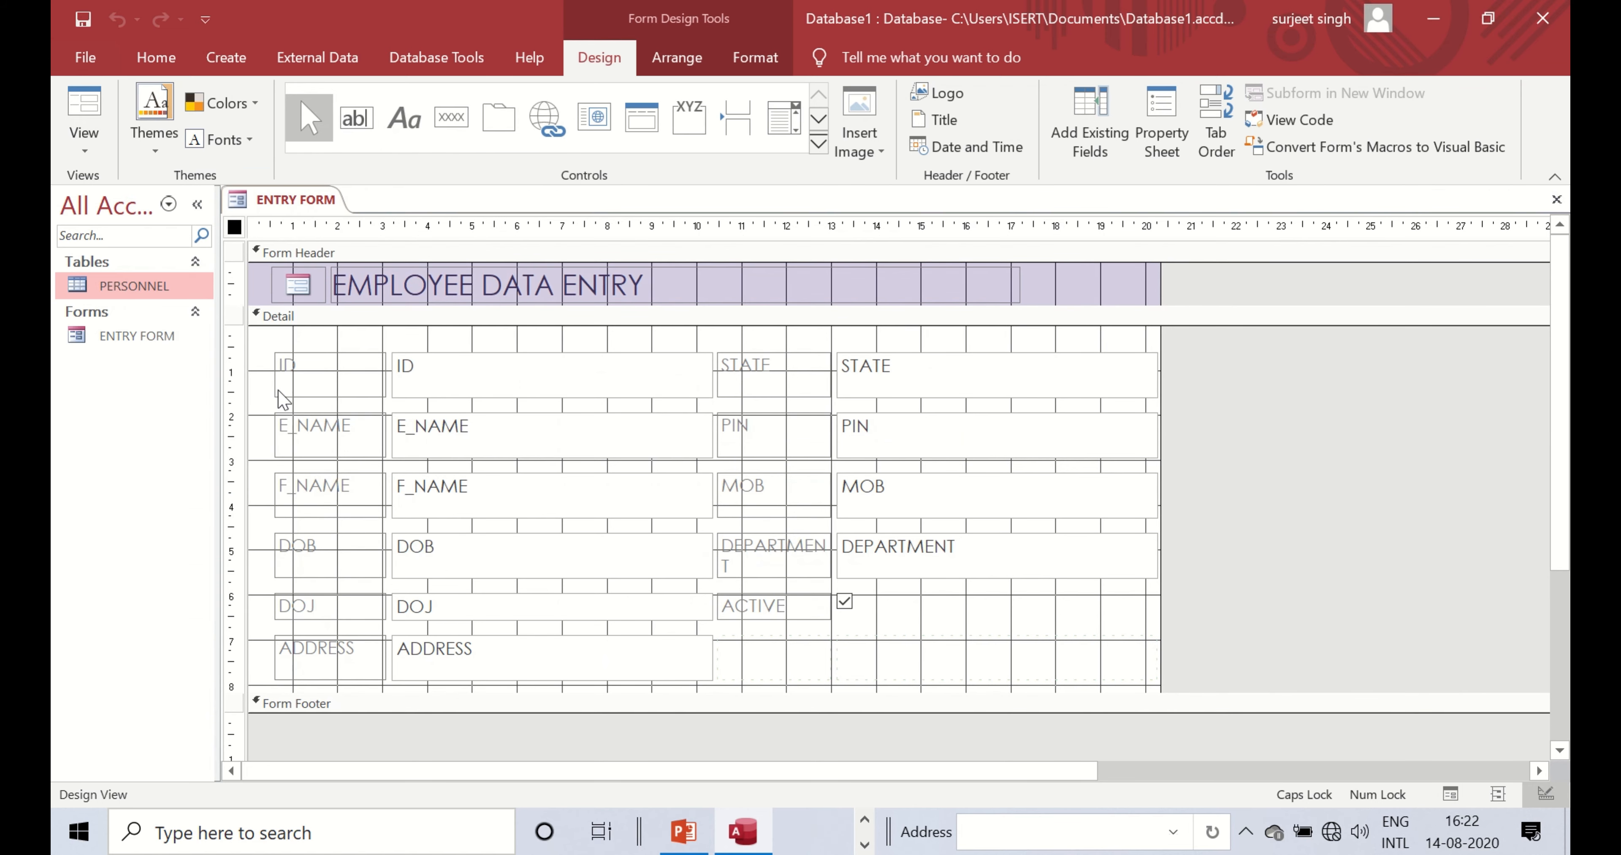
- Save and close the restyled ENTRY FORM, leaving it selected in the navigation pane
right_click(287, 198)
left_click(326, 213)
right_click(308, 201)
left_click(356, 270)
left_click(170, 341)
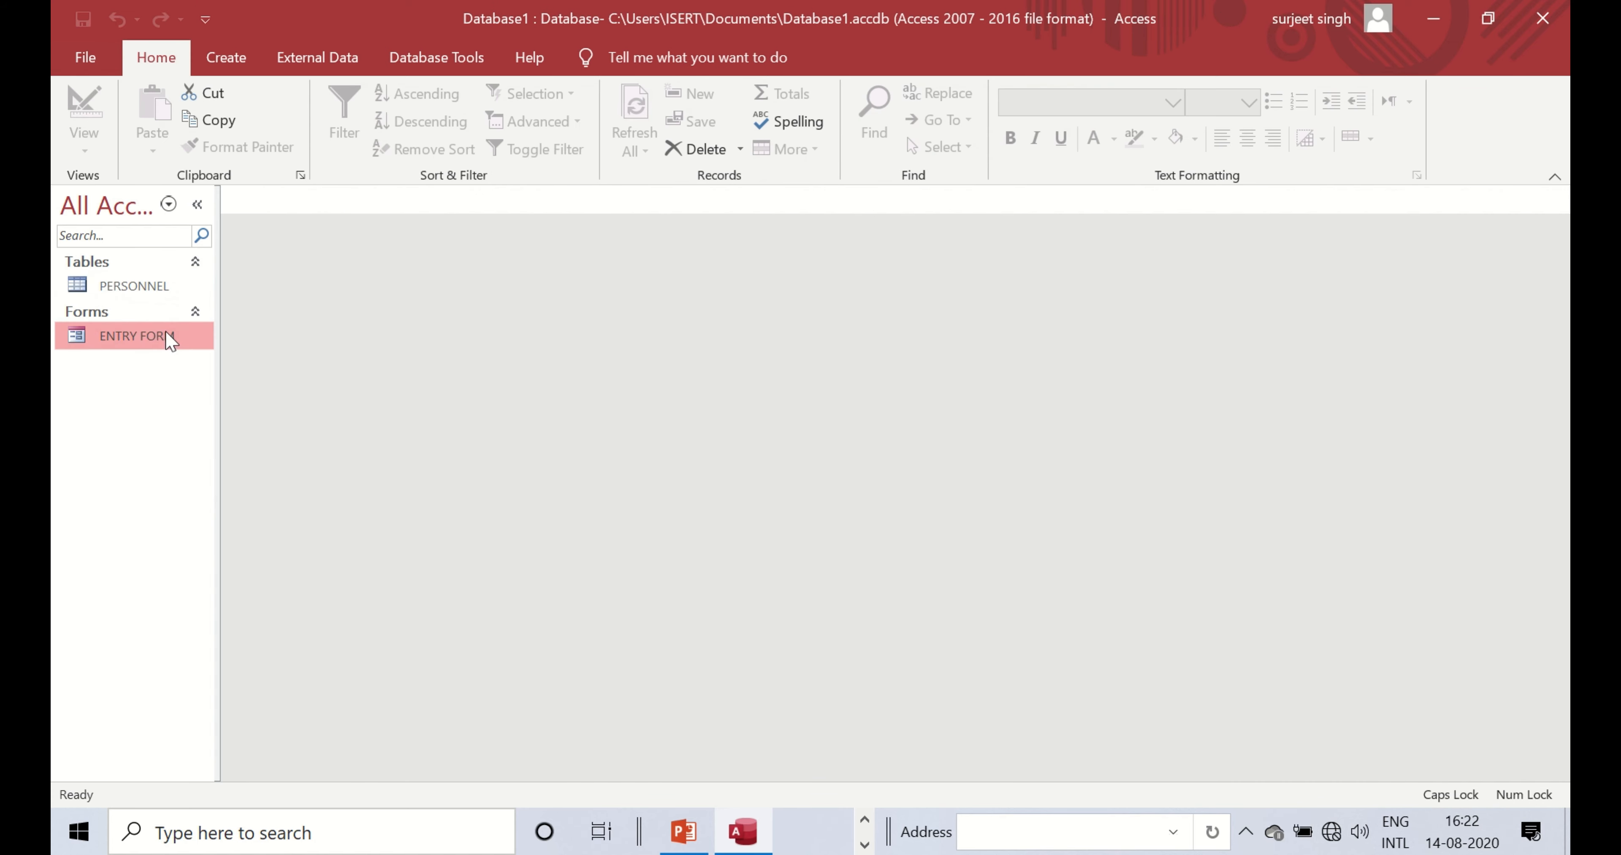
- Open ENTRY FORM to view the restyled record, then switch it back to Design View
double_click(169, 338)
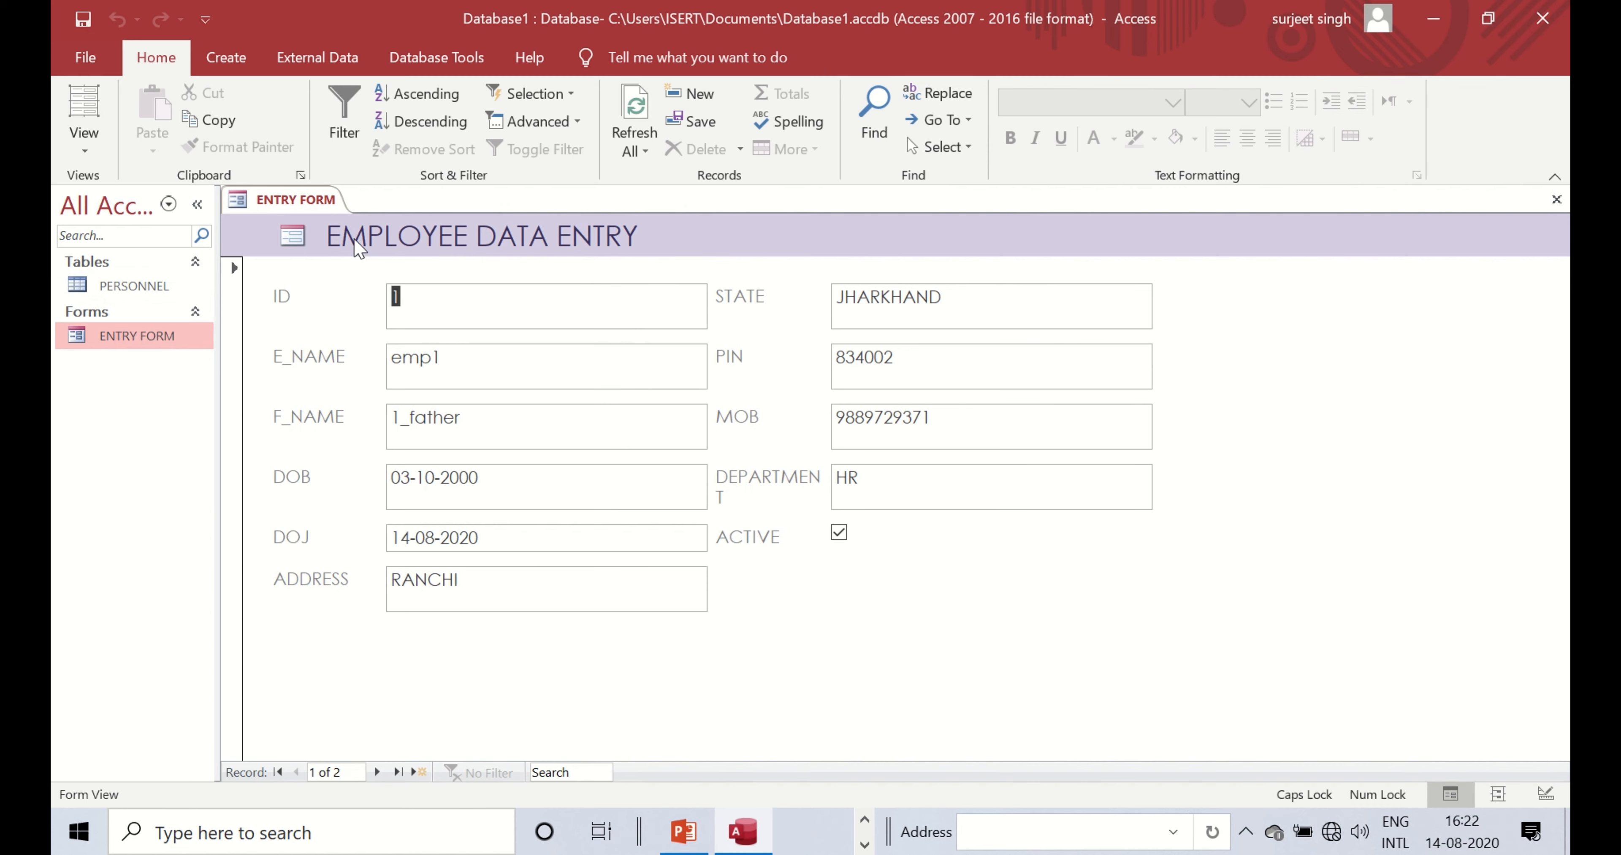
right_click(307, 200)
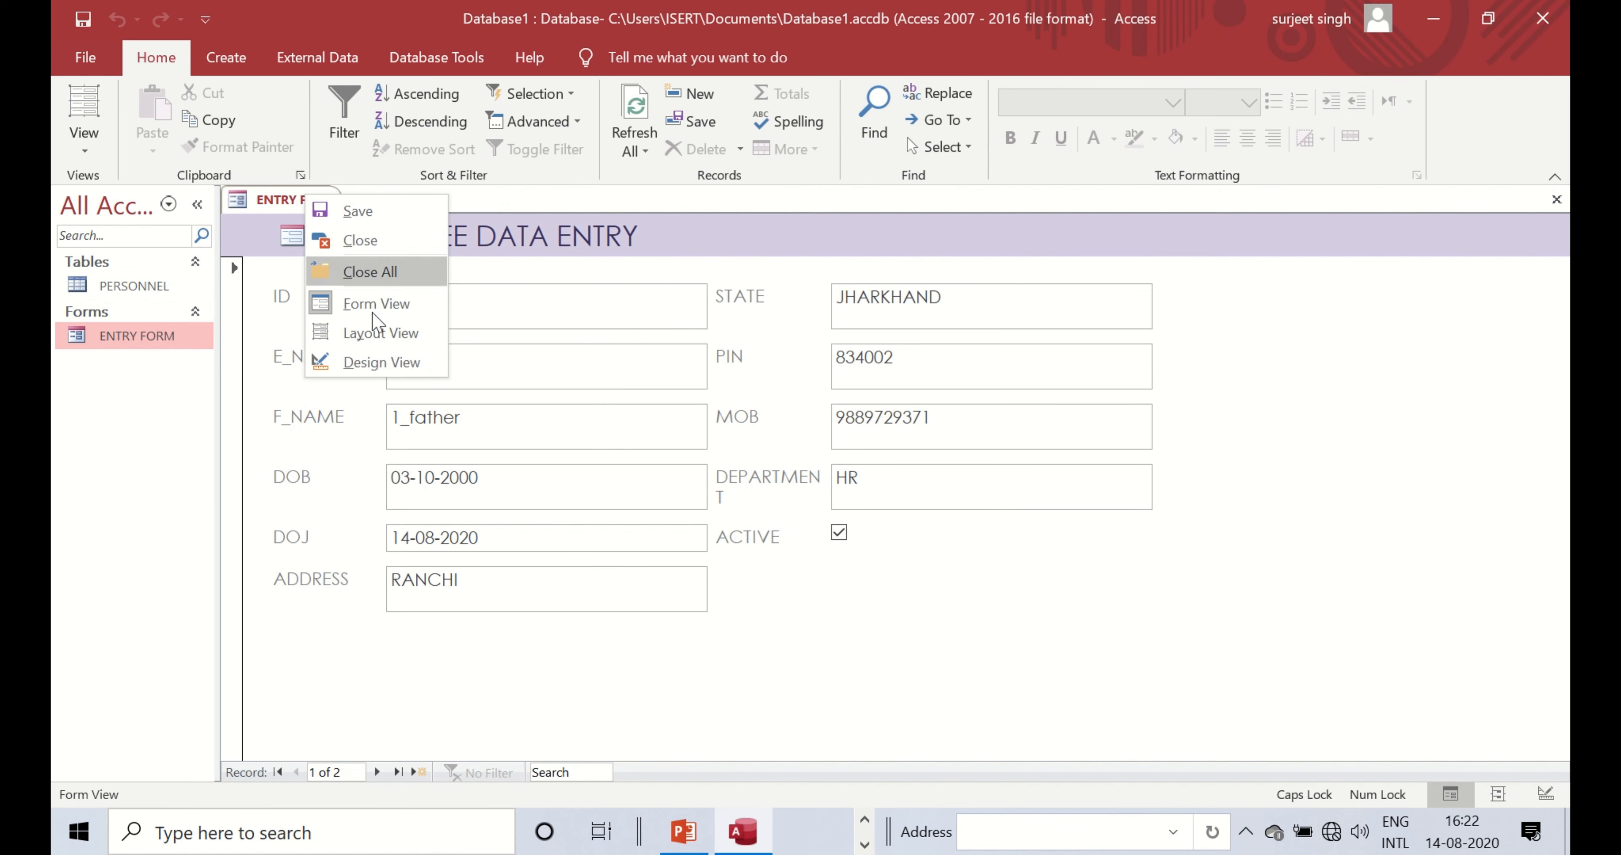
left_click(377, 364)
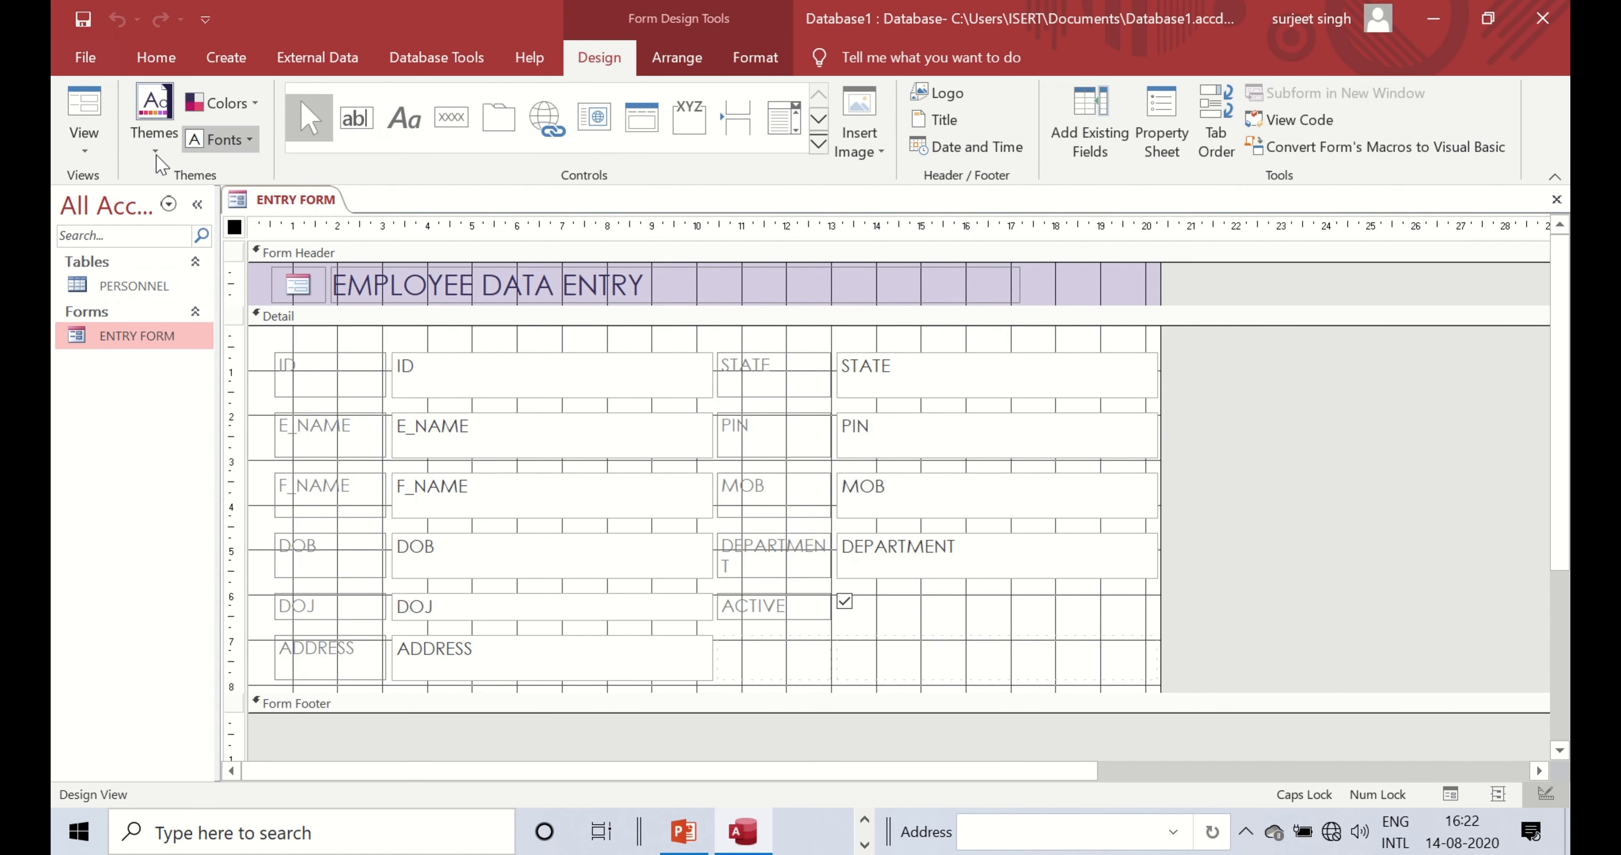
left_click(84, 140)
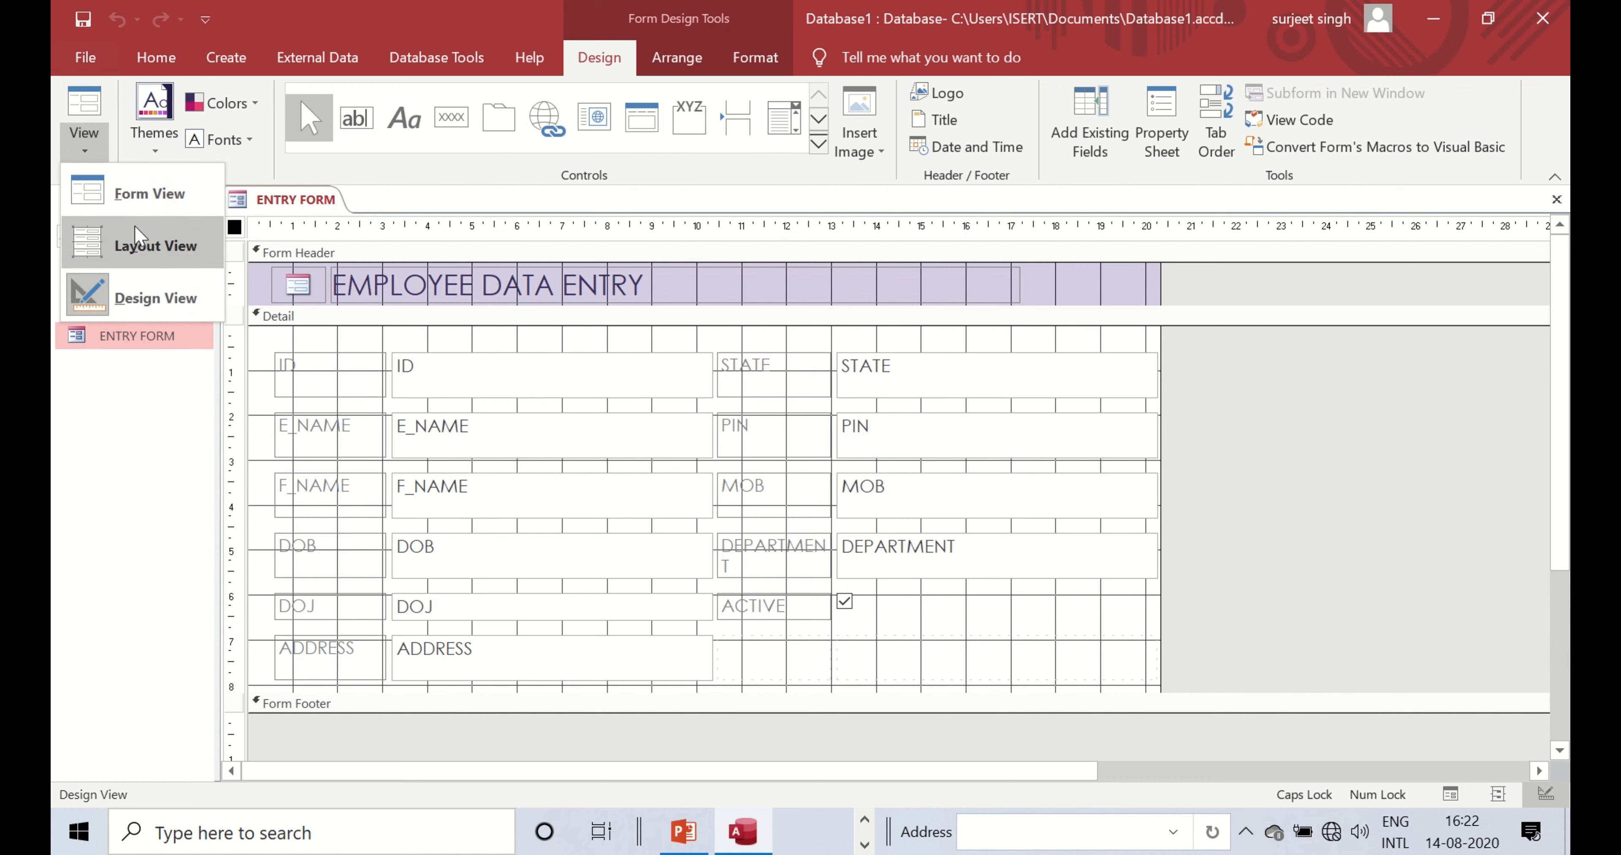
left_click(259, 158)
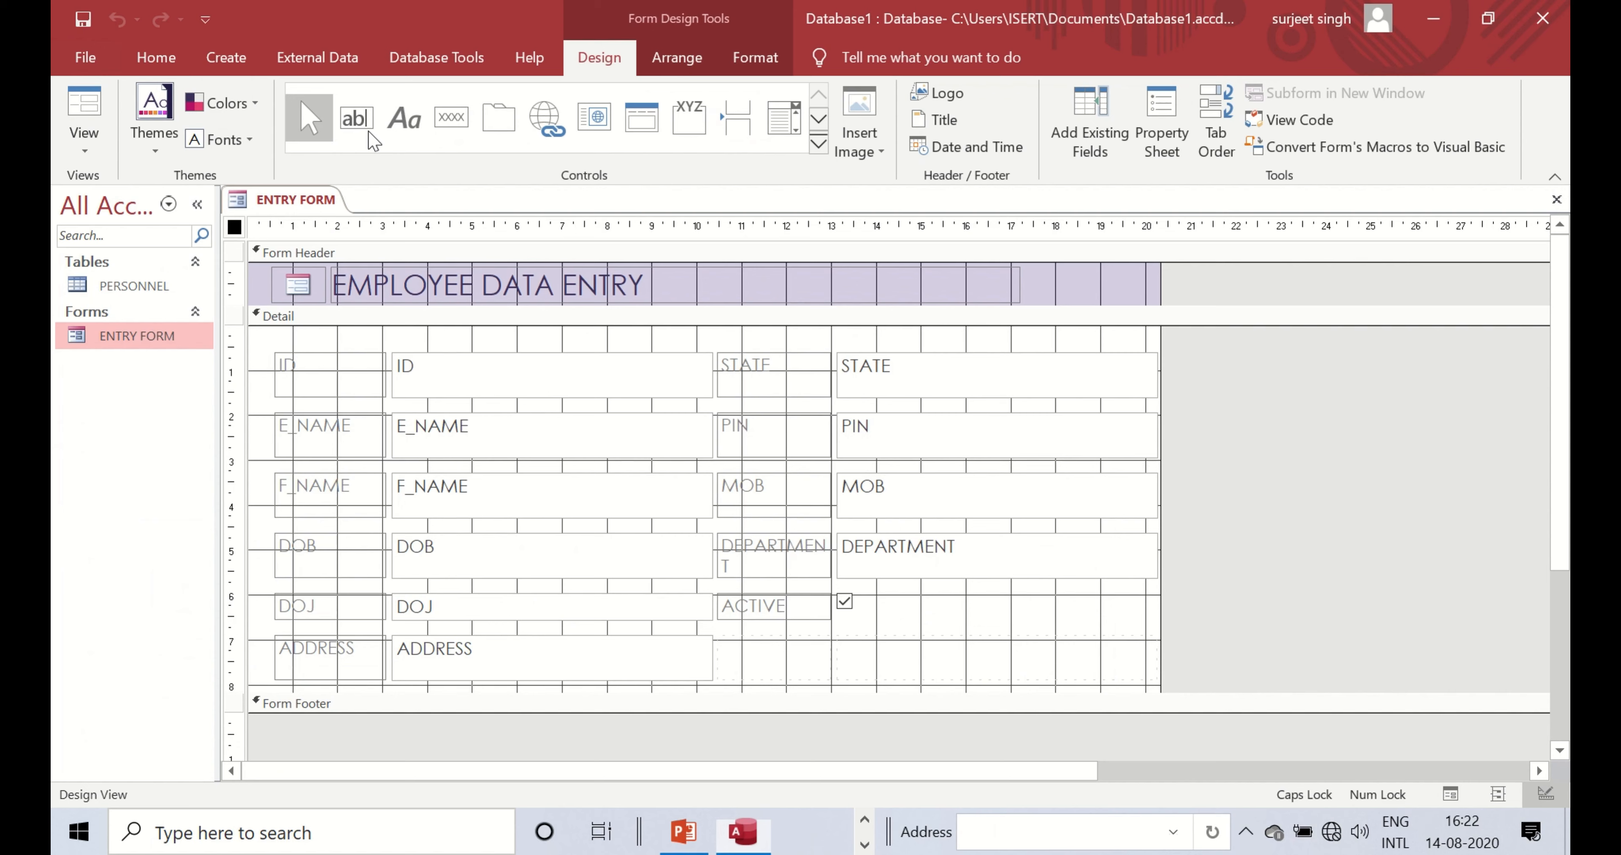
- Pick the Text Box control from the Controls group, then cancel it with Escape
left_click(370, 135)
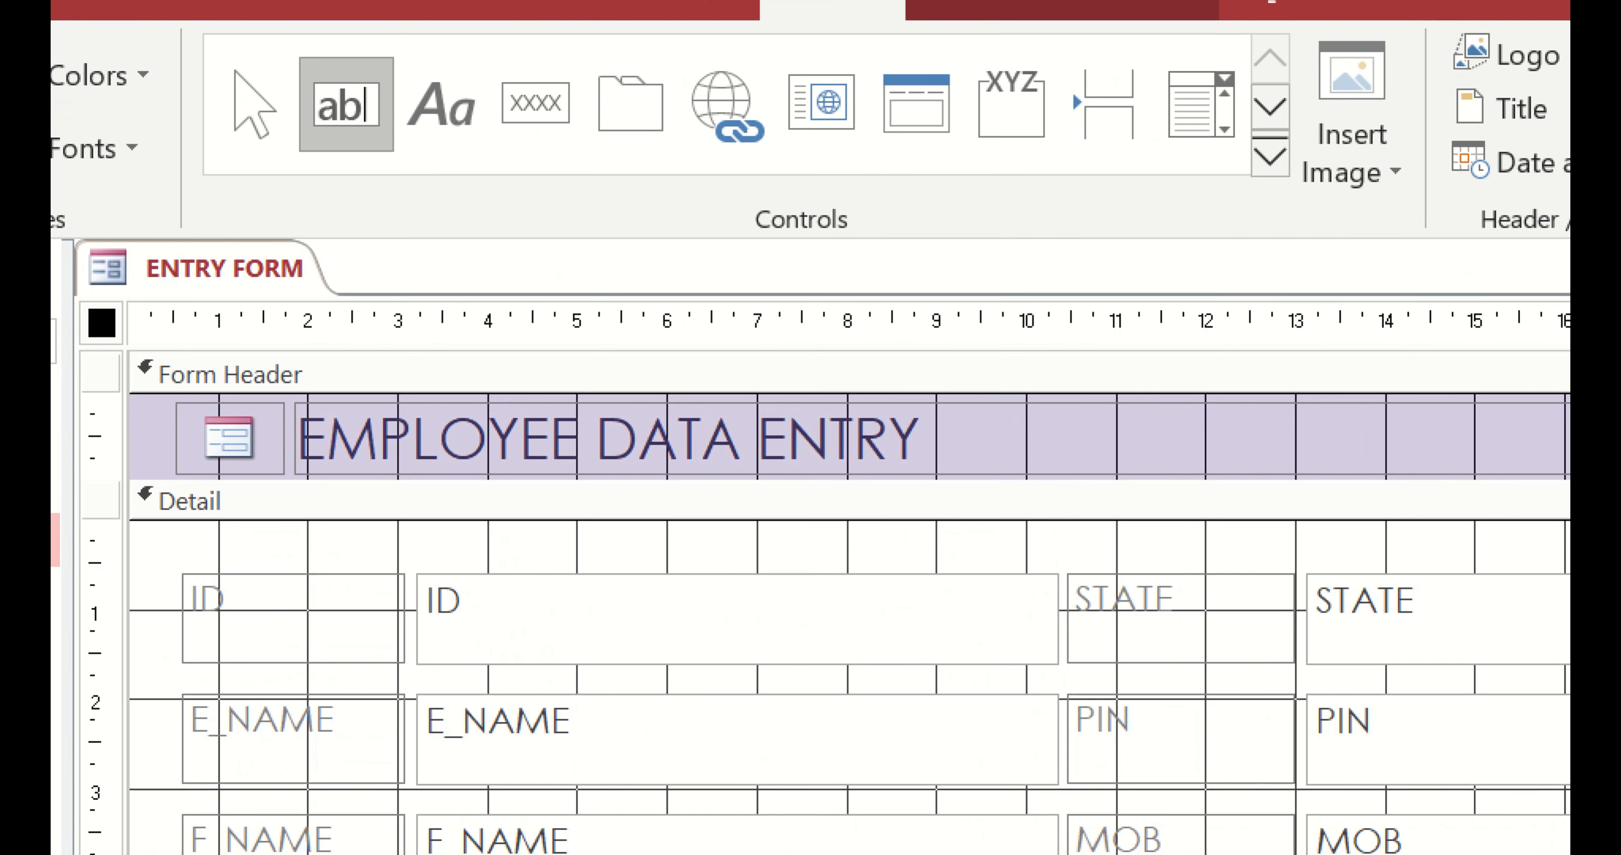
left_click_drag(289, 23, 391, 177)
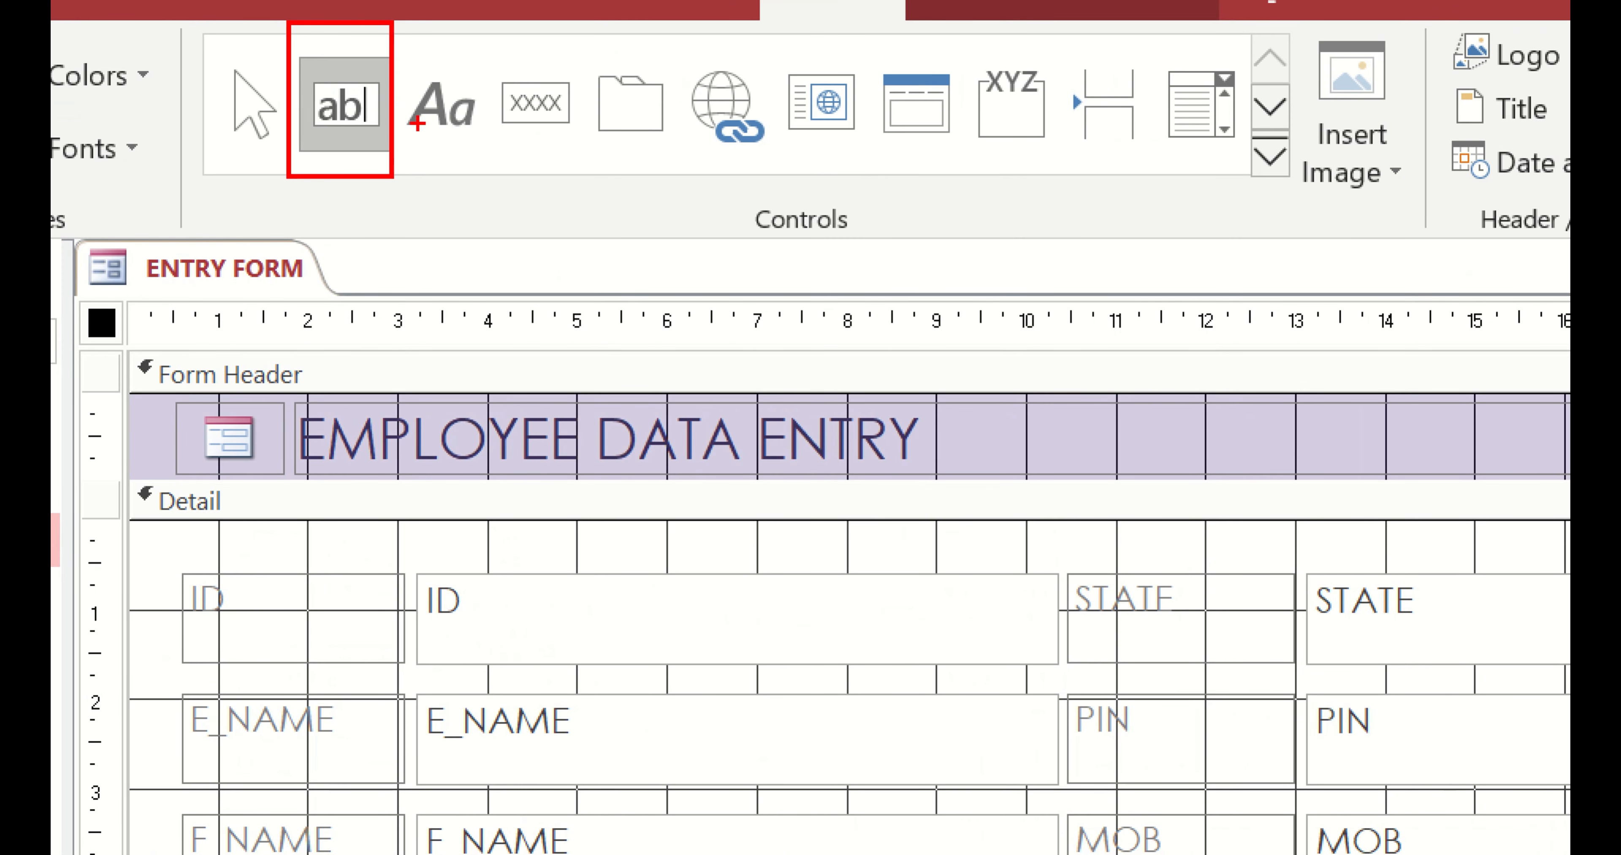
left_click_drag(420, 45, 467, 169)
left_click_drag(510, 43, 571, 173)
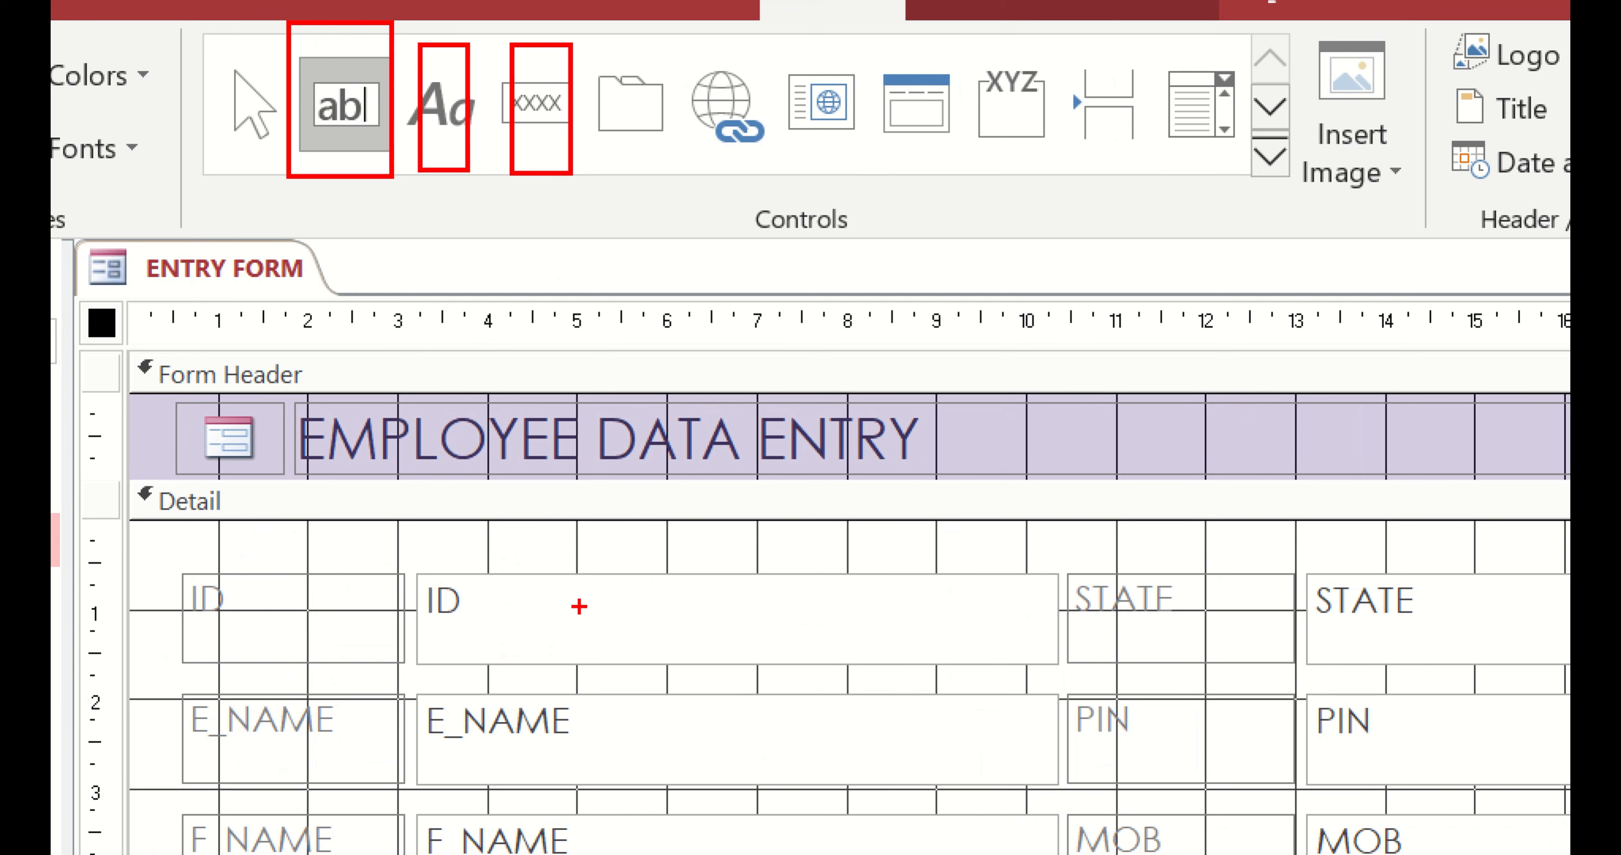
mouse_move(596, 720)
left_mouse_down()
mouse_move(385, 747)
mouse_move(980, 709)
mouse_move(416, 727)
mouse_move(966, 773)
mouse_move(837, 694)
left_mouse_up()
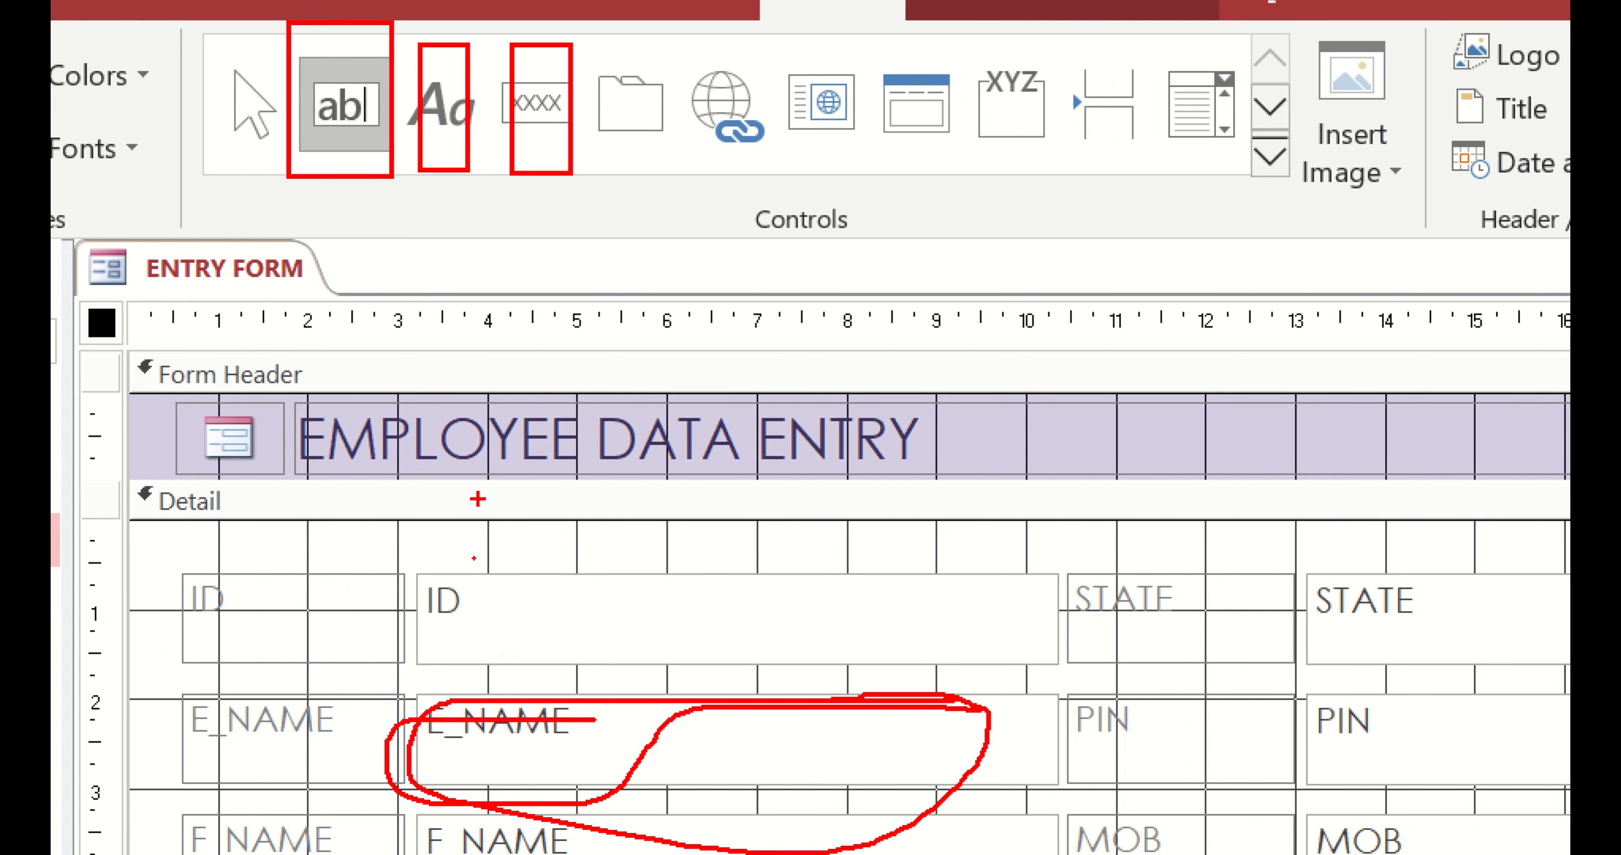
mouse_move(528, 374)
left_mouse_down()
mouse_move(235, 410)
mouse_move(950, 458)
mouse_move(538, 417)
left_mouse_up()
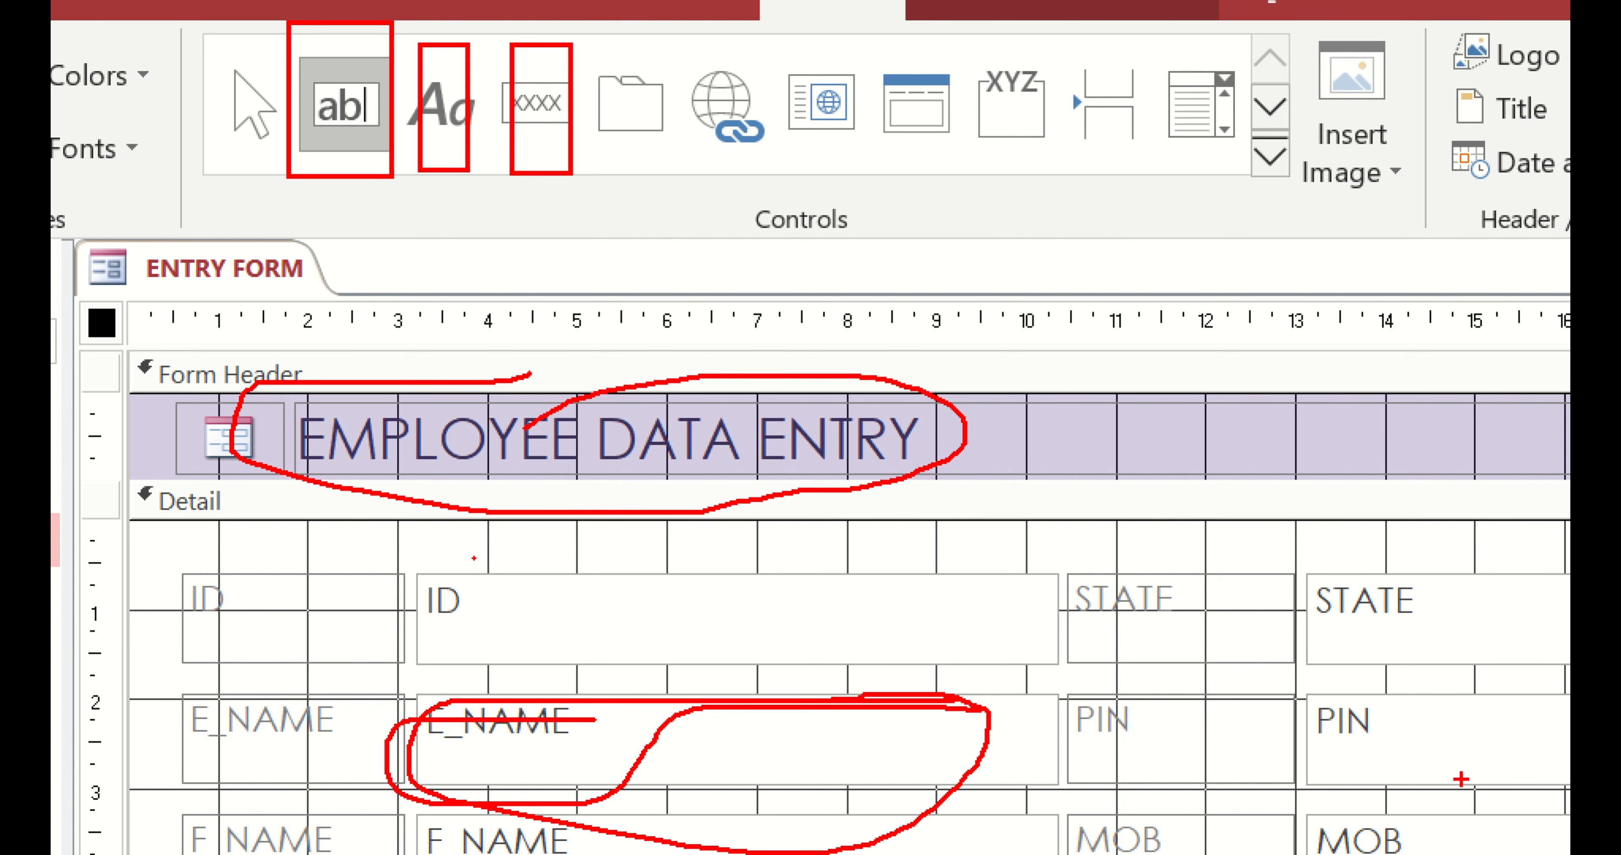
key("Escape")
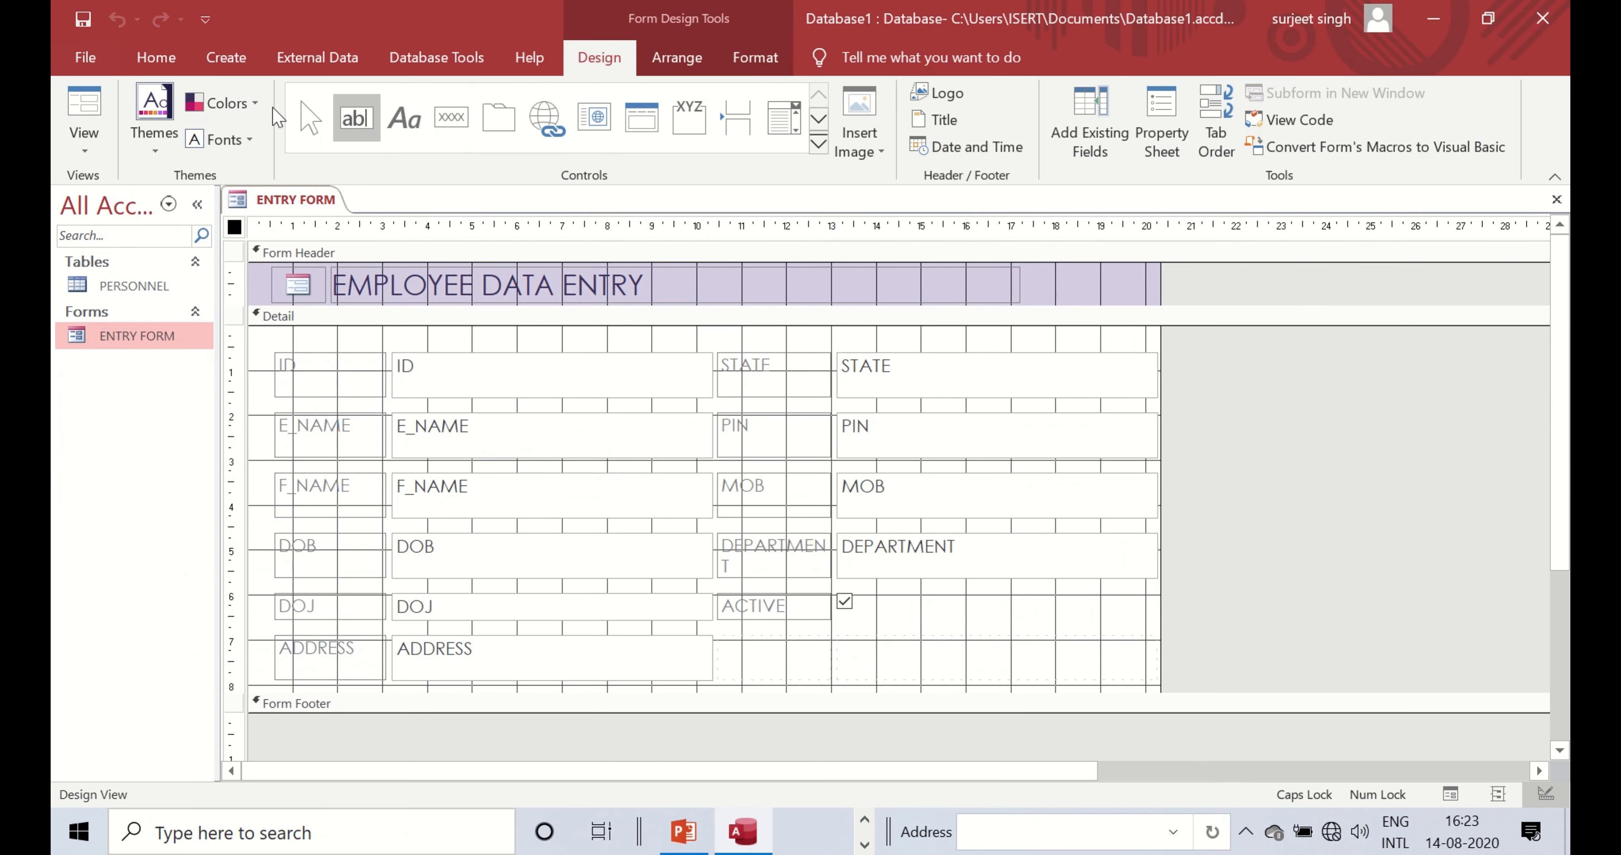
- Place a new command button in the empty space right of the ADDRESS field
left_click(416, 120)
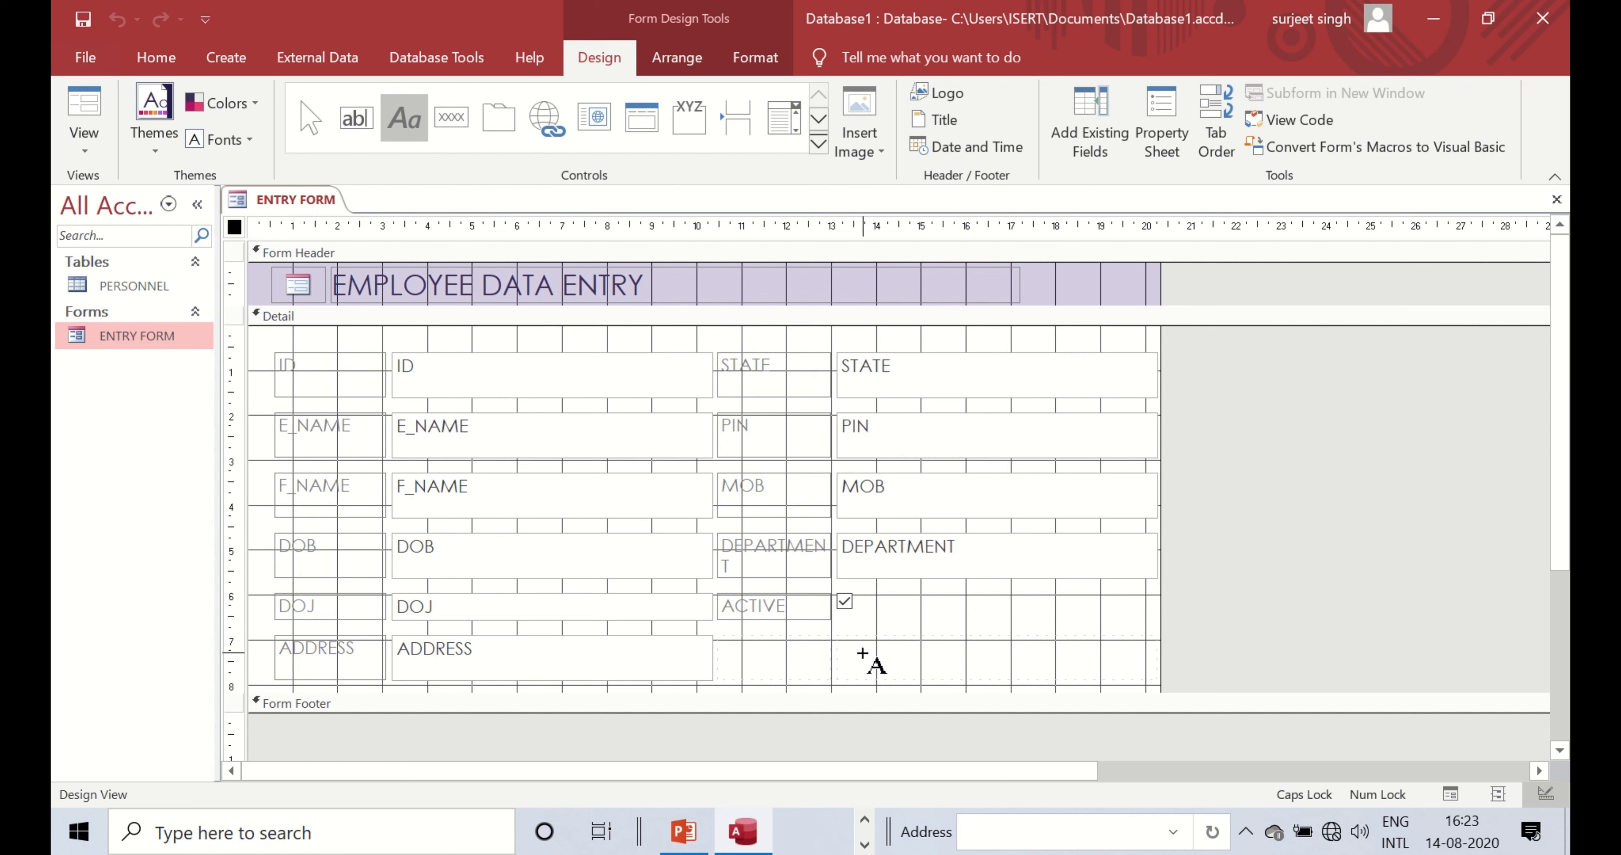
key("Escape")
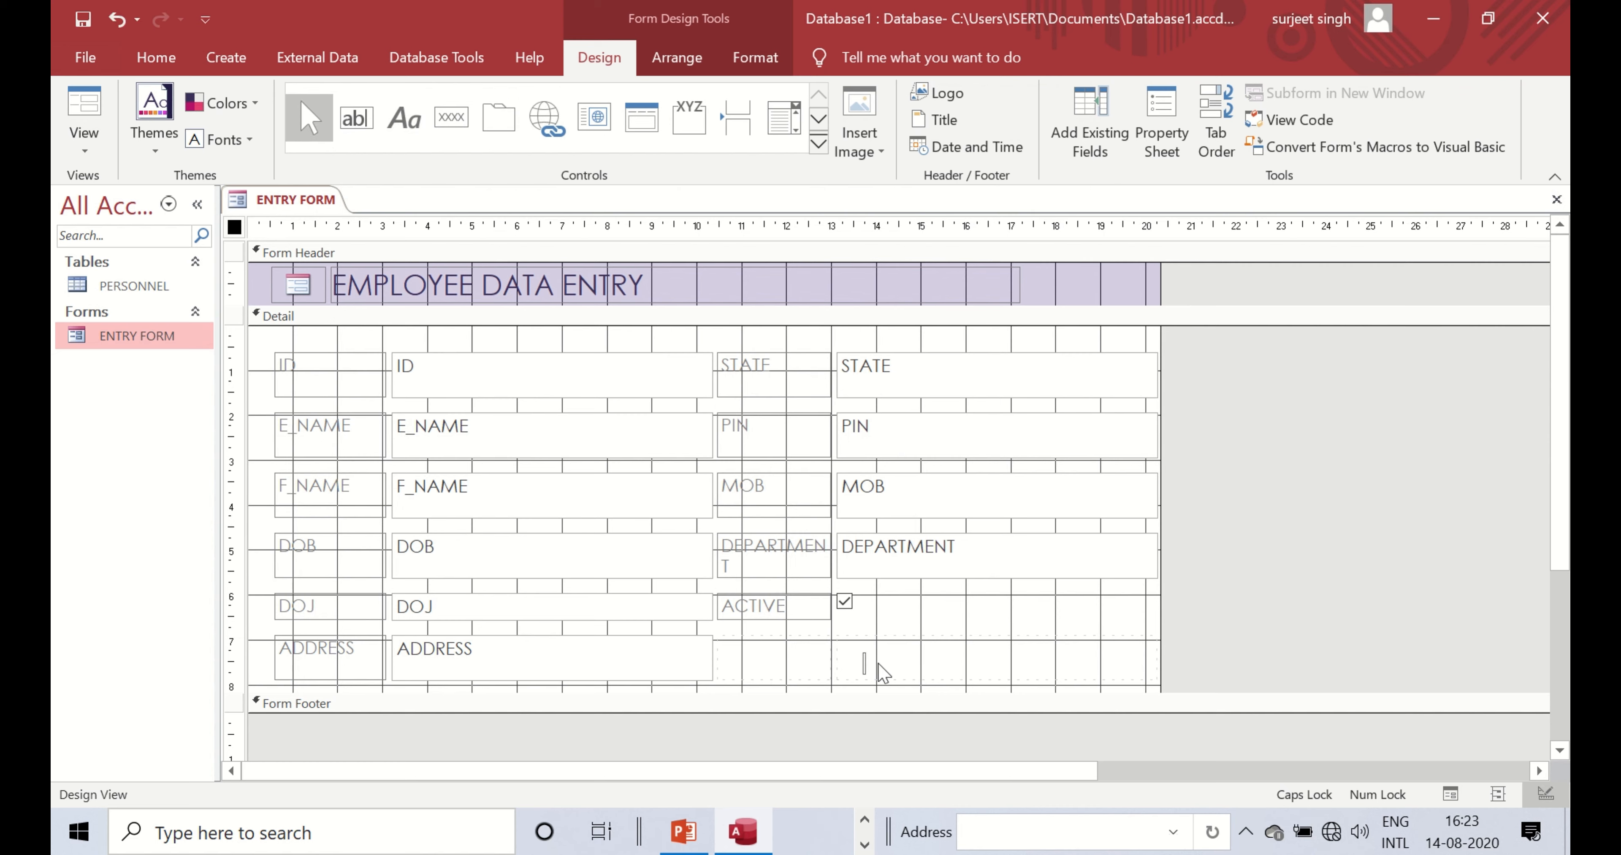
left_click(469, 117)
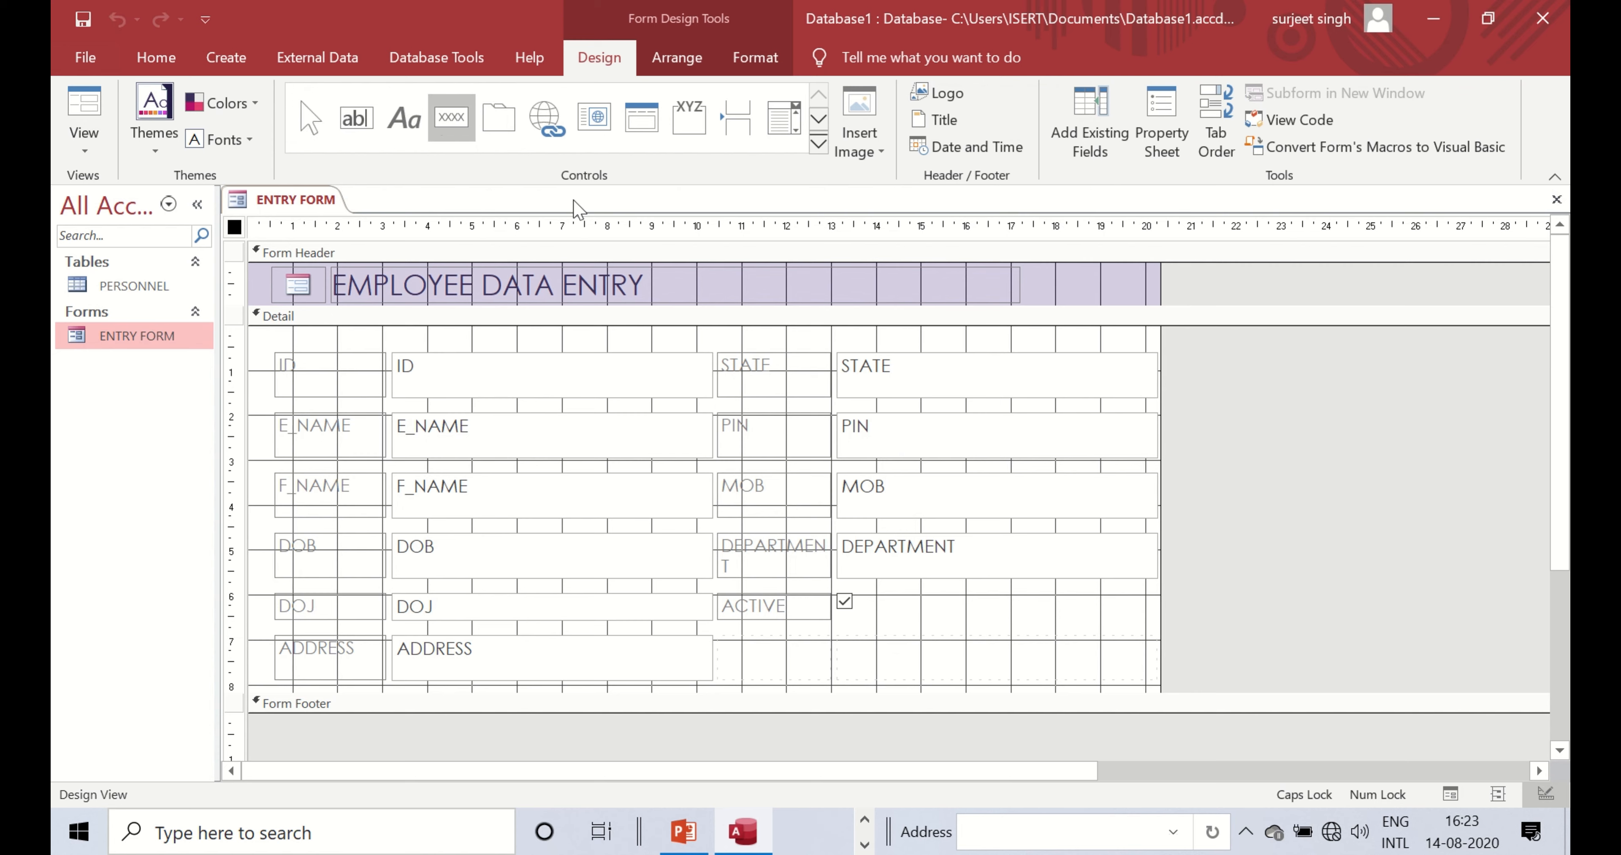
left_click(885, 630)
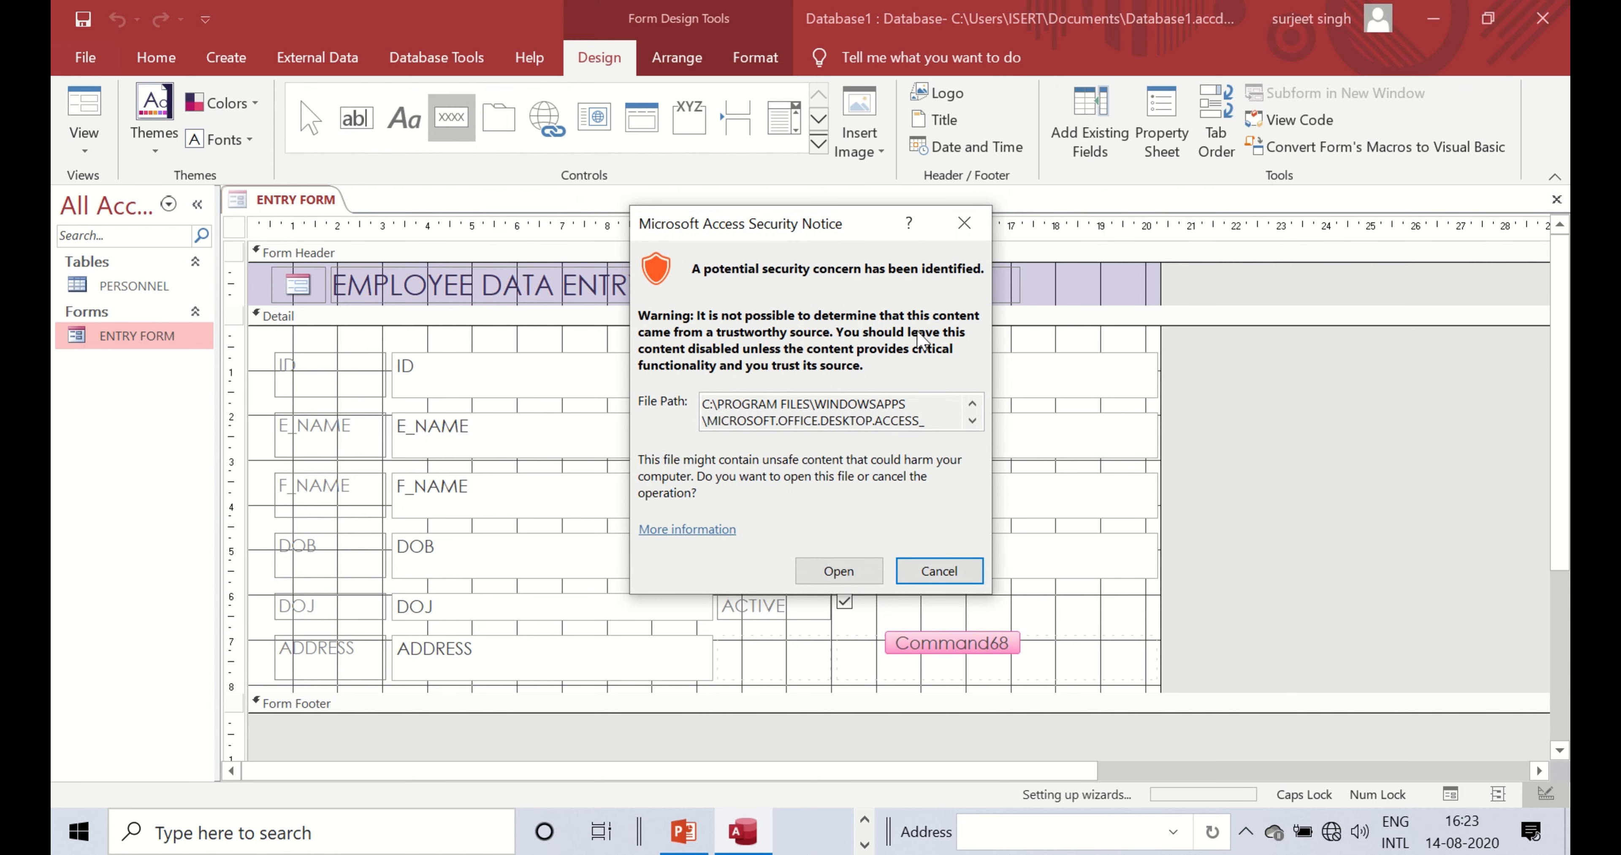
- Run the Command Button Wizard and set the button's action to Record Operations > Save Record
left_click(840, 572)
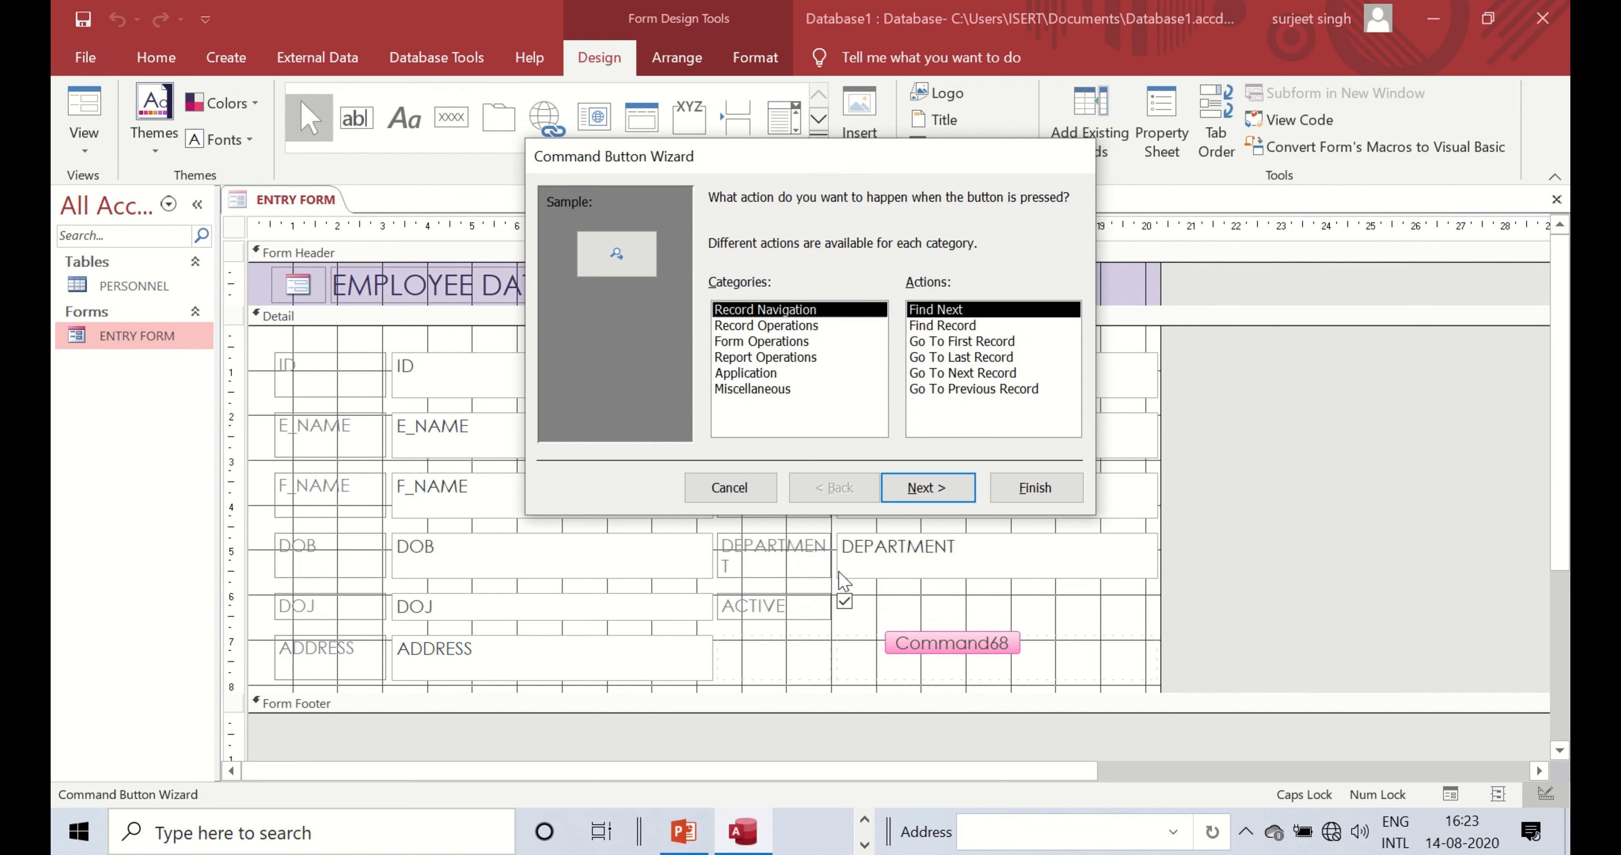
left_click_drag(740, 159, 734, 160)
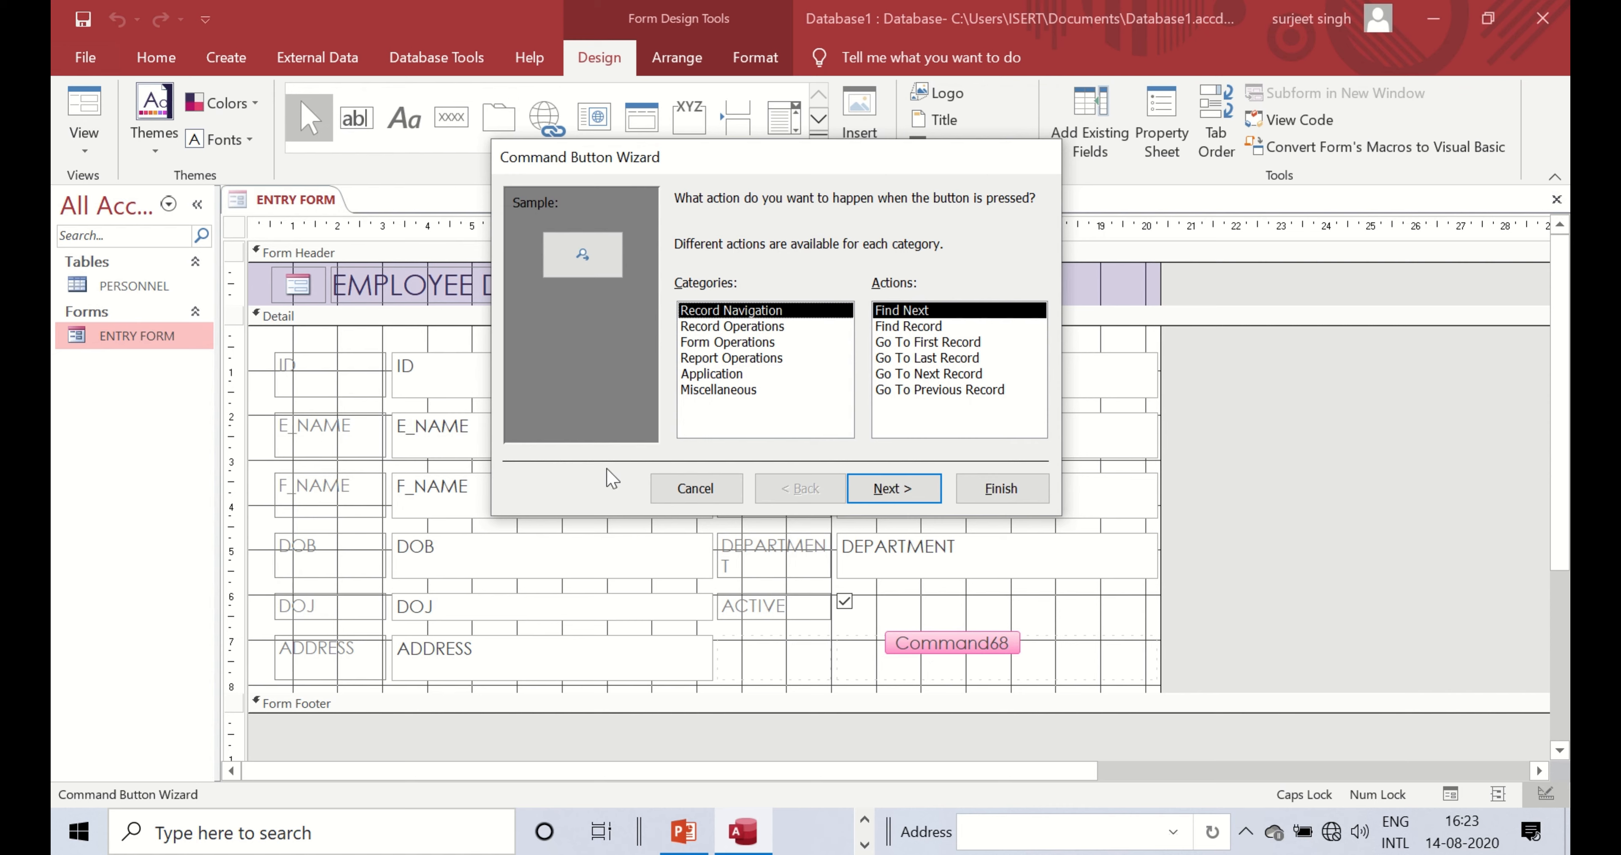
left_click(774, 328)
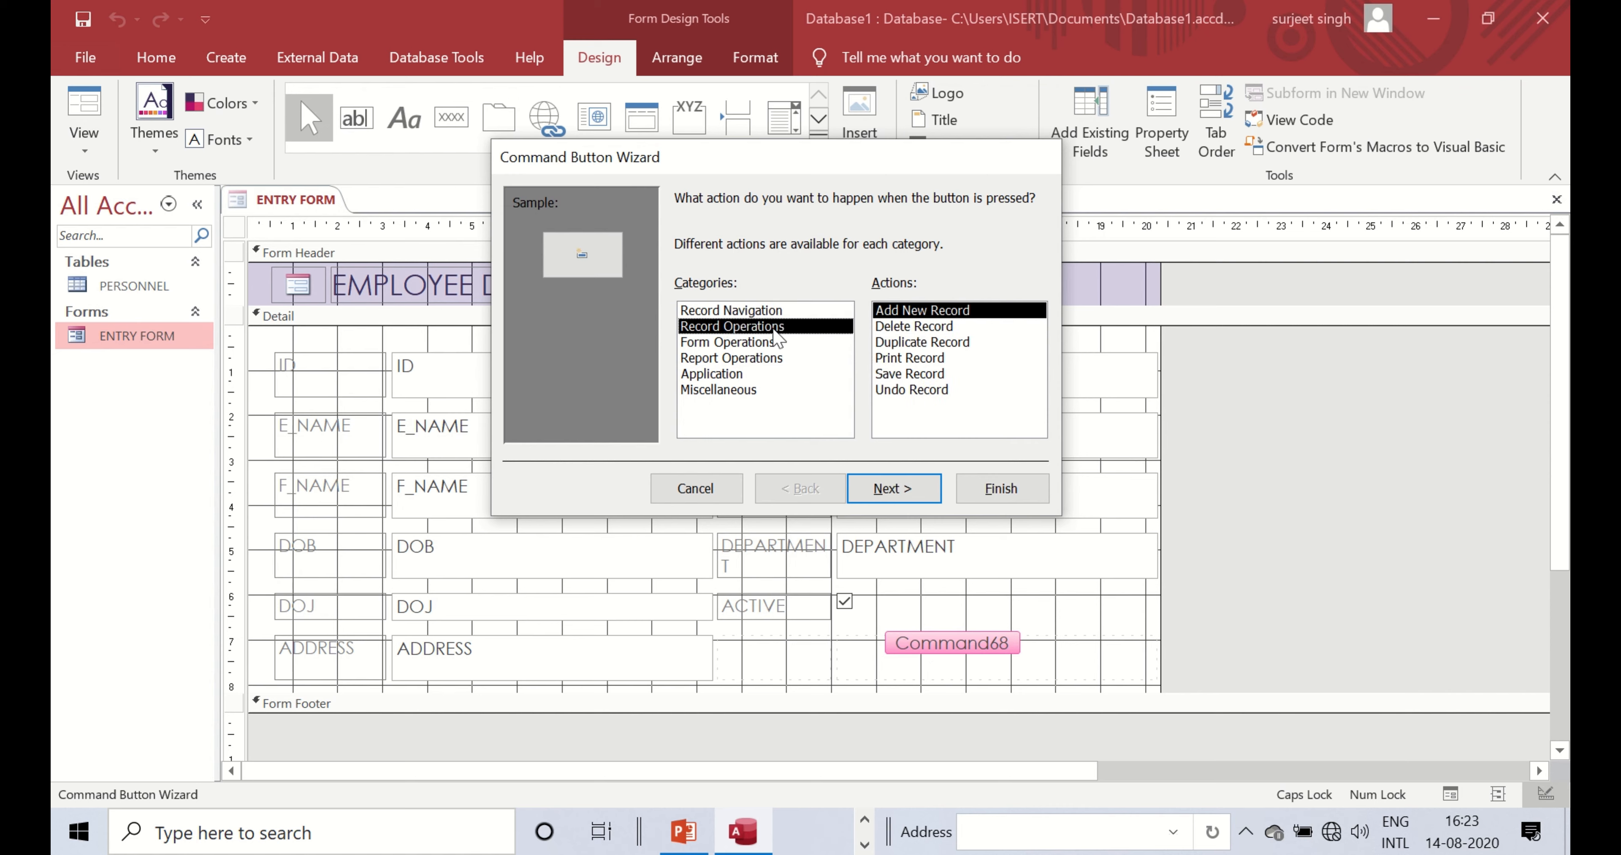
left_click(901, 376)
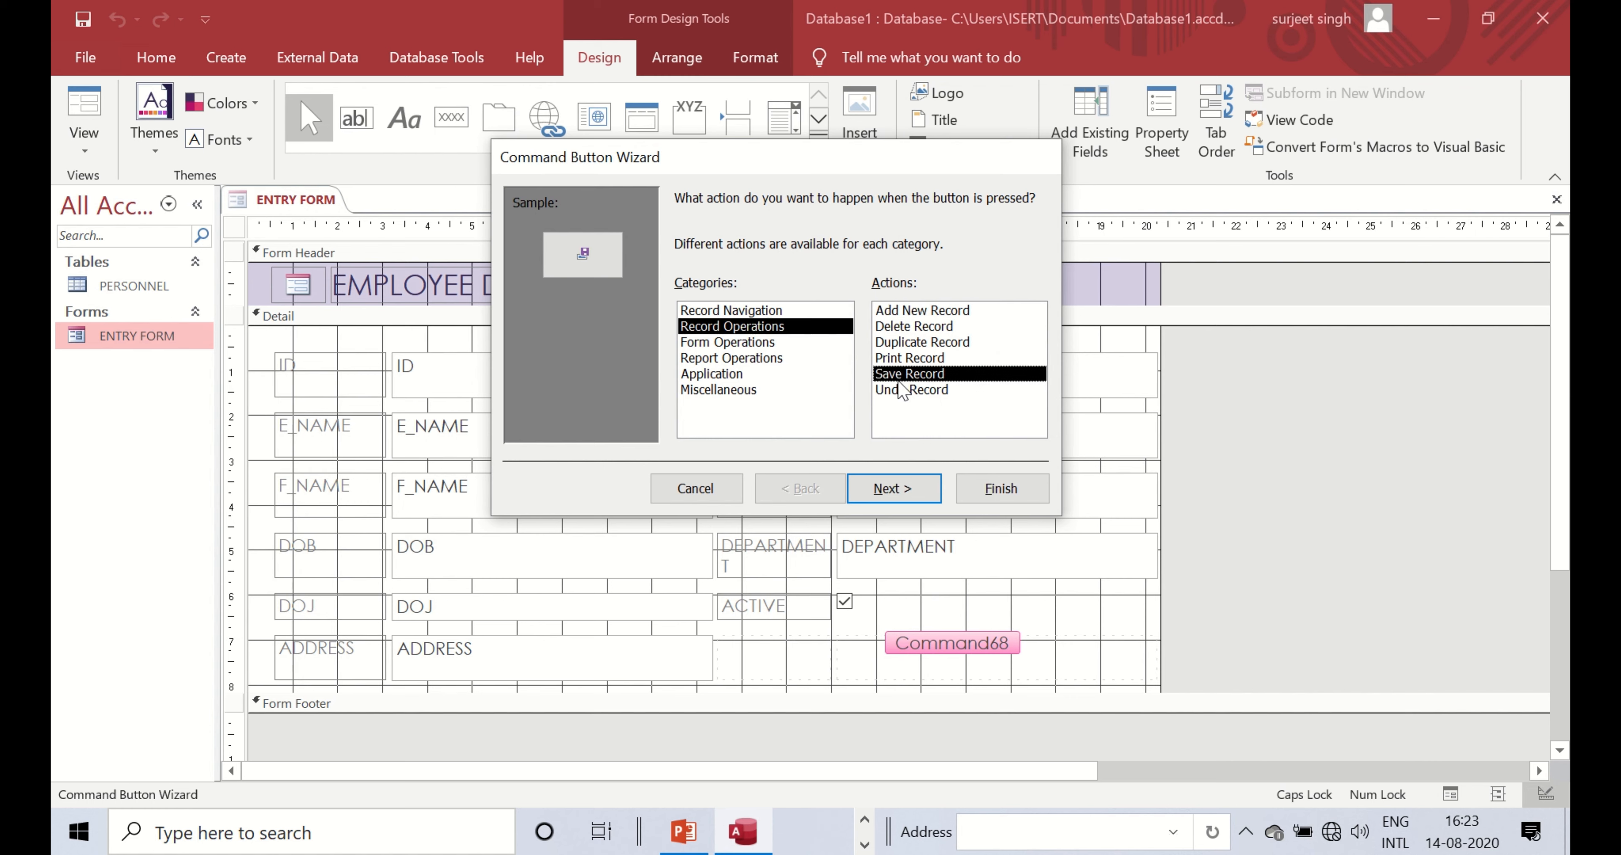
left_click(750, 315)
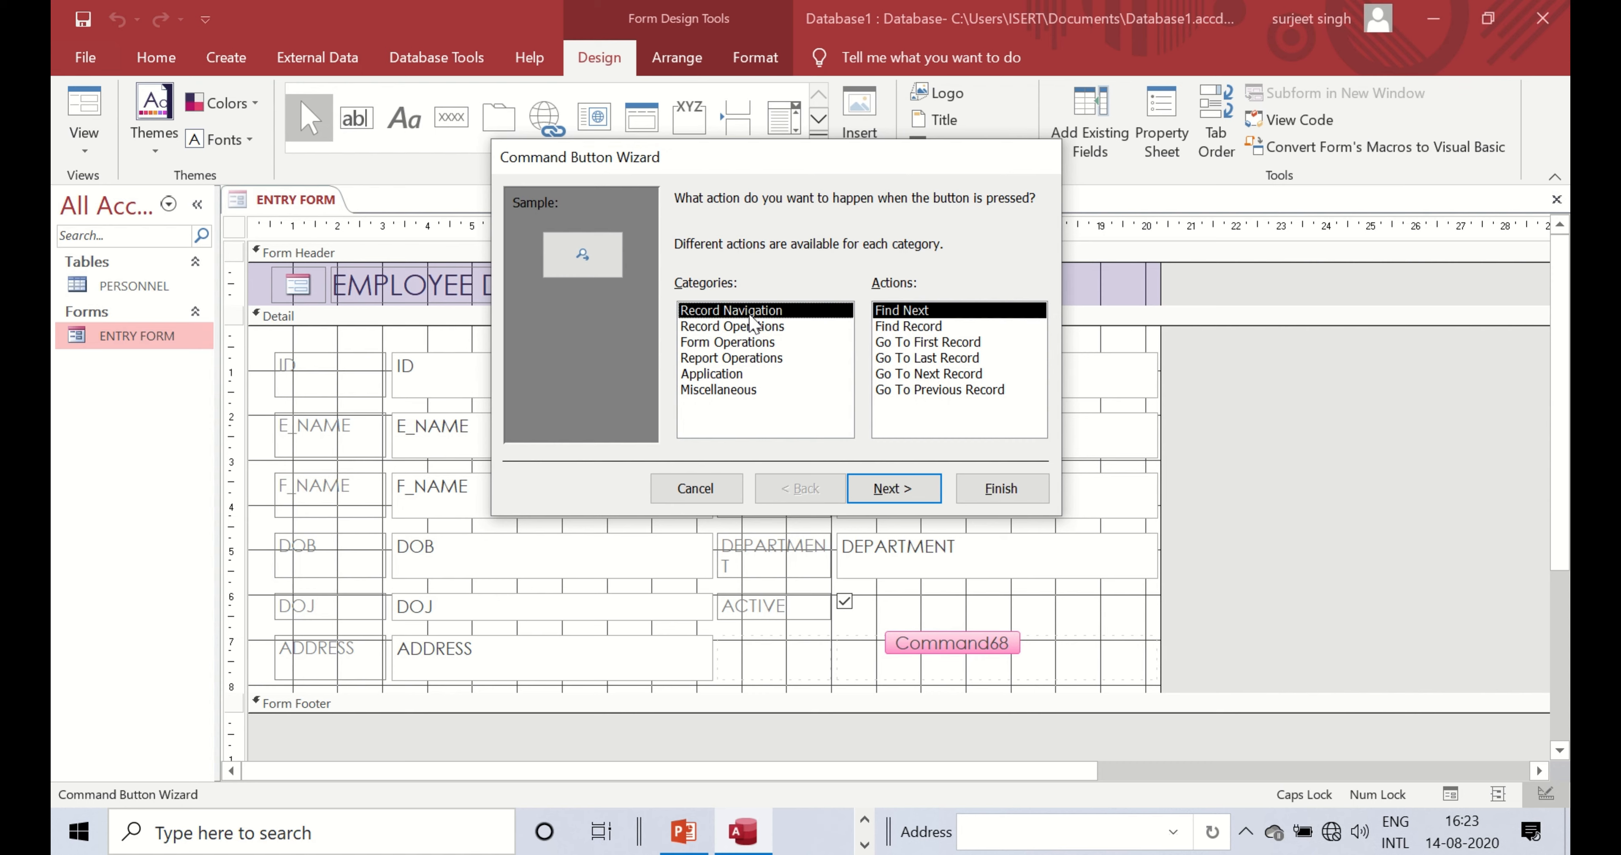
left_click(753, 328)
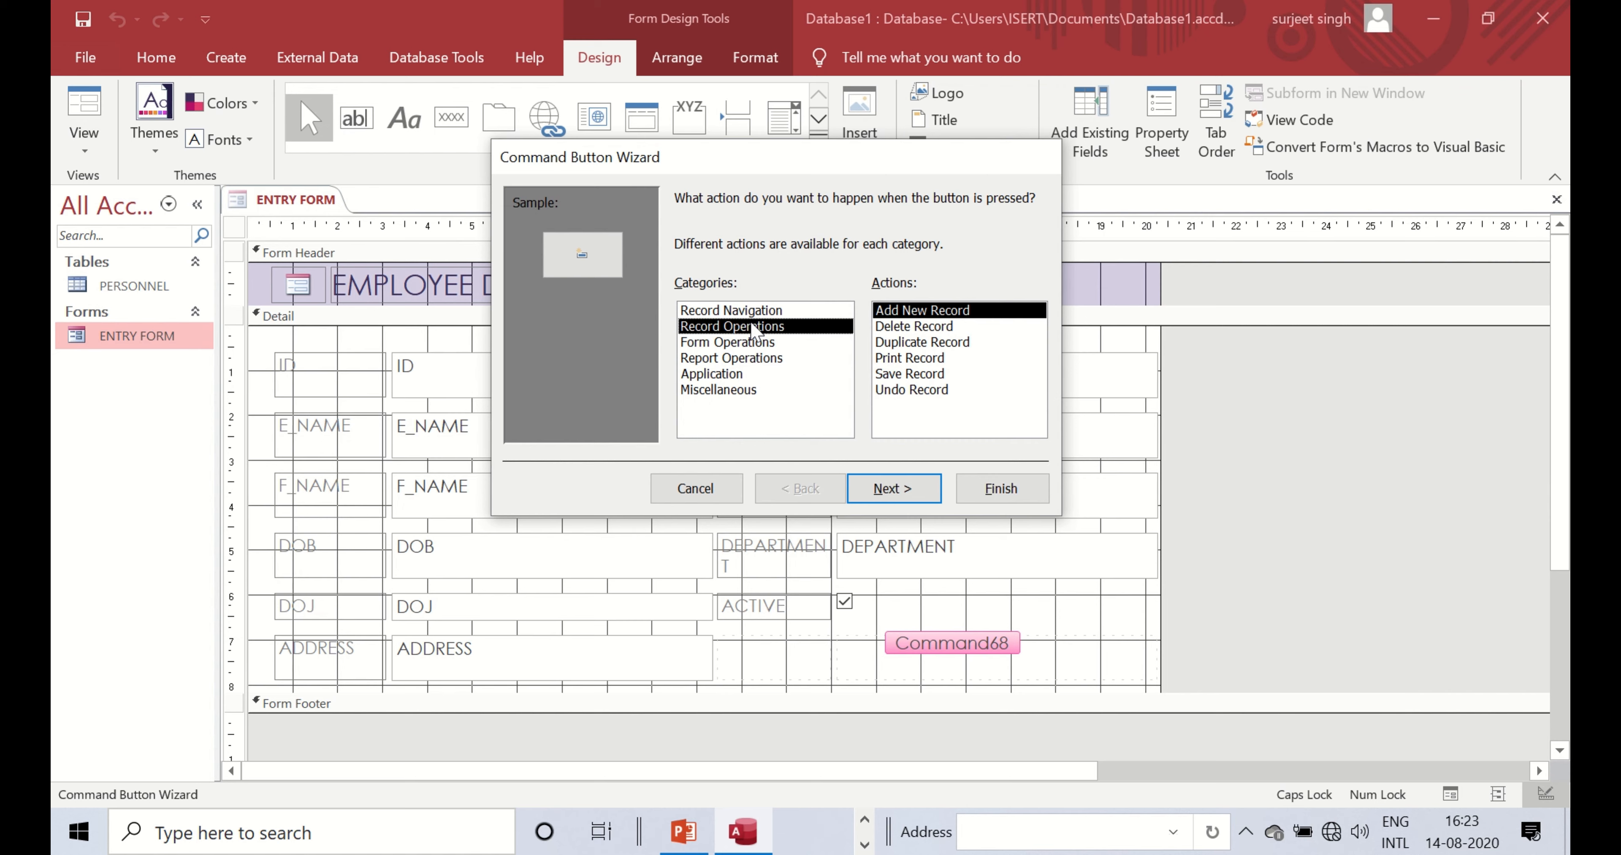
left_click(751, 341)
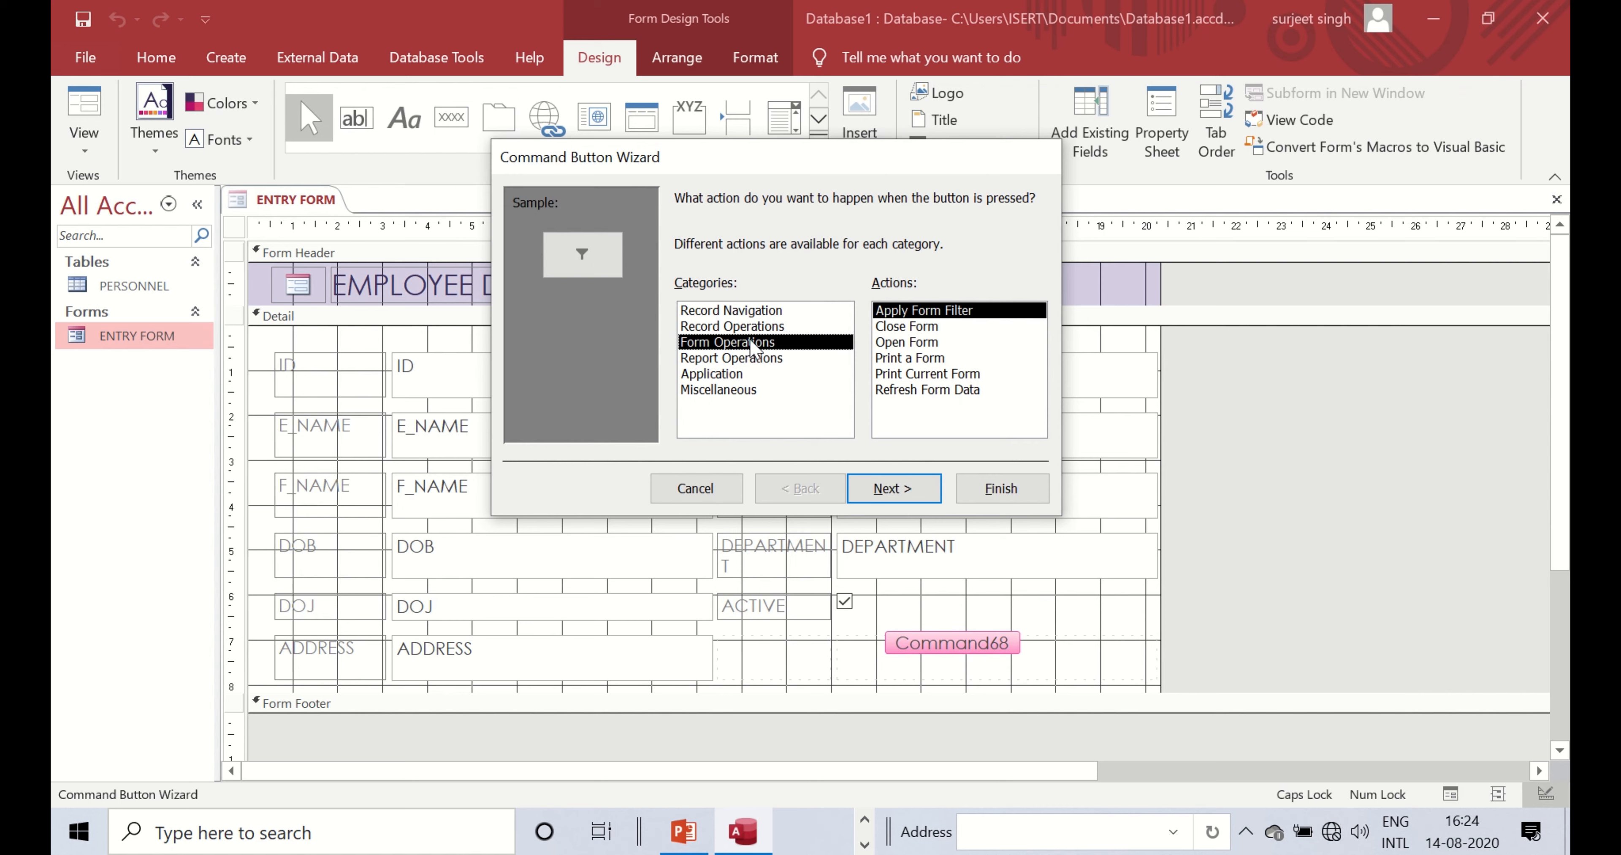
left_click(754, 361)
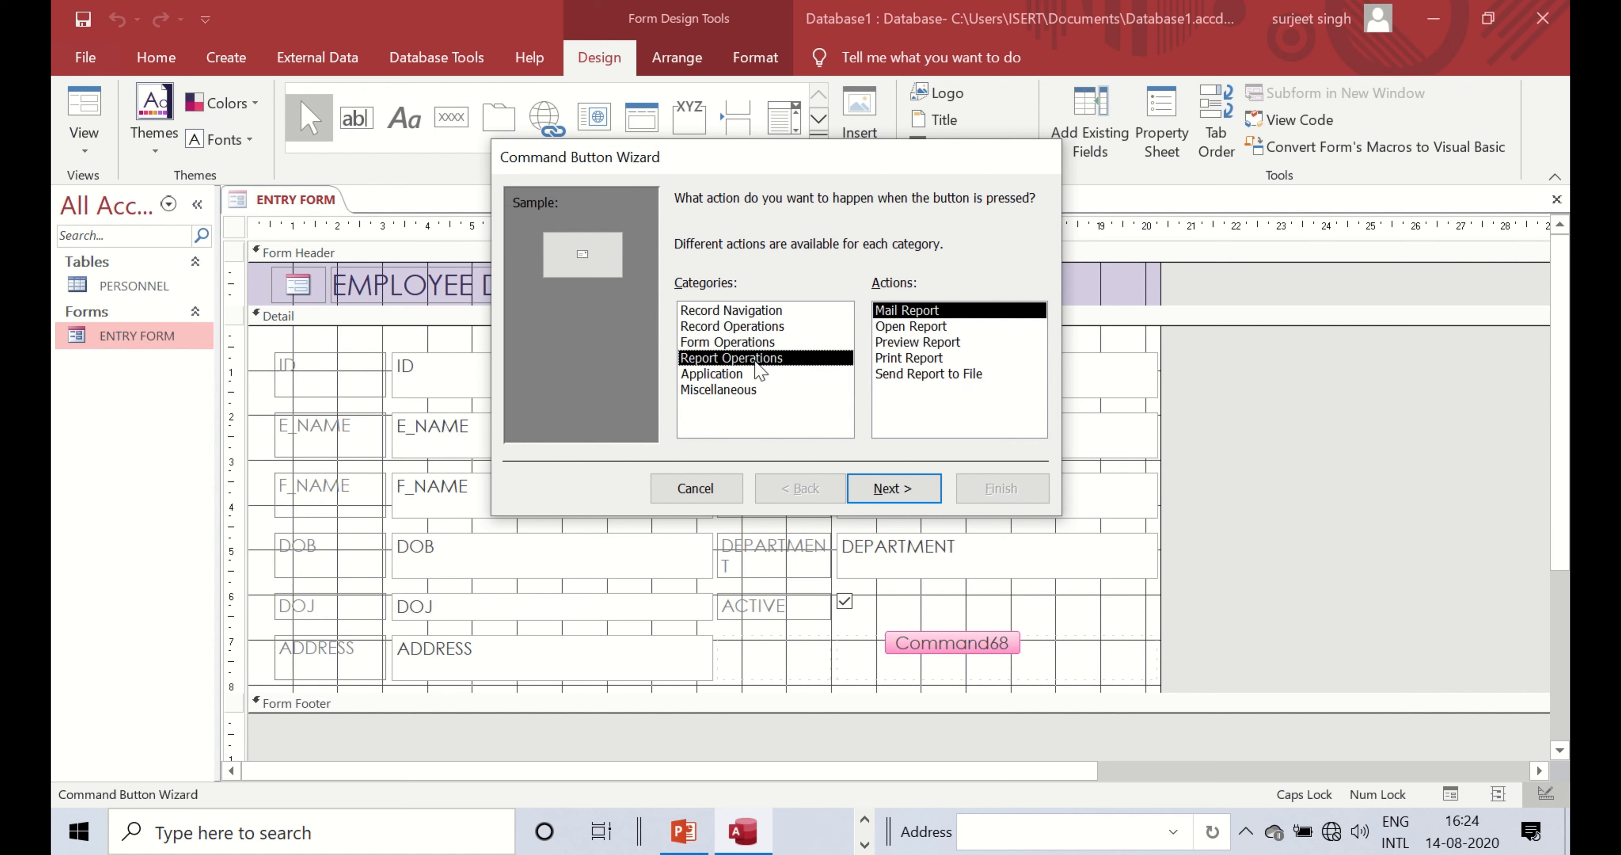
left_click(724, 376)
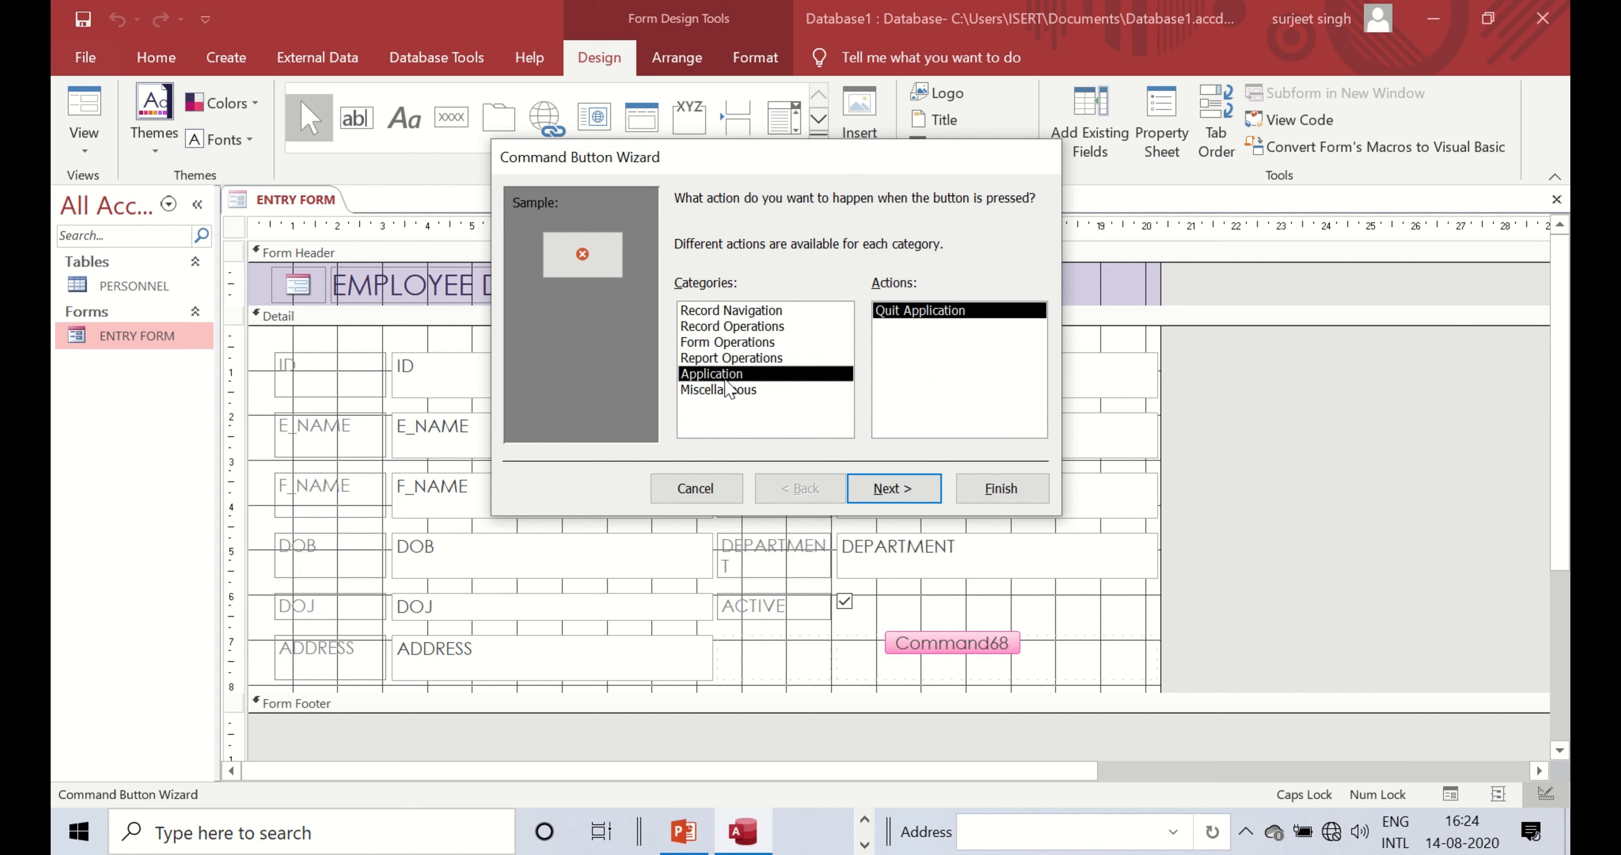
left_click(737, 392)
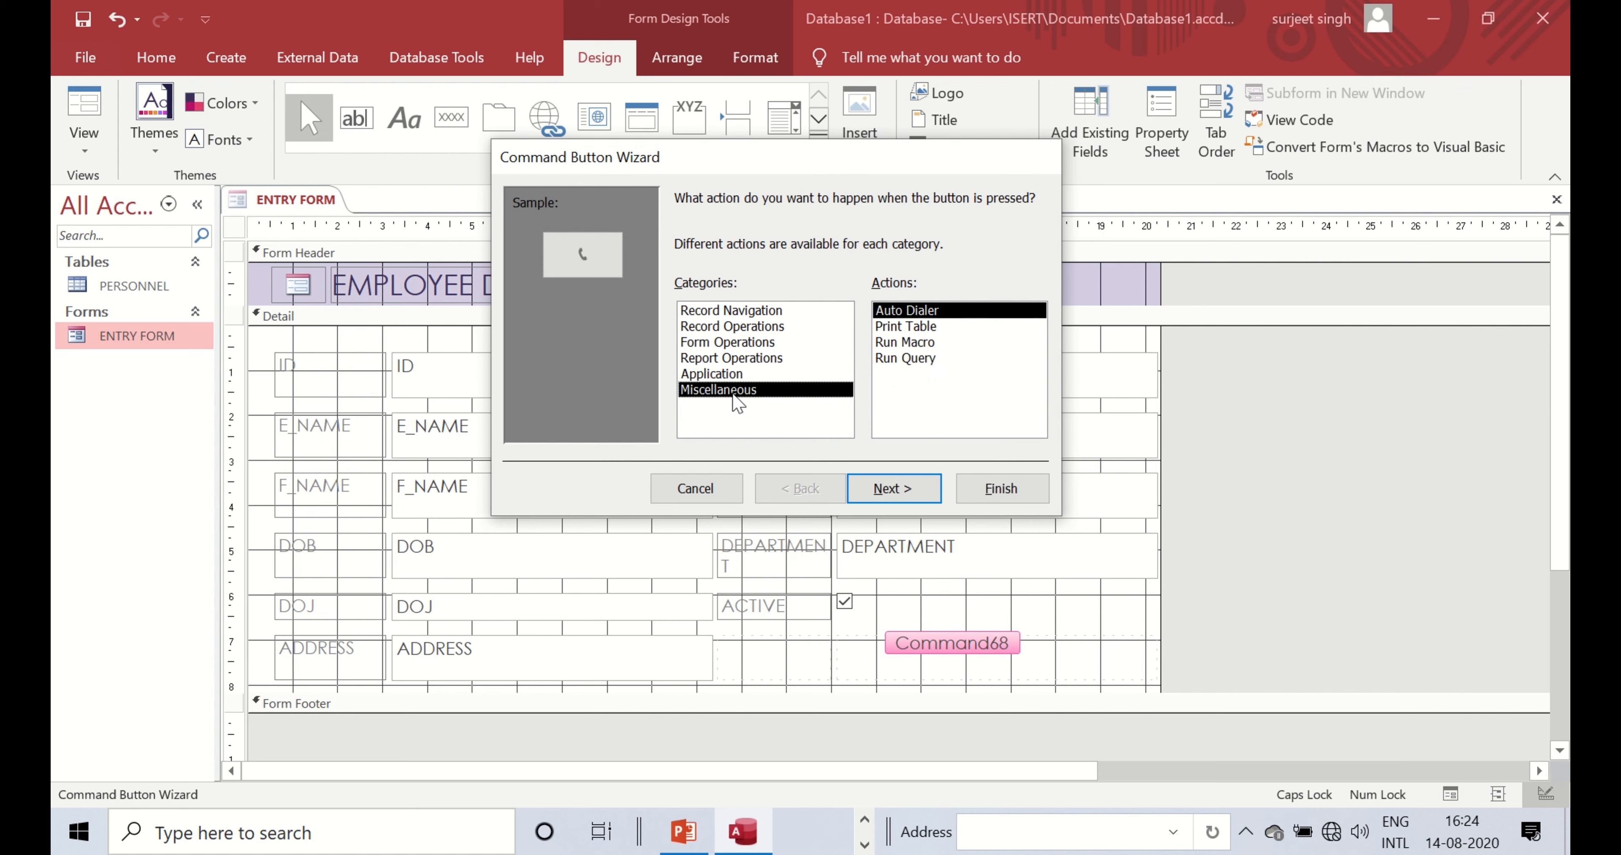
left_click(755, 326)
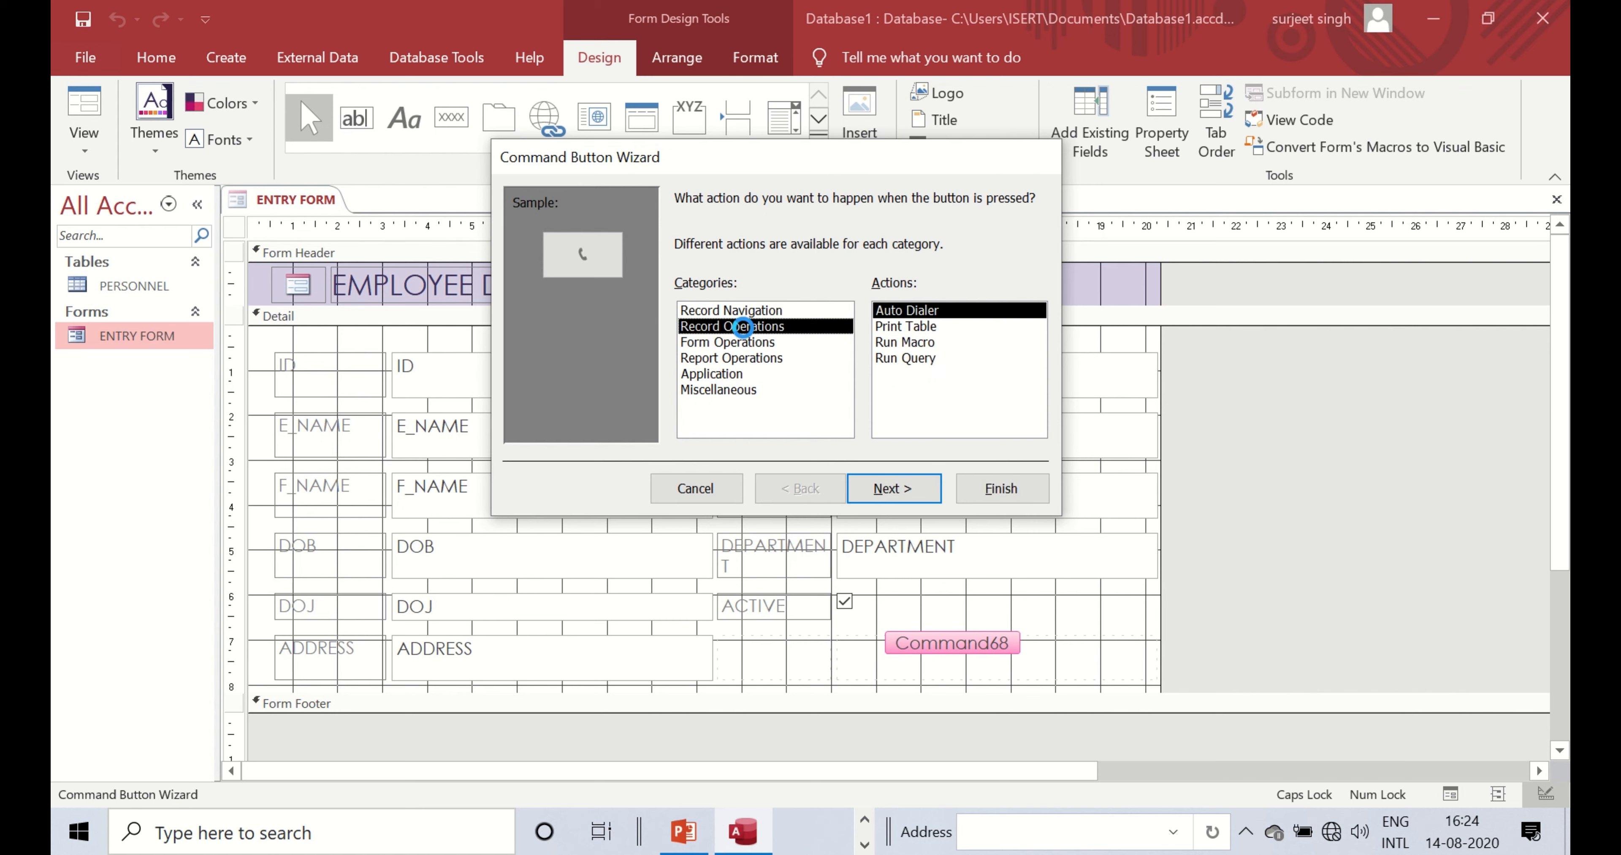
left_click(891, 374)
- Give the button the text label 'Save Record' and finish the wizard
left_click(872, 492)
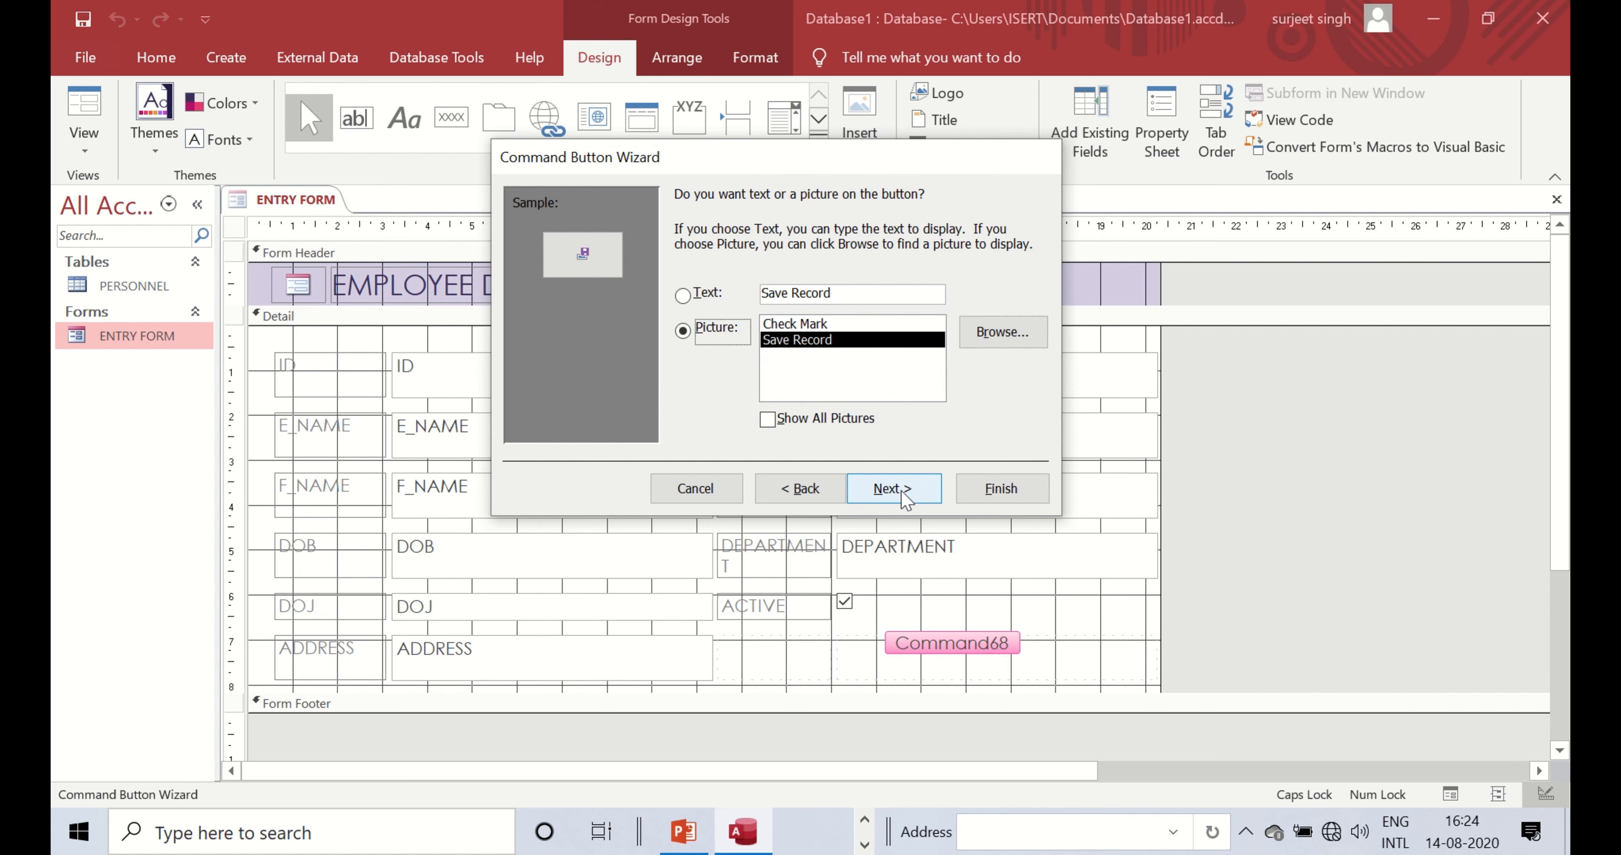
left_click(685, 298)
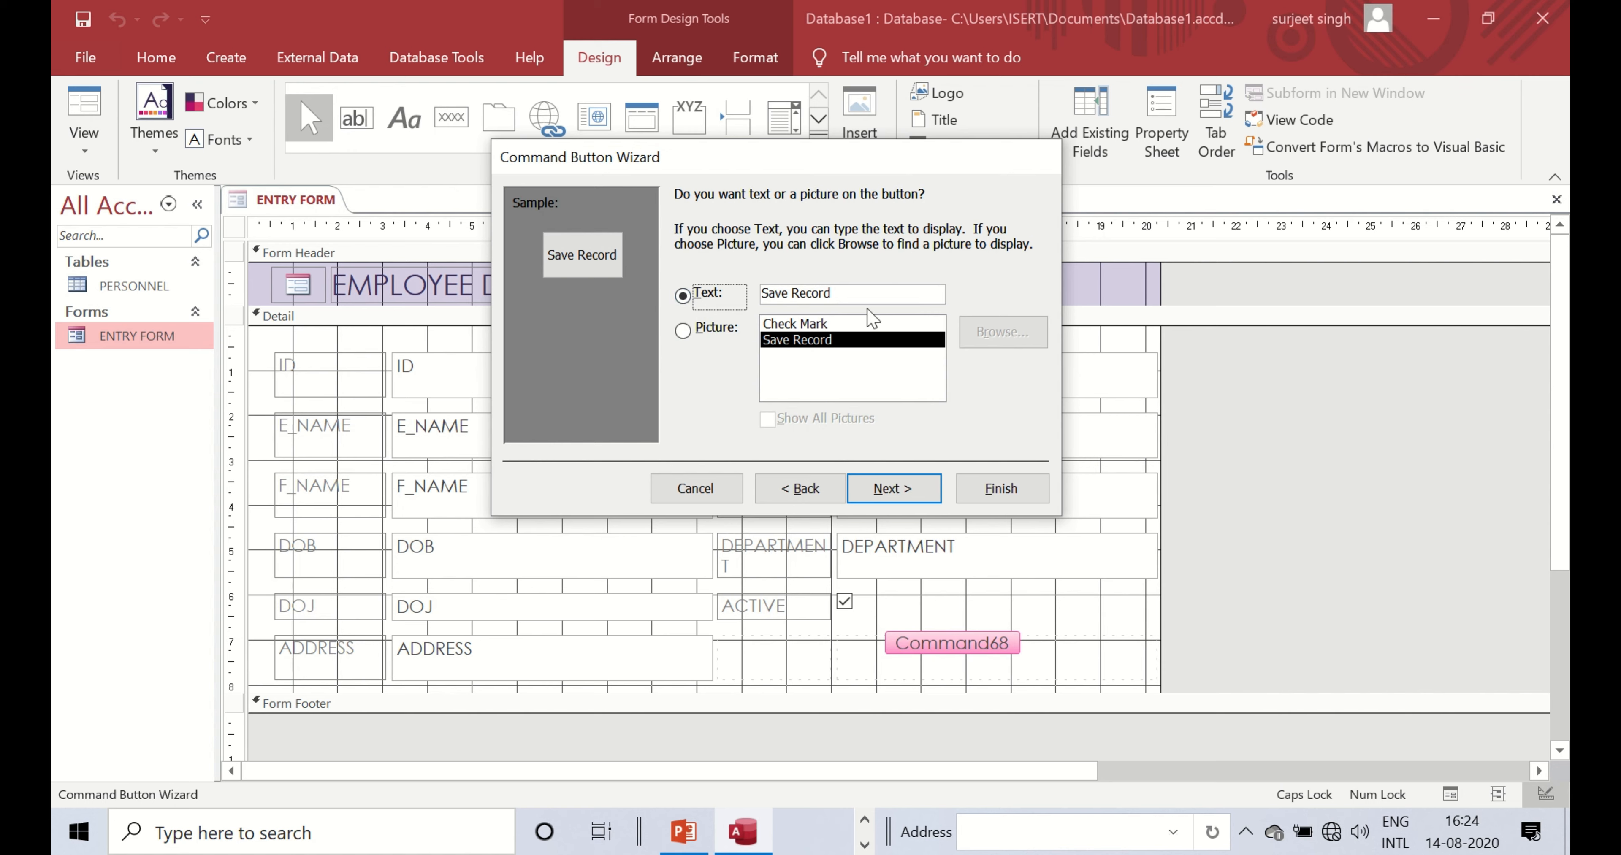
left_click(710, 338)
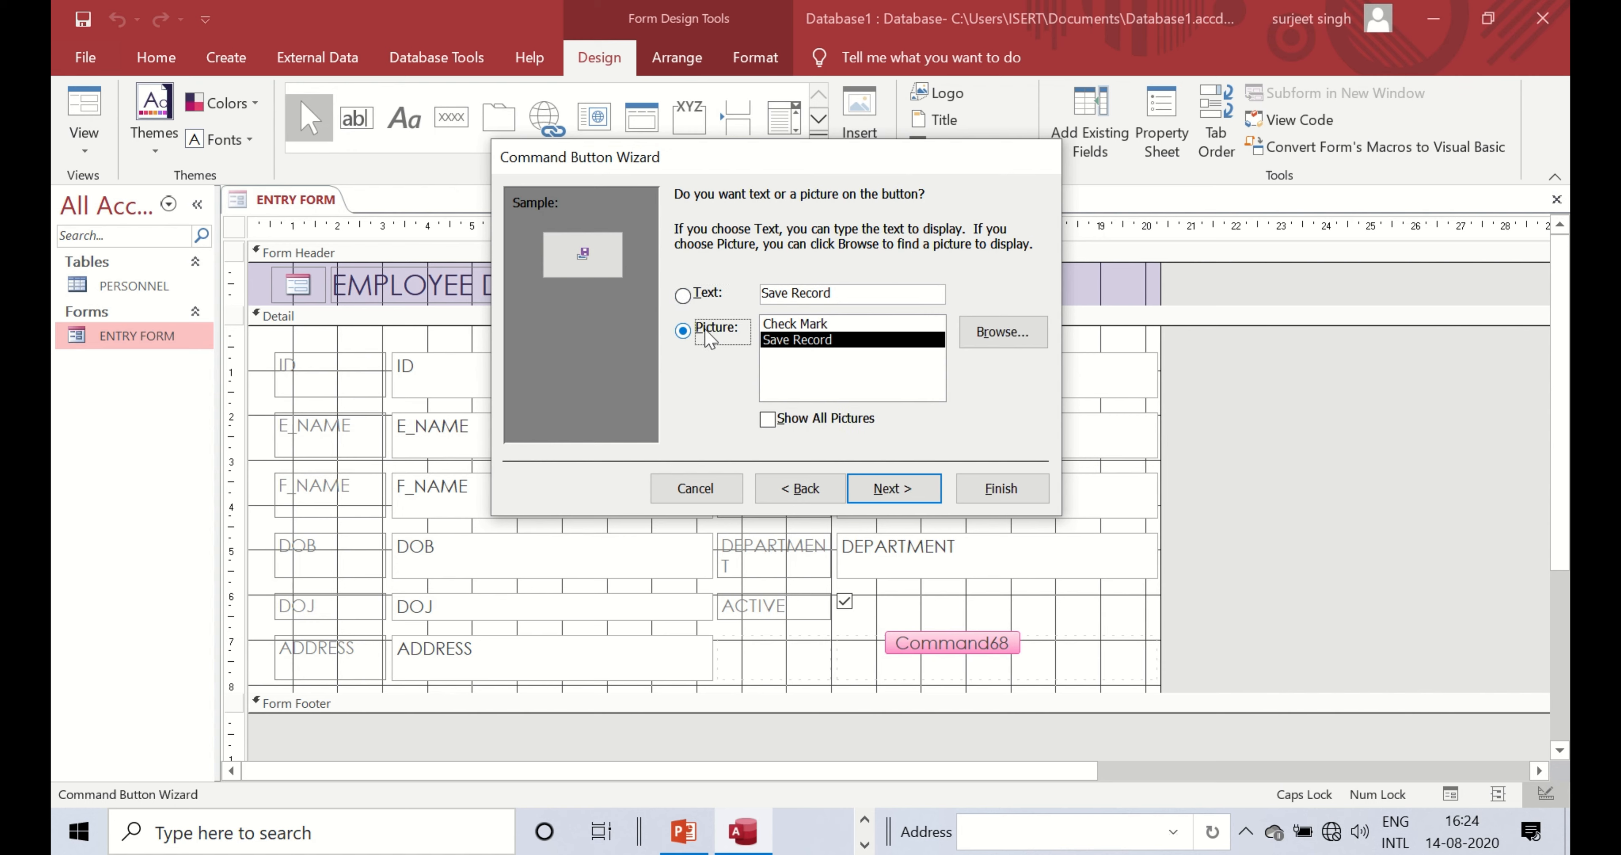
left_click(790, 325)
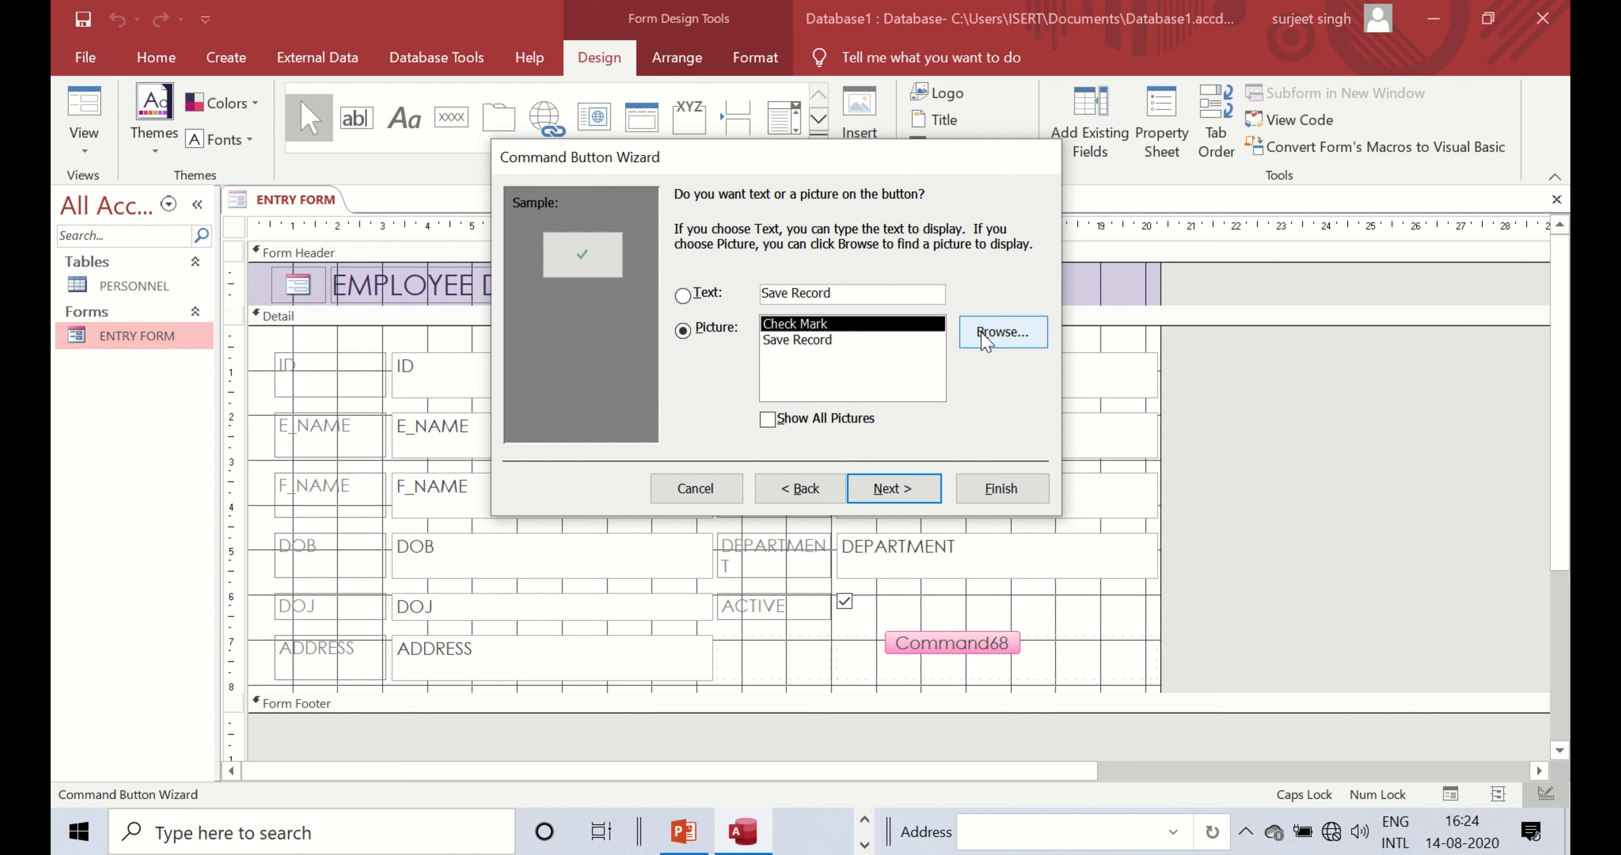
left_click(820, 341)
left_click(698, 301)
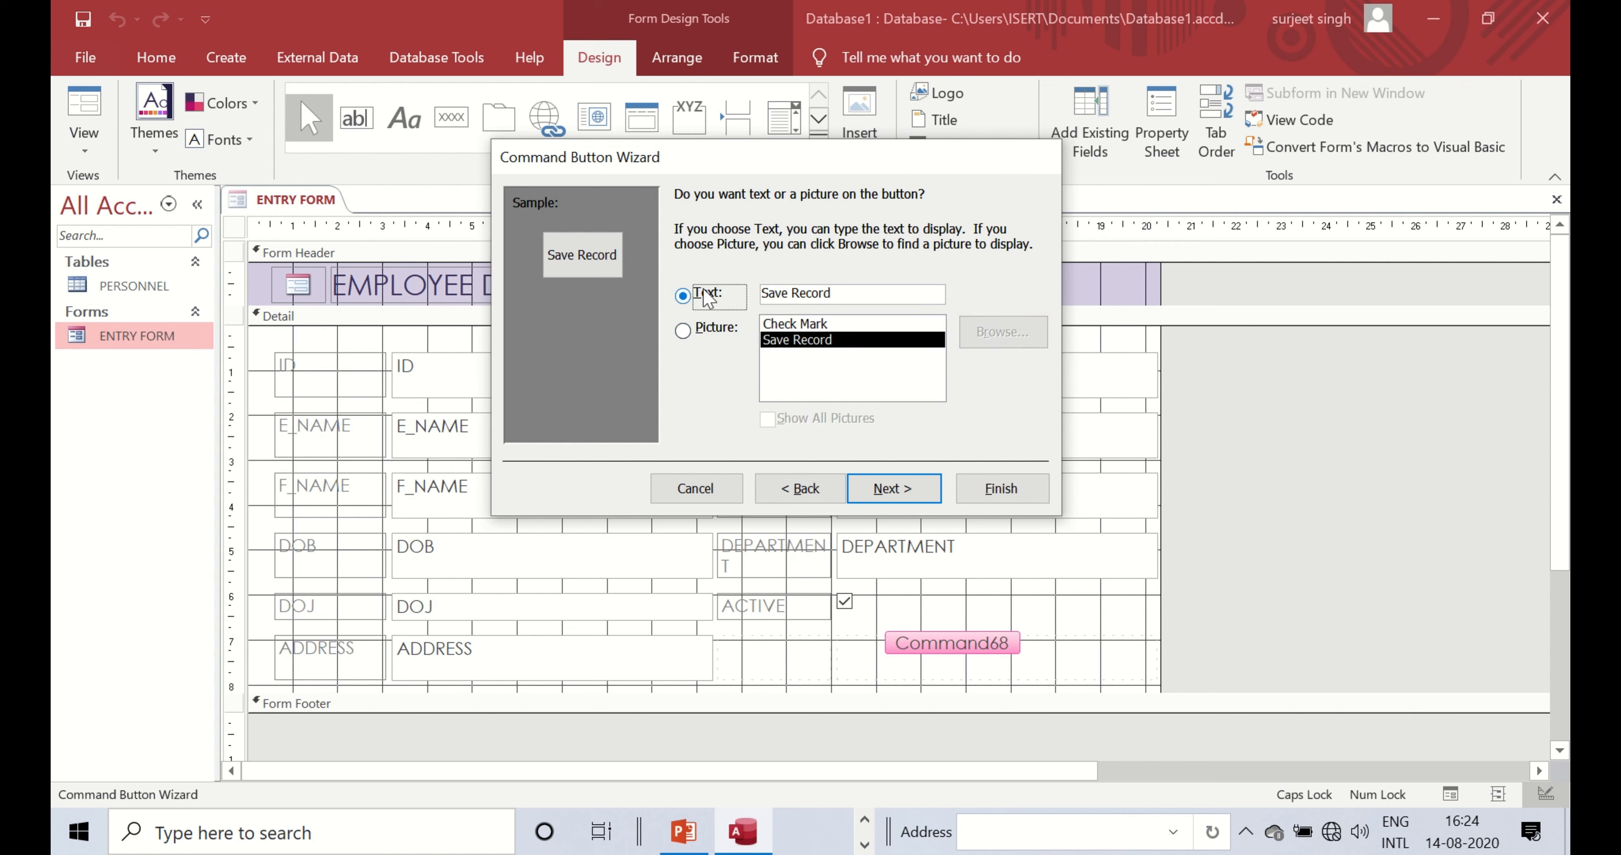
left_click(883, 490)
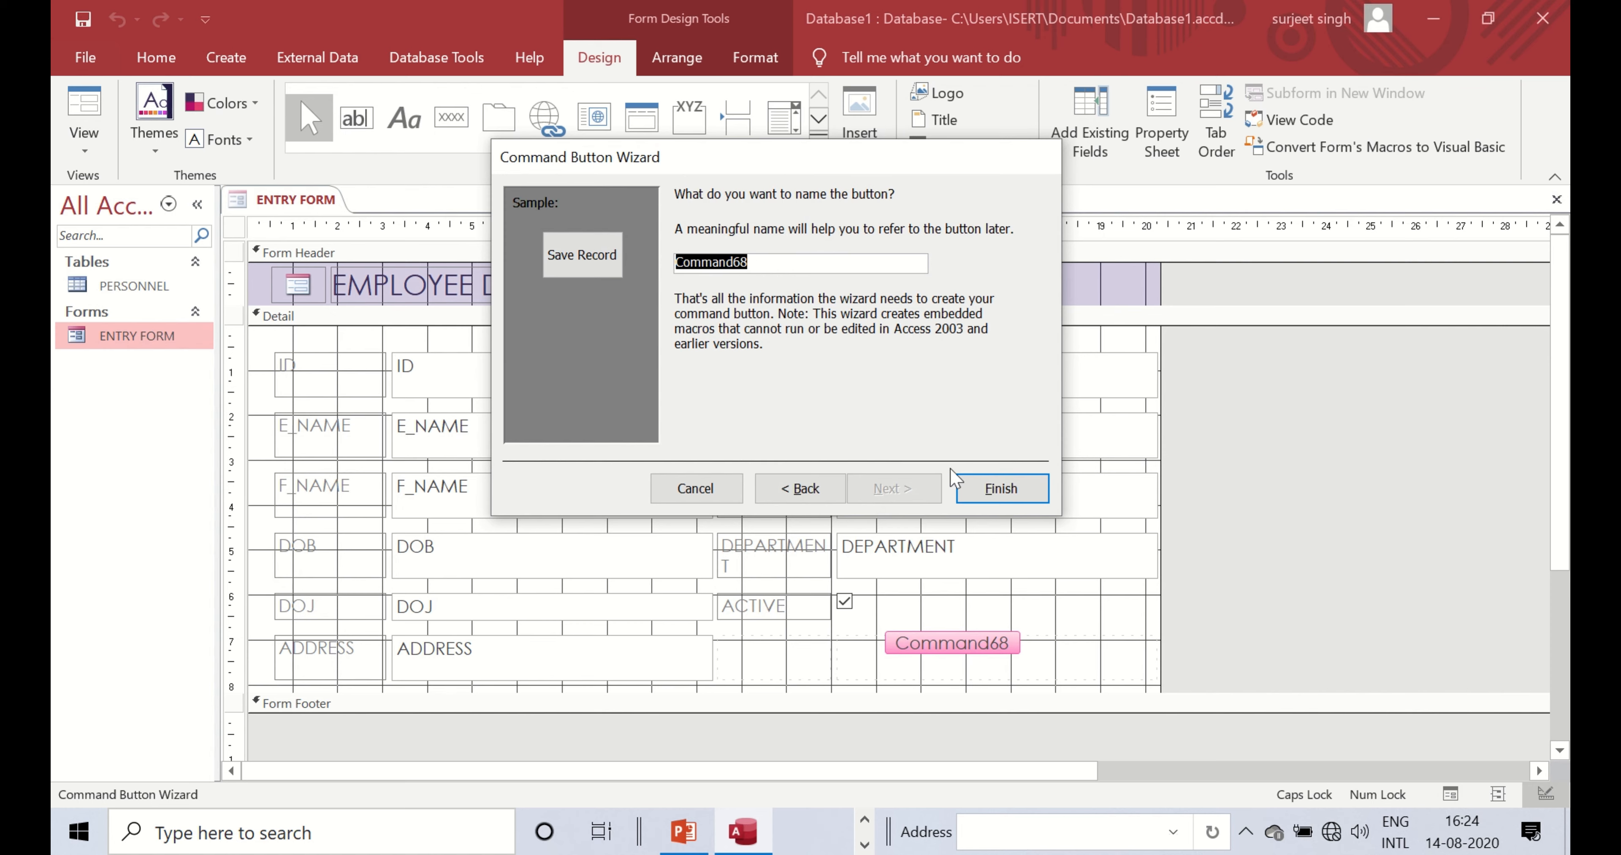
left_click(980, 493)
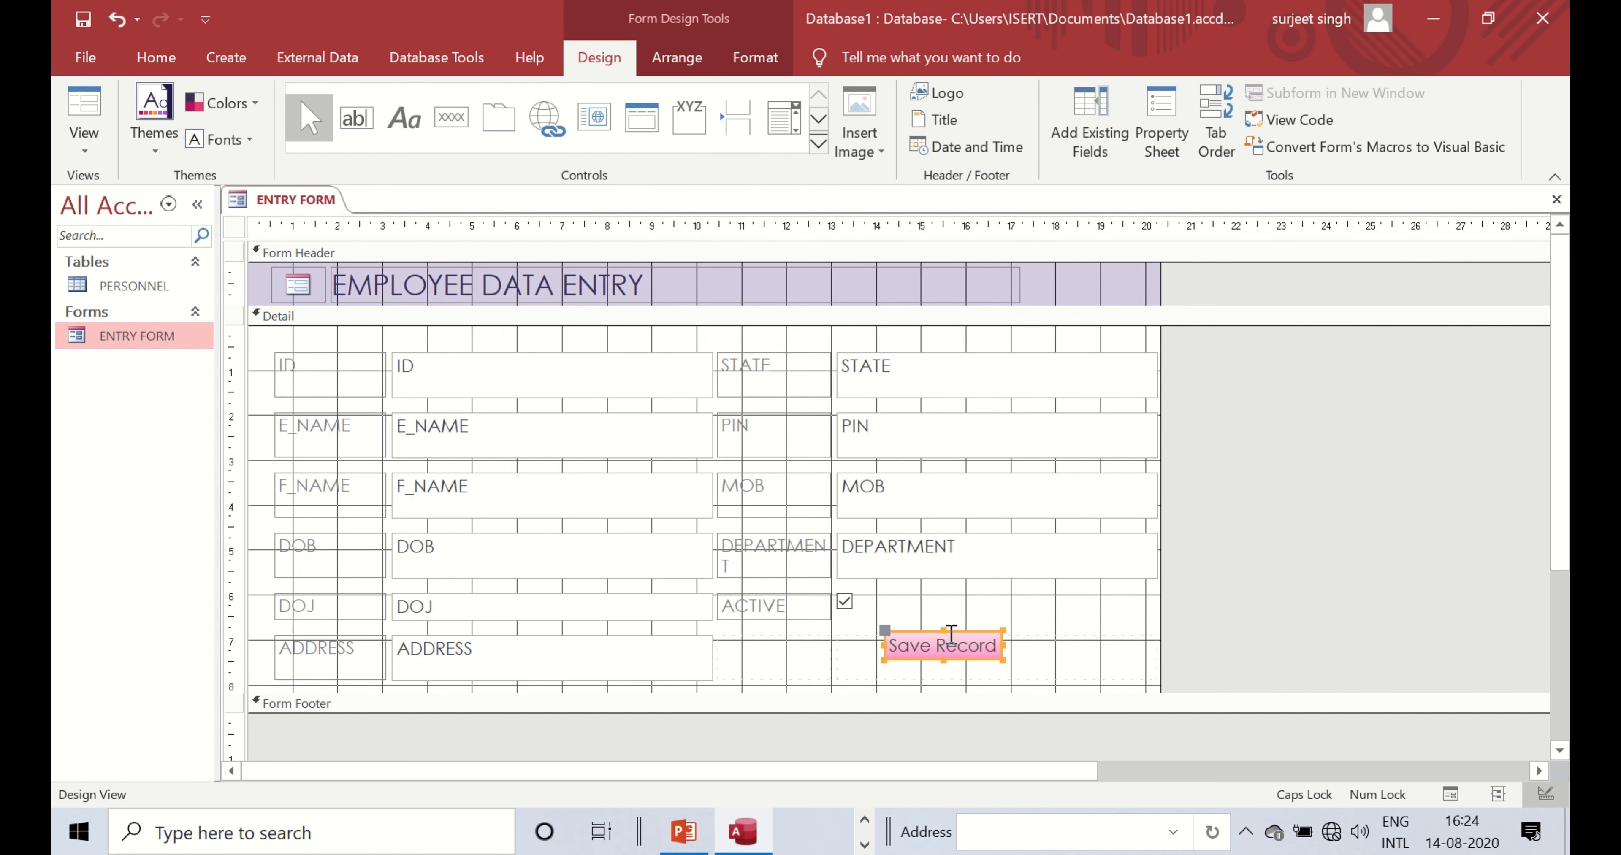
- Place the Save Record button in the empty cell of the ADDRESS row
left_click_drag(959, 643, 991, 665)
key("ctrl+z")
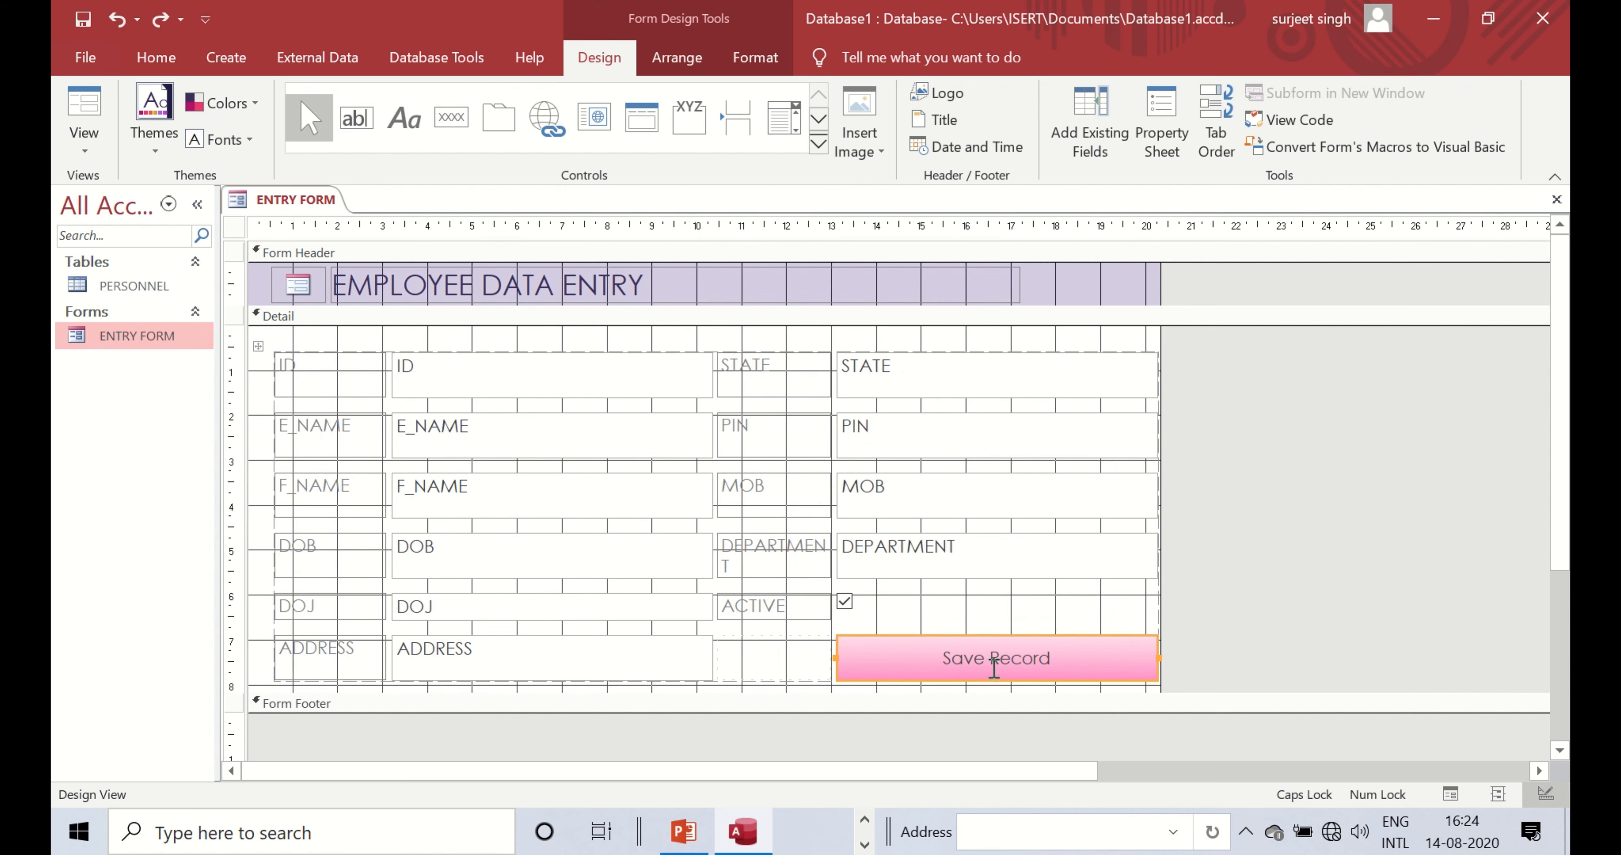
left_click(992, 665)
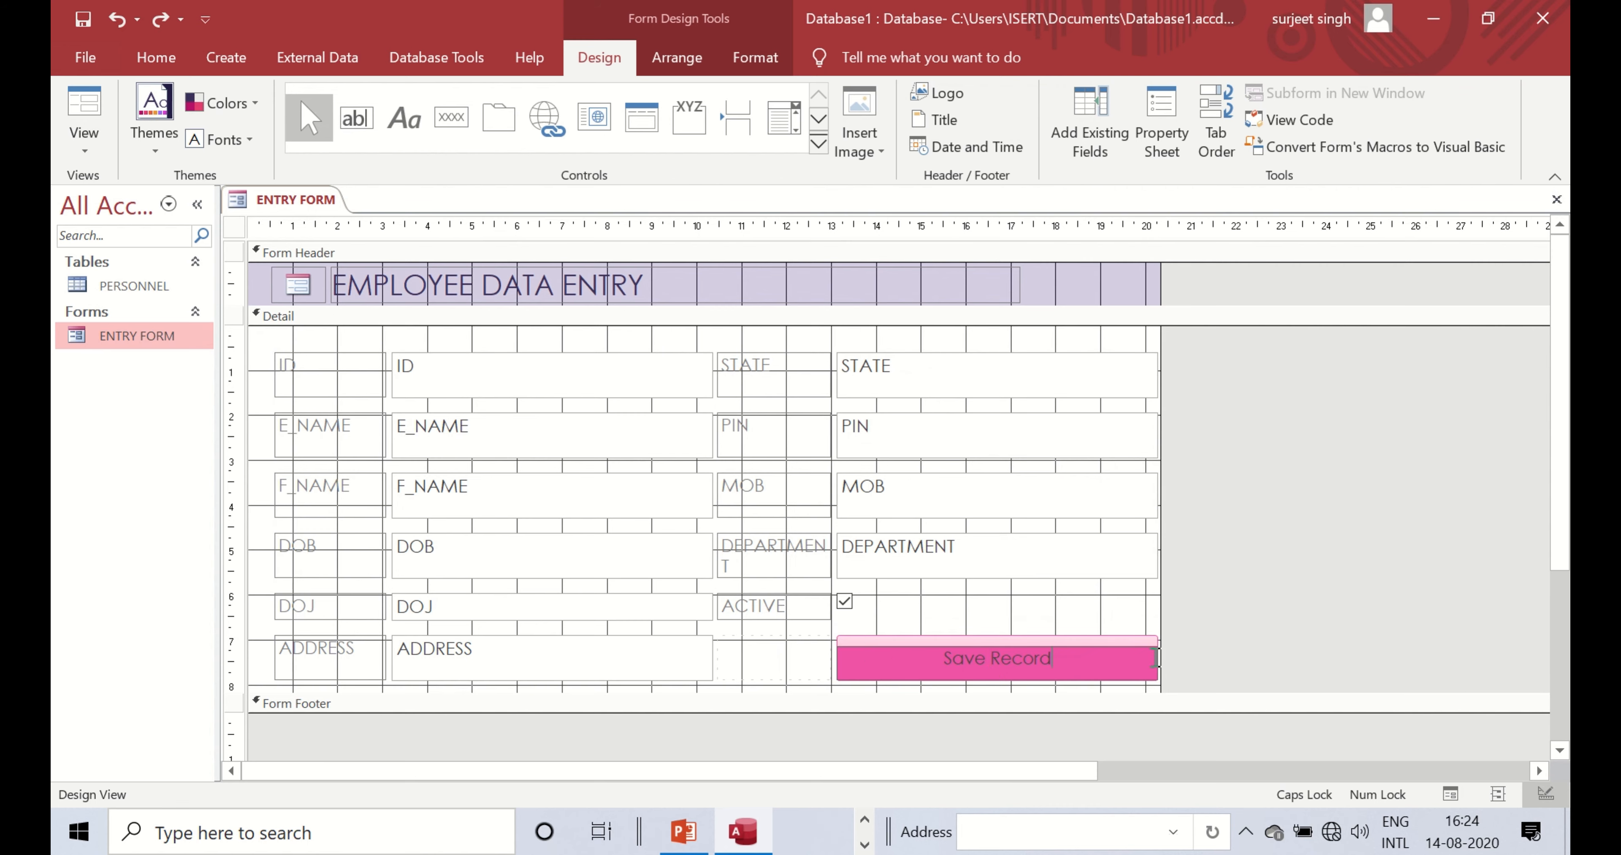
left_click(1128, 650)
- Switch ENTRY FORM to Form View for data entry
right_click(291, 196)
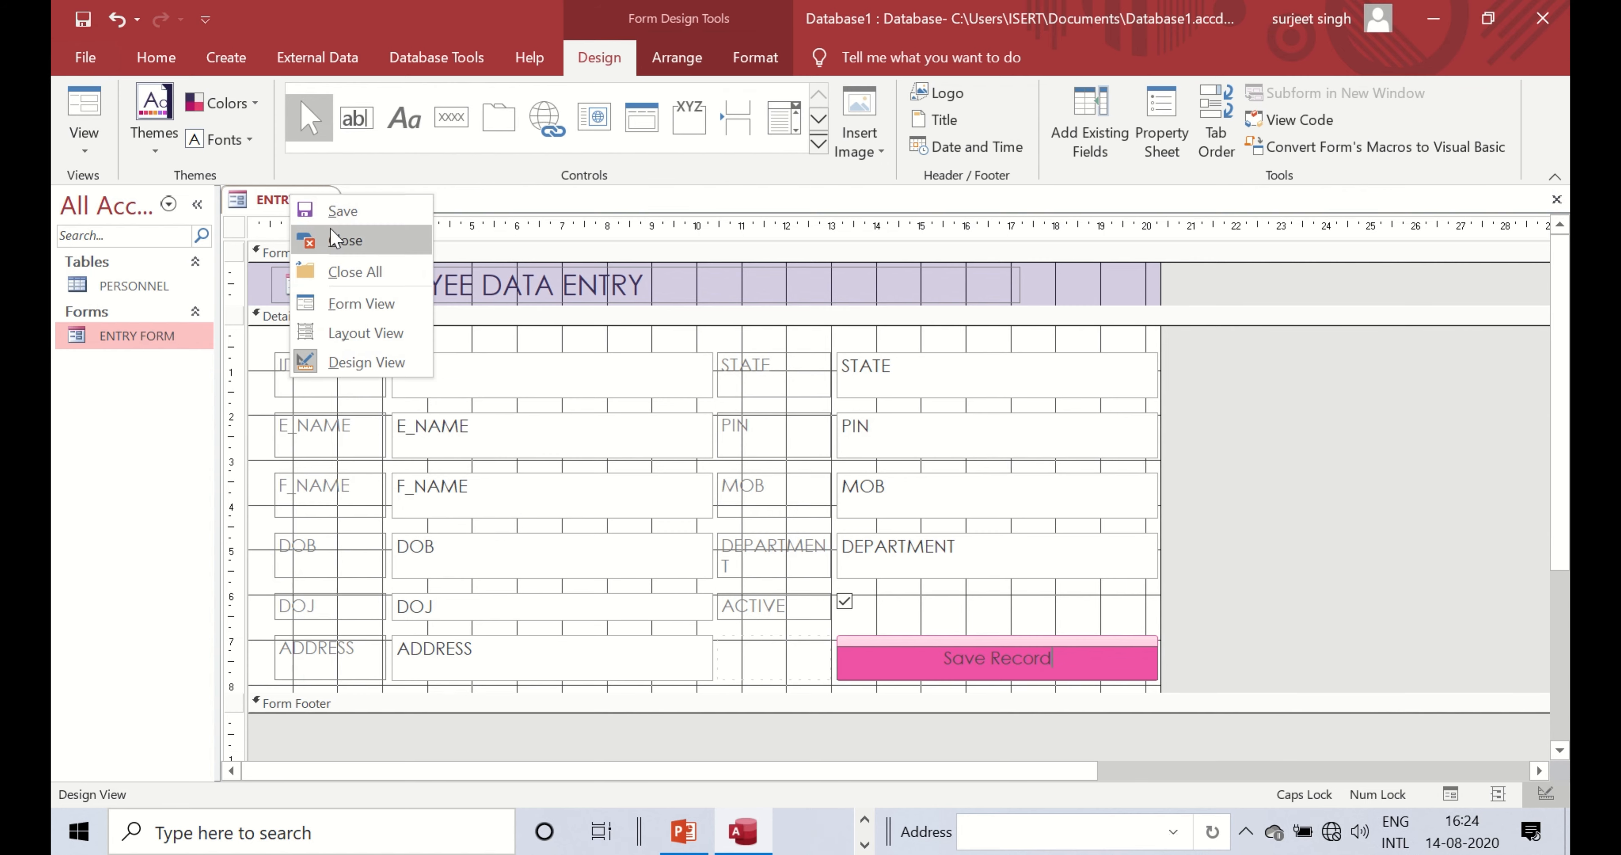
left_click(319, 219)
right_click(302, 200)
left_click(327, 308)
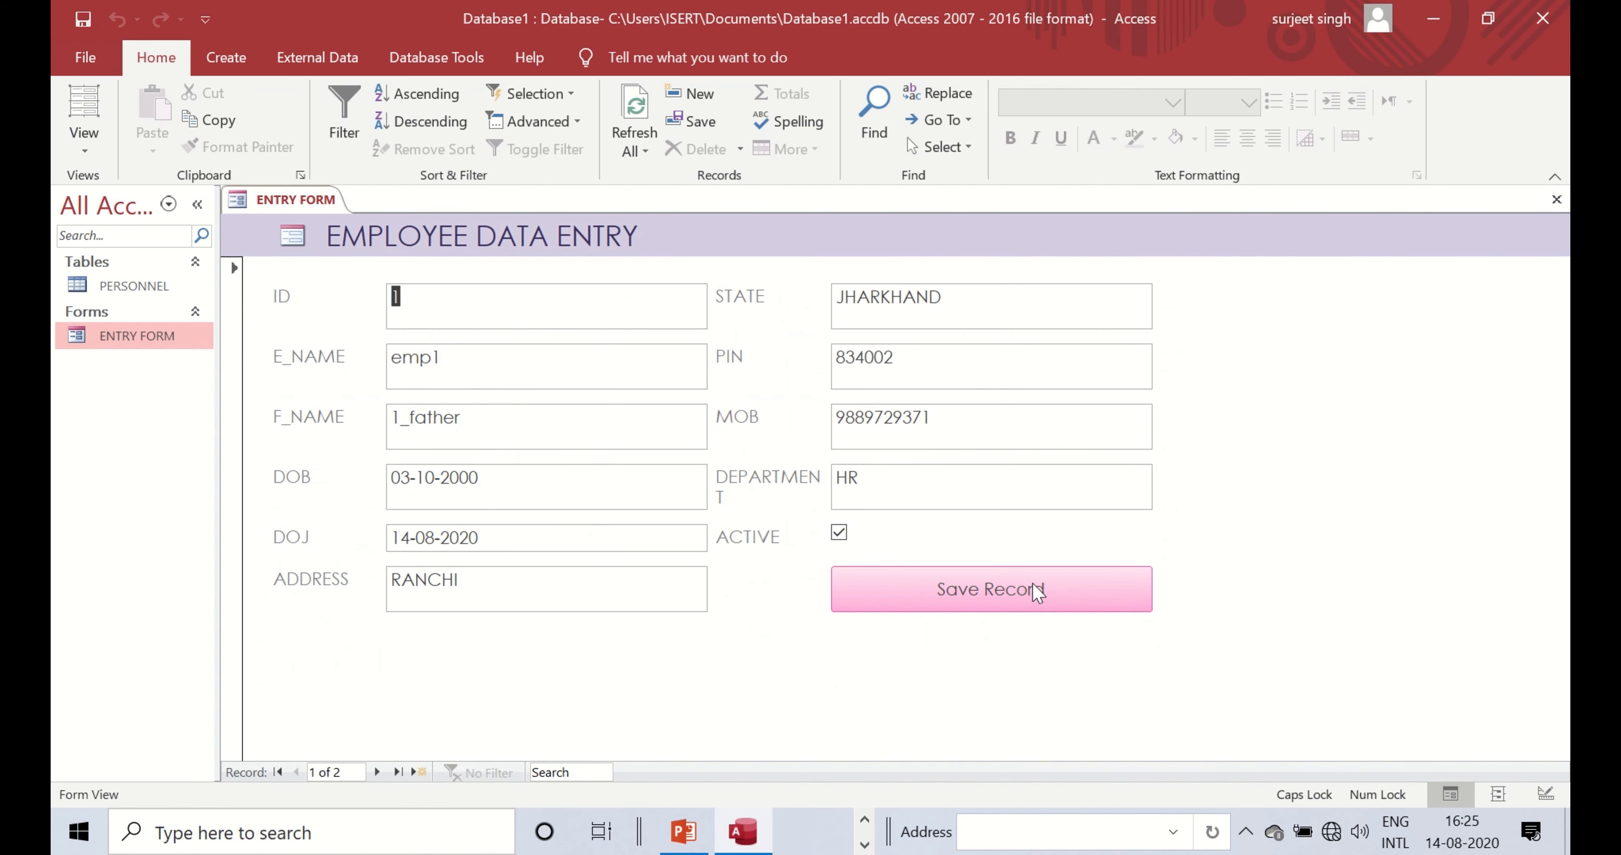
- Move to the second employee record, then return ENTRY FORM to Design View
left_click(378, 773)
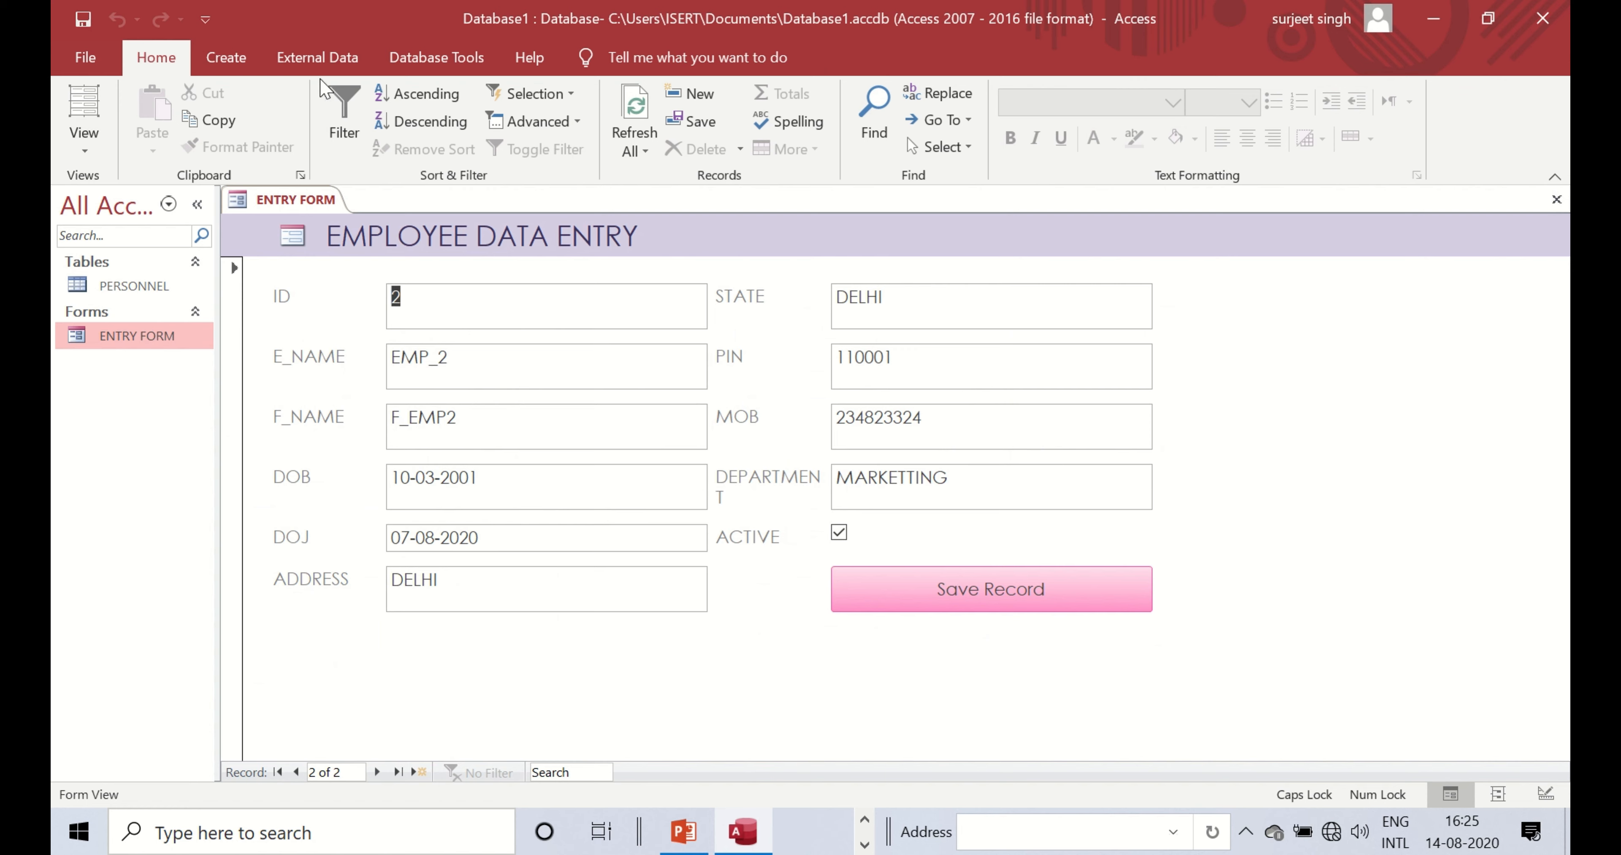
right_click(239, 211)
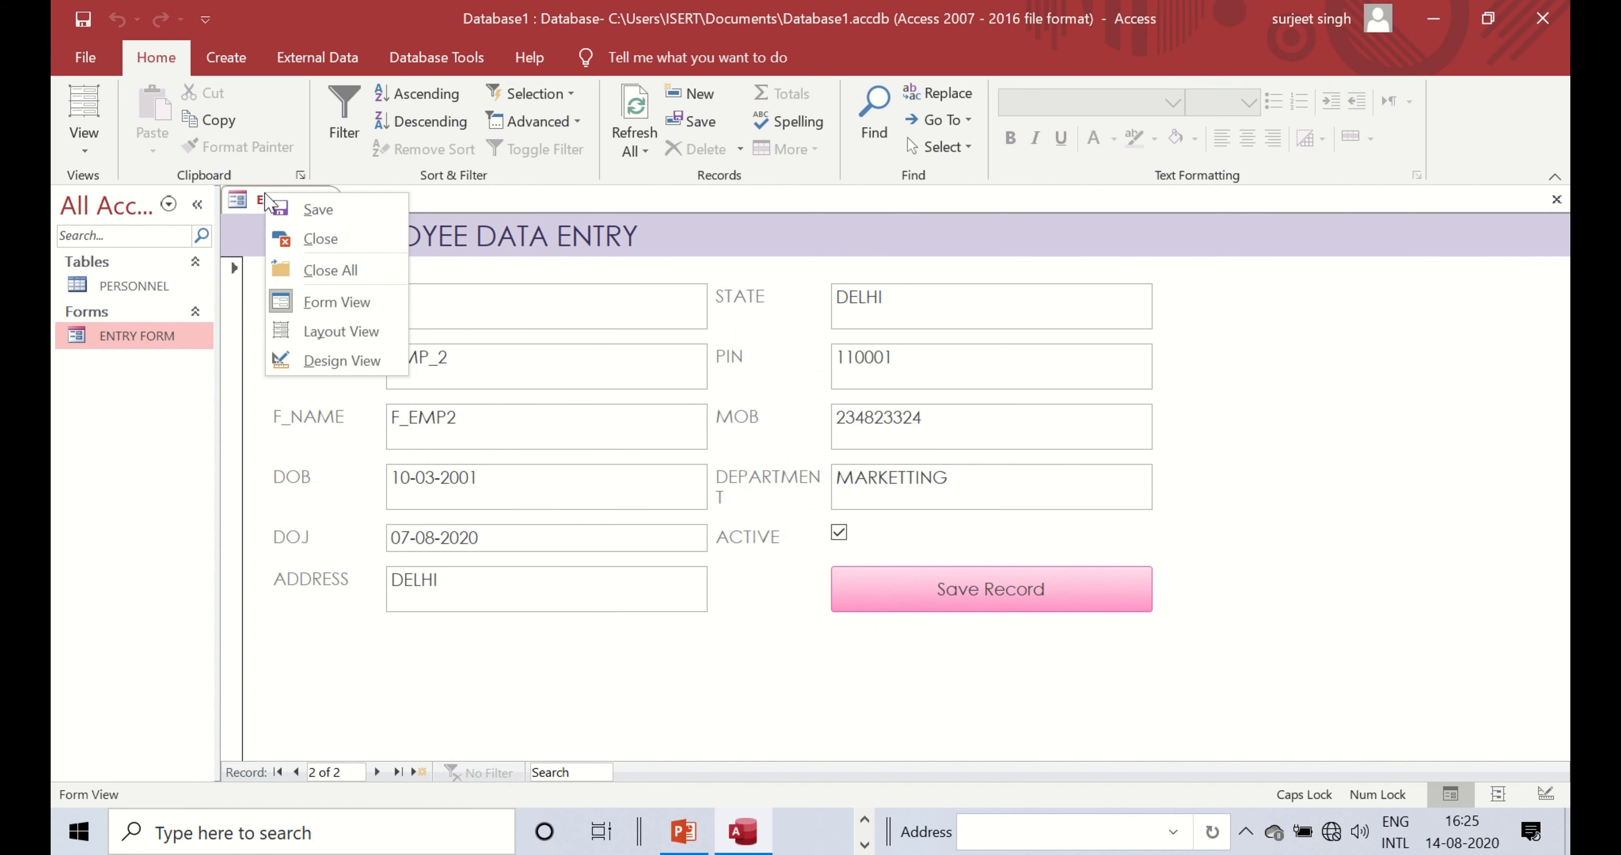
left_click(349, 371)
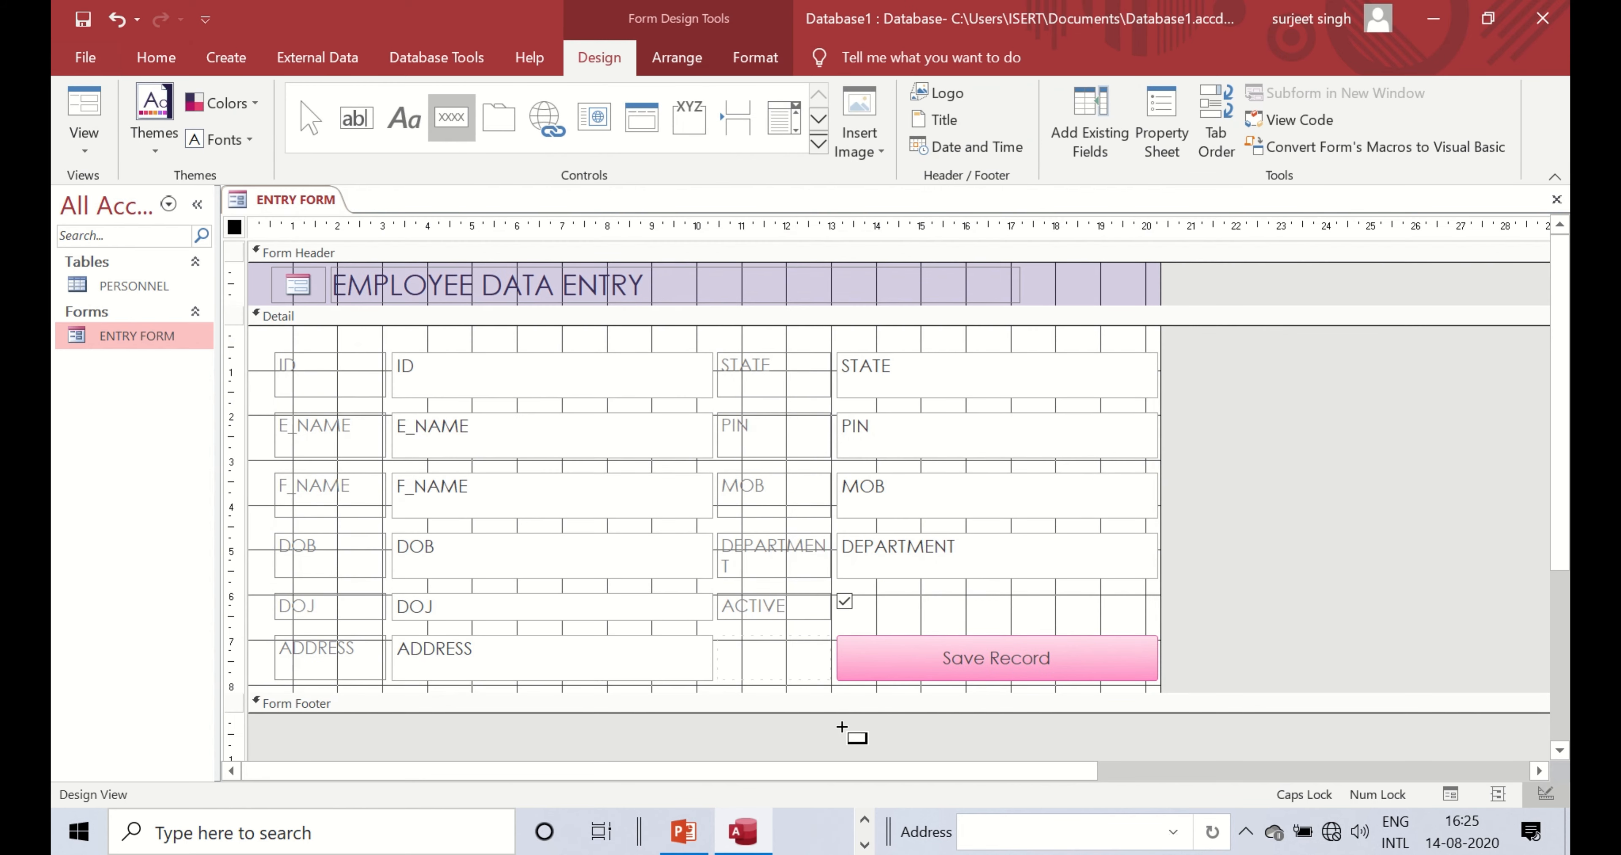
- Place a new command button set to Record Operations > Add New Record
left_click(742, 660)
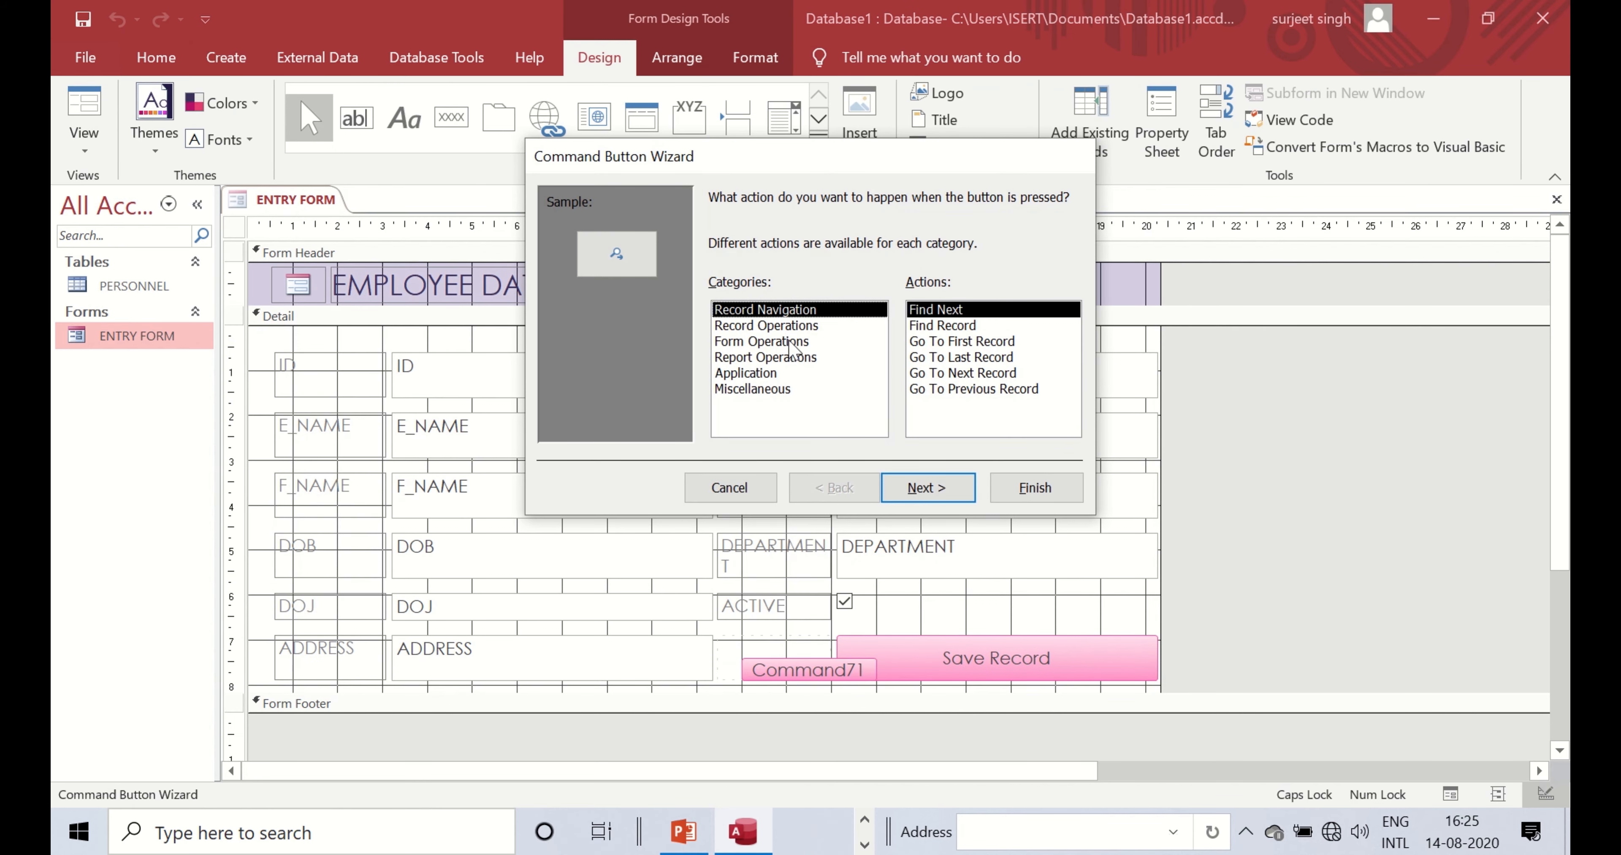
left_click(791, 327)
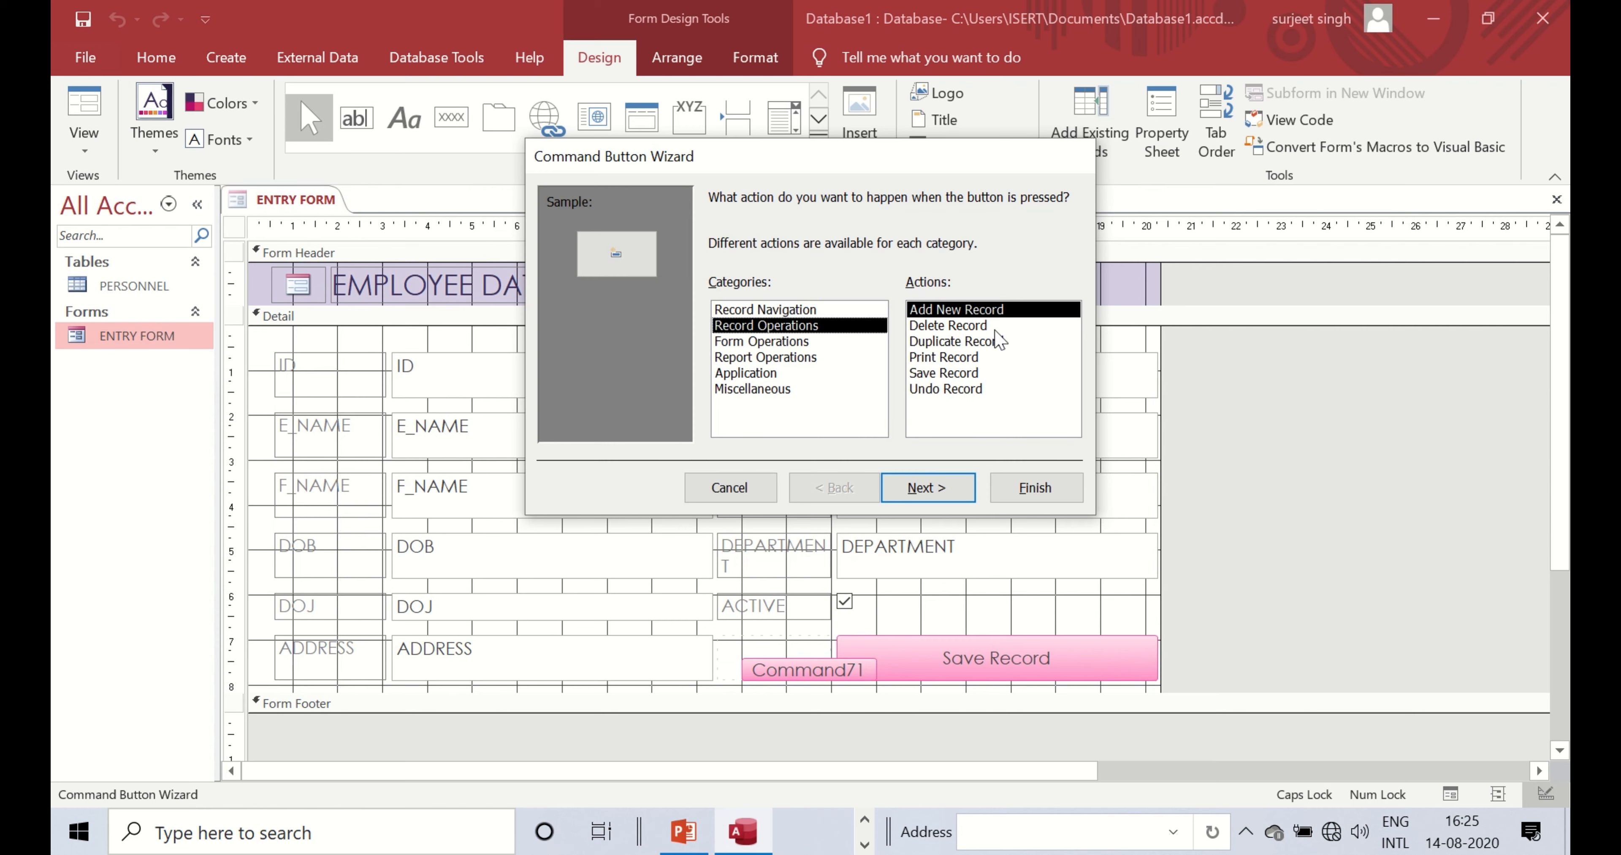
left_click(993, 309)
left_click(908, 496)
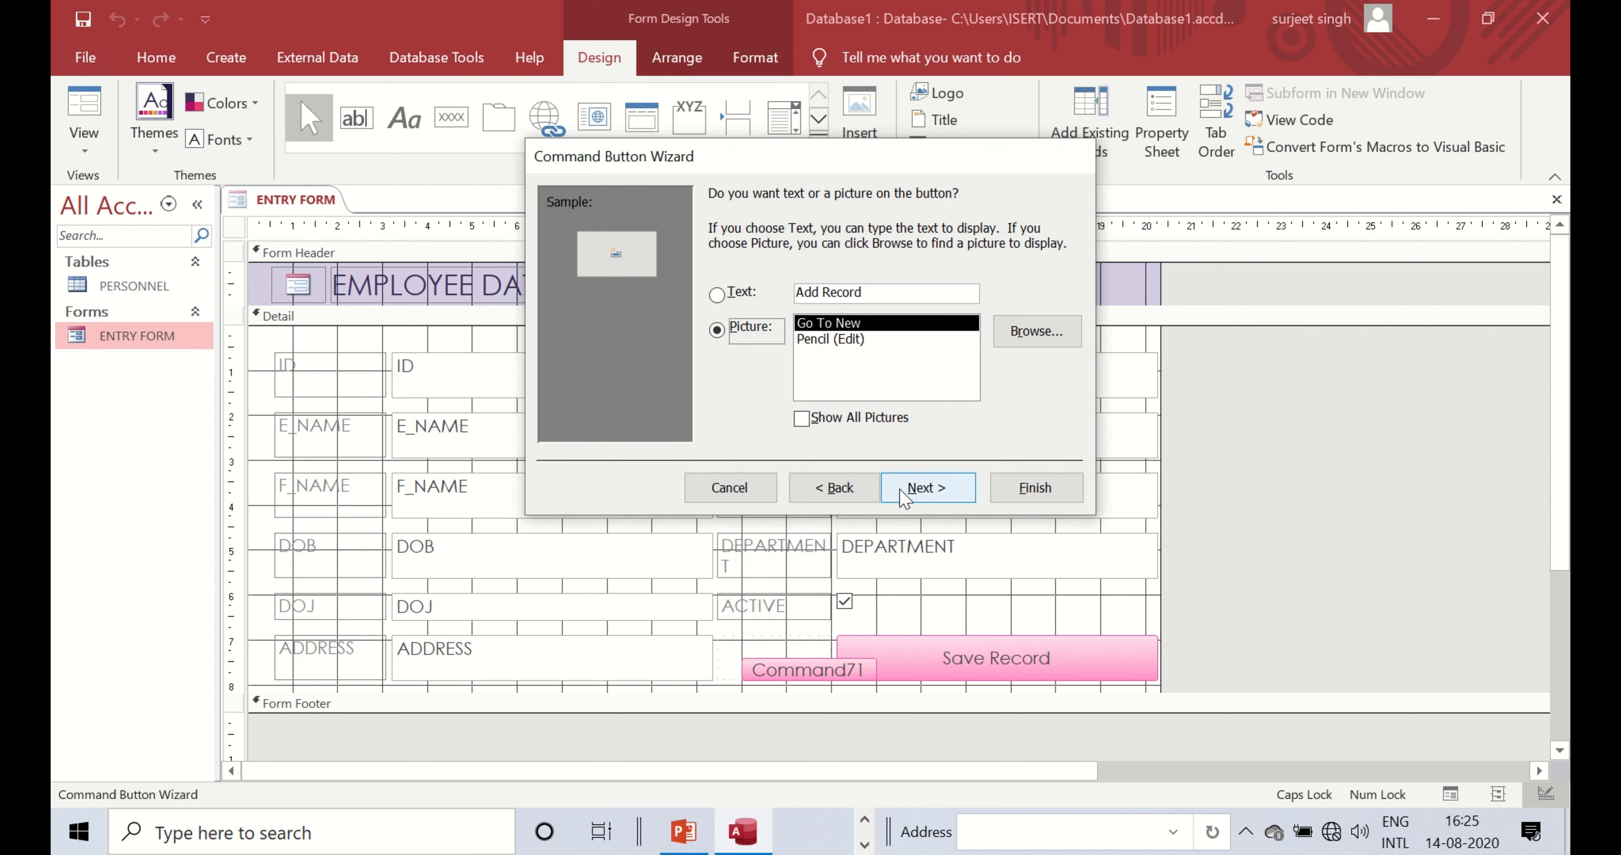
- Caption the button with the text 'New Record' and finish the wizard
left_click(717, 294)
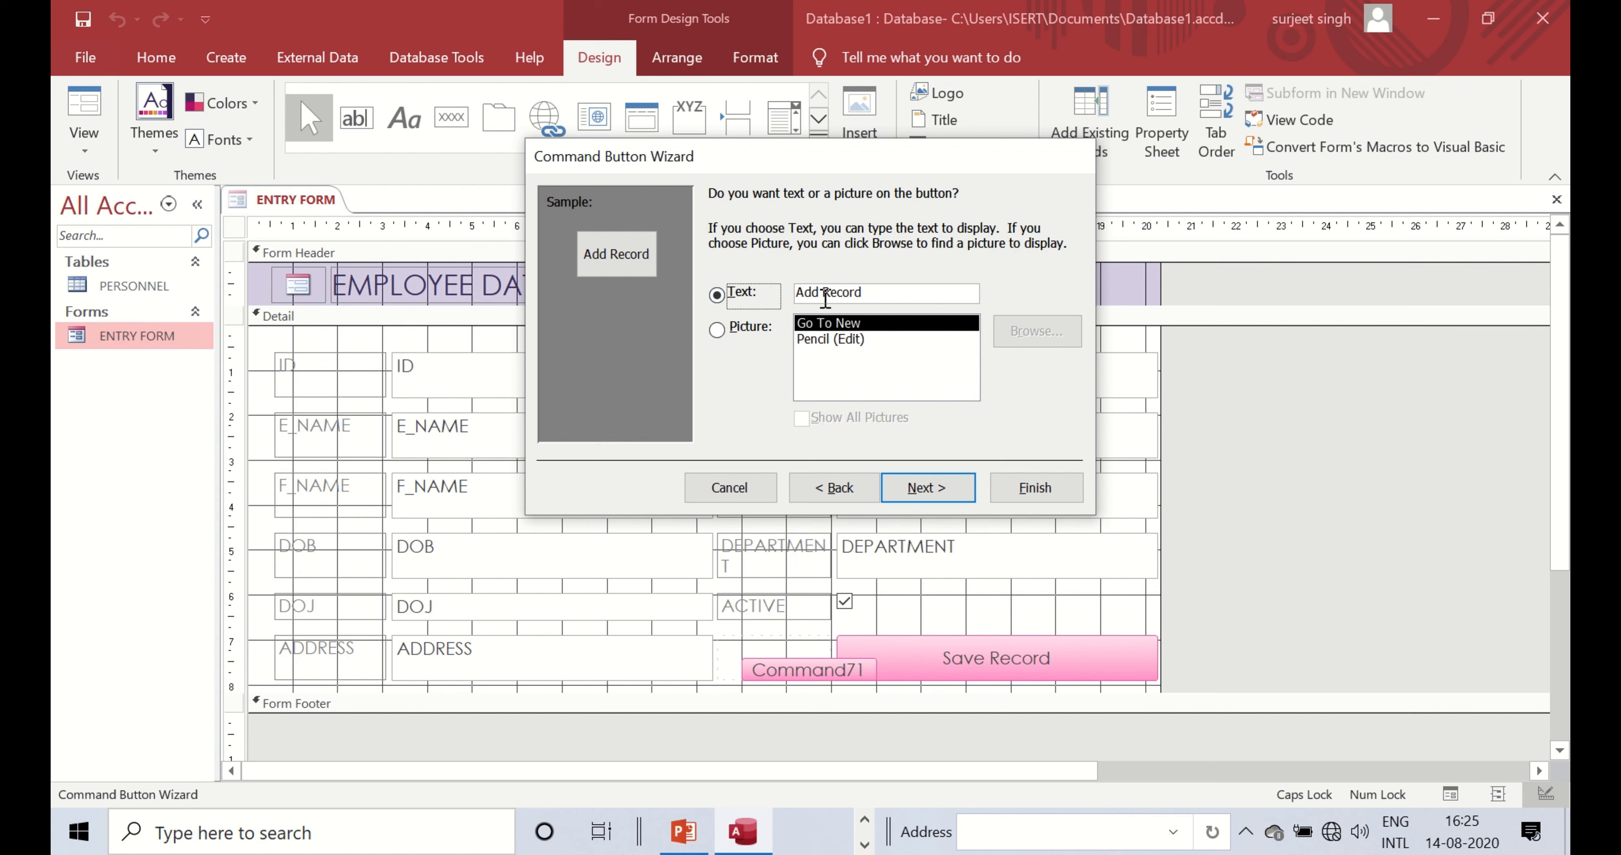
double_click(826, 294)
left_click(817, 294)
key("BackSpace")
key("BackSpace")
key("BackSpace")
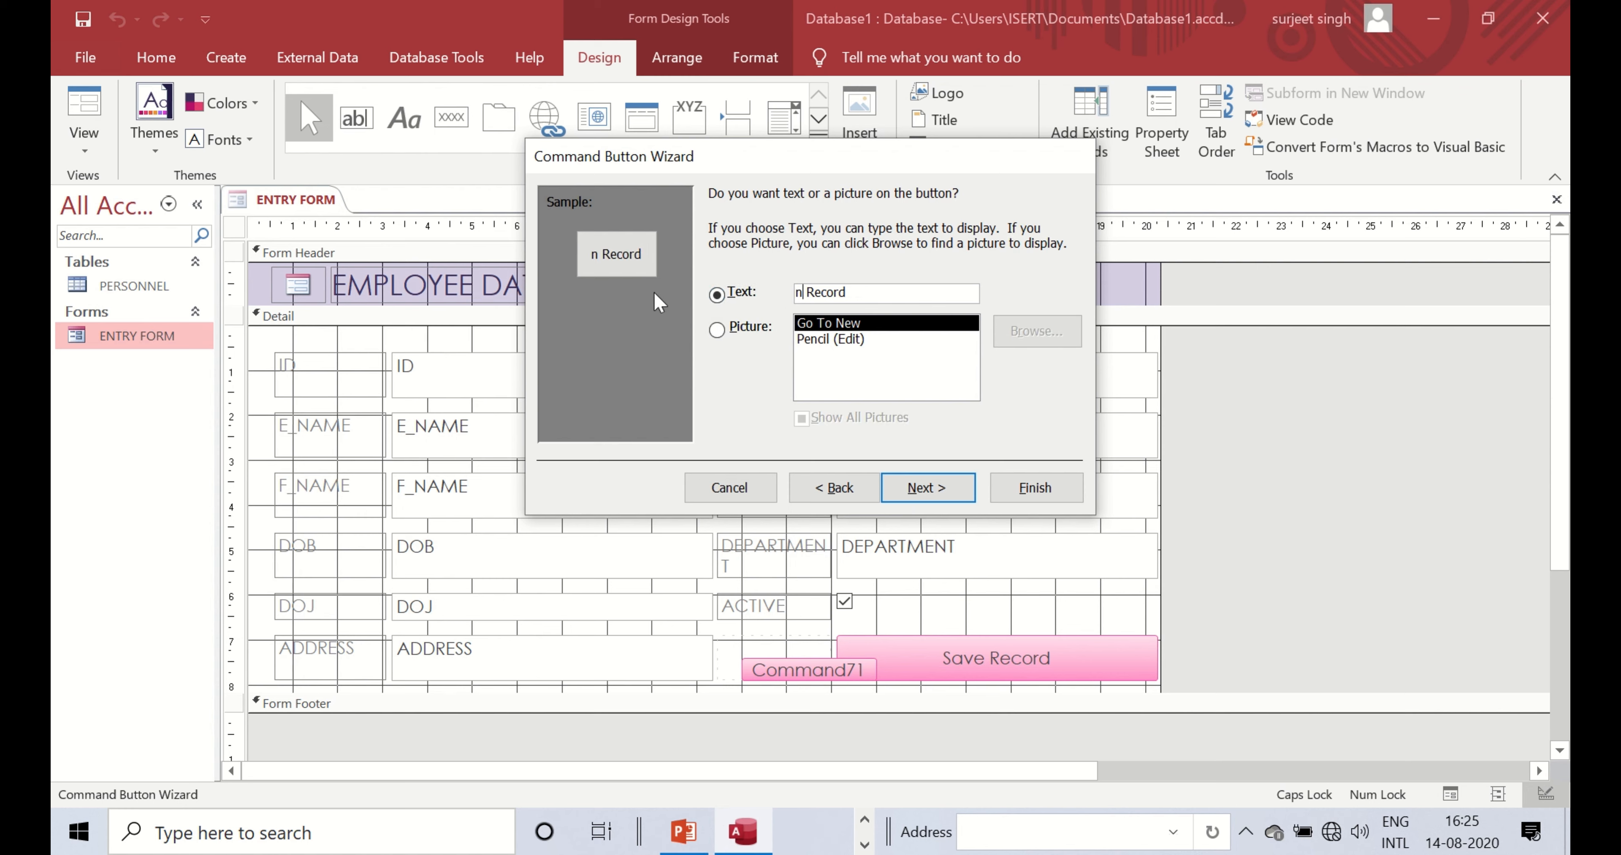
type("new")
key("BackSpace")
key("BackSpace")
key("BackSpace")
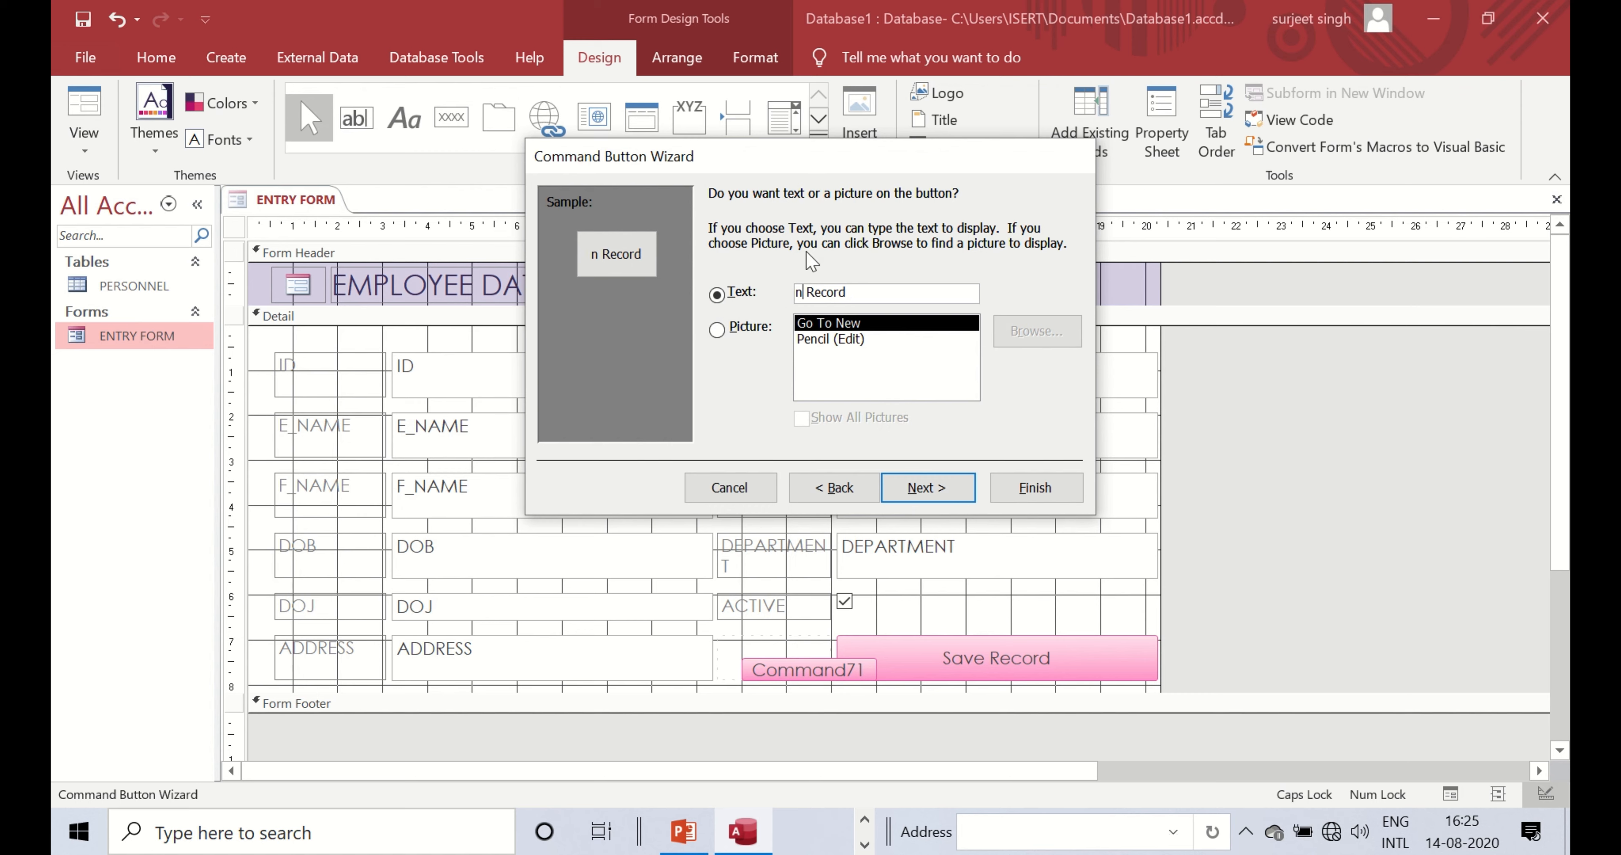
type("Ne")
key("BackSpace")
type("ew")
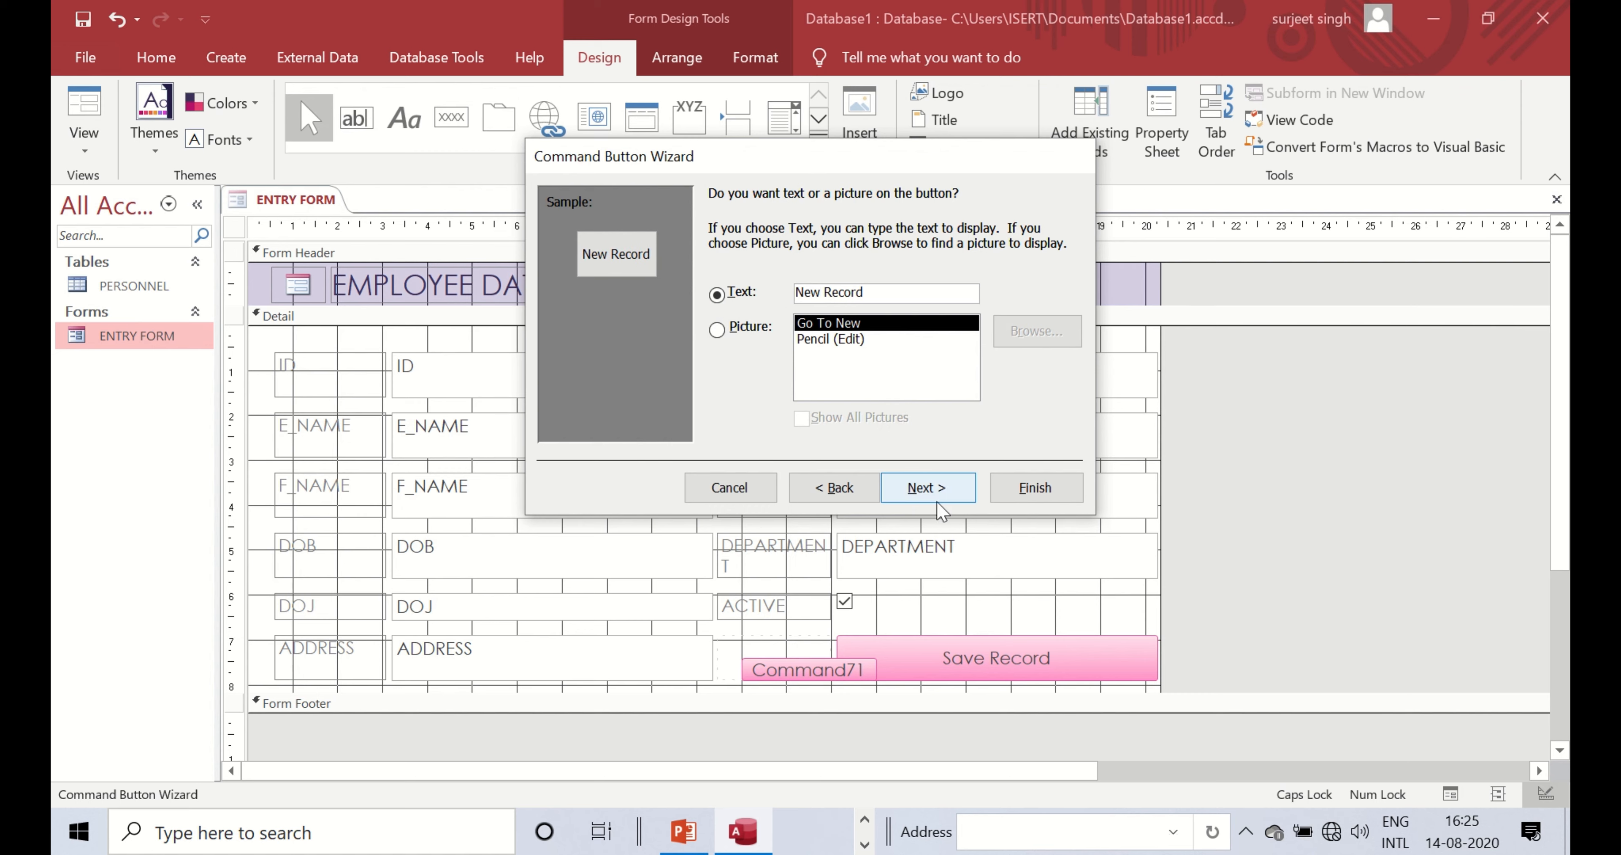
left_click(938, 490)
left_click(1035, 487)
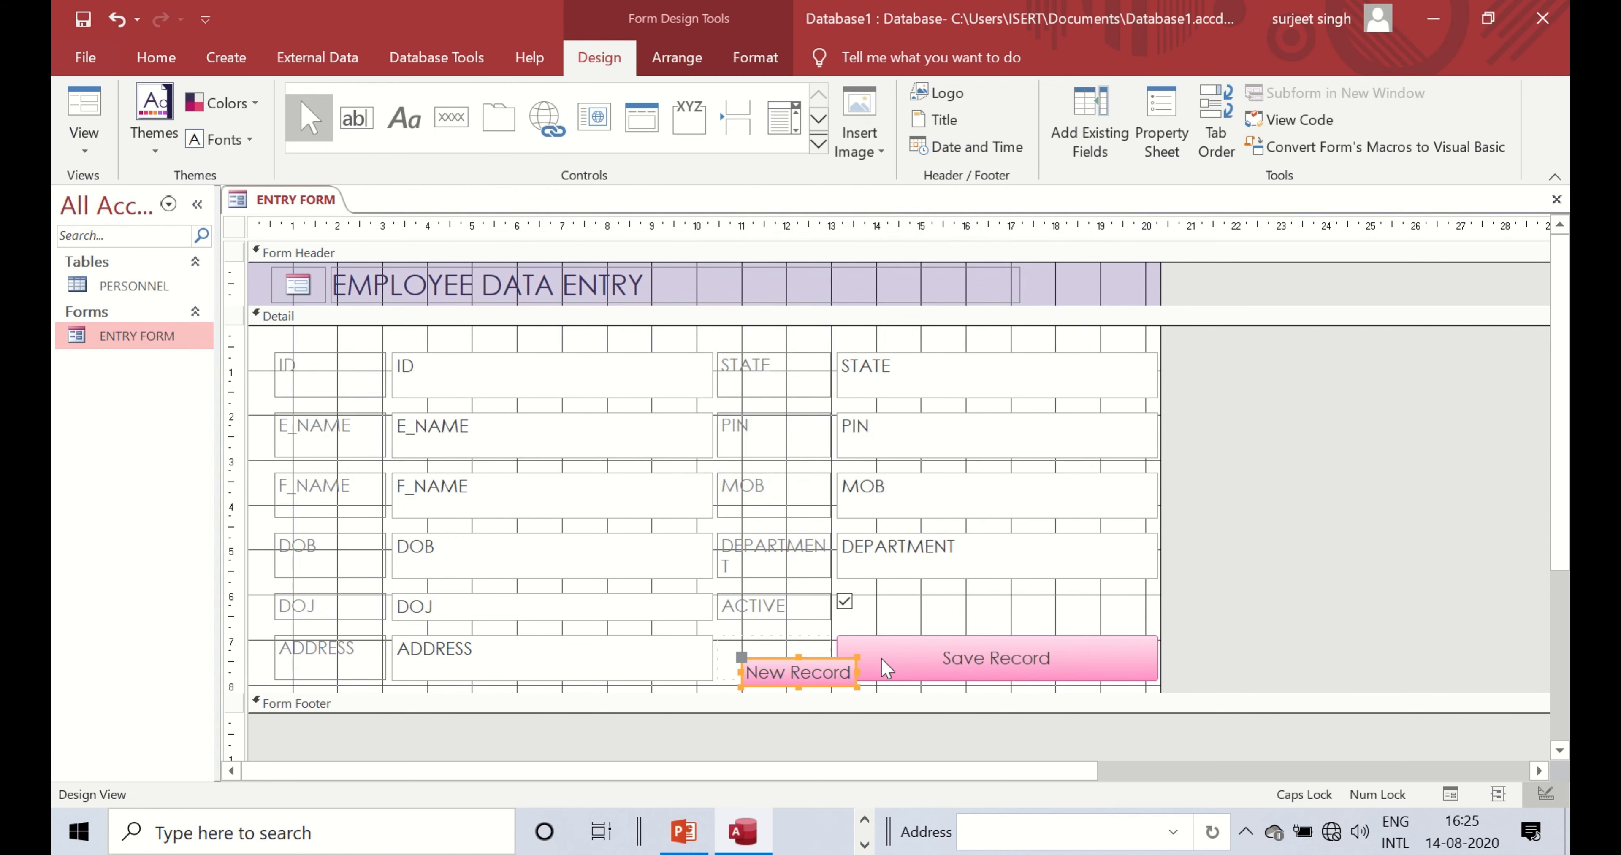
- Narrow the New Record button to show New and nudge the Save Record column edge
left_click_drag(853, 671, 822, 670)
left_click(841, 662)
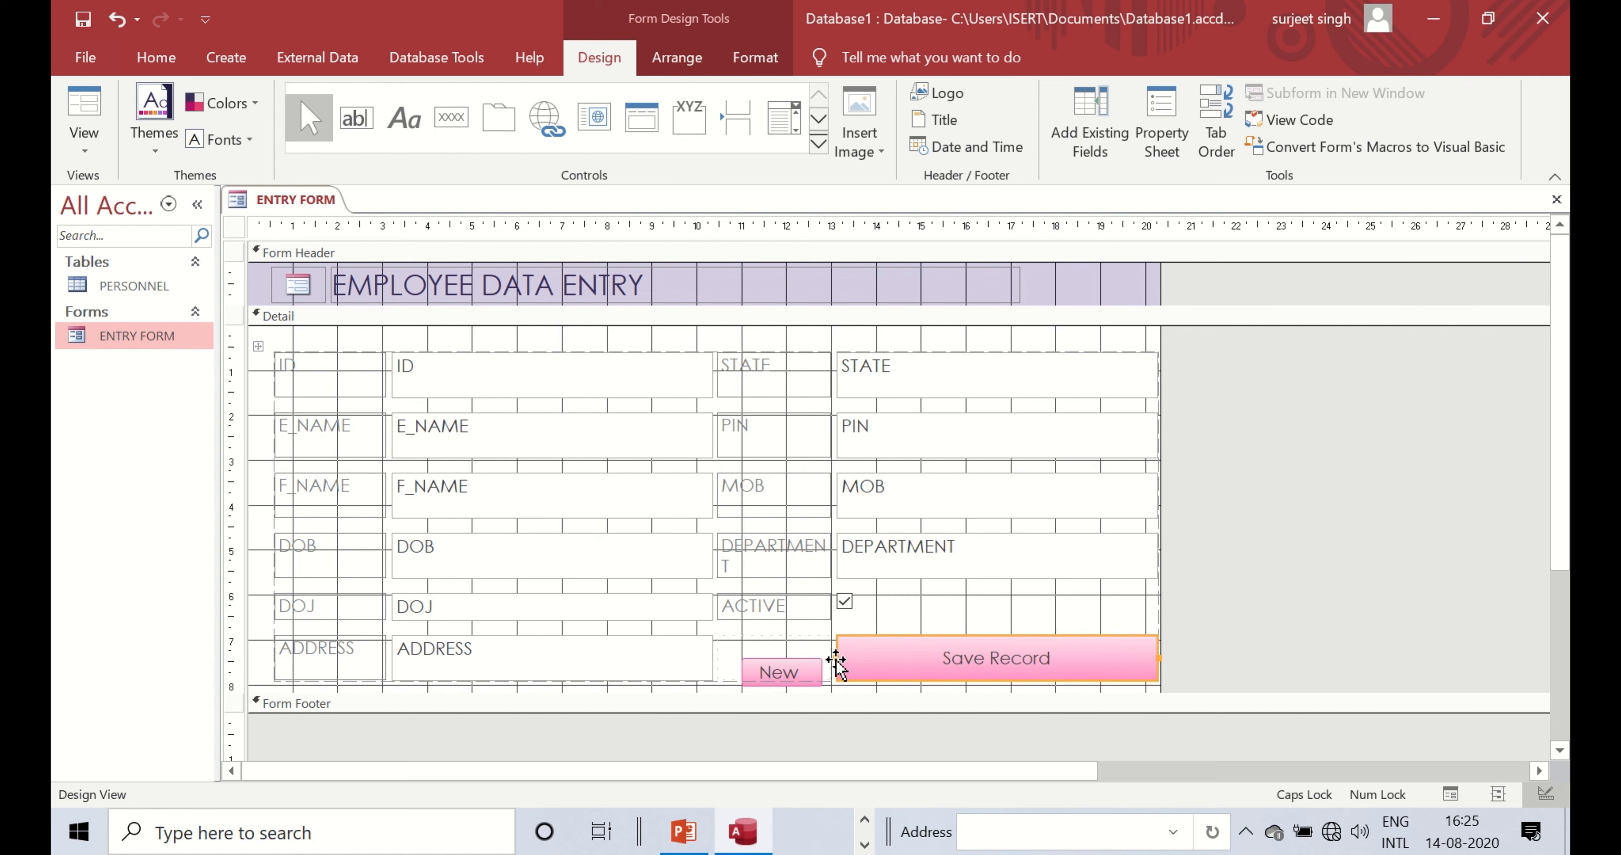
mouse_move(839, 659)
left_mouse_down()
mouse_move(879, 655)
mouse_move(841, 654)
left_mouse_up()
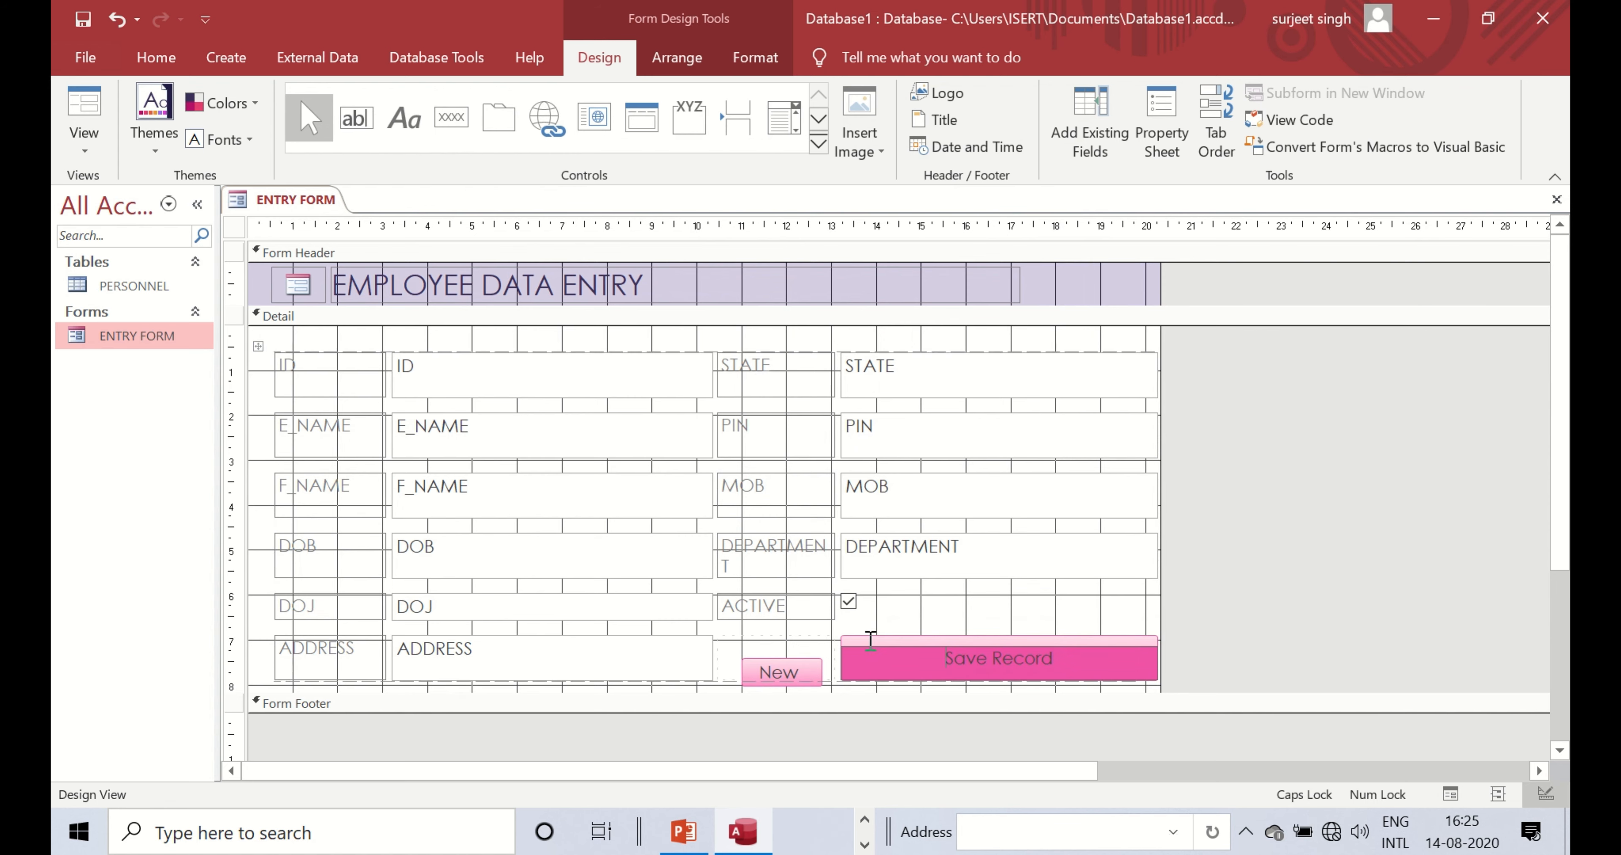
left_click(1071, 644)
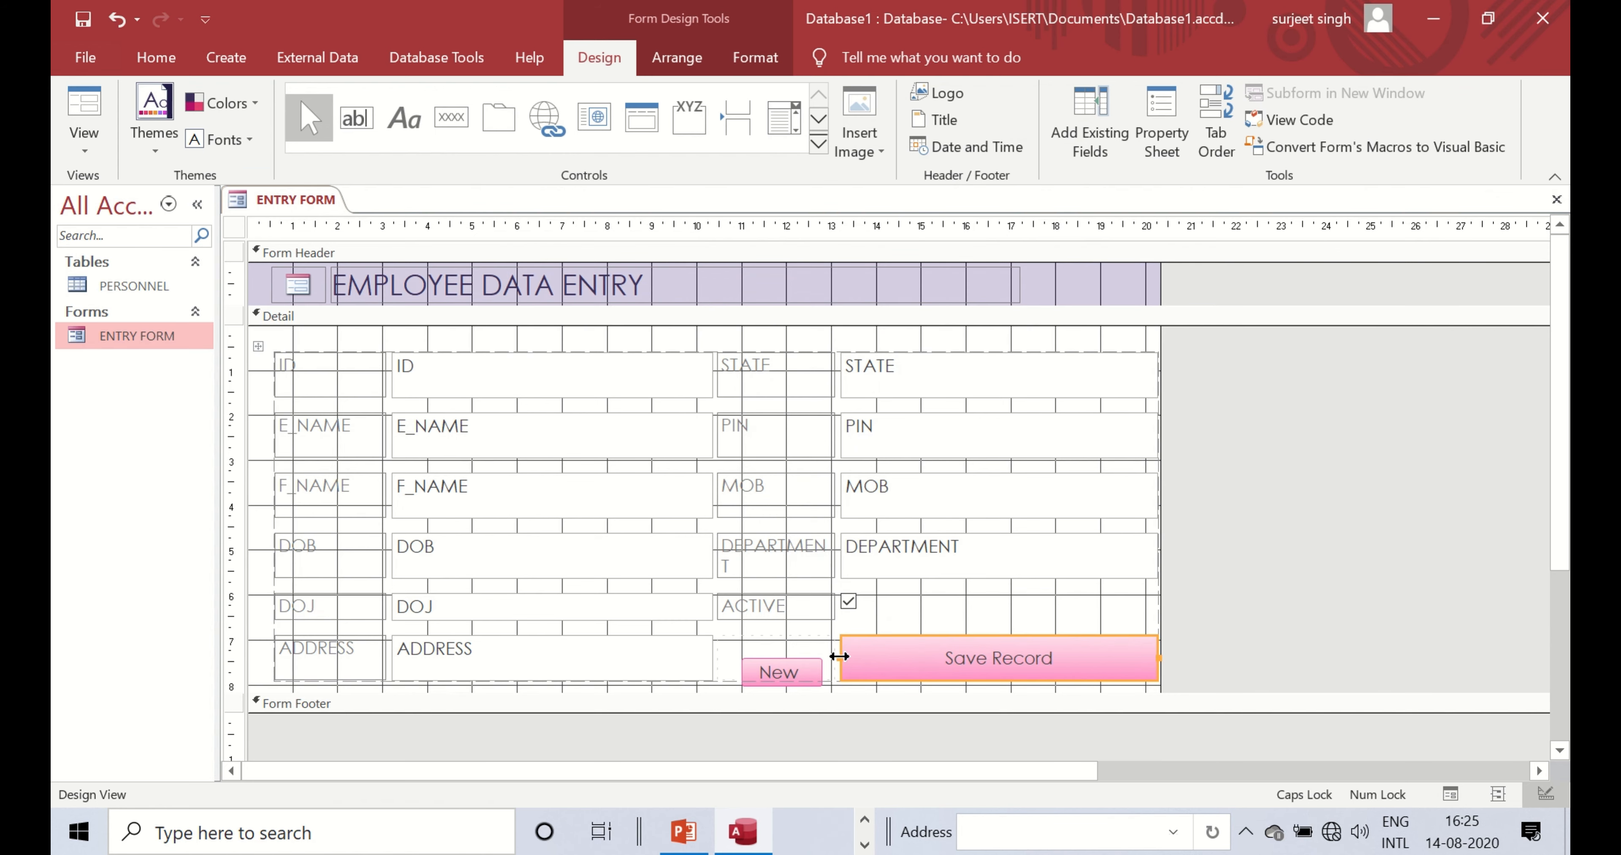
left_click_drag(839, 656, 839, 655)
left_click(794, 674)
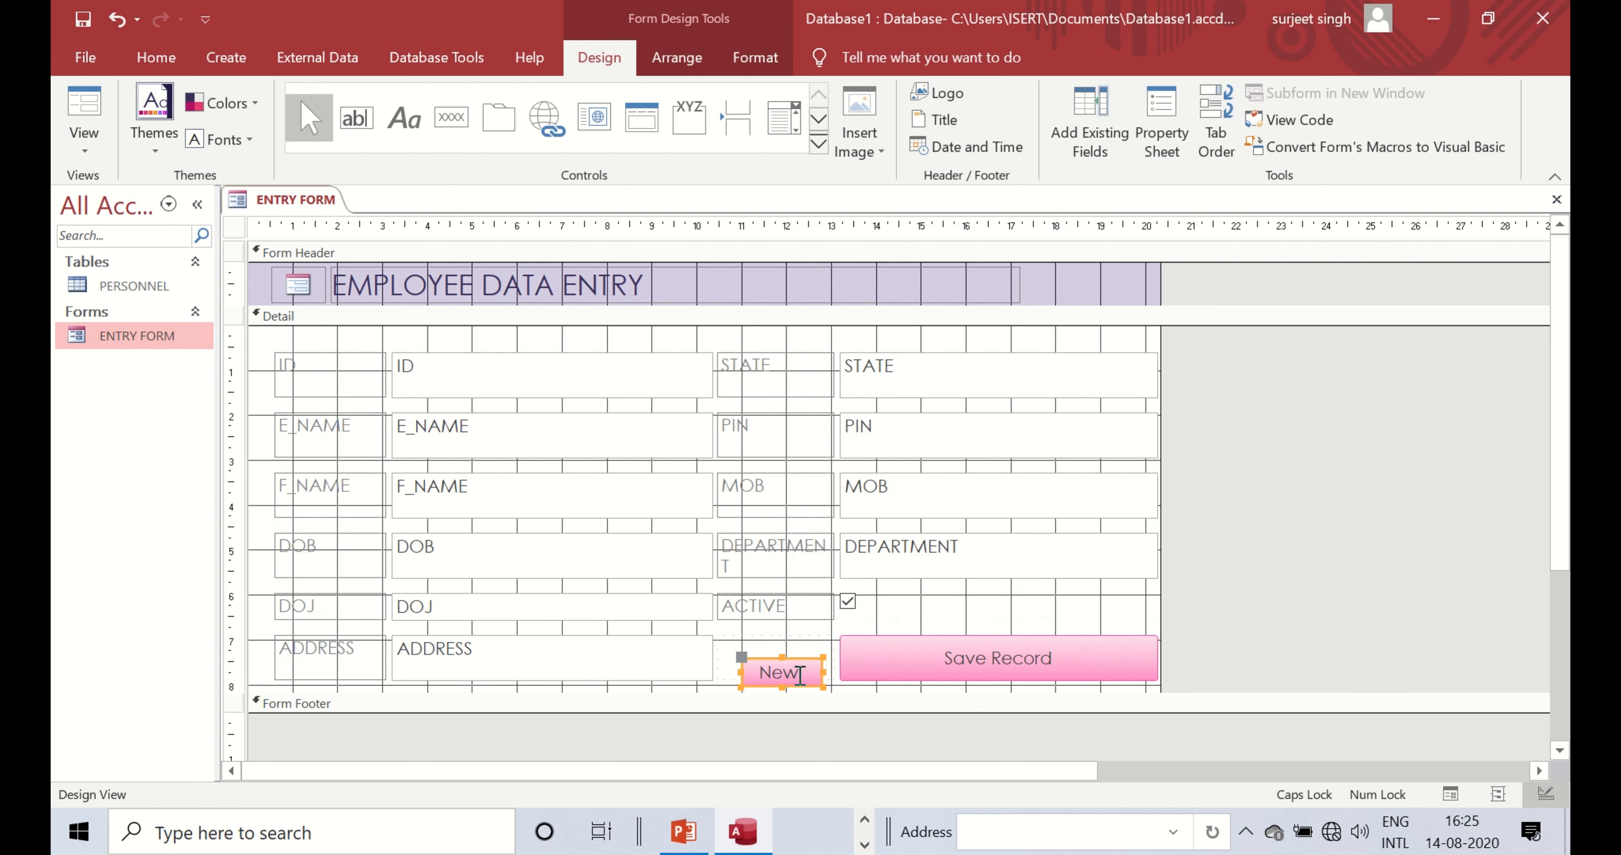
left_click(976, 672)
scroll(1070, 673, "down", 1)
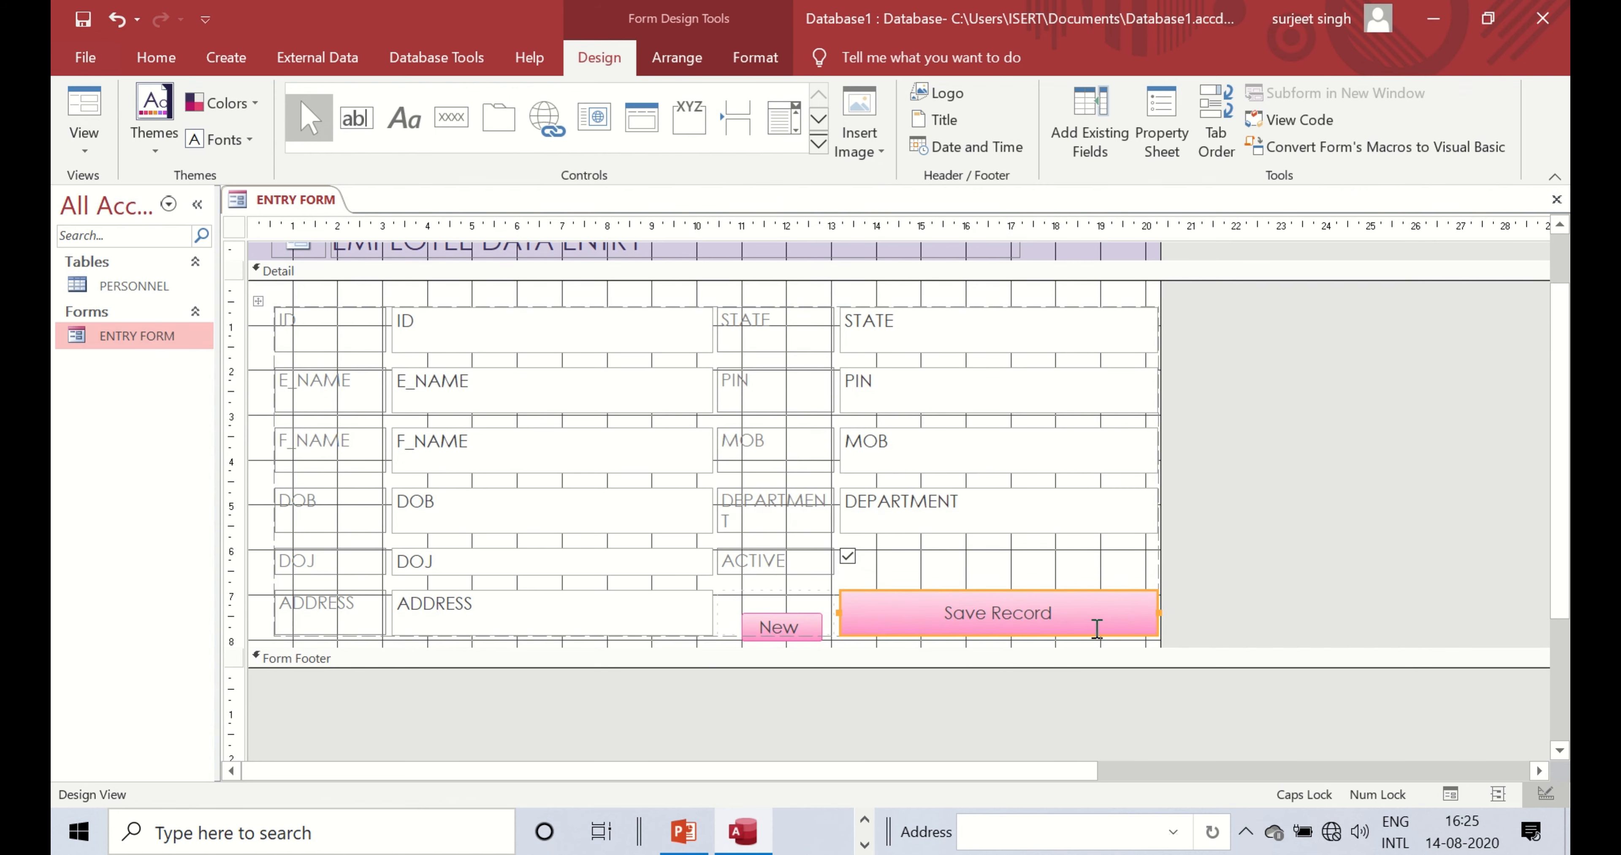
- Reposition the Save Record button and narrow it from the right
left_click(1126, 627)
left_click(1125, 594)
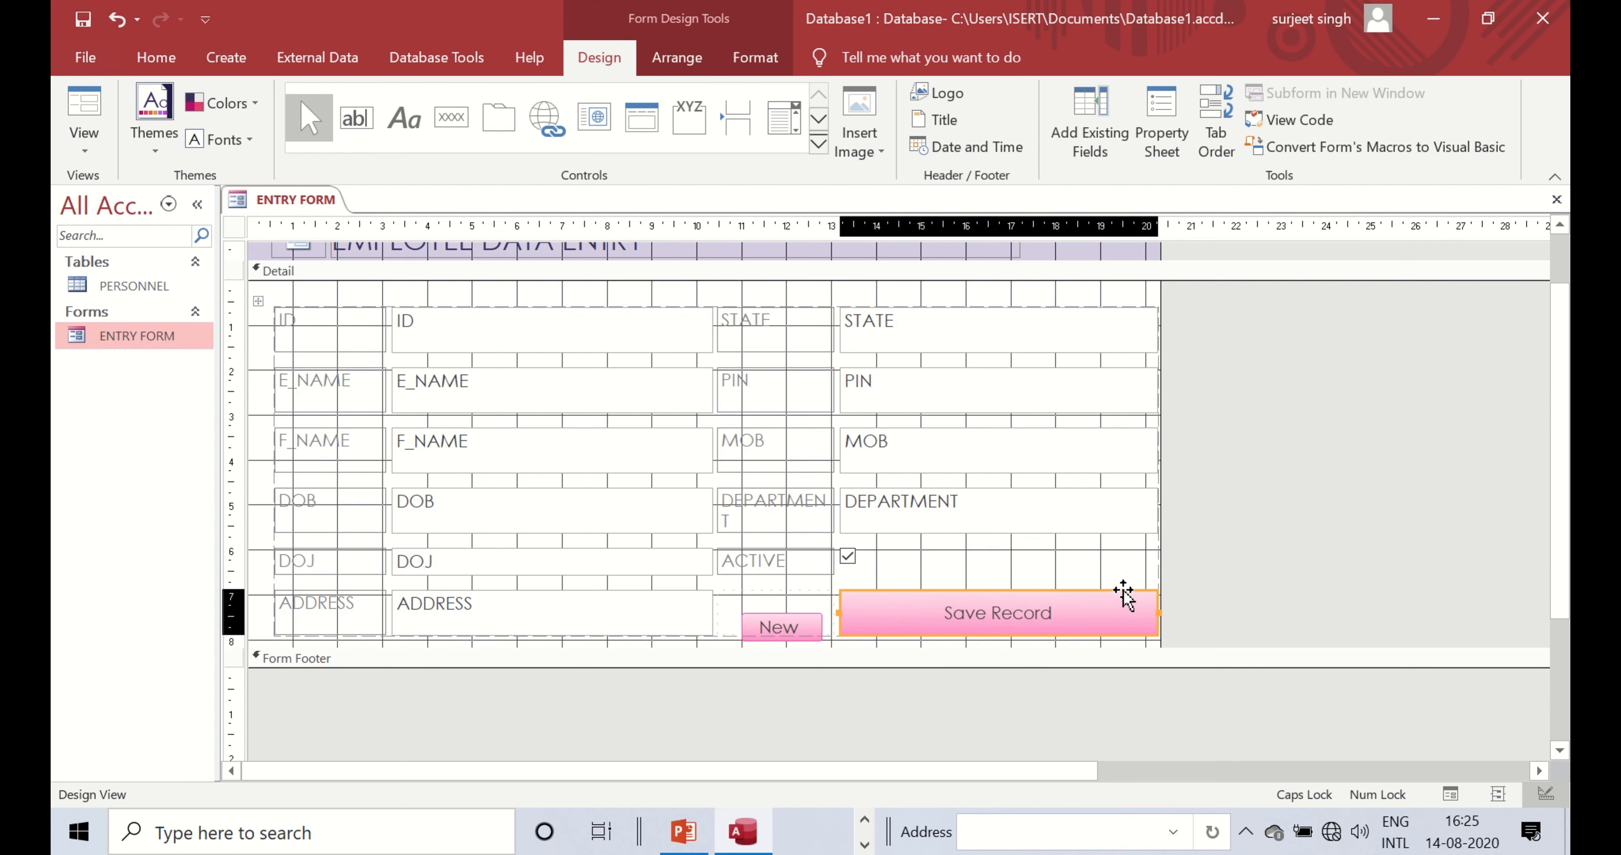
left_click(1123, 592)
left_click(1126, 590)
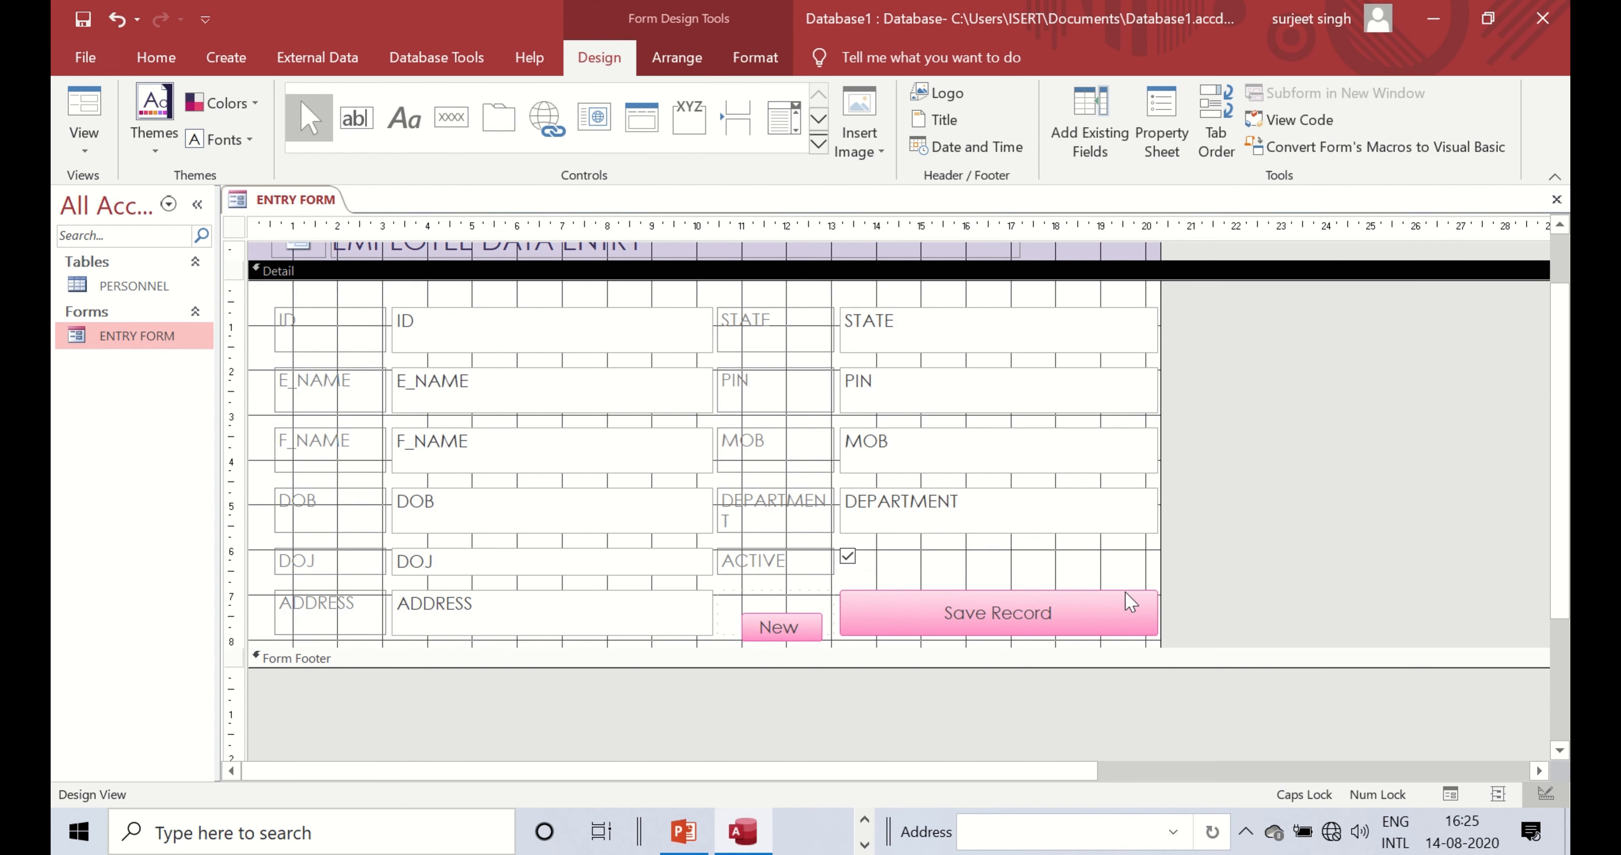
left_click_drag(1127, 591, 930, 593)
left_click(931, 593)
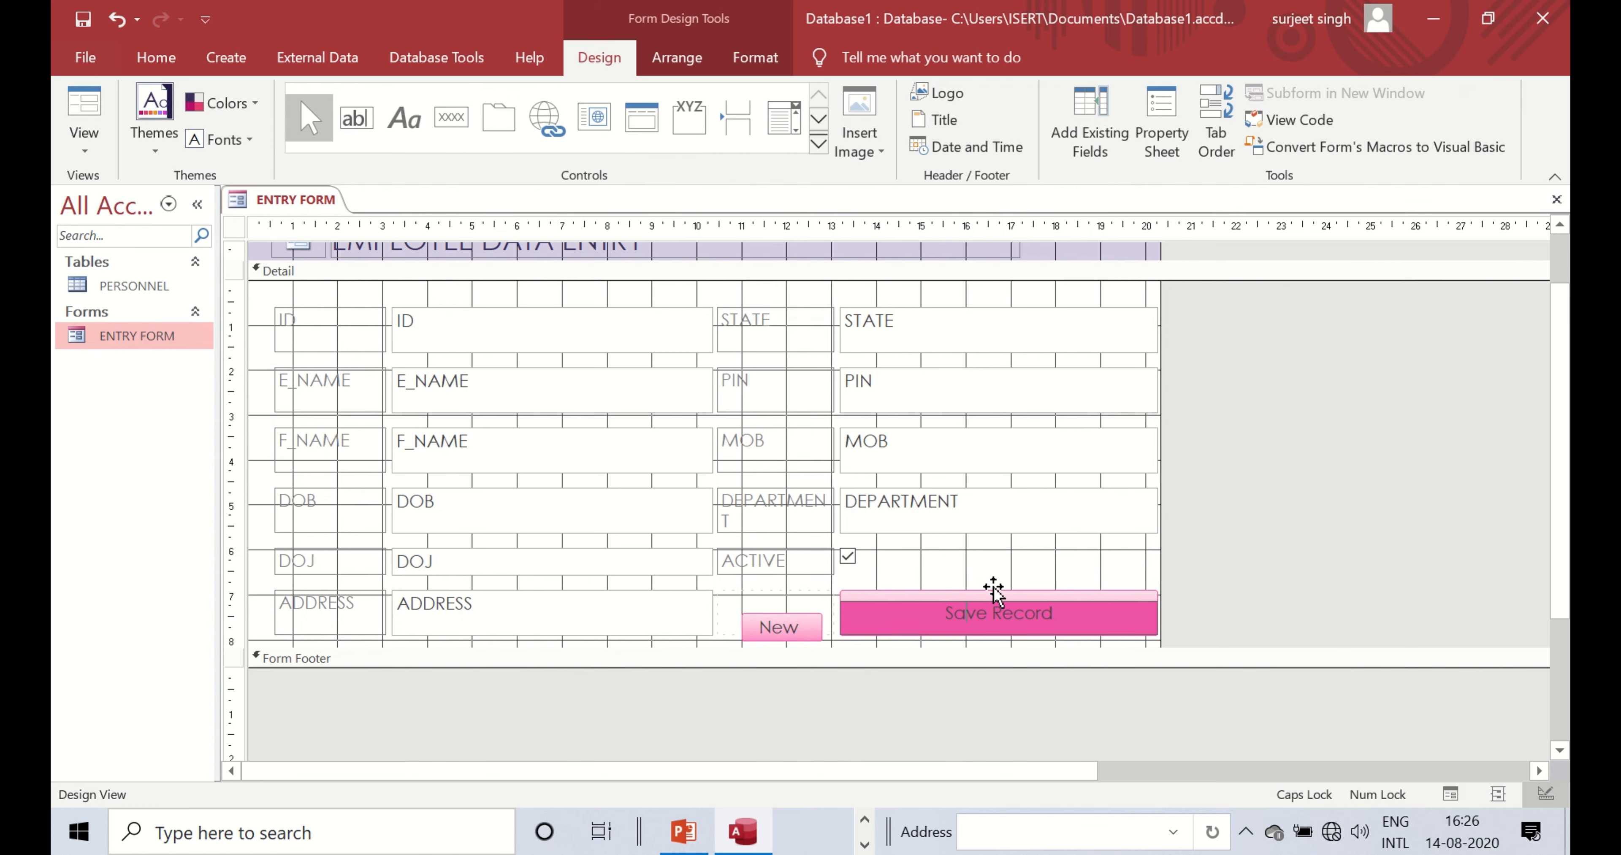
left_click(992, 605)
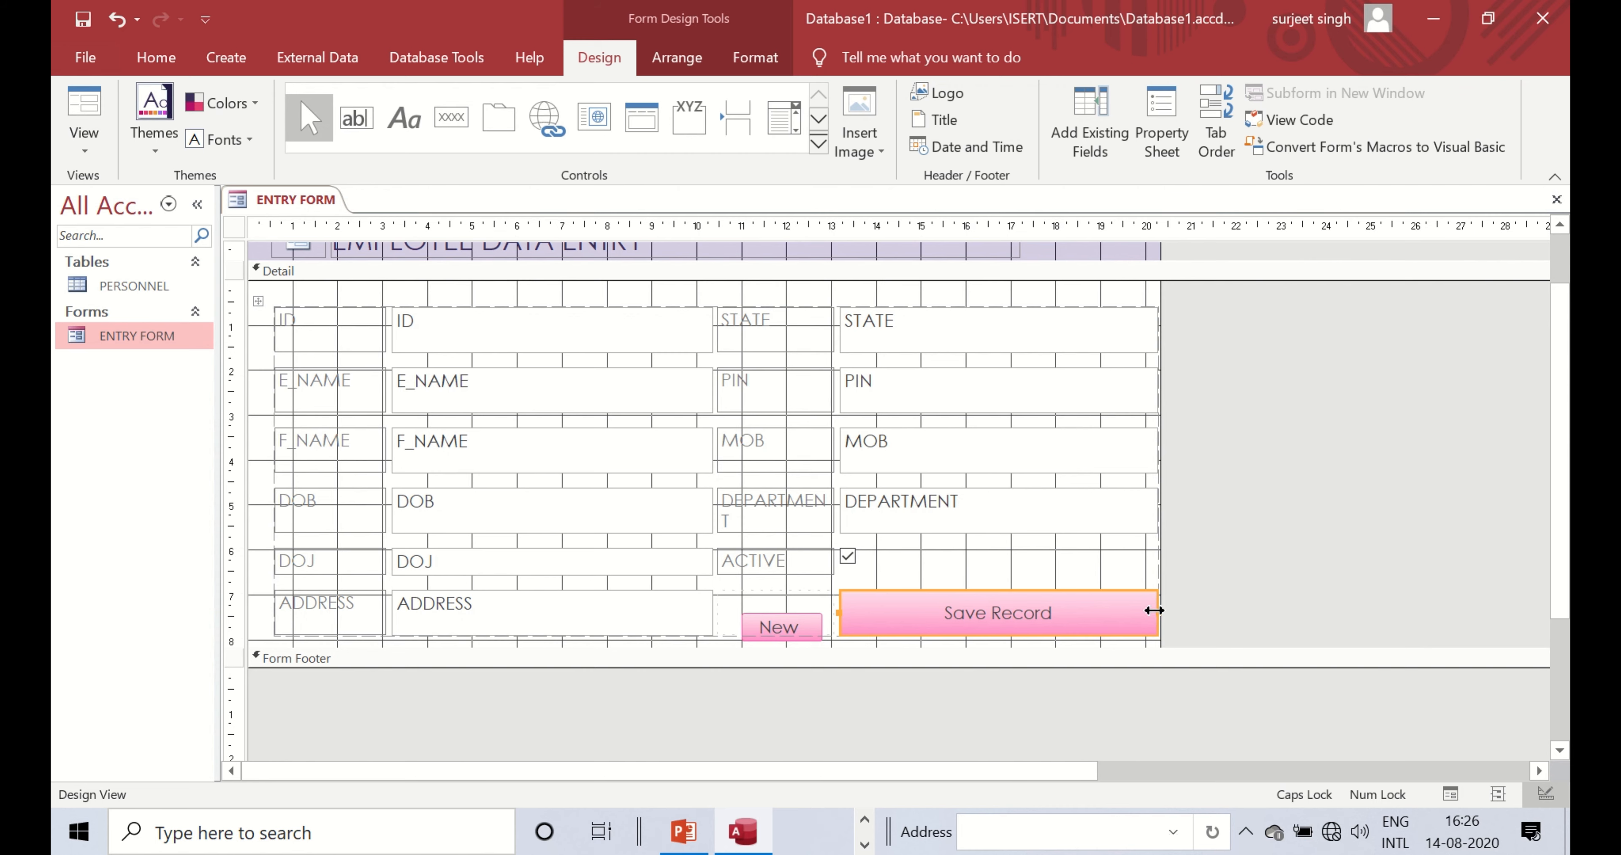
left_click_drag(1154, 614, 1026, 614)
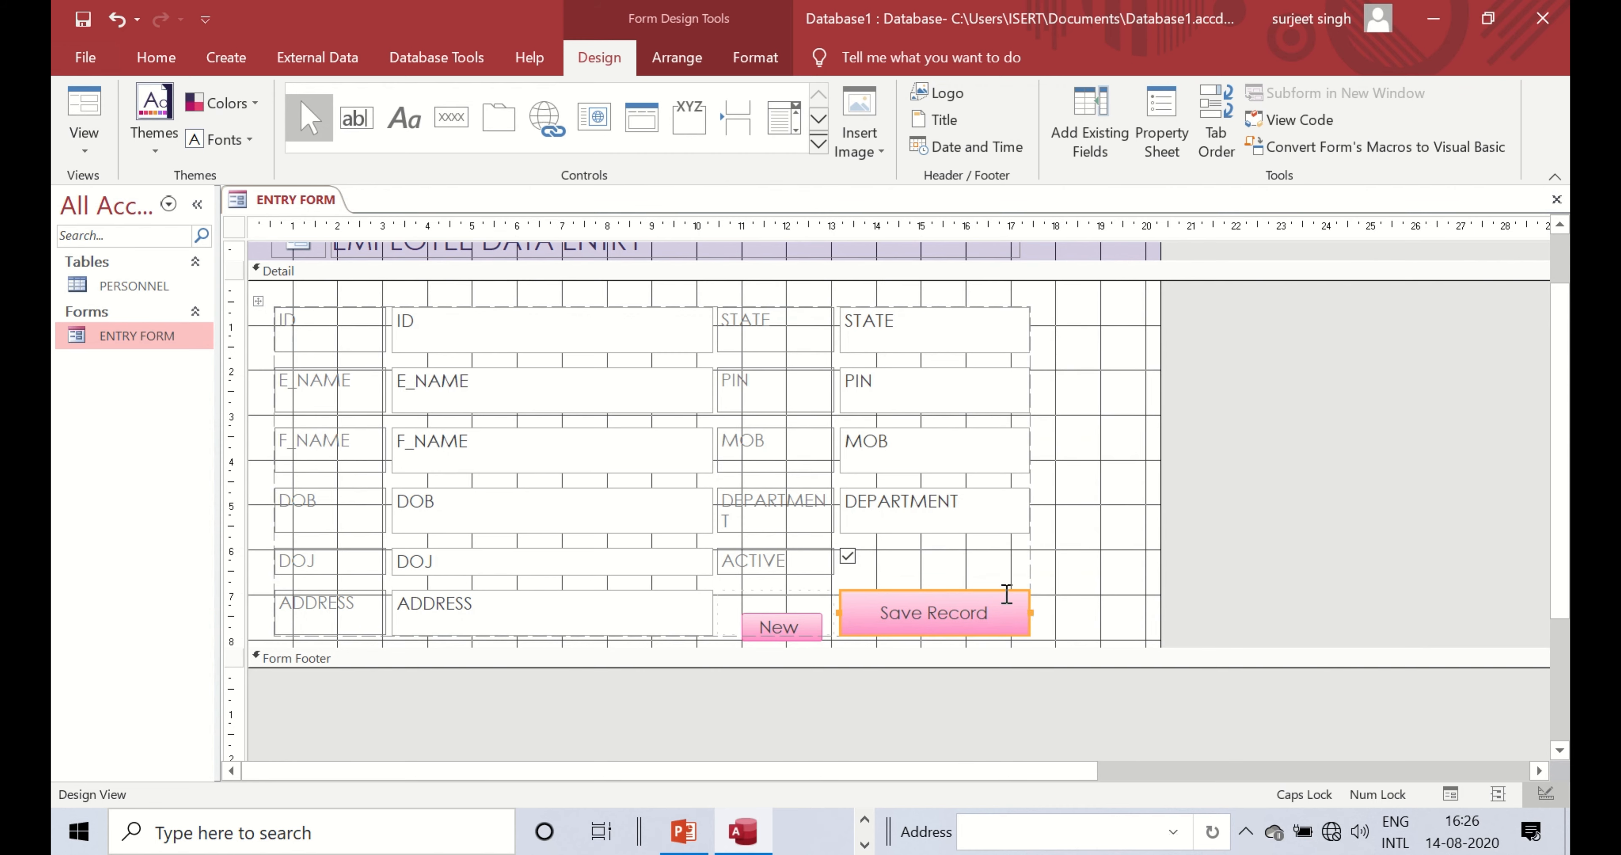
- Delete the Save Record button from the form
left_click(1074, 602)
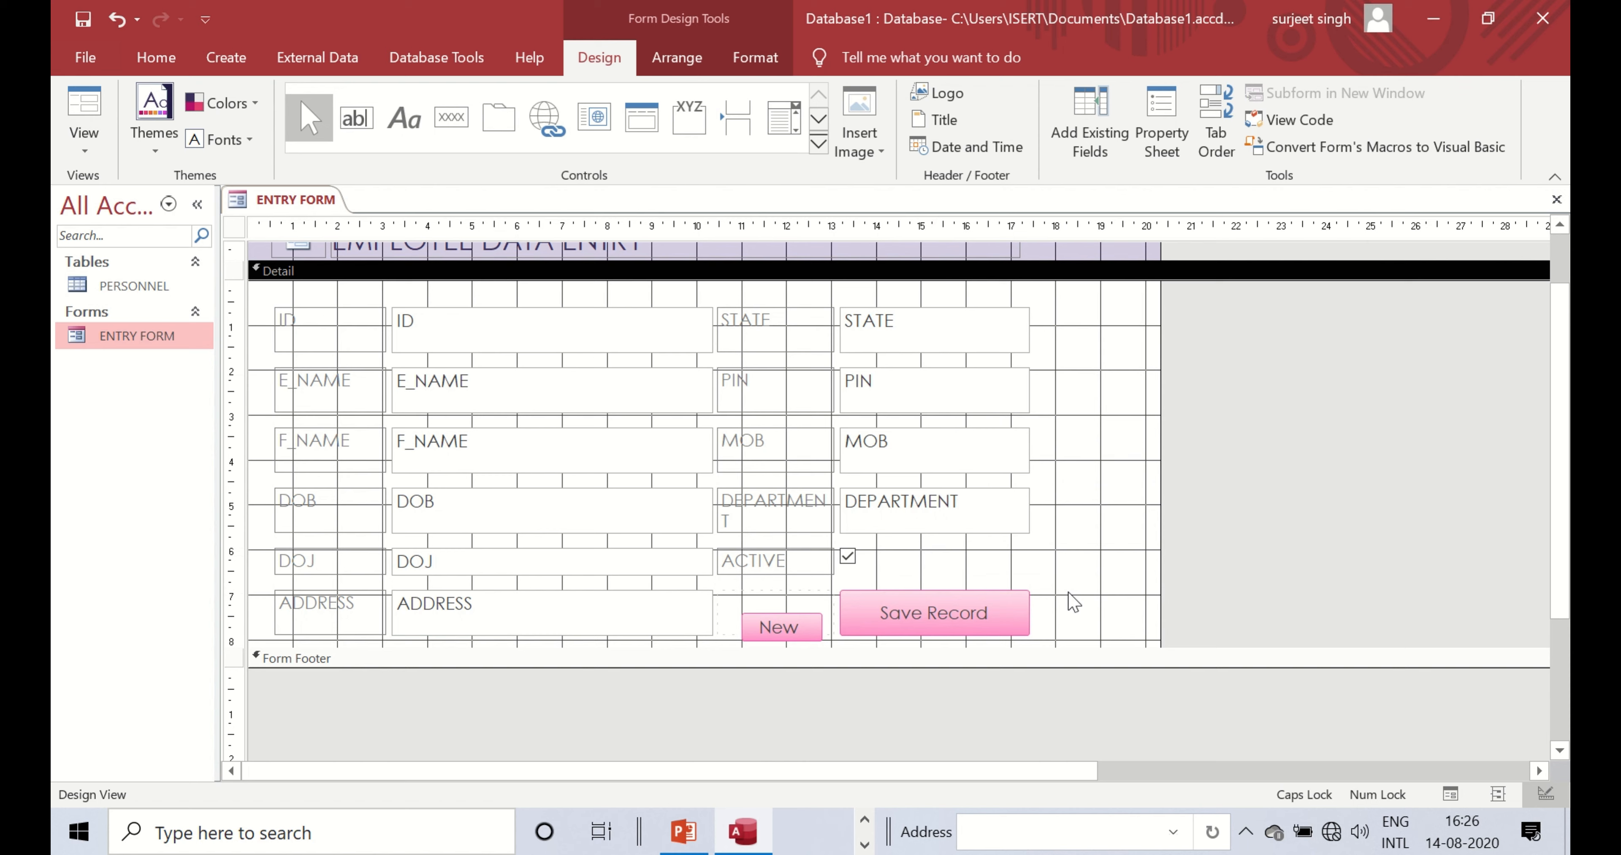
left_click(1004, 594)
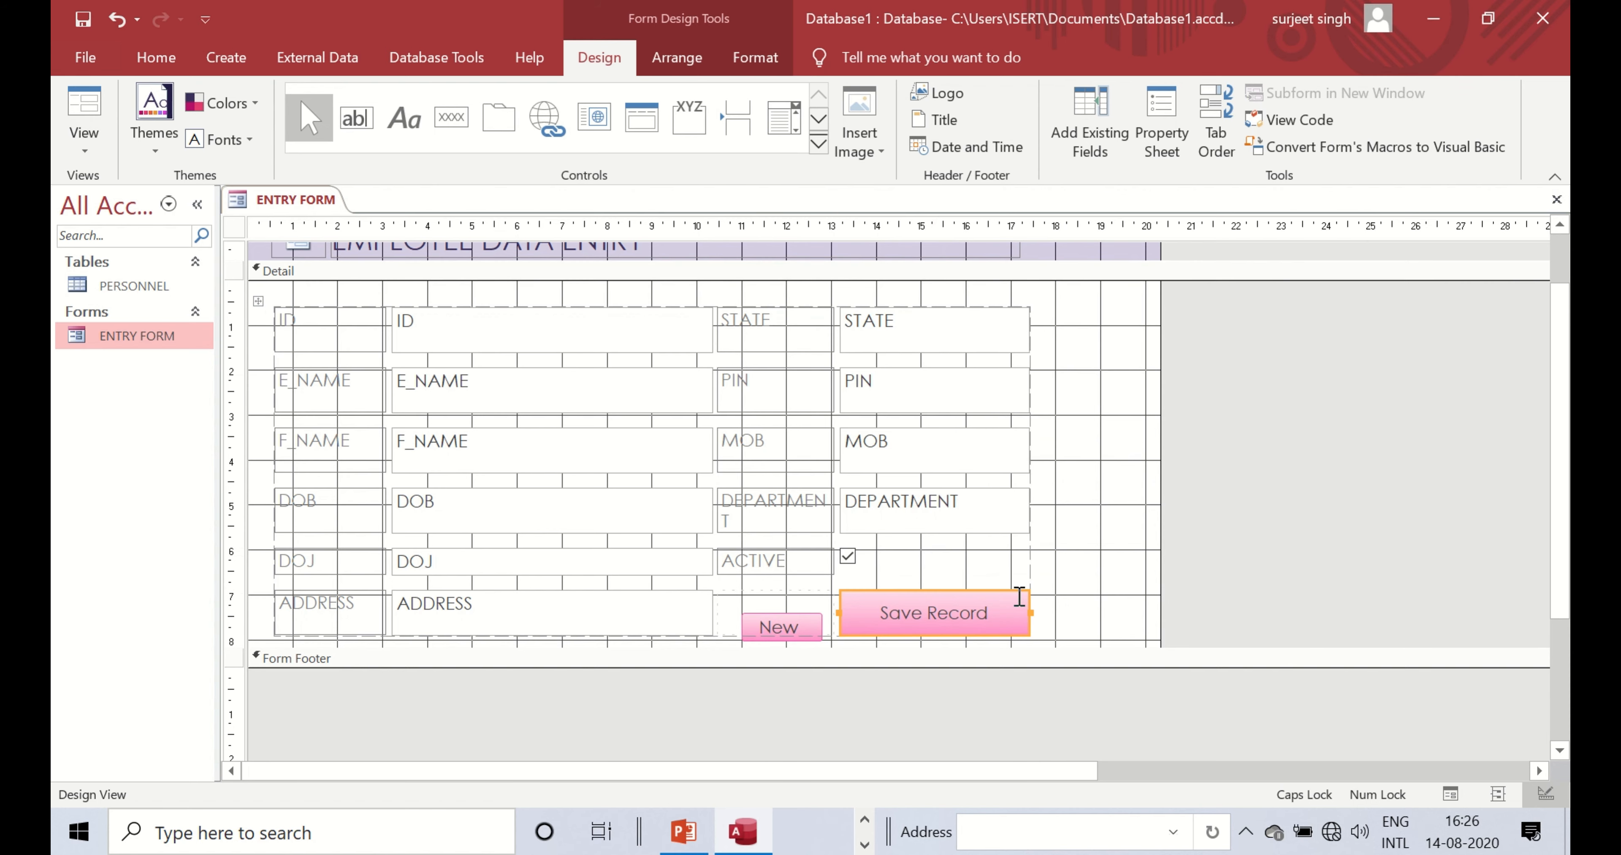
left_click_drag(1026, 589, 1043, 580)
left_click(1056, 567)
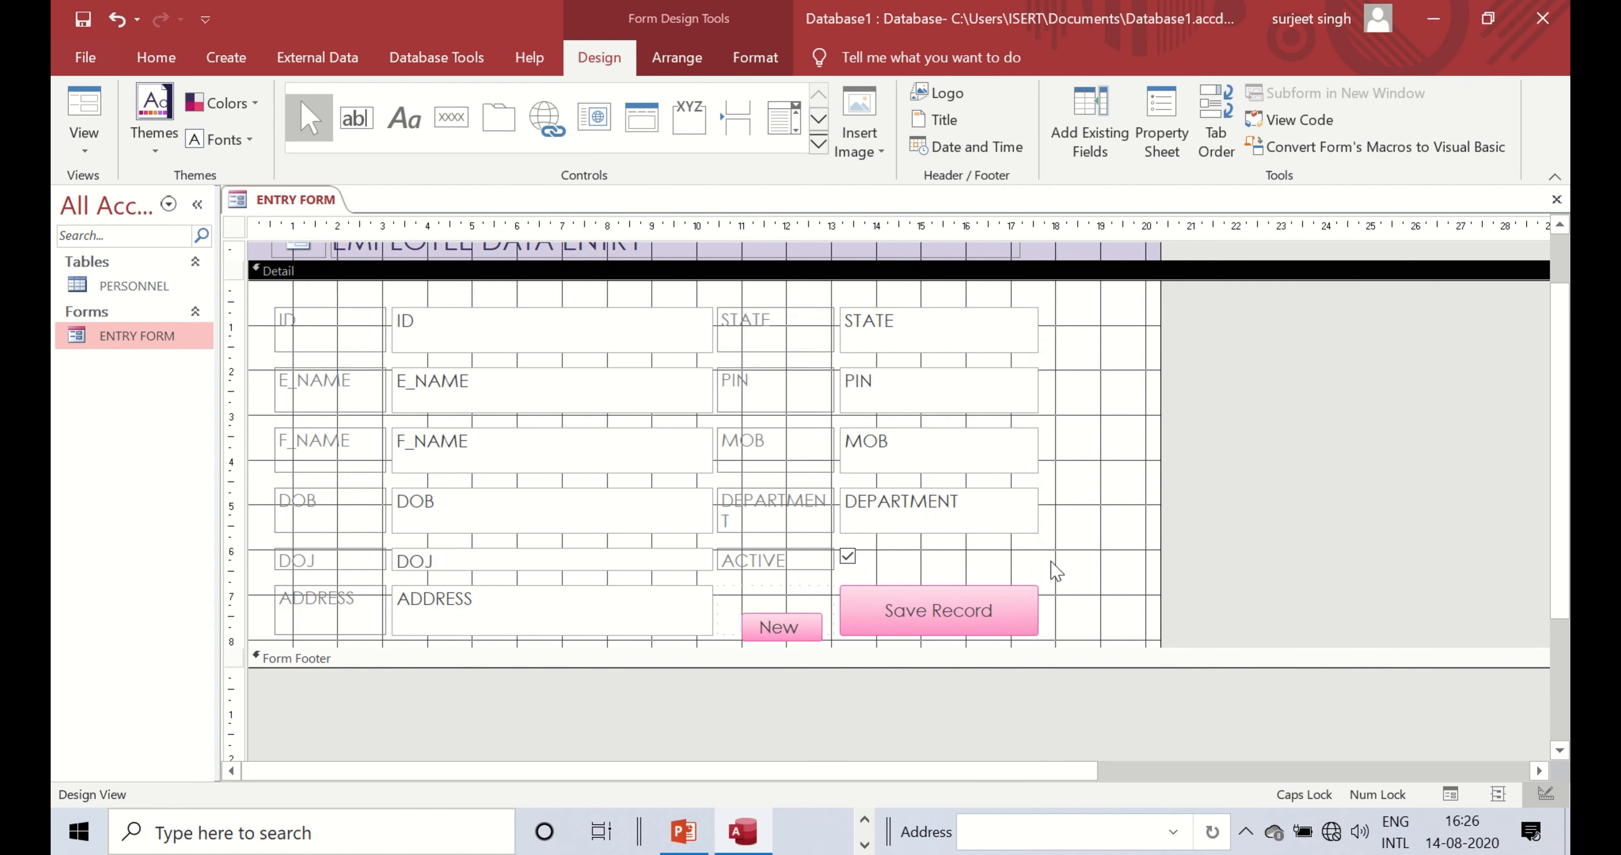
left_click(1011, 595)
key("Delete")
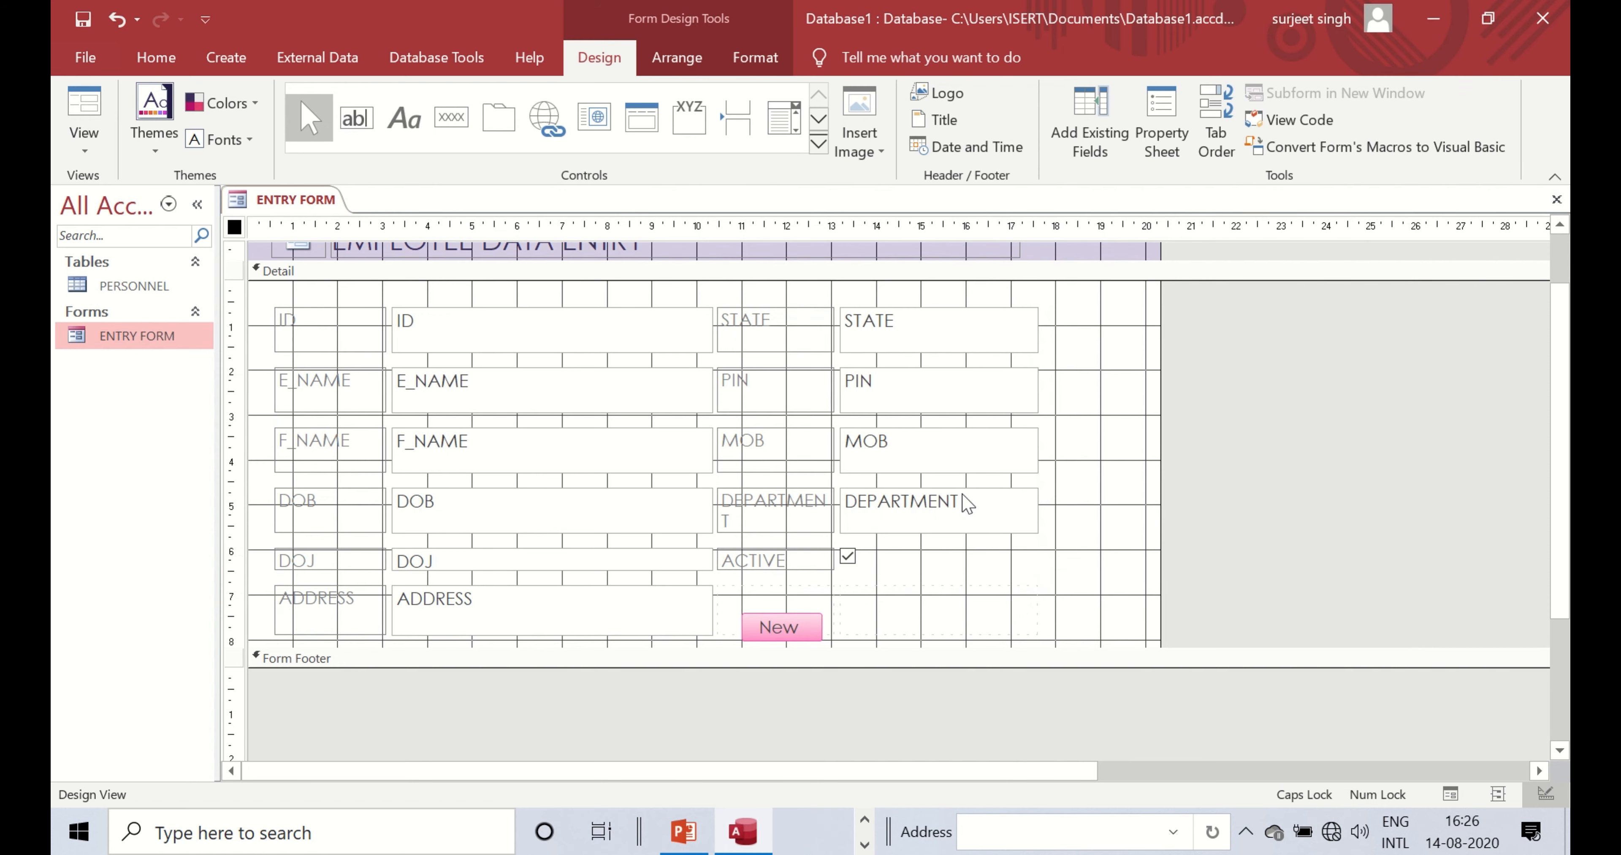
- Widen the STATE, PIN, MOB and DEPARTMENT text boxes to the right
left_click(1025, 251)
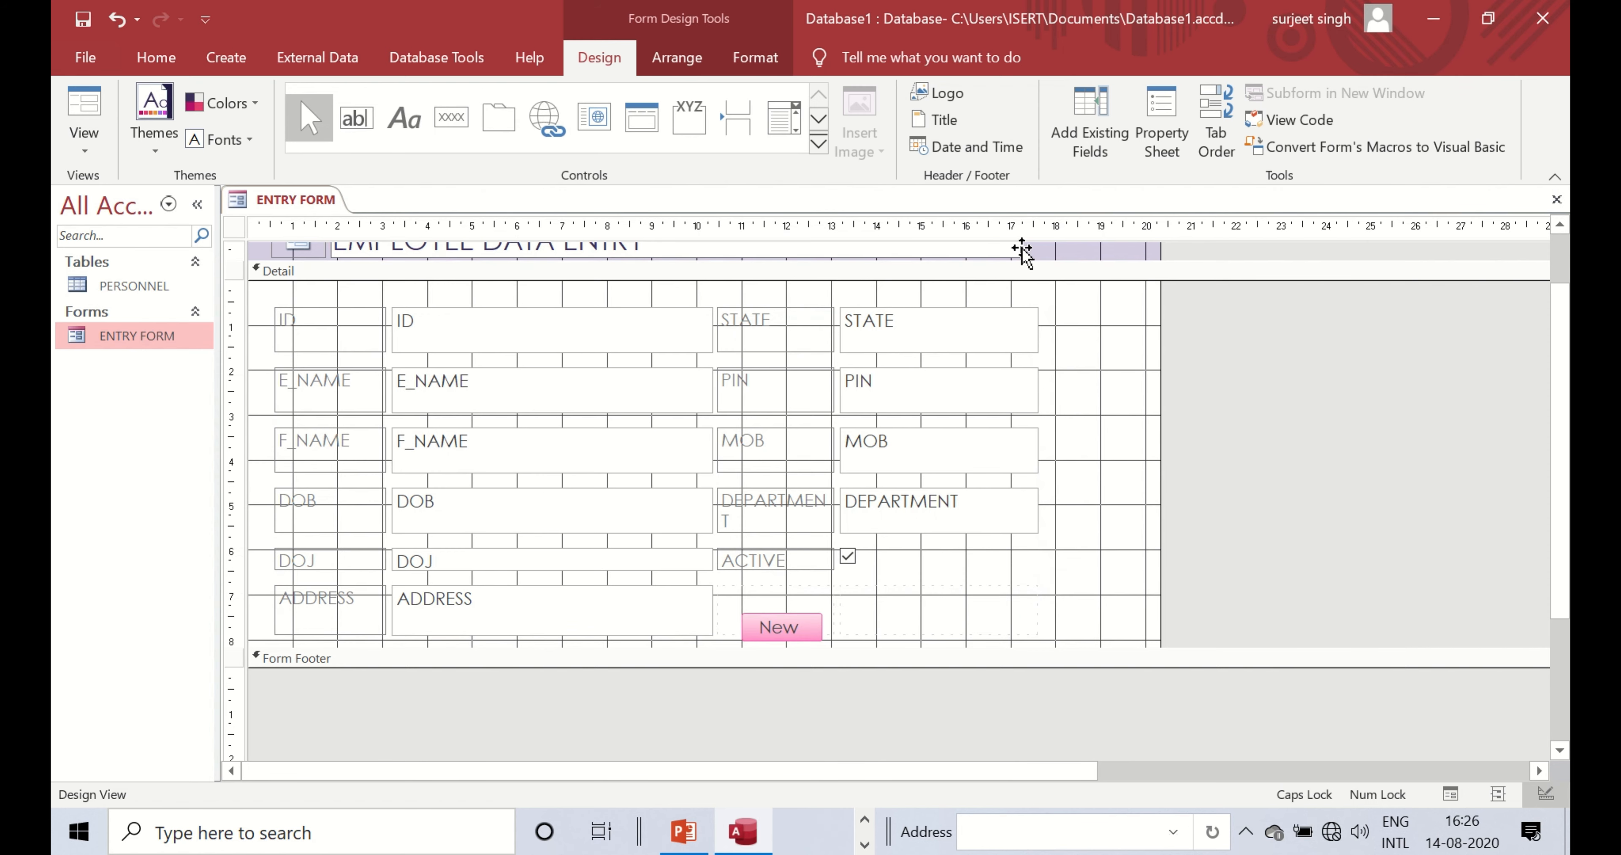
left_click(1035, 319)
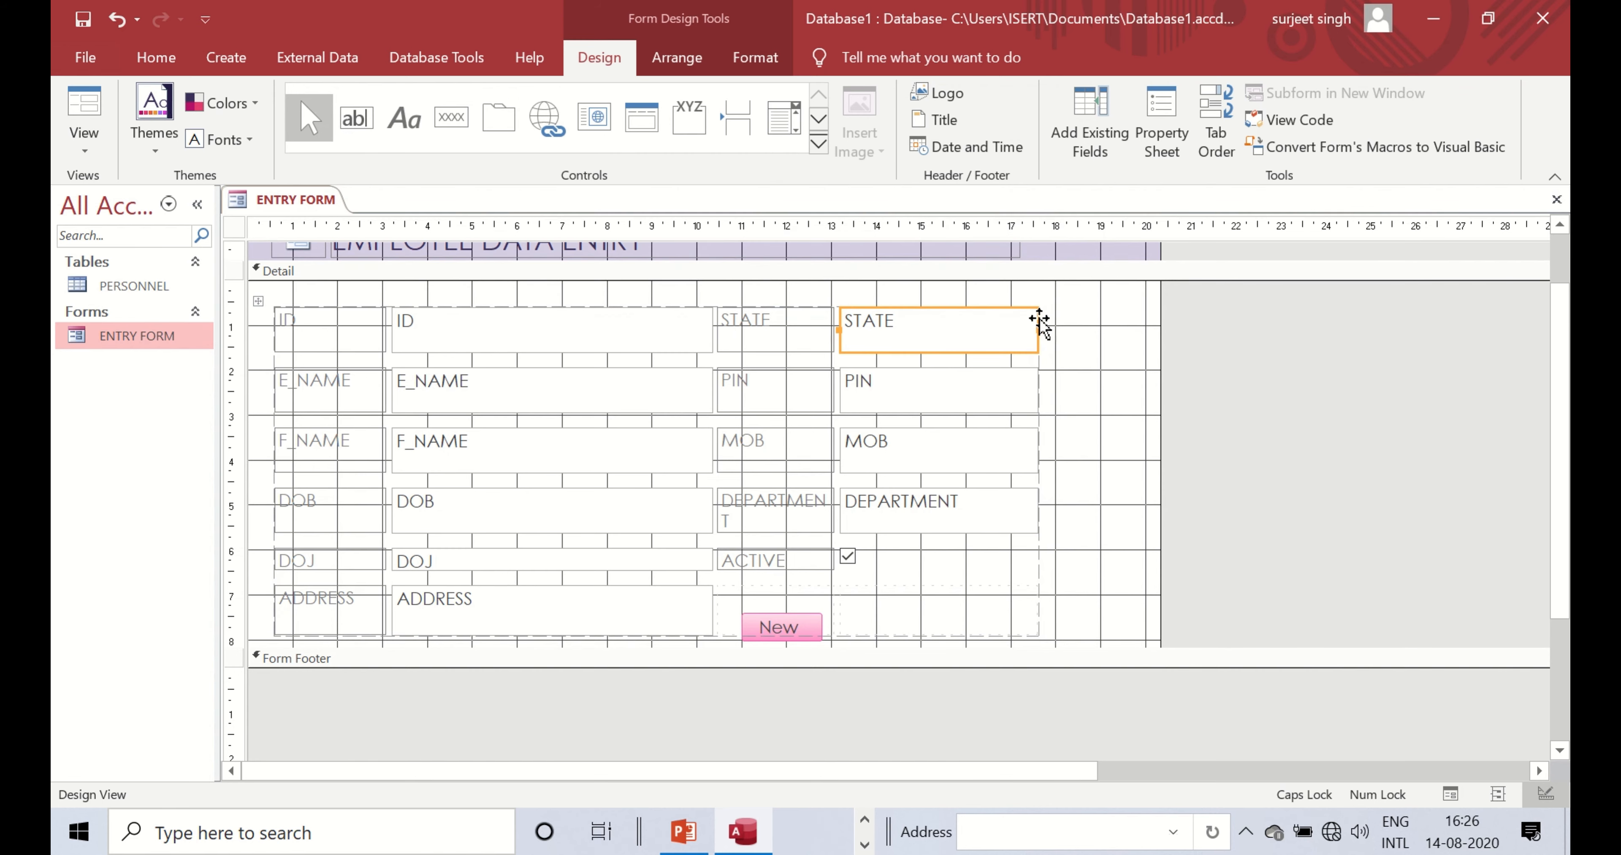
left_click_drag(1039, 328, 1136, 328)
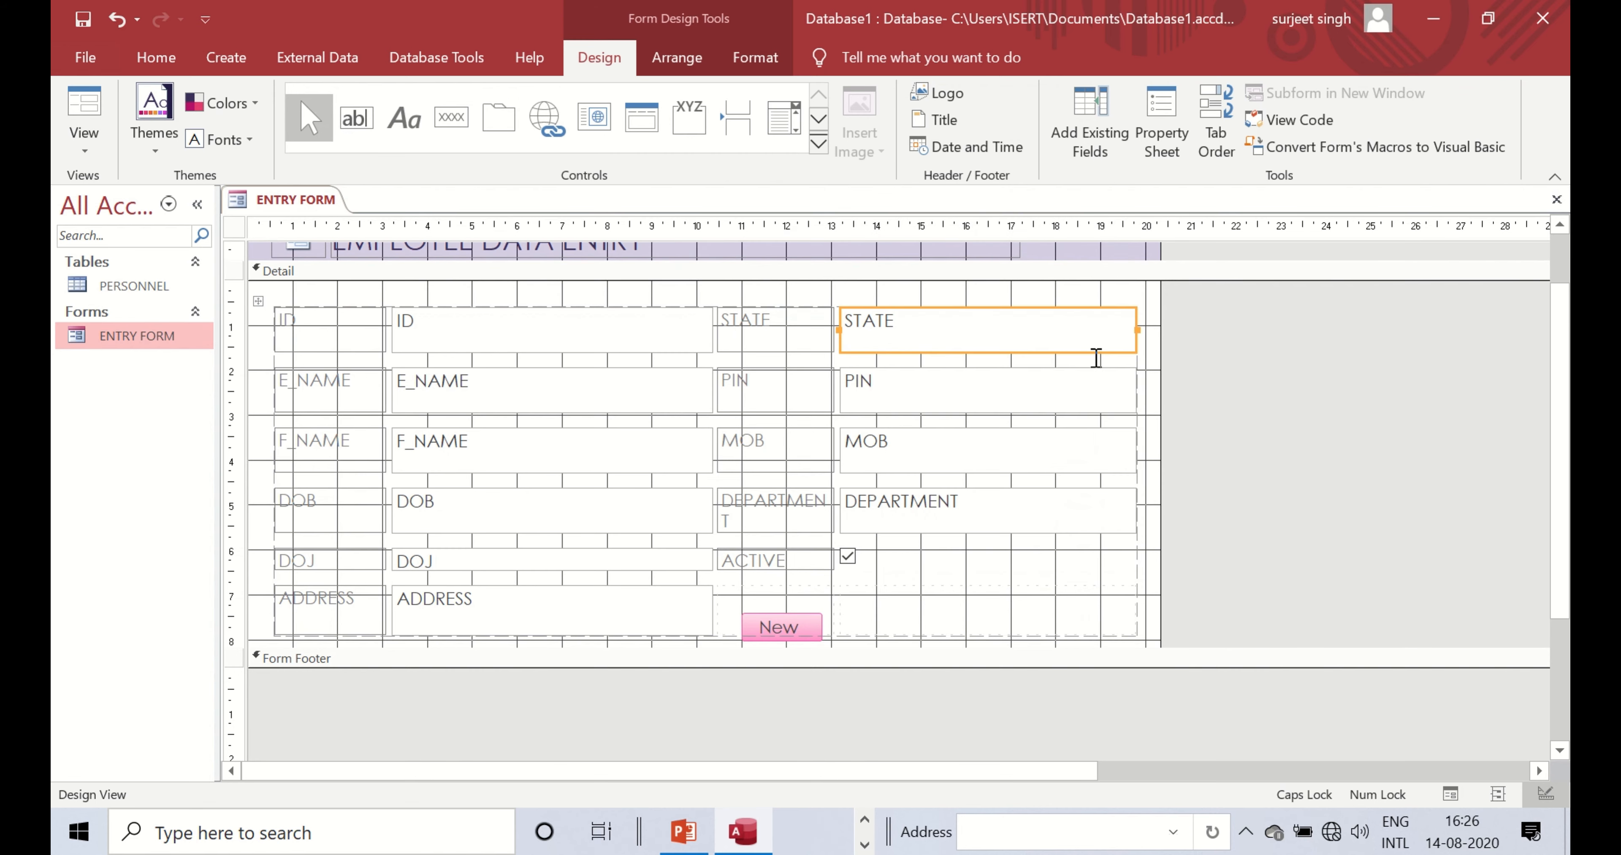
left_click(795, 594)
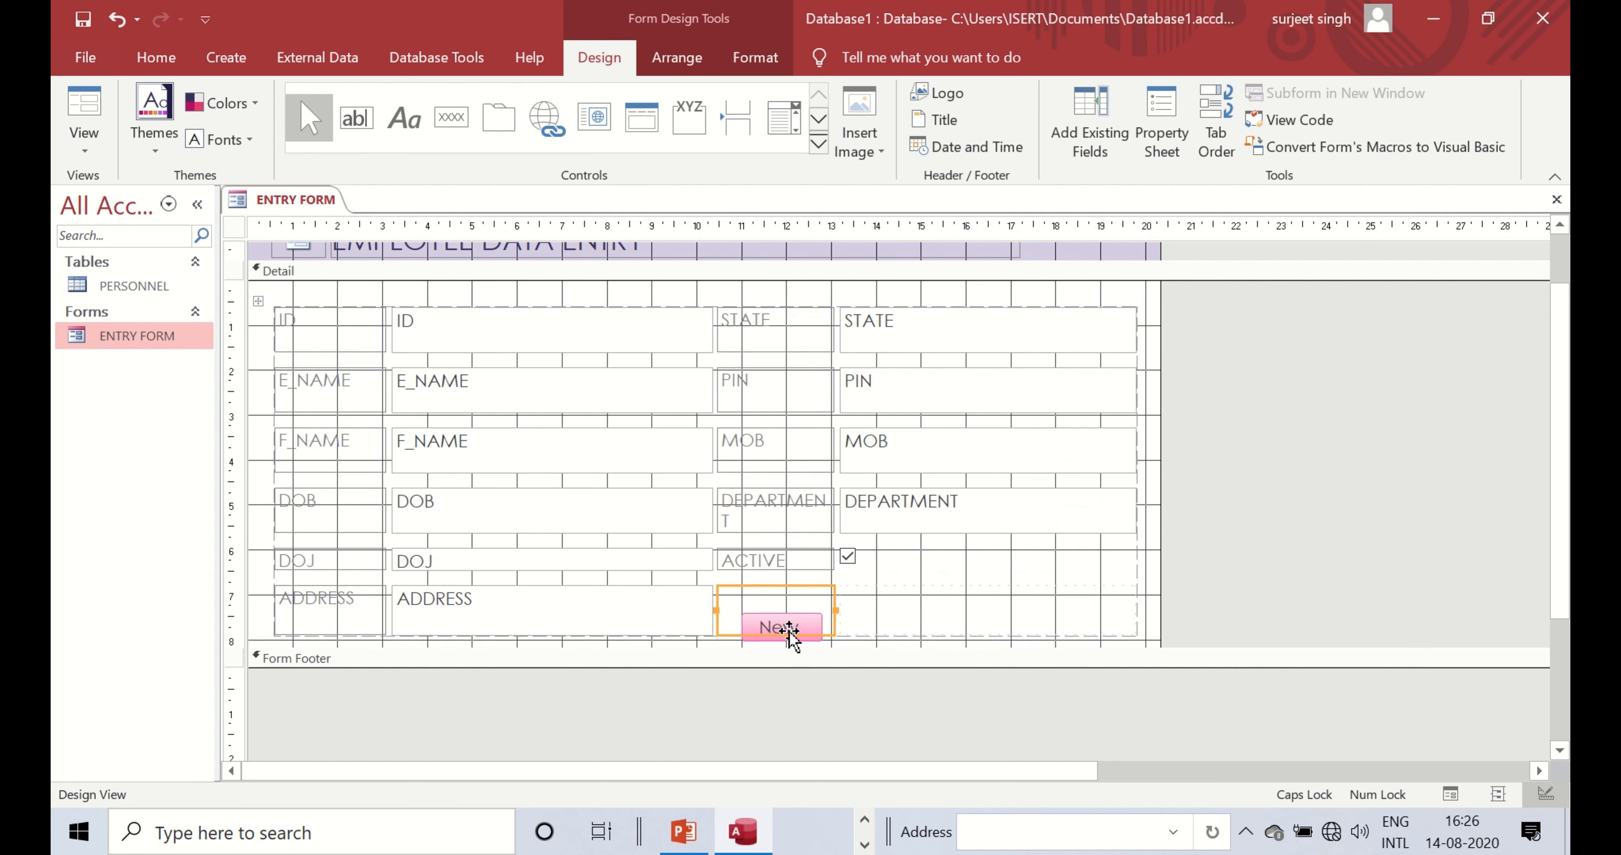
scroll(906, 607, "down", 1)
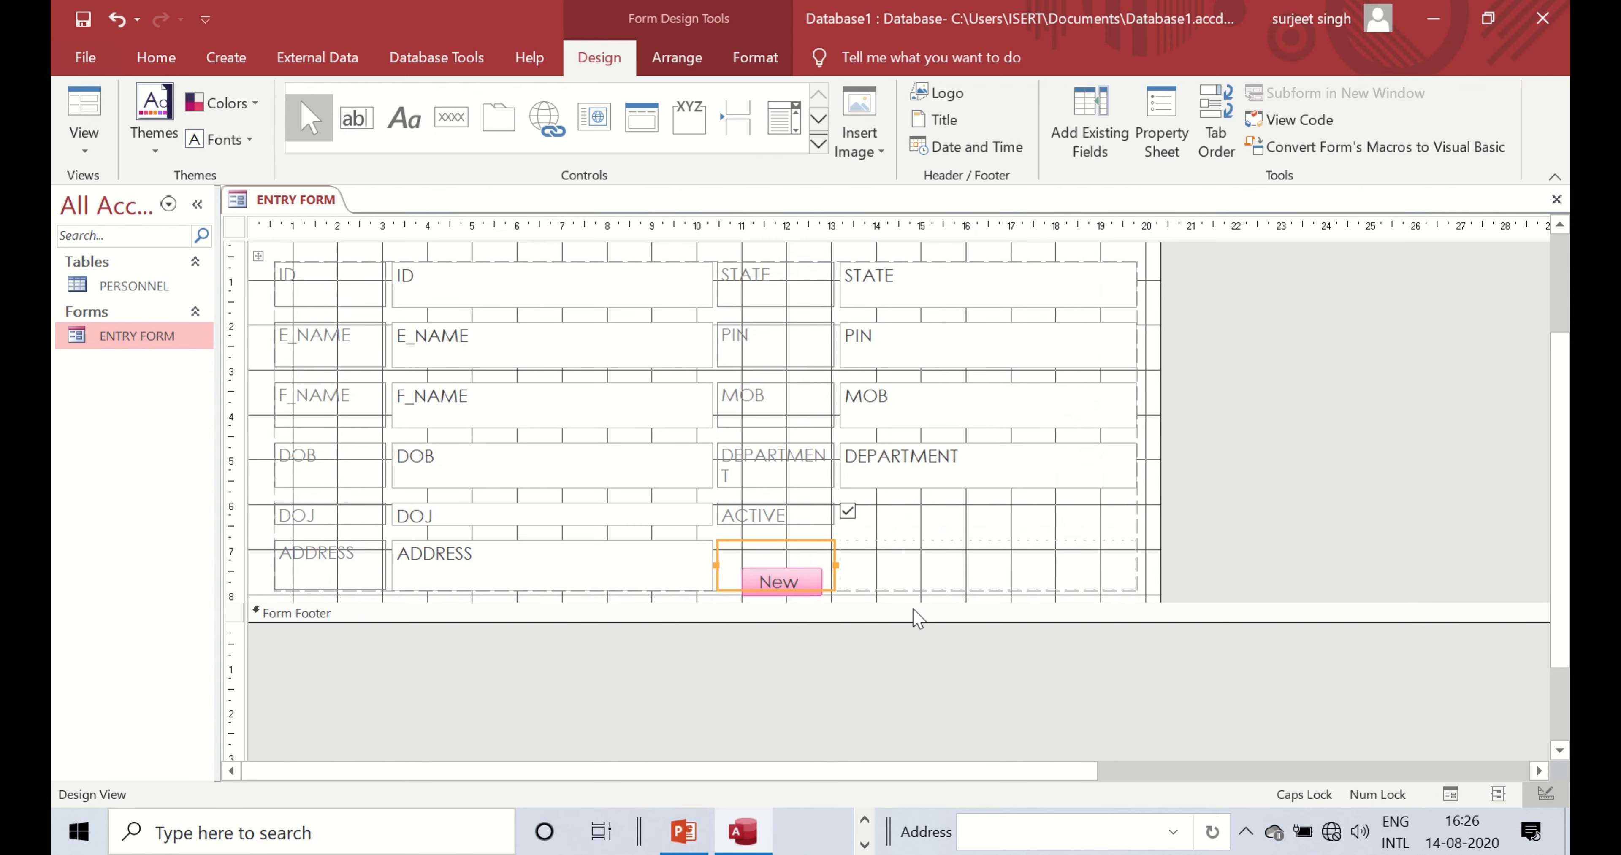
scroll(915, 622, "down", 1)
left_click(912, 609)
- Enlarge the section above the form footer and place a new command button
left_click_drag(919, 578, 918, 647)
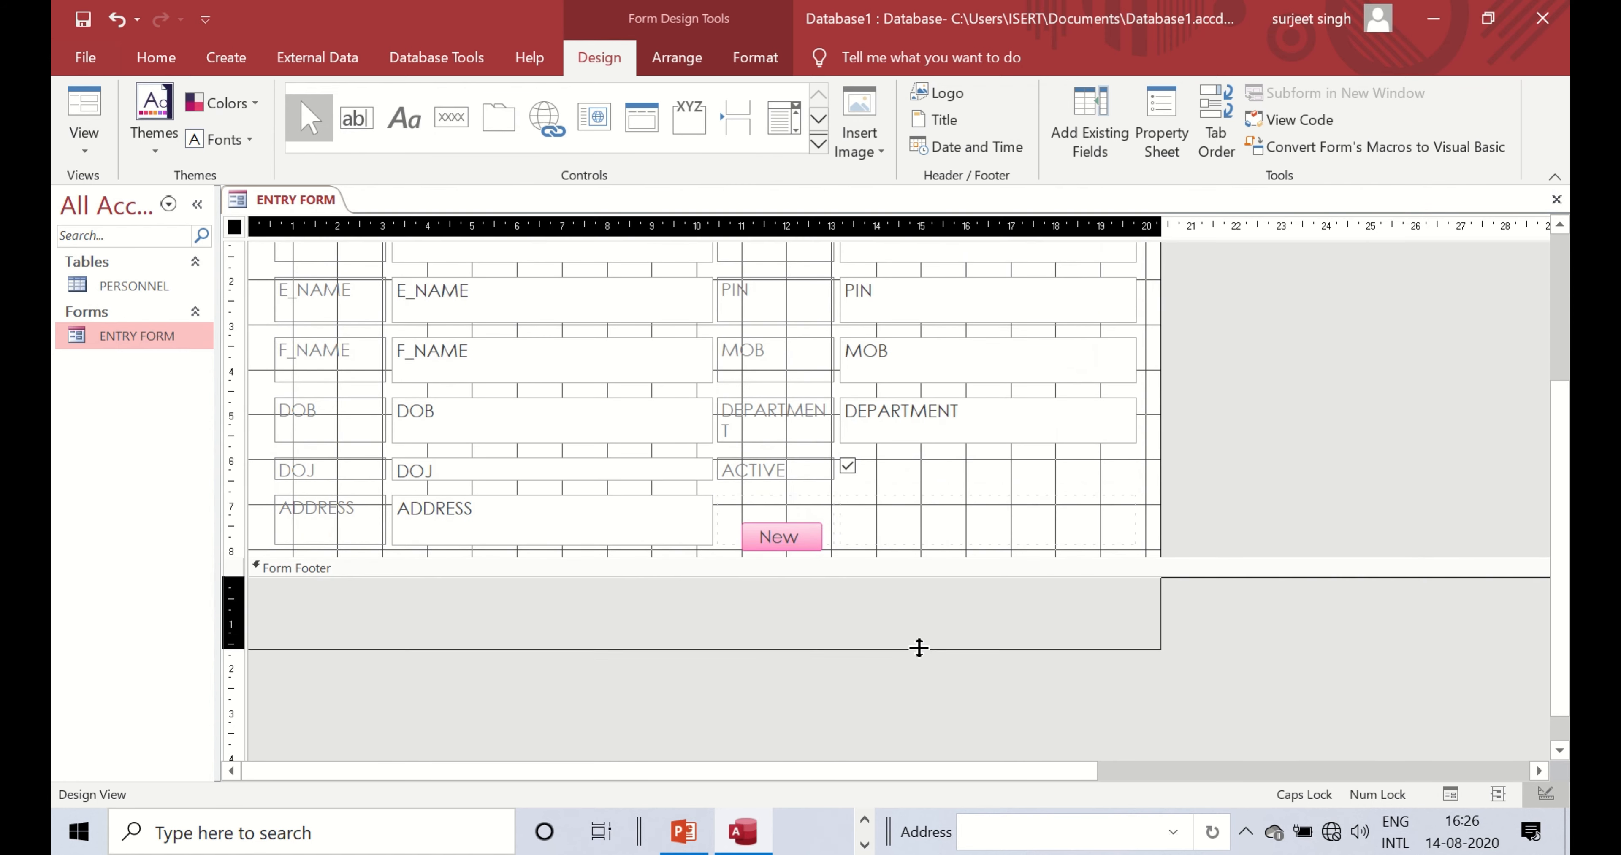
left_click(950, 569)
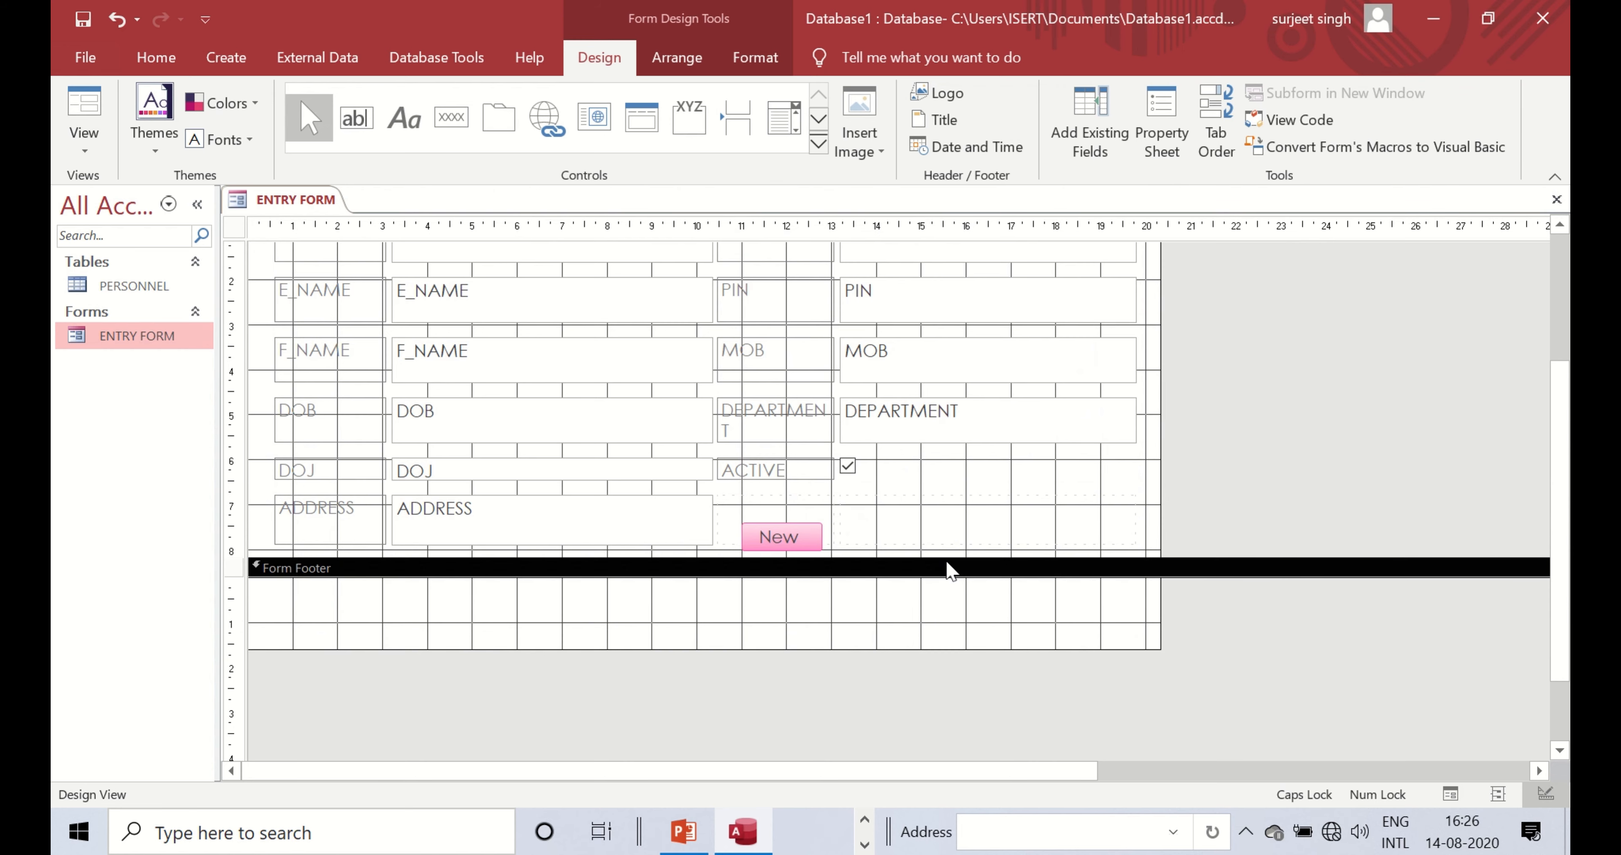
left_click(446, 123)
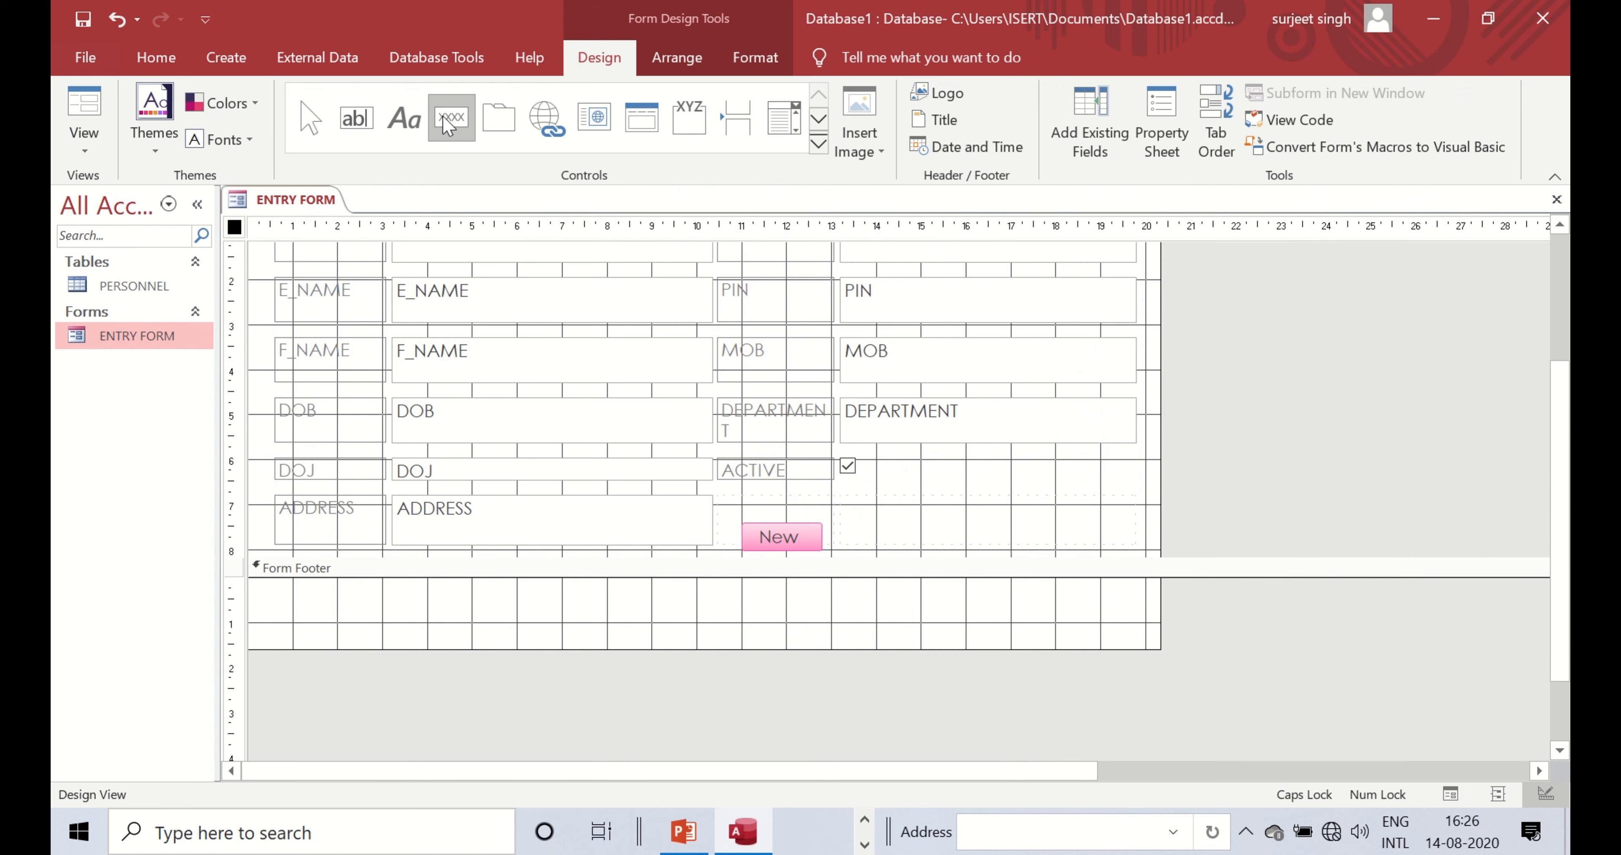
left_click(457, 126)
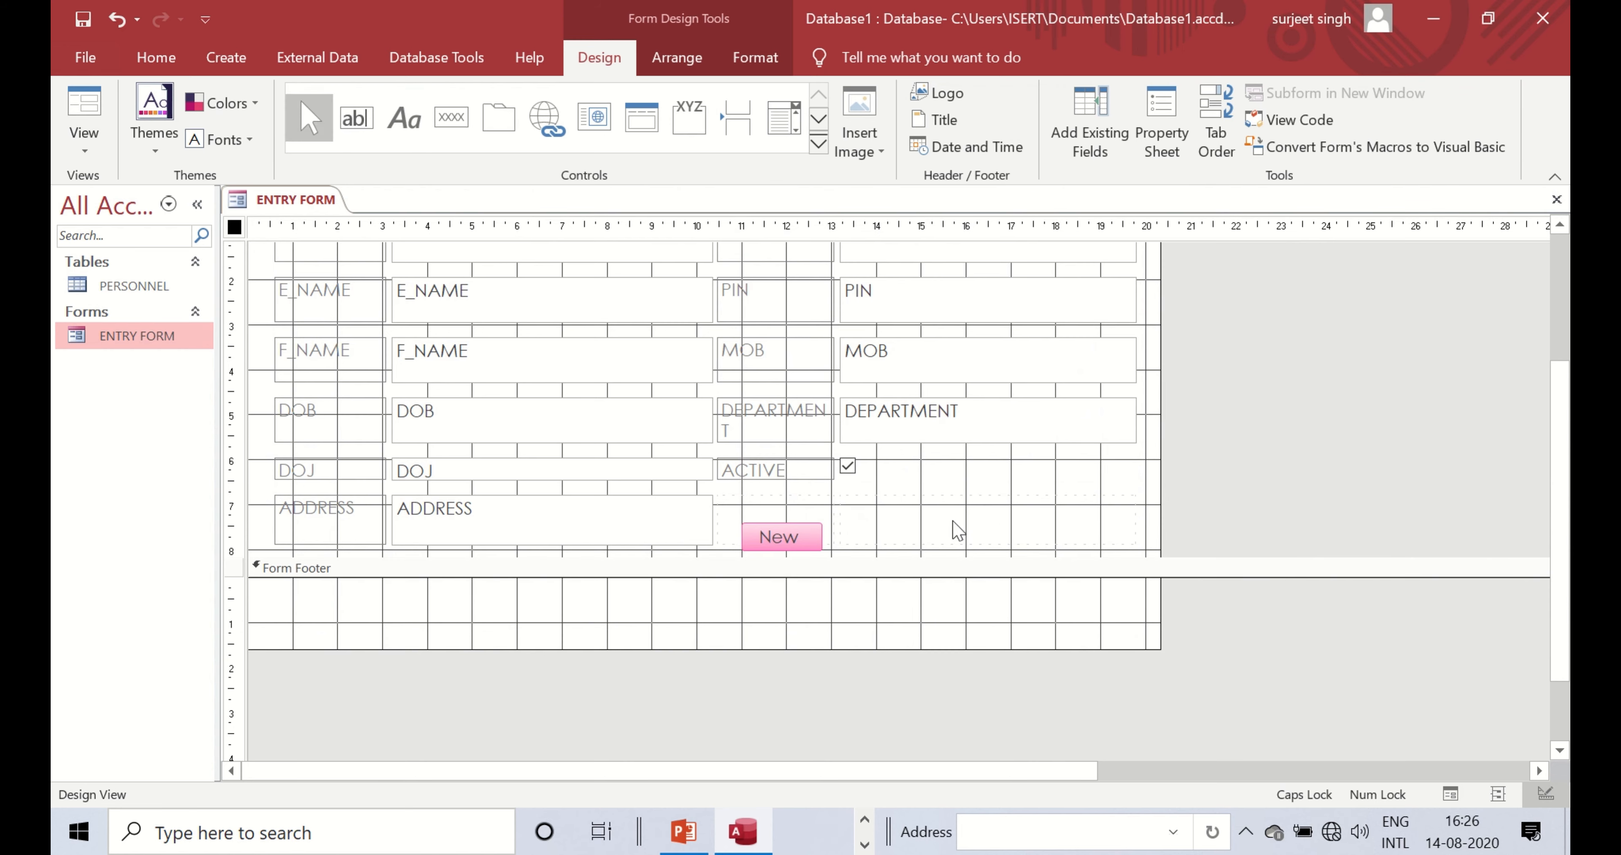
left_click(451, 118)
left_click(880, 476)
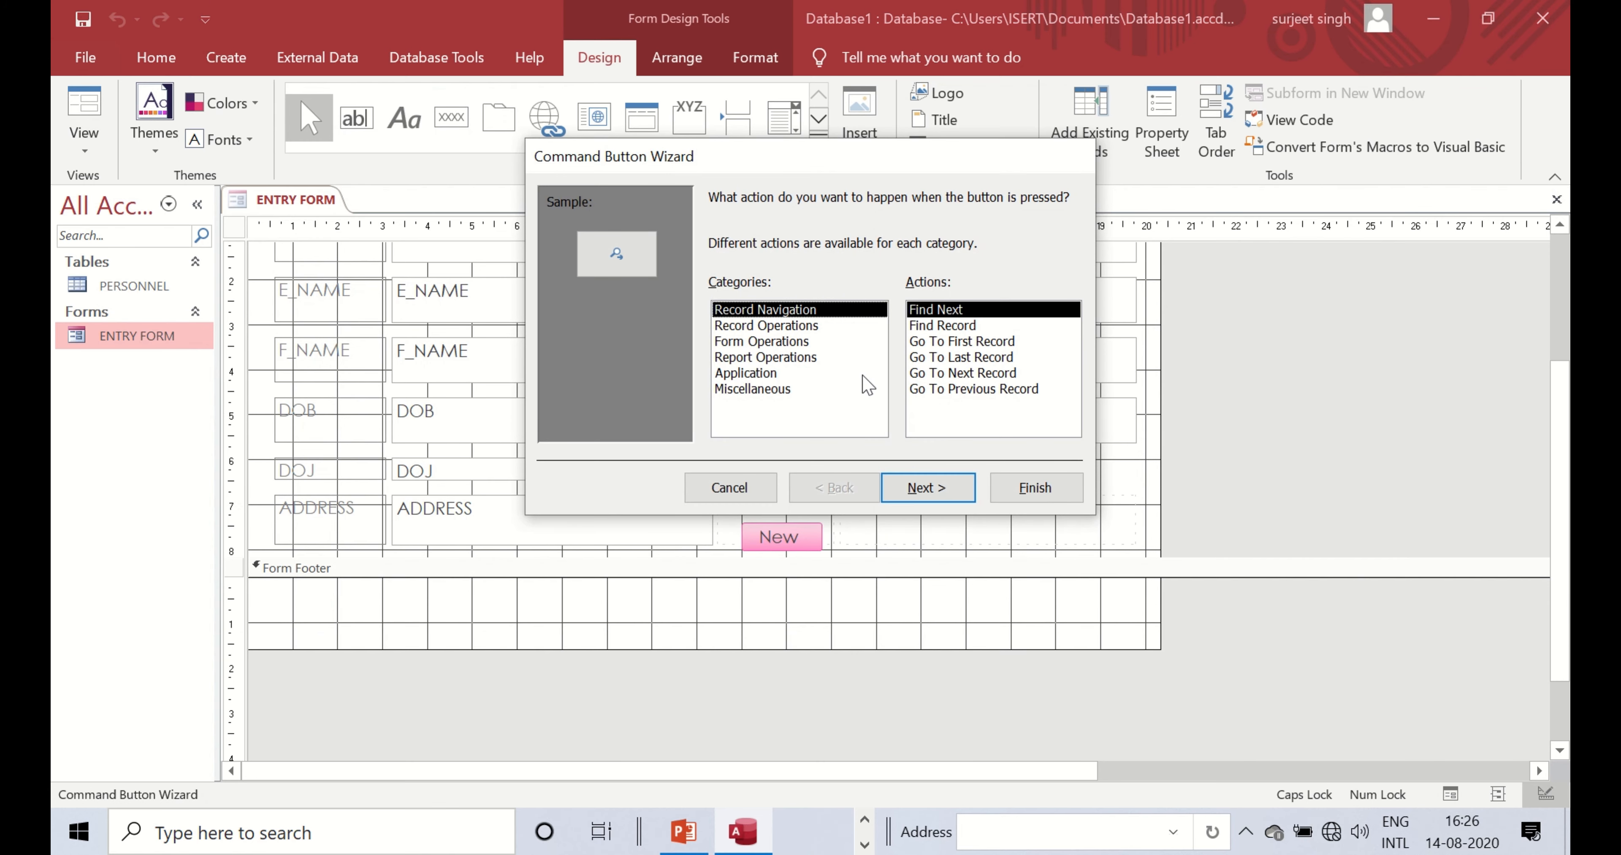
- Set the button to Record Operations > Save Record with a 'Save Record' text label
left_click(785, 326)
left_click(945, 374)
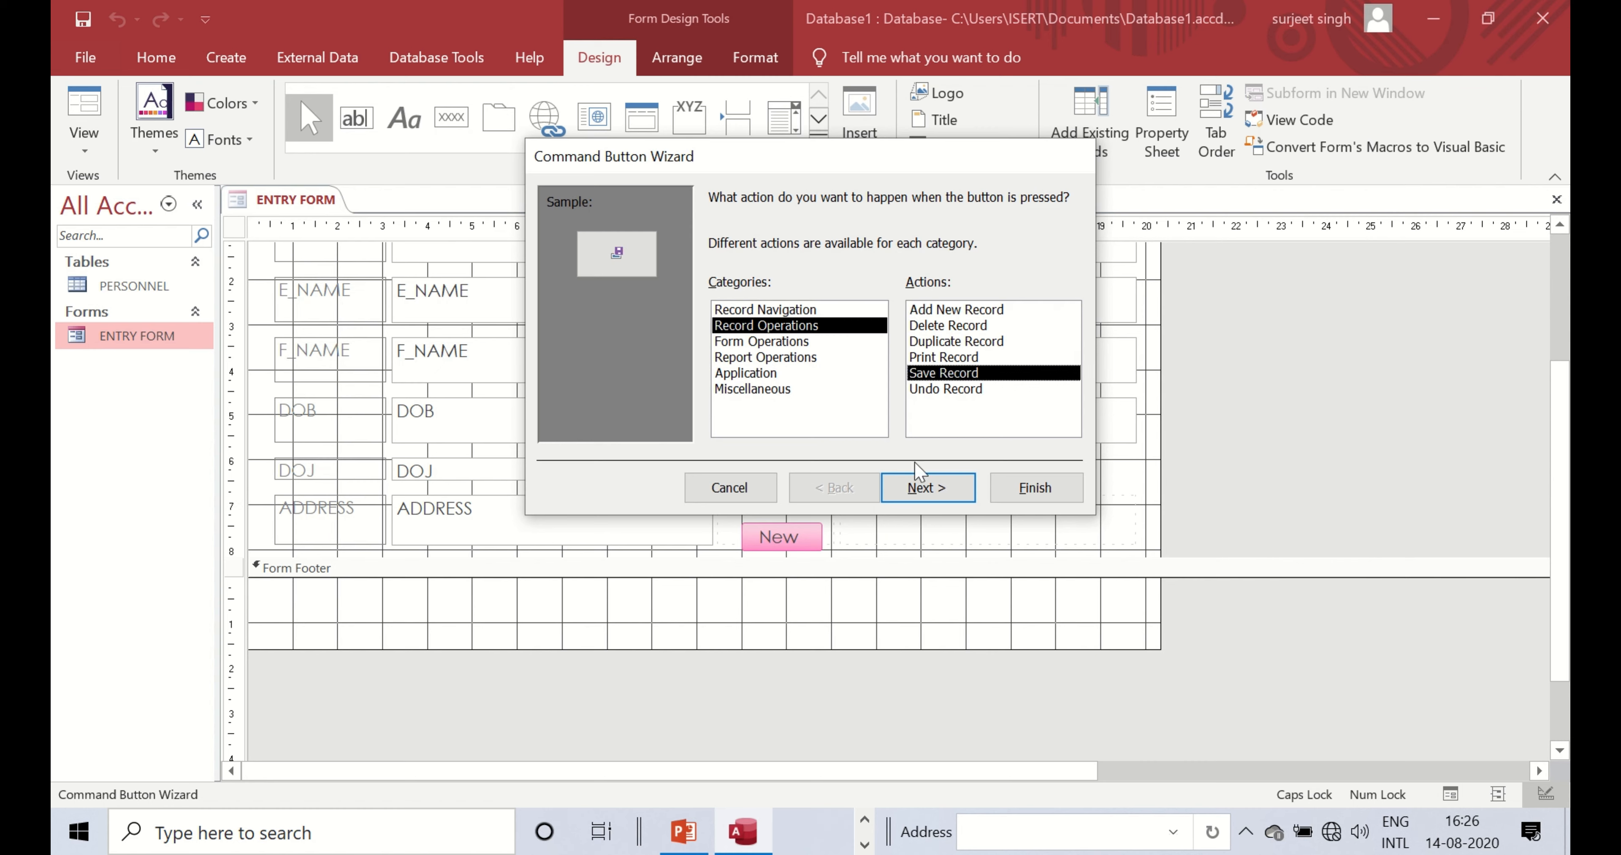
left_click(919, 484)
left_click(731, 298)
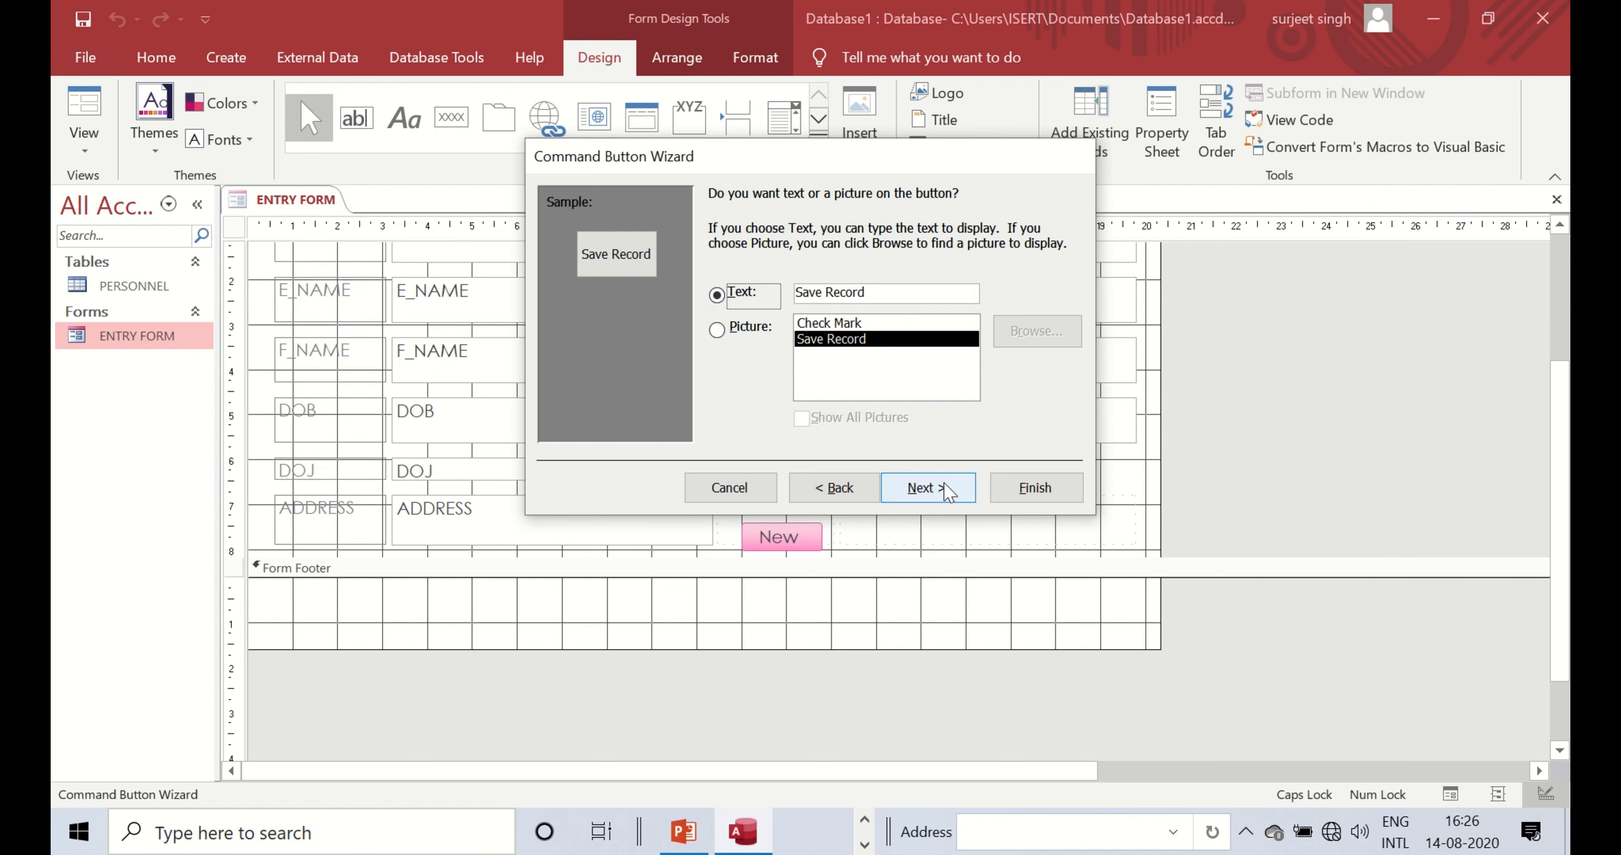
left_click(943, 488)
left_click(1033, 488)
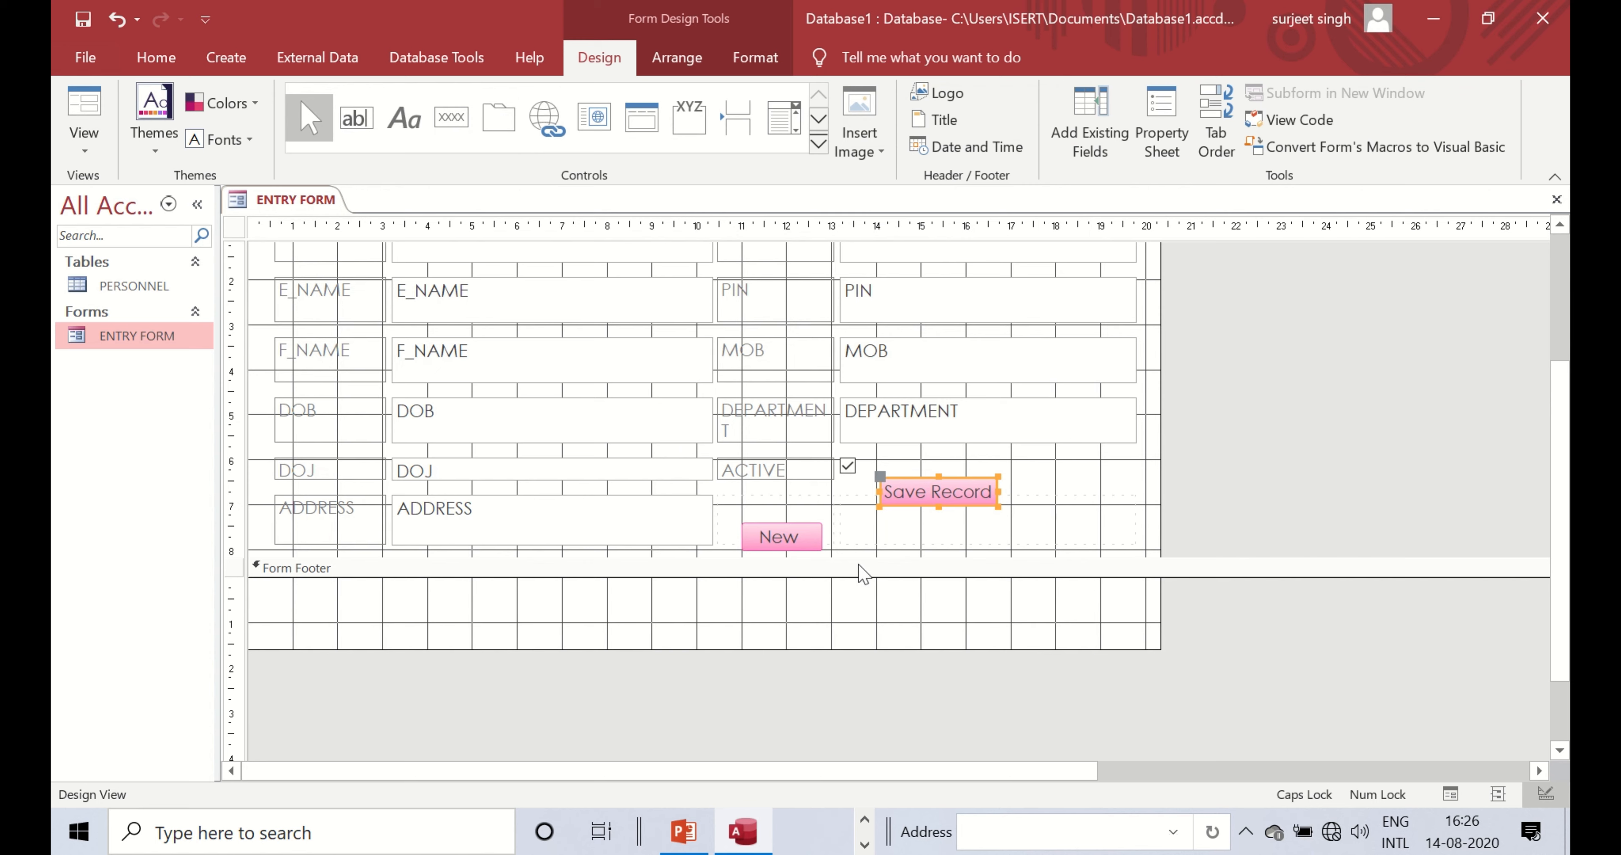
- Lower the form footer and line up New and Save Record side by side below ADDRESS
mouse_move(463, 11)
left_click_drag(1217, 557, 1208, 639)
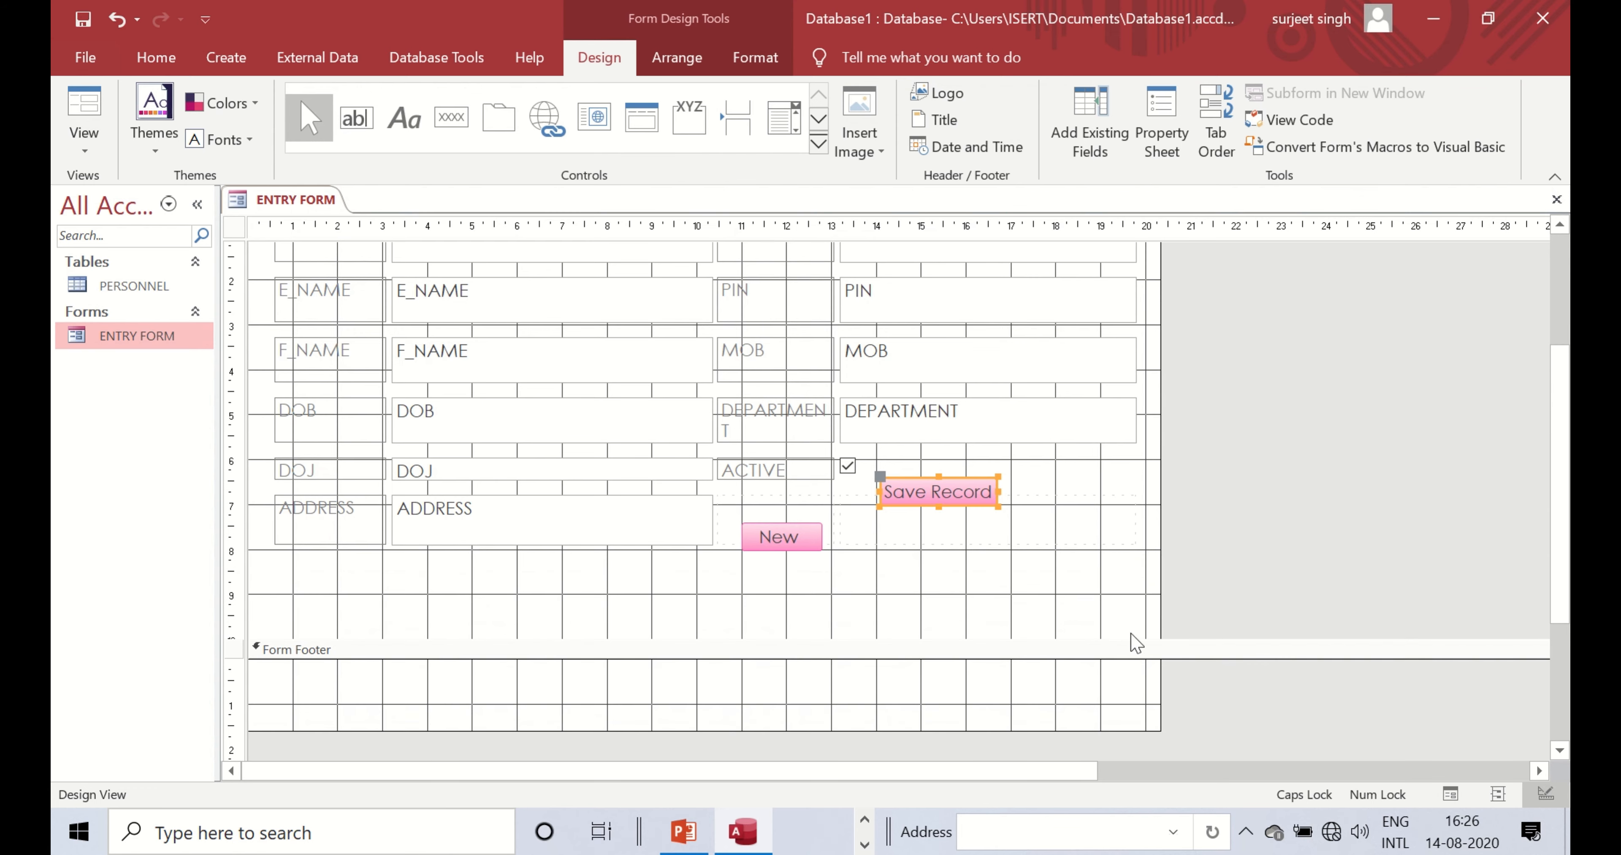
left_click(959, 545)
left_click(775, 528)
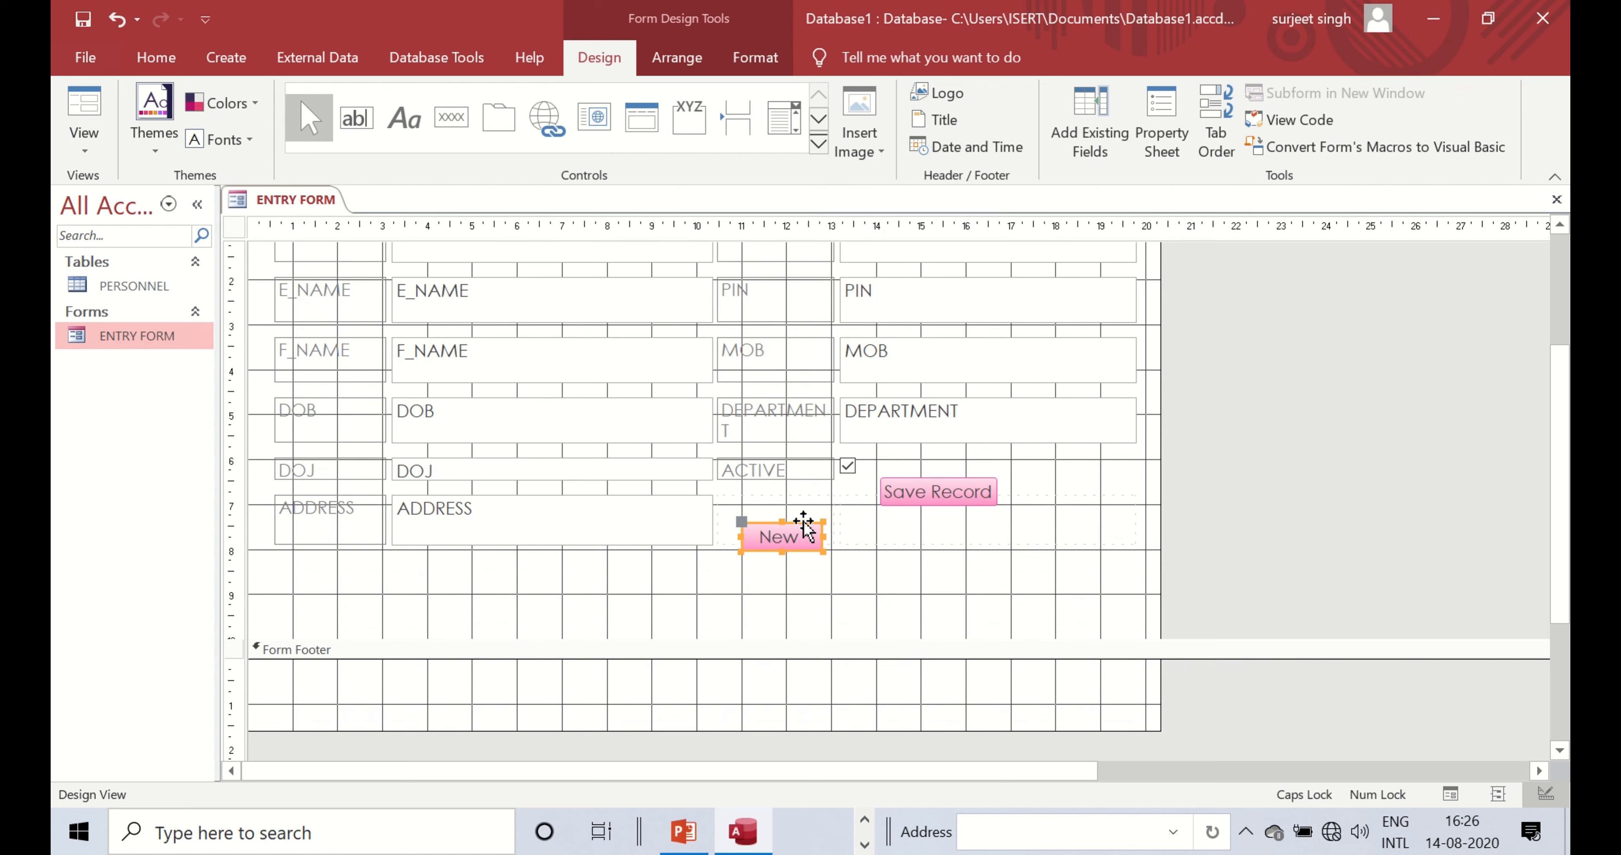
left_click_drag(803, 527, 818, 580)
left_click(931, 494)
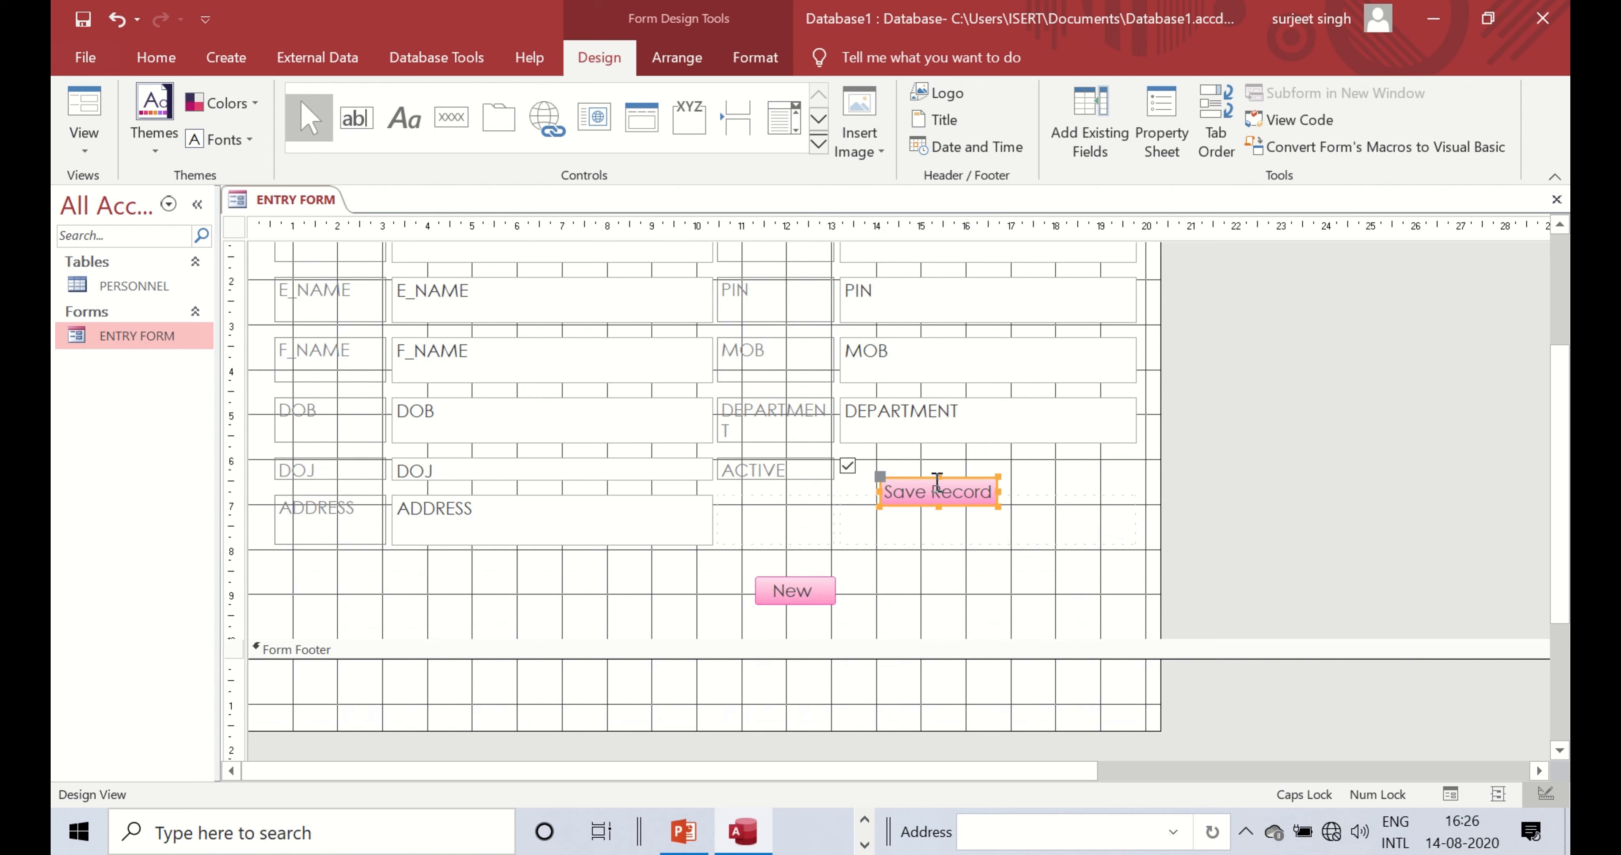
left_click_drag(952, 479, 926, 577)
left_click(807, 597)
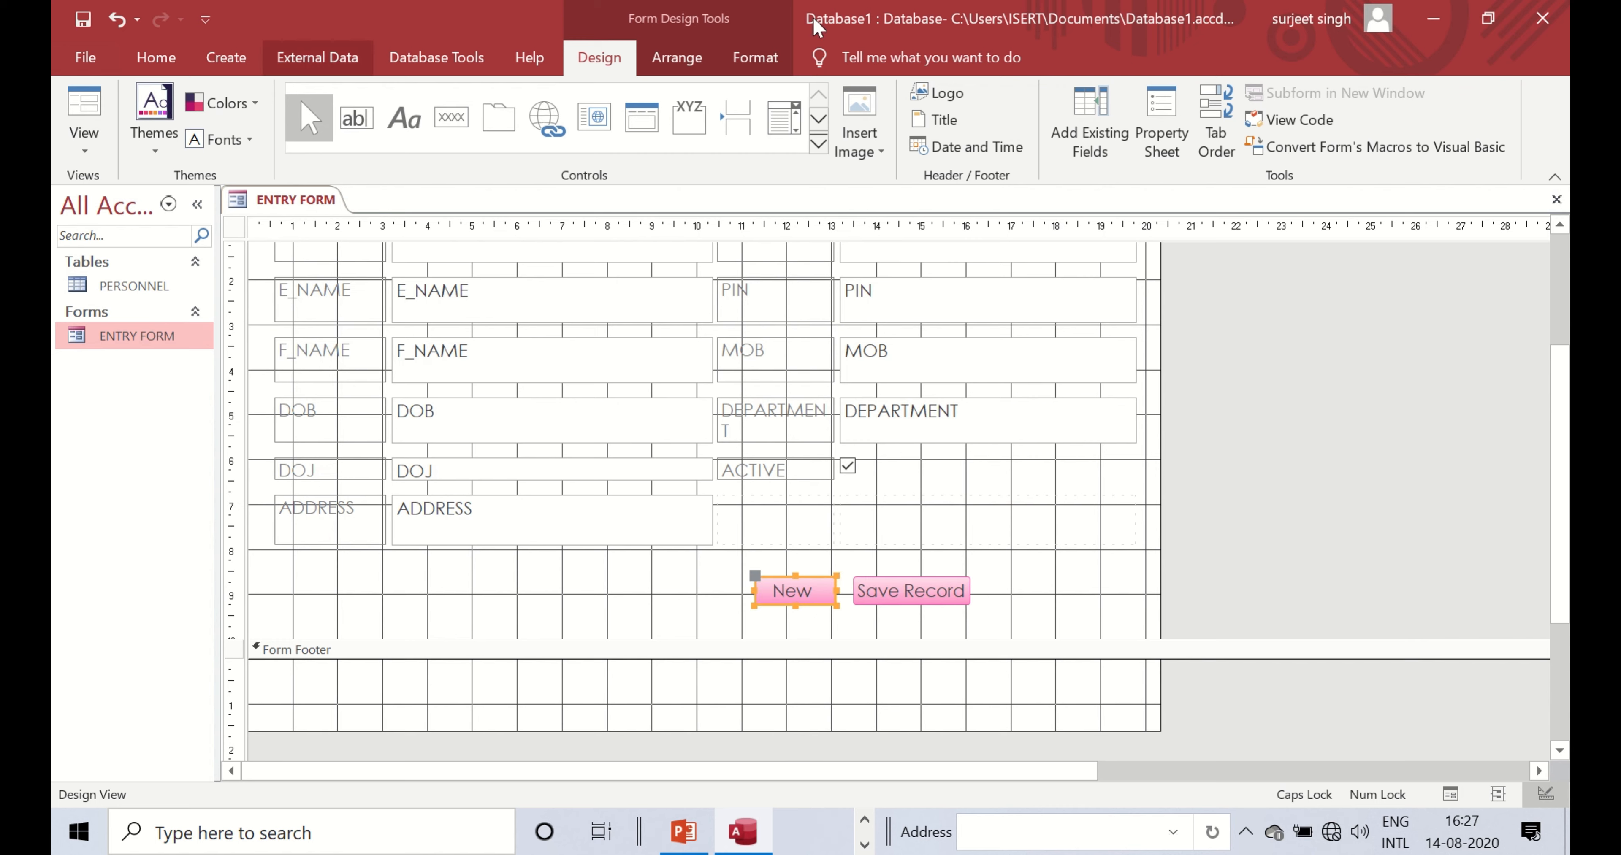
right_click(267, 199)
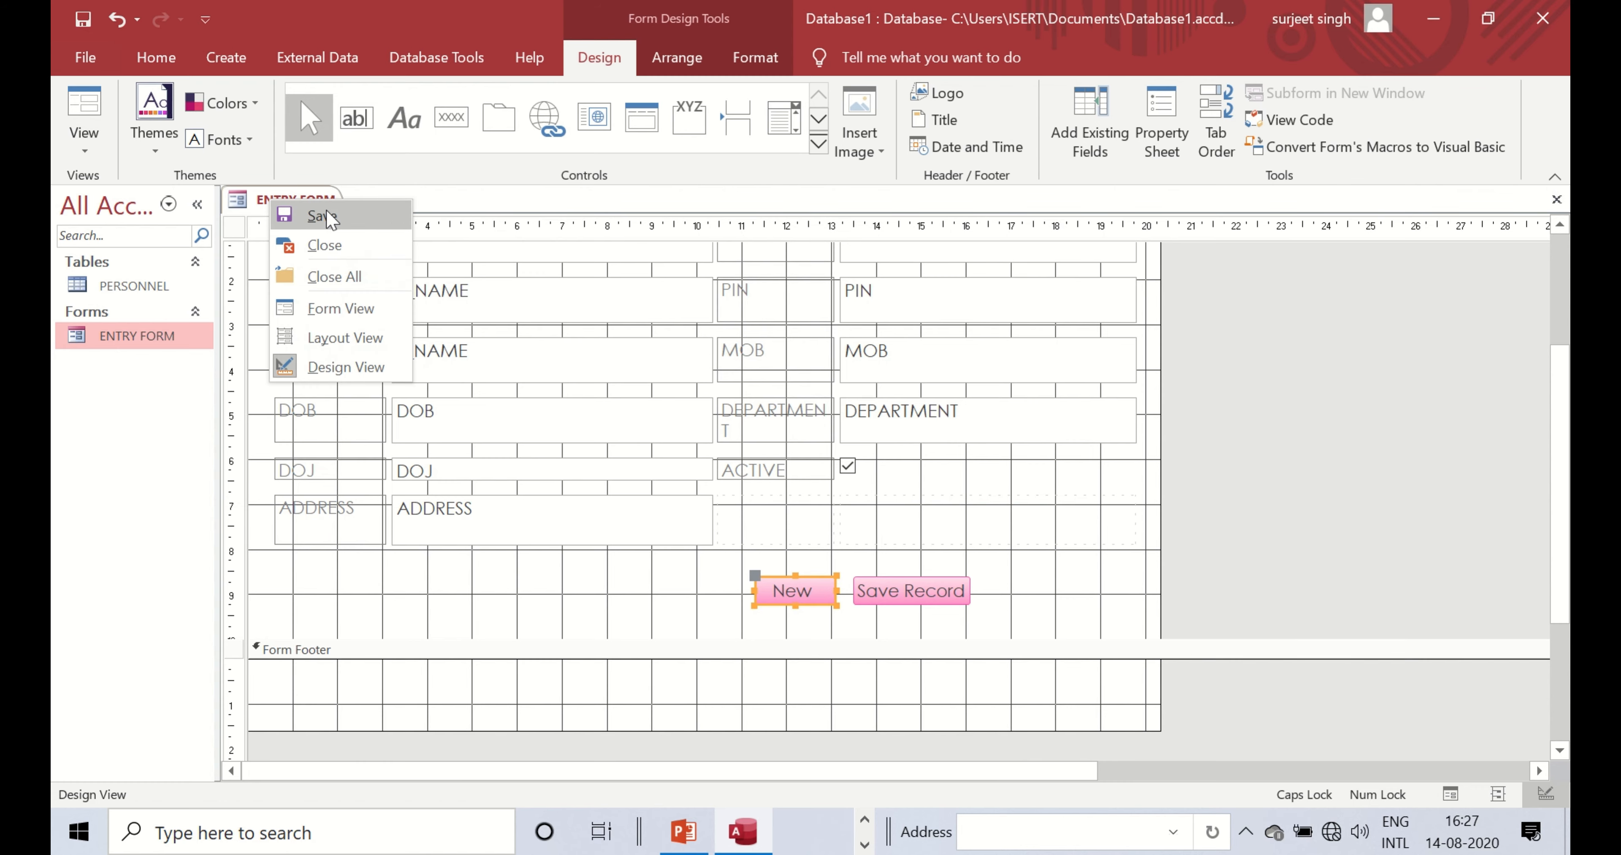
right_click(288, 198)
- Start a new record in Form View, enter the employee name, and set DOB and DOJ to 01-08-2020
left_click(373, 308)
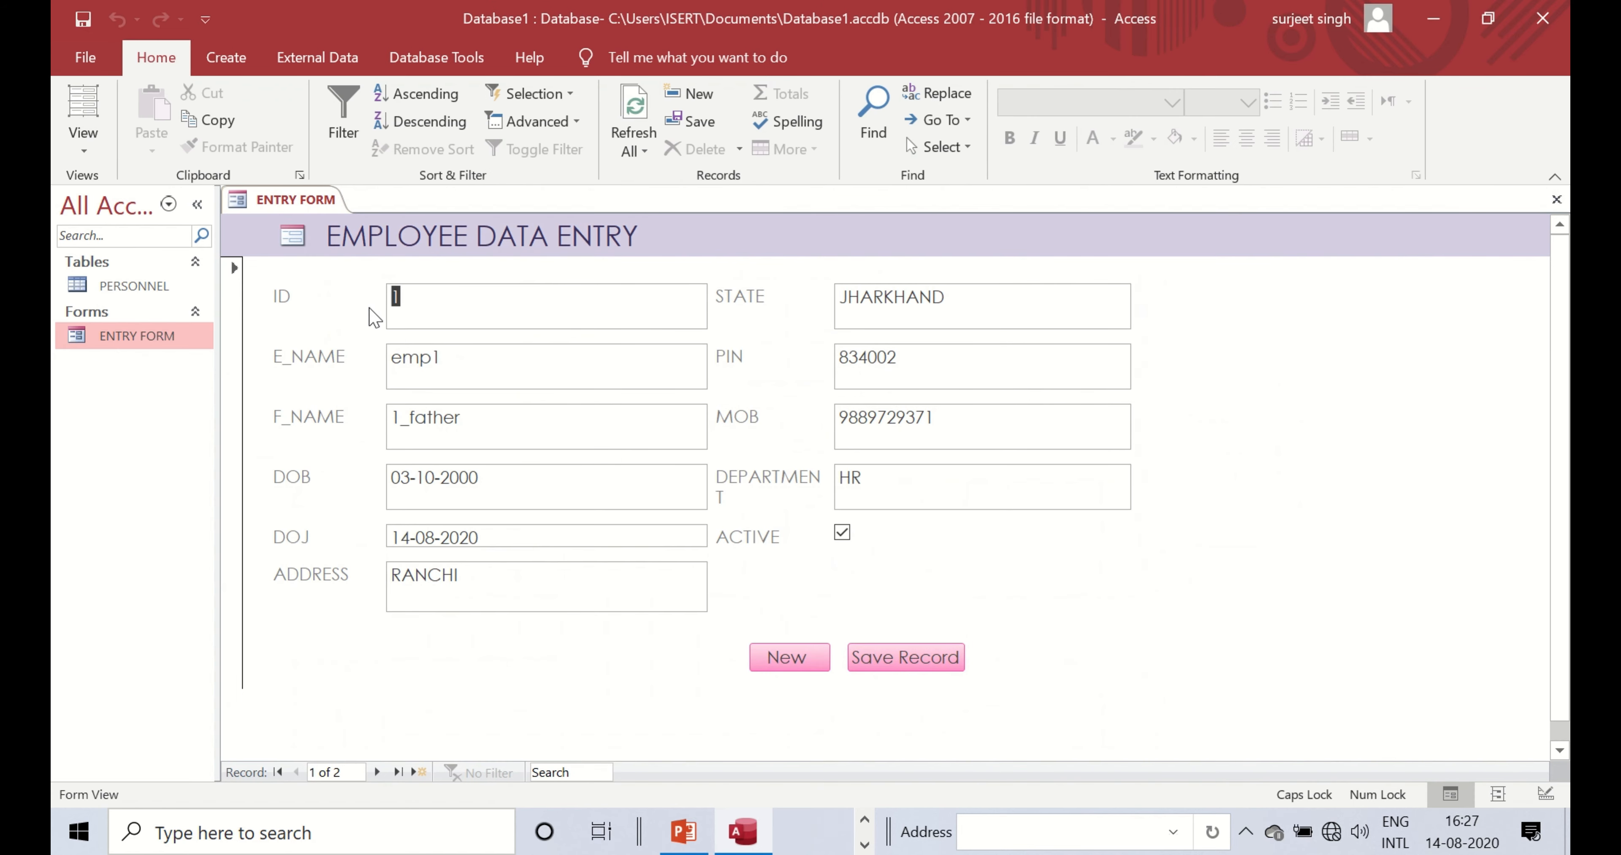
left_click(789, 660)
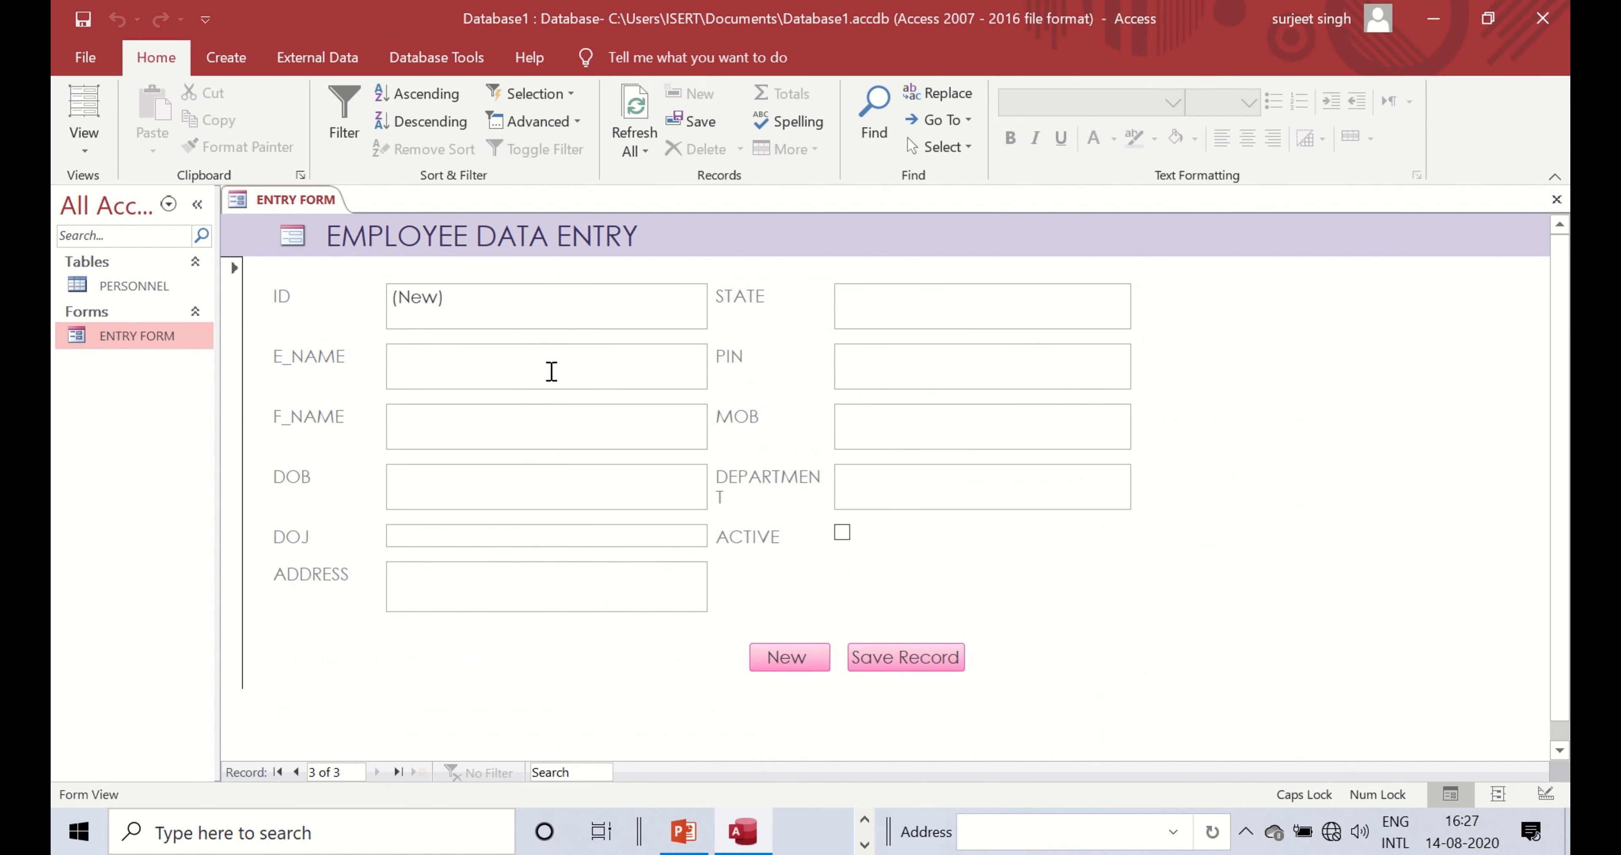
type("SHAYAM")
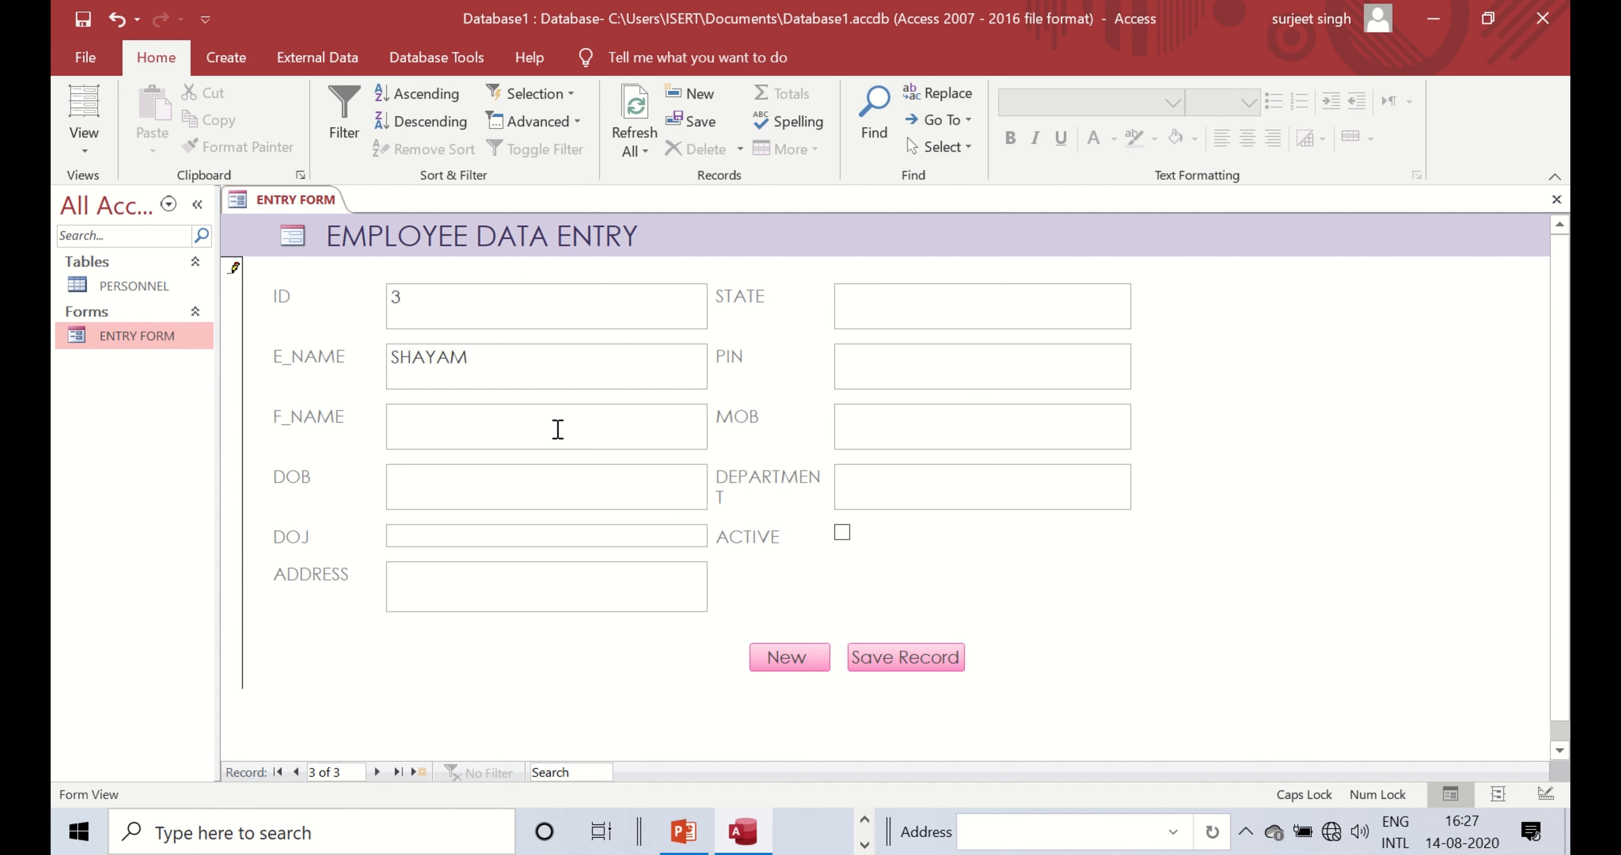
type("KJASDI")
left_click(718, 474)
left_click(690, 539)
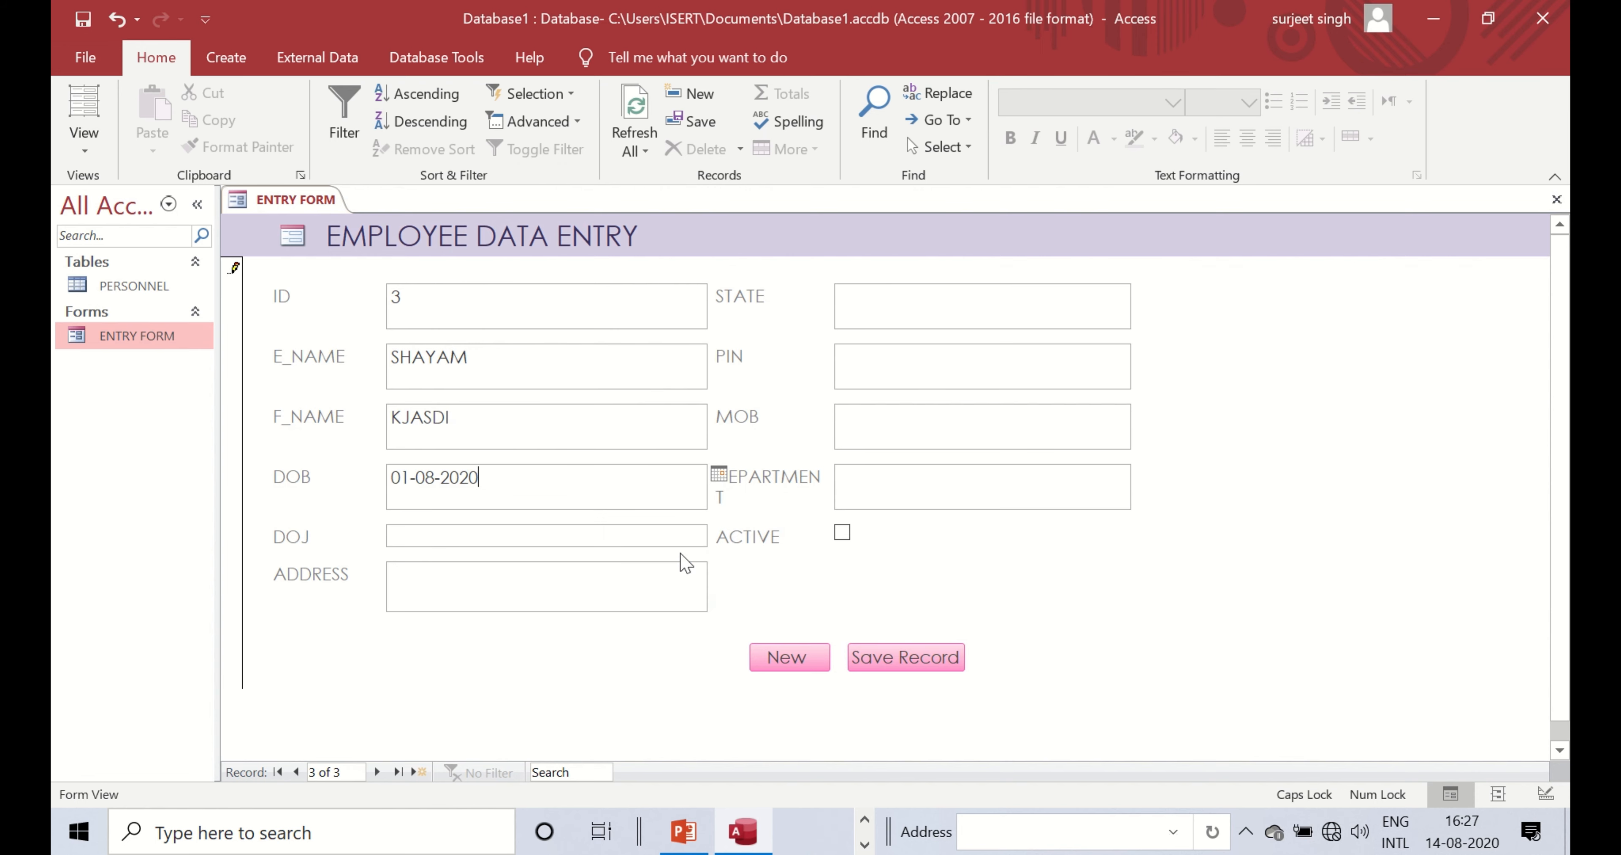
left_click(523, 539)
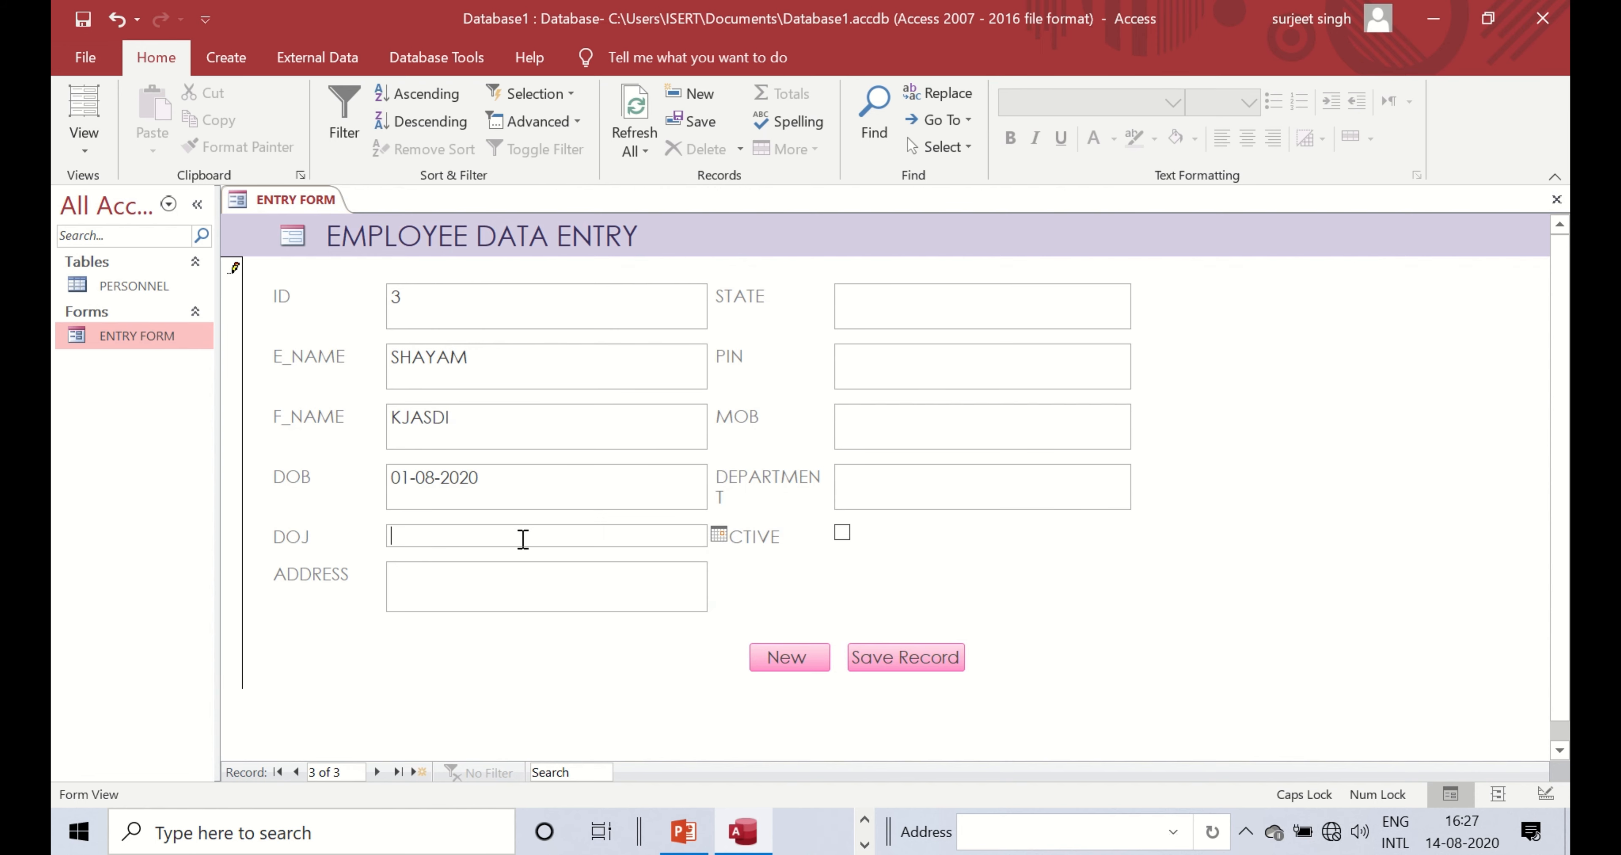
left_click(718, 535)
left_click(669, 601)
- Fill ADDRESS, STATE and DEPARTMENT with filler text, then save the record
left_click(535, 574)
type("ASD")
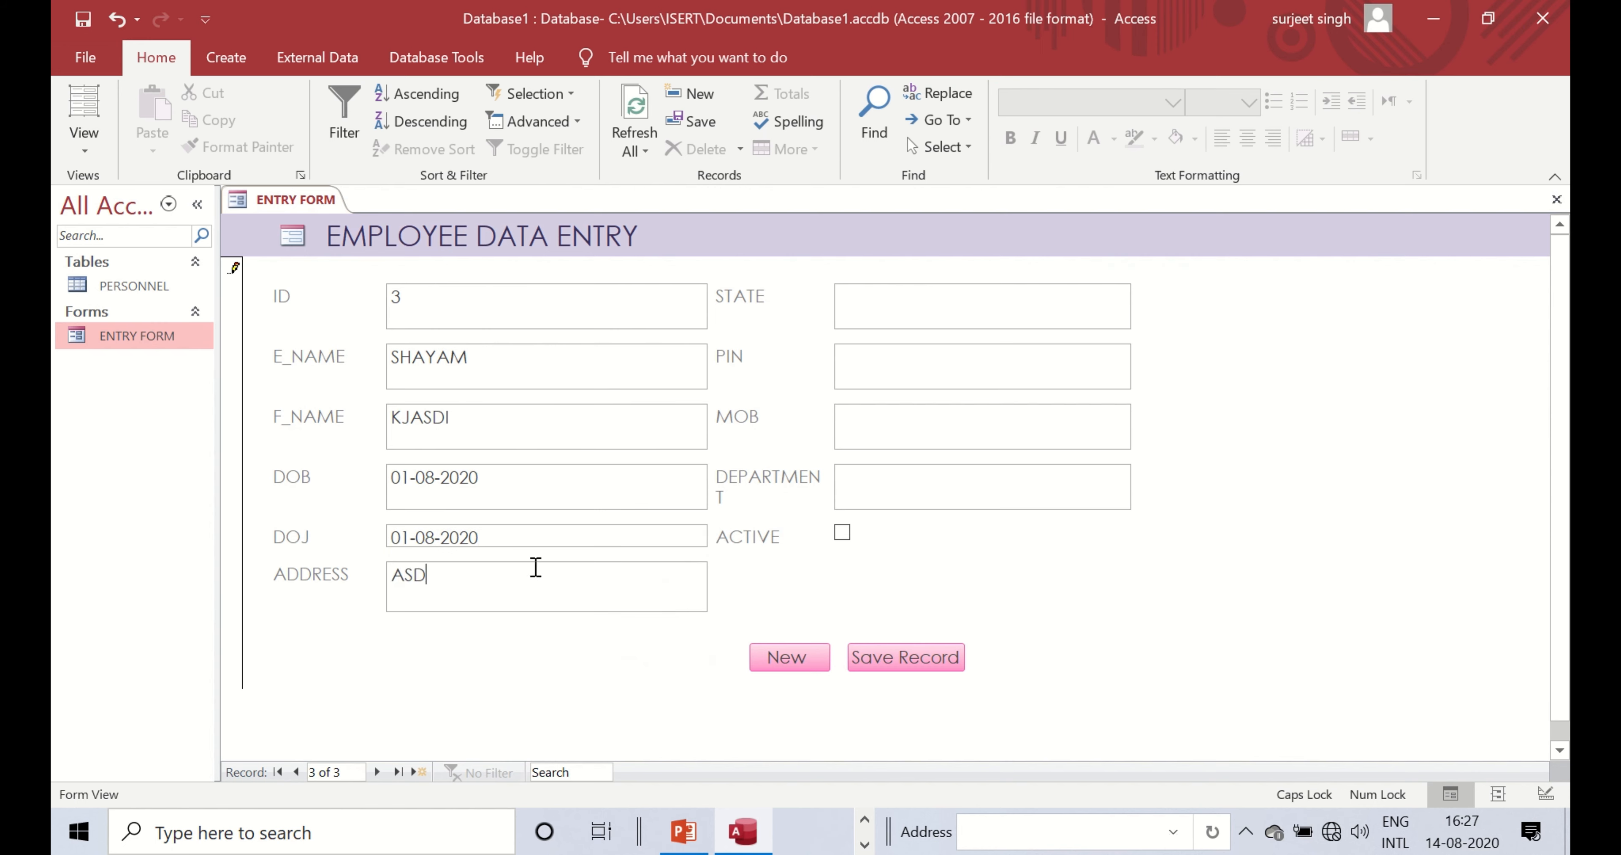
type("D")
left_click(963, 317)
type("ASD")
left_click(941, 368)
type("ASD")
left_click(920, 427)
left_click(909, 489)
type("ADD")
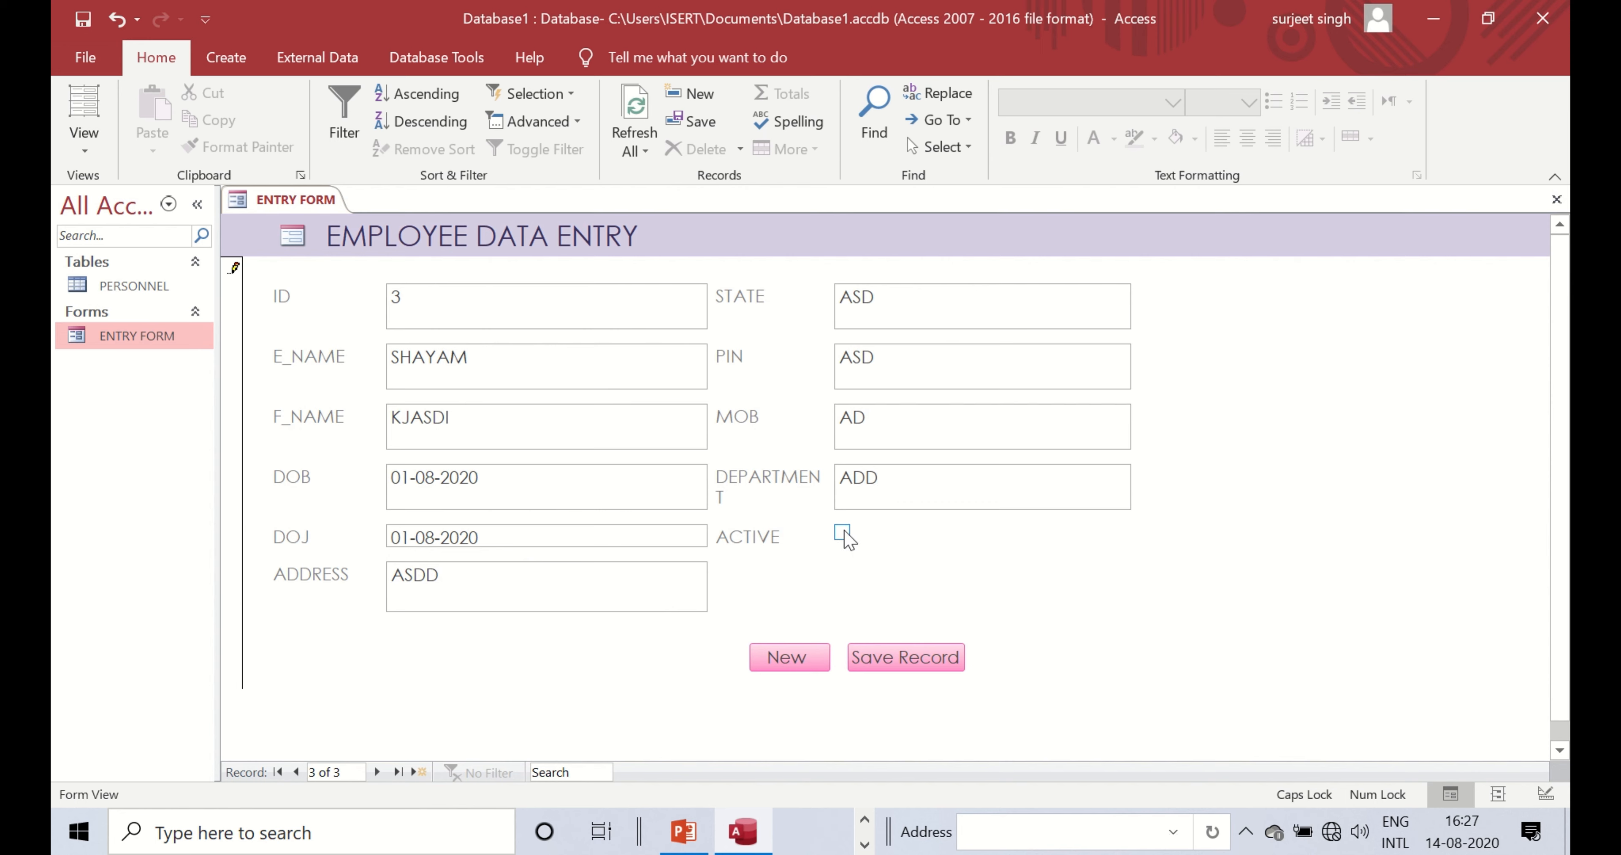
left_click(884, 672)
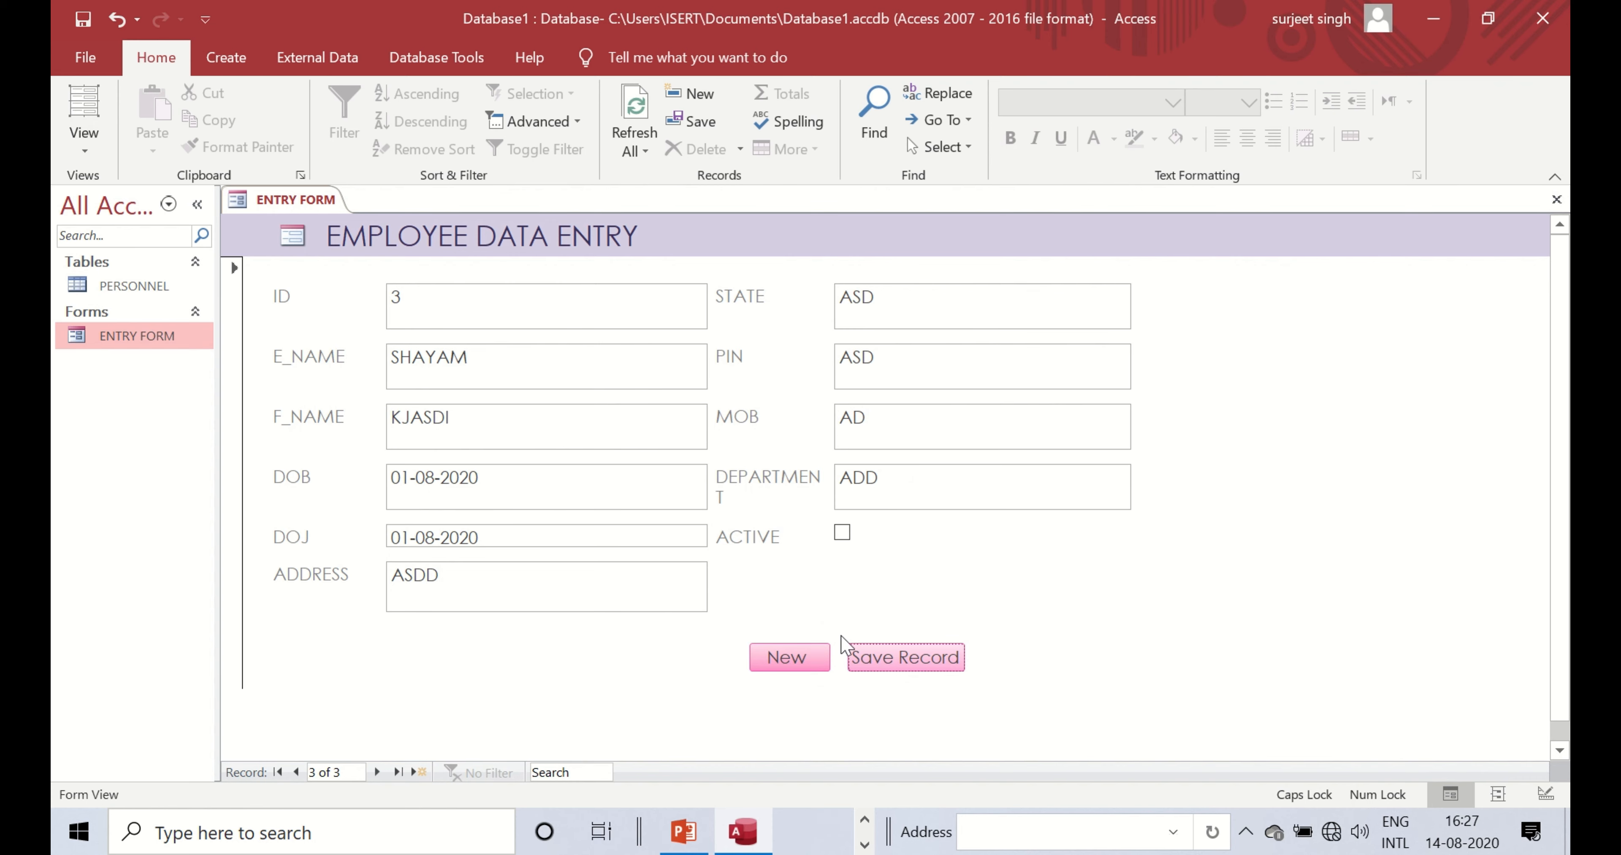
double_click(132, 288)
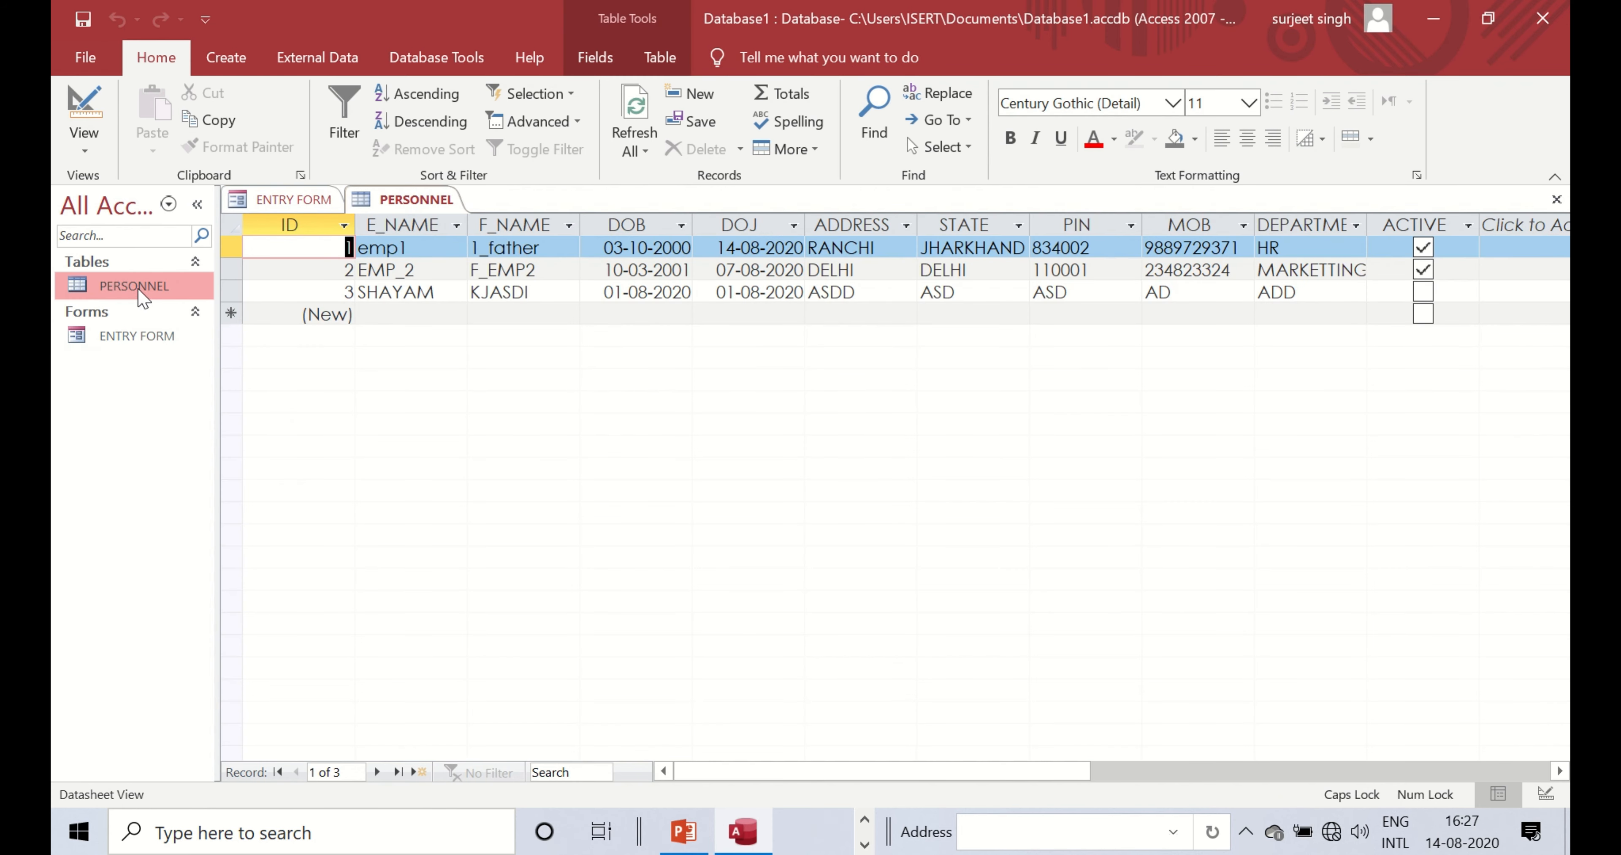
left_click(420, 293)
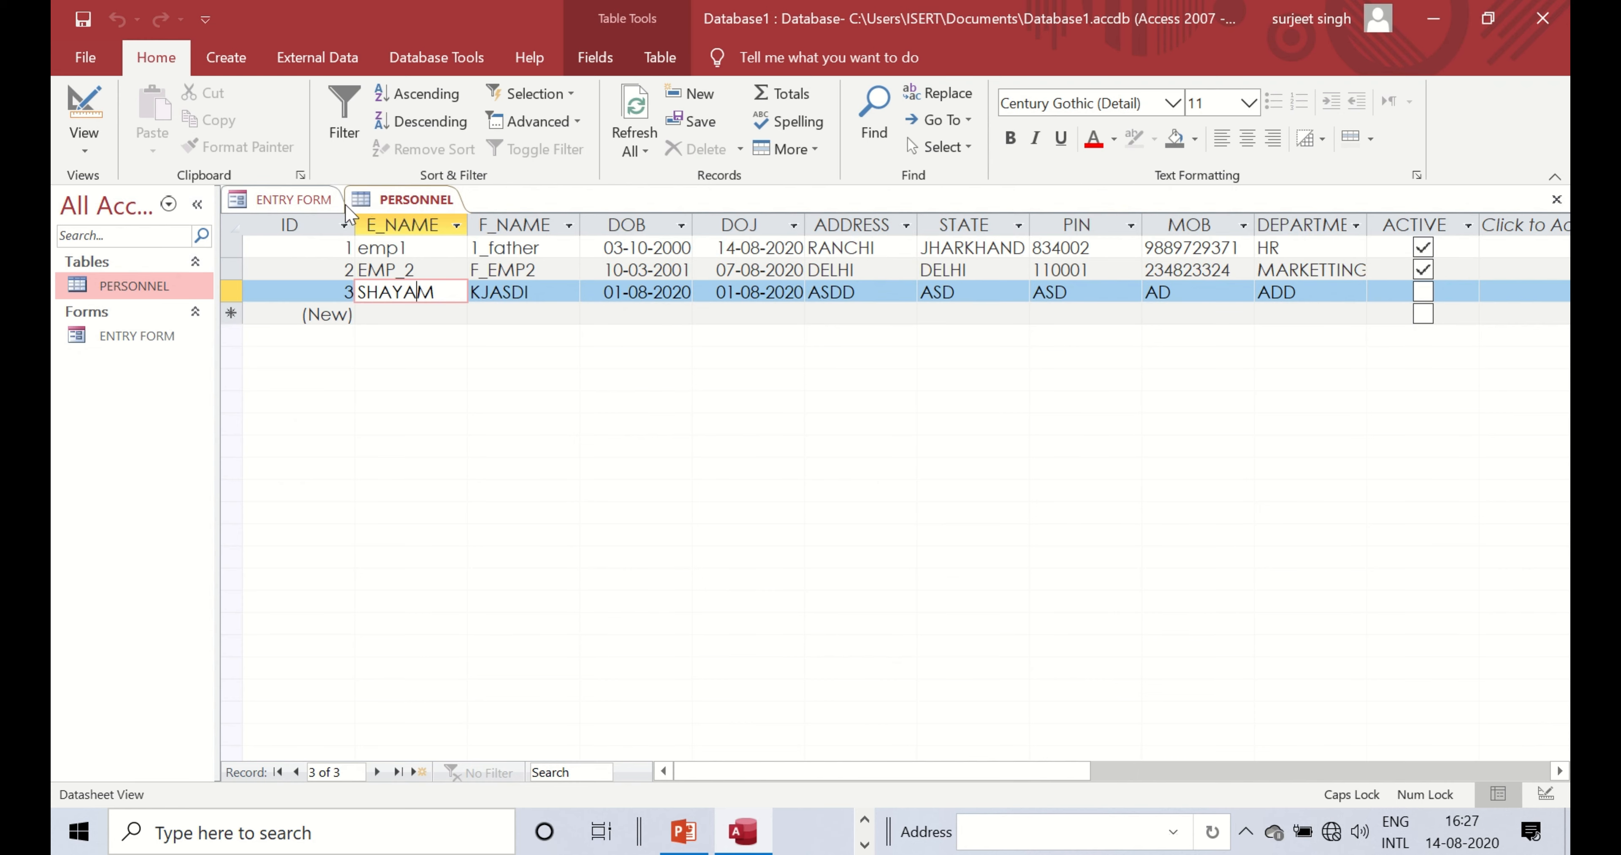
right_click(368, 200)
left_click(423, 241)
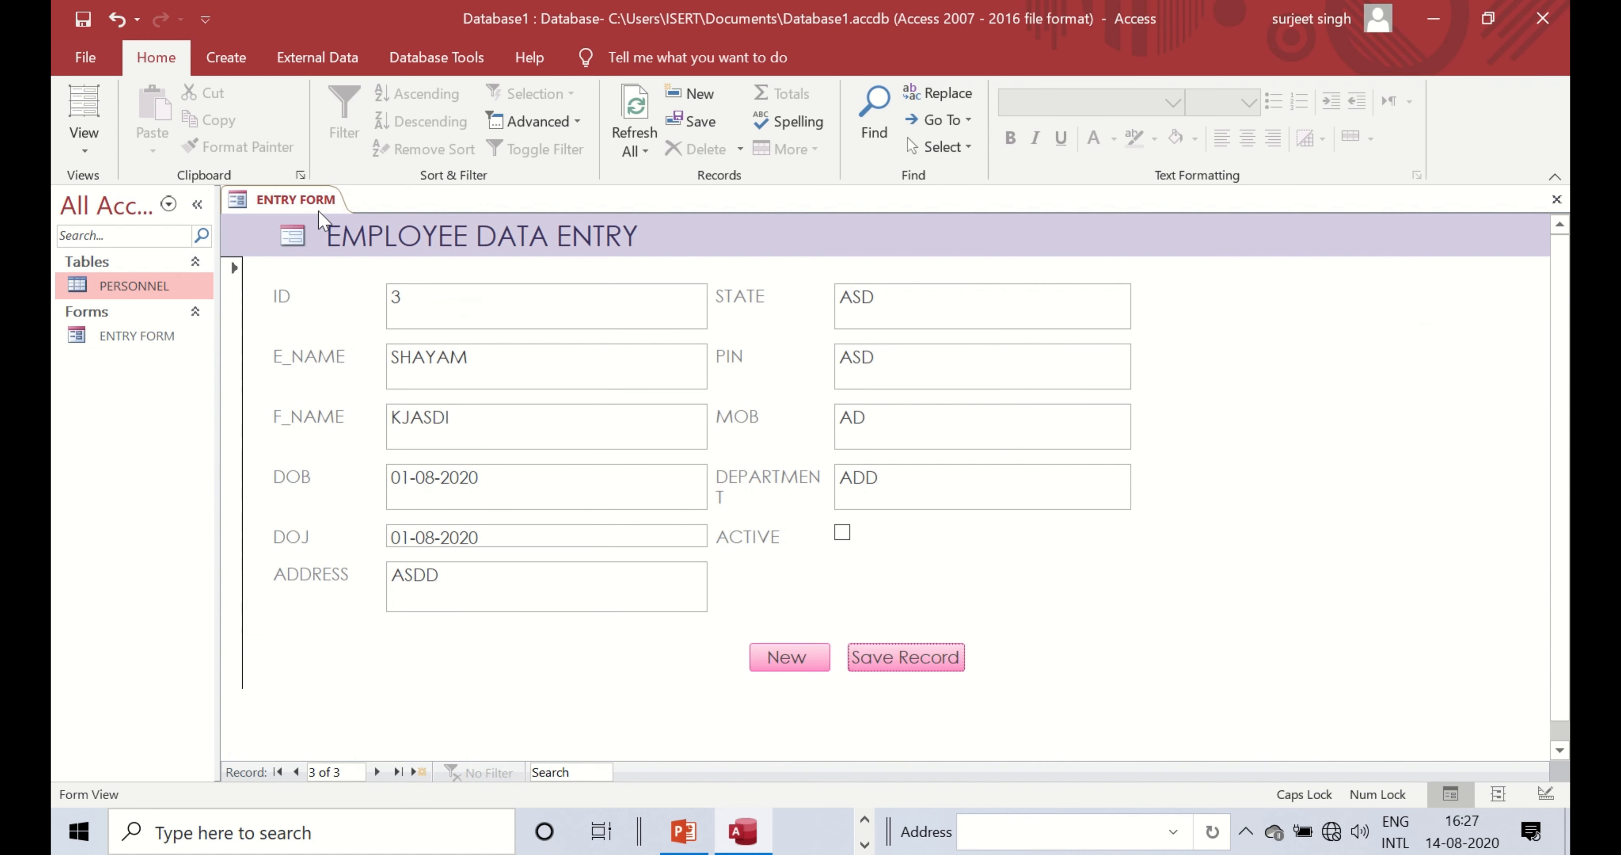
right_click(310, 206)
left_click(369, 220)
left_click(197, 264)
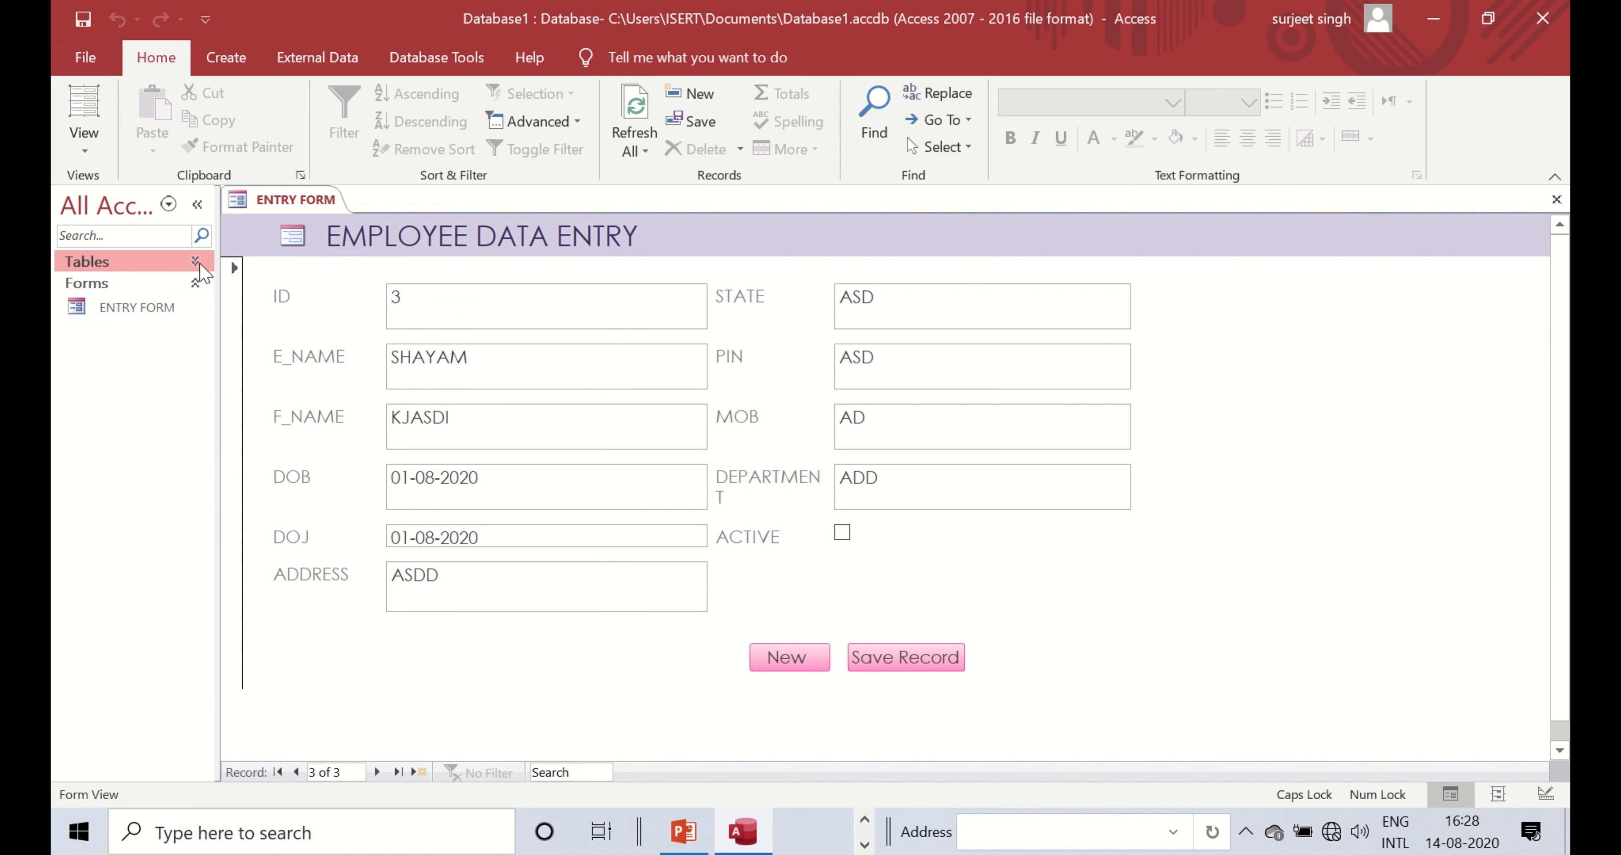
left_click(196, 263)
left_click(123, 296)
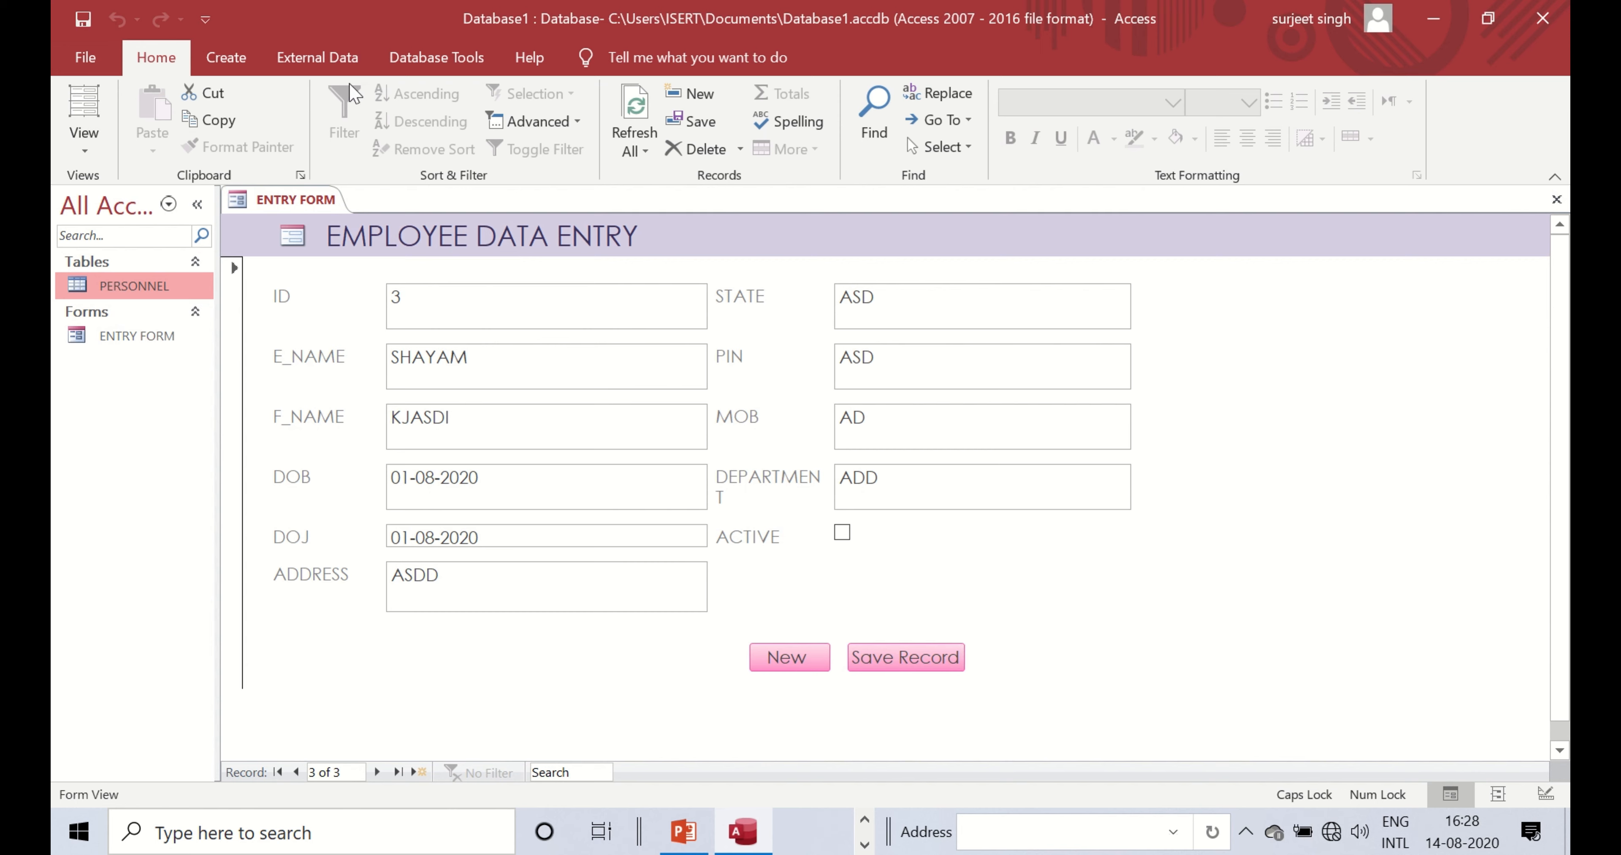
- Select the PERSONNEL table in the Navigation Pane with the Create tab showing
left_click(114, 342)
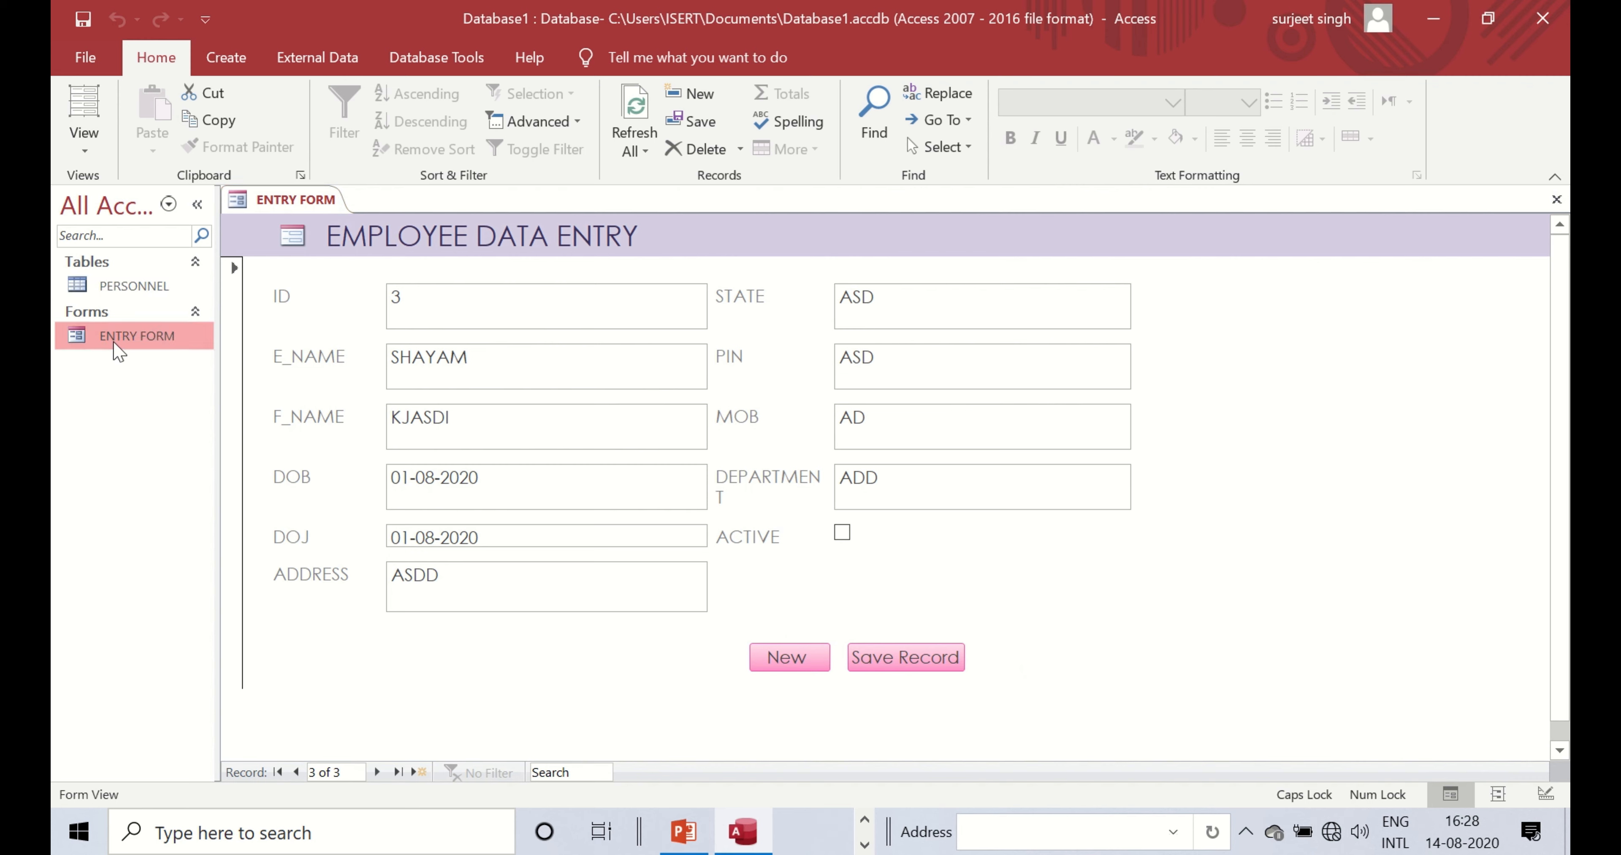
left_click(228, 60)
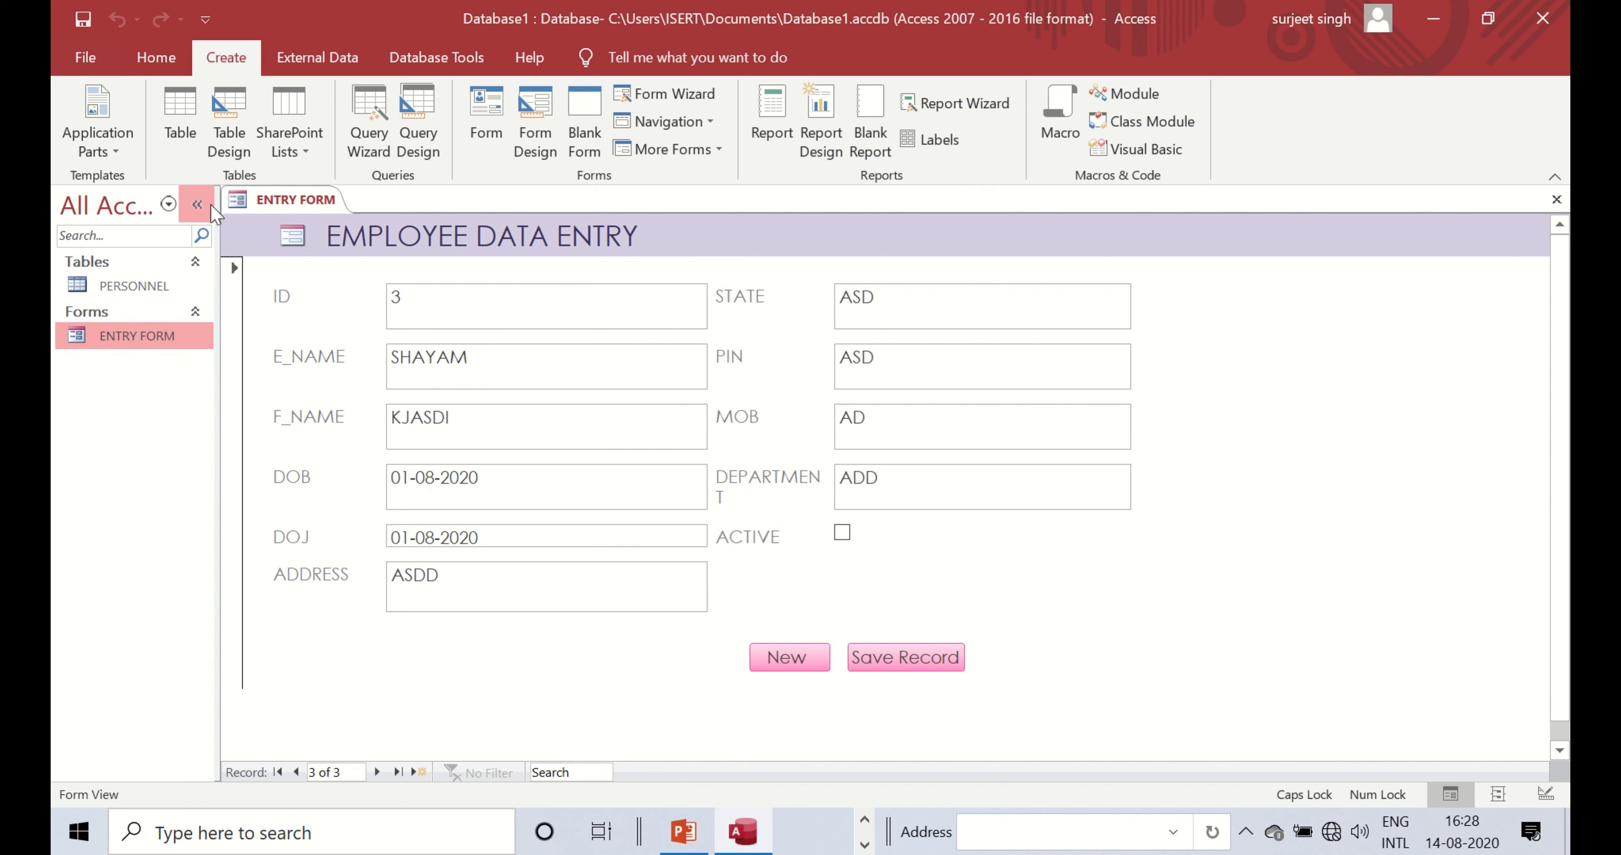
left_click(157, 293)
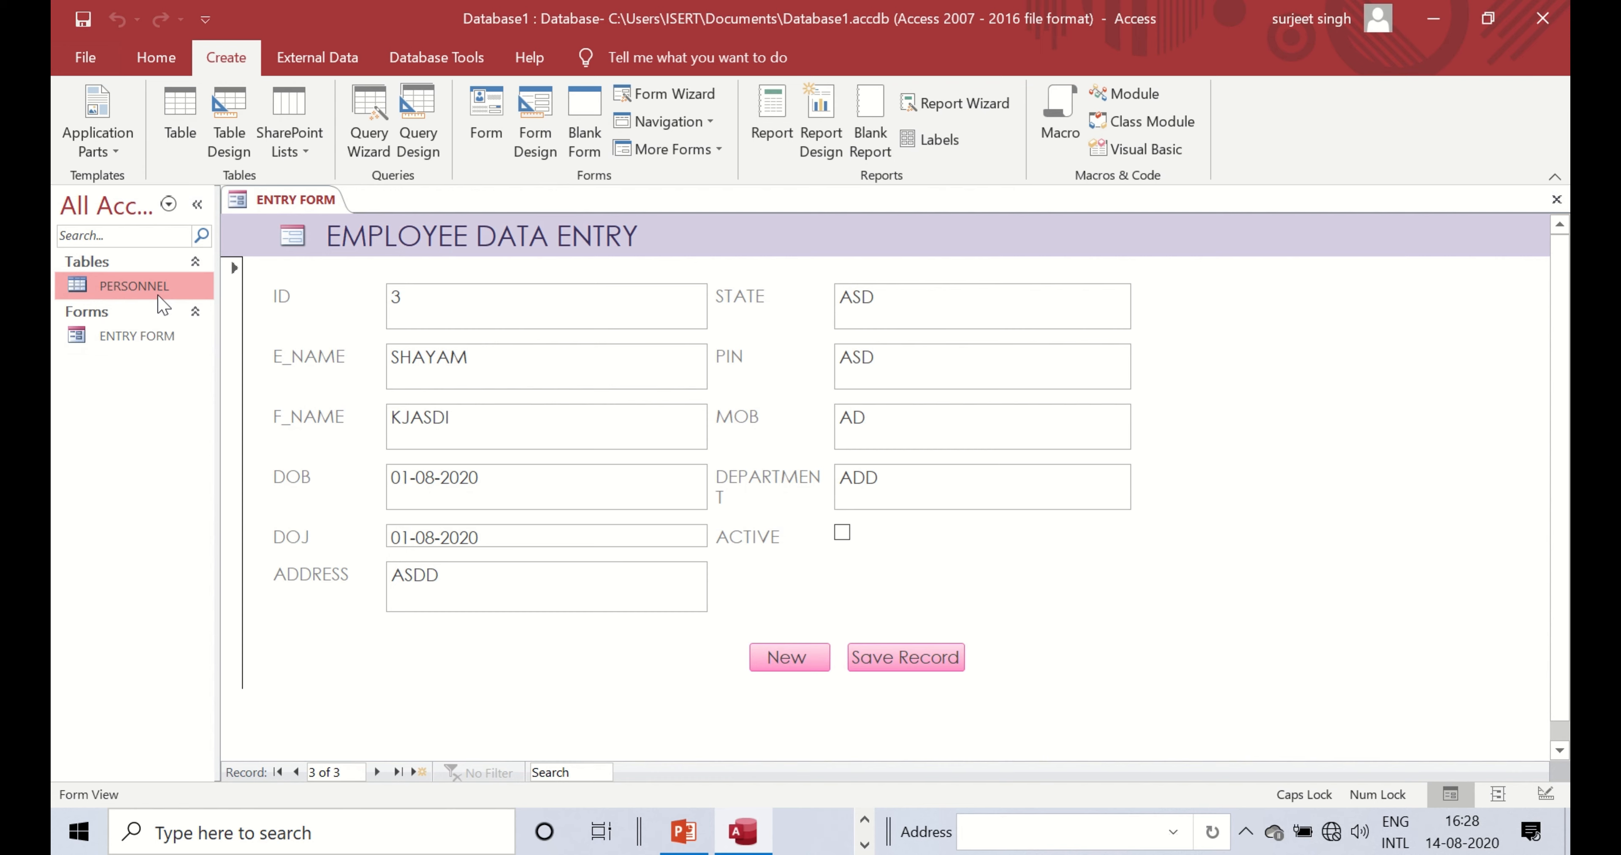
left_click(117, 336)
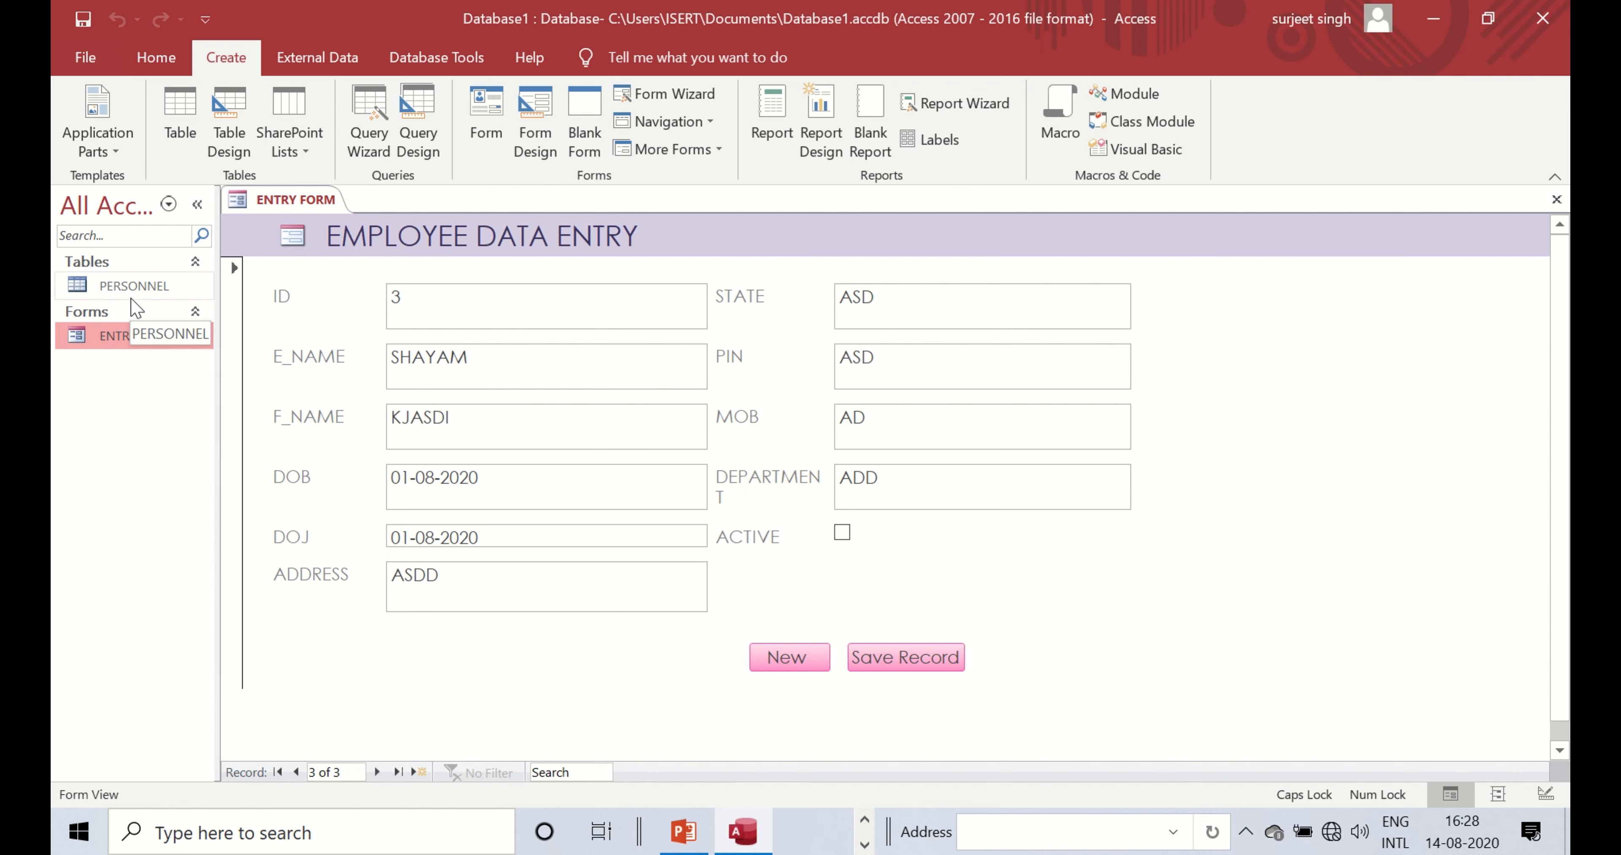
left_click(131, 296)
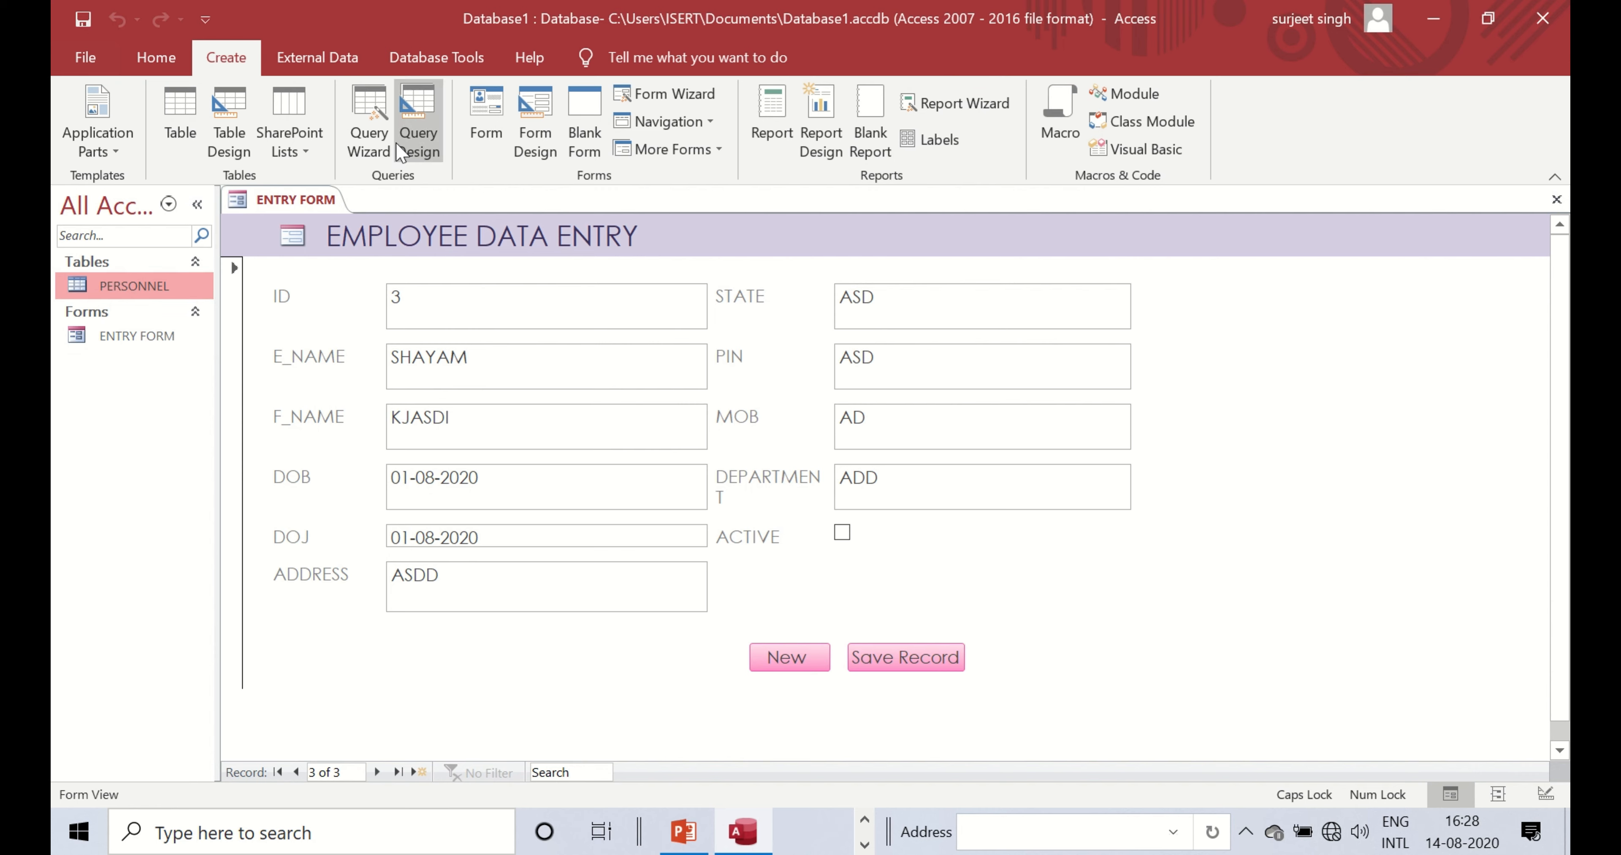
- Start the Simple Query Wizard for the PERSONNEL table
left_click(365, 135)
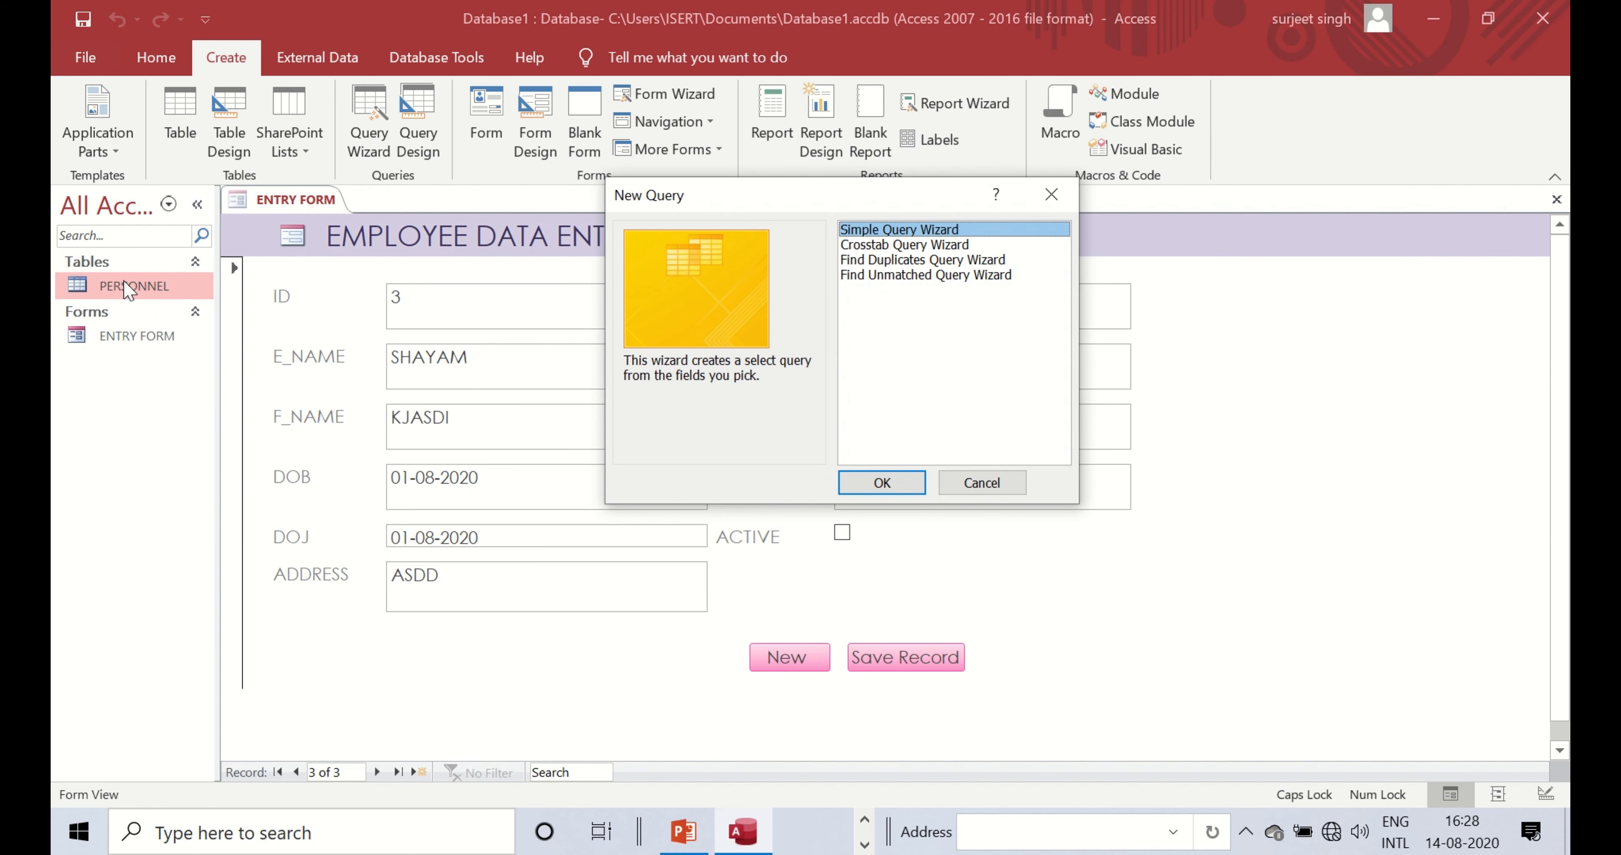
left_click(1051, 194)
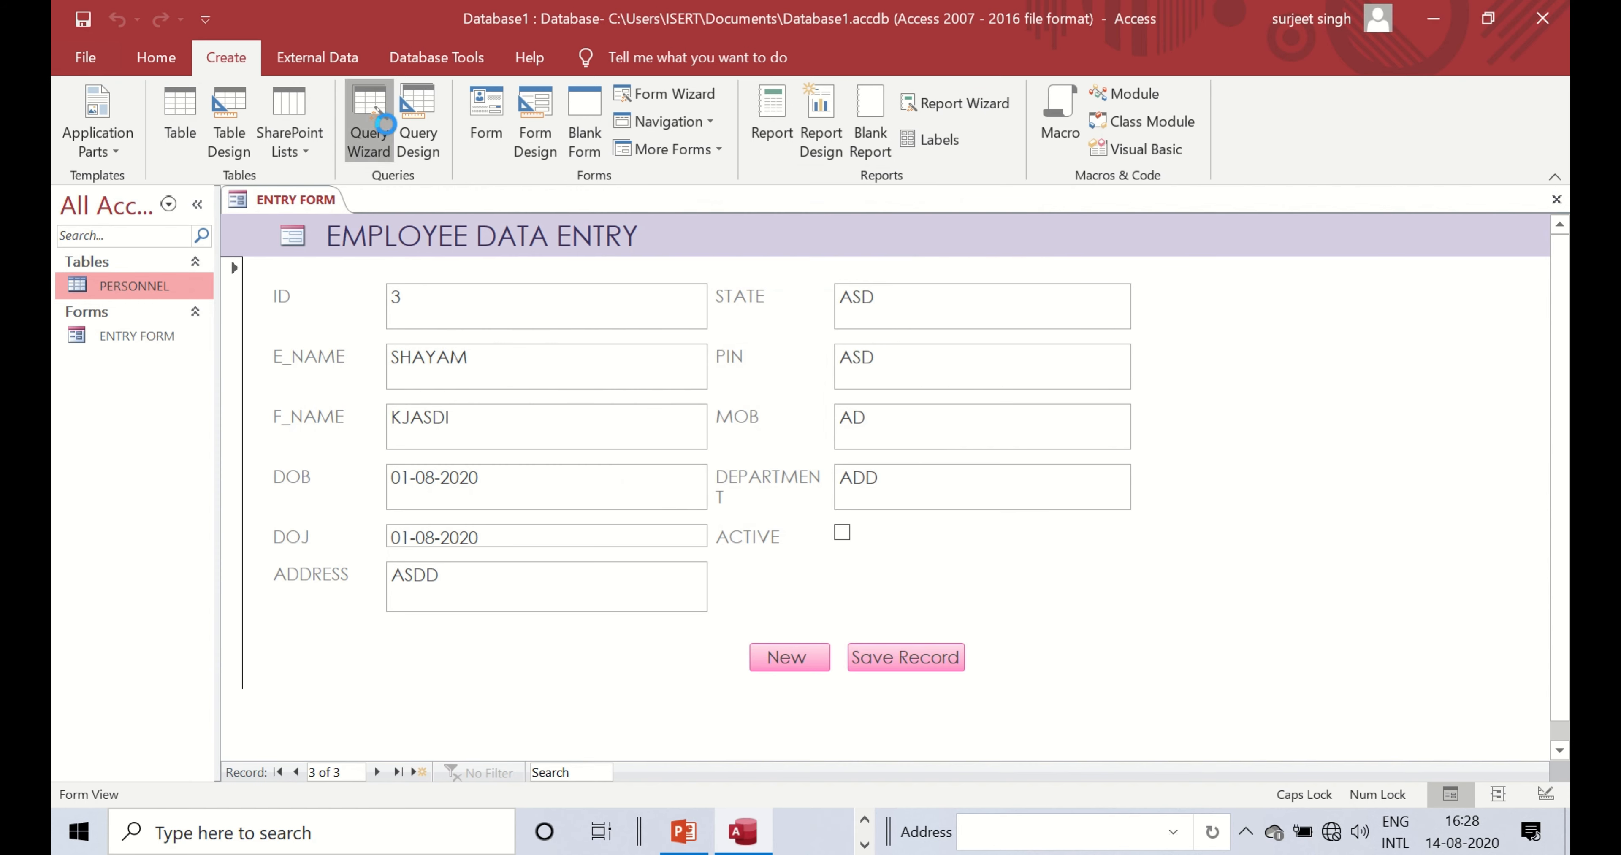
left_click(369, 129)
left_click(880, 483)
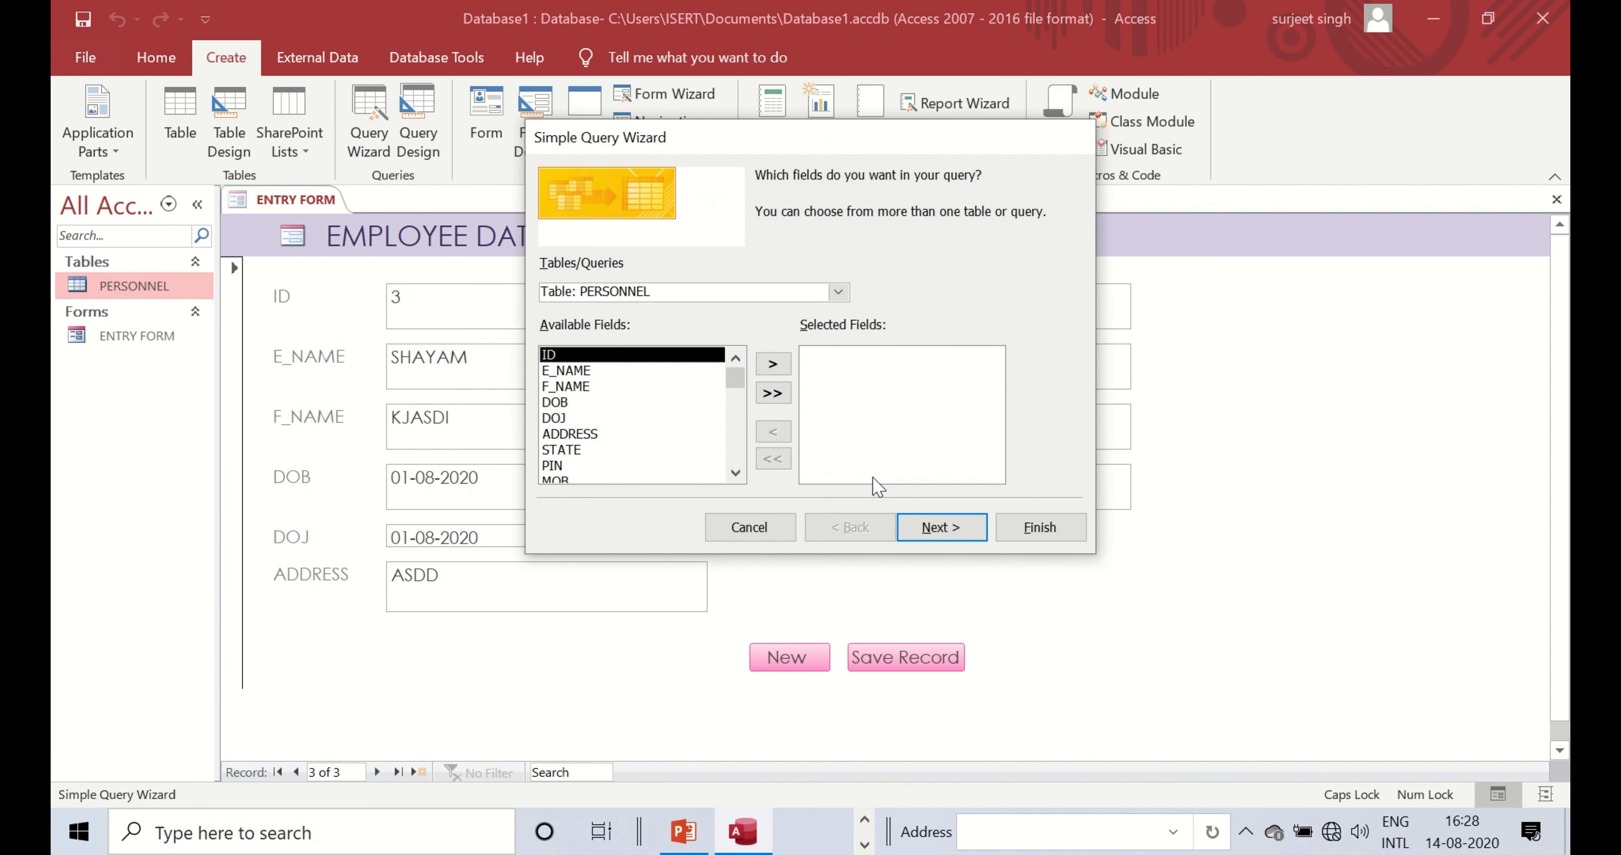
- Add E_NAME, F_NAME, DOB, DOJ and STATE, then finish the PERSONNEL Query to view results
left_click(567, 371)
left_click(773, 364)
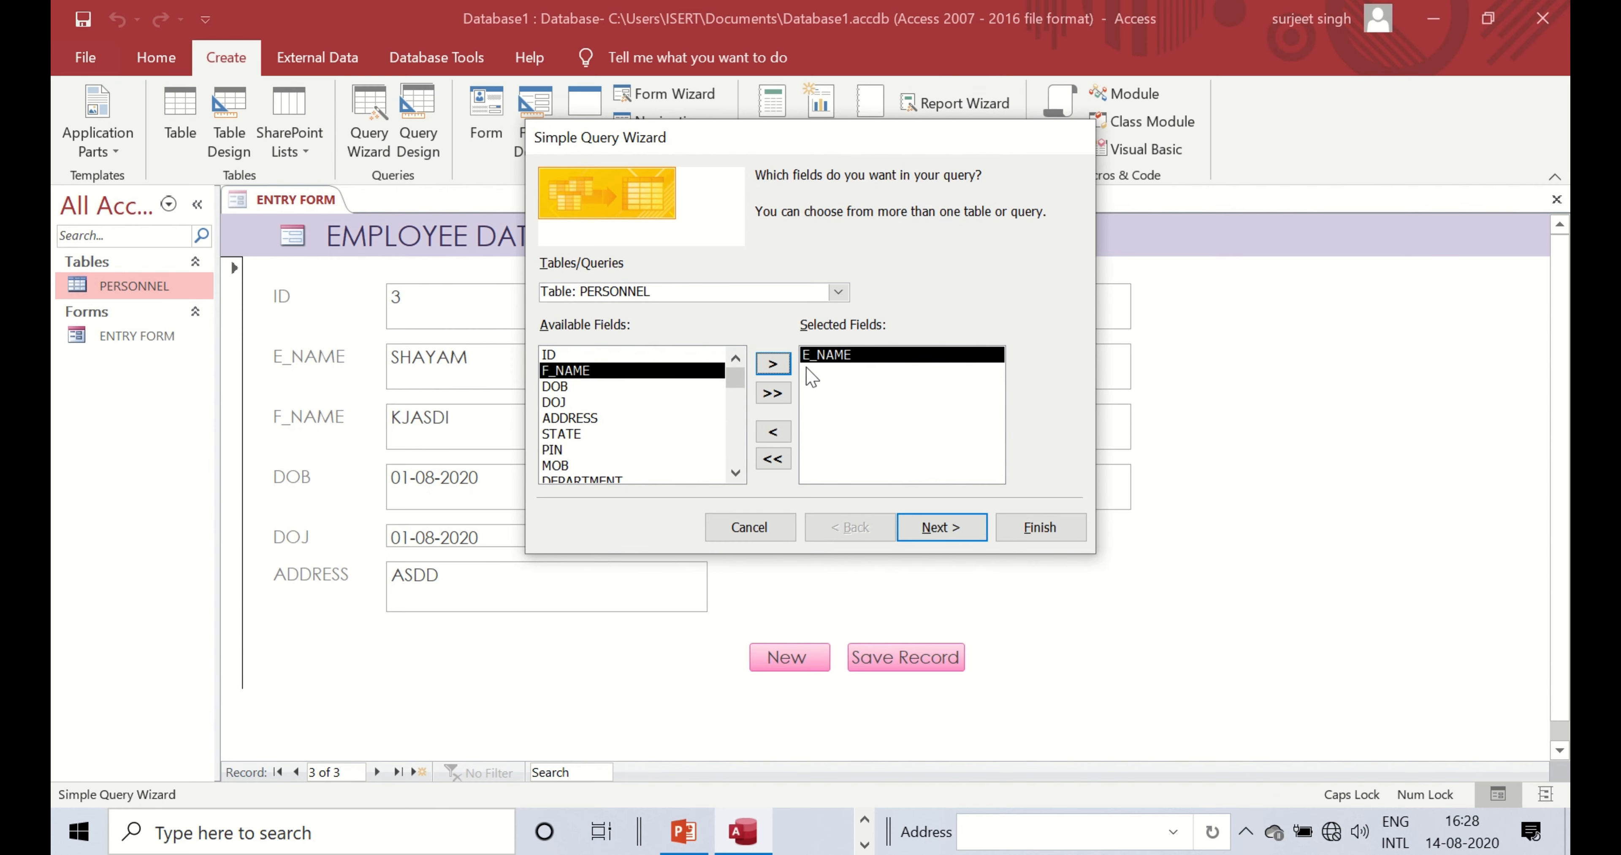
left_click(774, 364)
left_click(774, 366)
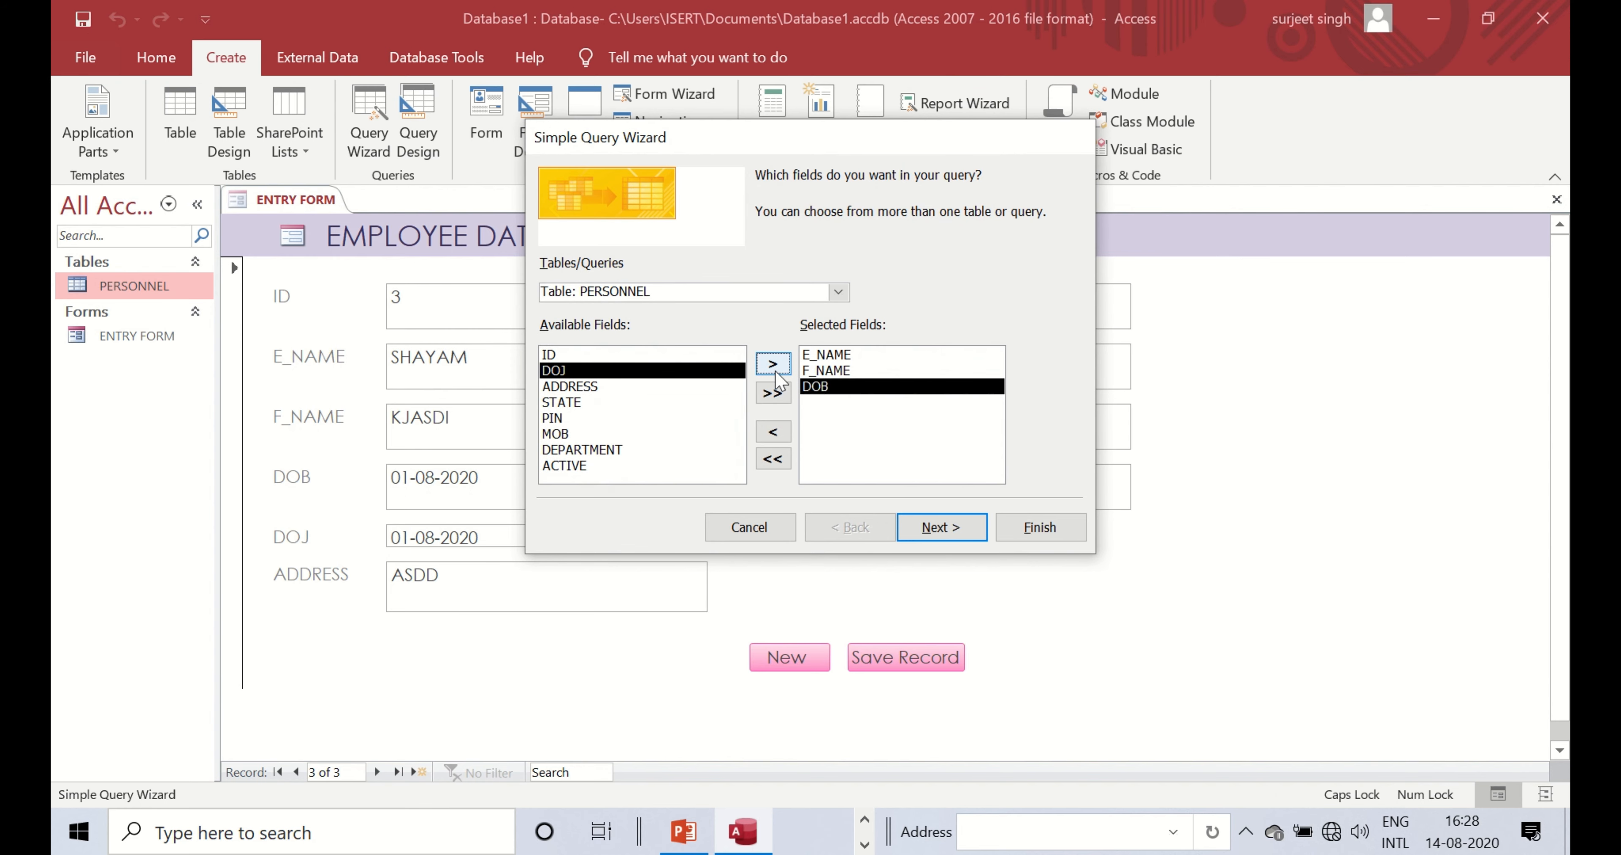
left_click(774, 365)
left_click(601, 386)
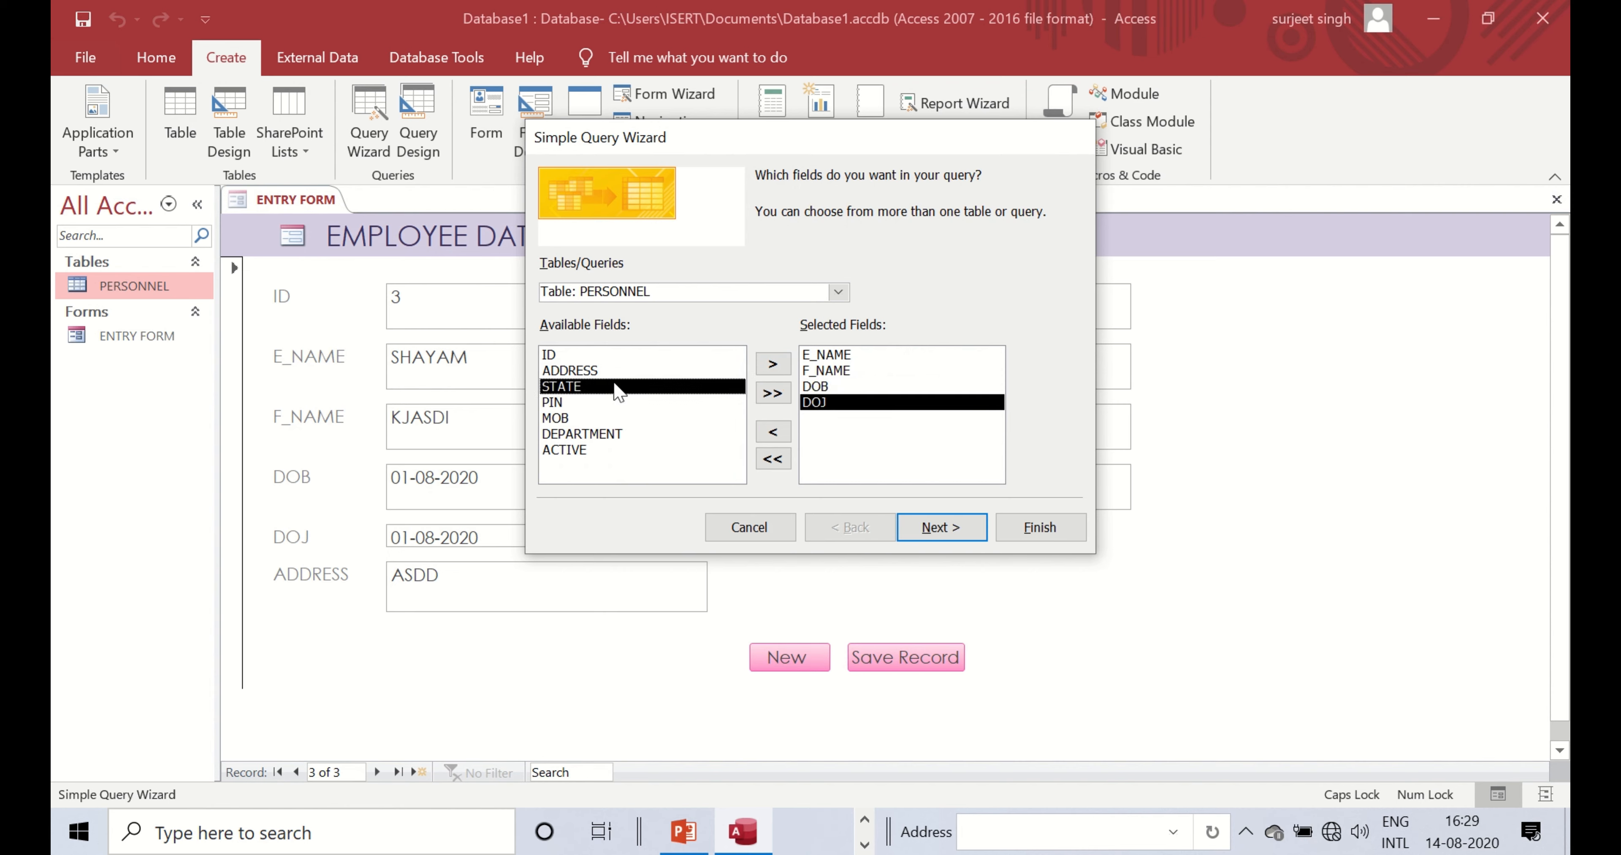
left_click(774, 364)
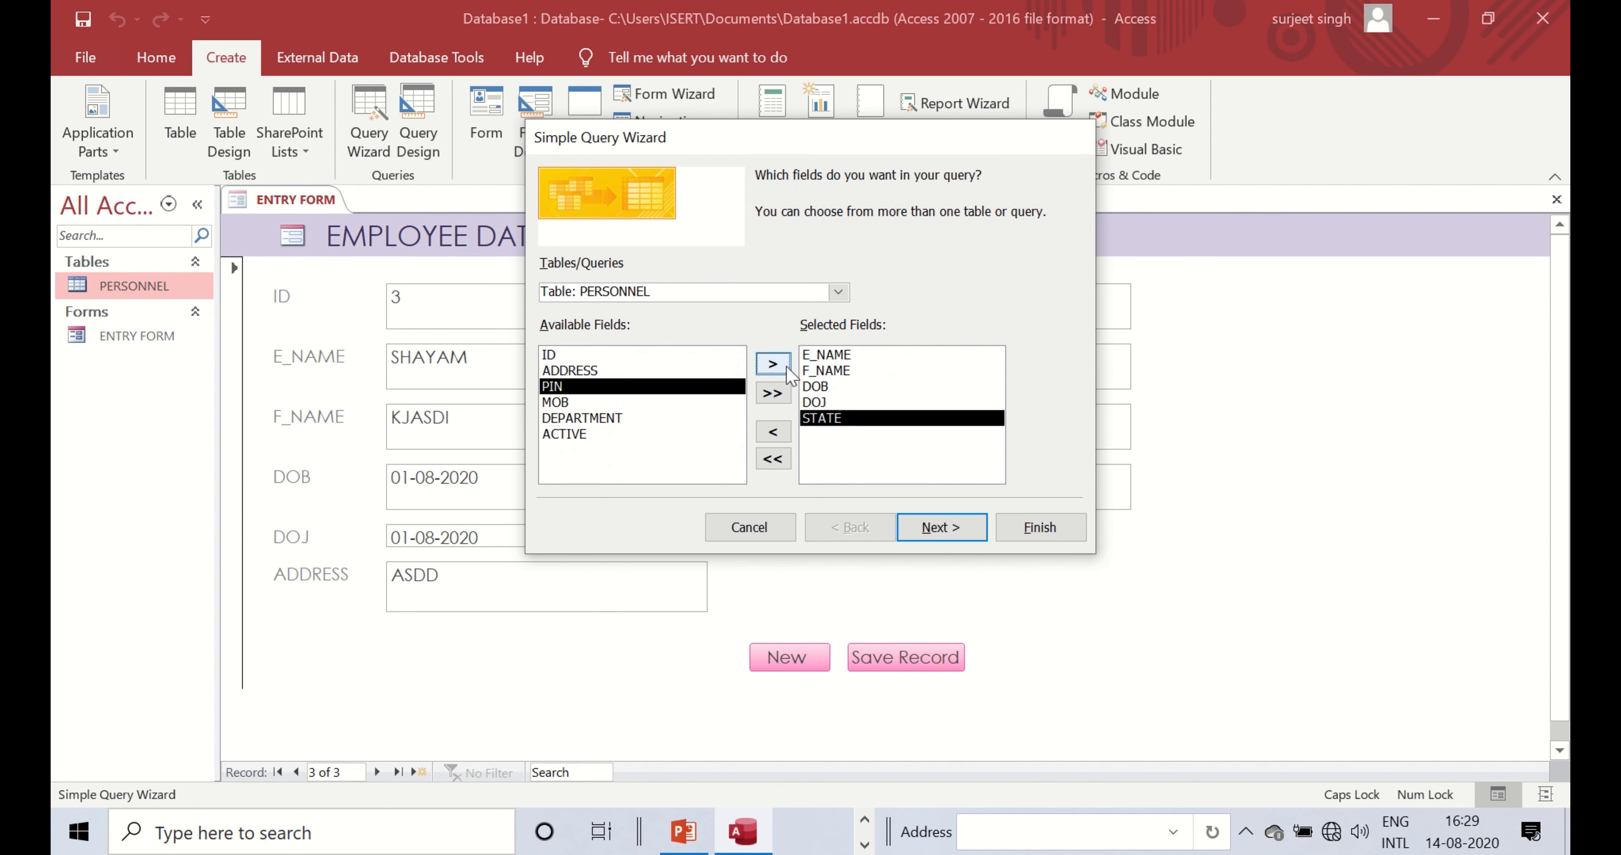
left_click(944, 531)
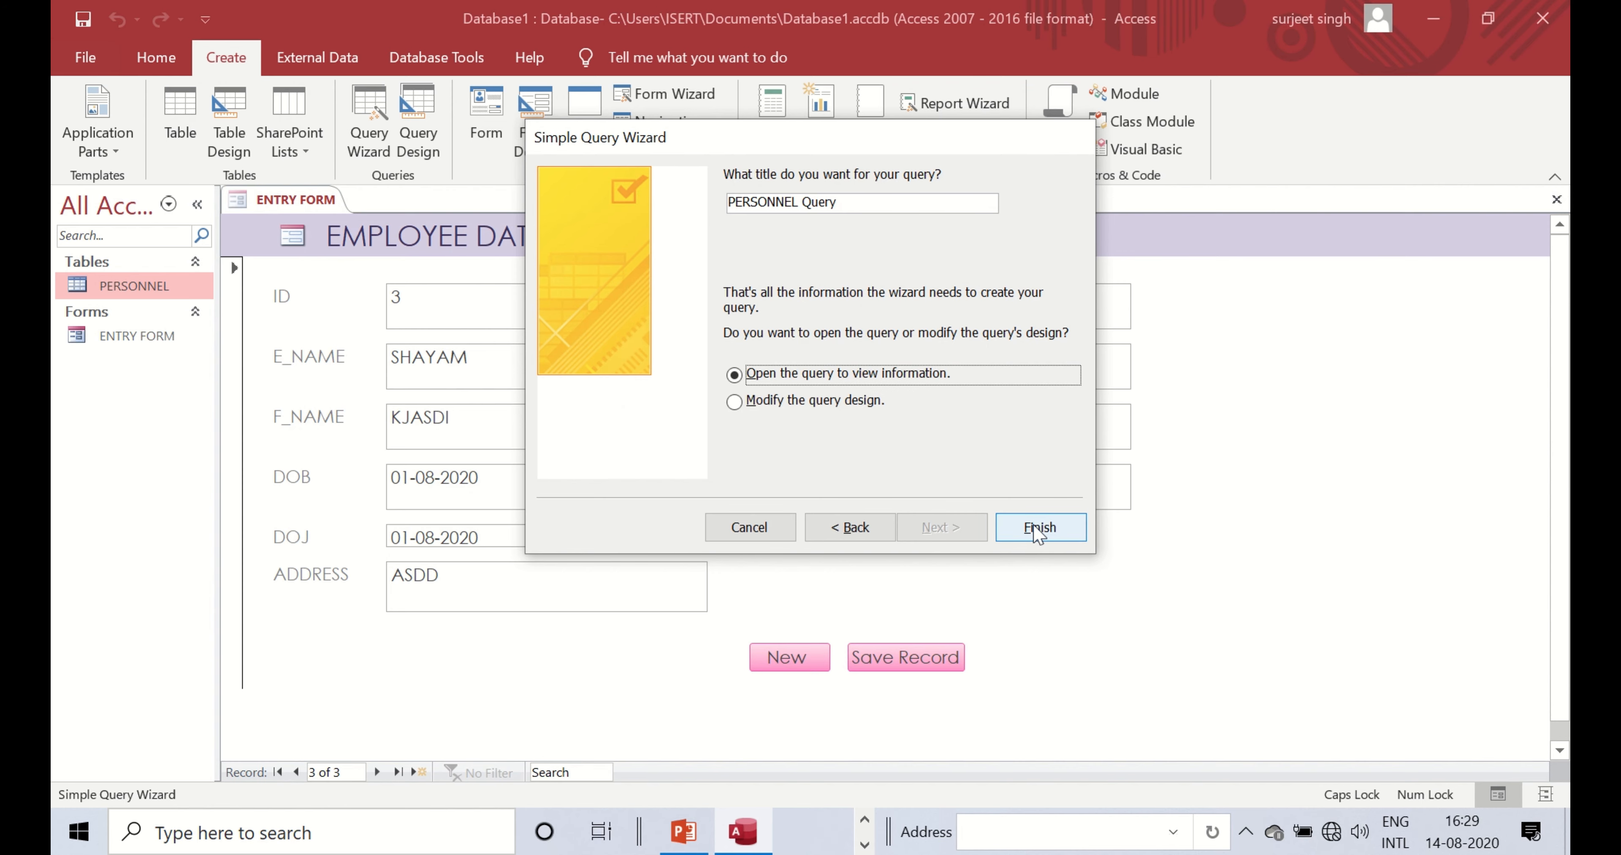
left_click(1041, 532)
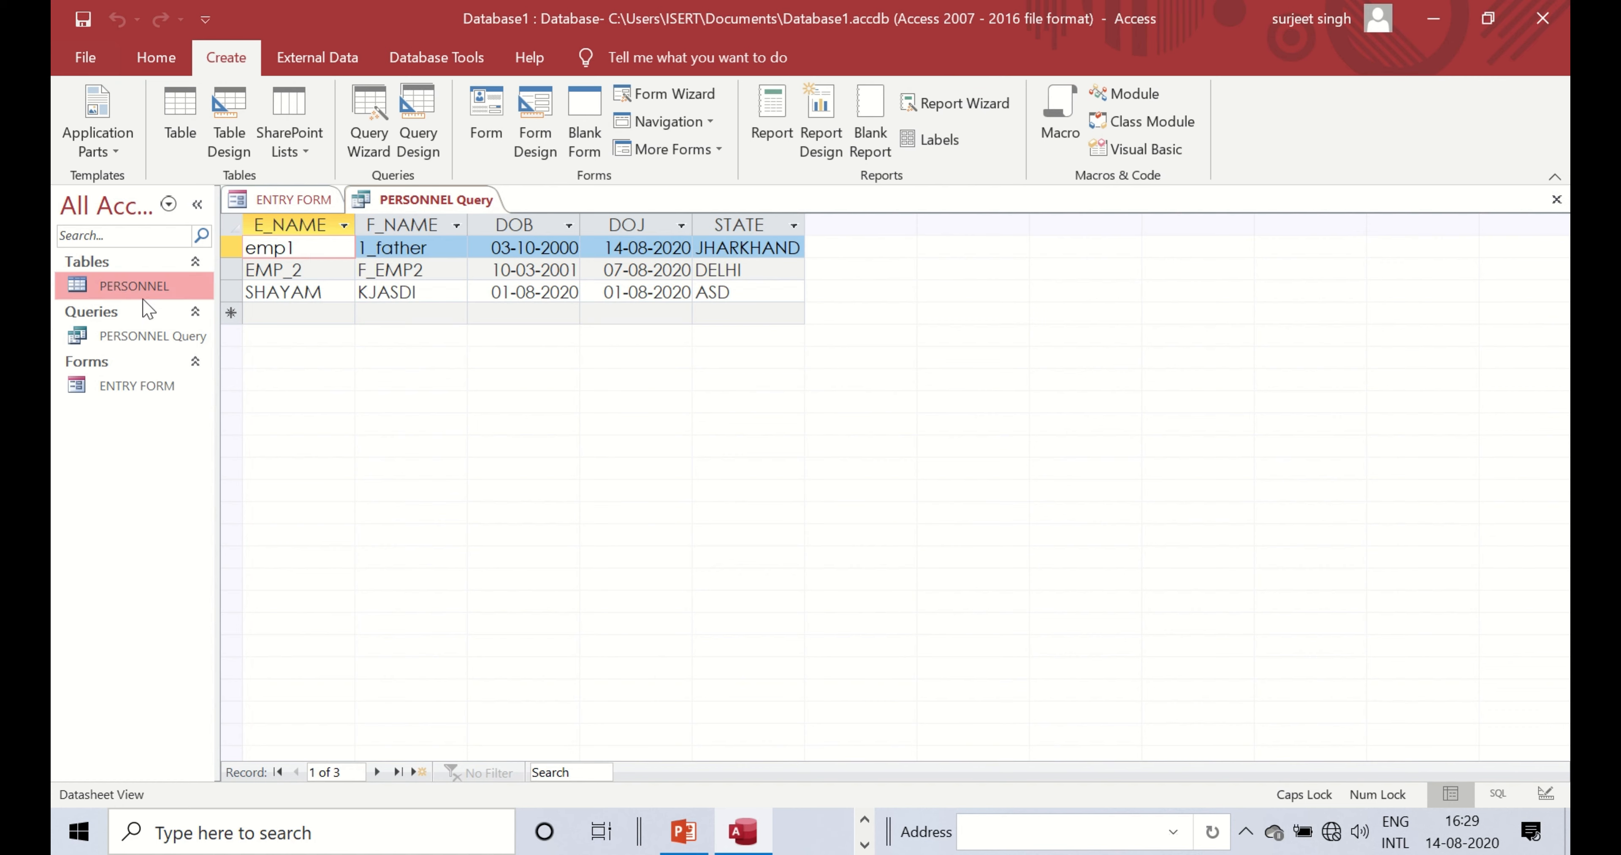
- In the query's Design View, set the STATE criterion to =DELHI and run it
left_click(161, 291)
double_click(162, 293)
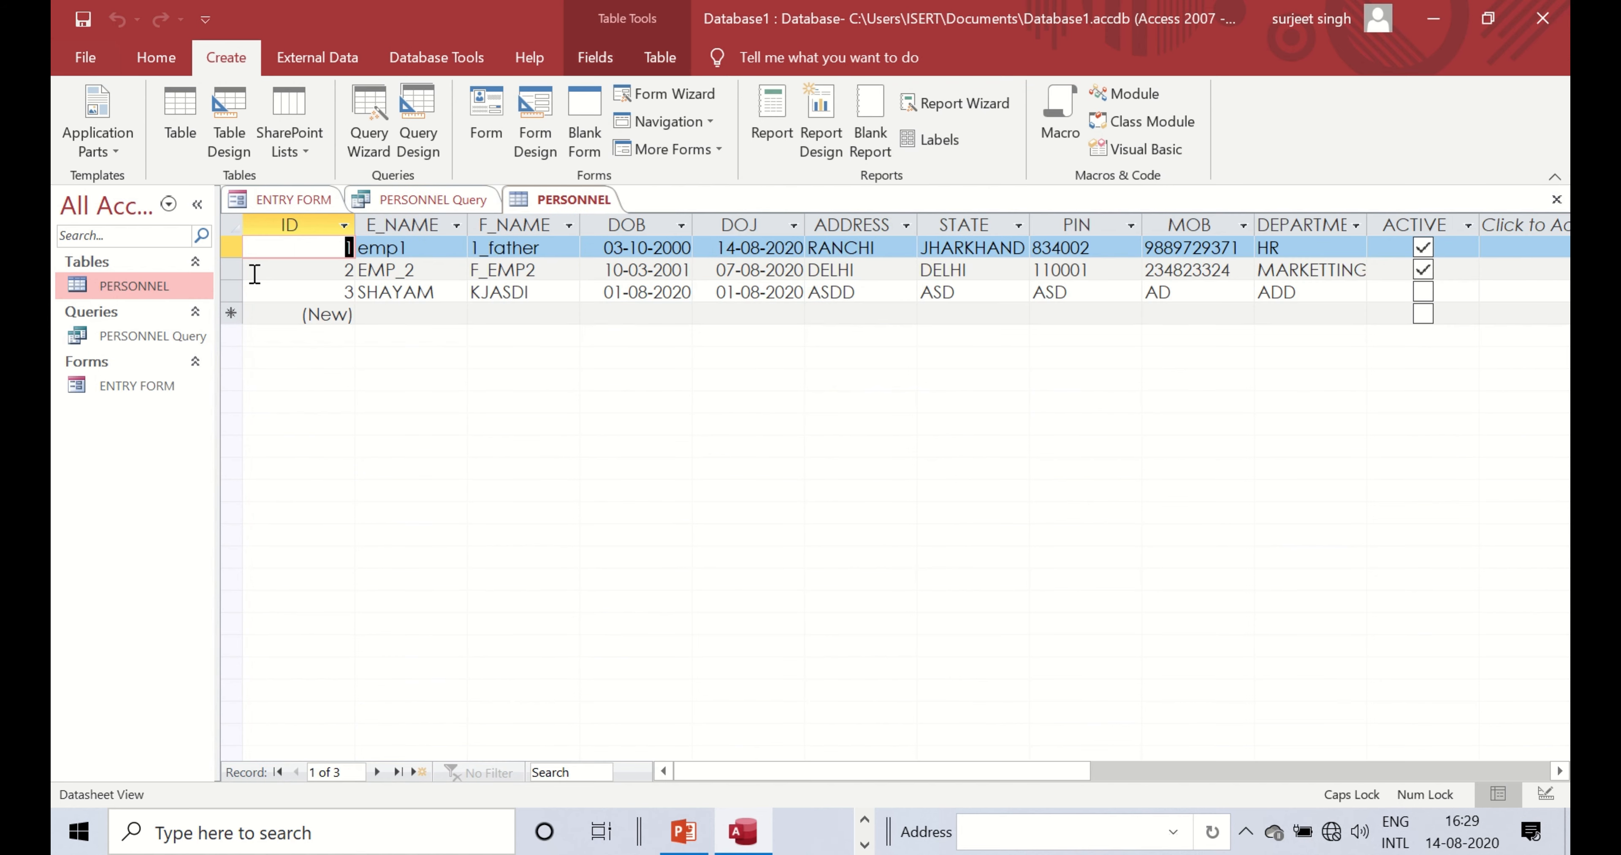
double_click(146, 336)
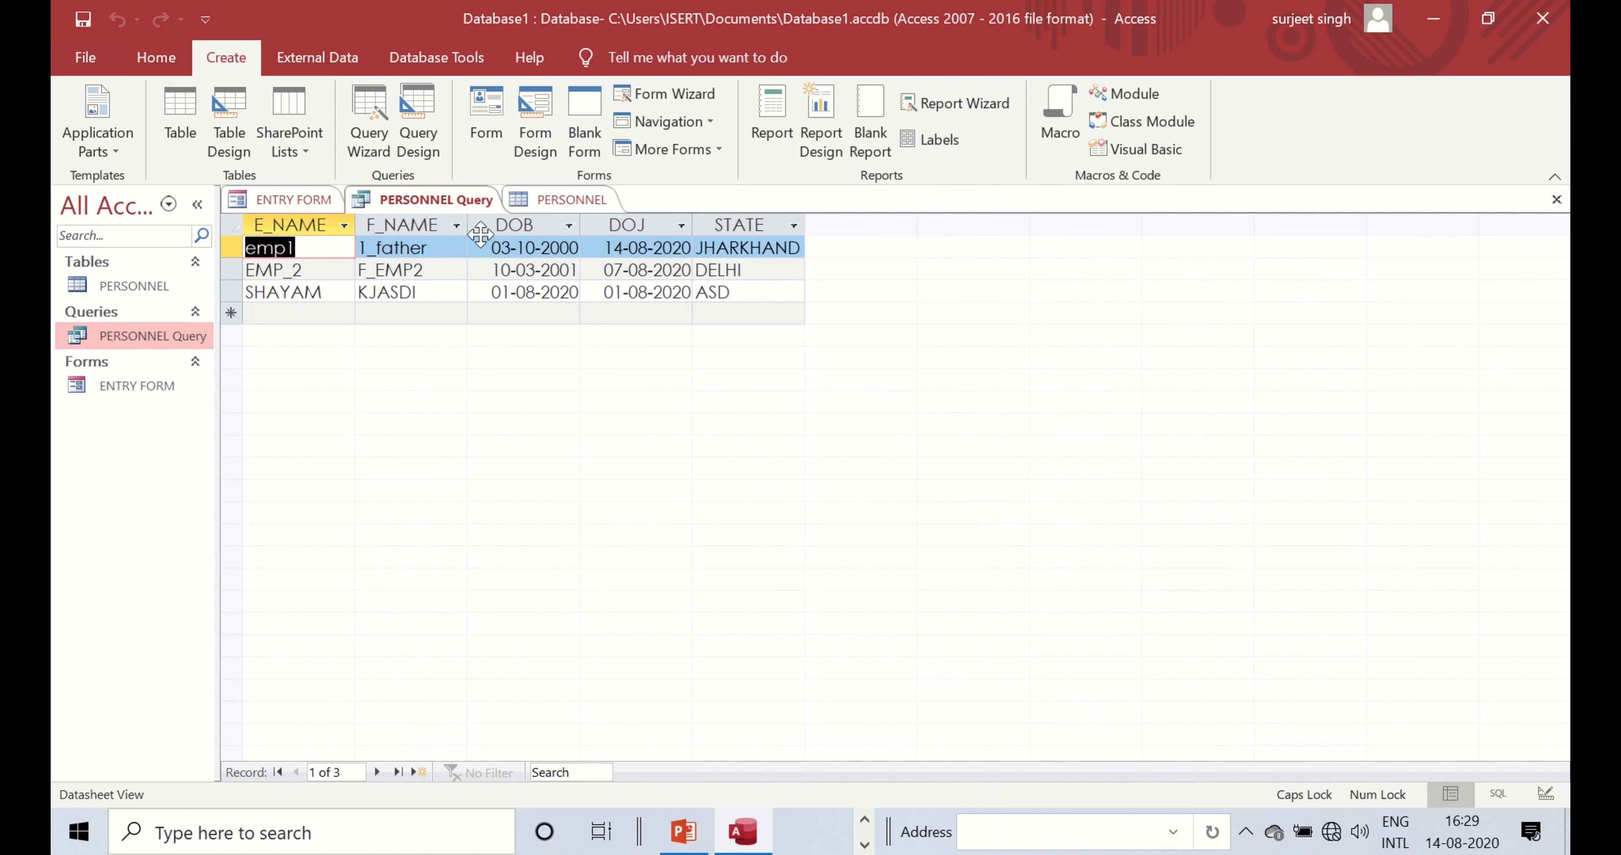
right_click(443, 203)
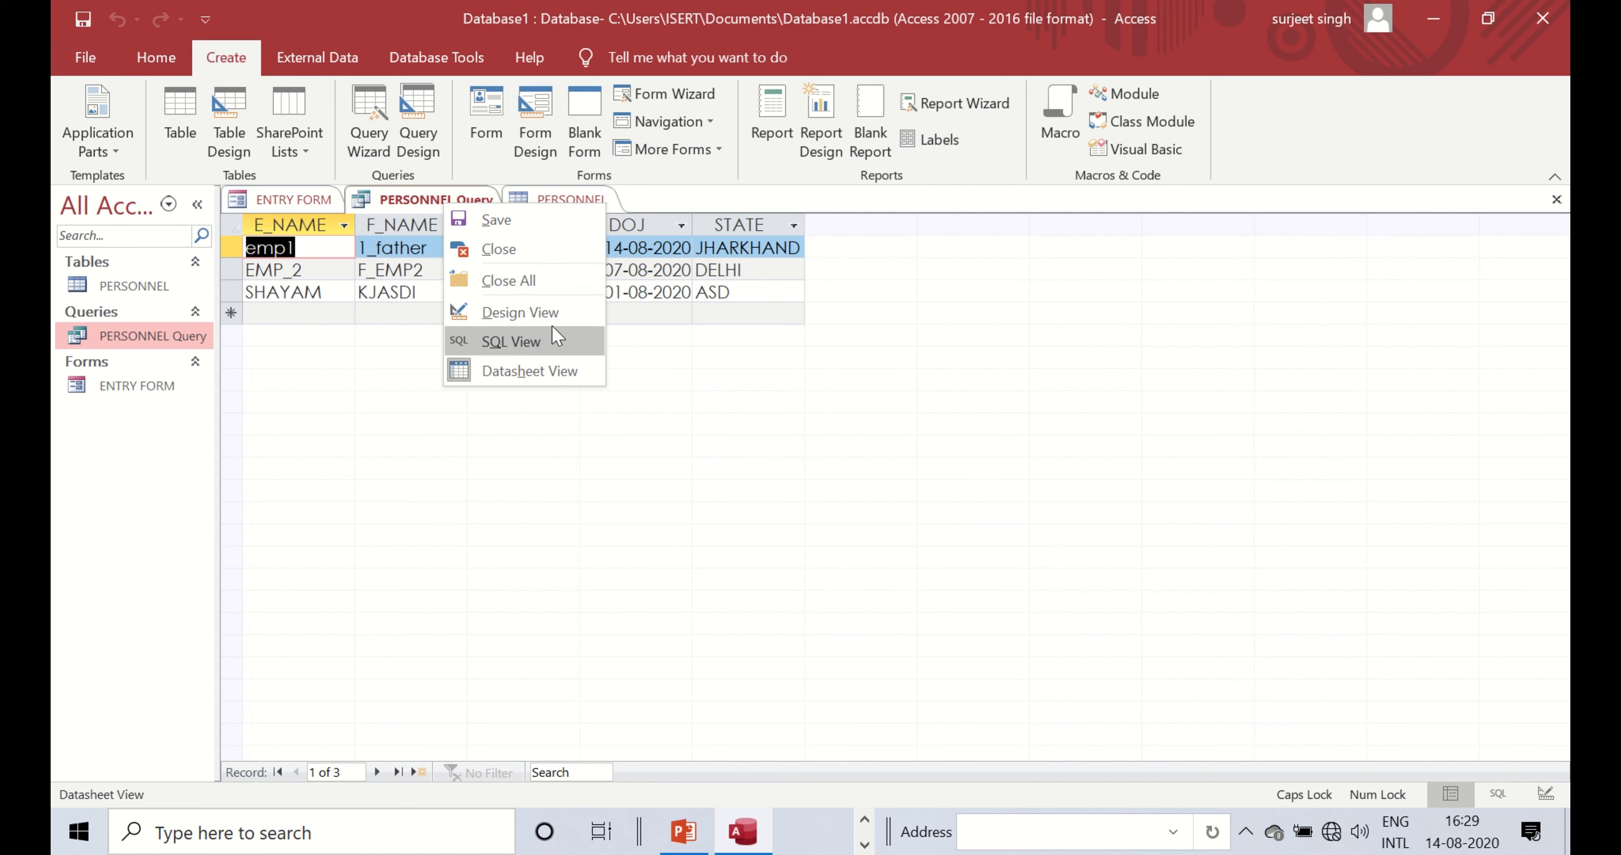
left_click(529, 313)
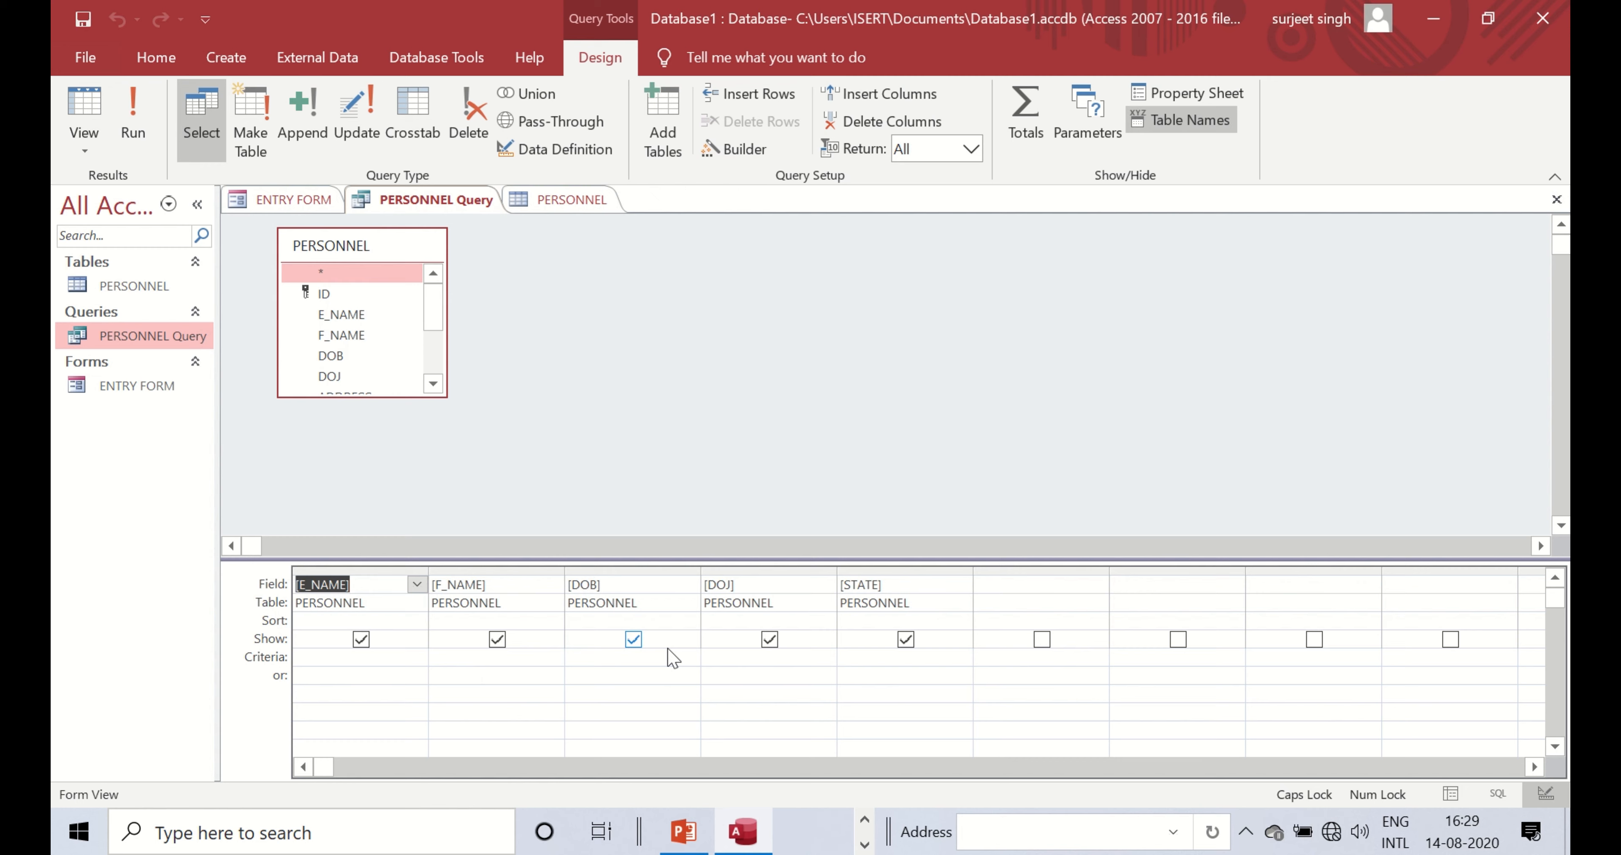
left_click(860, 653)
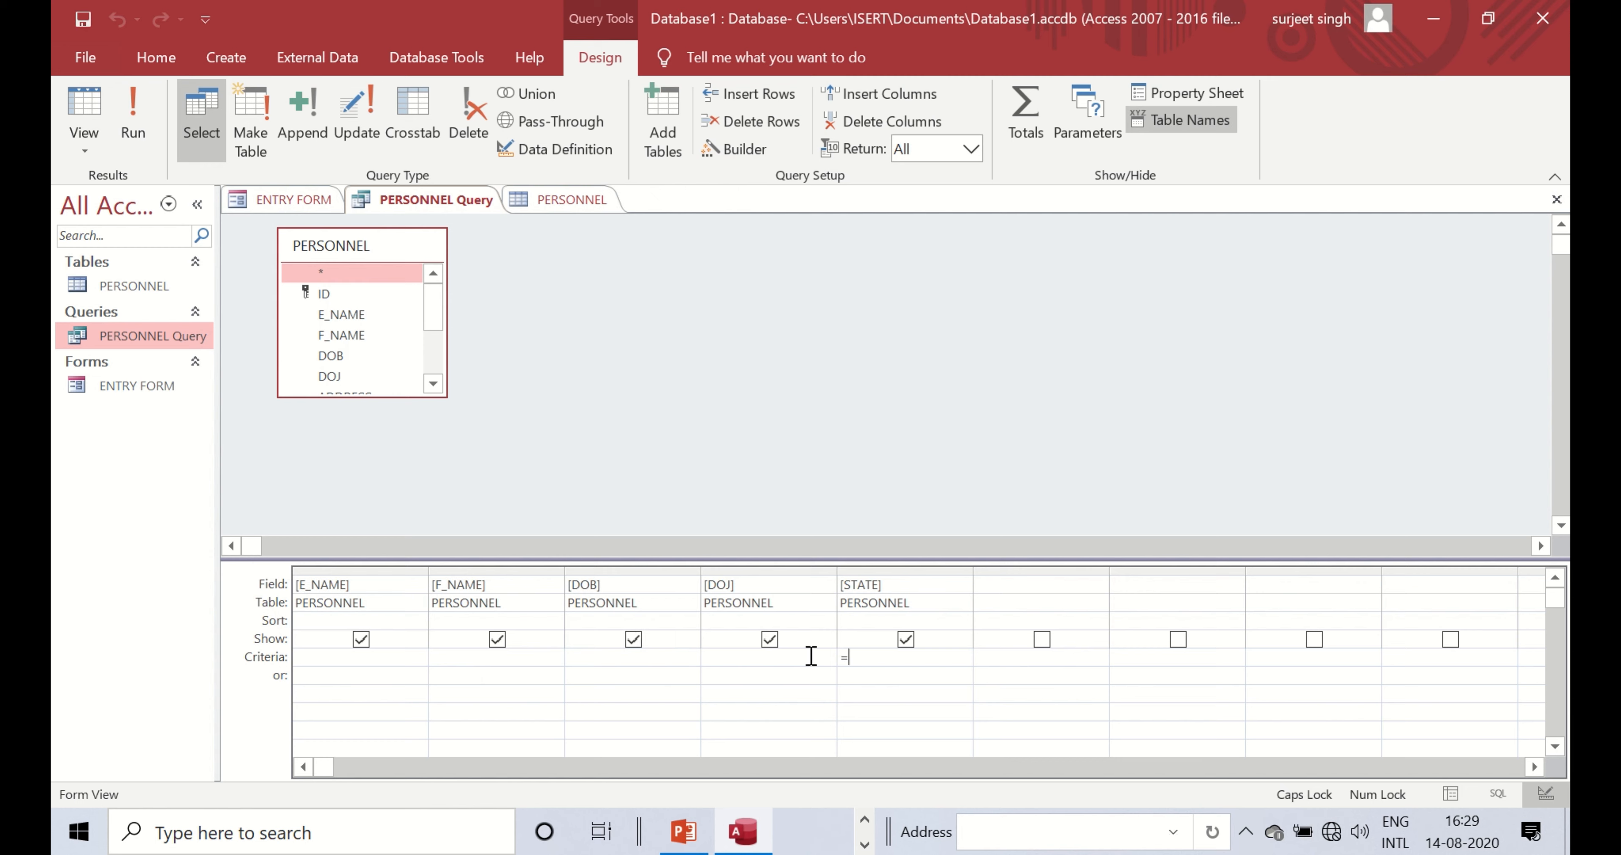
type("=DELHI")
left_click(140, 133)
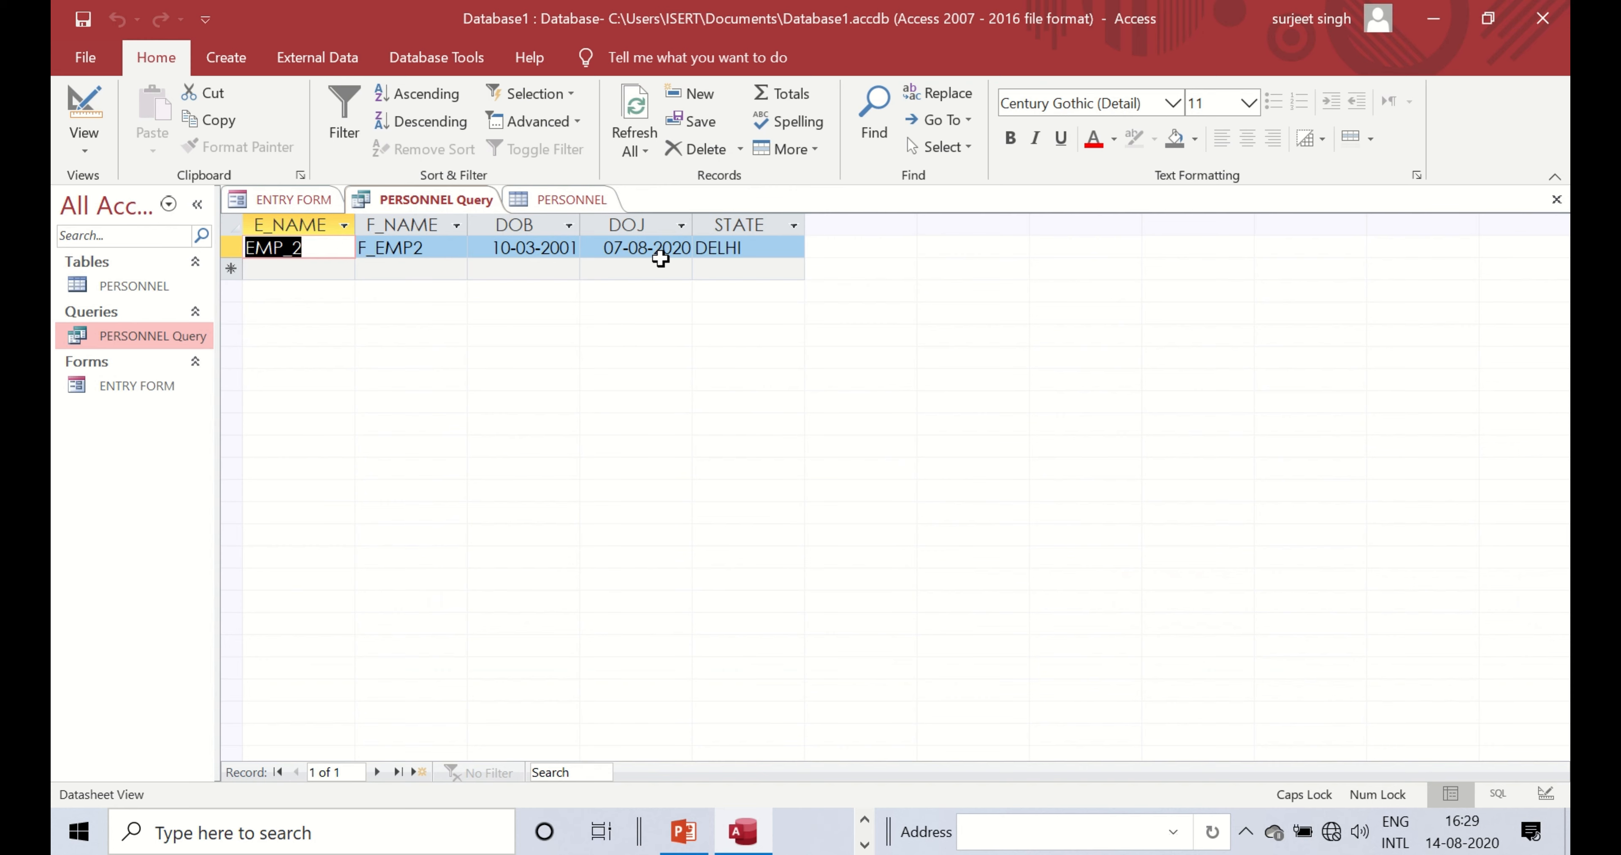
- Save the PERSONNEL Query, then close it and the PERSONNEL table
right_click(445, 201)
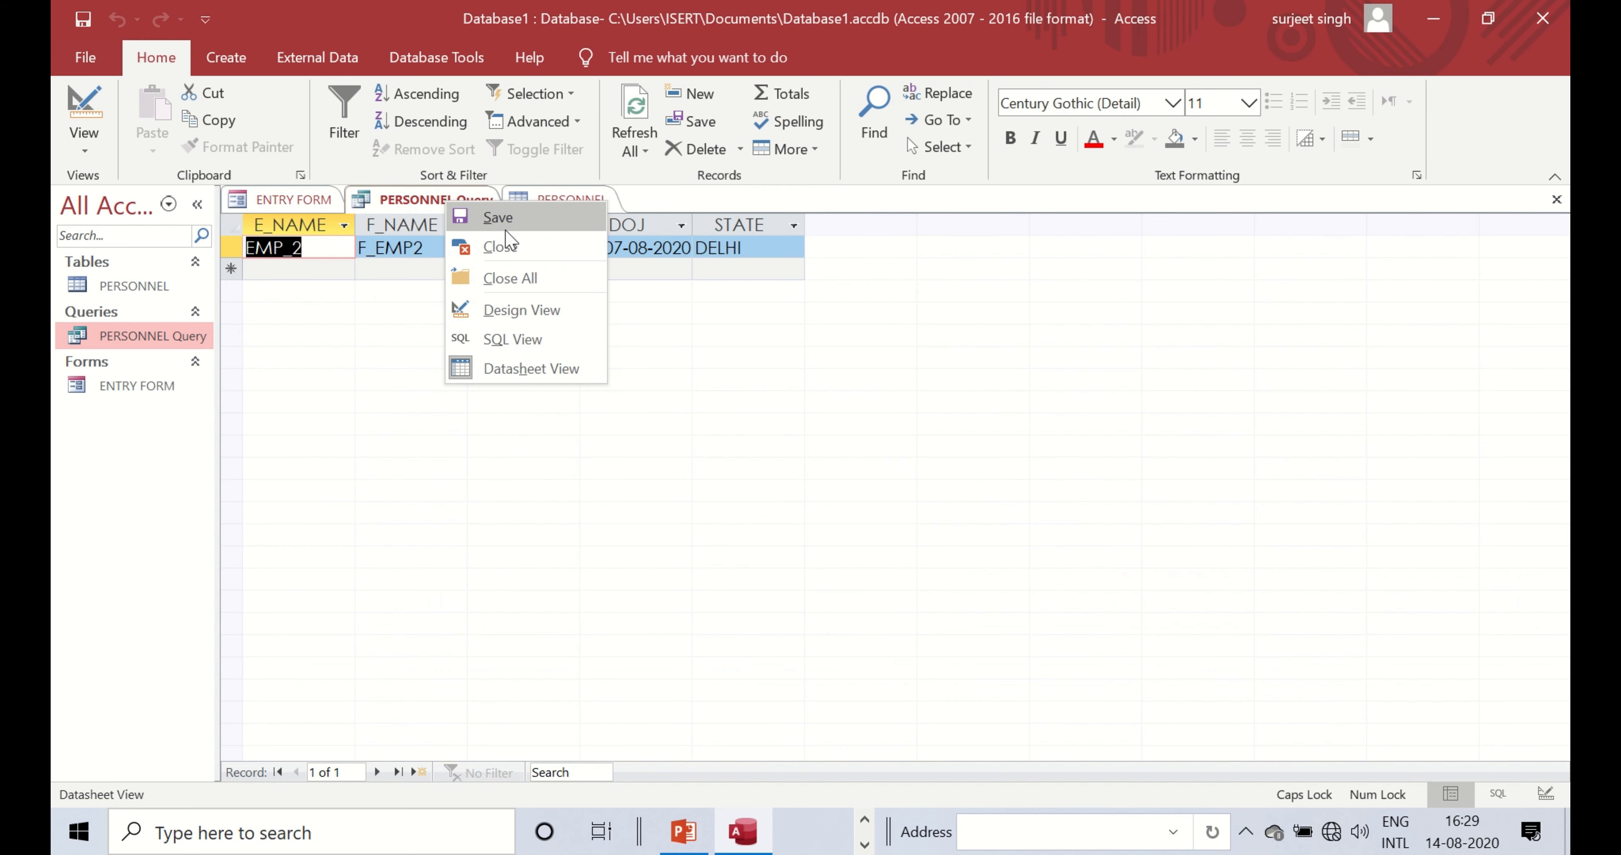
left_click(517, 220)
right_click(461, 197)
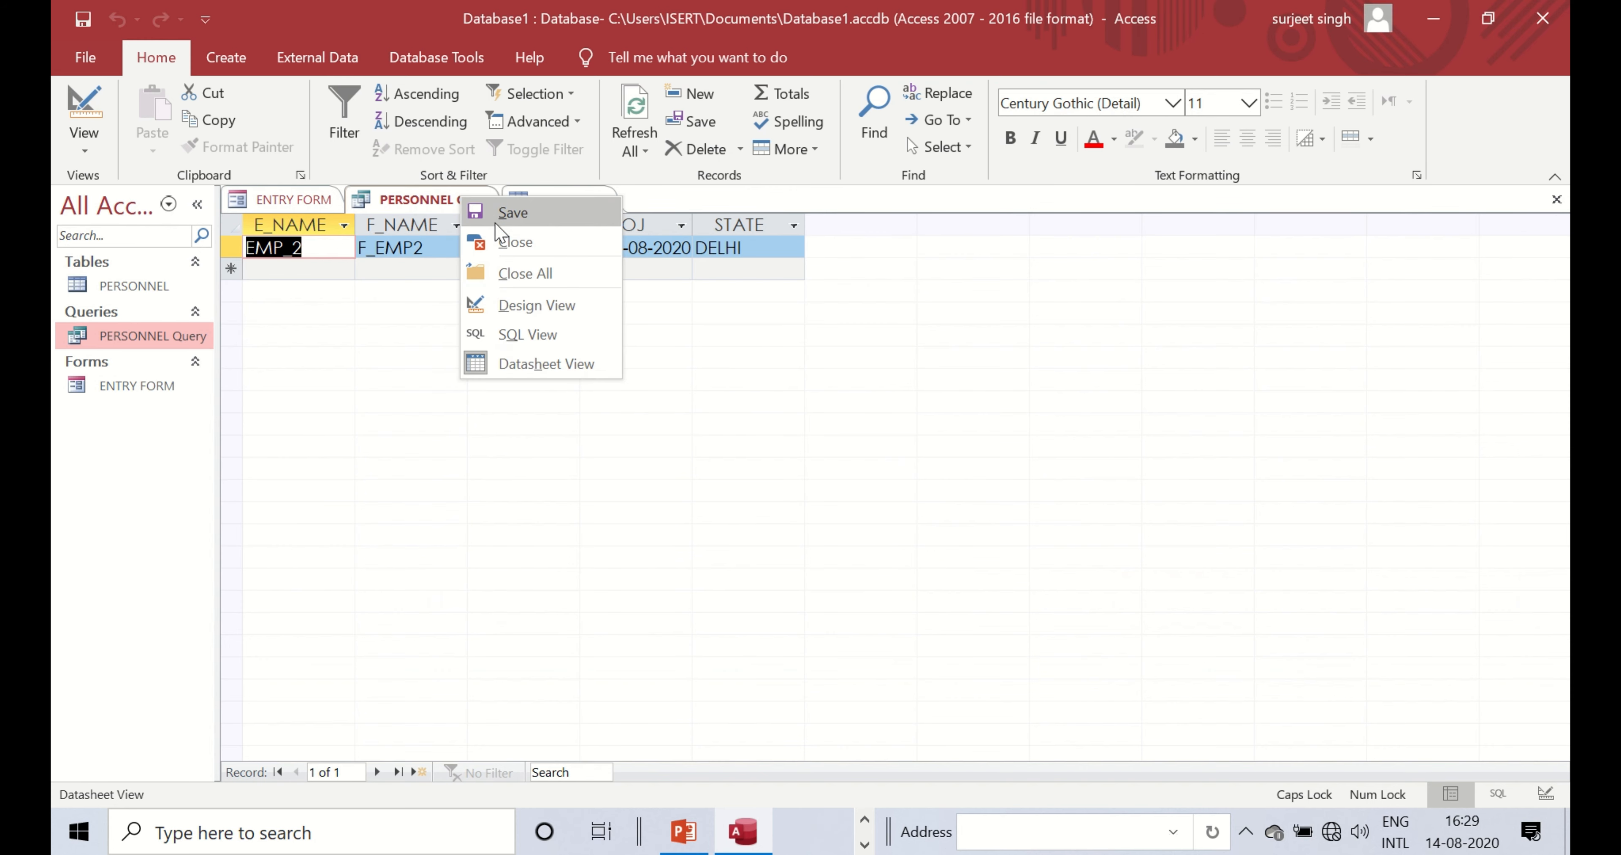
left_click(507, 242)
right_click(417, 200)
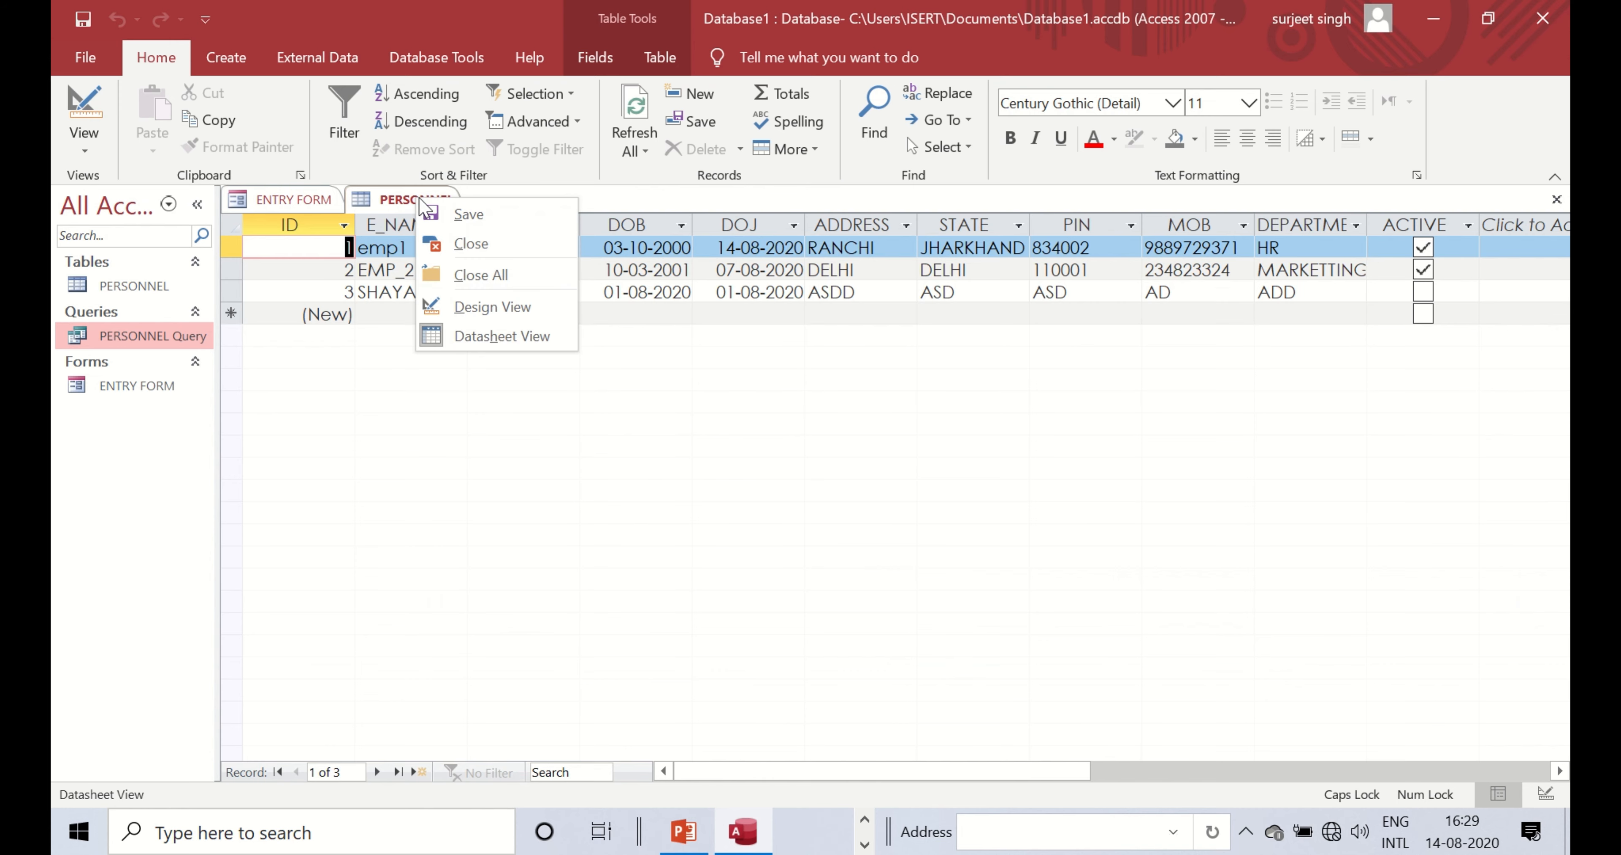
left_click(470, 245)
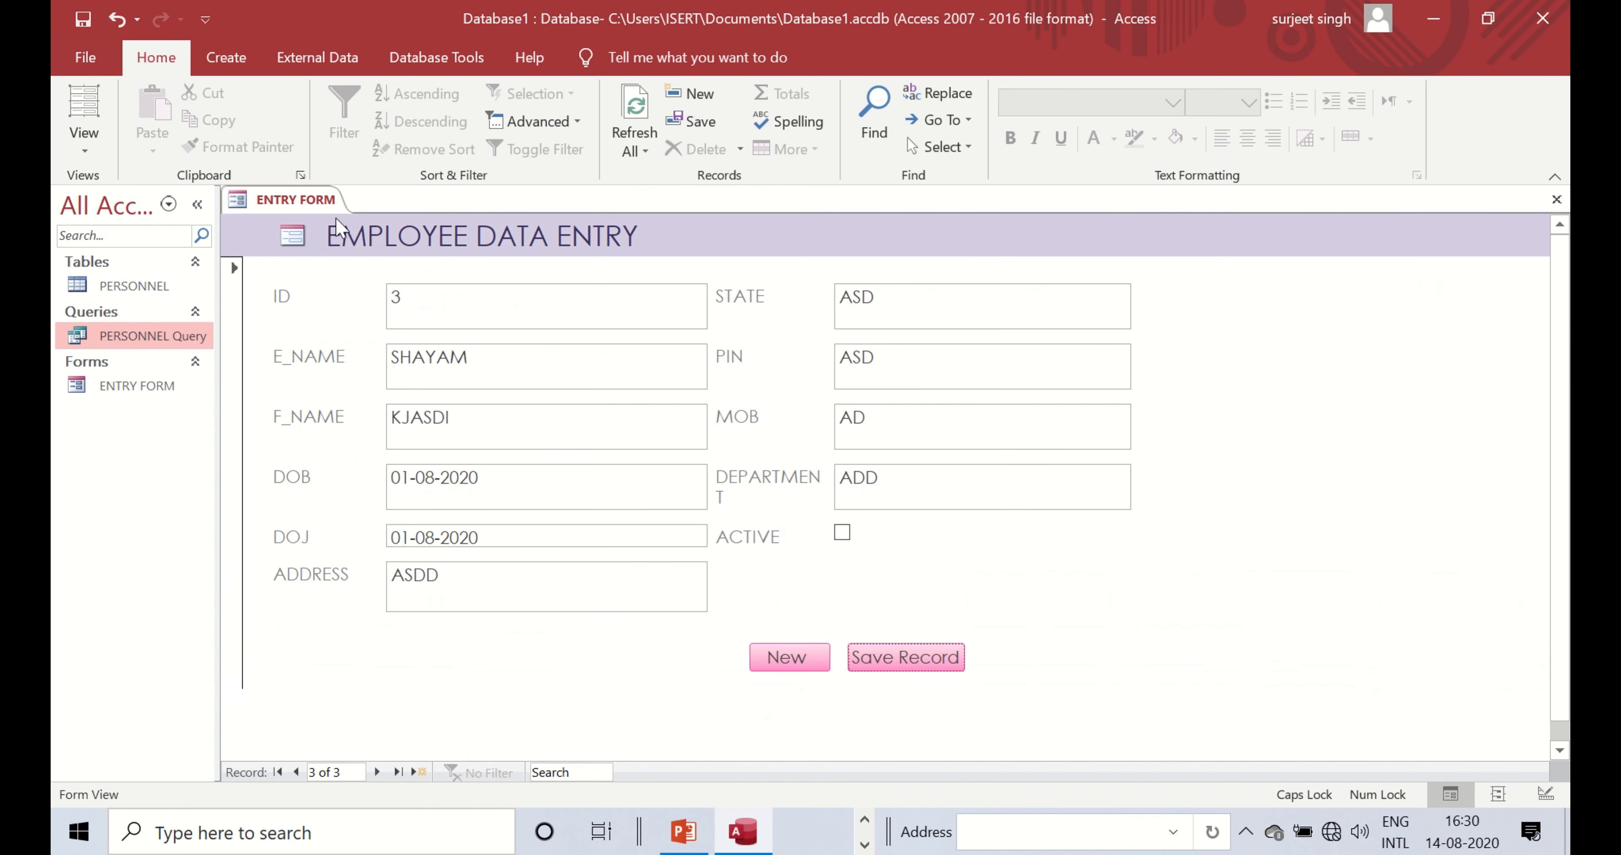
- Generate a quick report from ENTRY FORM, then close it without saving
left_click(228, 60)
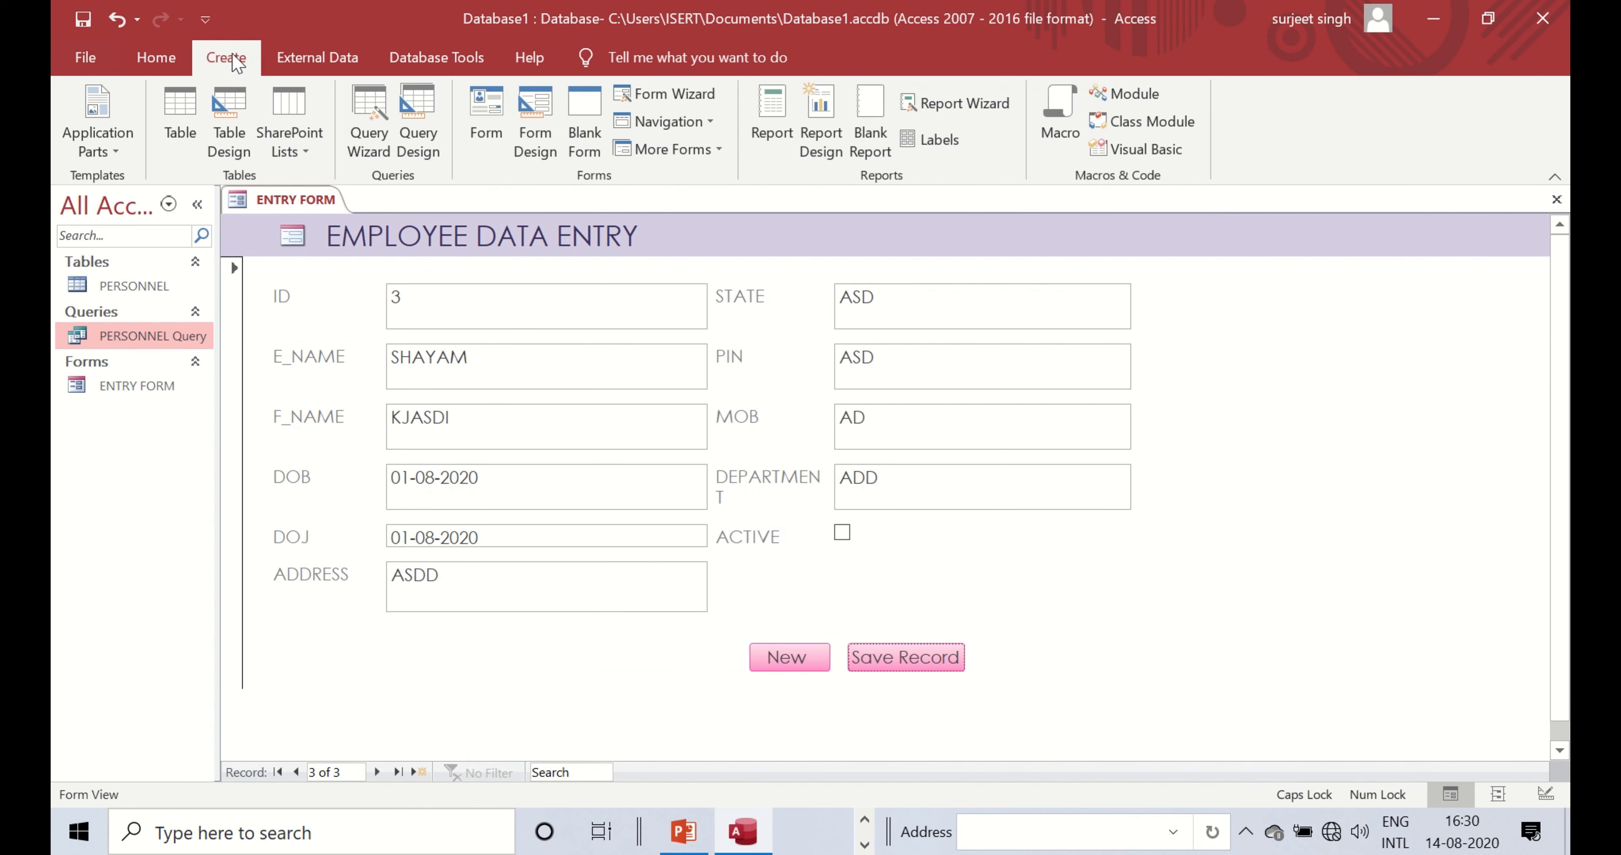
left_click(773, 117)
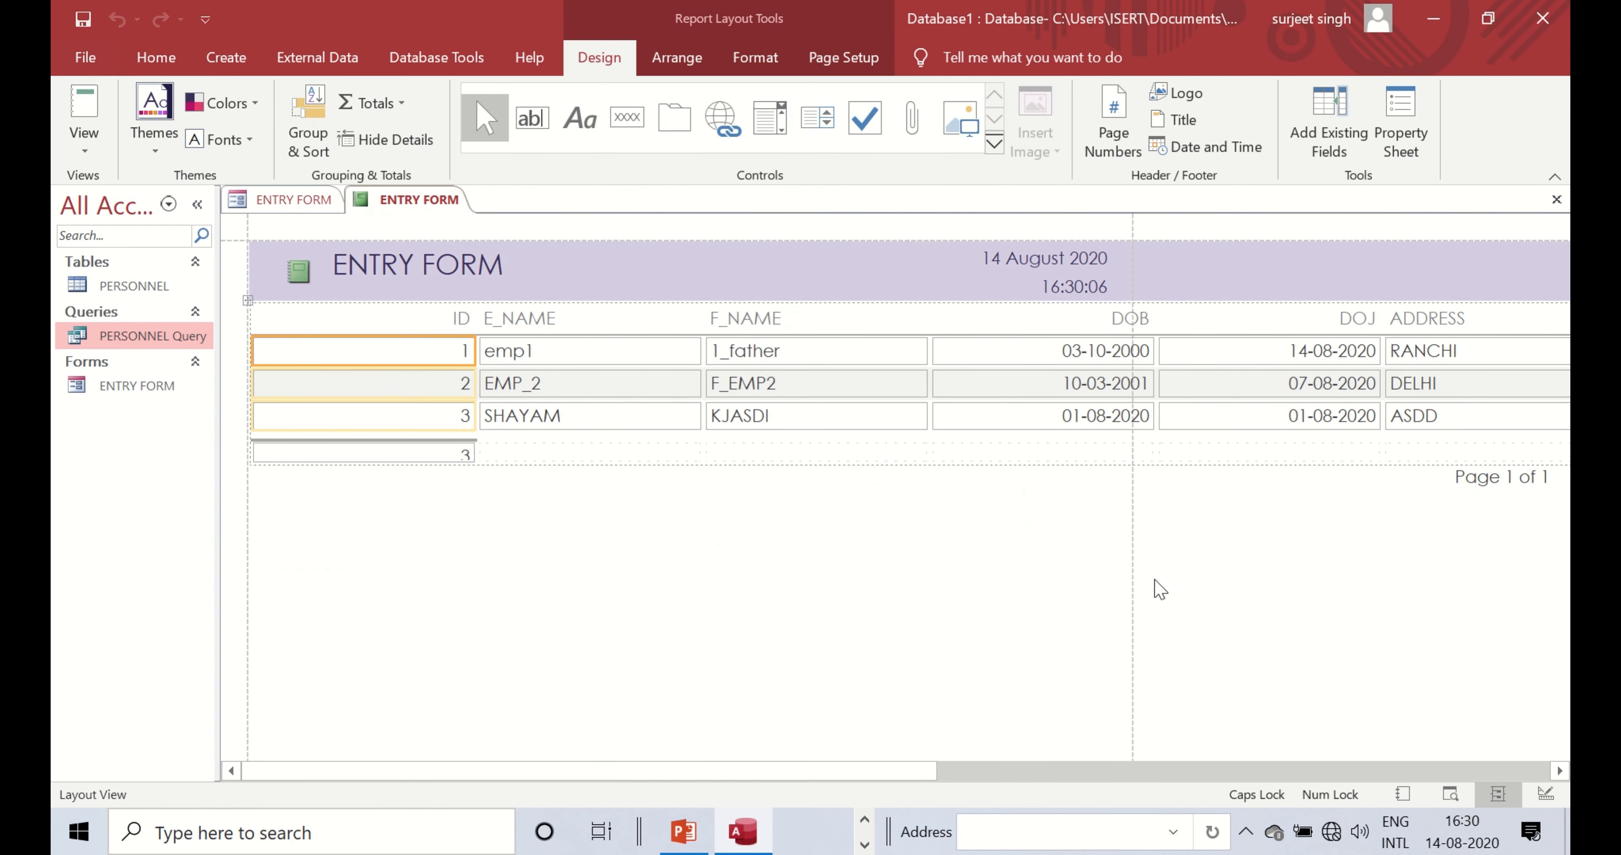
left_click_drag(888, 772, 600, 681)
right_click(428, 201)
left_click(481, 247)
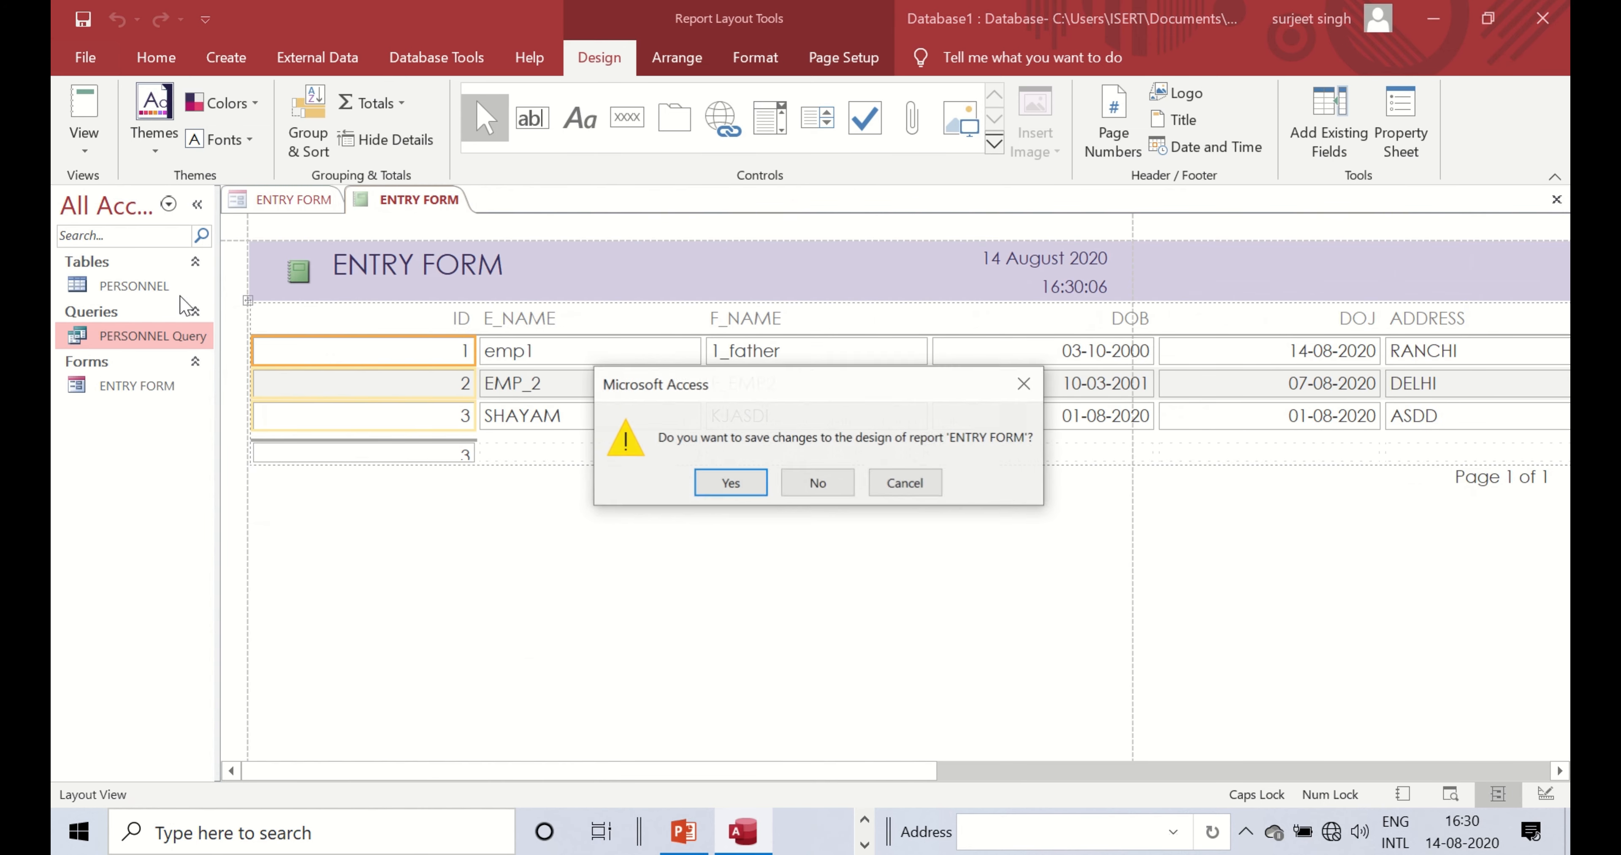
left_click(818, 483)
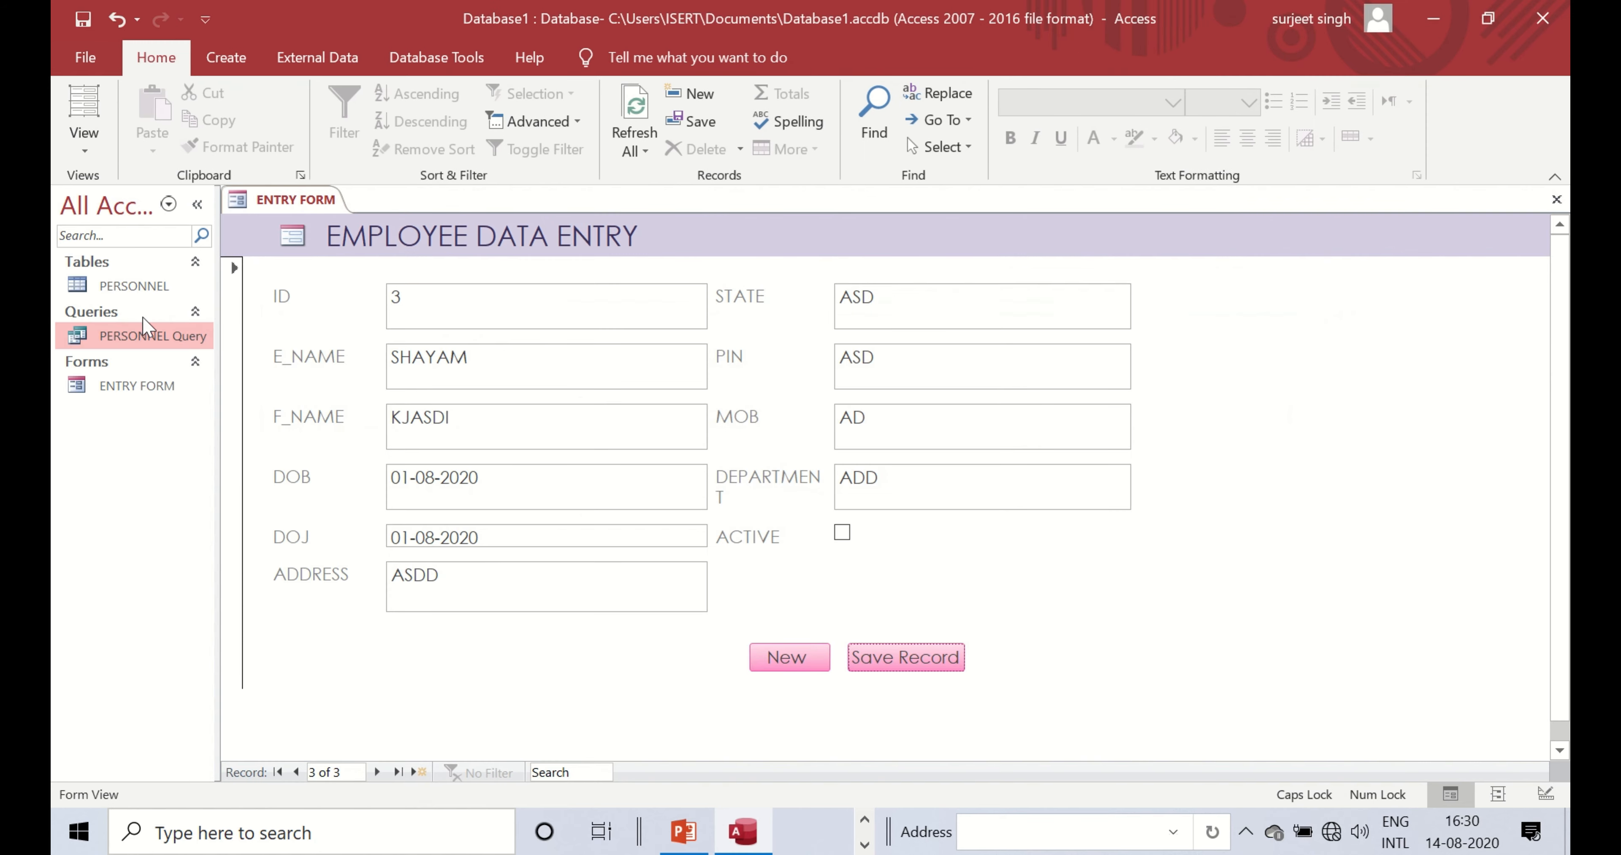
- Generate a quick PERSONNEL table report, review its columns, and close it unsaved
left_click(101, 286)
left_click(225, 58)
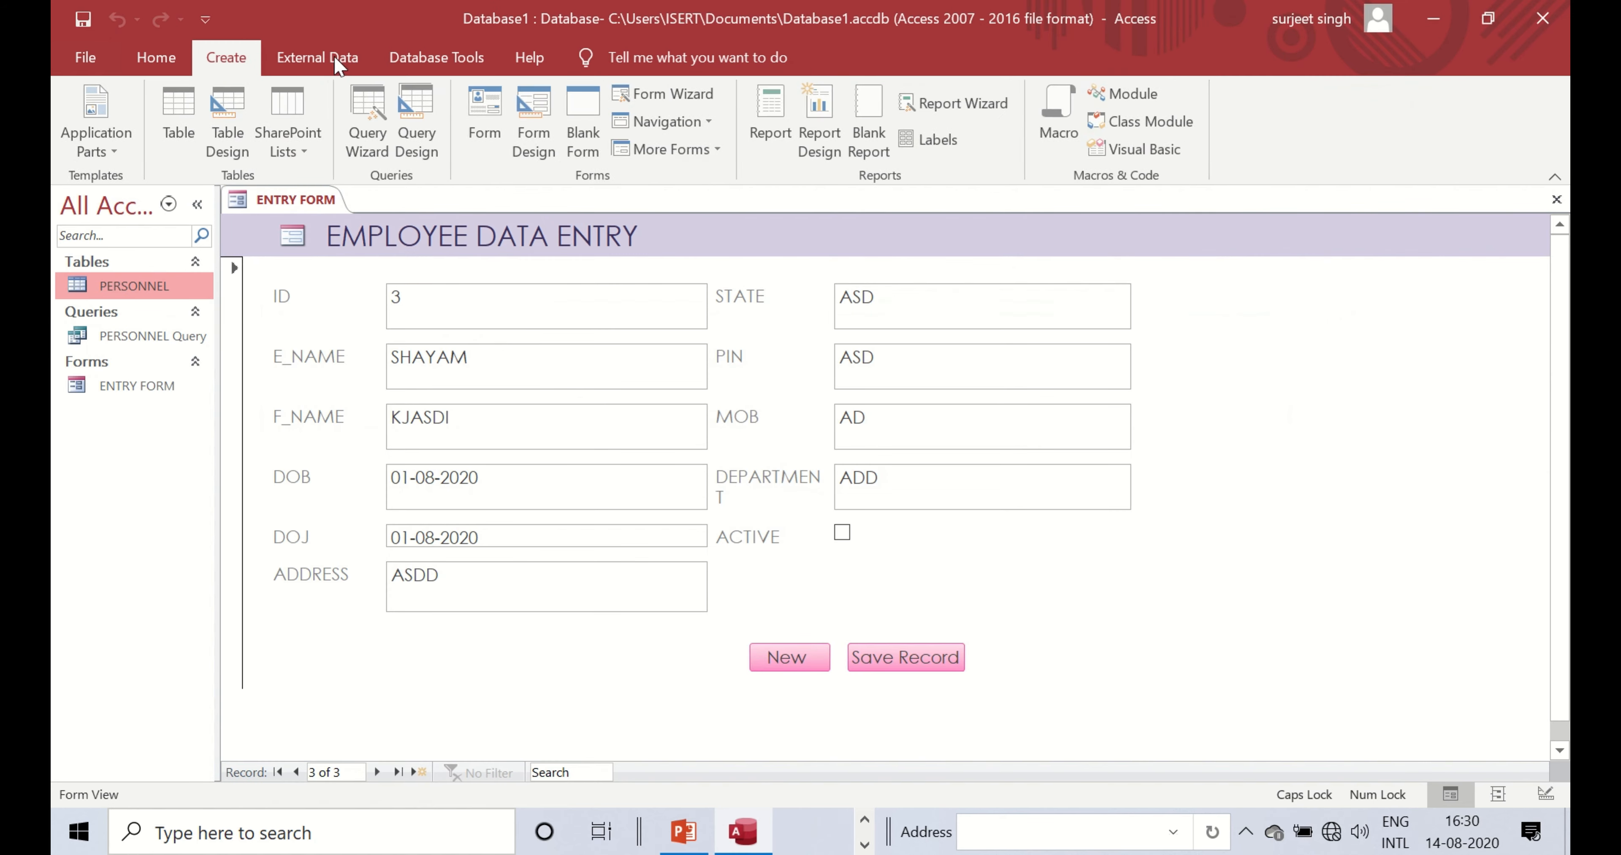
left_click(773, 126)
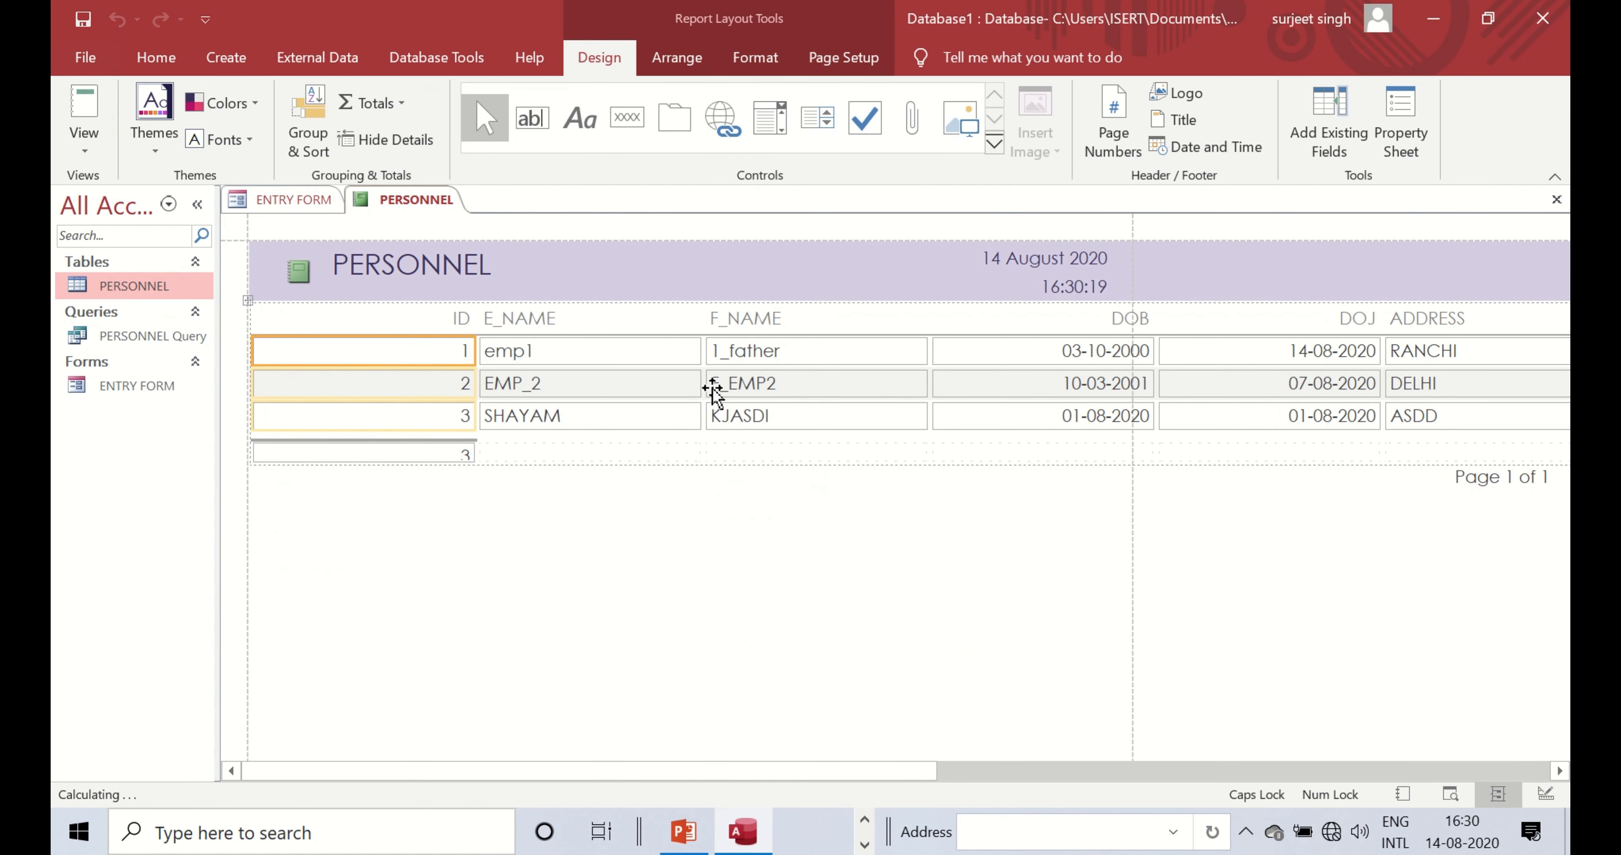
left_click(1143, 783)
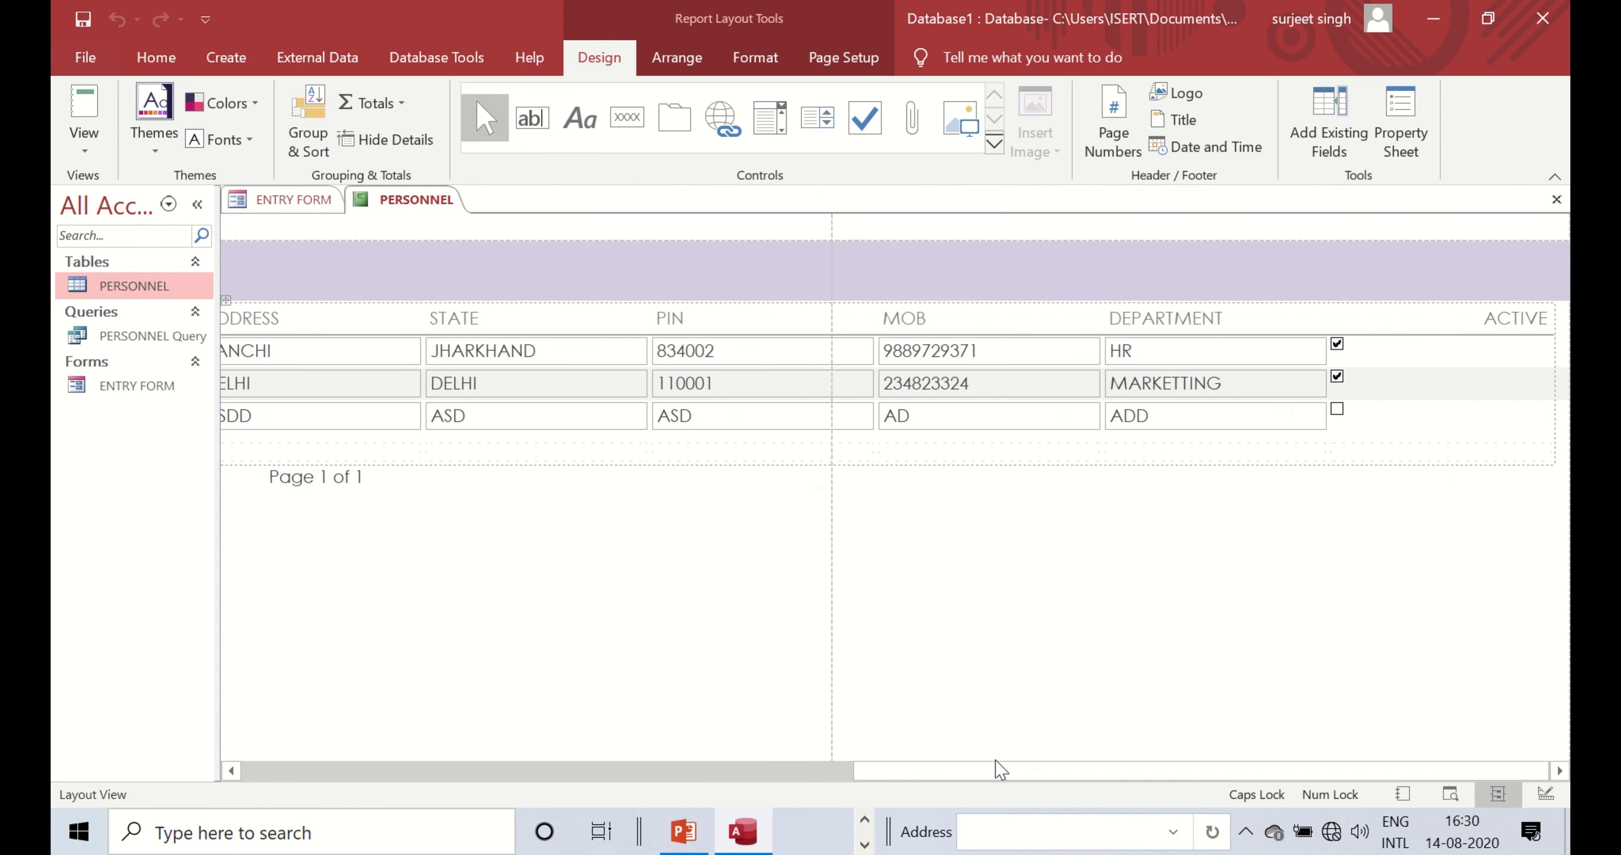
left_click_drag(1060, 772, 282, 709)
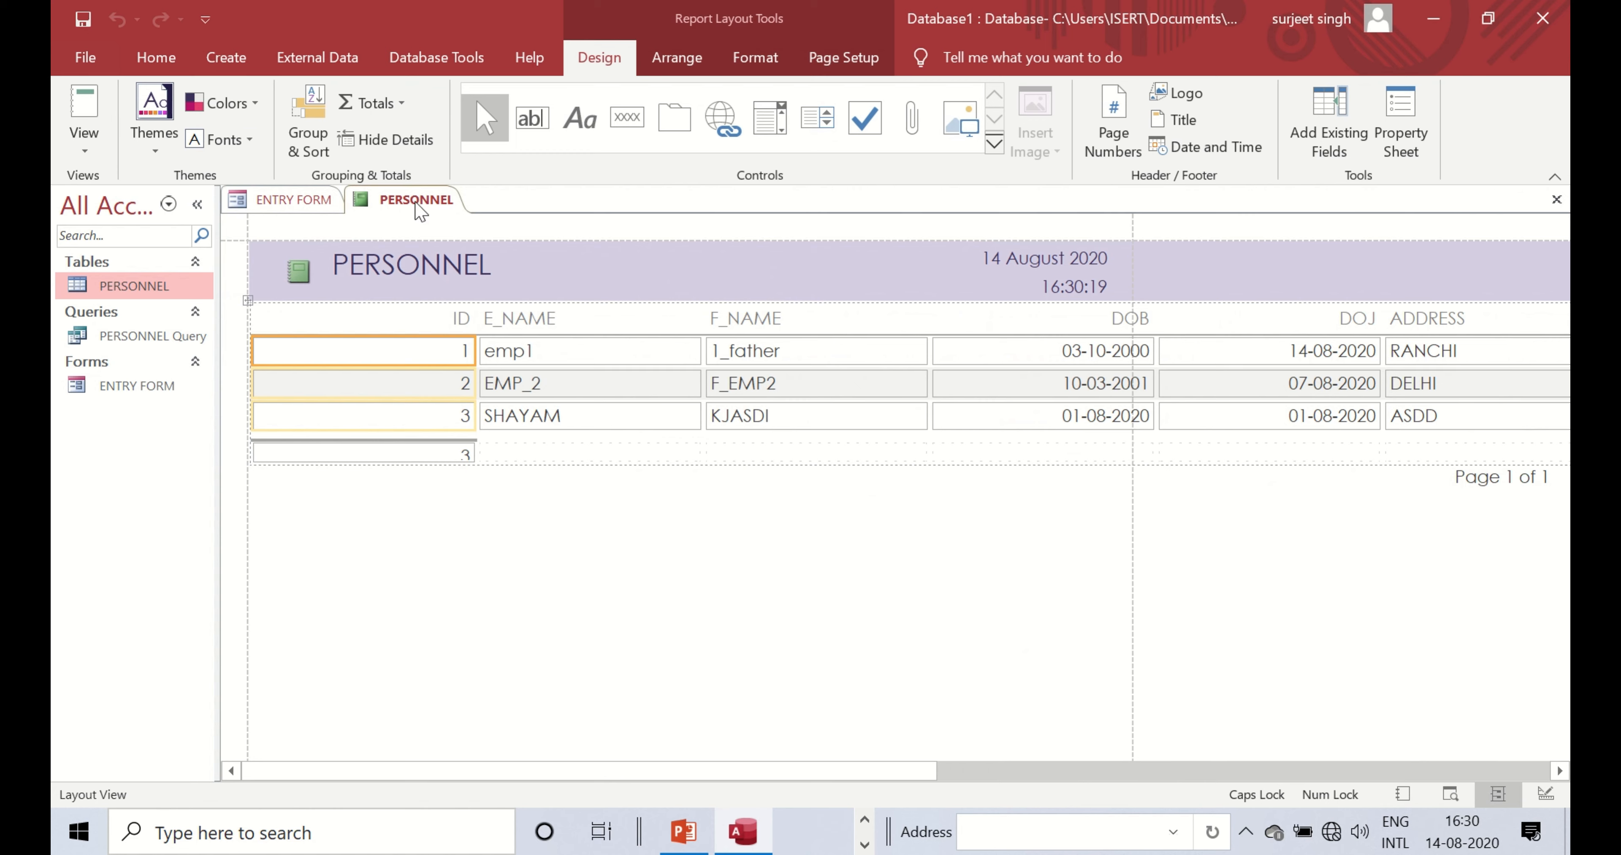
right_click(439, 199)
left_click(505, 247)
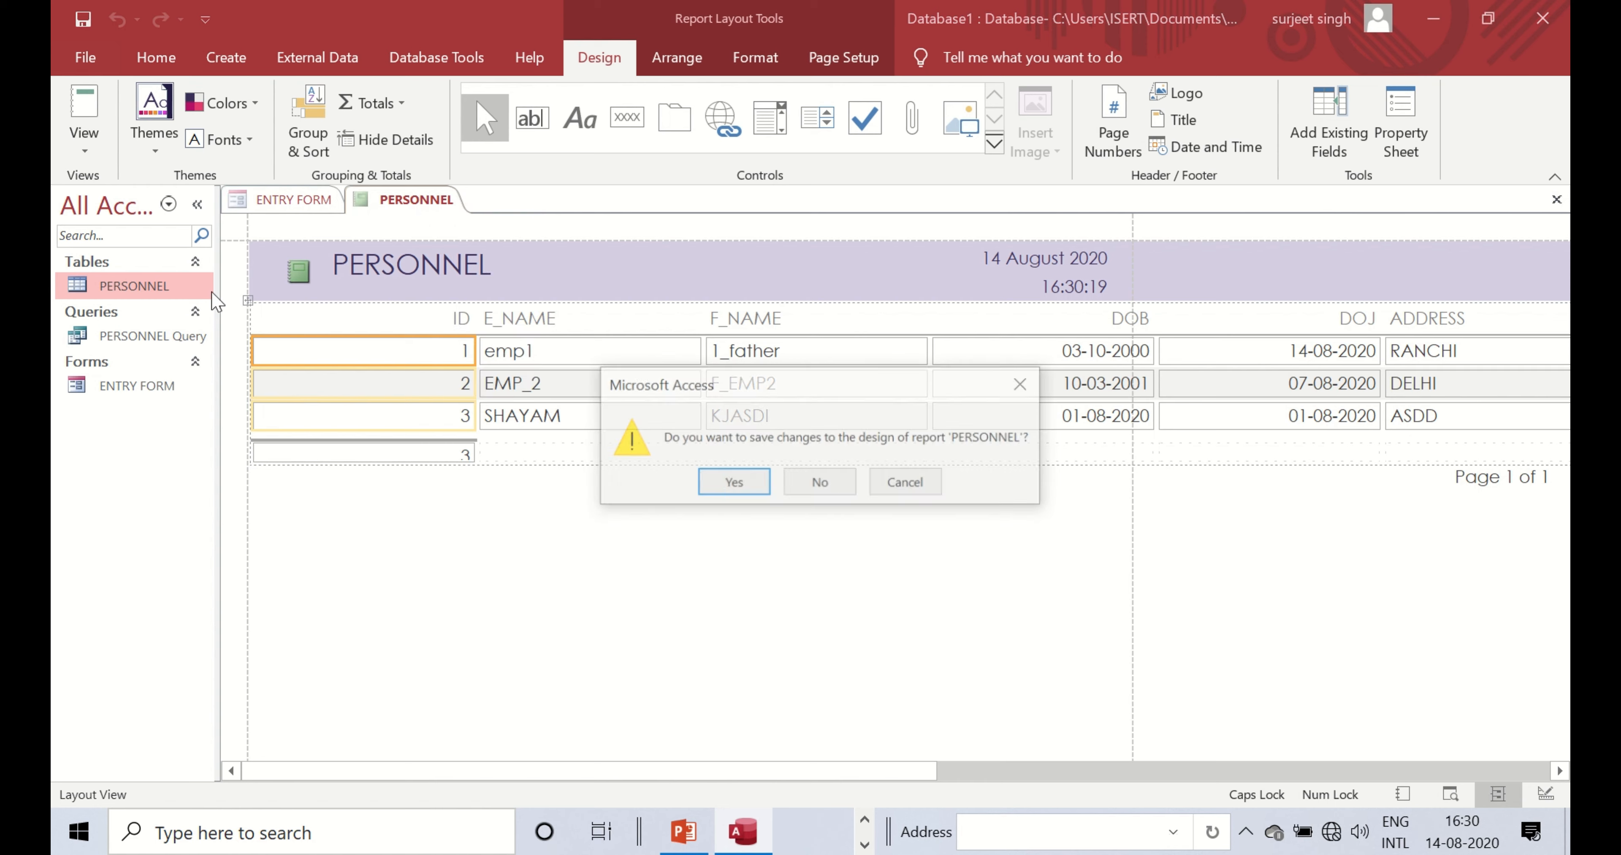
left_click(837, 494)
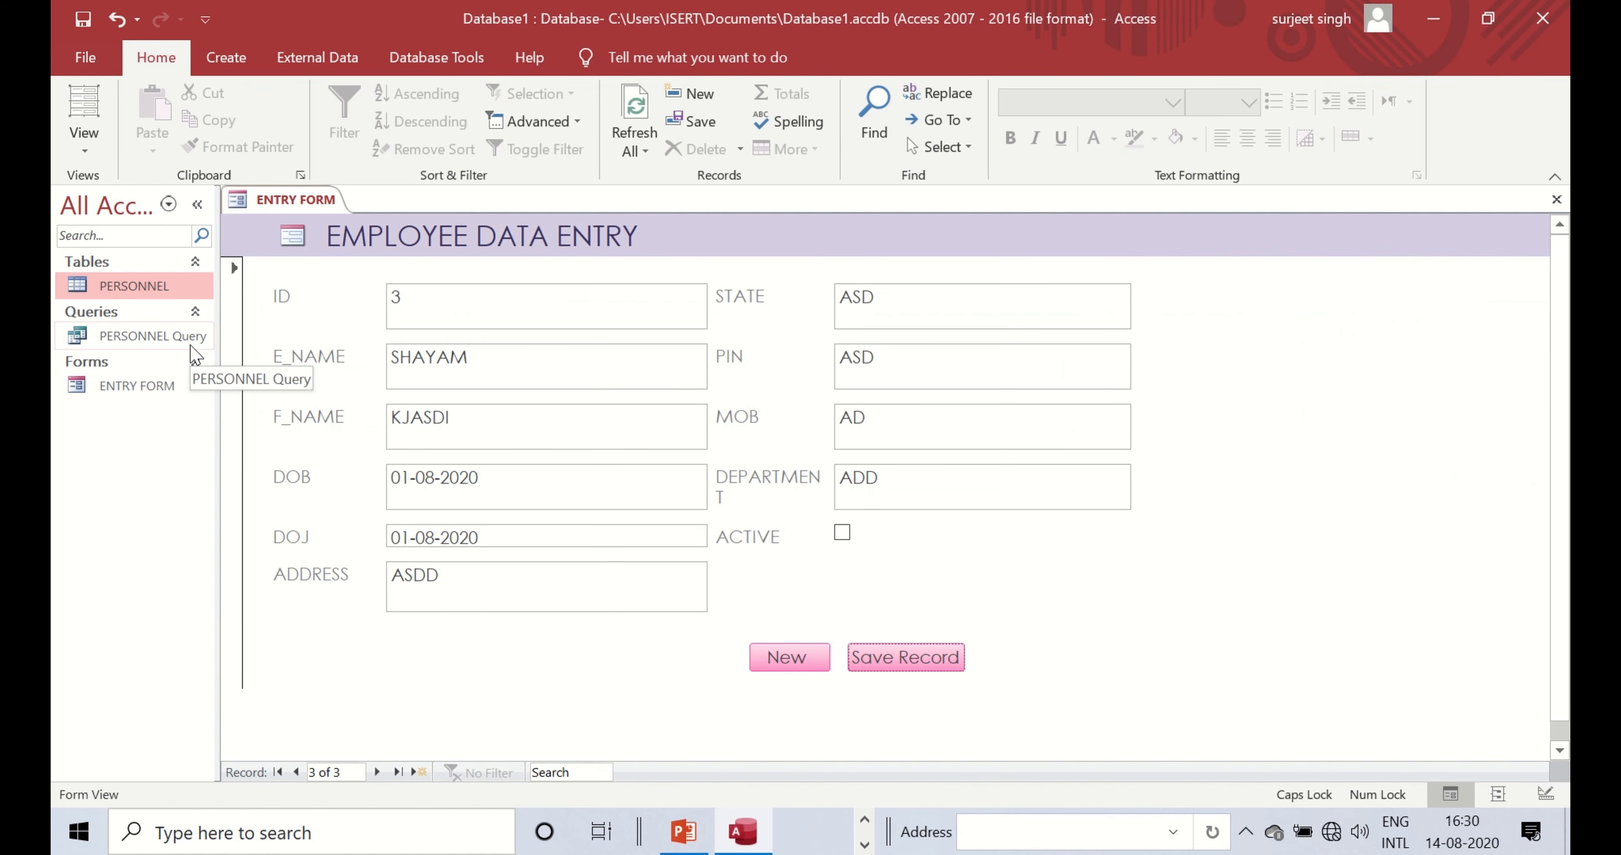
- Open PERSONNEL Query and start the Report Wizard on it with all five fields
double_click(77, 336)
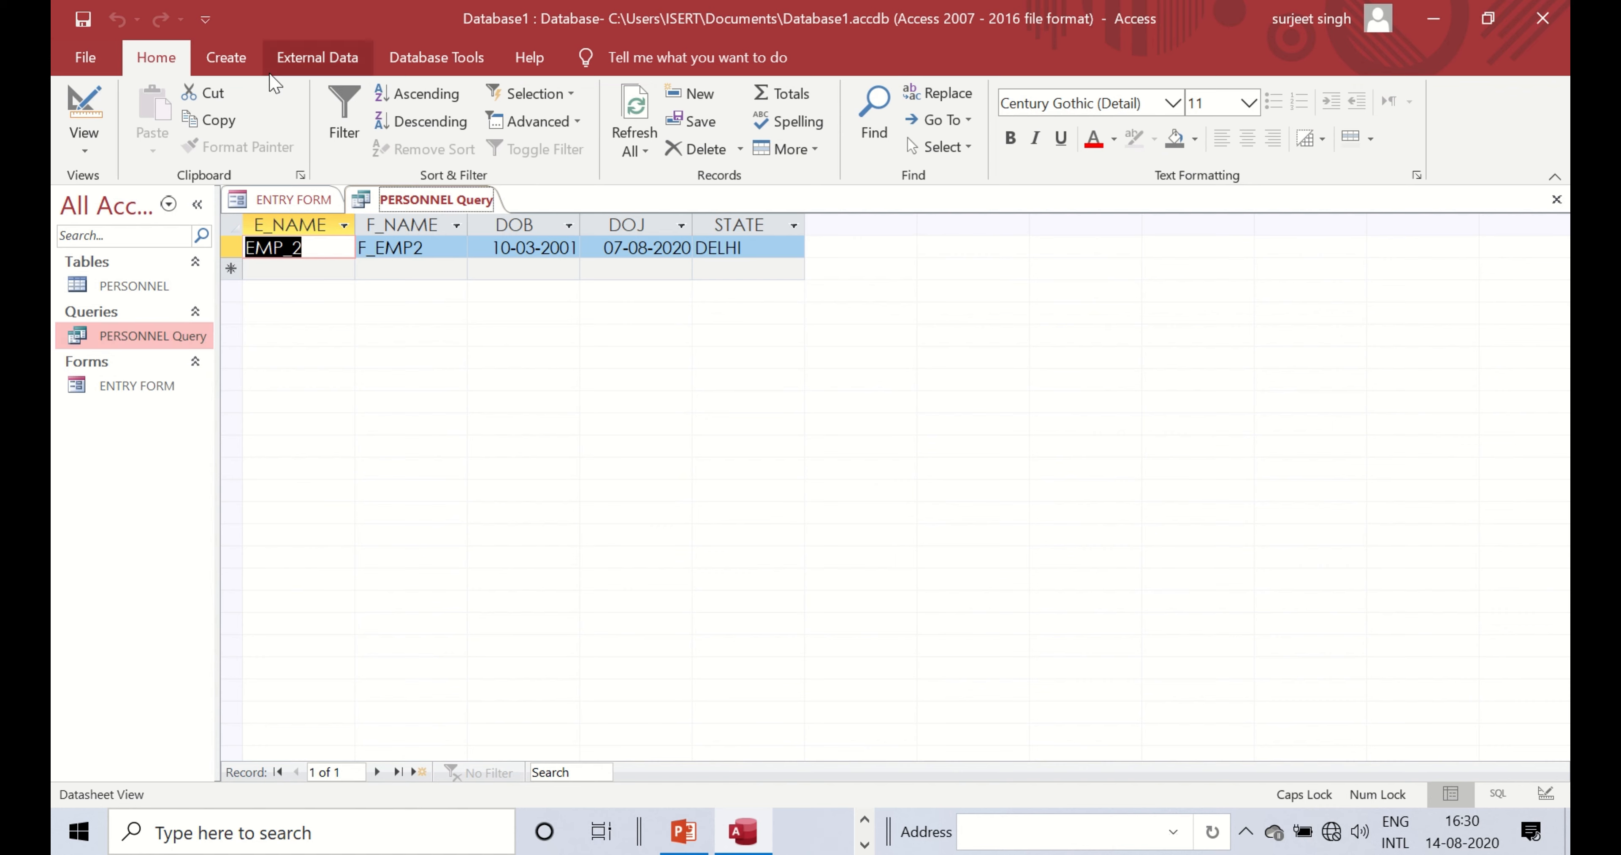
left_click(226, 57)
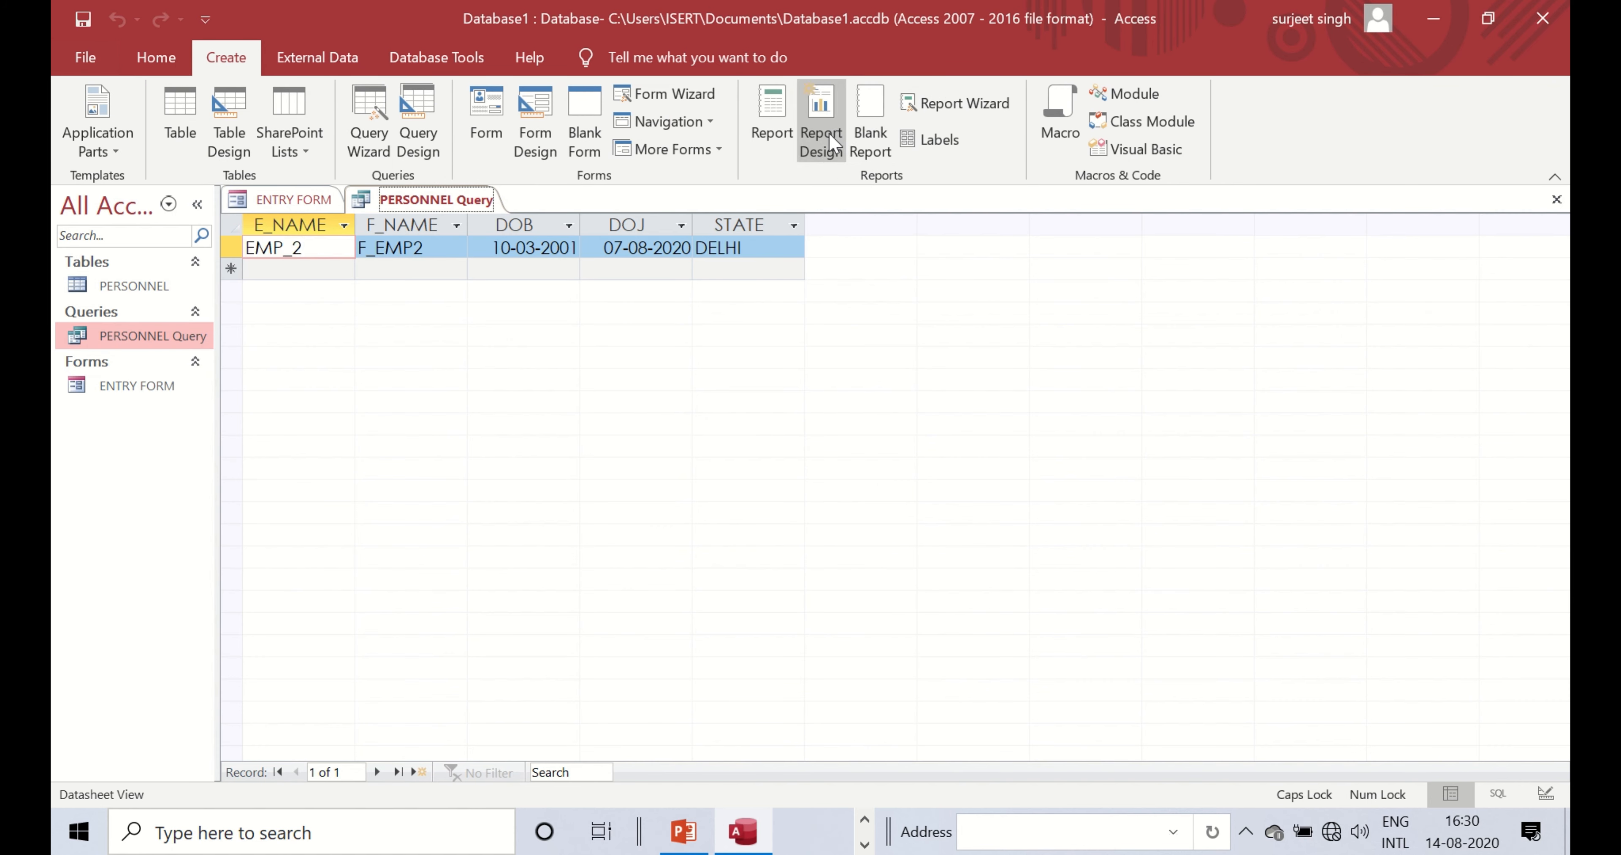
left_click(944, 104)
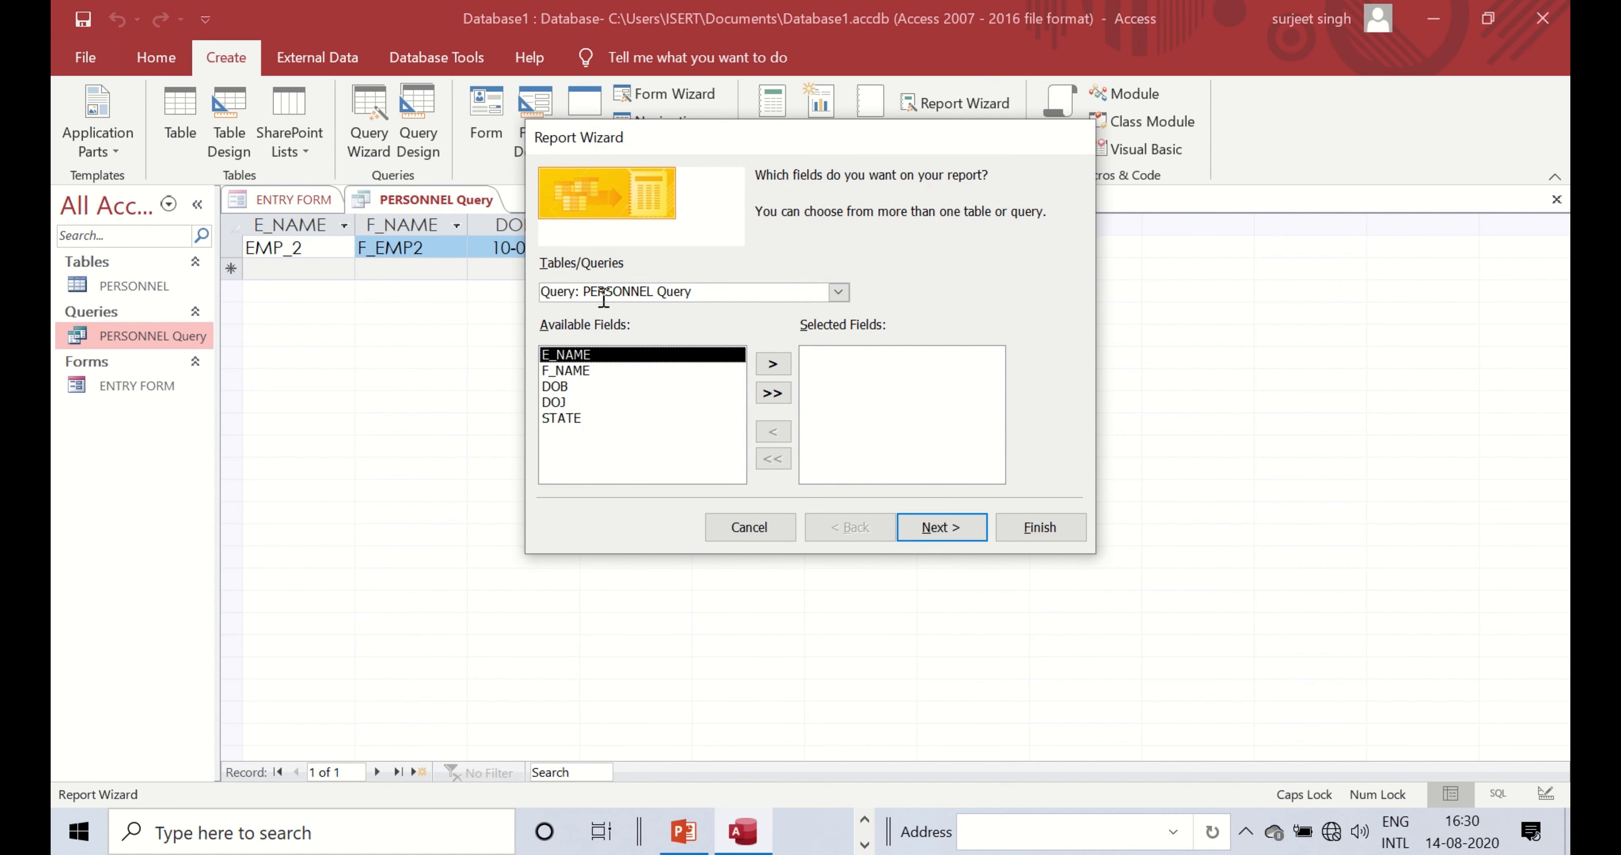
left_click(830, 289)
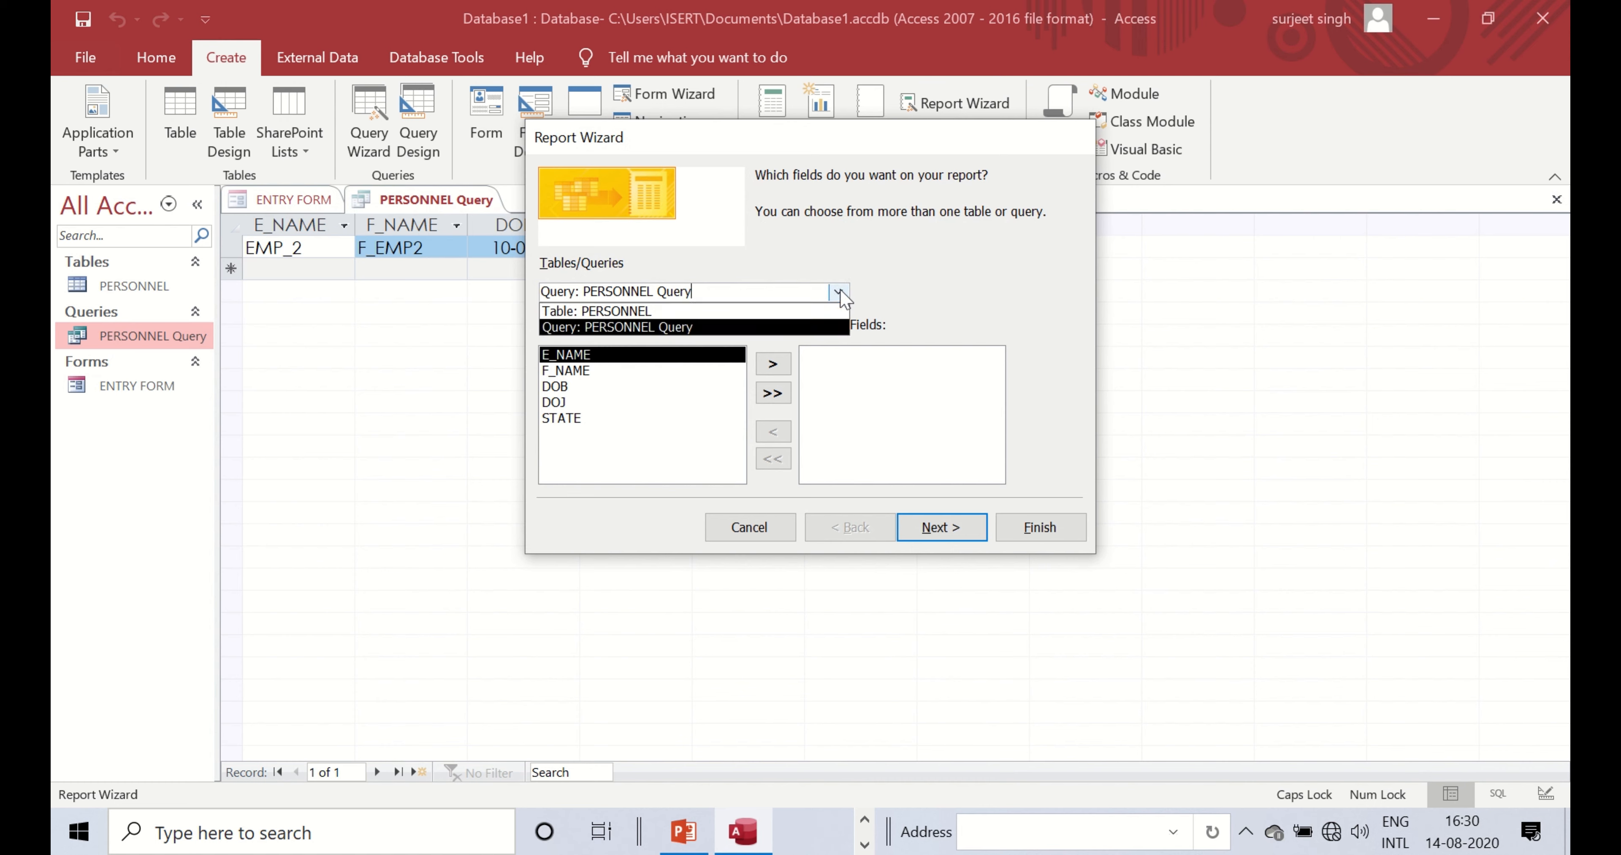
left_click(609, 327)
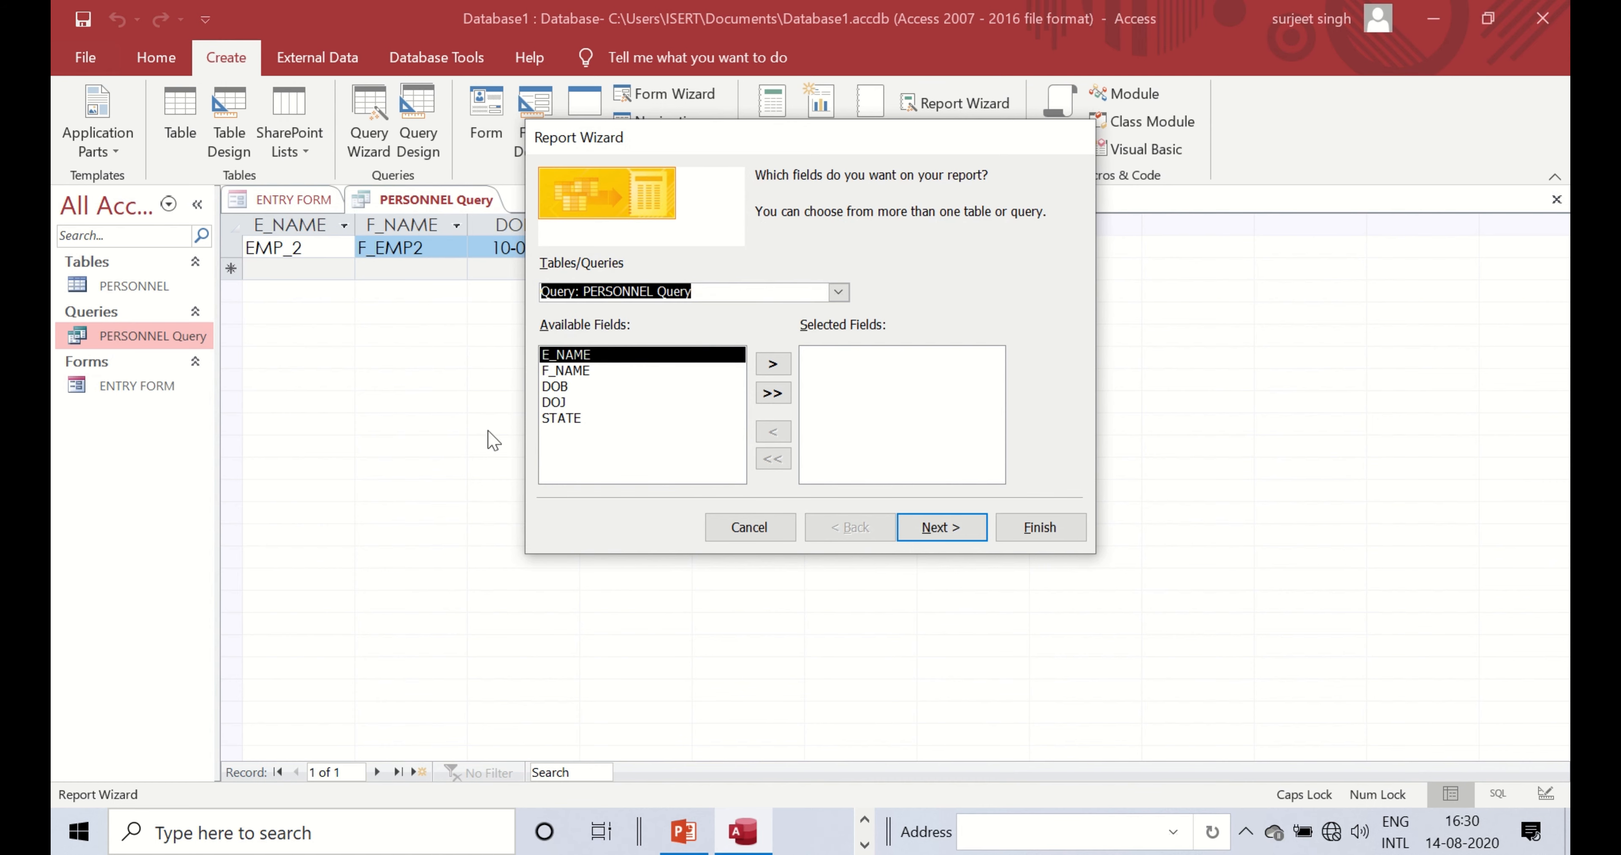
left_click(772, 395)
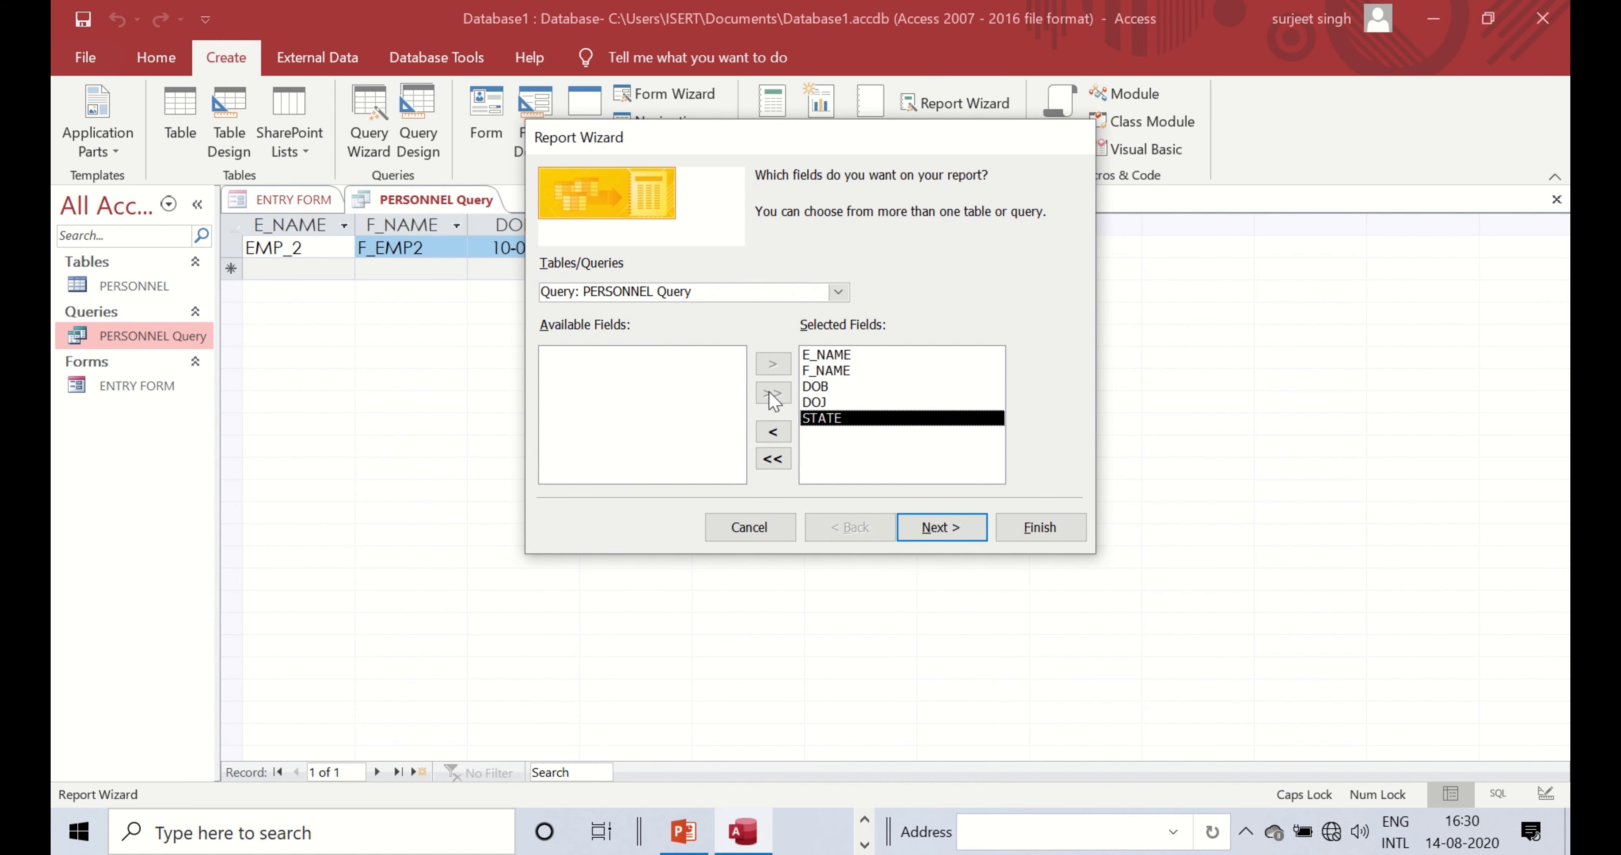
- Skip grouping and sorting, choose the Justified layout, and finish the report
left_click(933, 535)
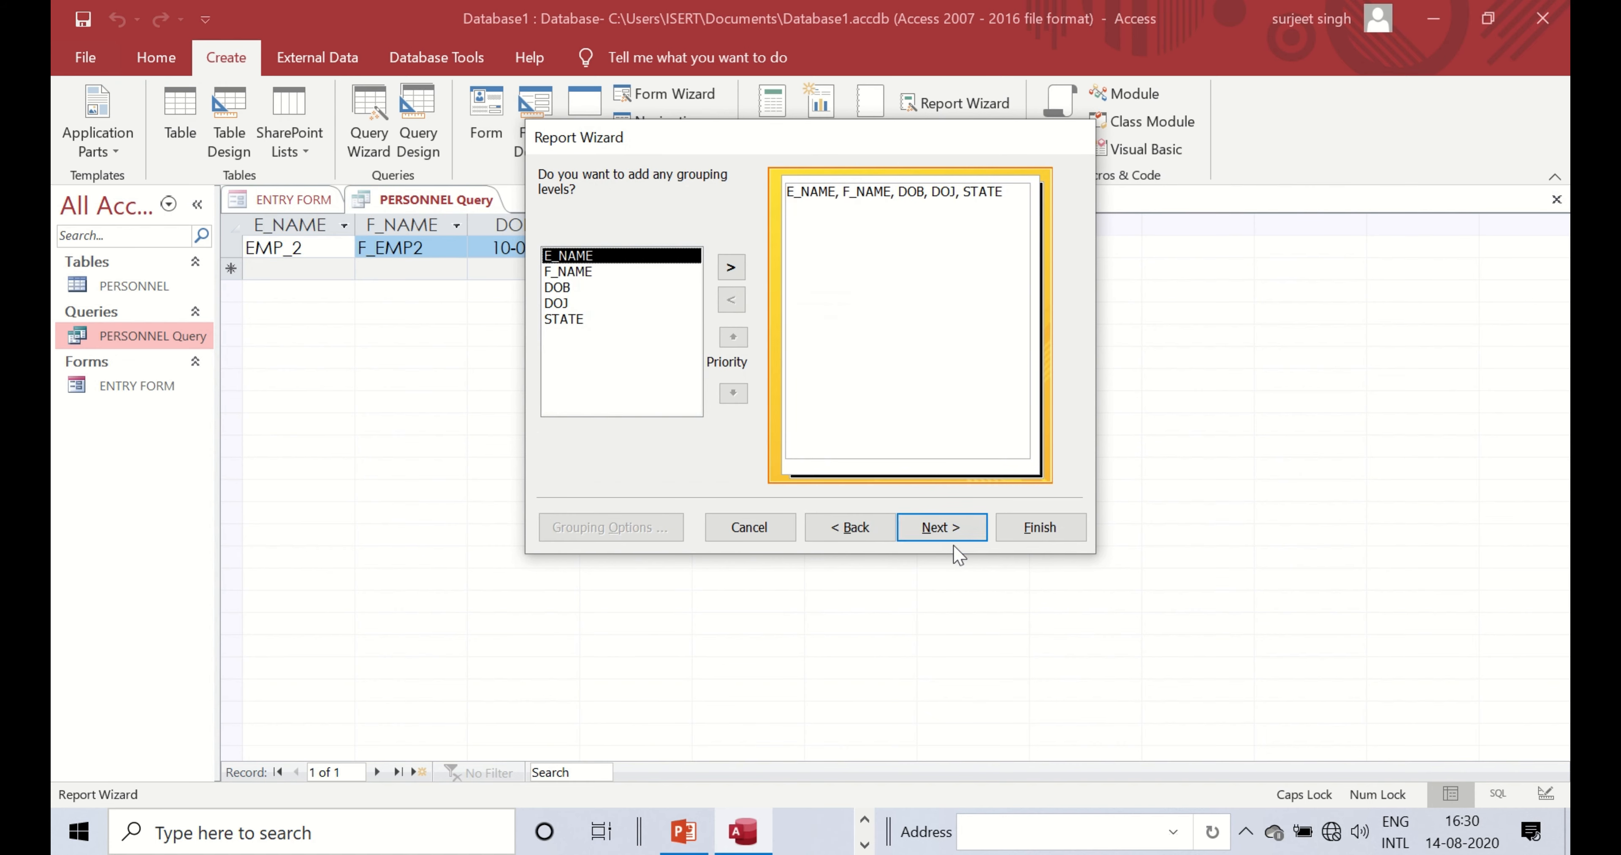
left_click(956, 537)
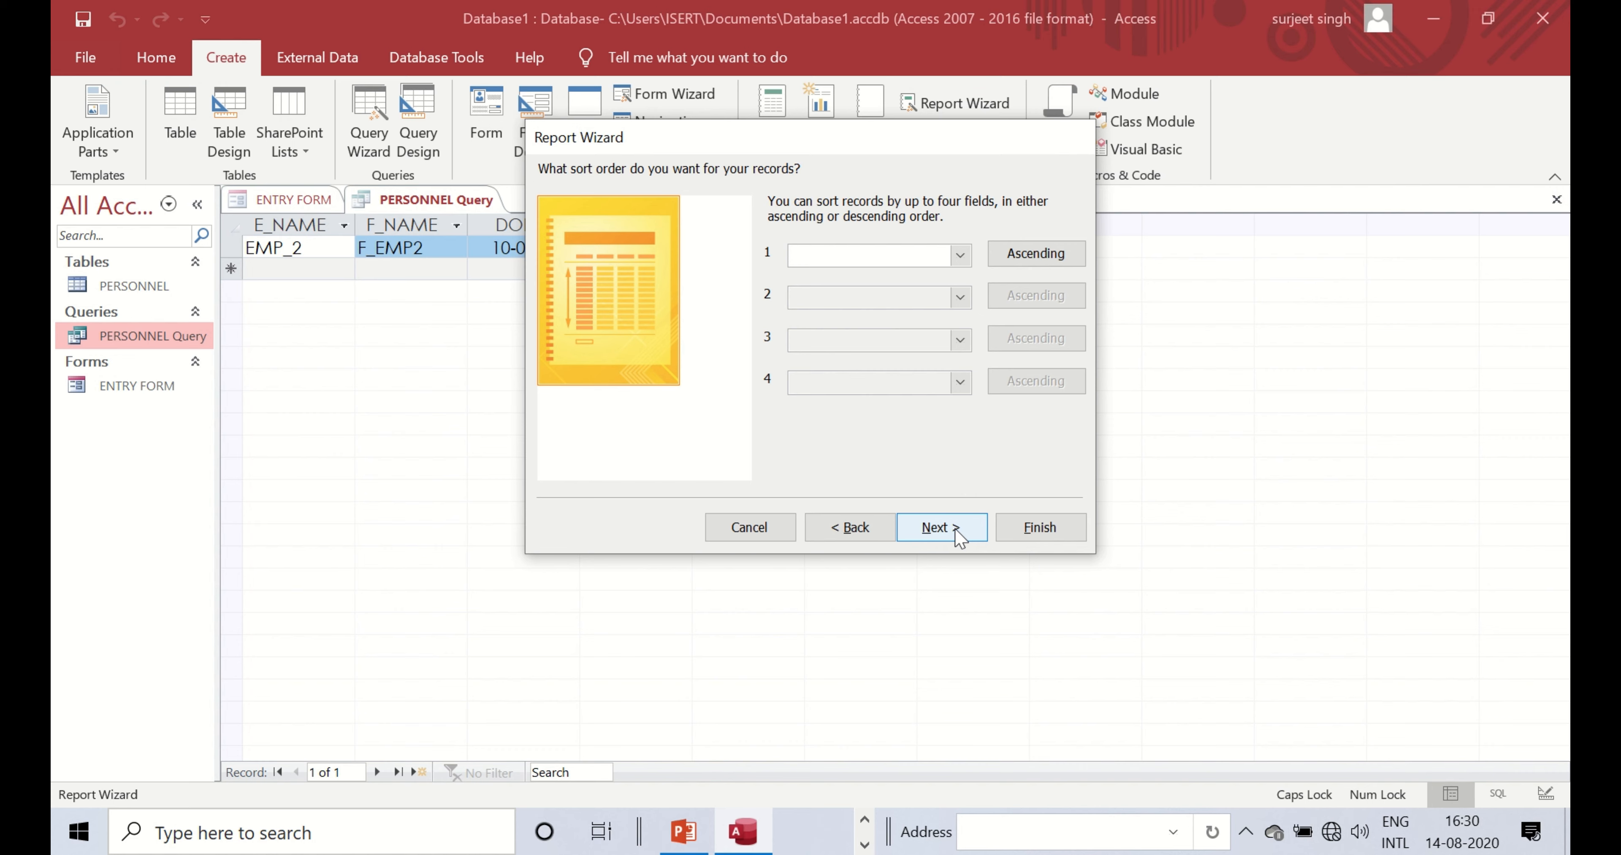
left_click(971, 538)
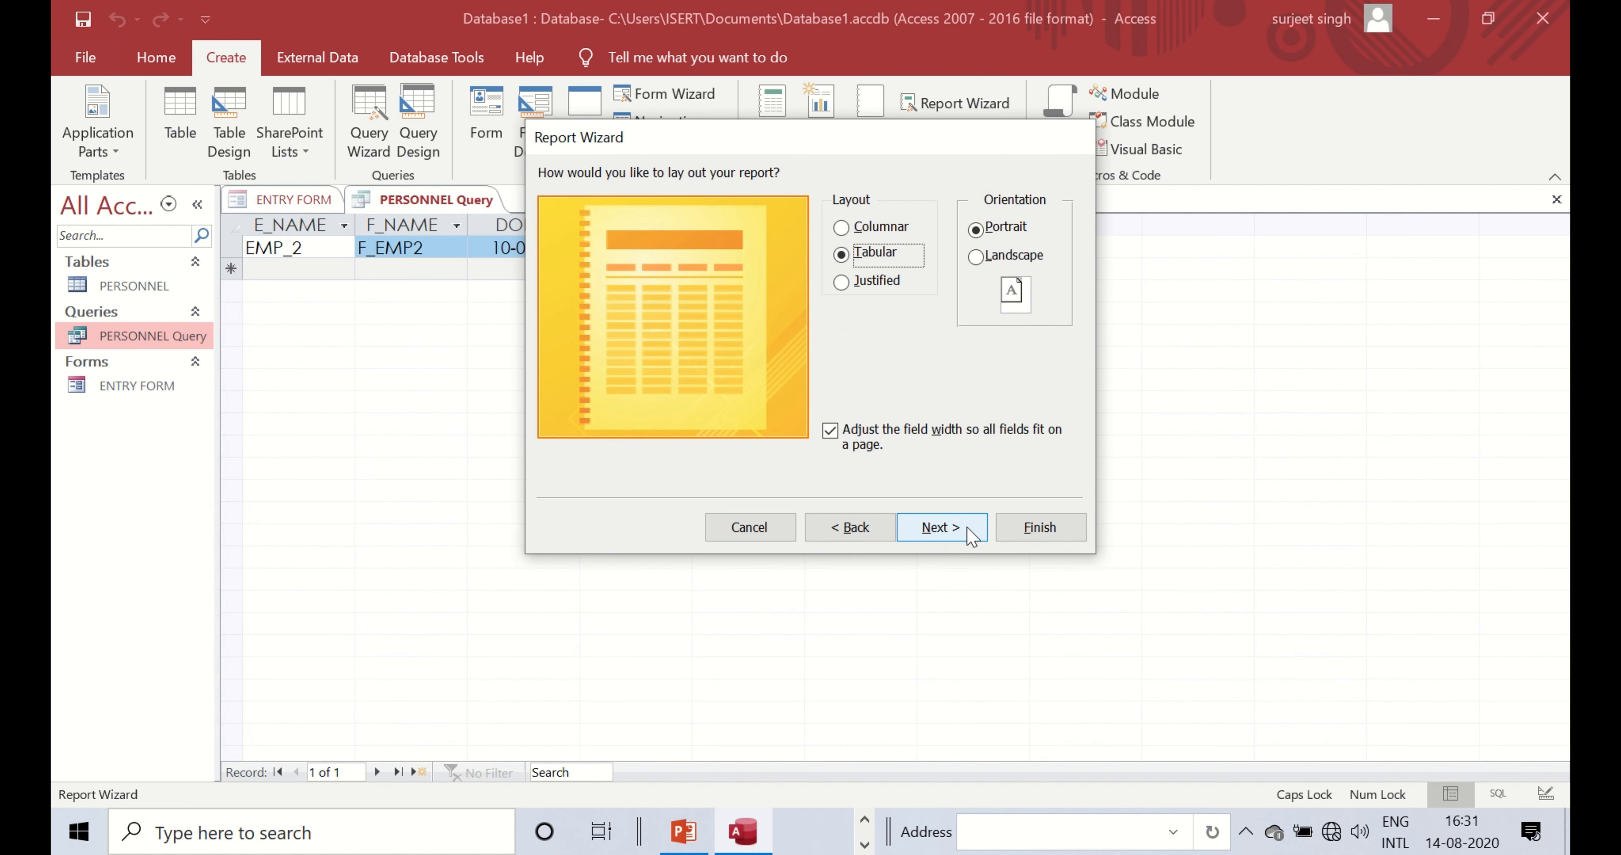
left_click(871, 227)
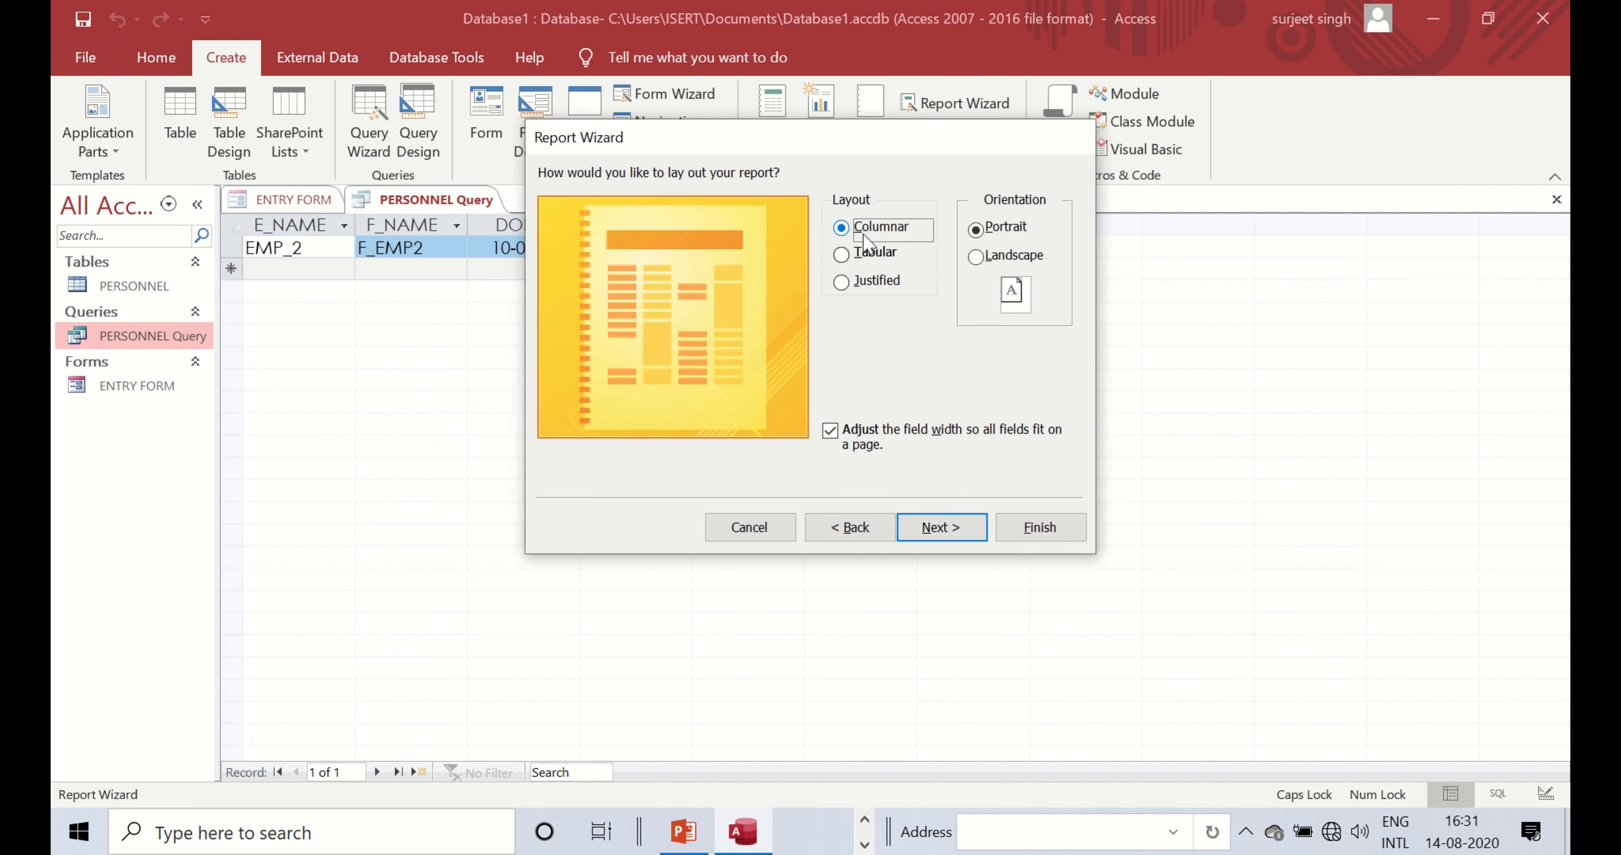
left_click(871, 254)
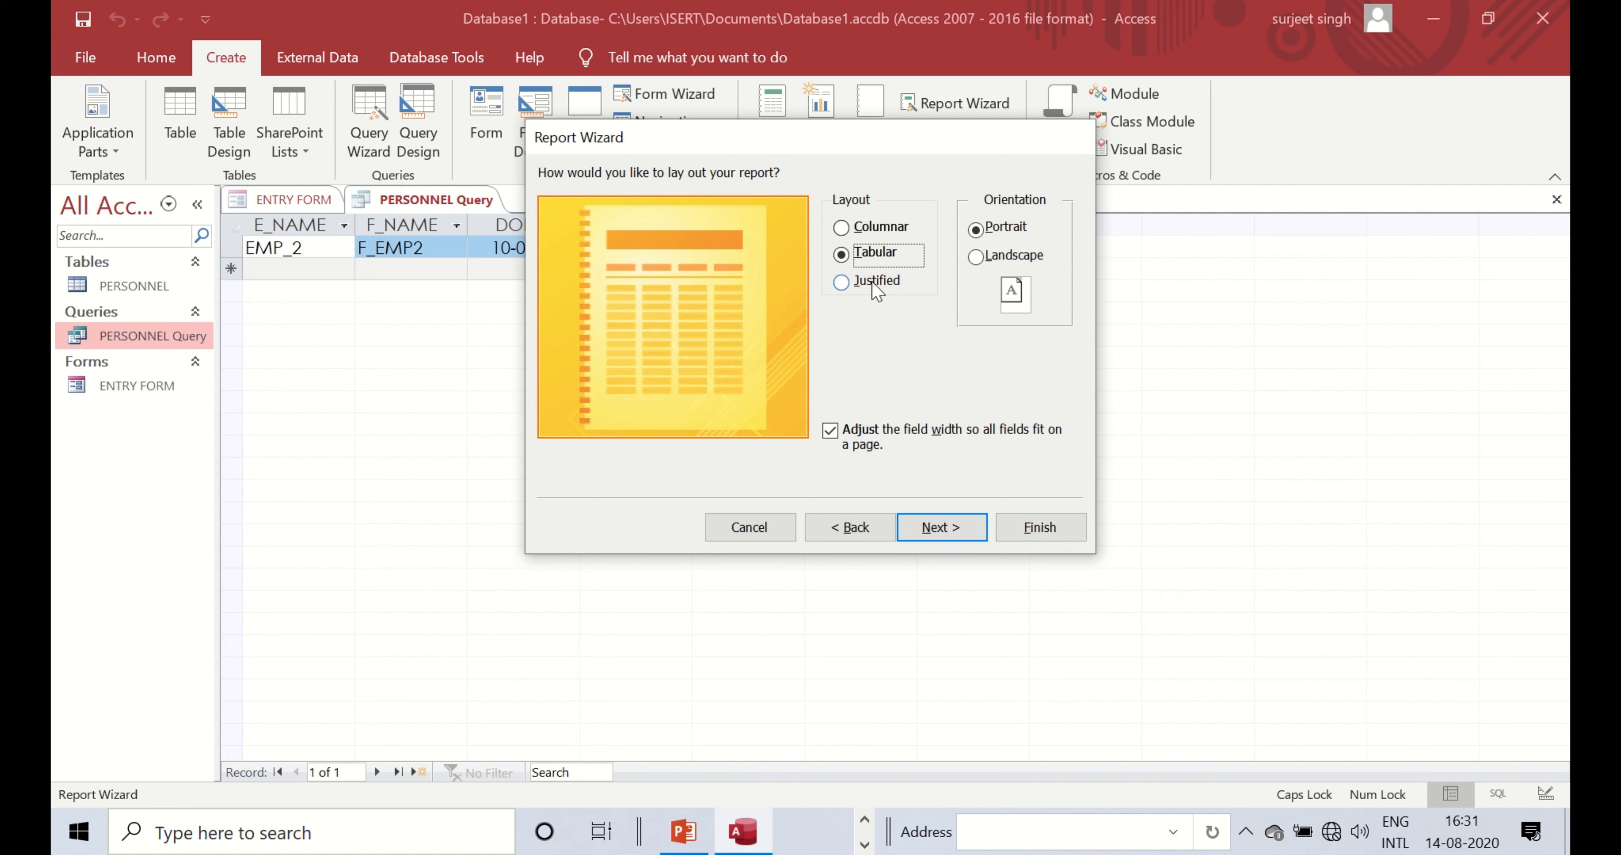
left_click(876, 284)
left_click(958, 528)
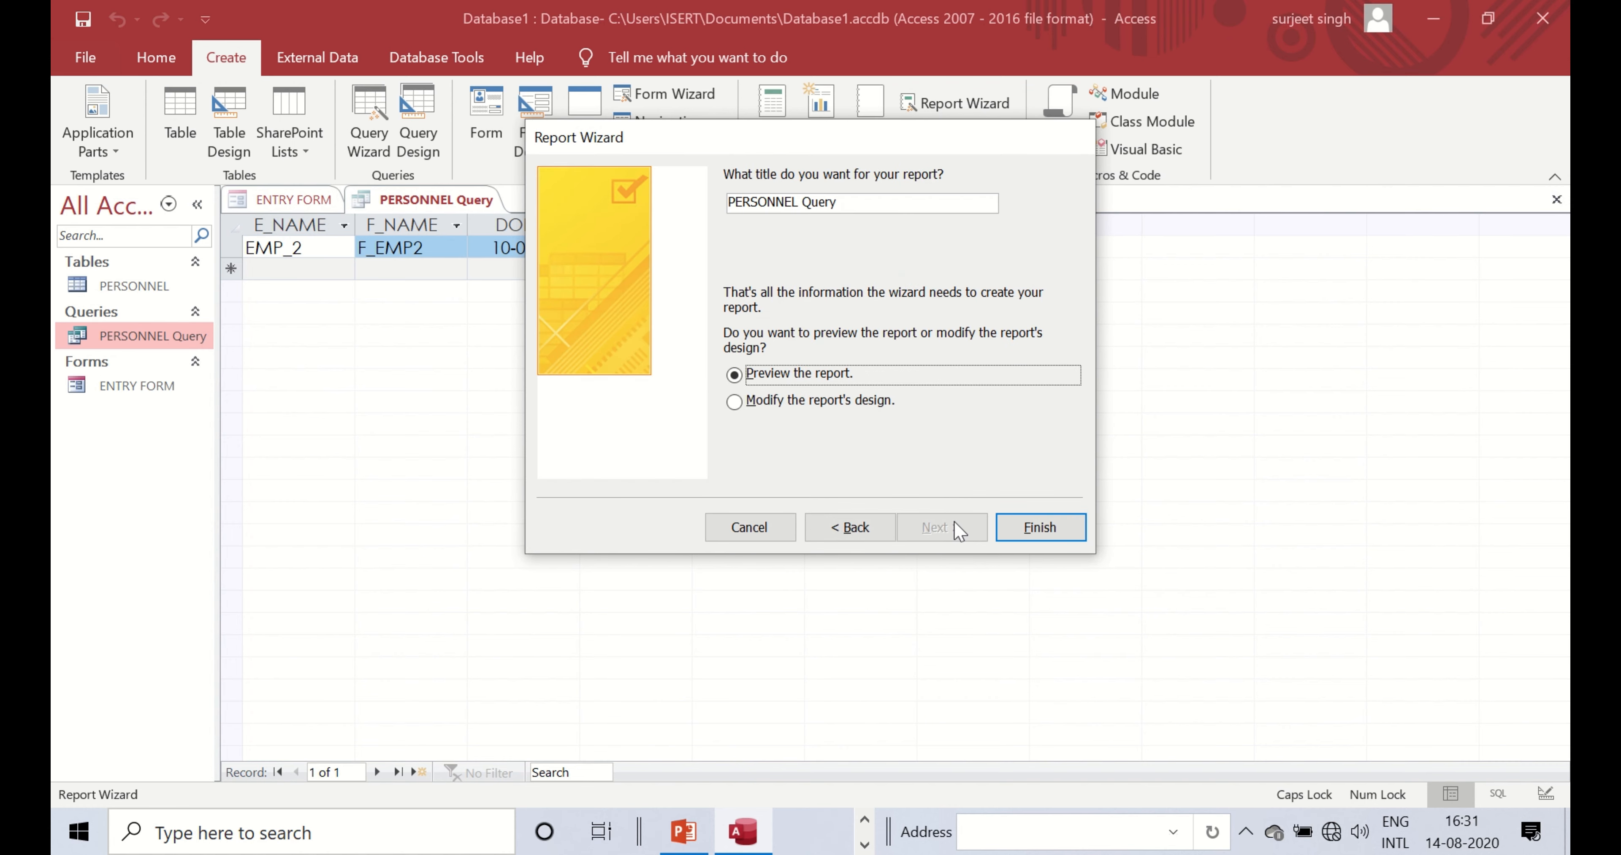
left_click(1039, 527)
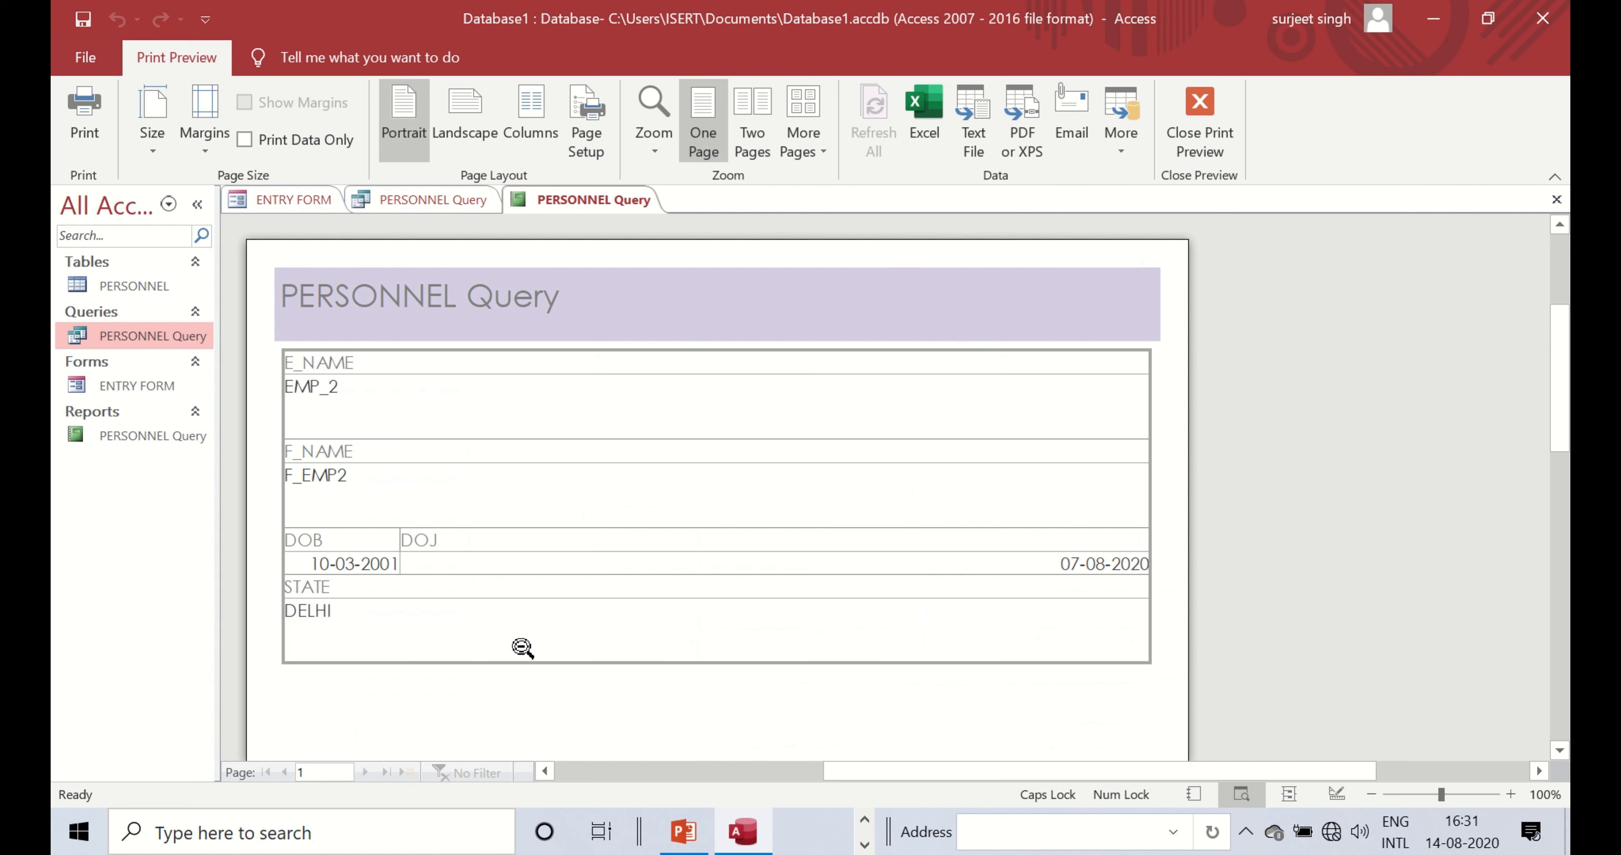
- Scroll through the report preview and open then cancel the Print dialog
scroll(423, 491, "down", 3)
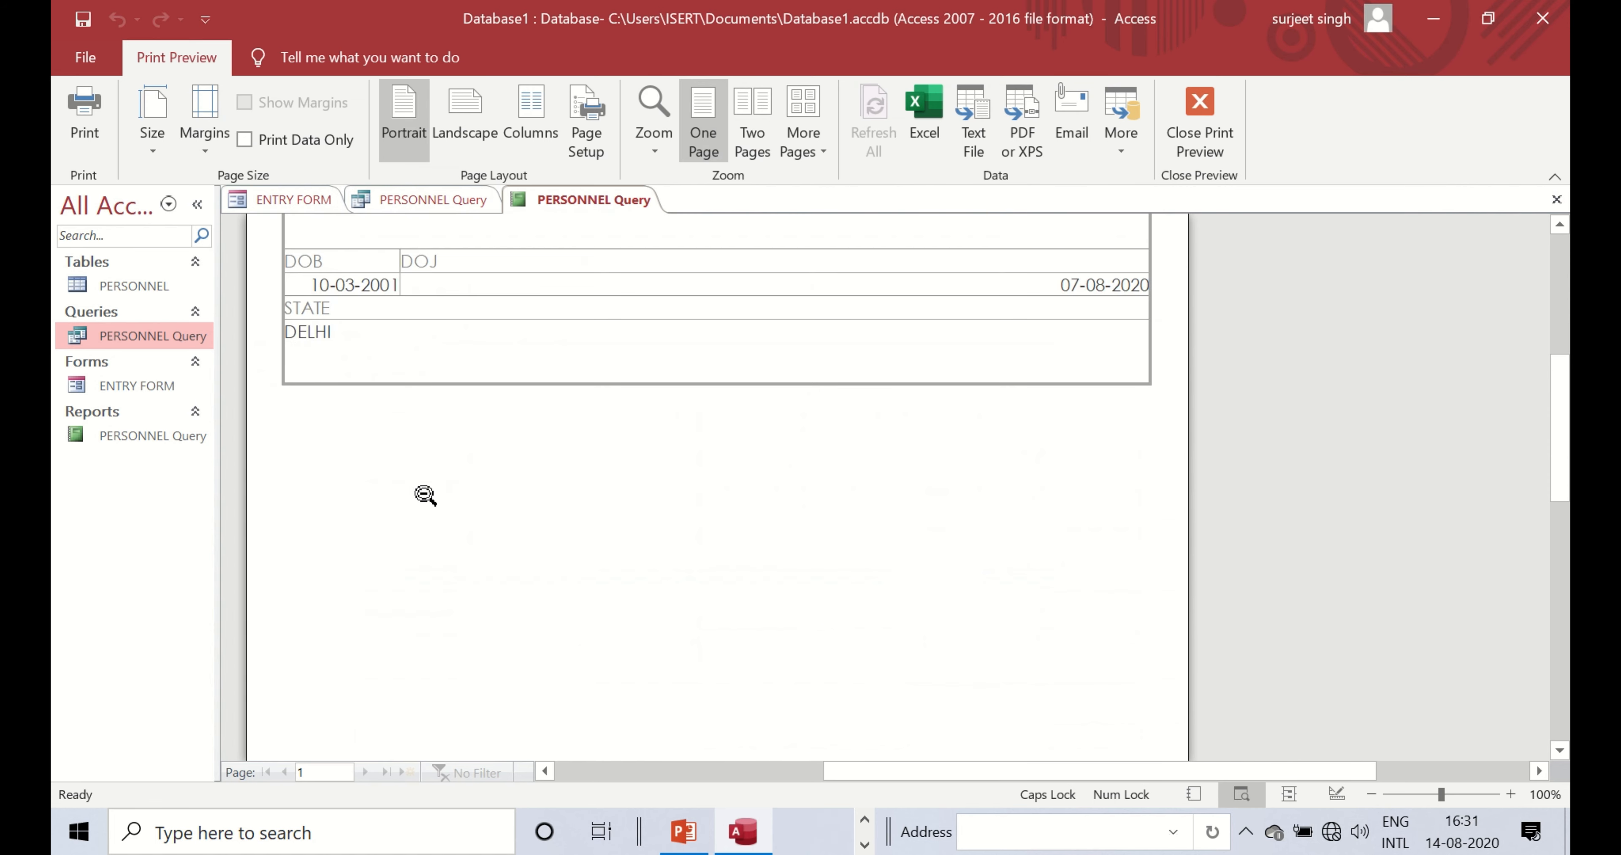
scroll(526, 508, "up", 2)
scroll(525, 509, "up", 3)
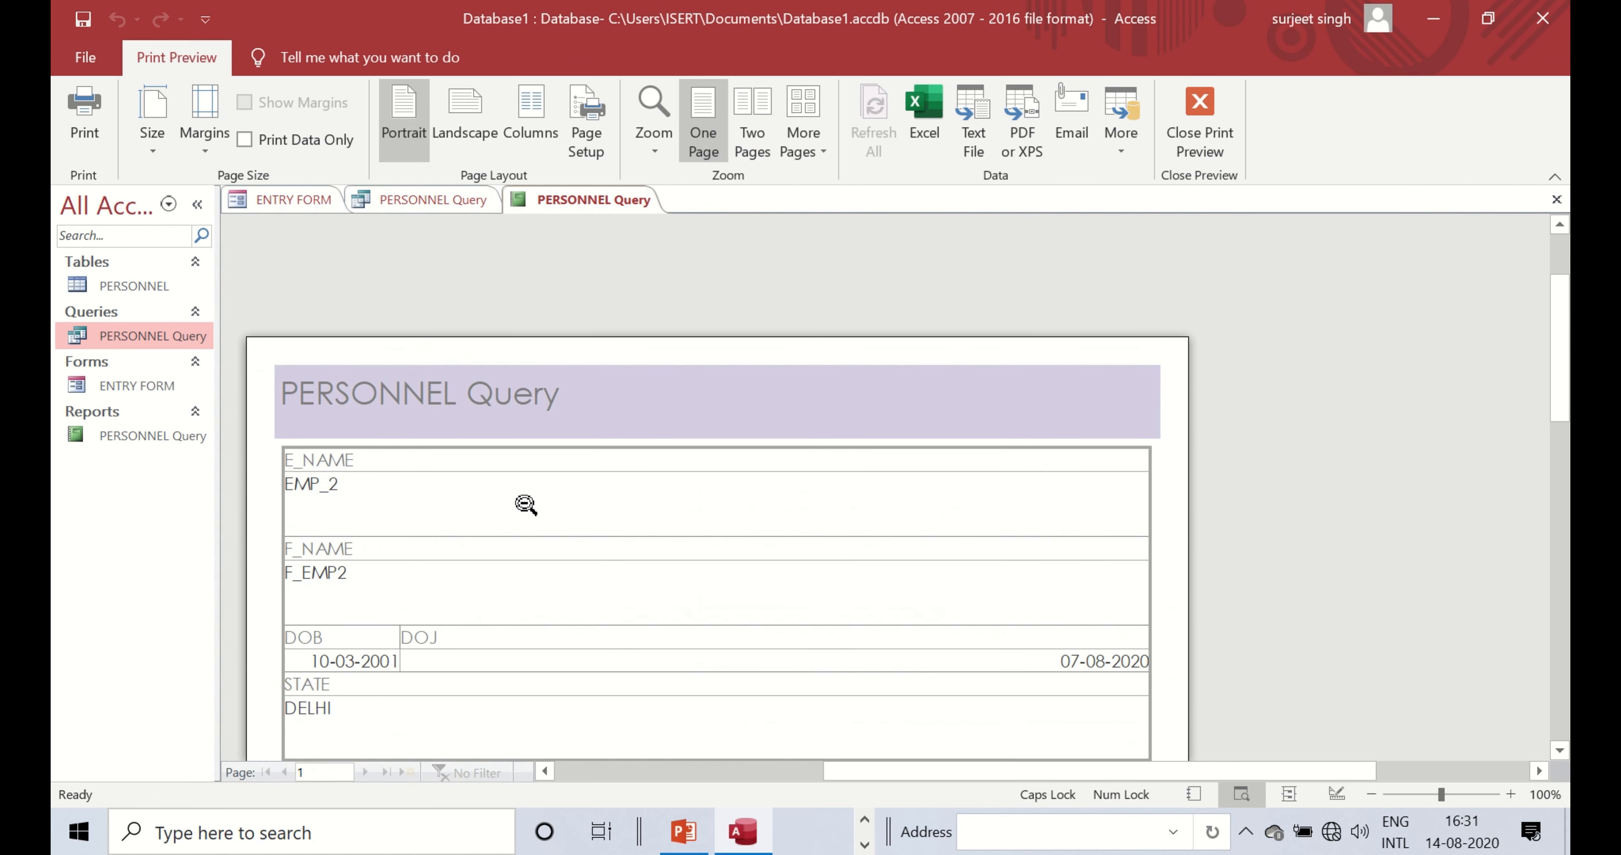
key("ctrl+p")
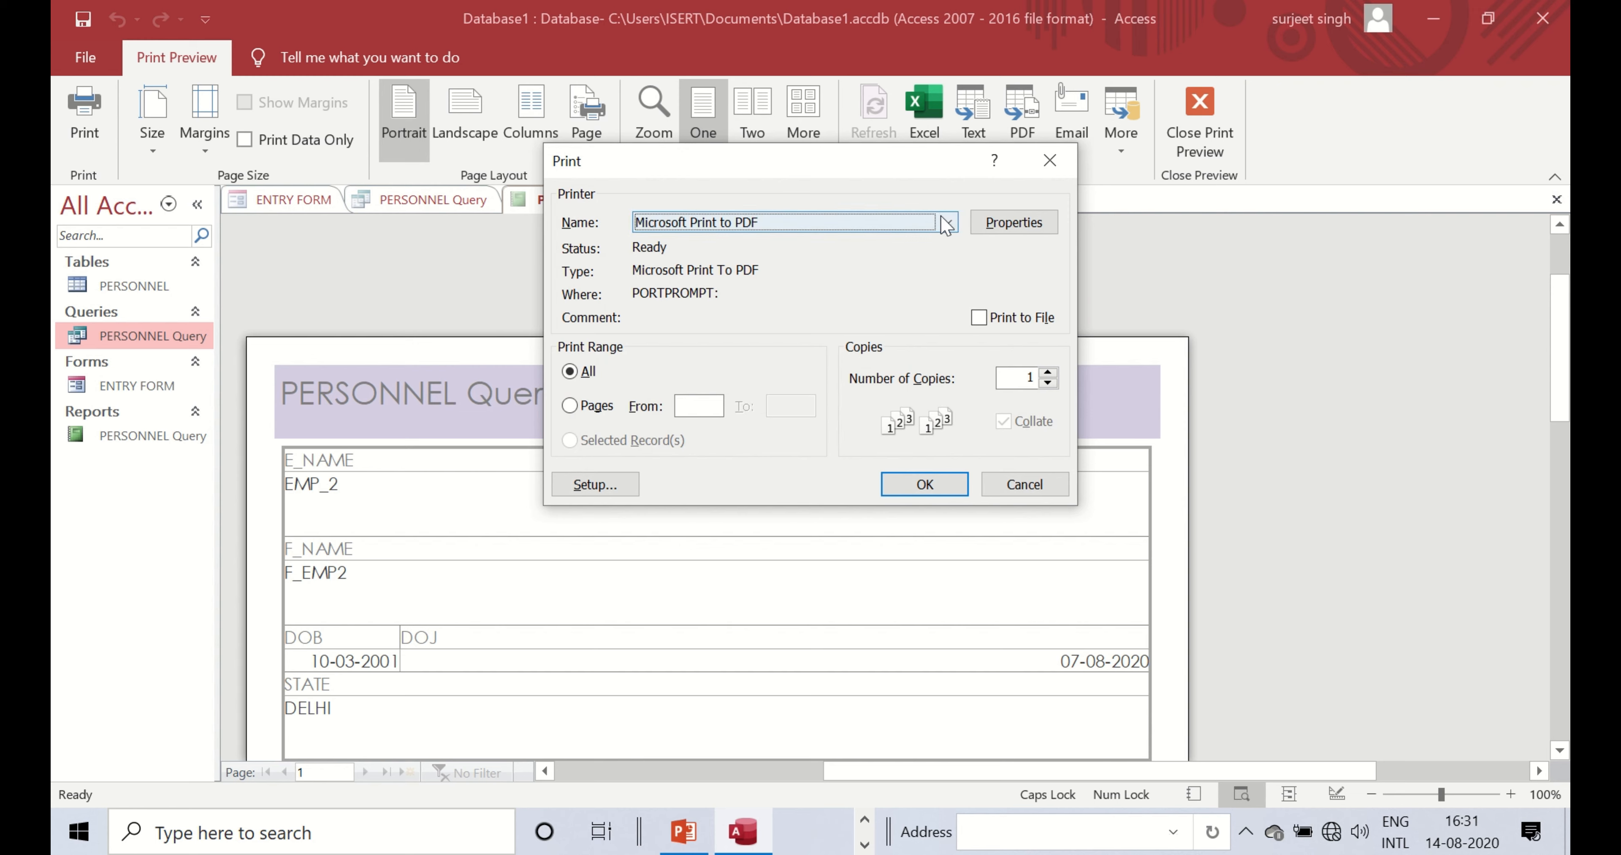
left_click(1049, 160)
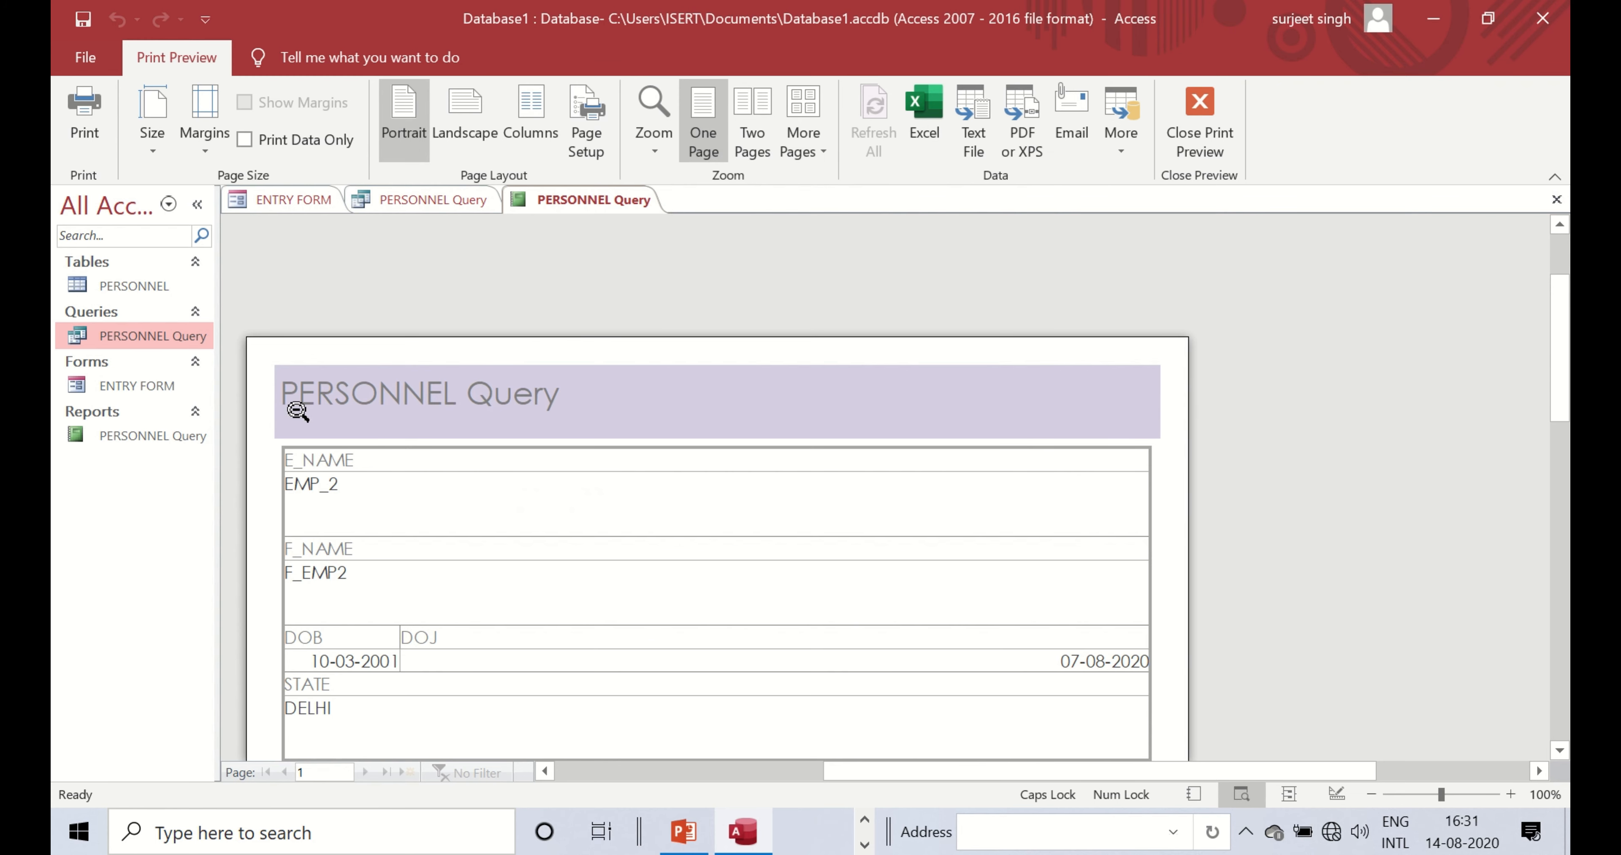
- Open the PERSONNEL Query report in Design View, then close it
left_click(105, 438)
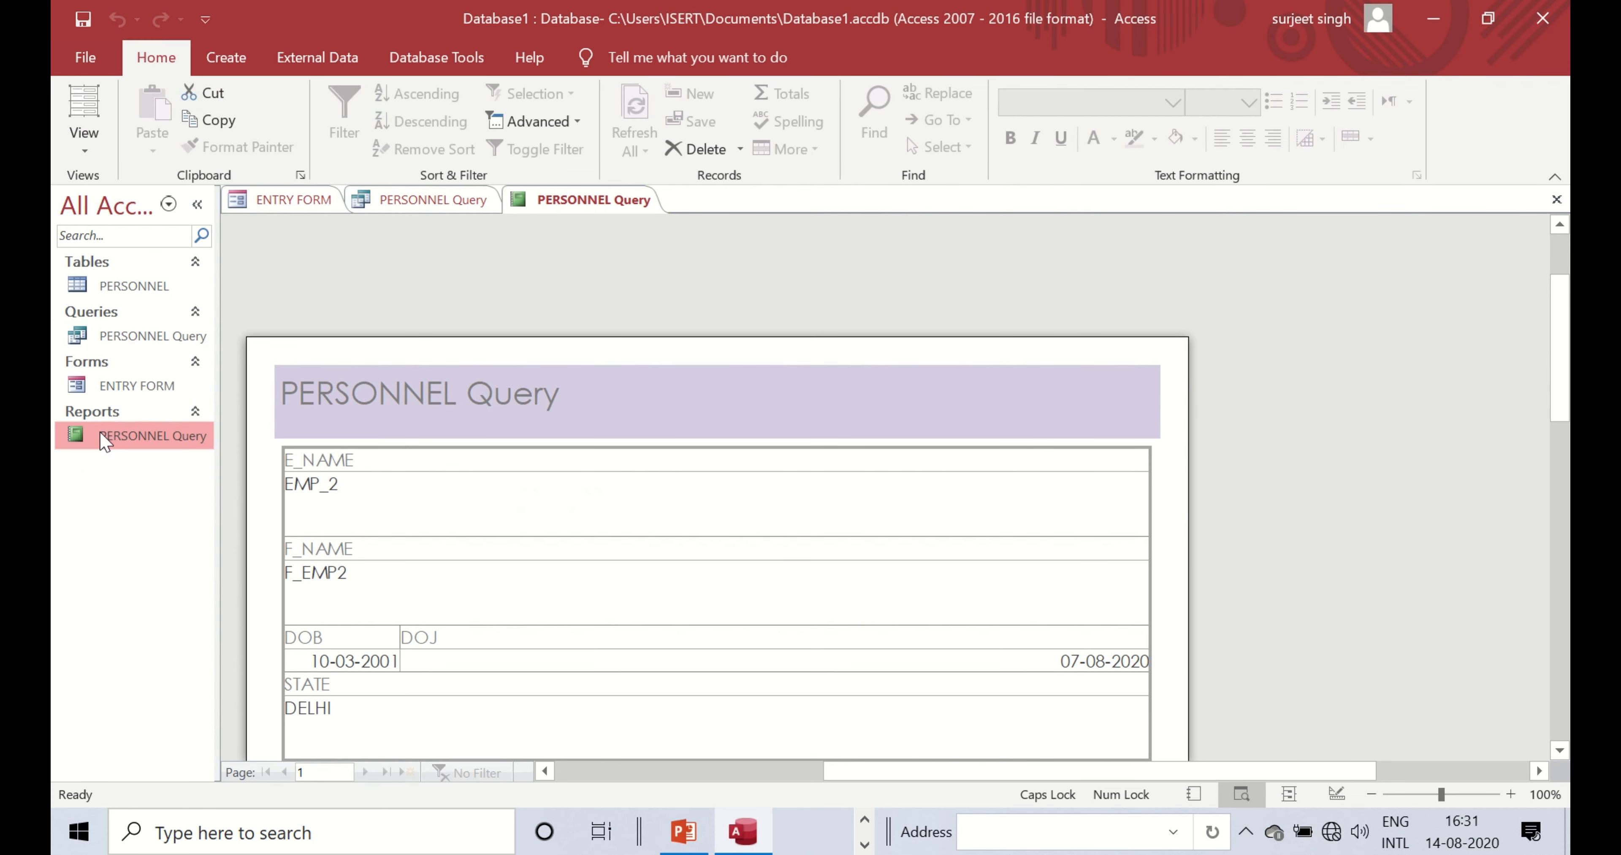
right_click(105, 438)
right_click(577, 200)
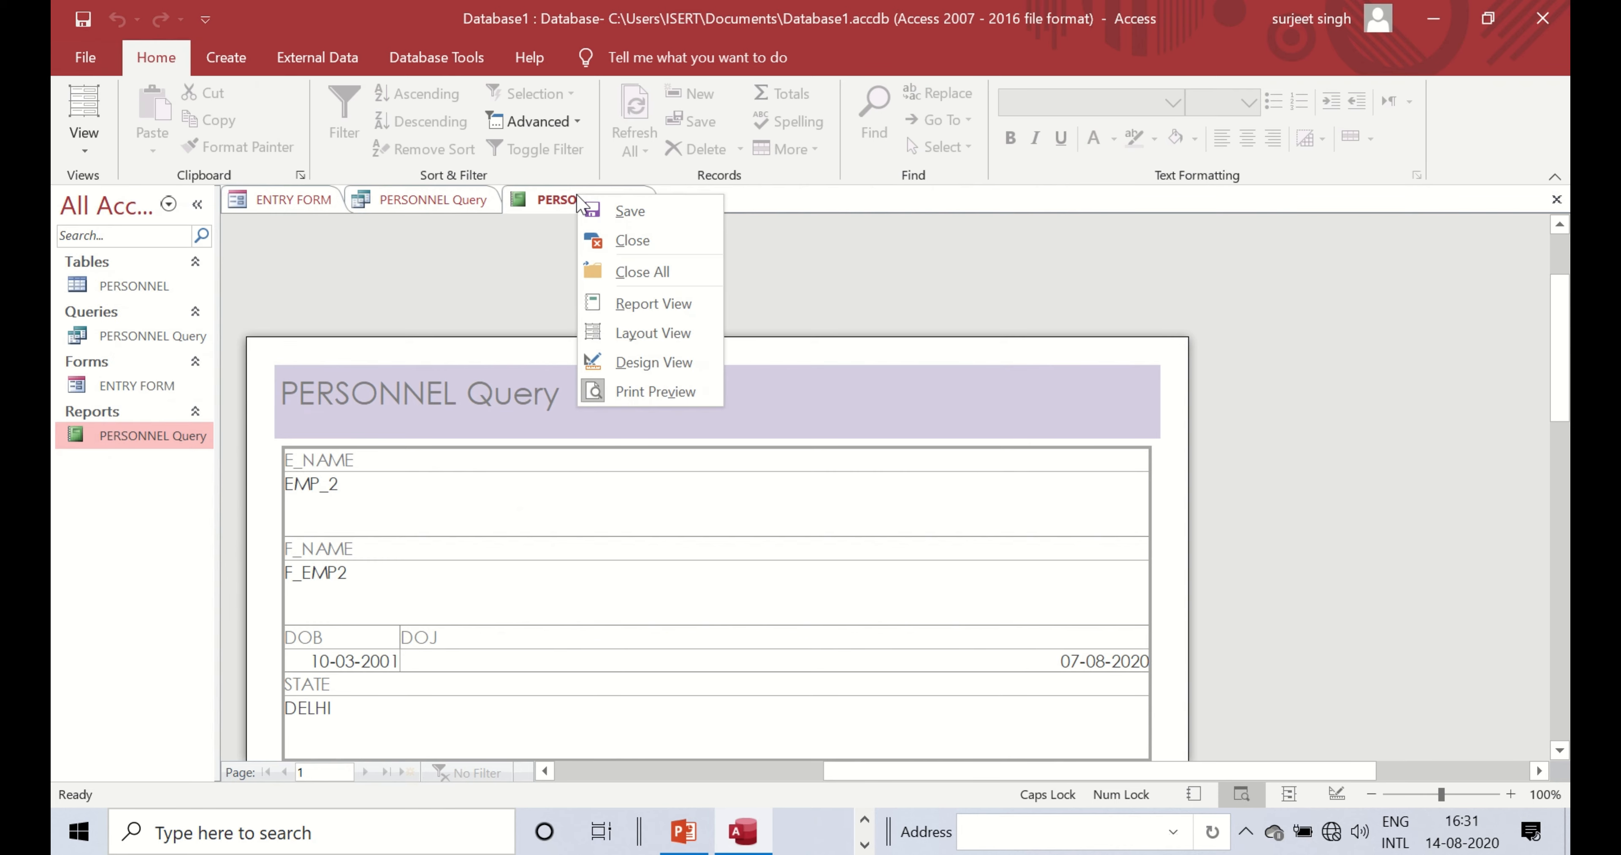
left_click(677, 363)
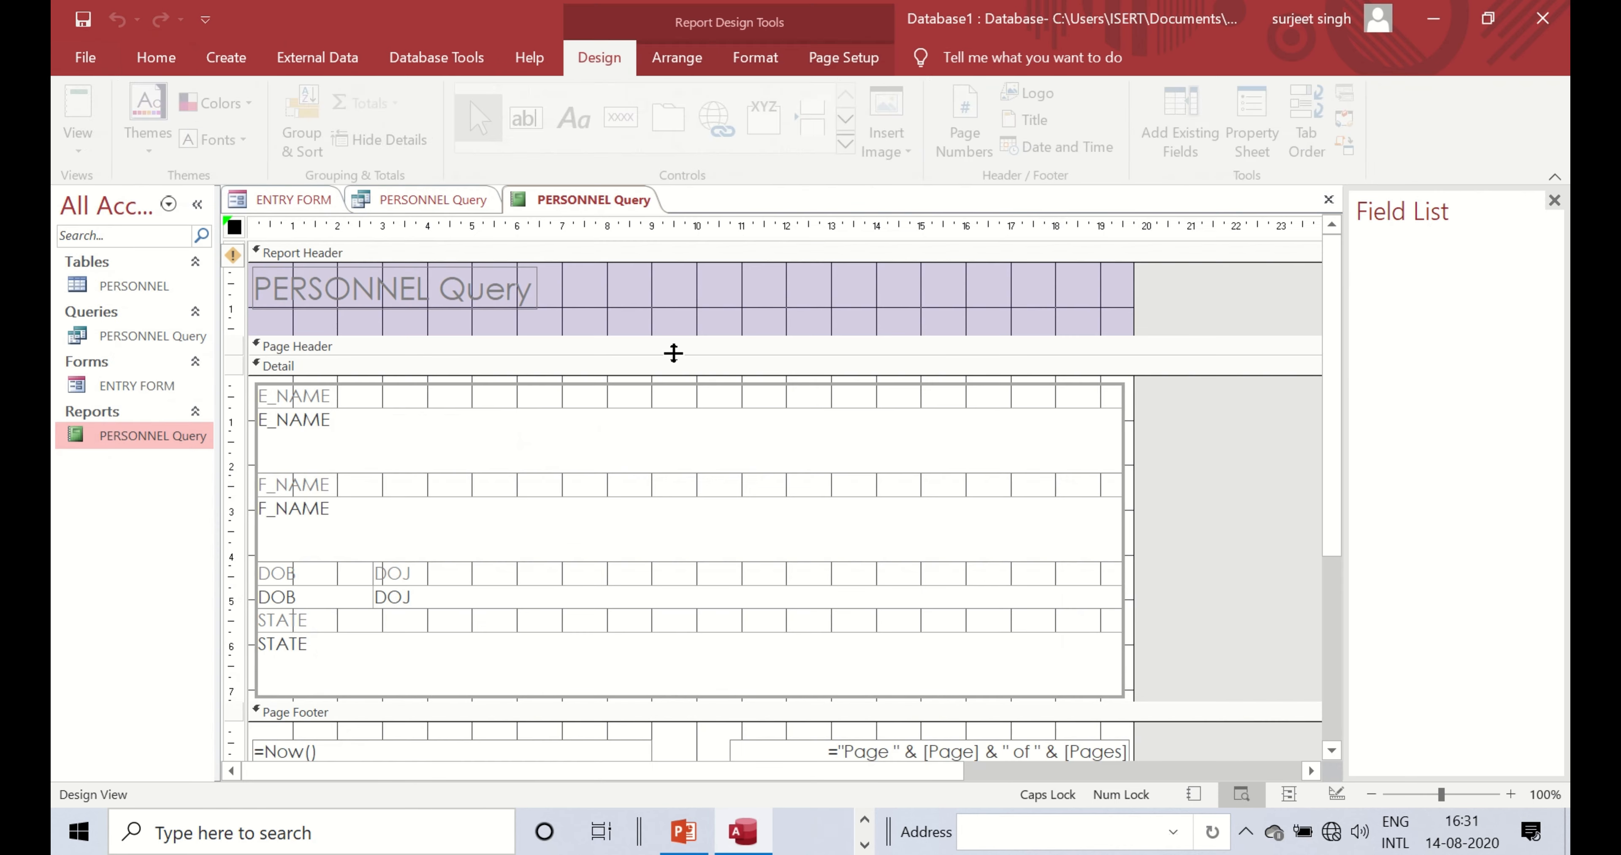
right_click(628, 203)
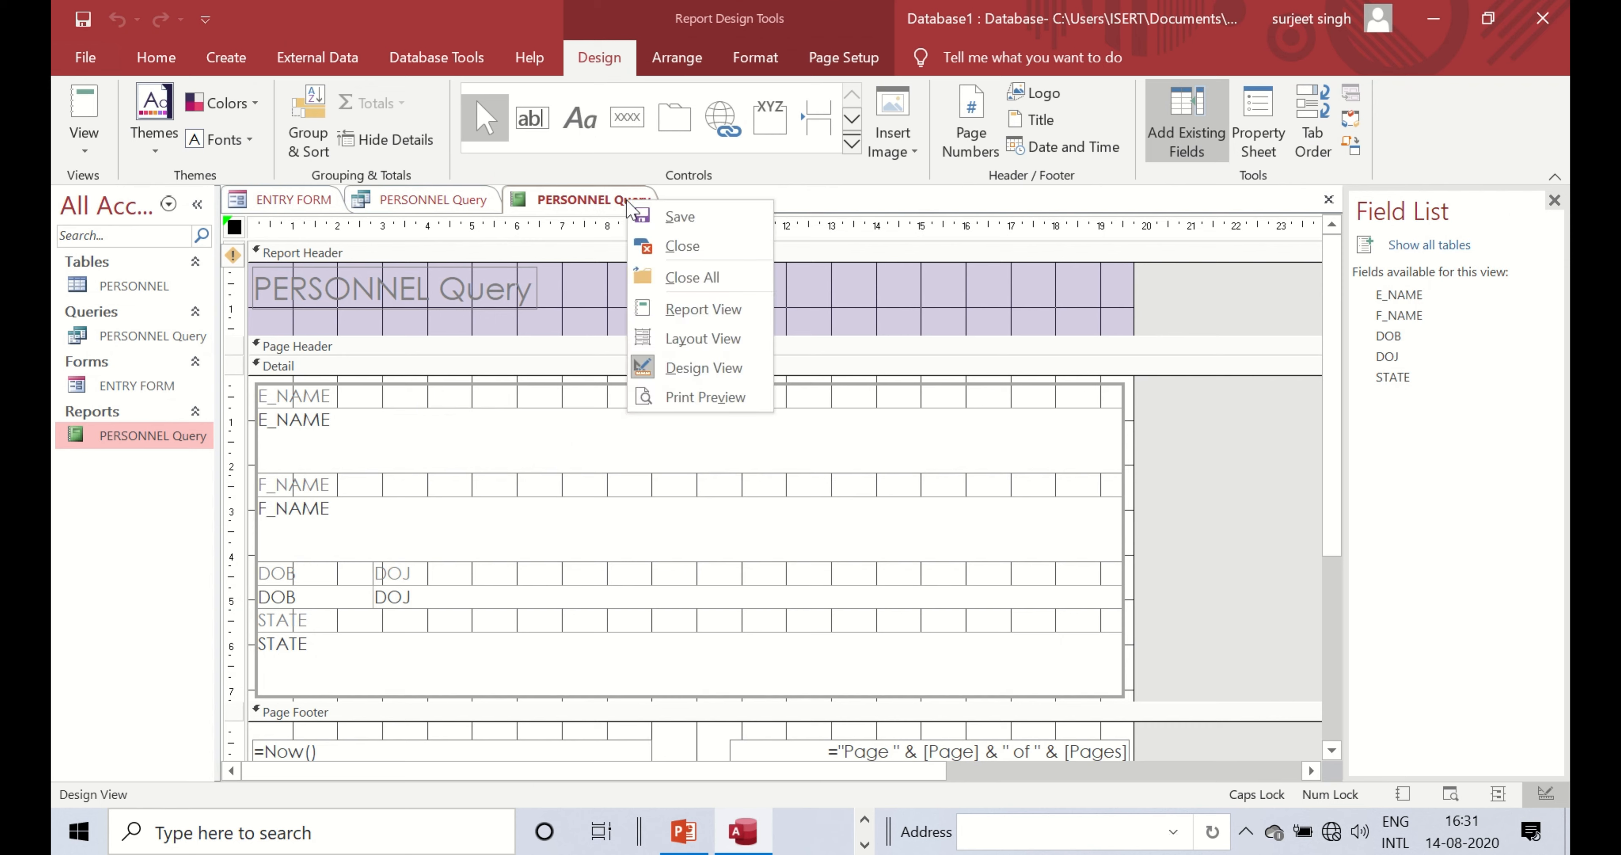
right_click(591, 208)
left_click(654, 255)
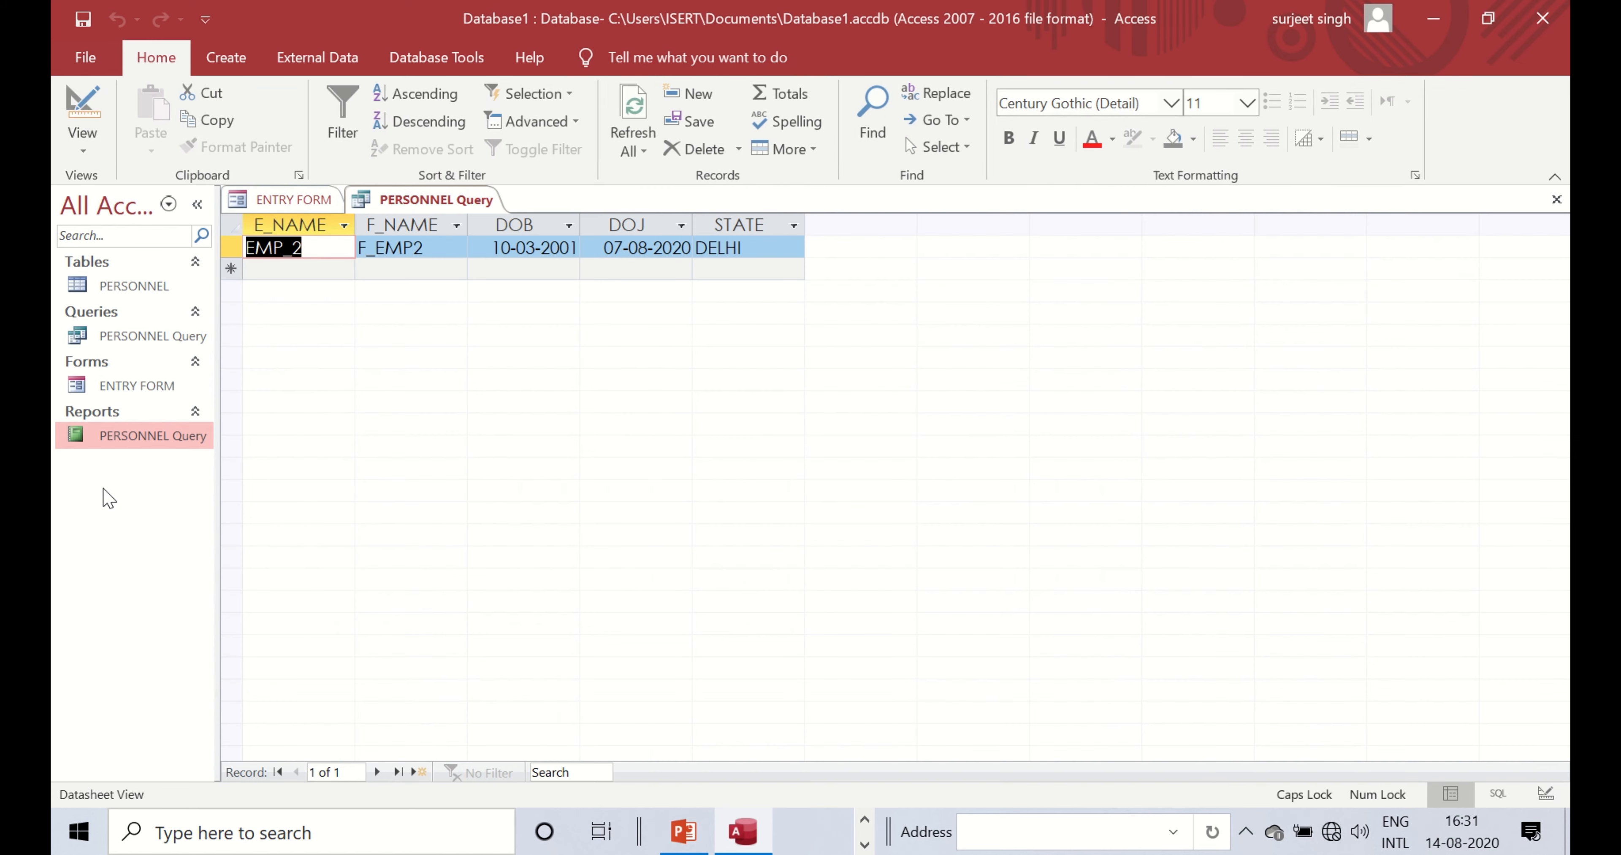
- Delete the old PERSONNEL Query report from the Navigation Pane
right_click(129, 436)
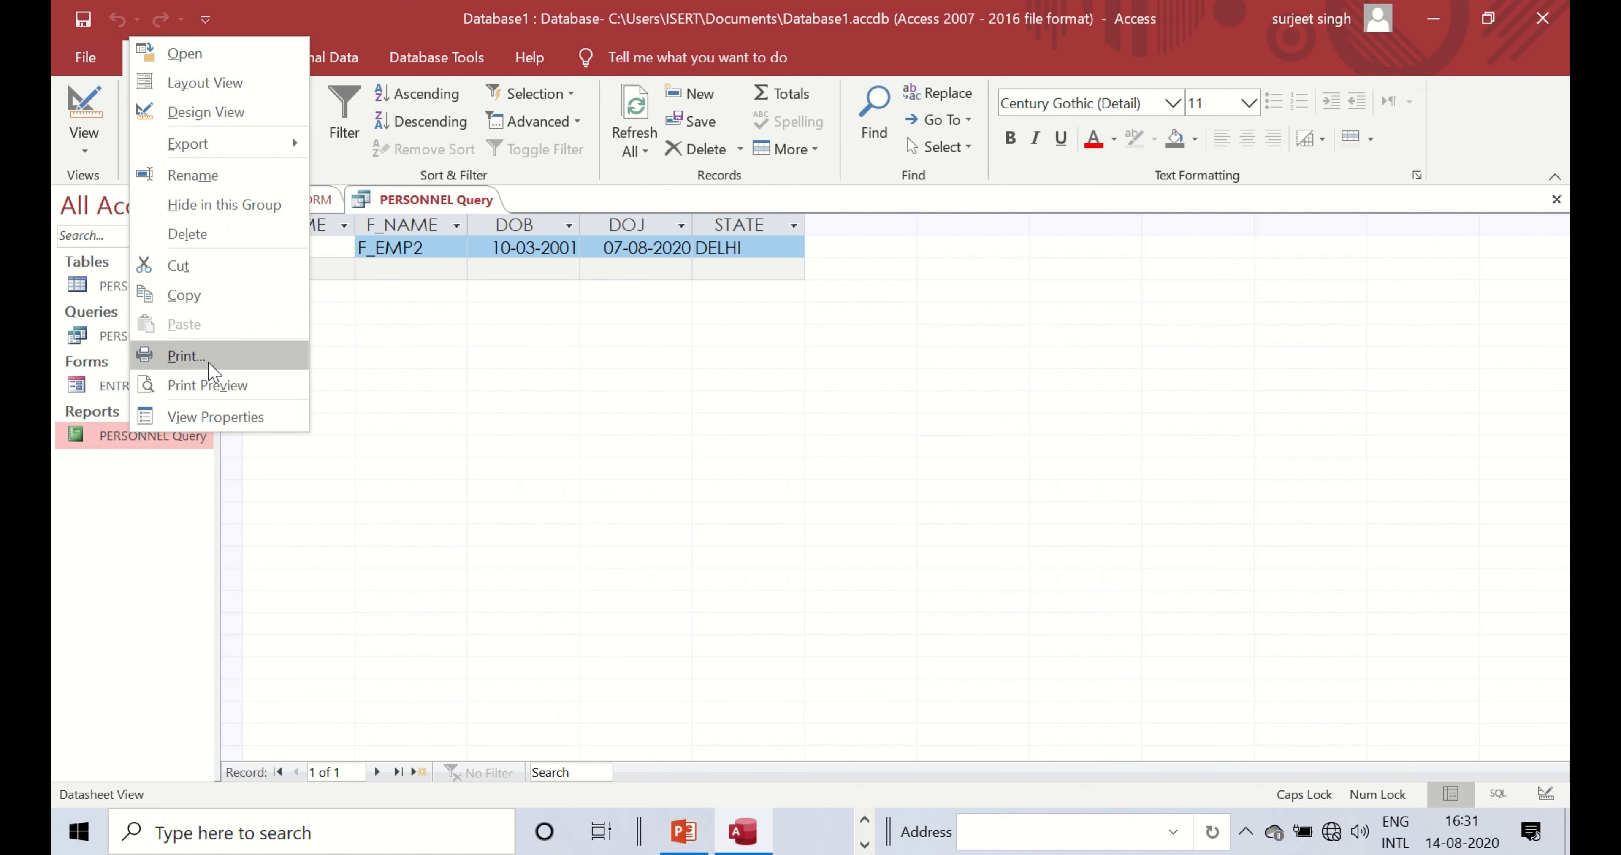
left_click(214, 234)
left_click(762, 489)
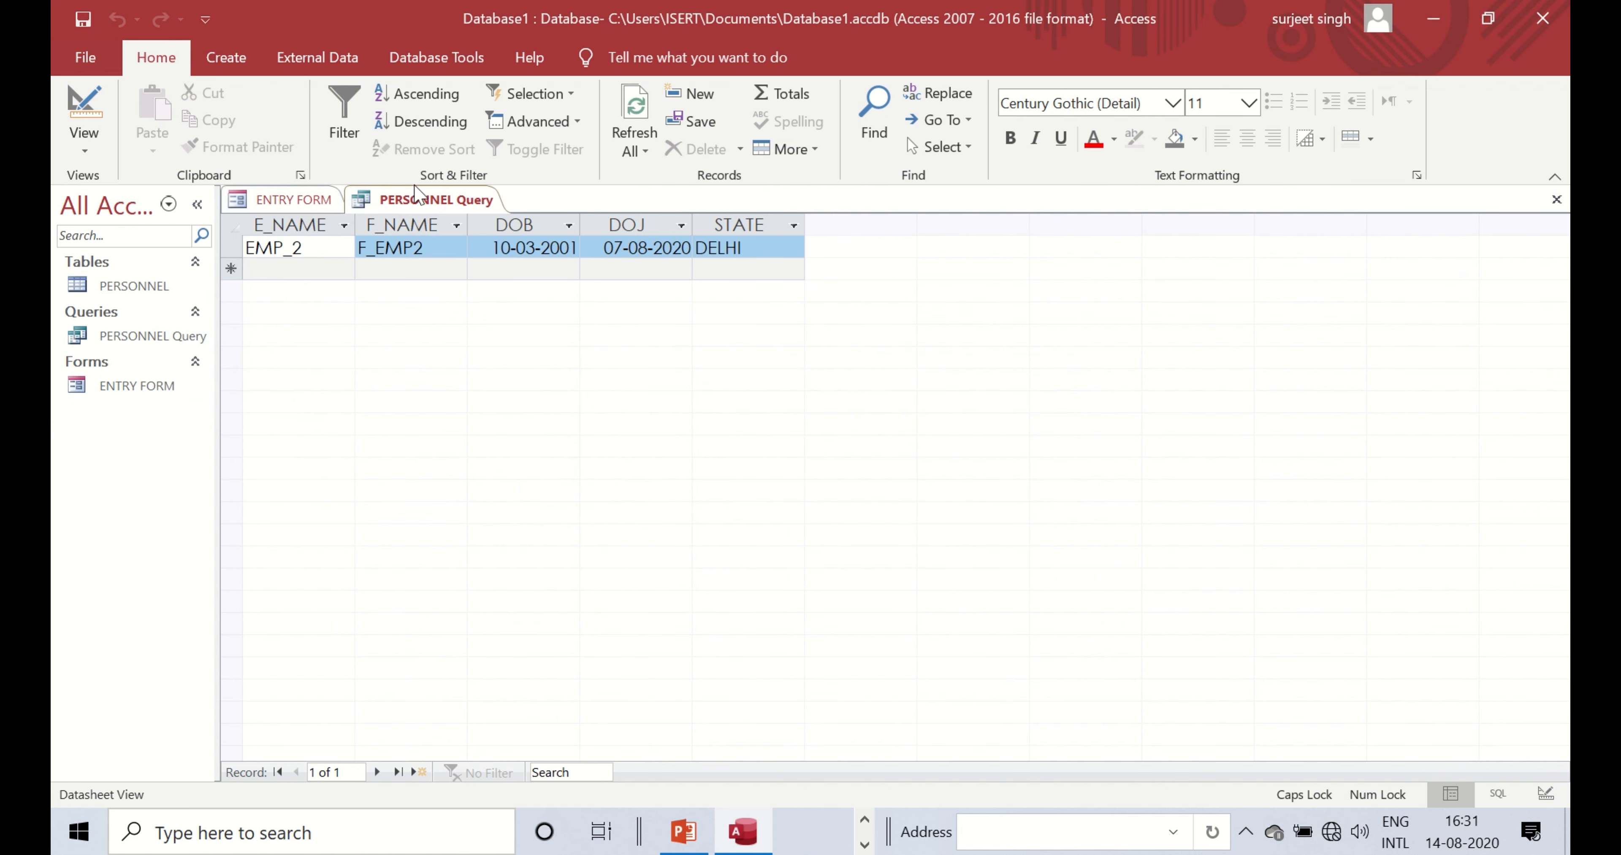
- Generate a new quick report from PERSONNEL Query
left_click(227, 58)
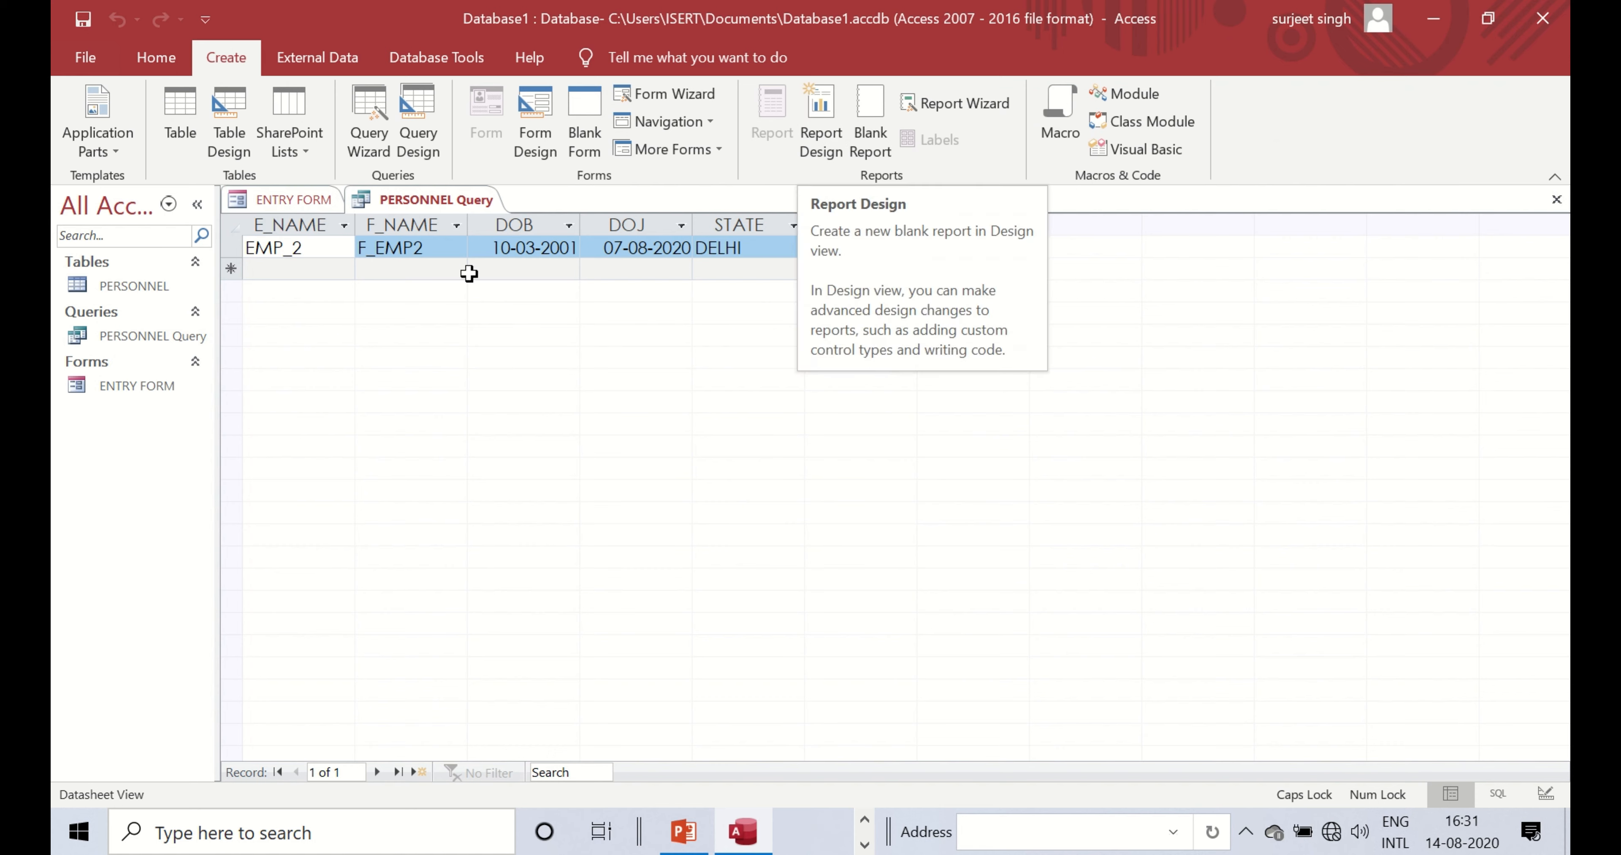
left_click(120, 337)
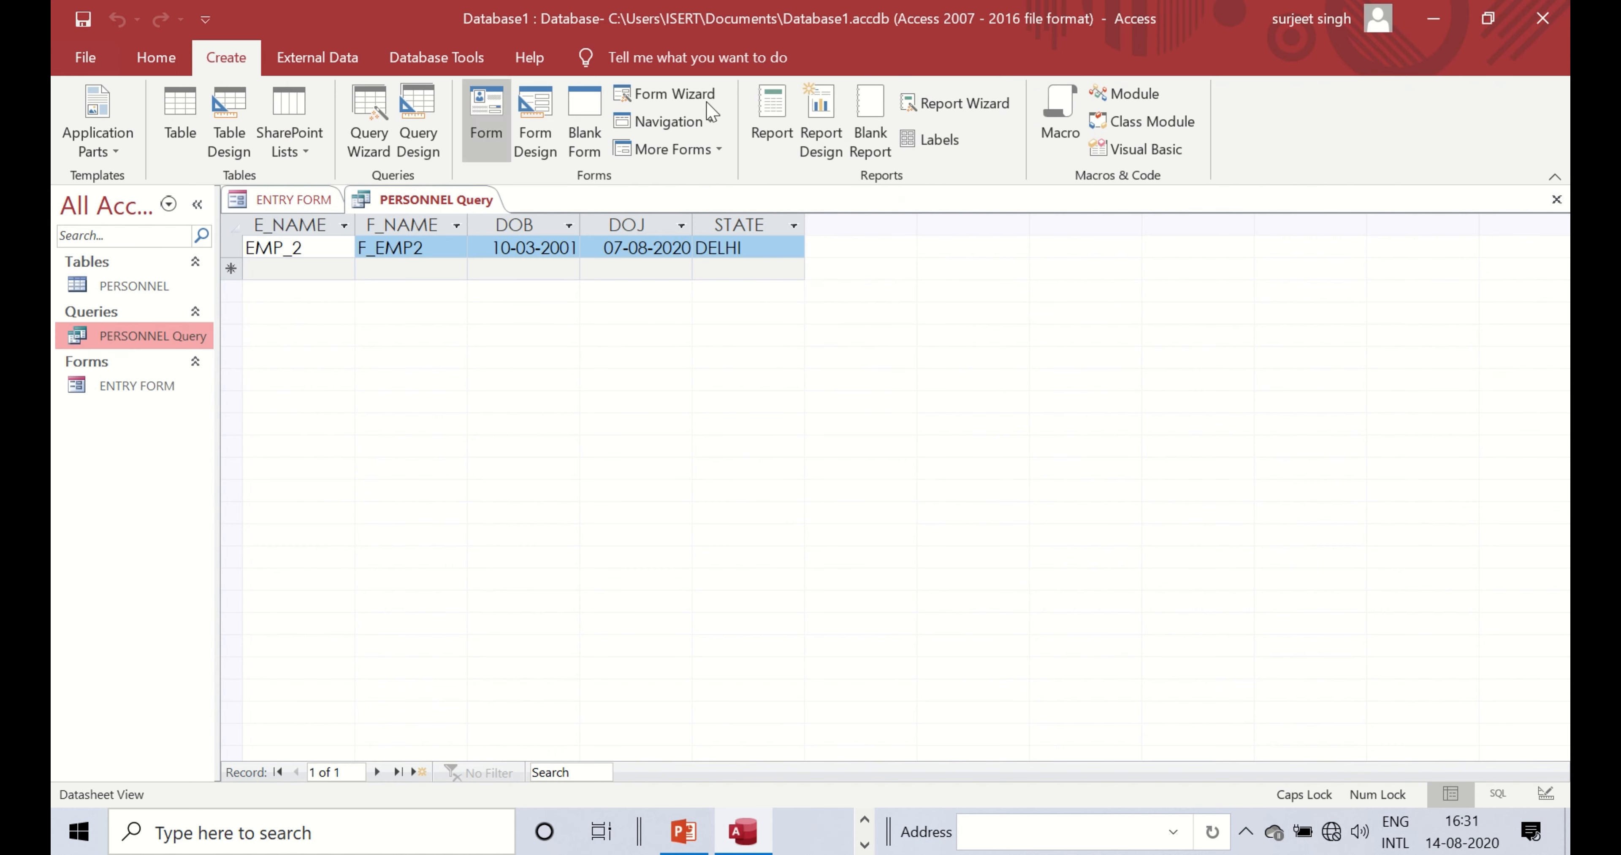
left_click(773, 123)
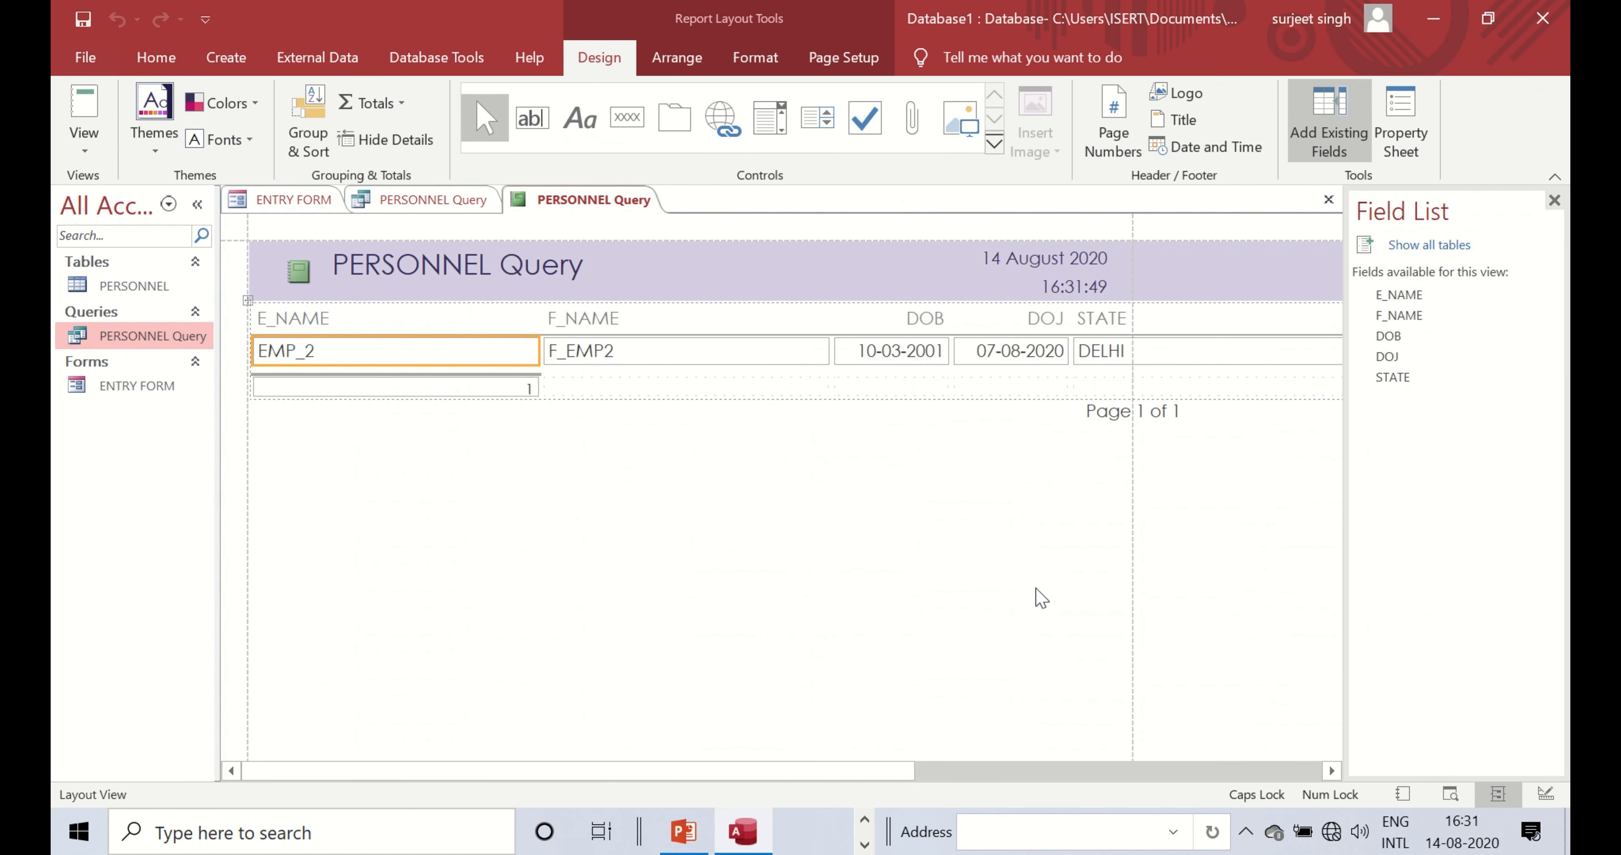
left_click_drag(872, 770, 747, 756)
right_click(590, 184)
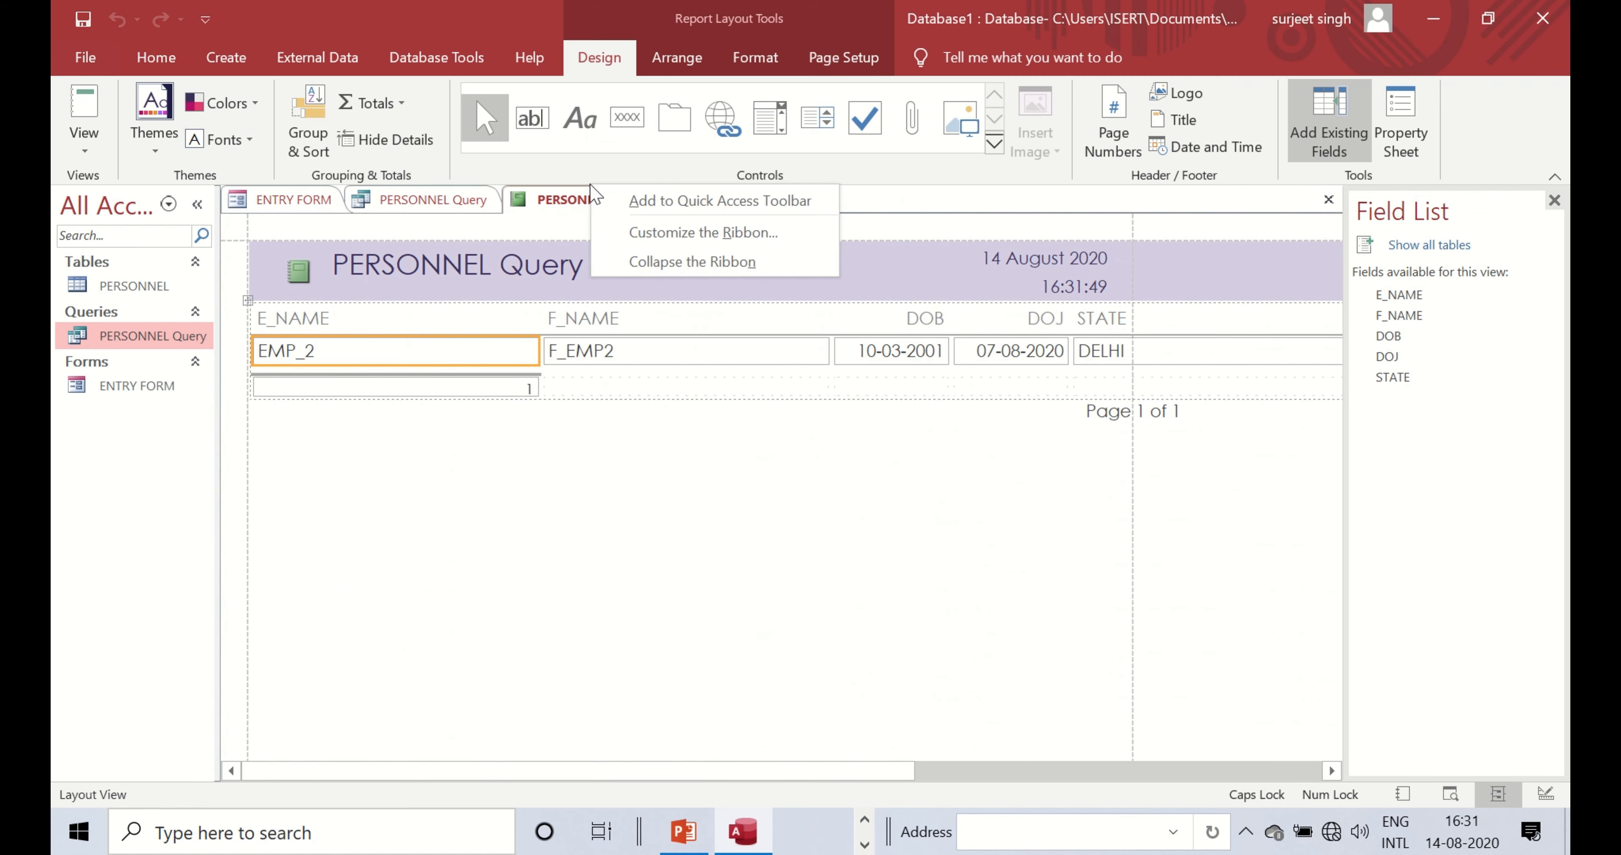
right_click(563, 196)
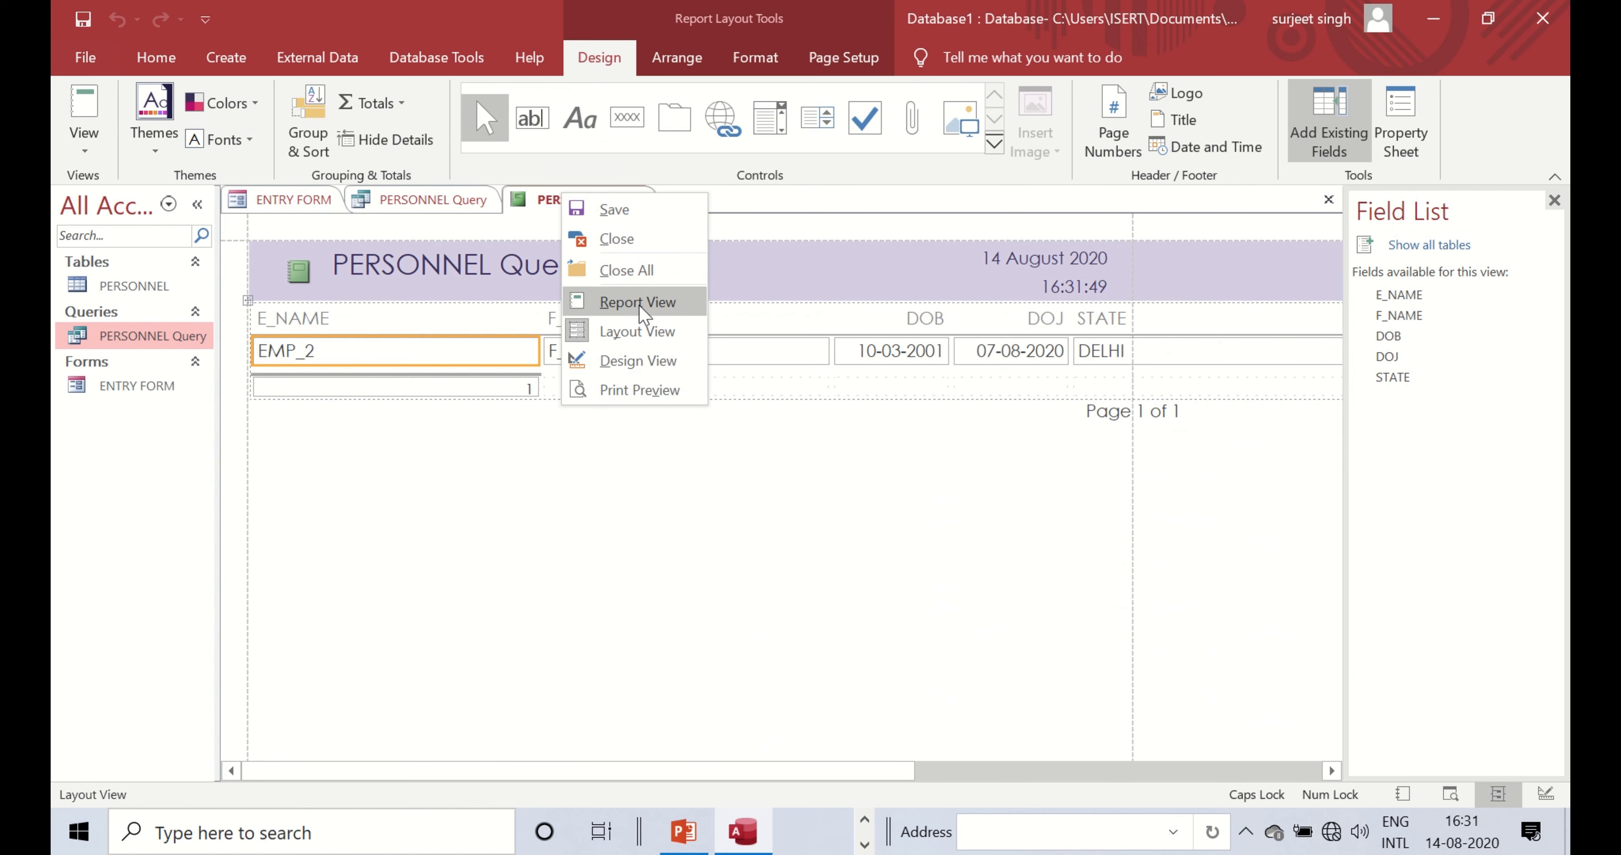
- Open the new report in Design View and browse its Design, Arrange, Format and Page Setup commands
left_click(638, 360)
left_click(303, 292)
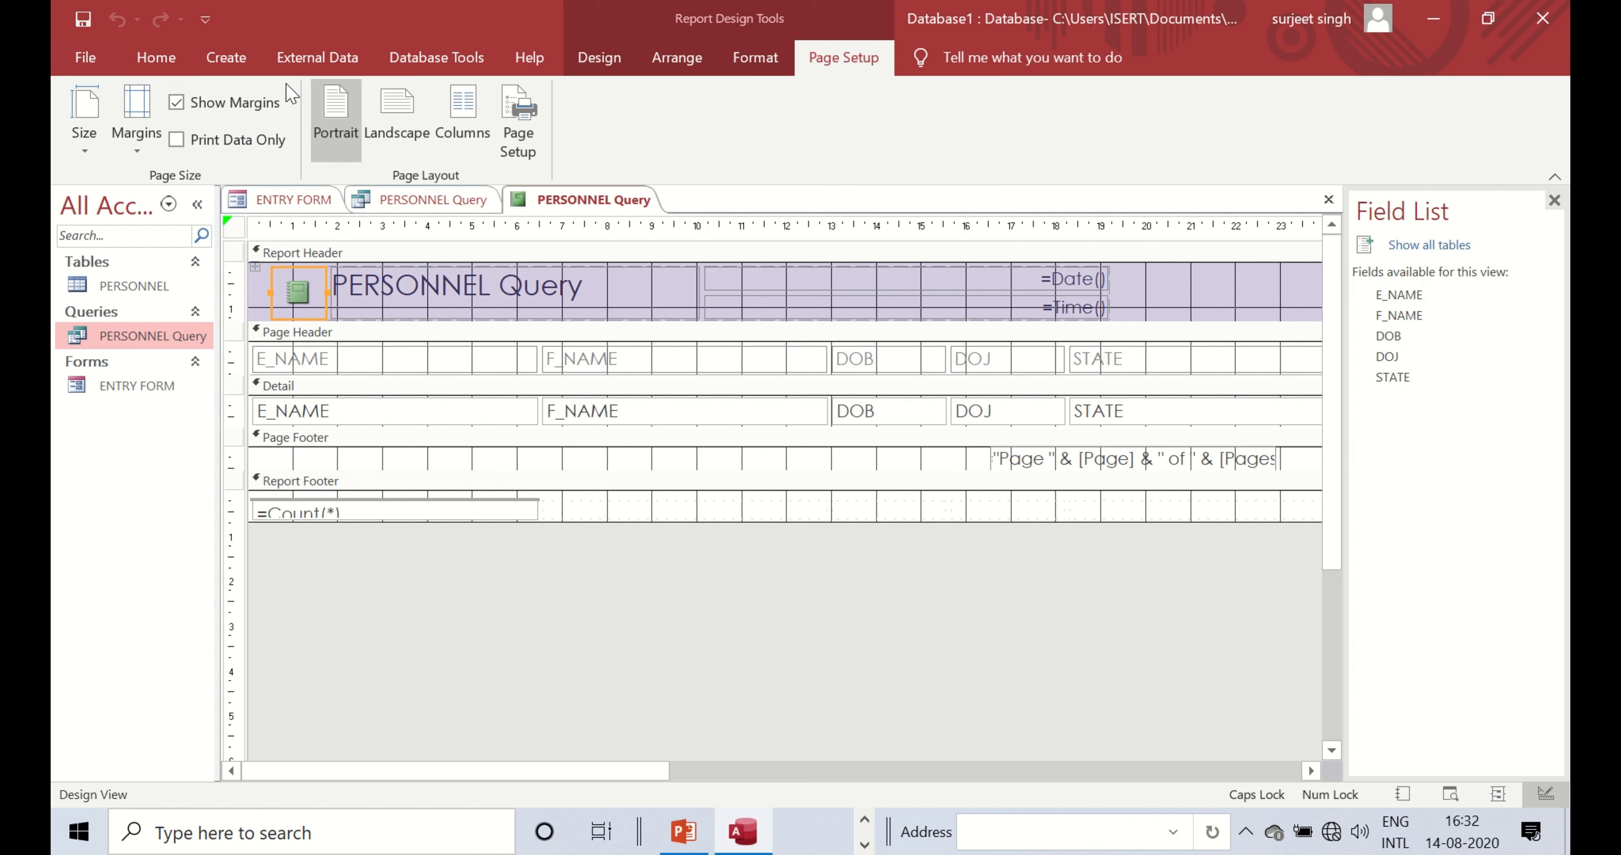
left_click(684, 57)
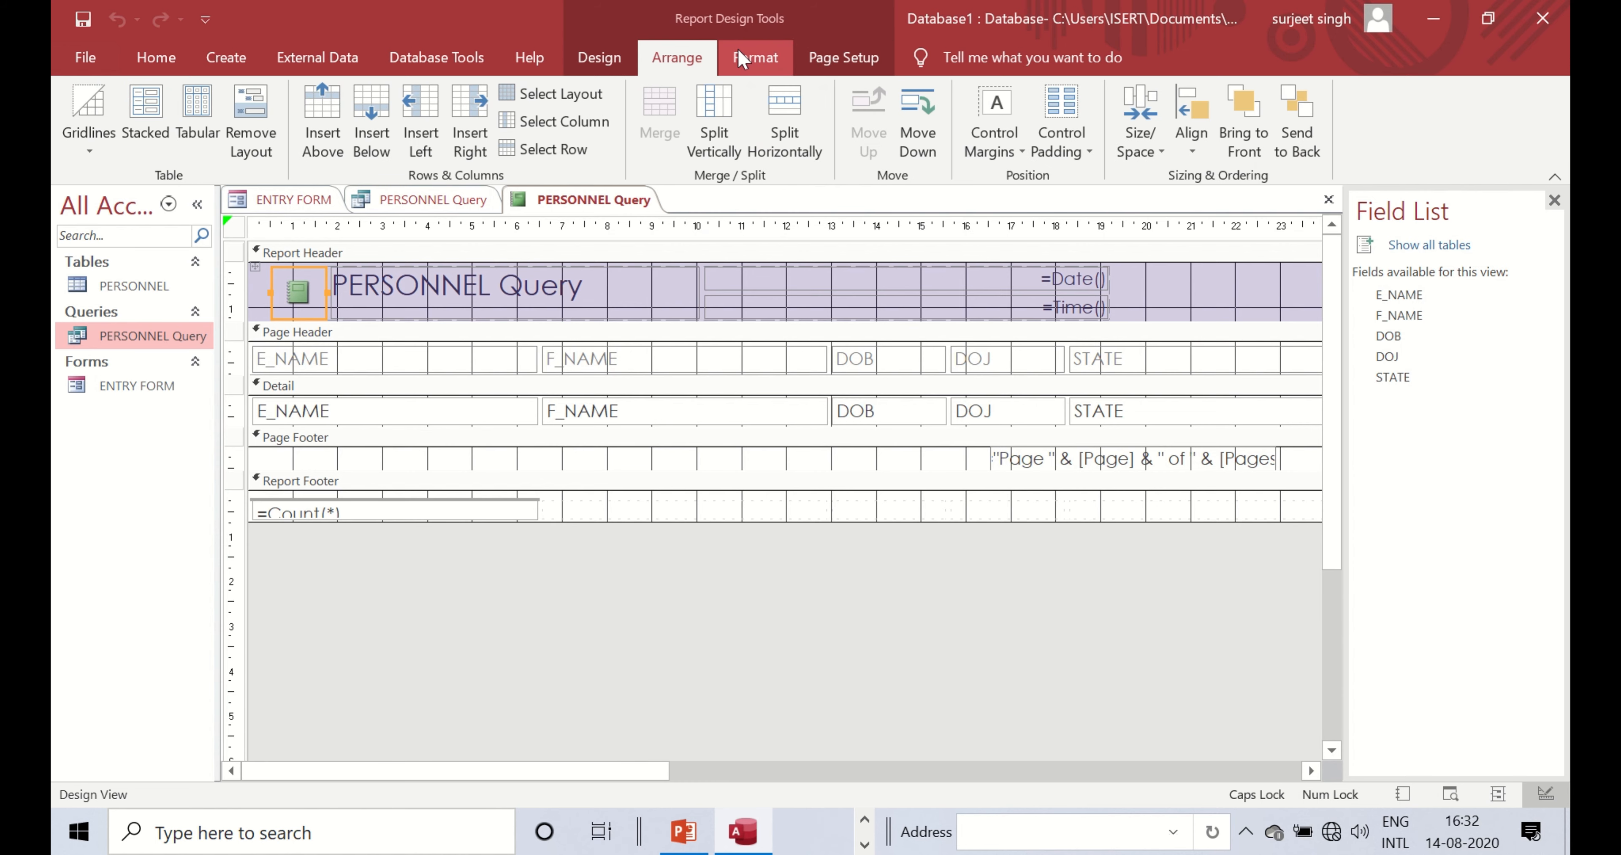
left_click(755, 57)
left_click(590, 60)
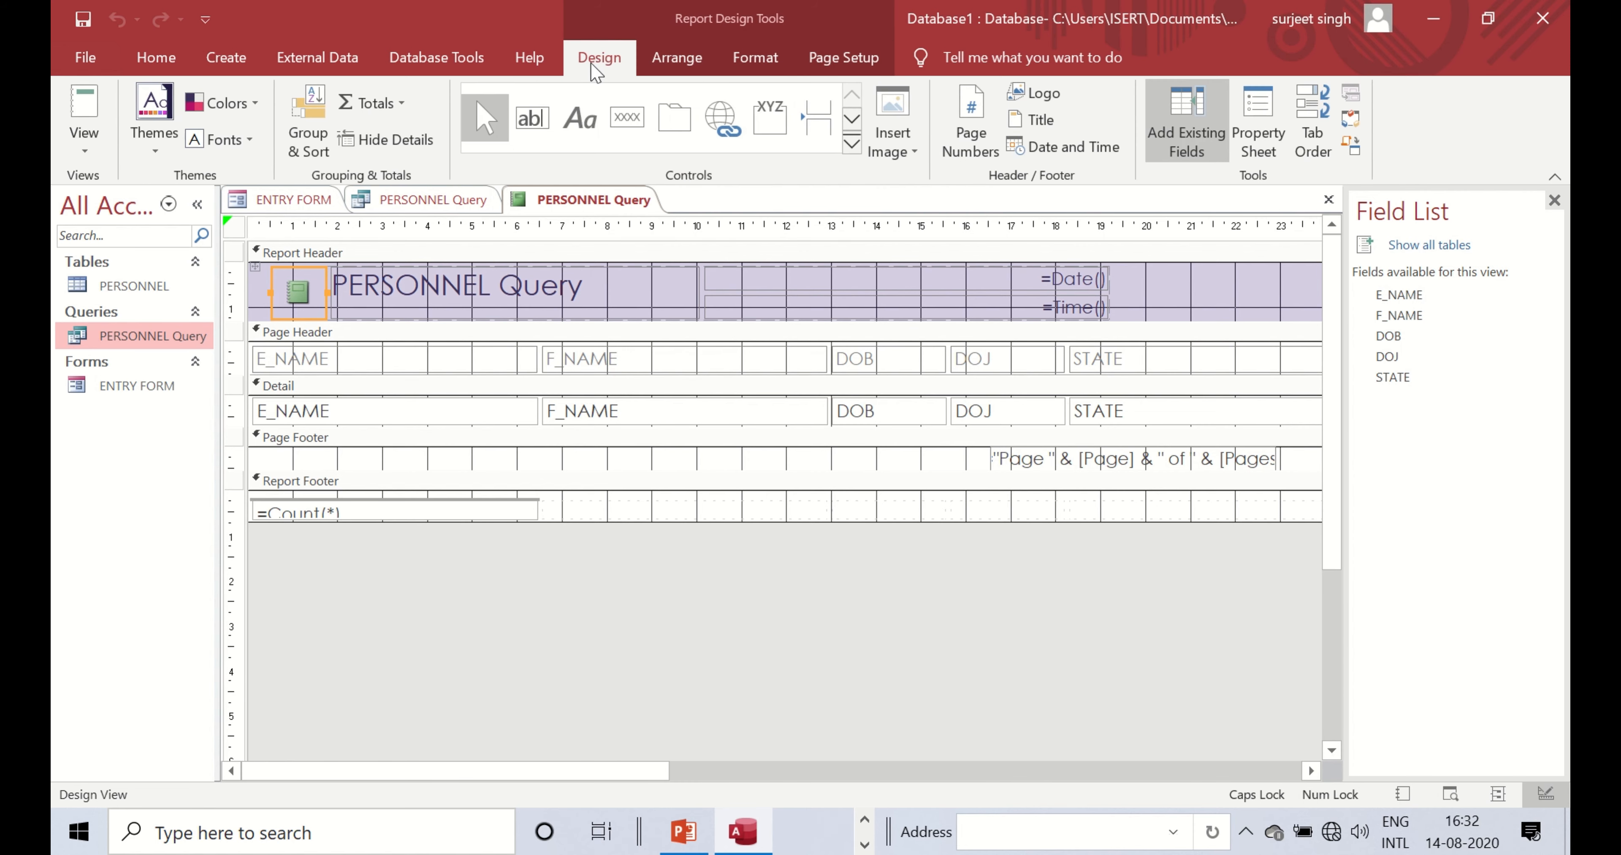
left_click(760, 57)
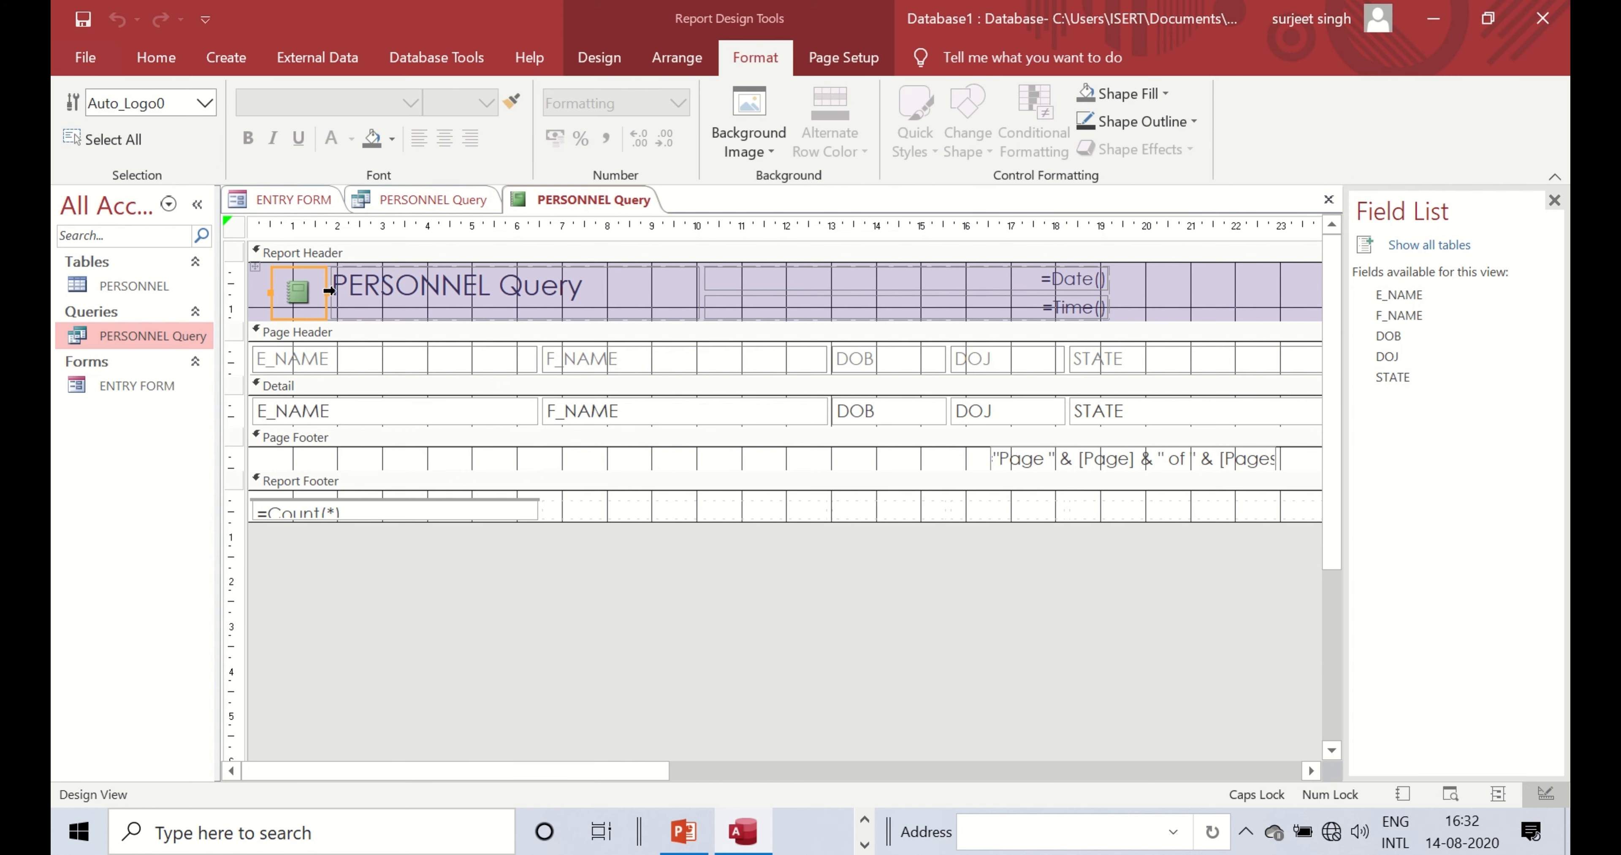
left_click(834, 58)
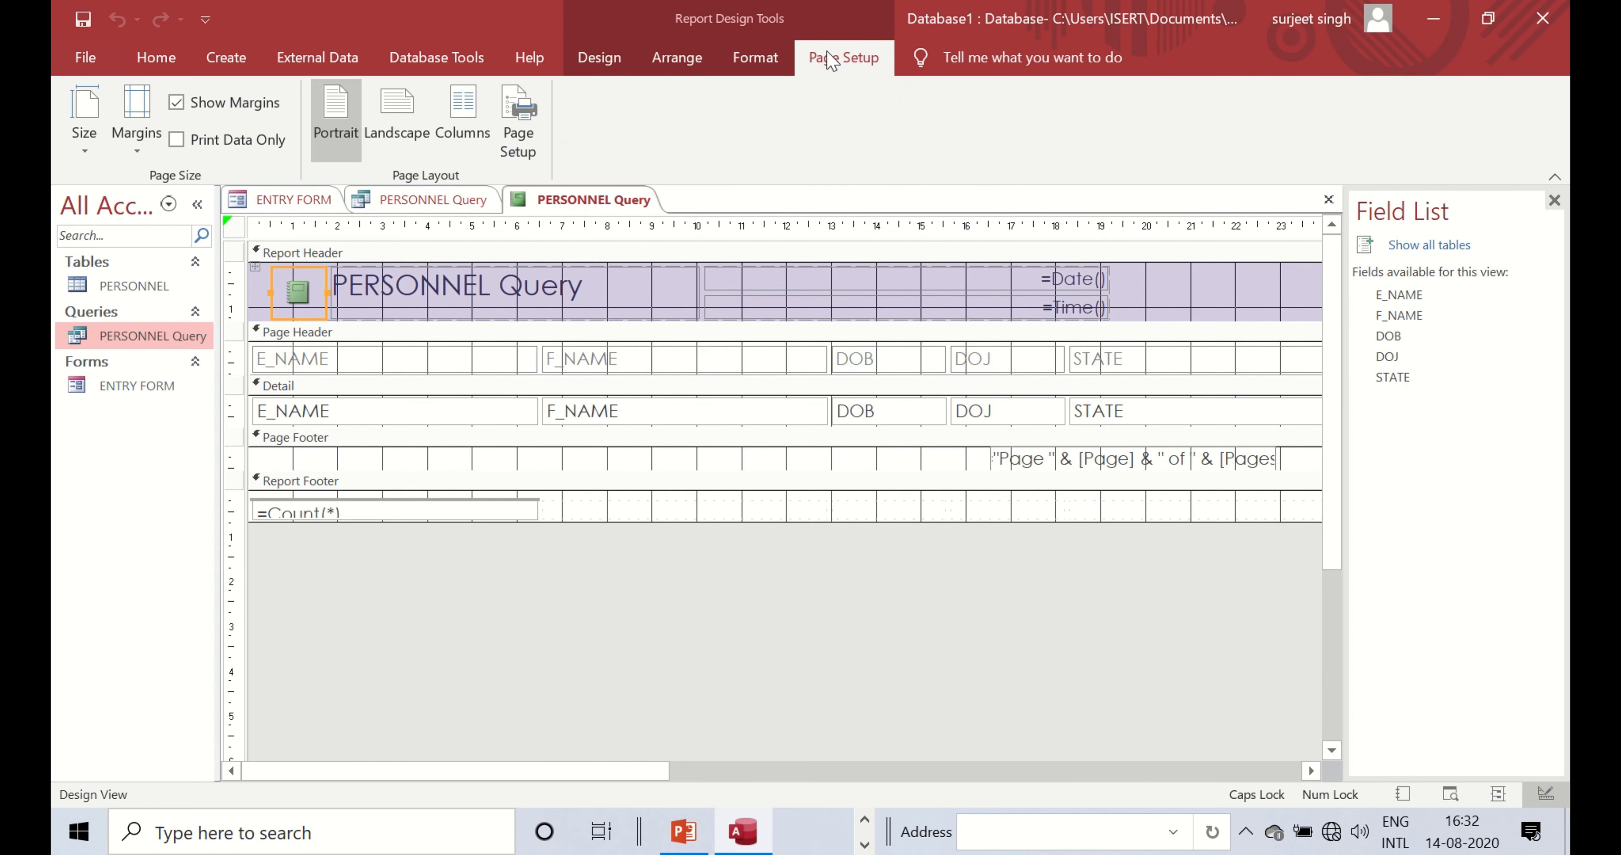
- Inspect the date control, Report Header and Page Footer sections of the report
right_click(711, 280)
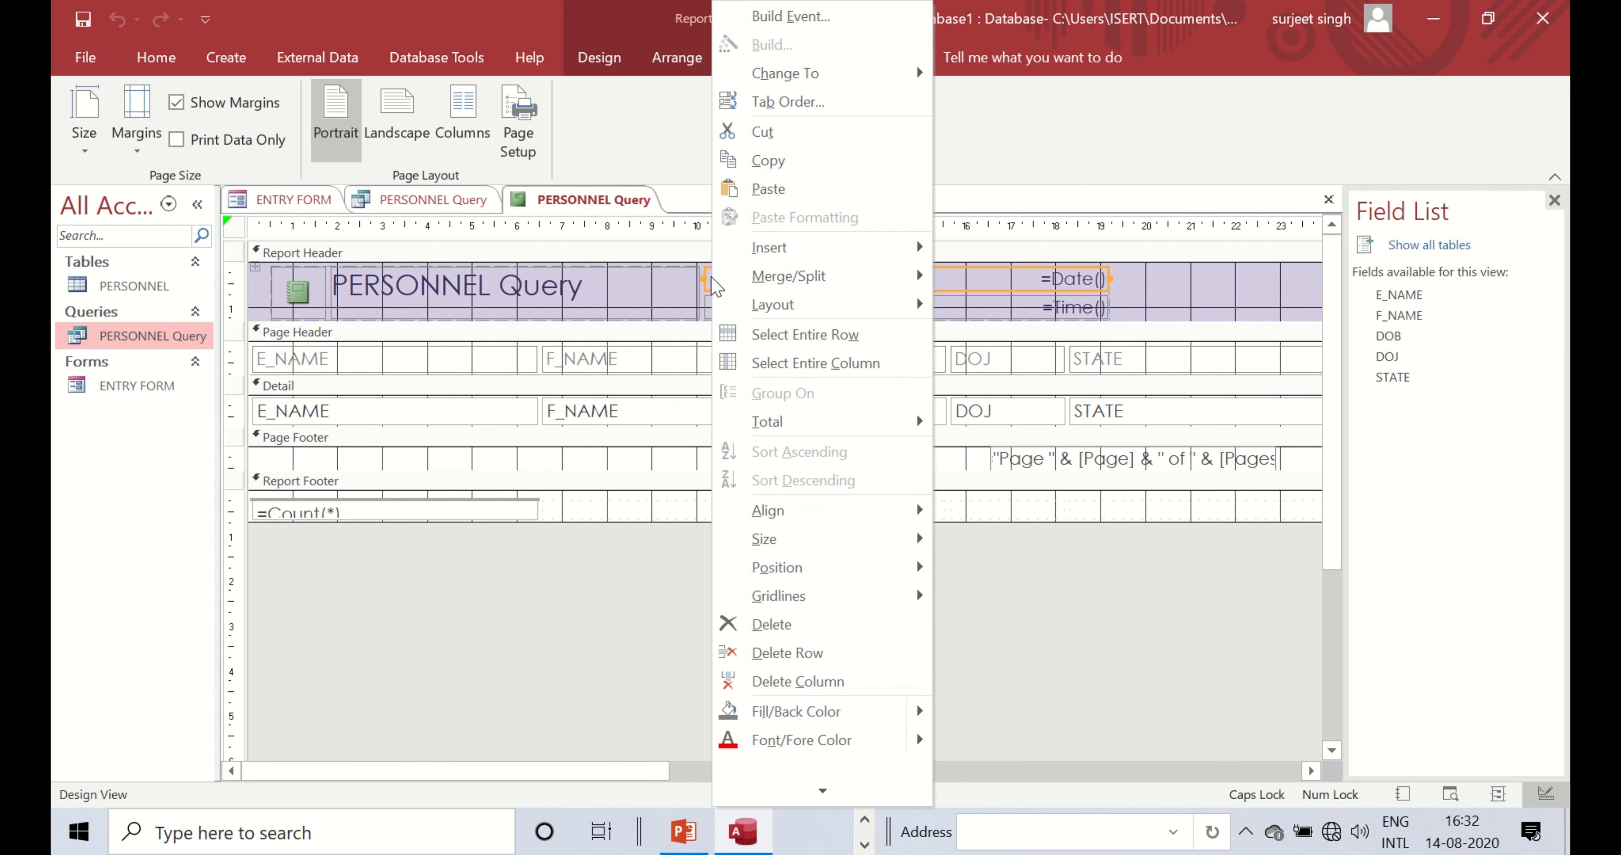
left_click(1199, 296)
right_click(1195, 293)
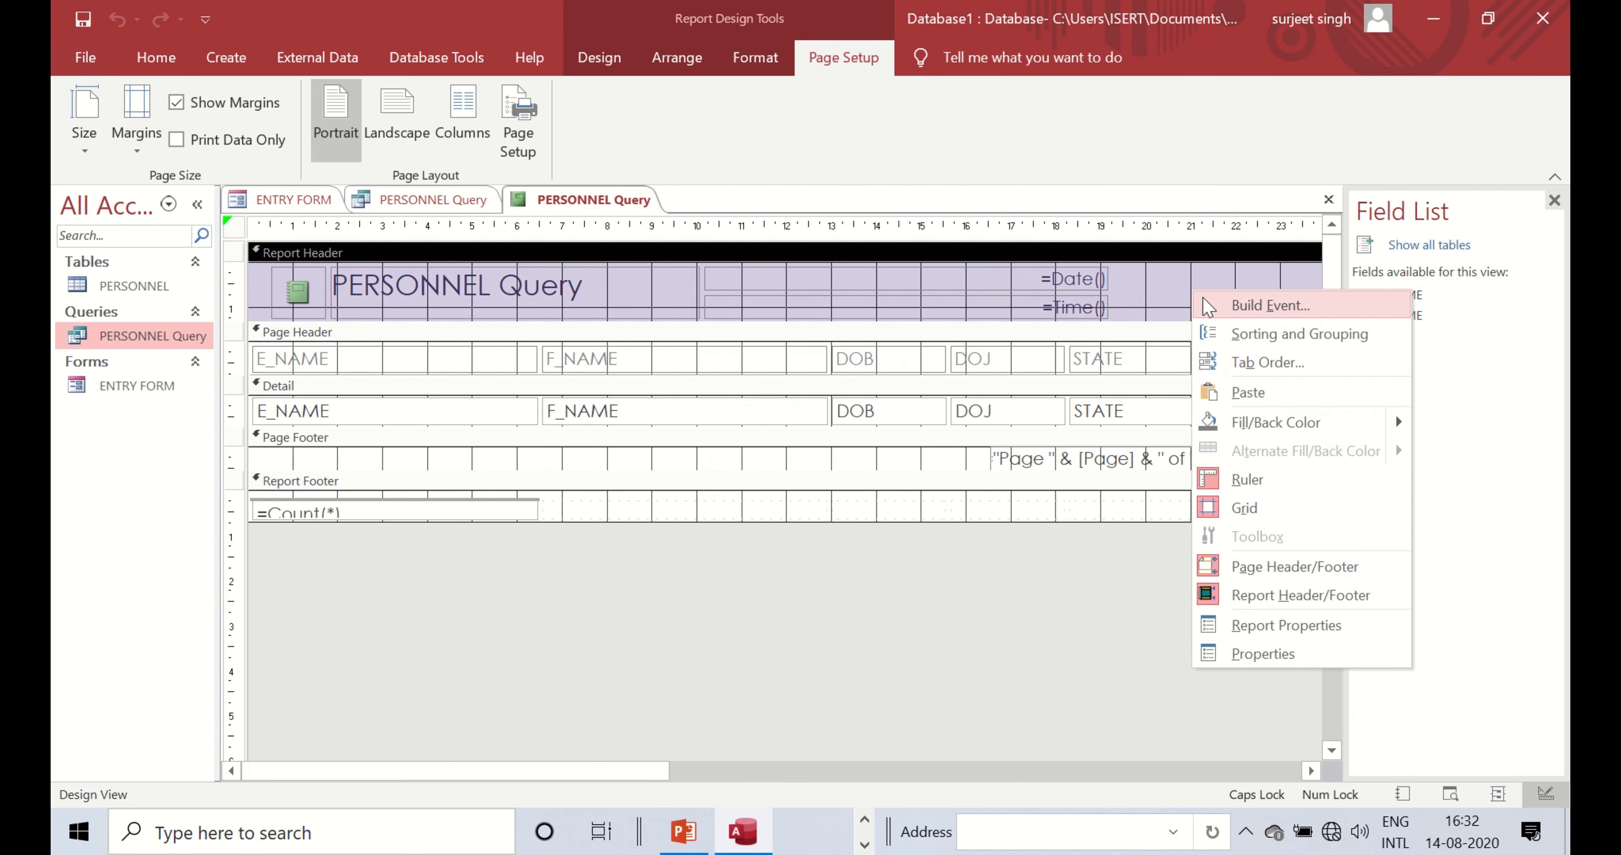
left_click(567, 458)
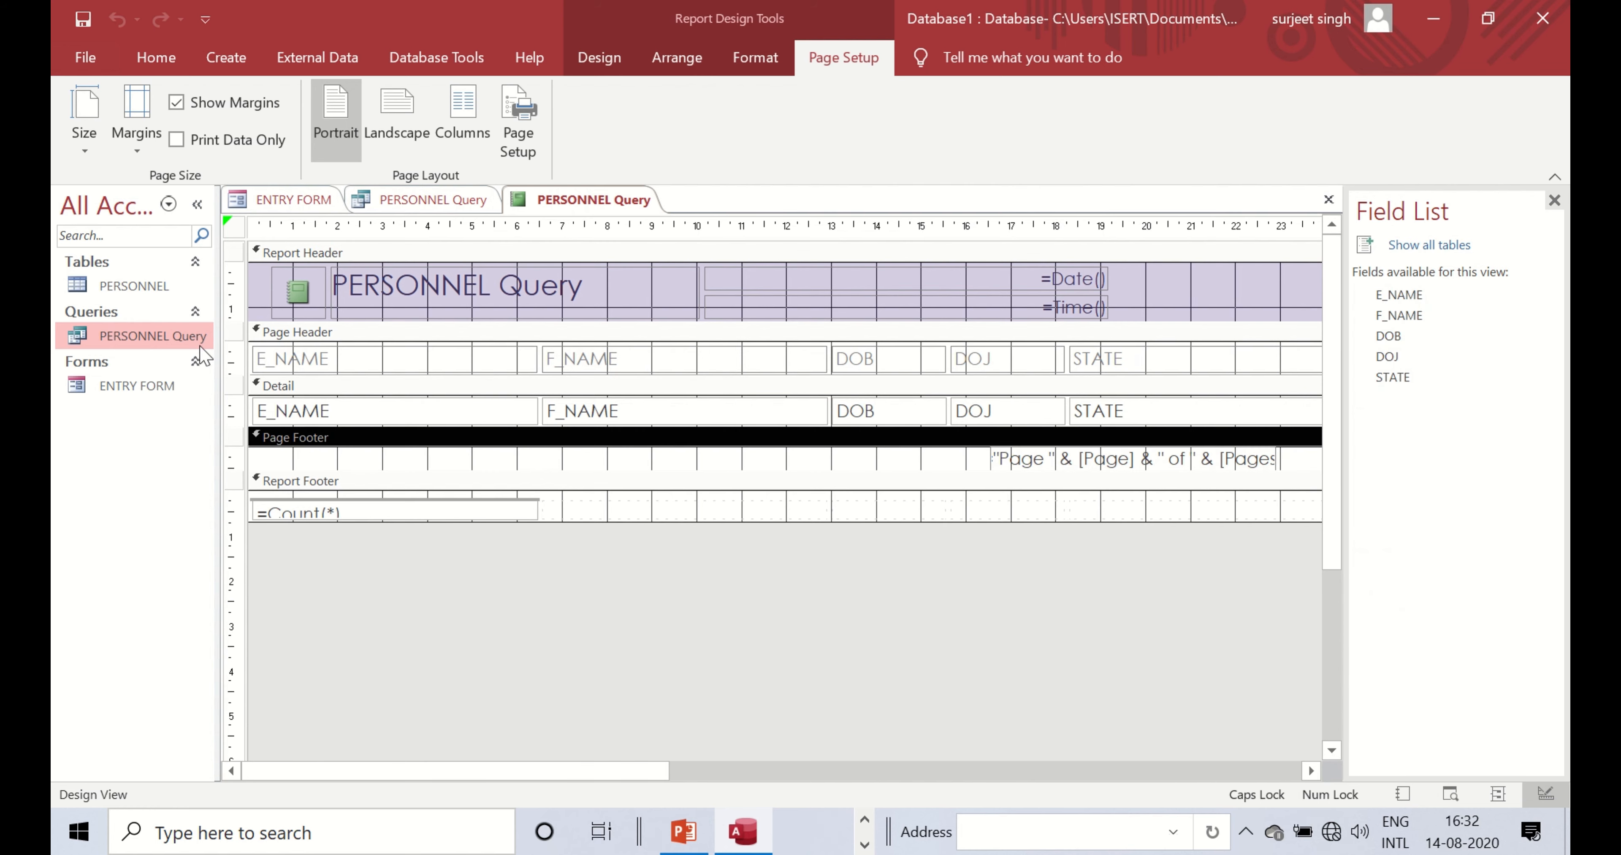
left_click(116, 381)
left_click(129, 288)
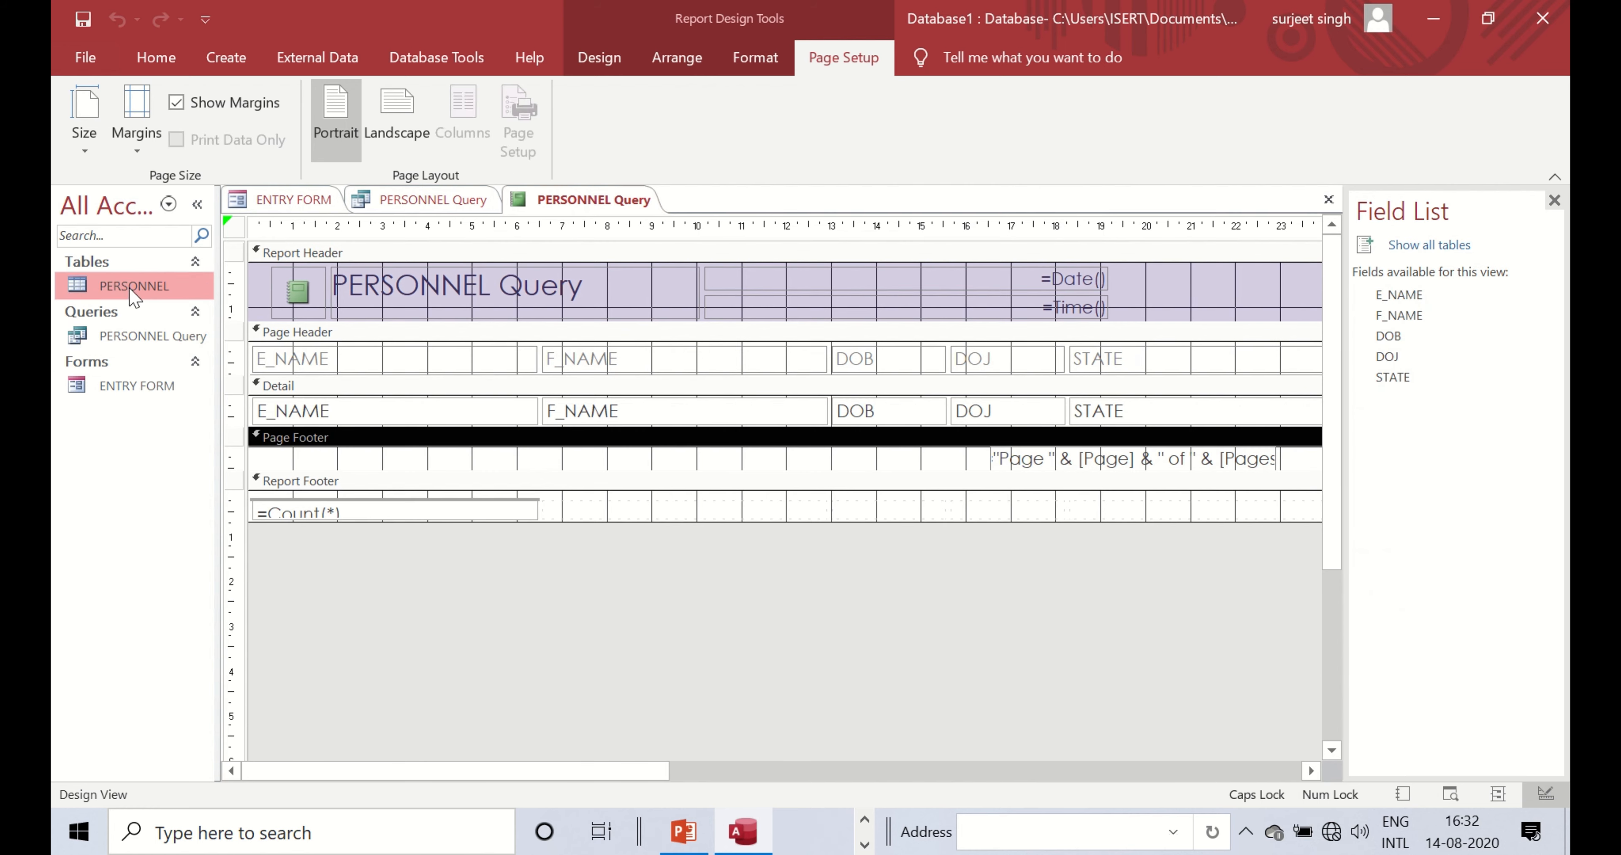
- Save the report as PERSONNEL Query and close the query datasheet
right_click(594, 202)
left_click(639, 220)
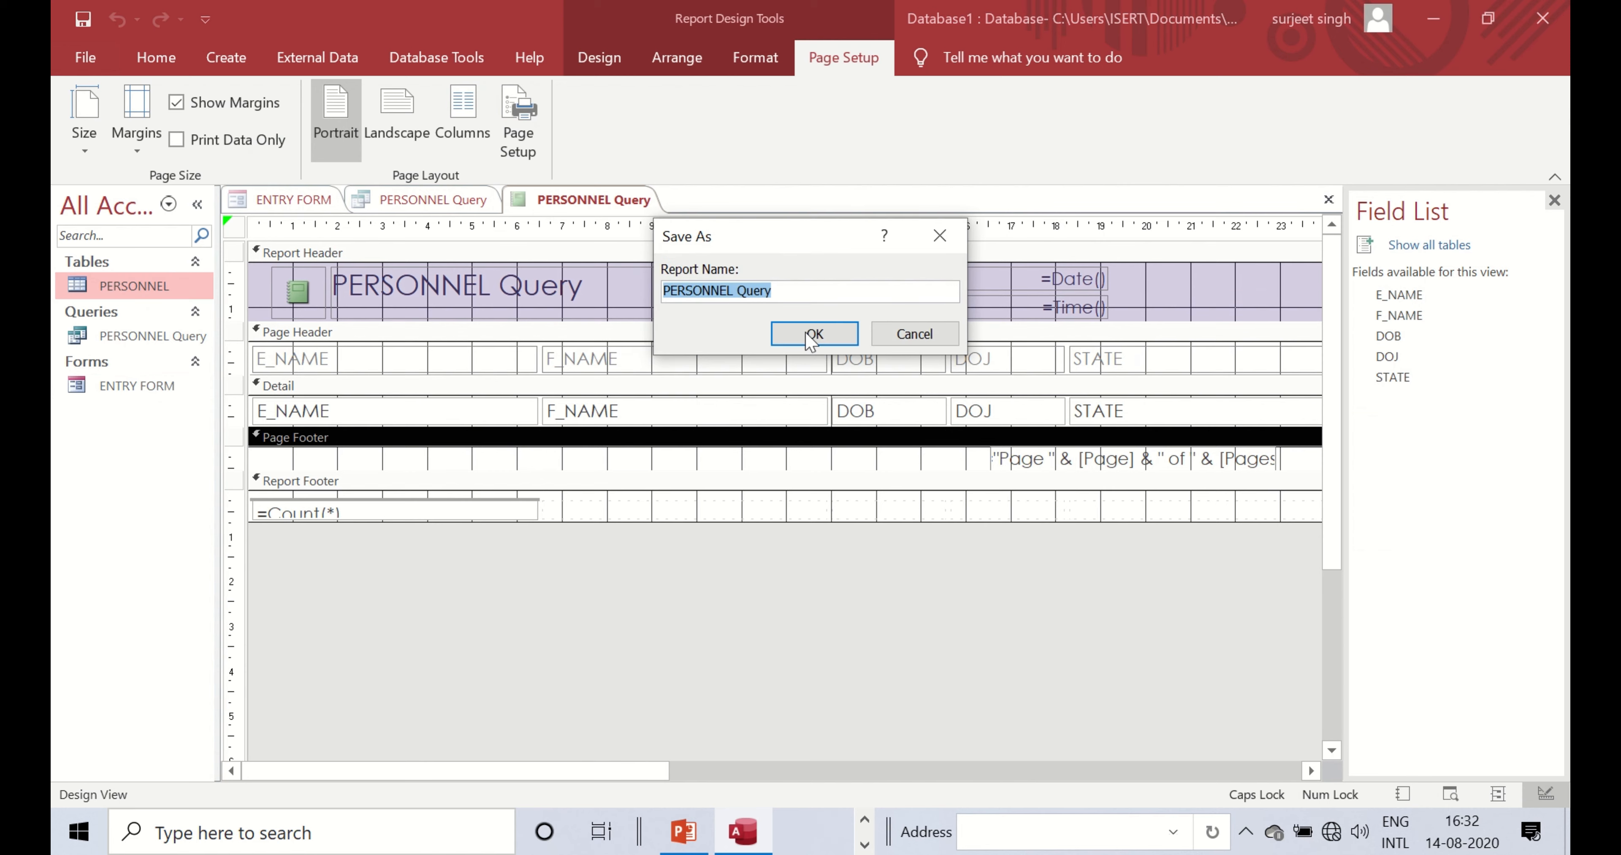
left_click(810, 346)
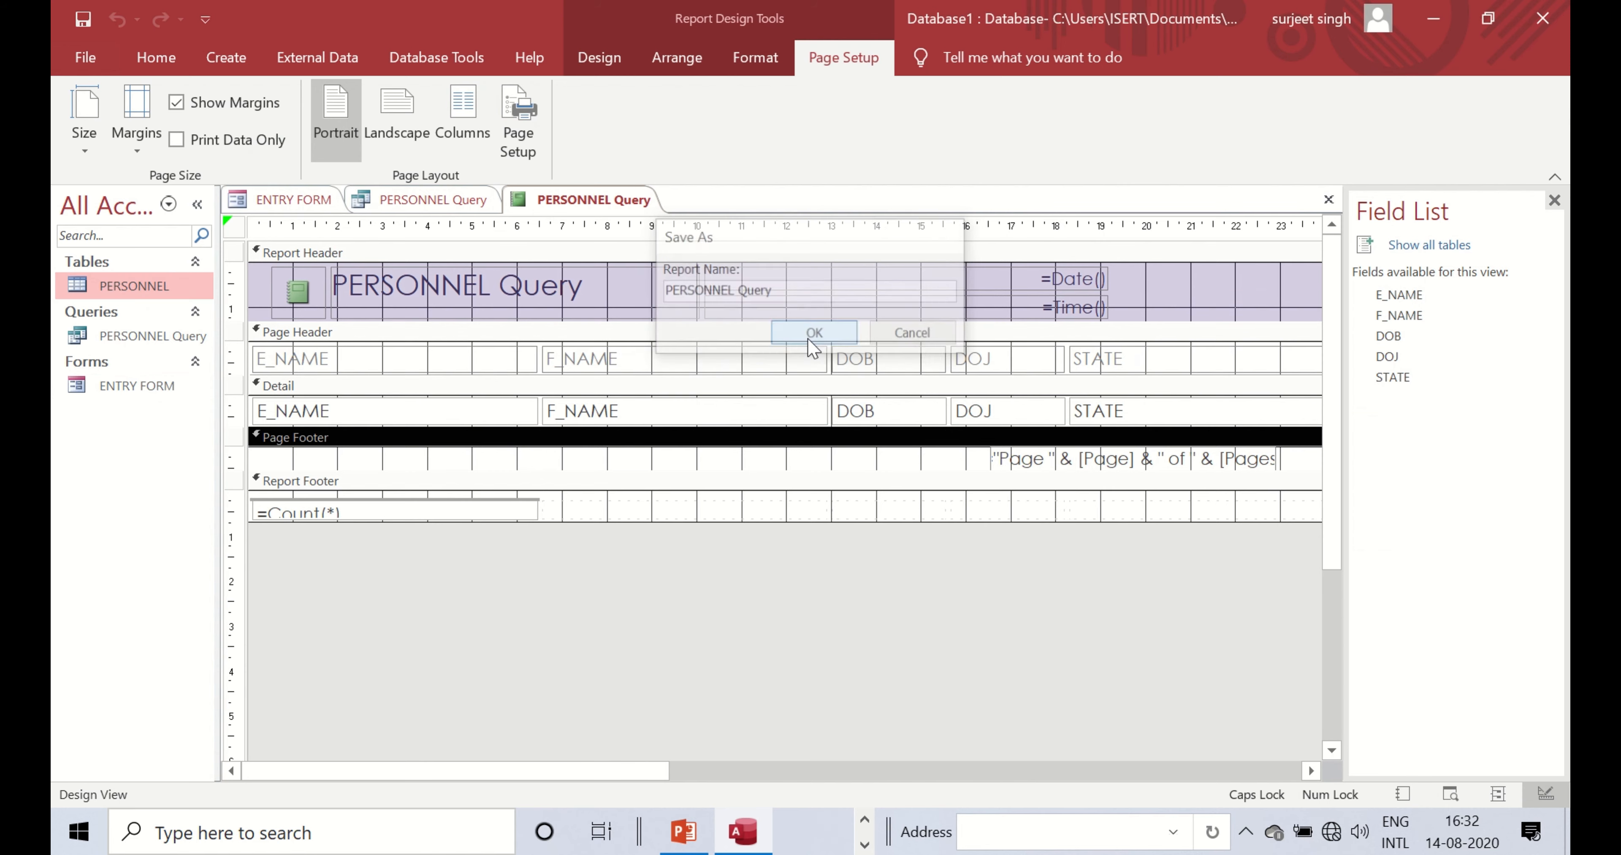
right_click(449, 213)
left_click(479, 249)
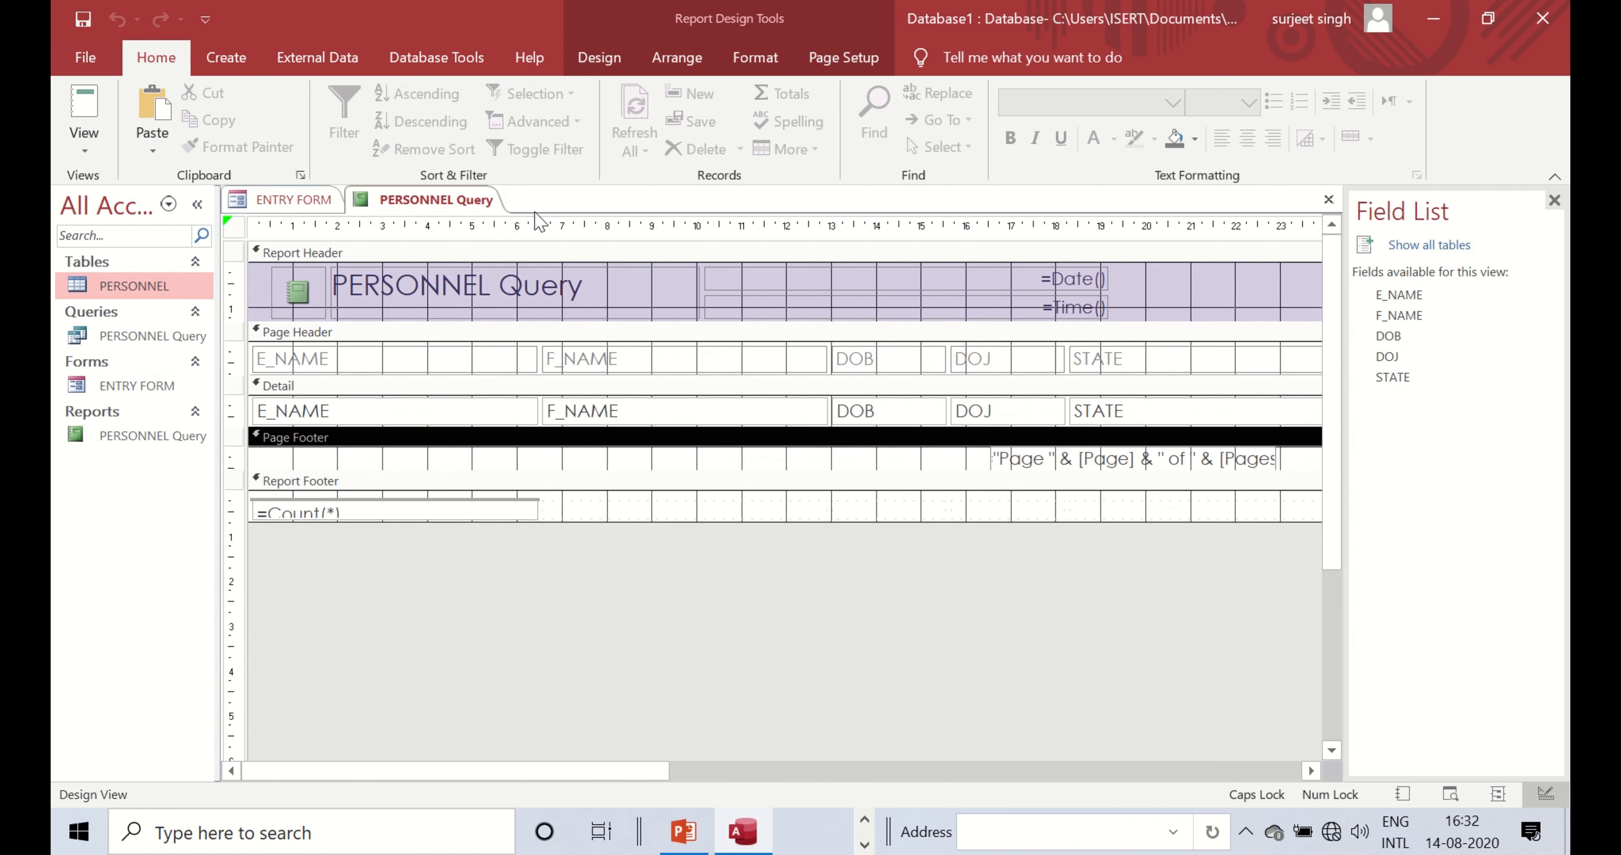
right_click(467, 210)
- Close the PERSONNEL Query report, returning to ENTRY FORM on record 3 of 3
left_click(491, 246)
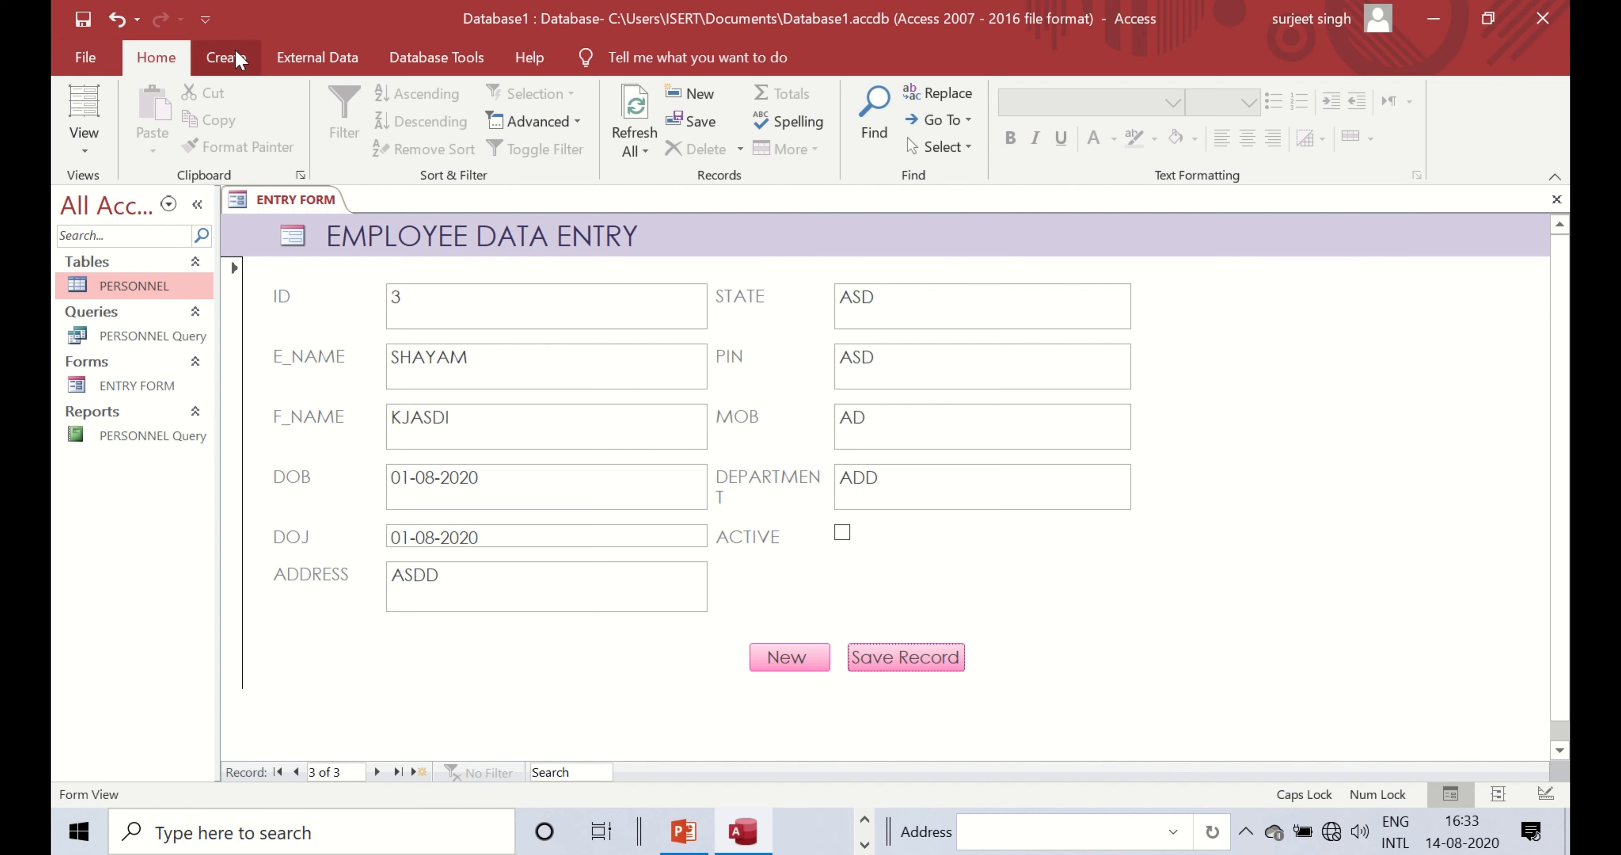
- Show the Create tab and highlight its Macros & Code group
left_click(226, 57)
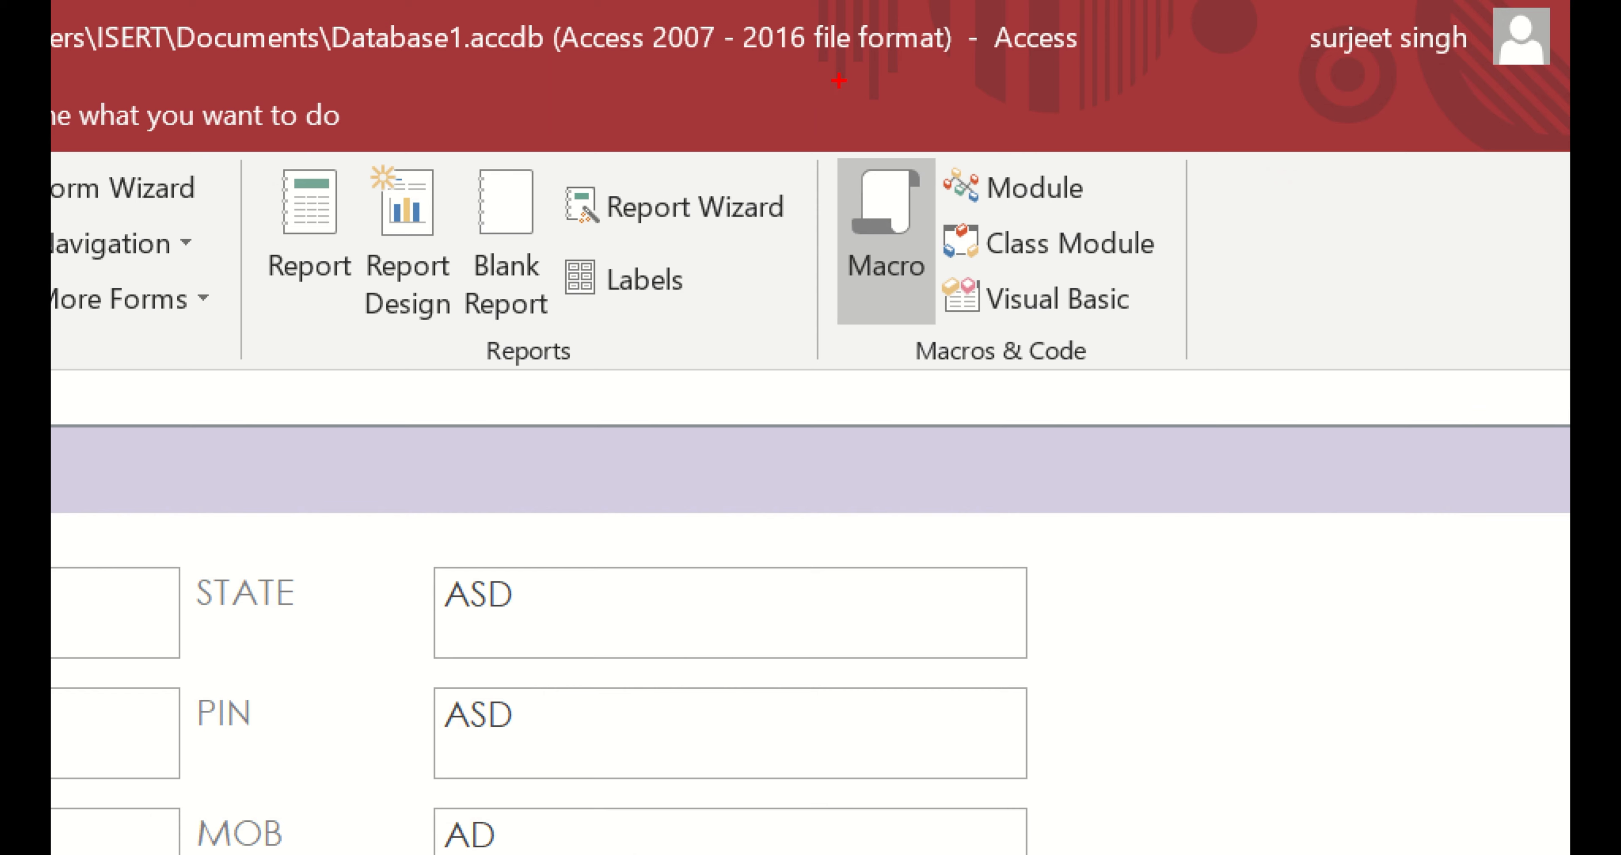
mouse_move(838, 81)
left_mouse_down()
mouse_move(1108, 373)
mouse_move(1200, 384)
left_mouse_up()
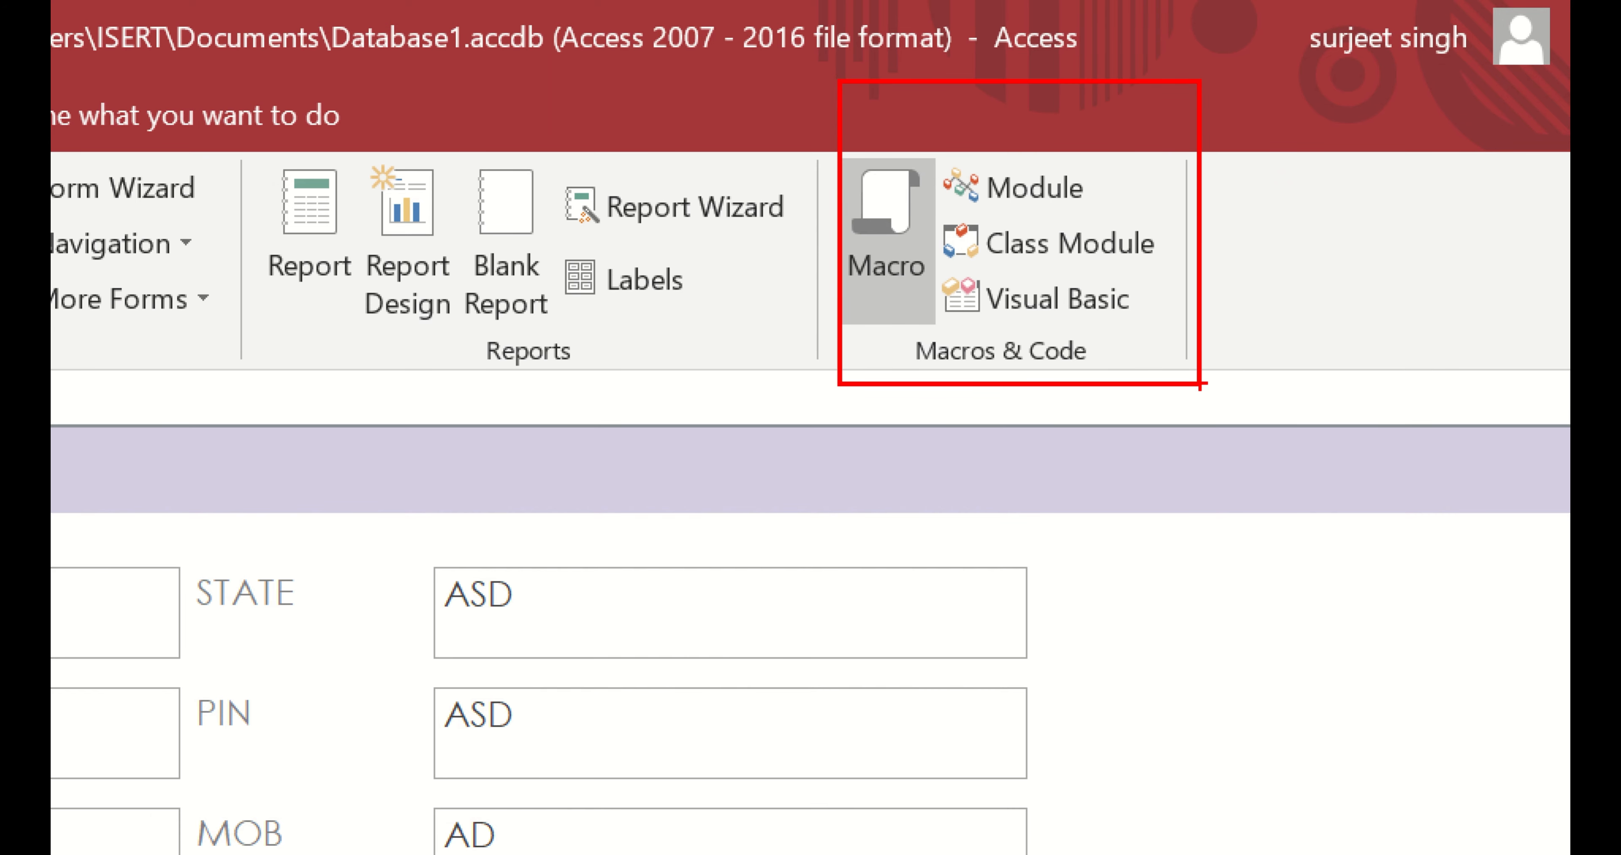
key("Escape")
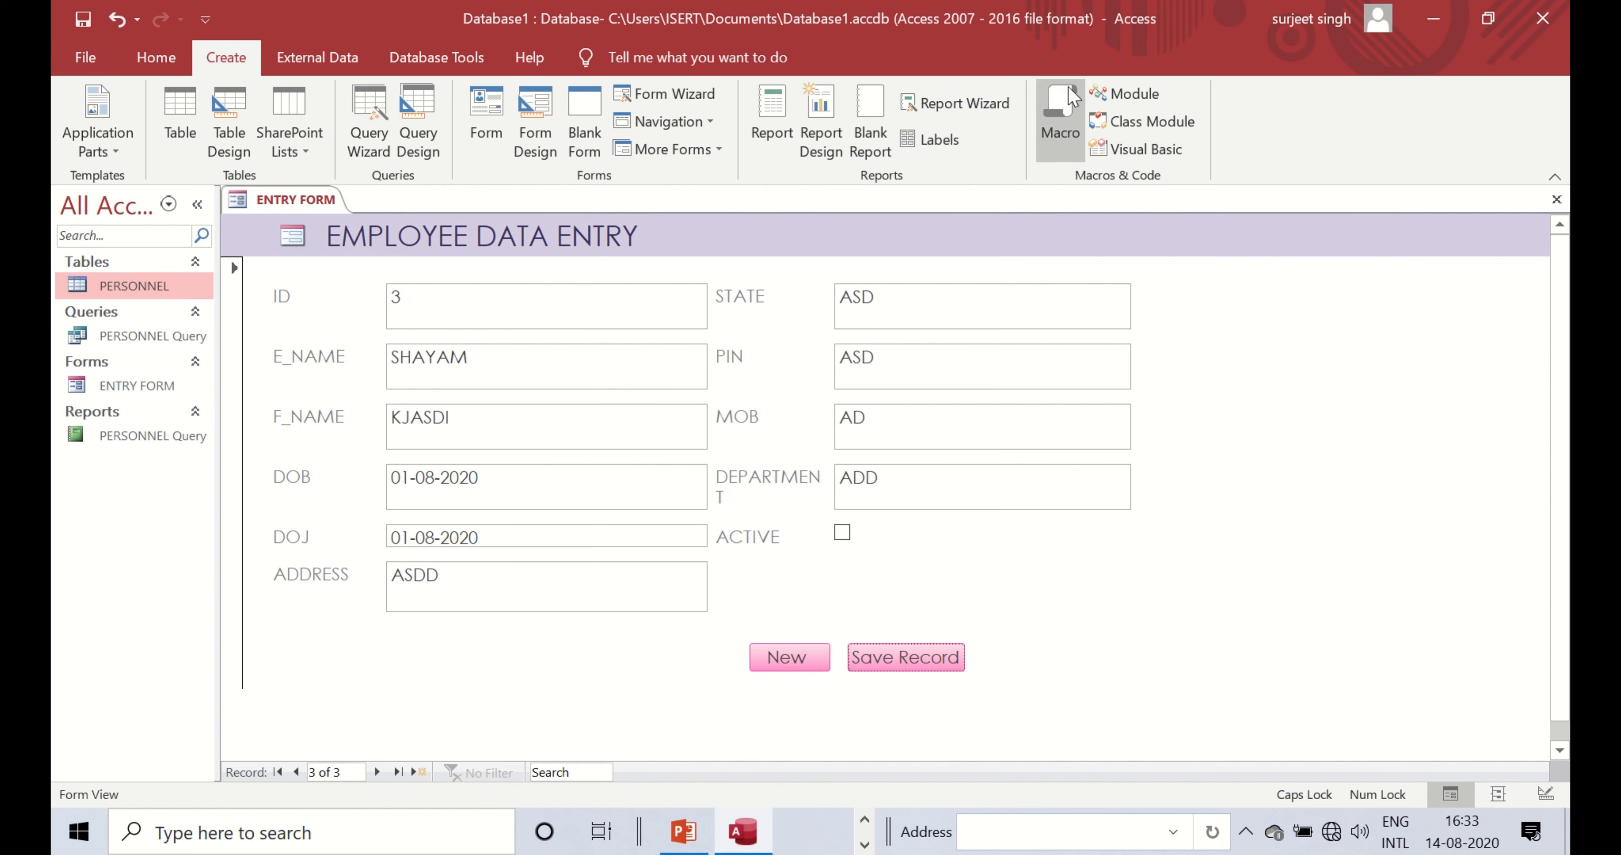
- Start a blank macro and add a MessageBox action from the User Interface Commands group
left_click(1061, 104)
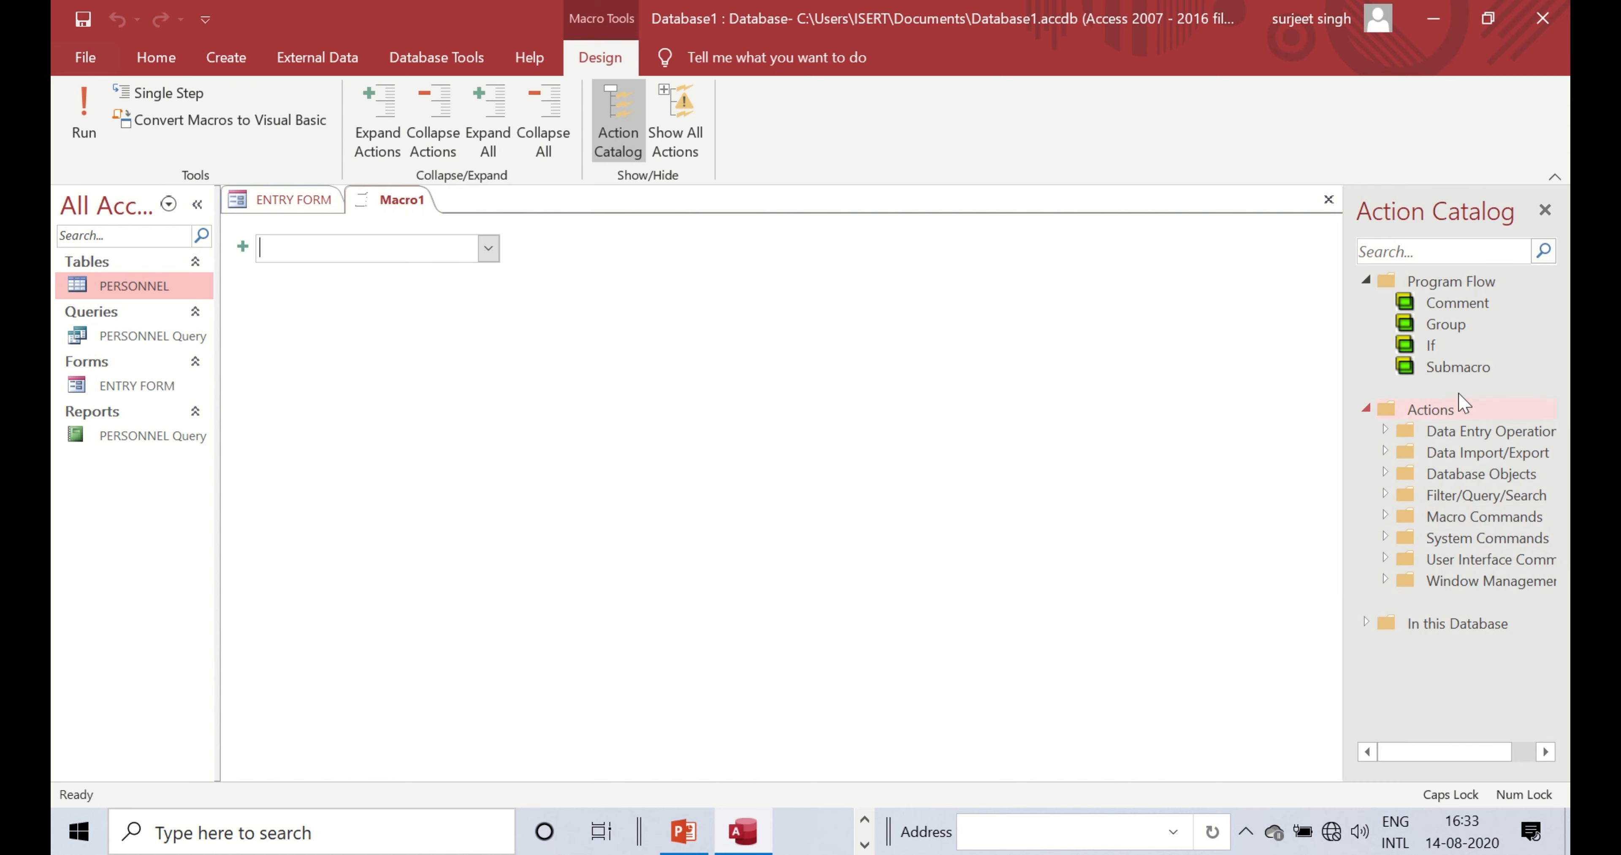
left_click(1386, 517)
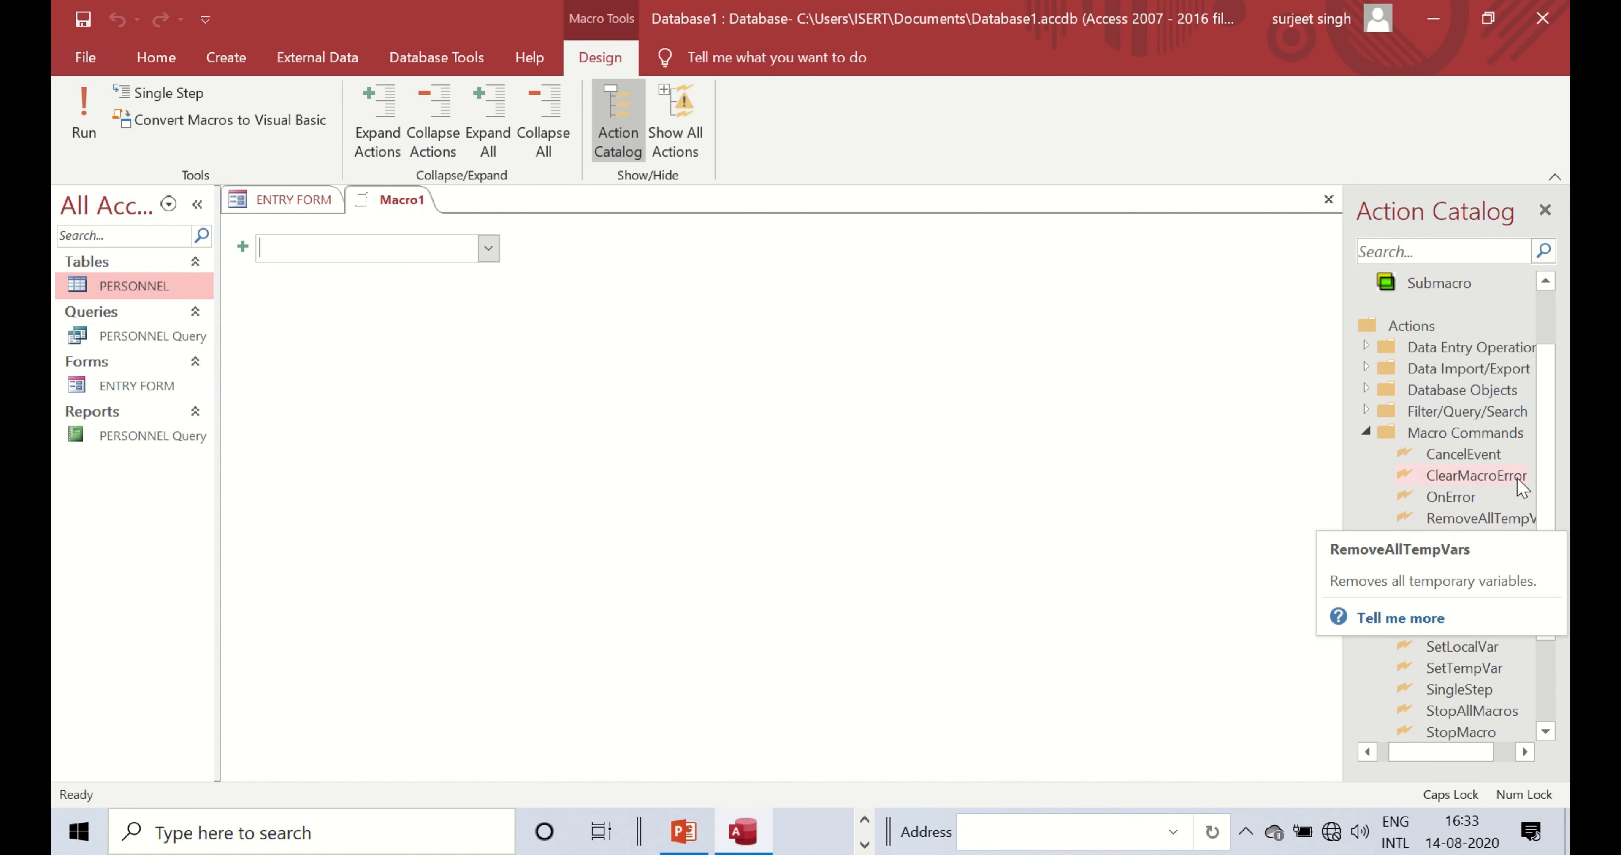
left_click_drag(1541, 448, 1549, 527)
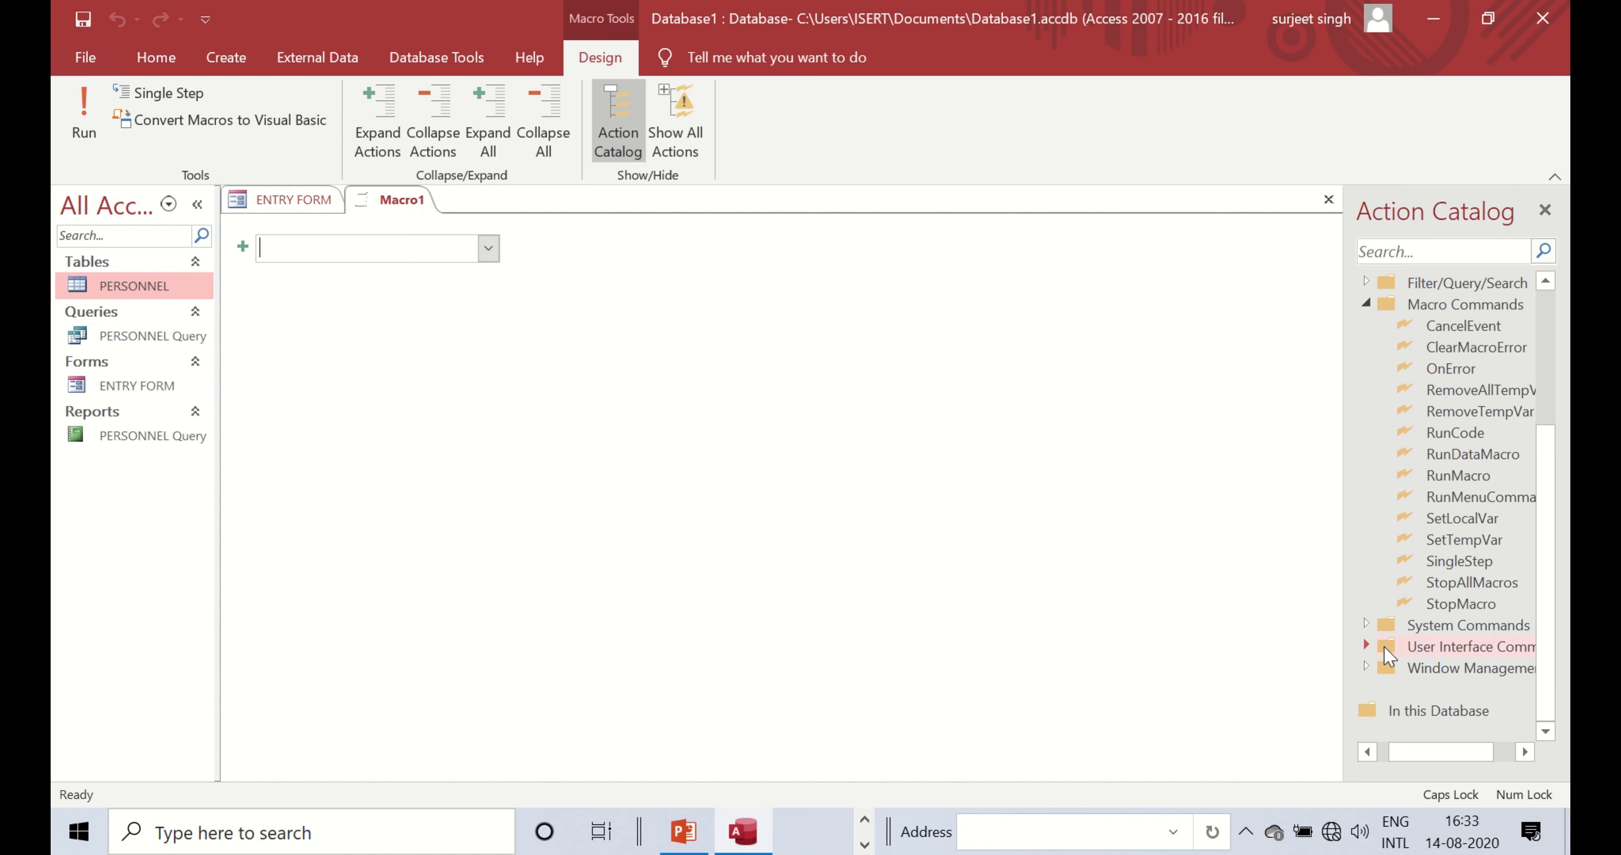
left_click(1368, 647)
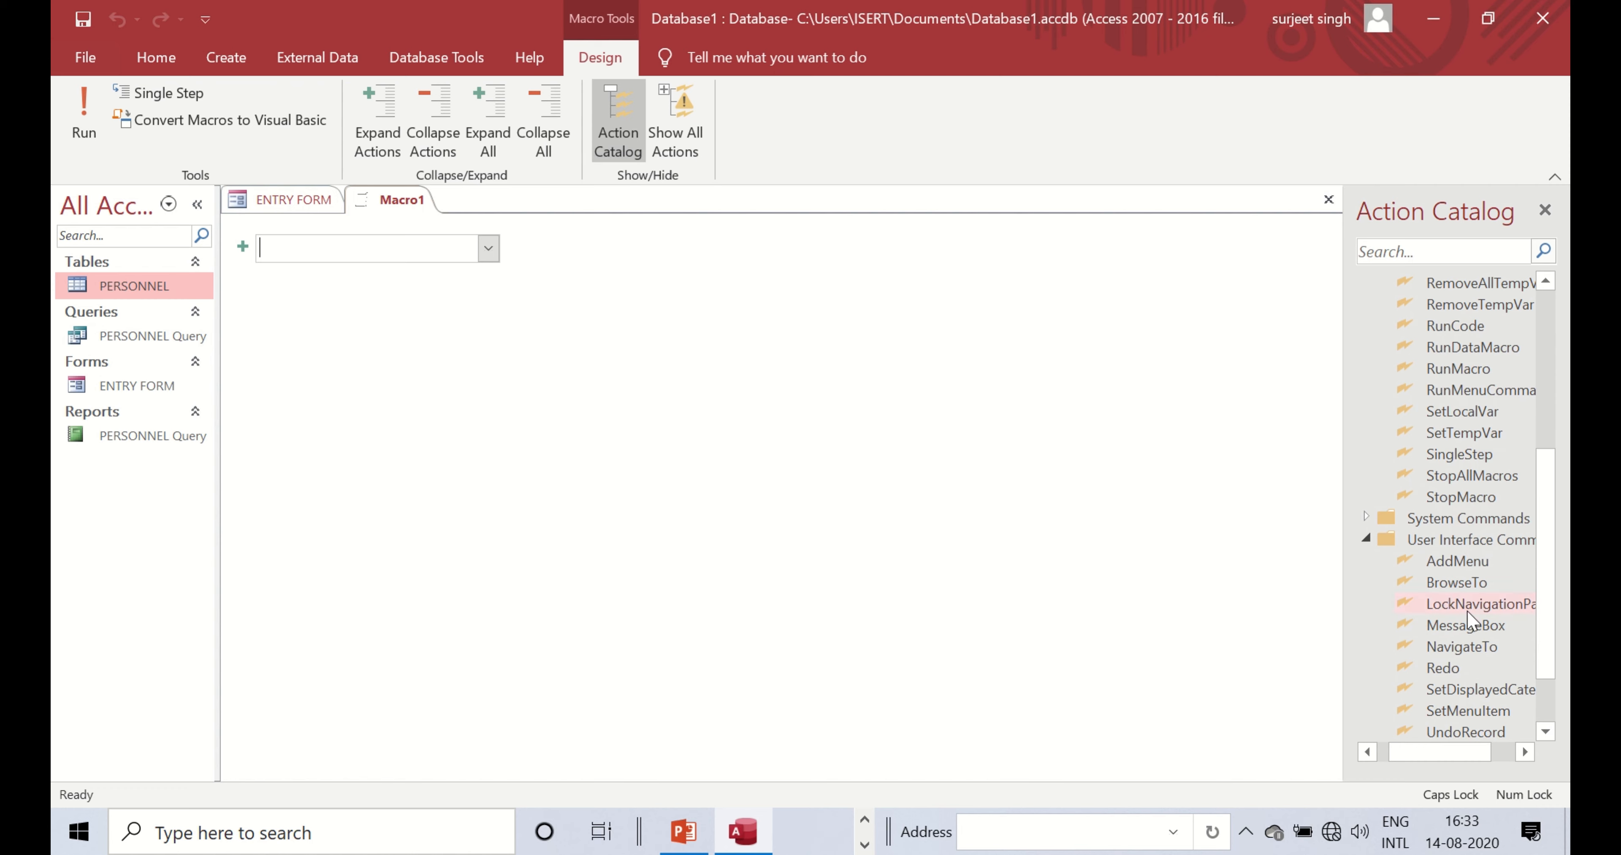
left_click(1489, 628)
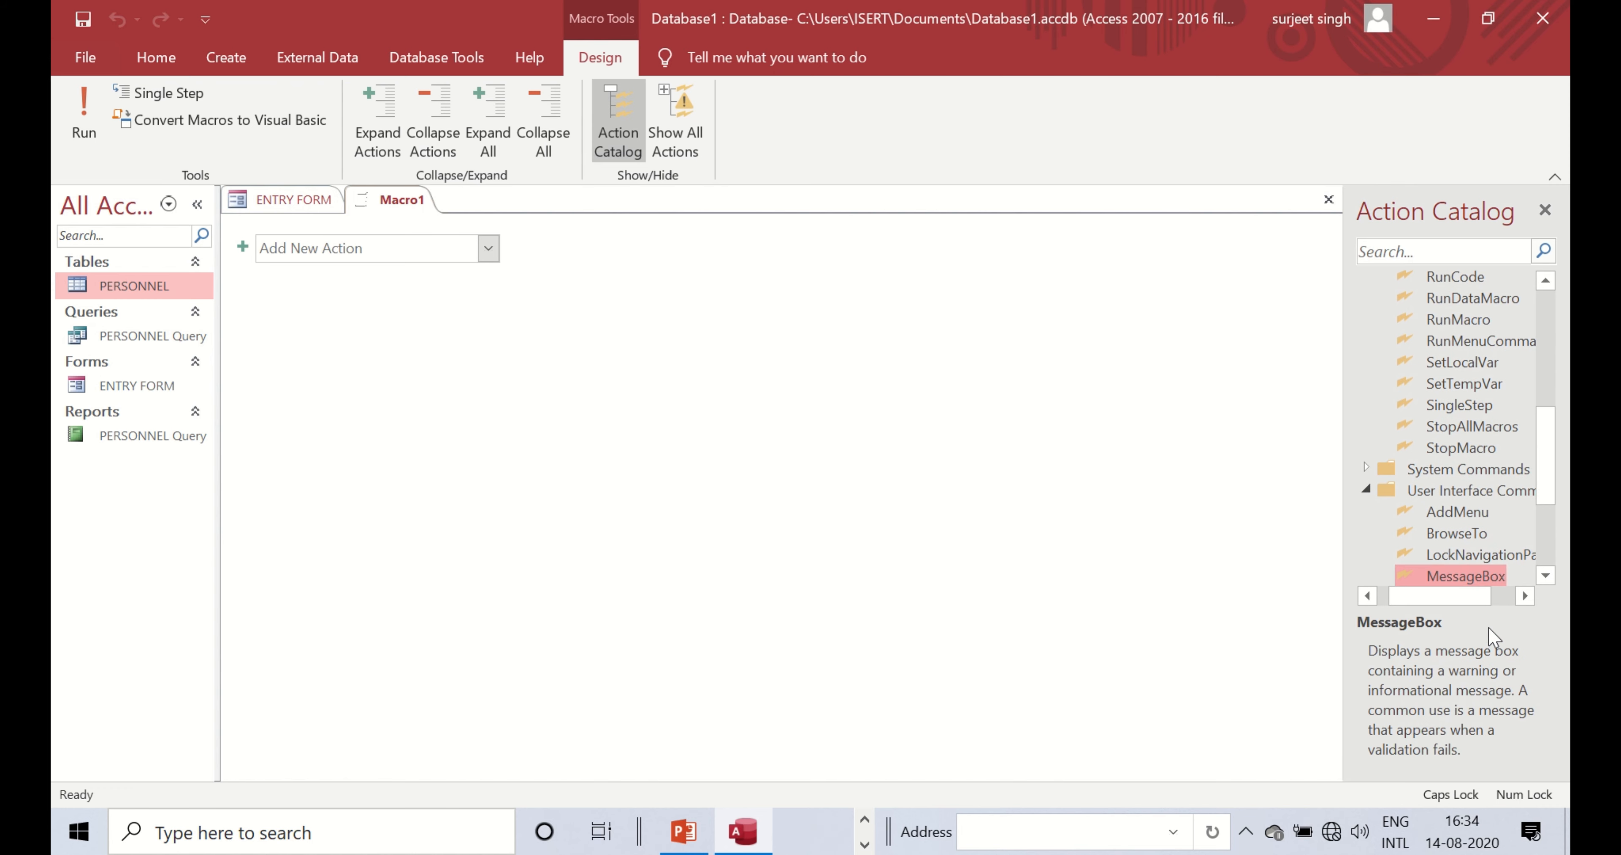
left_click_drag(1498, 582, 360, 257)
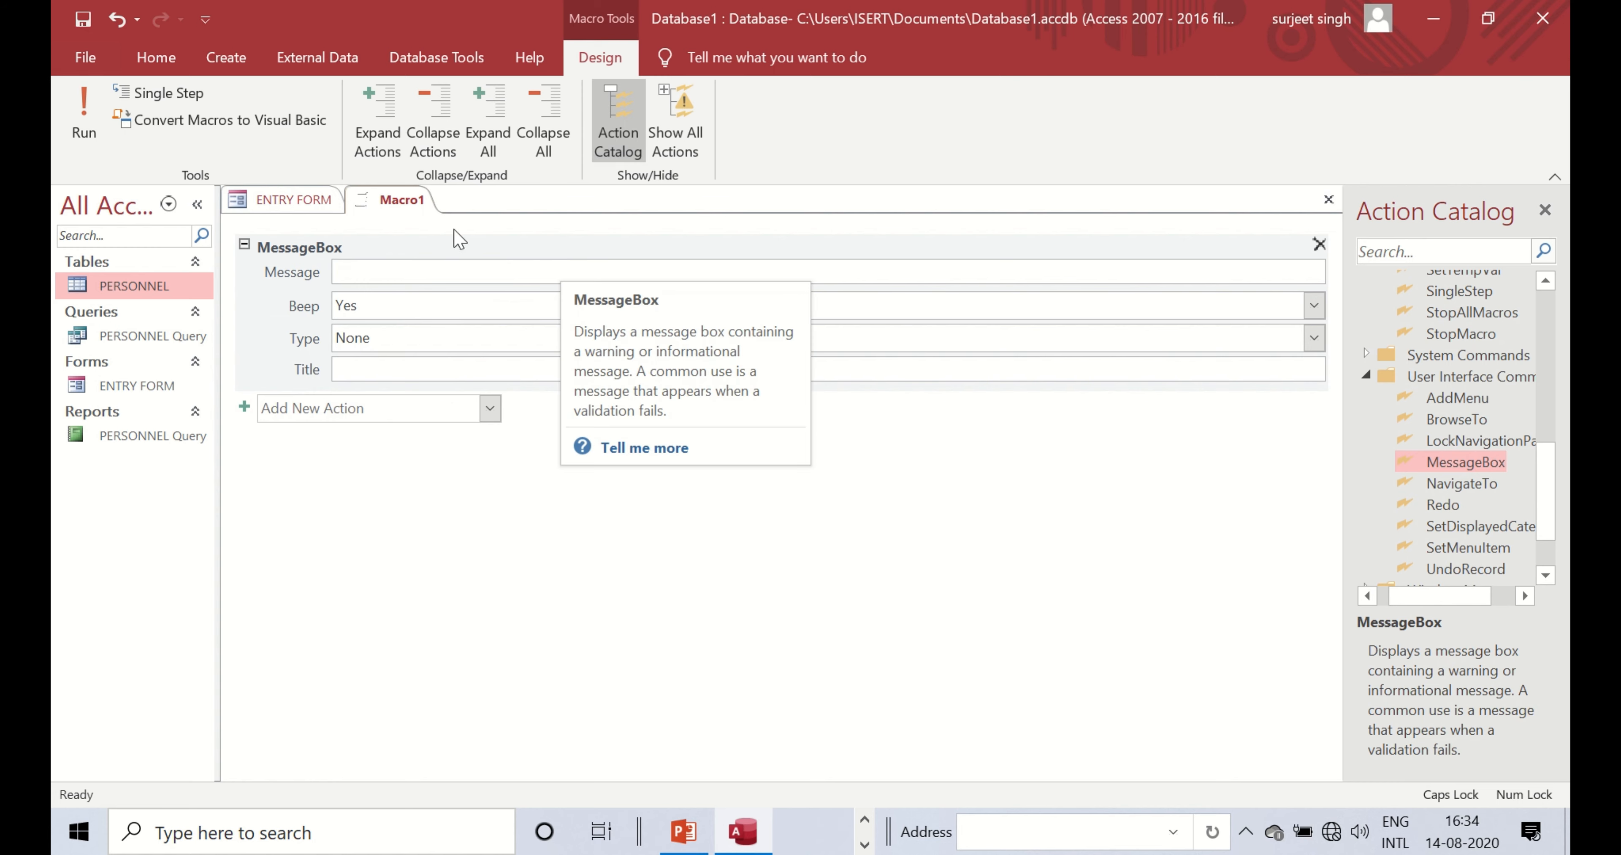
- Close Macro1 without saving it
right_click(398, 205)
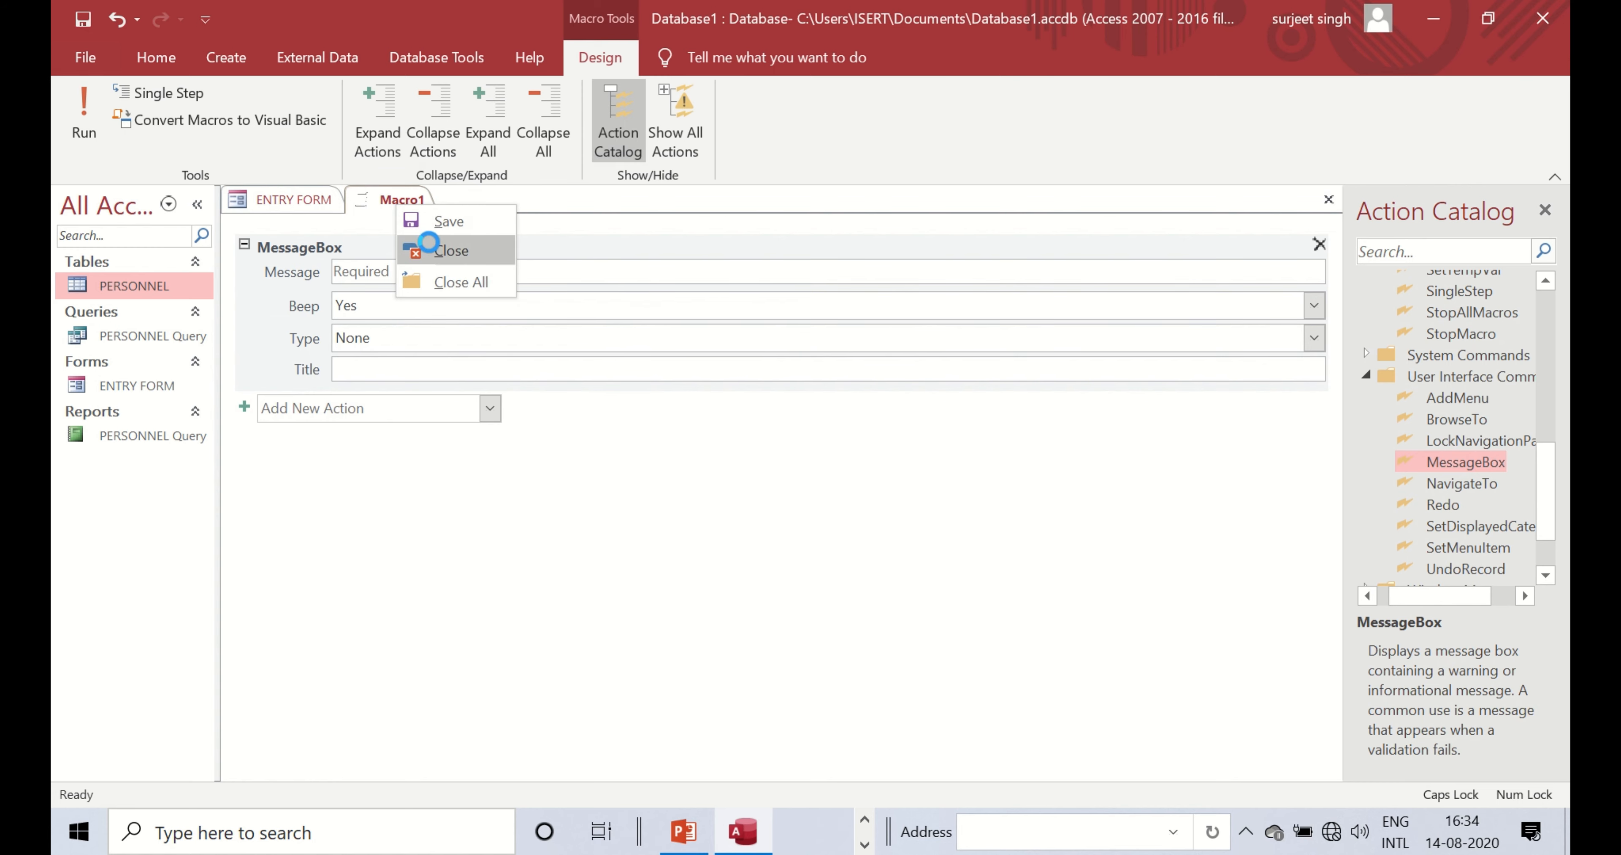
left_click(444, 250)
left_click(817, 485)
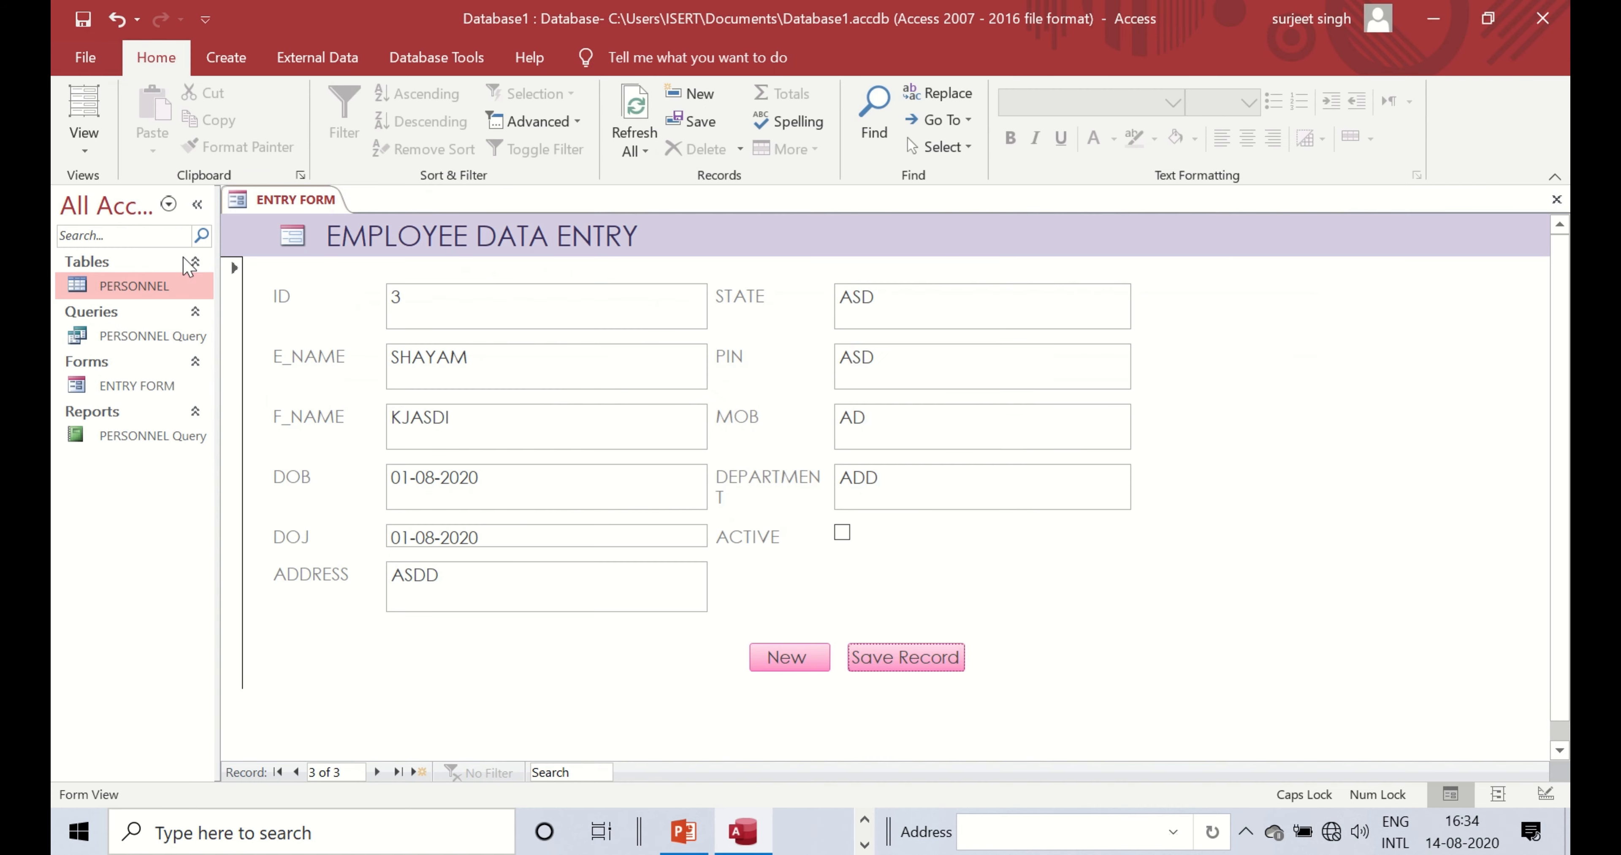
- Switch ENTRY FORM to Design View, then close the design
right_click(913, 662)
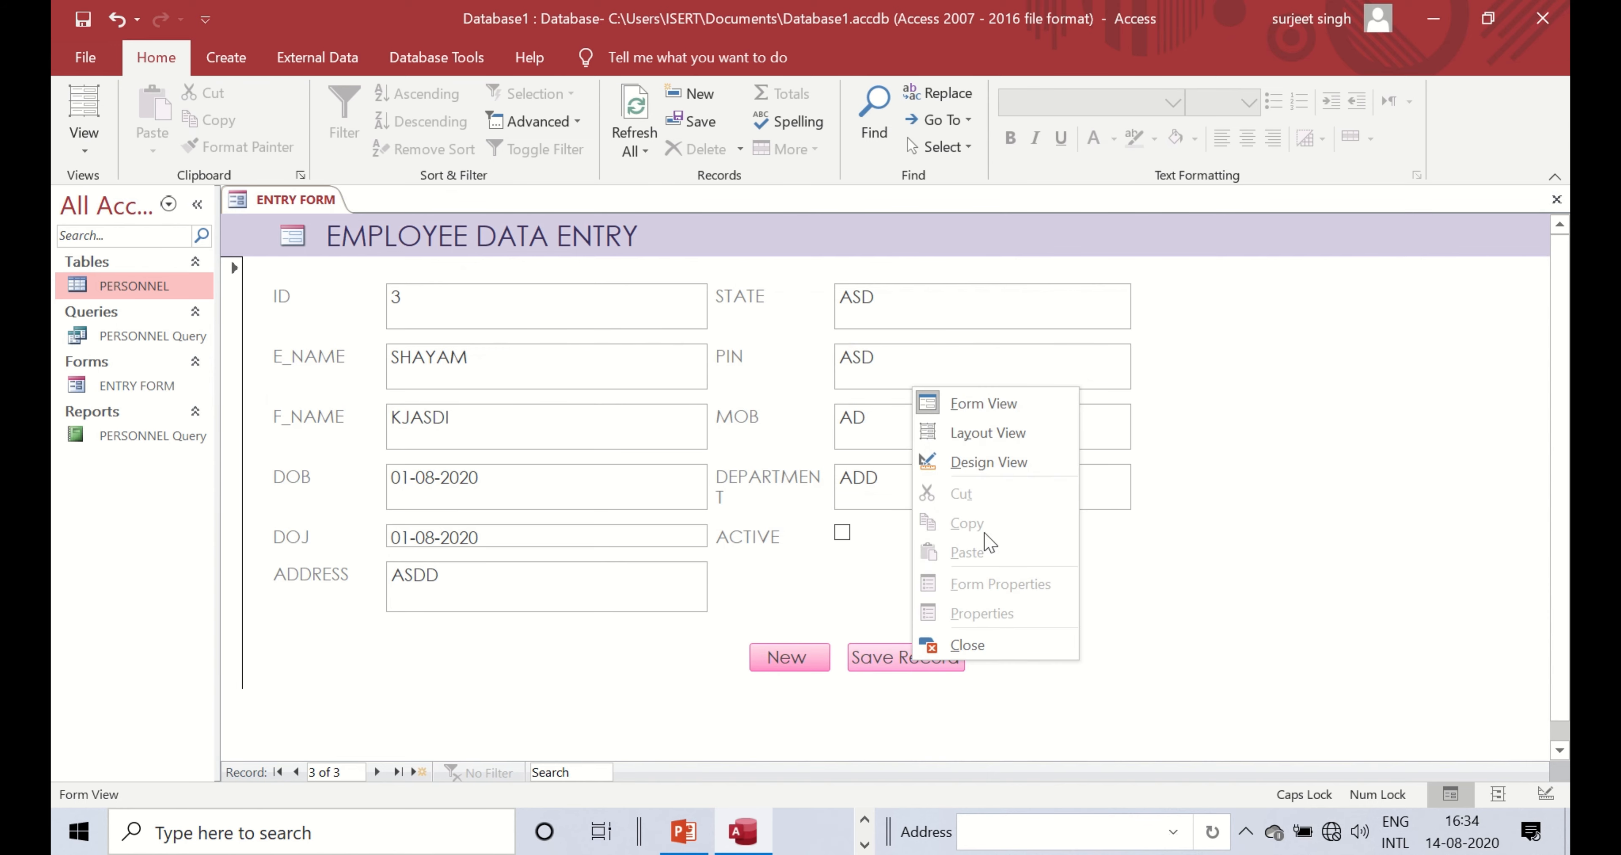
left_click(985, 462)
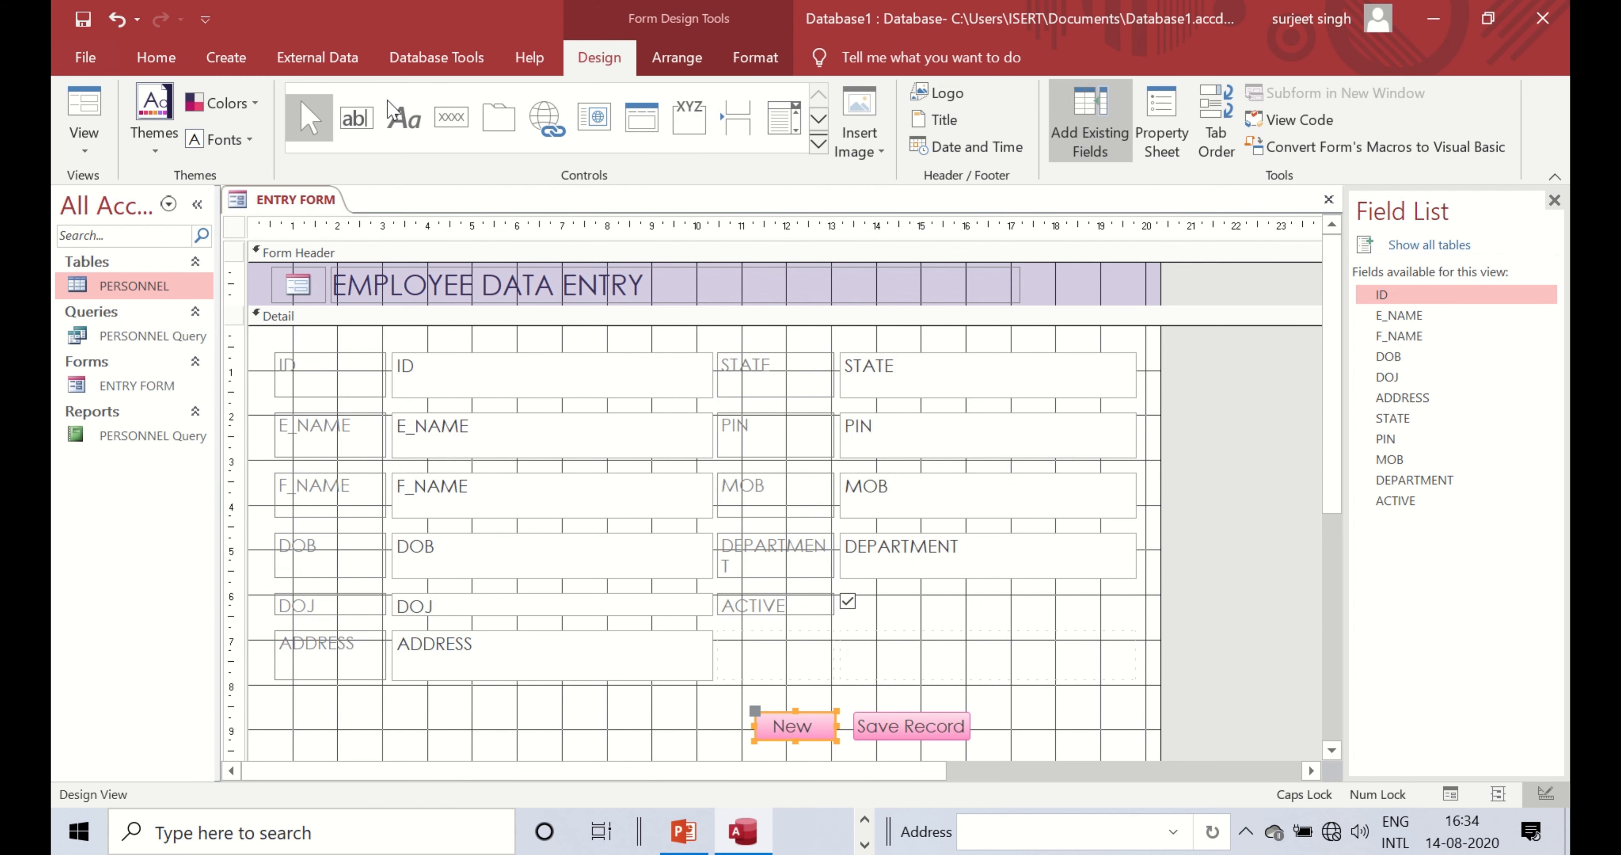
left_click(226, 58)
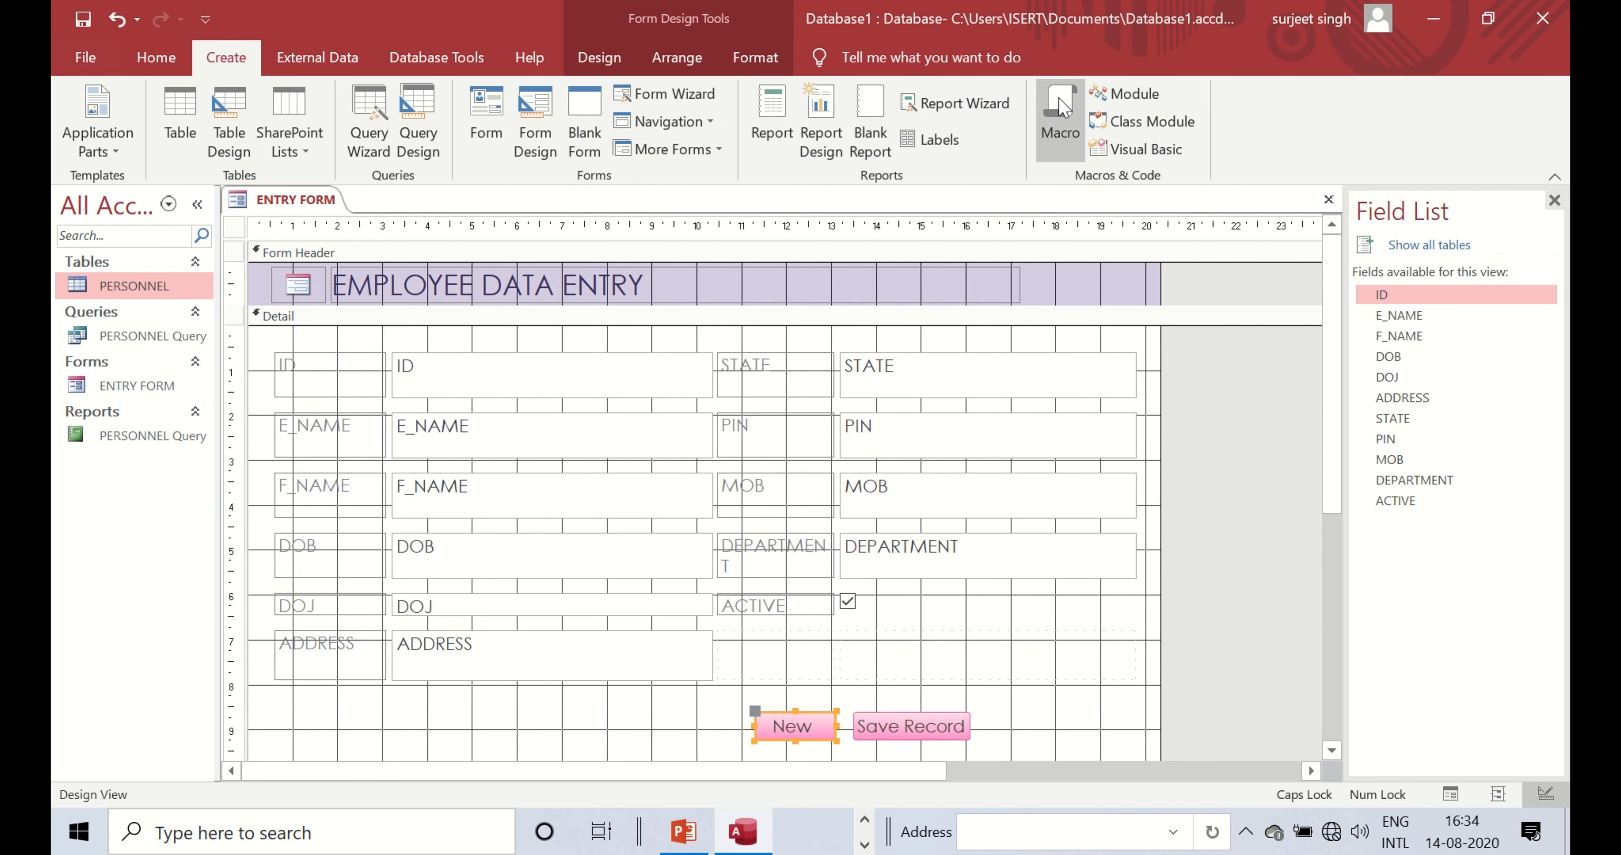
right_click(301, 200)
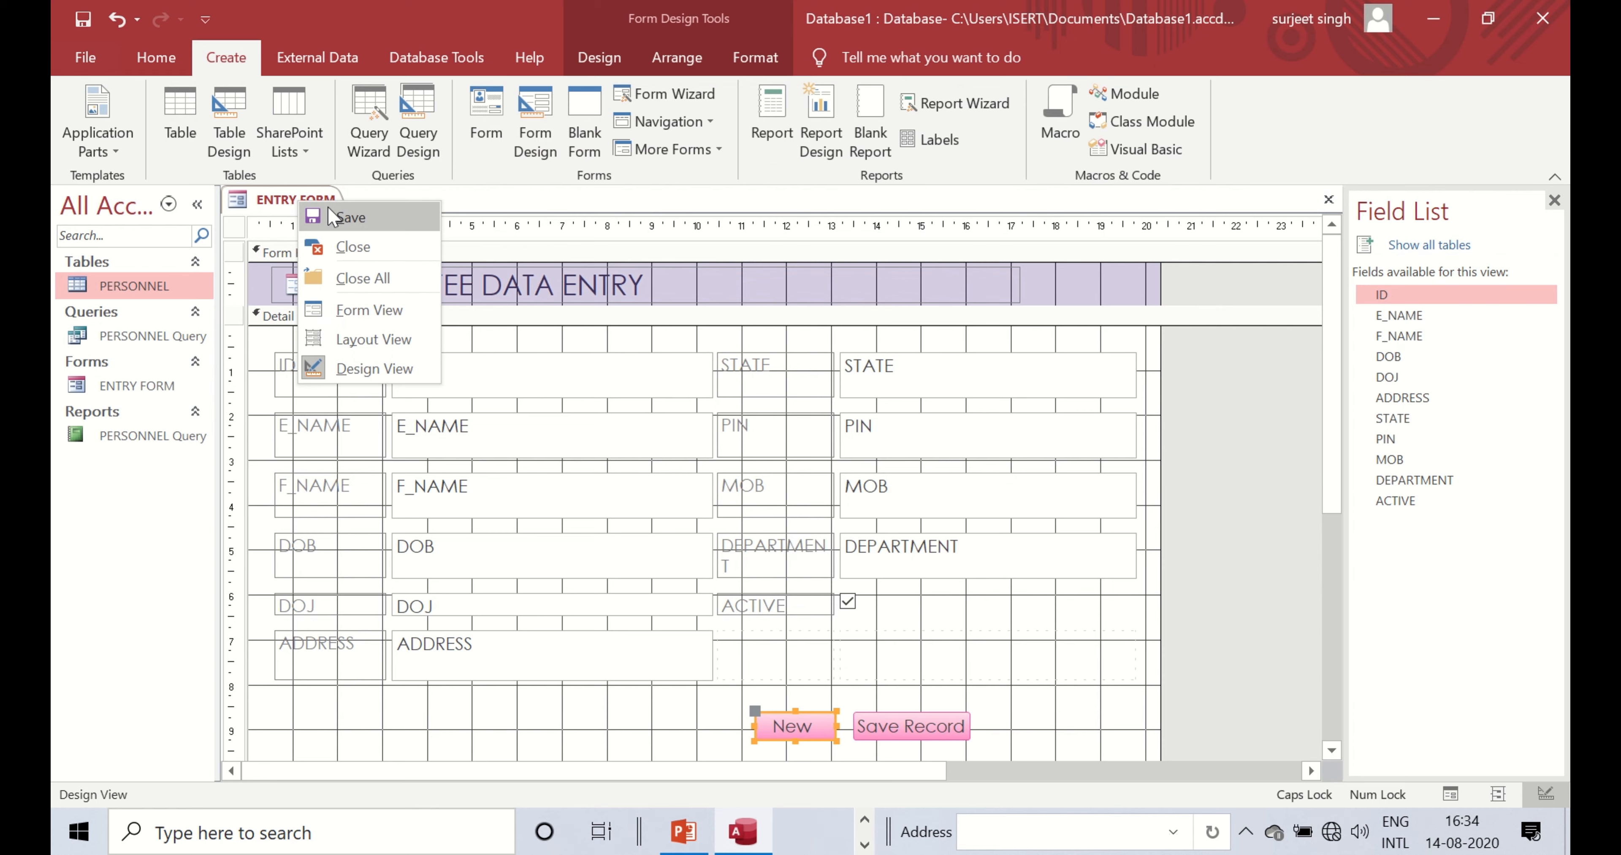
left_click(354, 248)
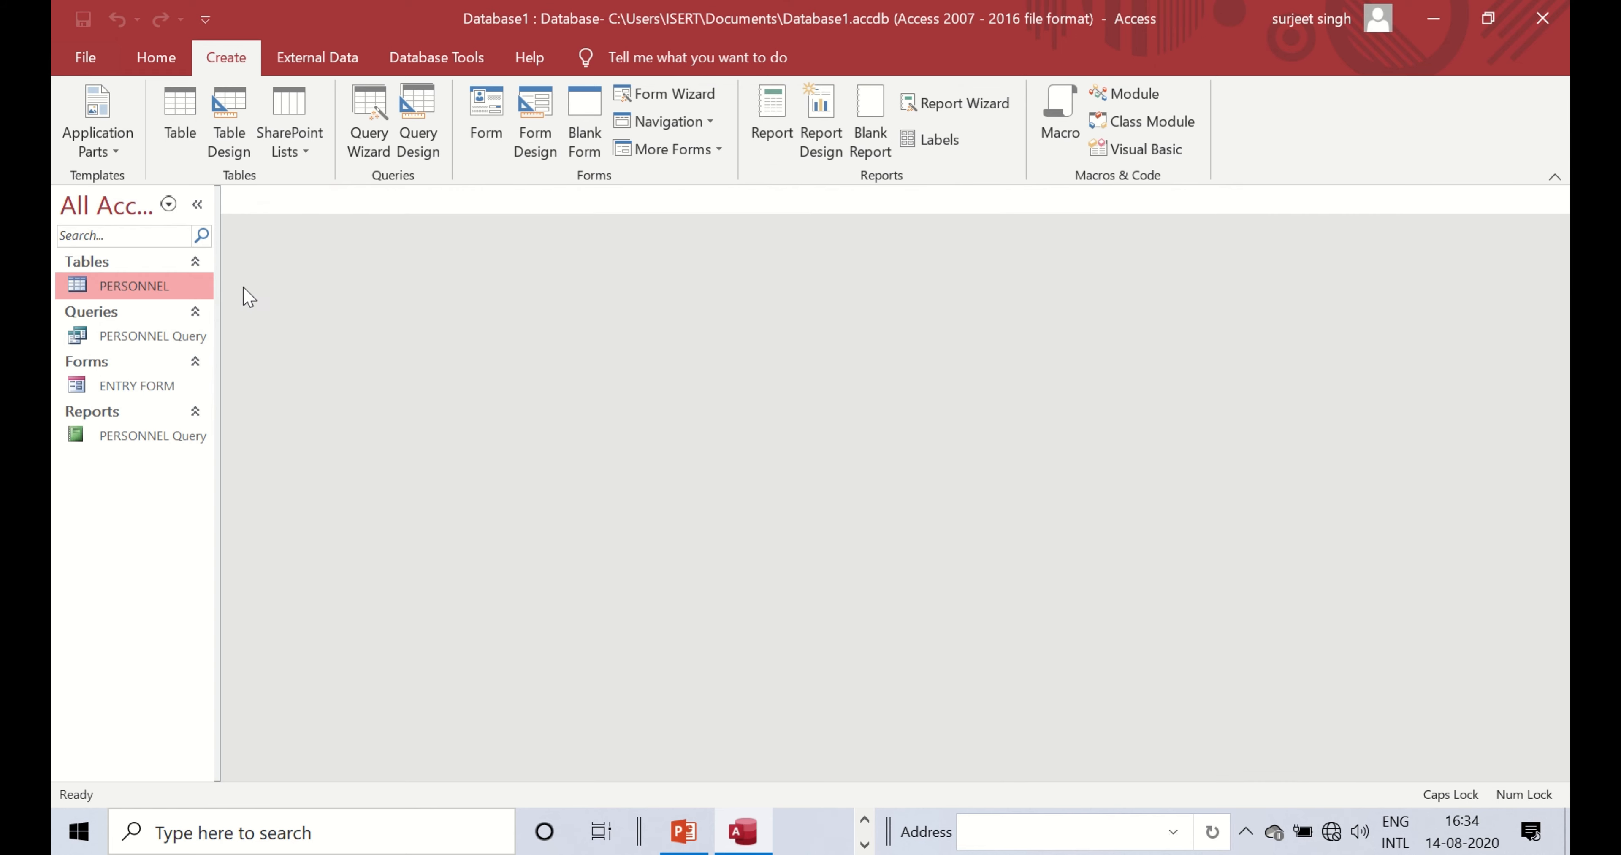
- Reopen ENTRY FORM in Design View and show the Save Record button's properties
left_click(124, 388)
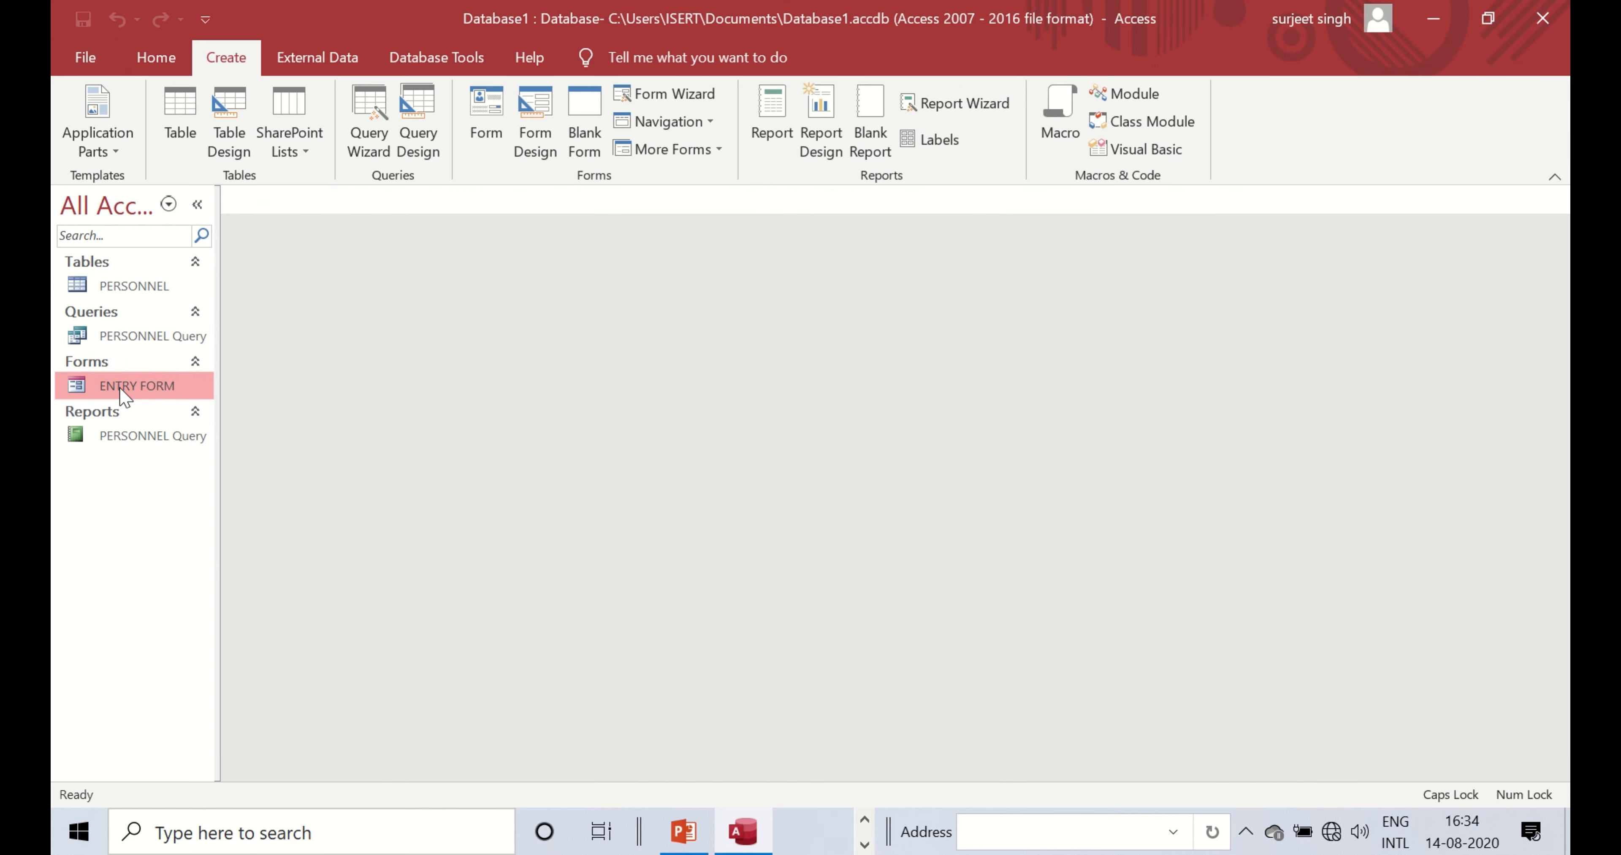
double_click(160, 396)
right_click(310, 201)
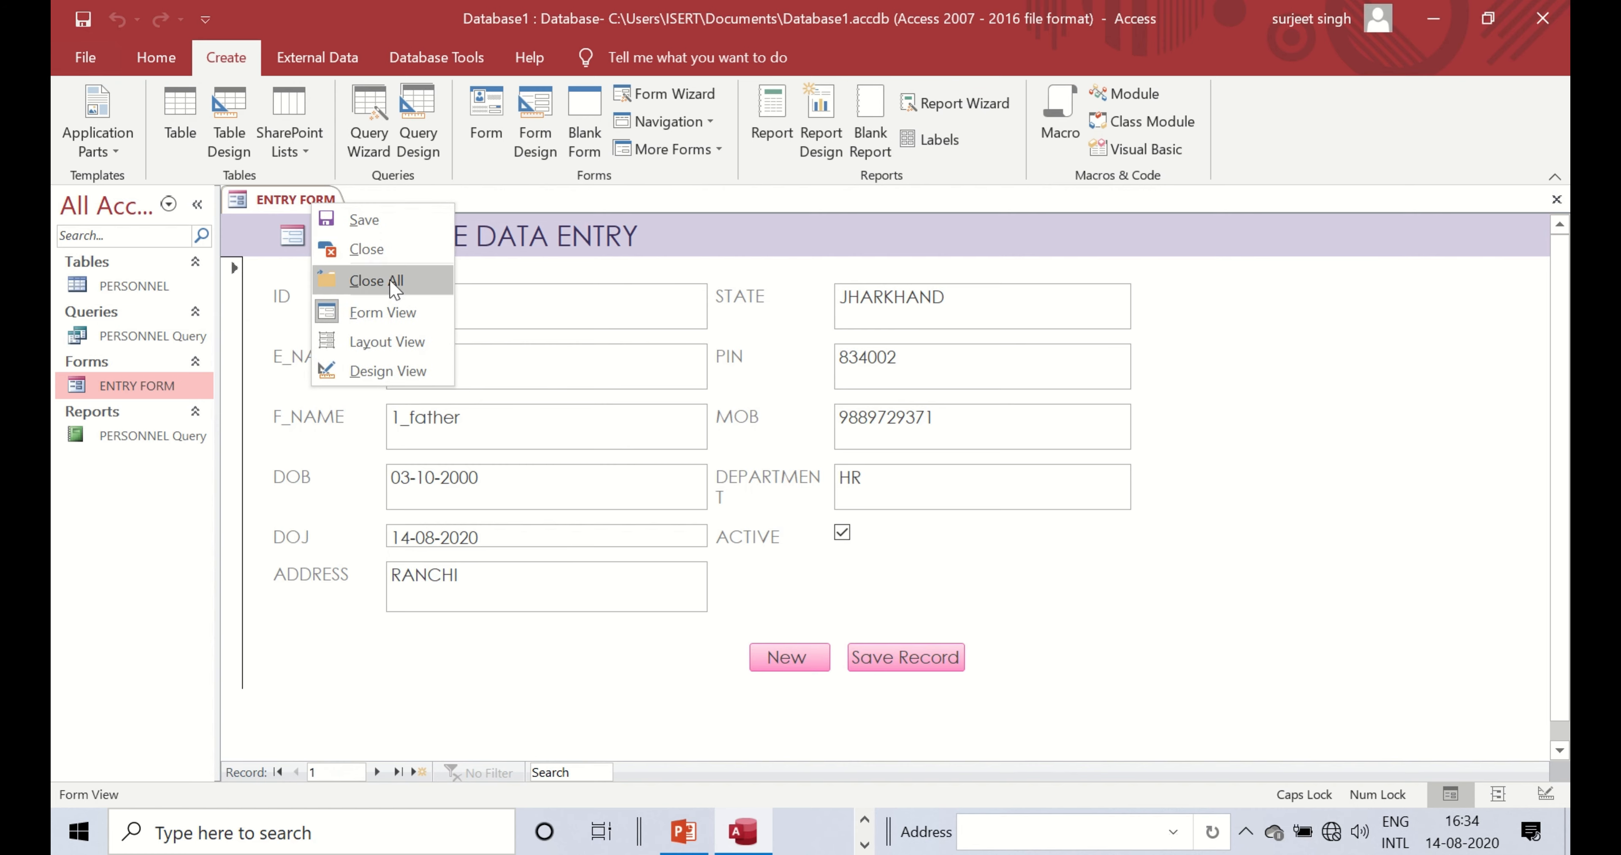
left_click(382, 368)
left_click(926, 733)
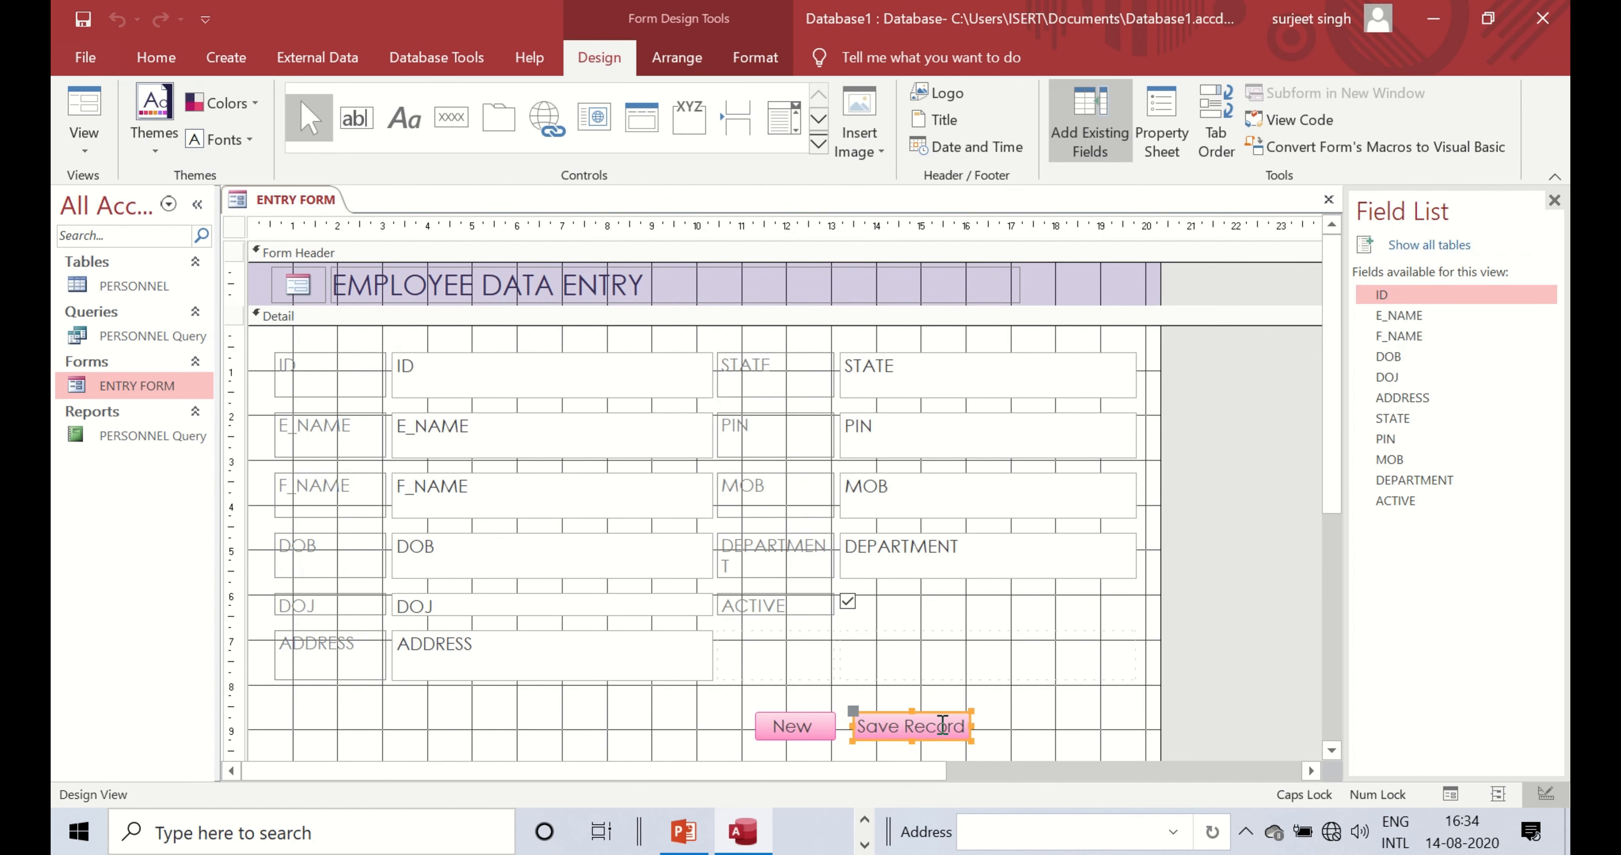
left_click(942, 725)
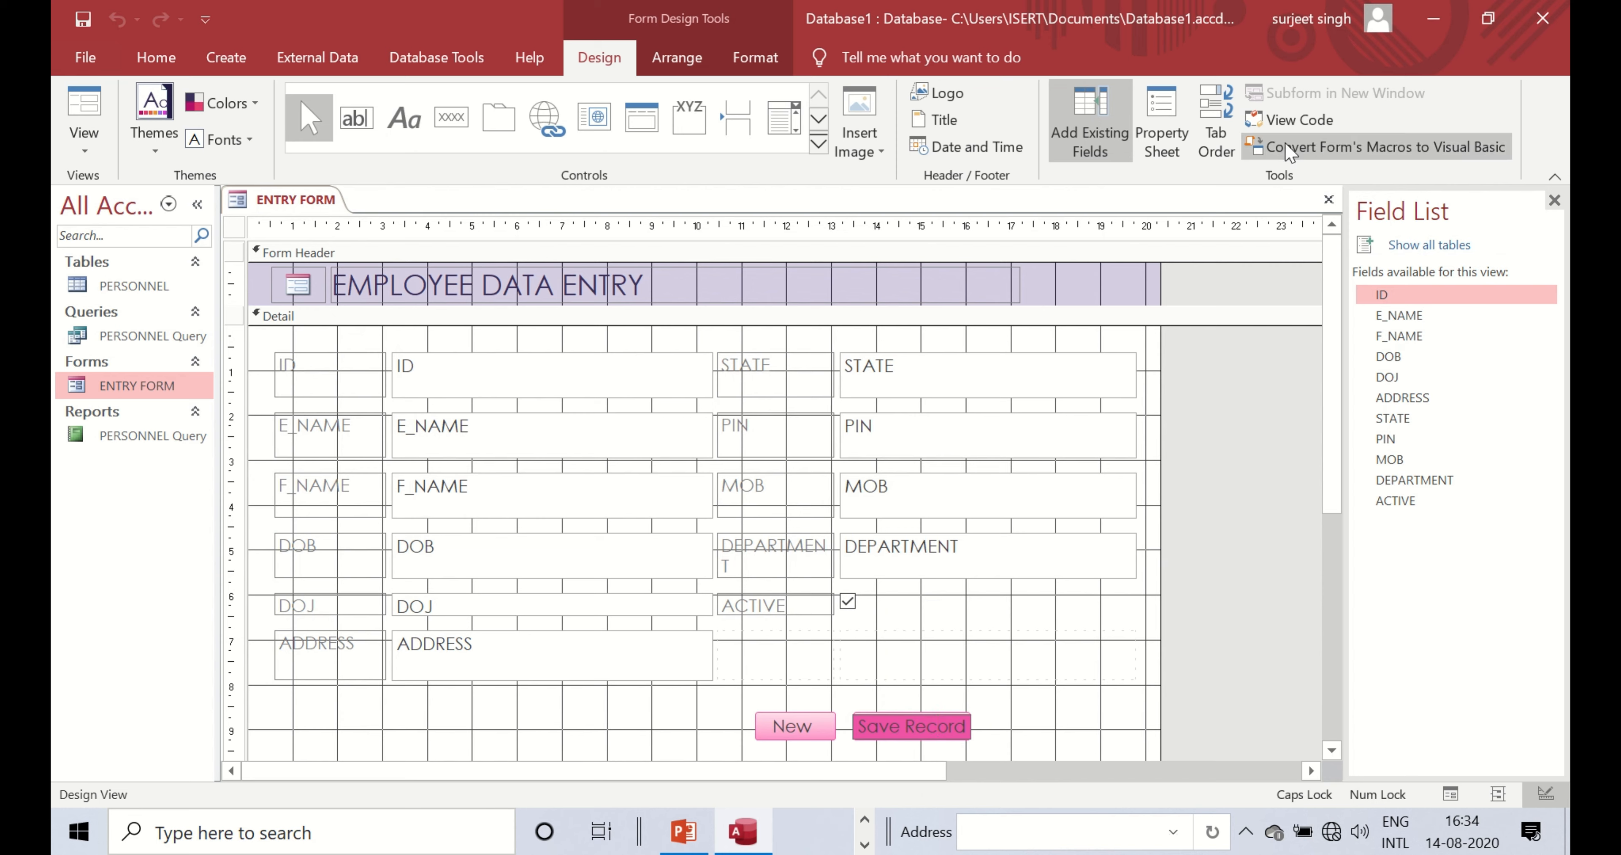
left_click(1183, 151)
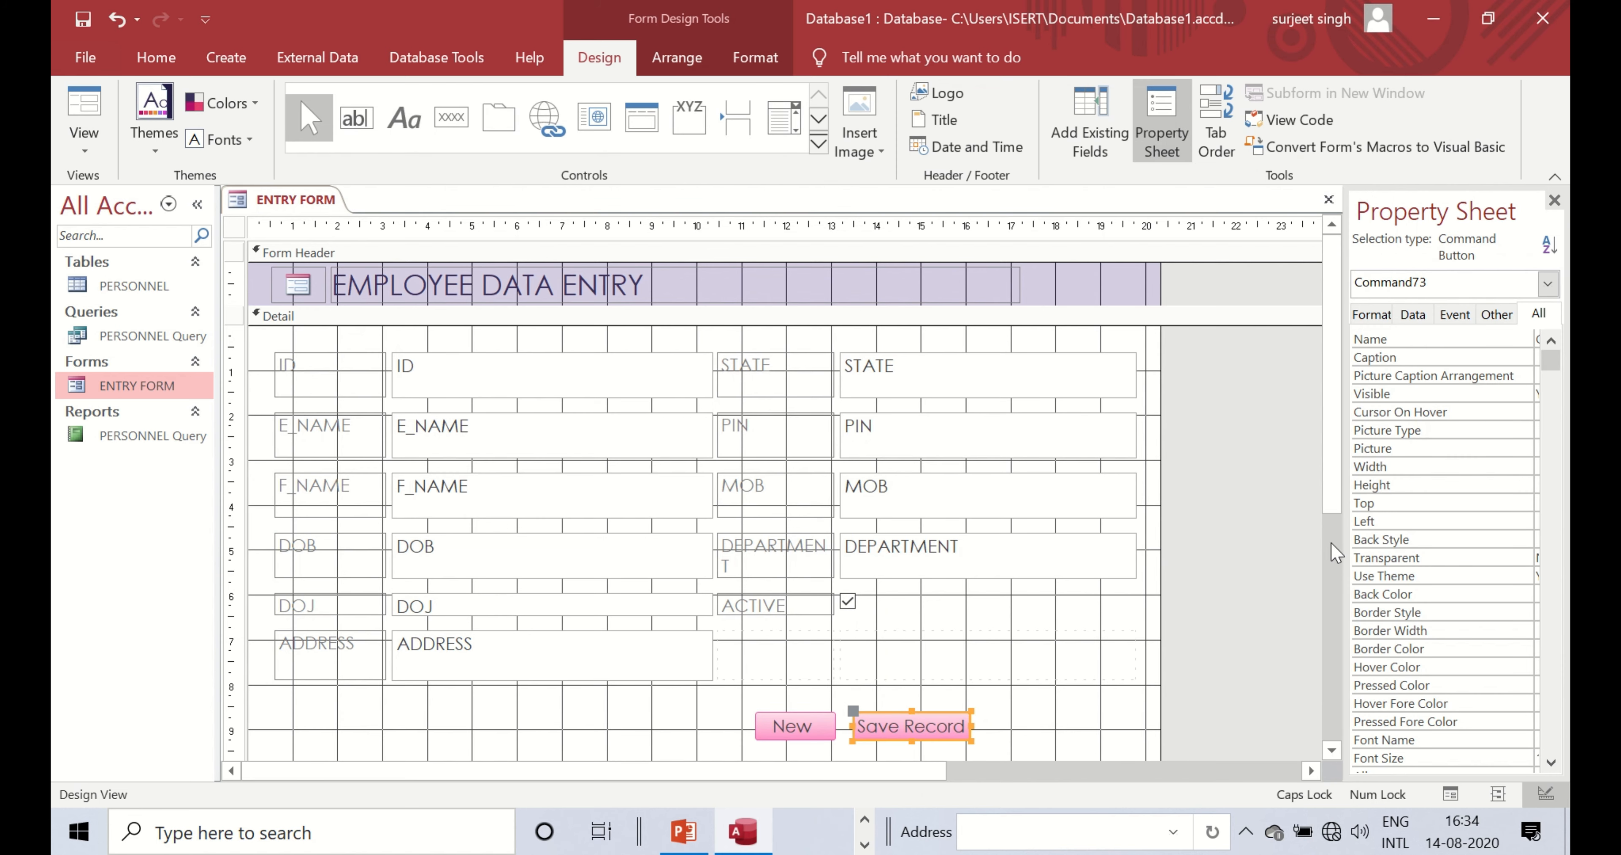
- Inspect the Save Record button's embedded On Click macro from the Event tab, then close it
left_click_drag(1342, 570, 1234, 569)
left_click(1366, 311)
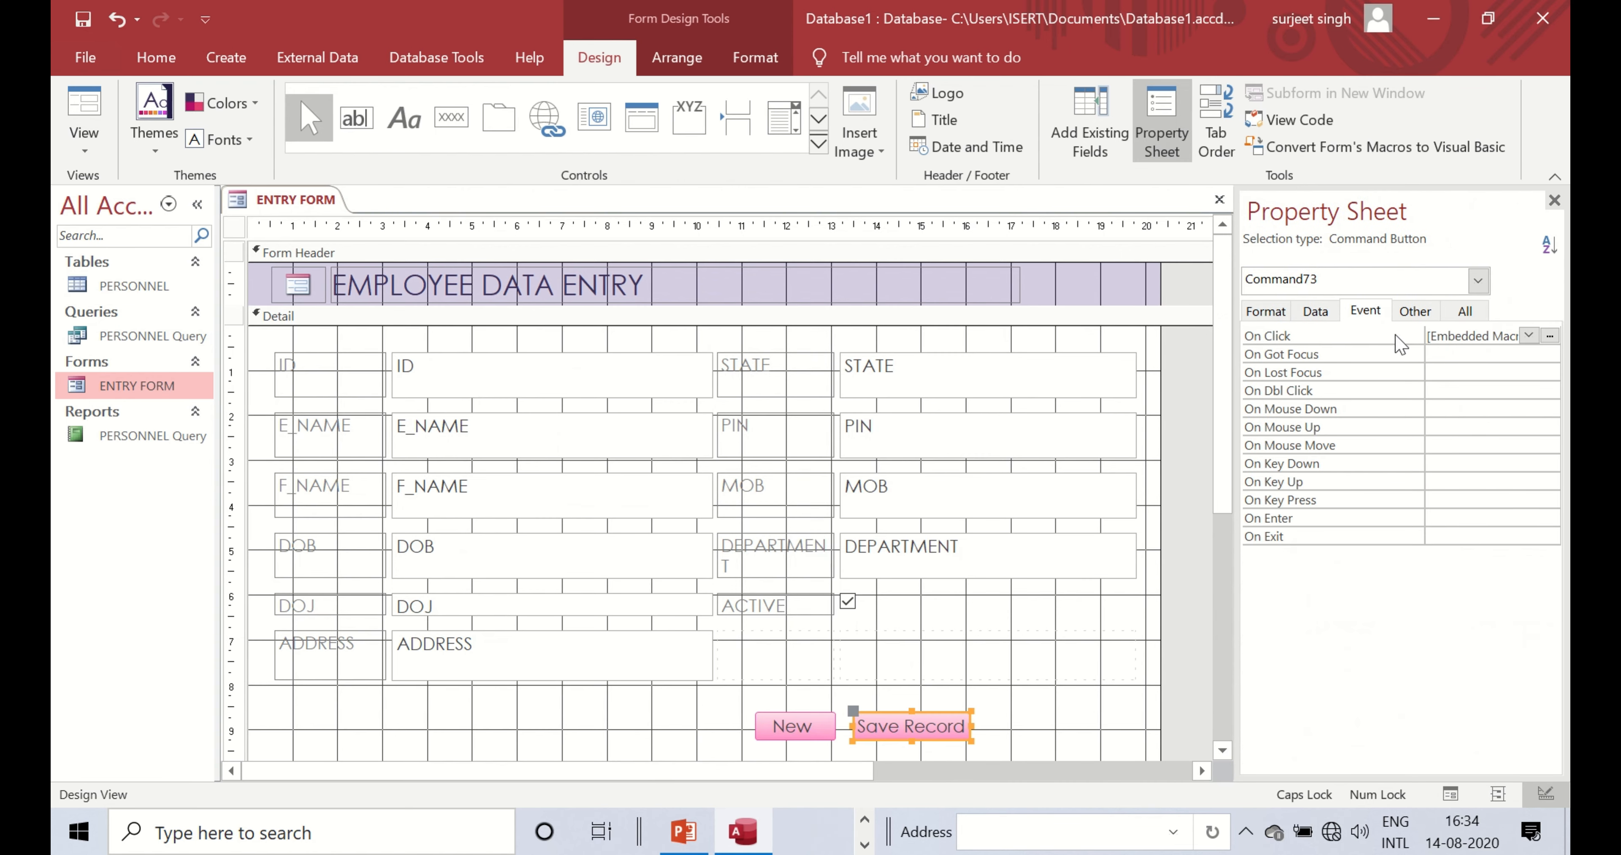
left_click(1502, 338)
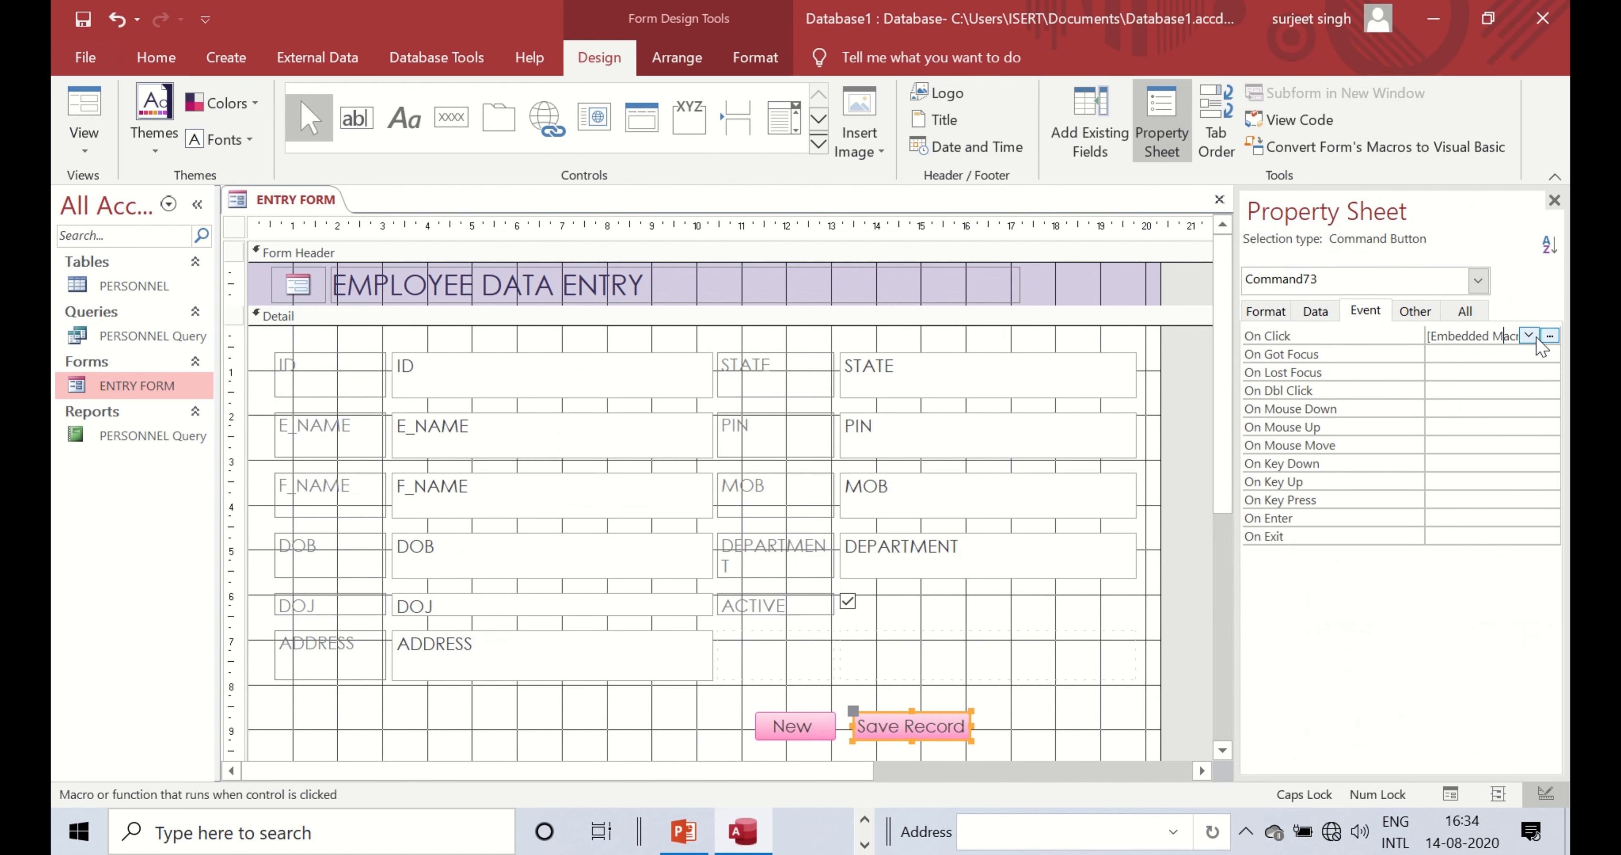
left_click(1549, 335)
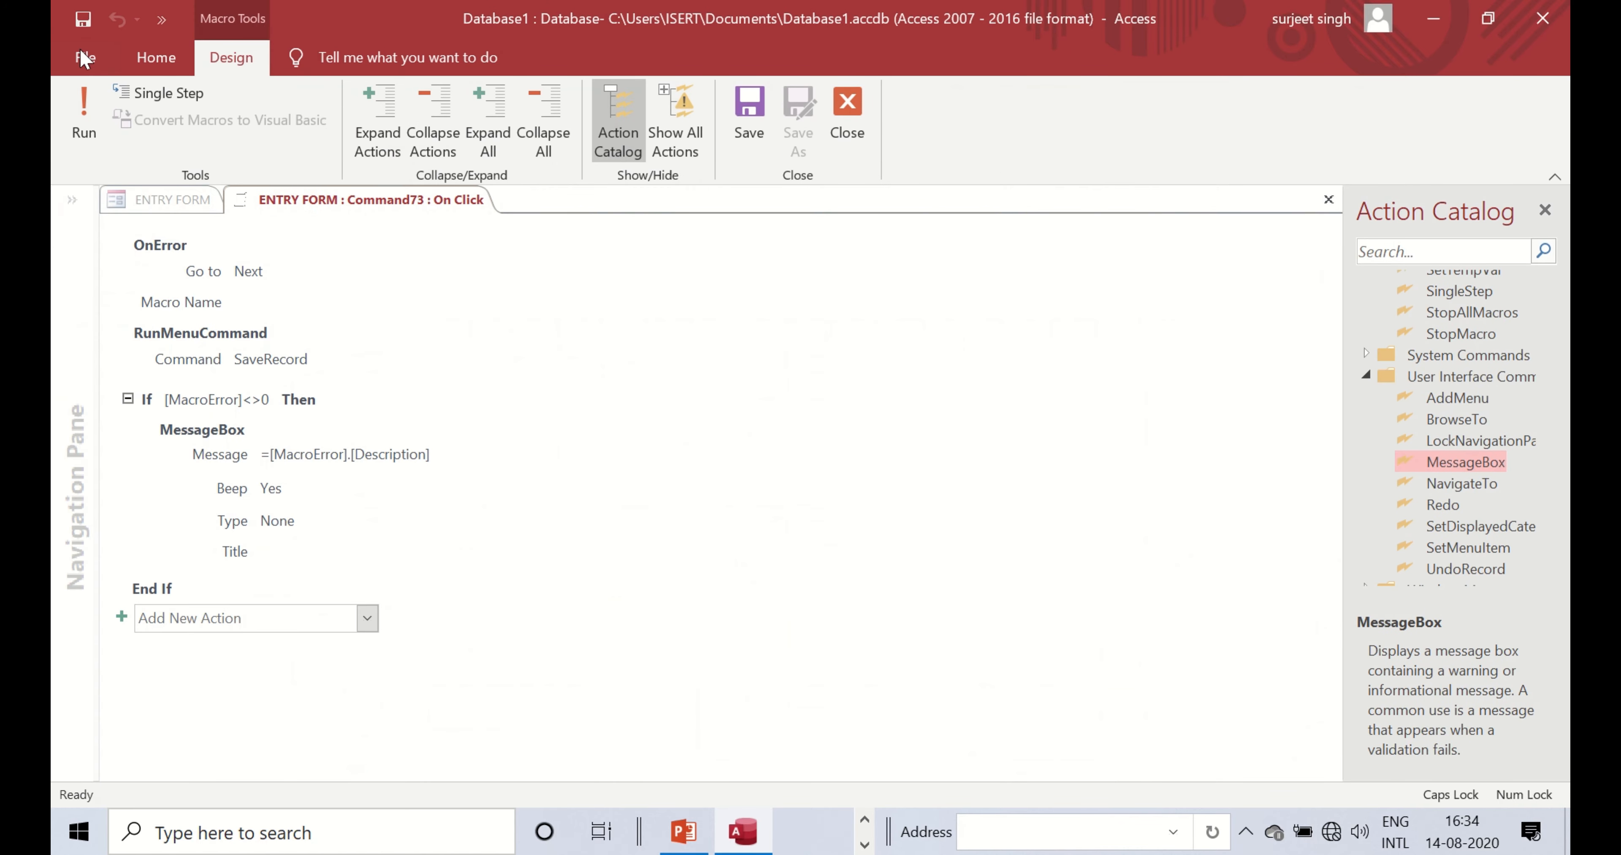
left_click(156, 60)
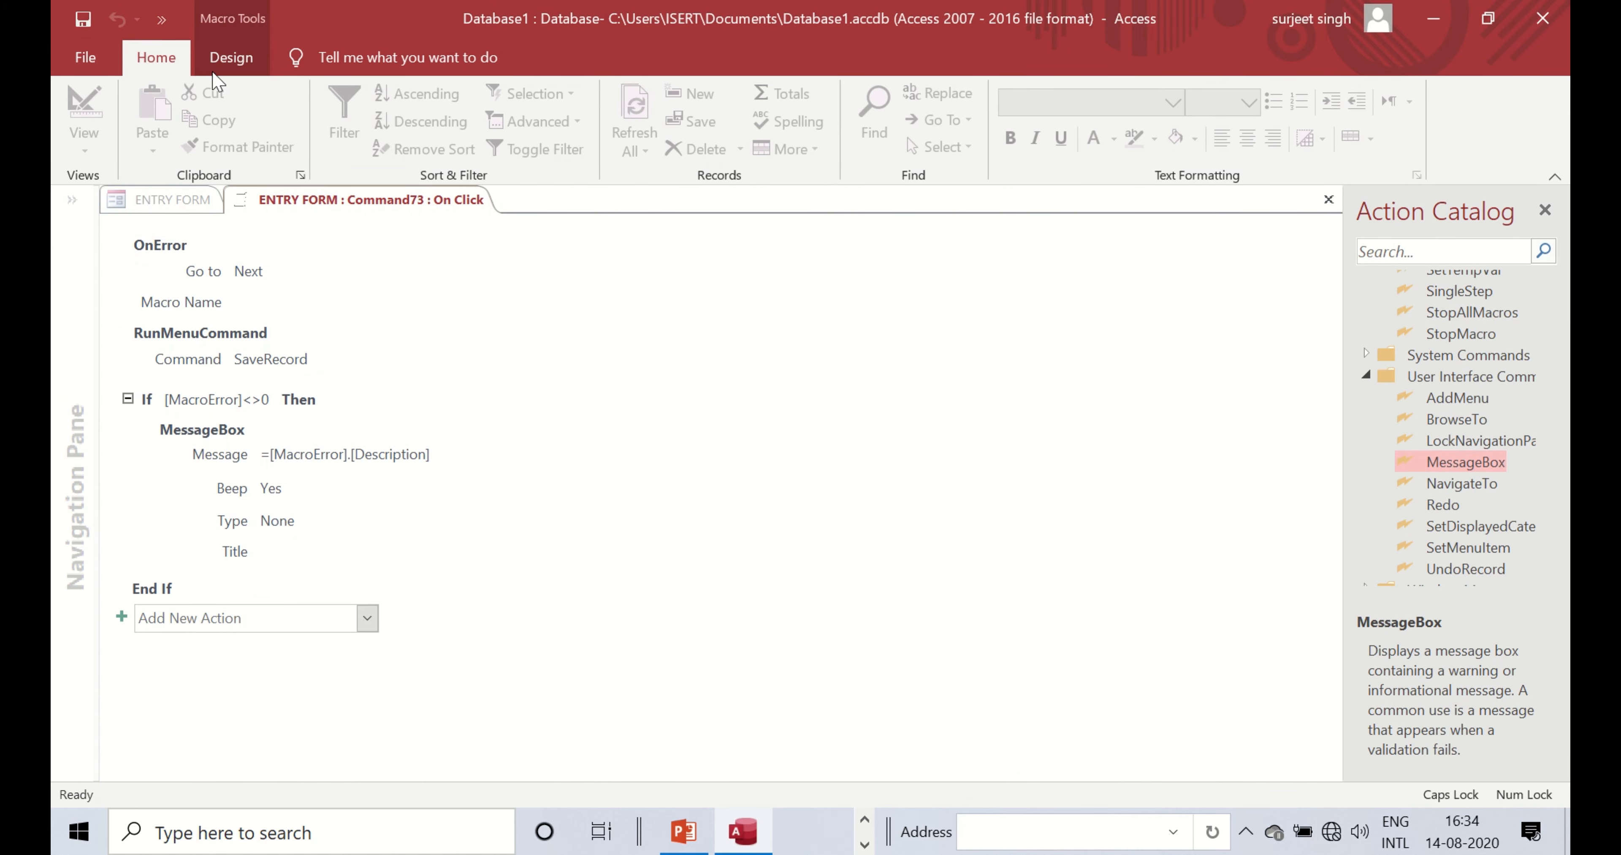
left_click(231, 57)
left_click(839, 108)
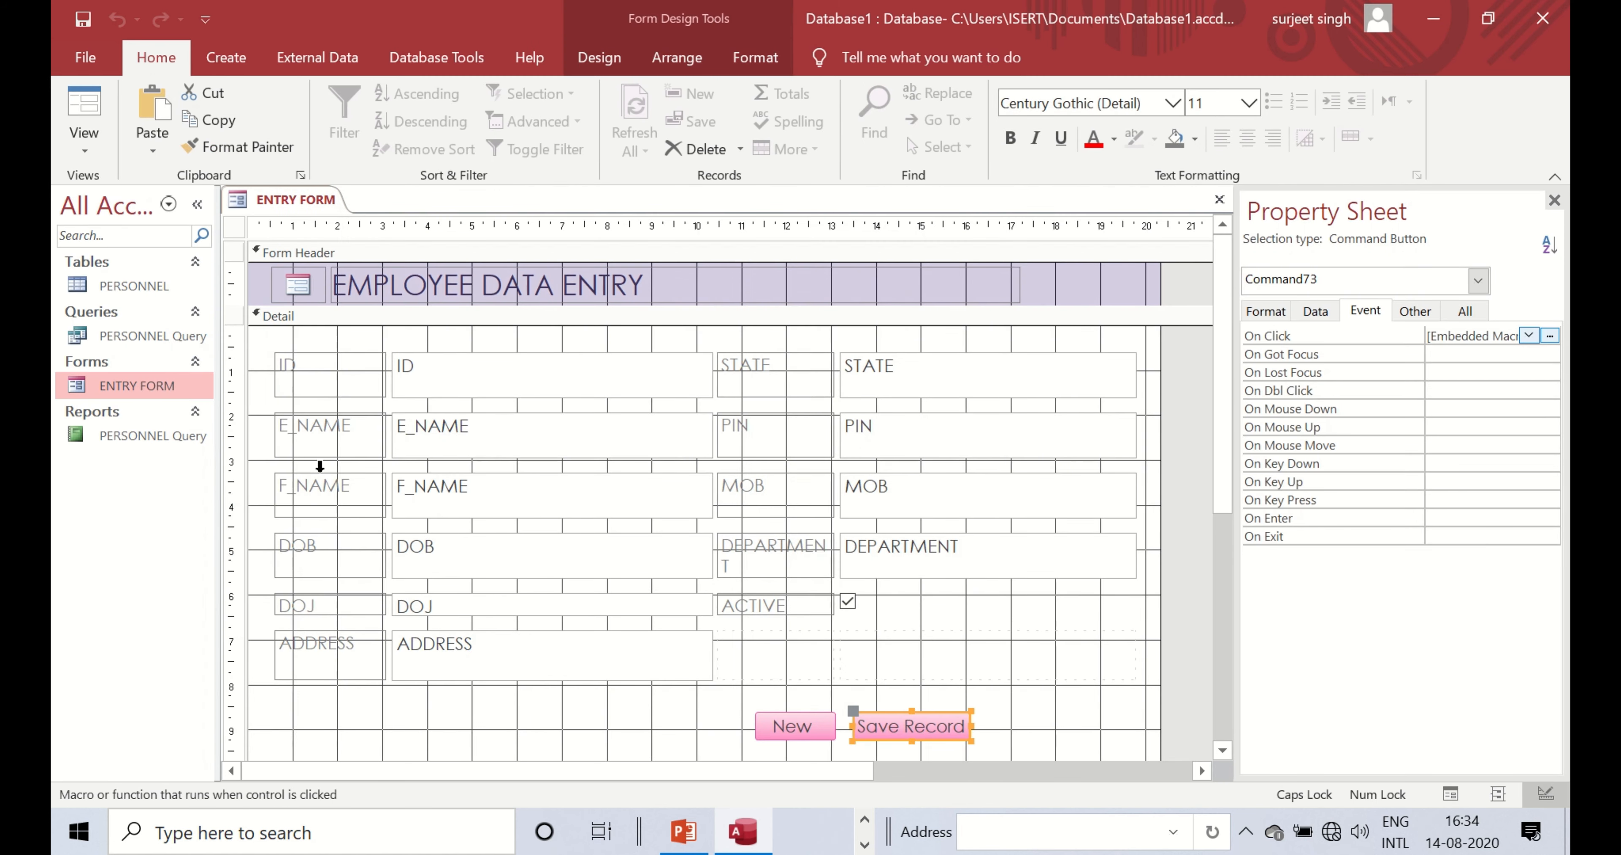
- Close the ENTRY FORM design, saving the changes
right_click(298, 202)
left_click(245, 286)
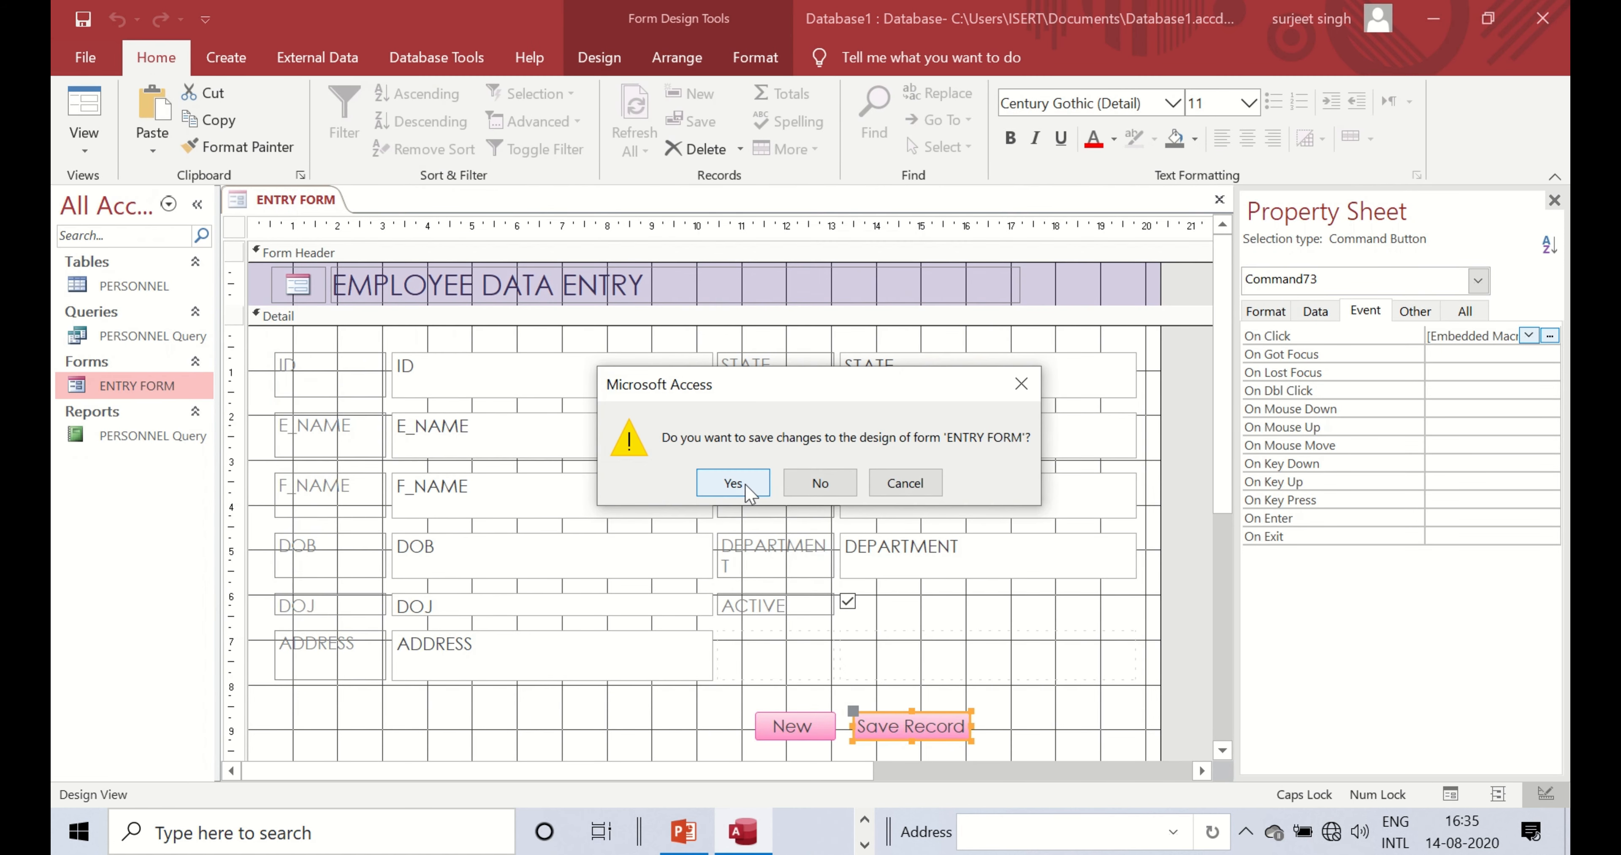
left_click(733, 483)
- Reopen ENTRY FORM and switch it to Design View
double_click(113, 388)
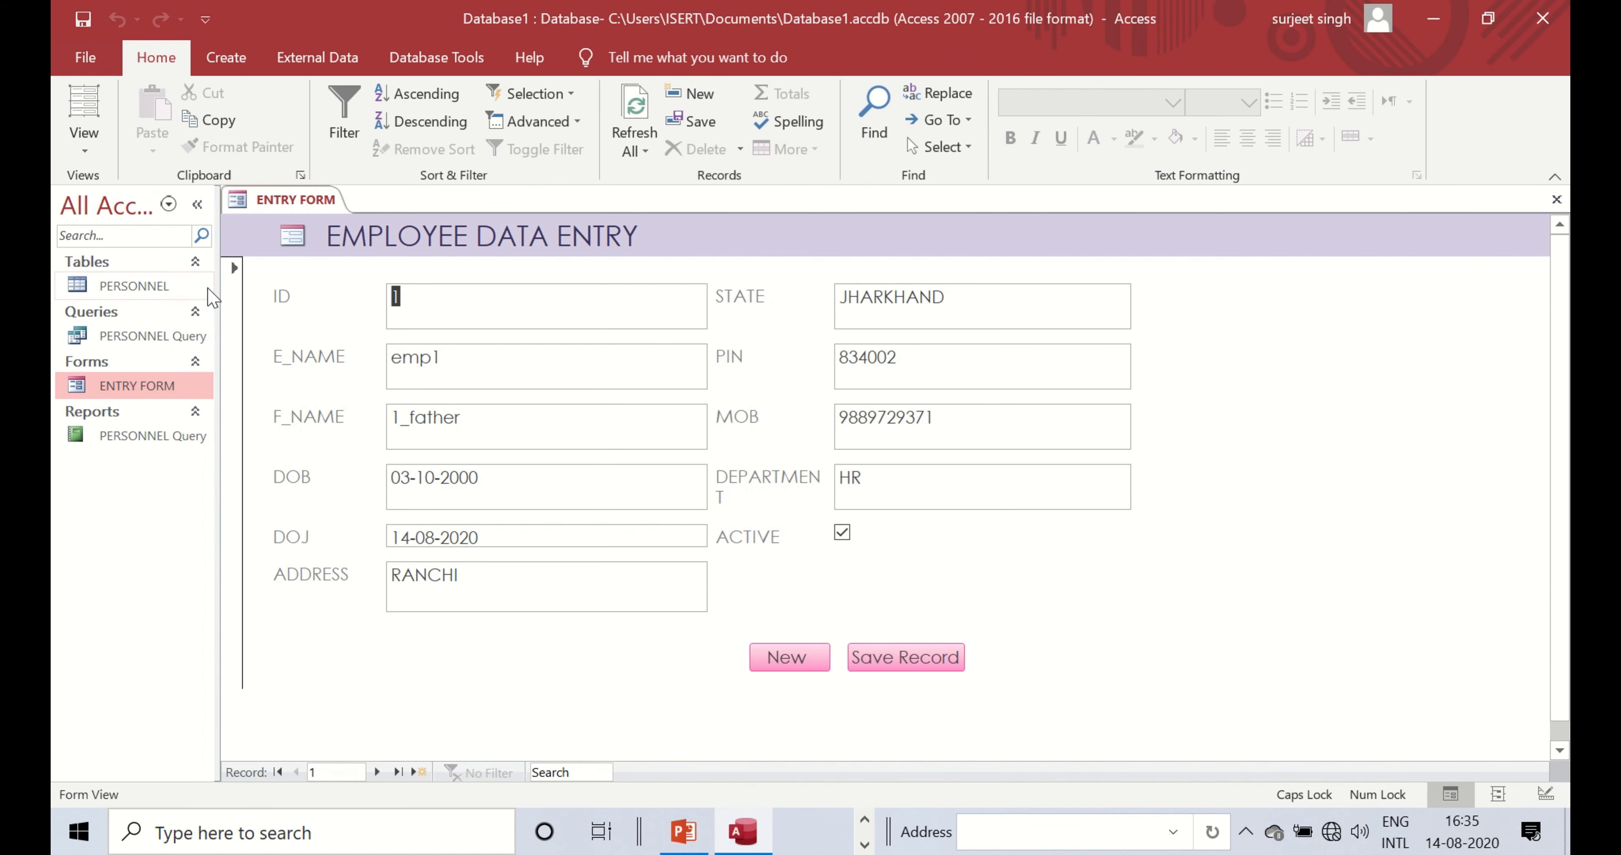
right_click(308, 201)
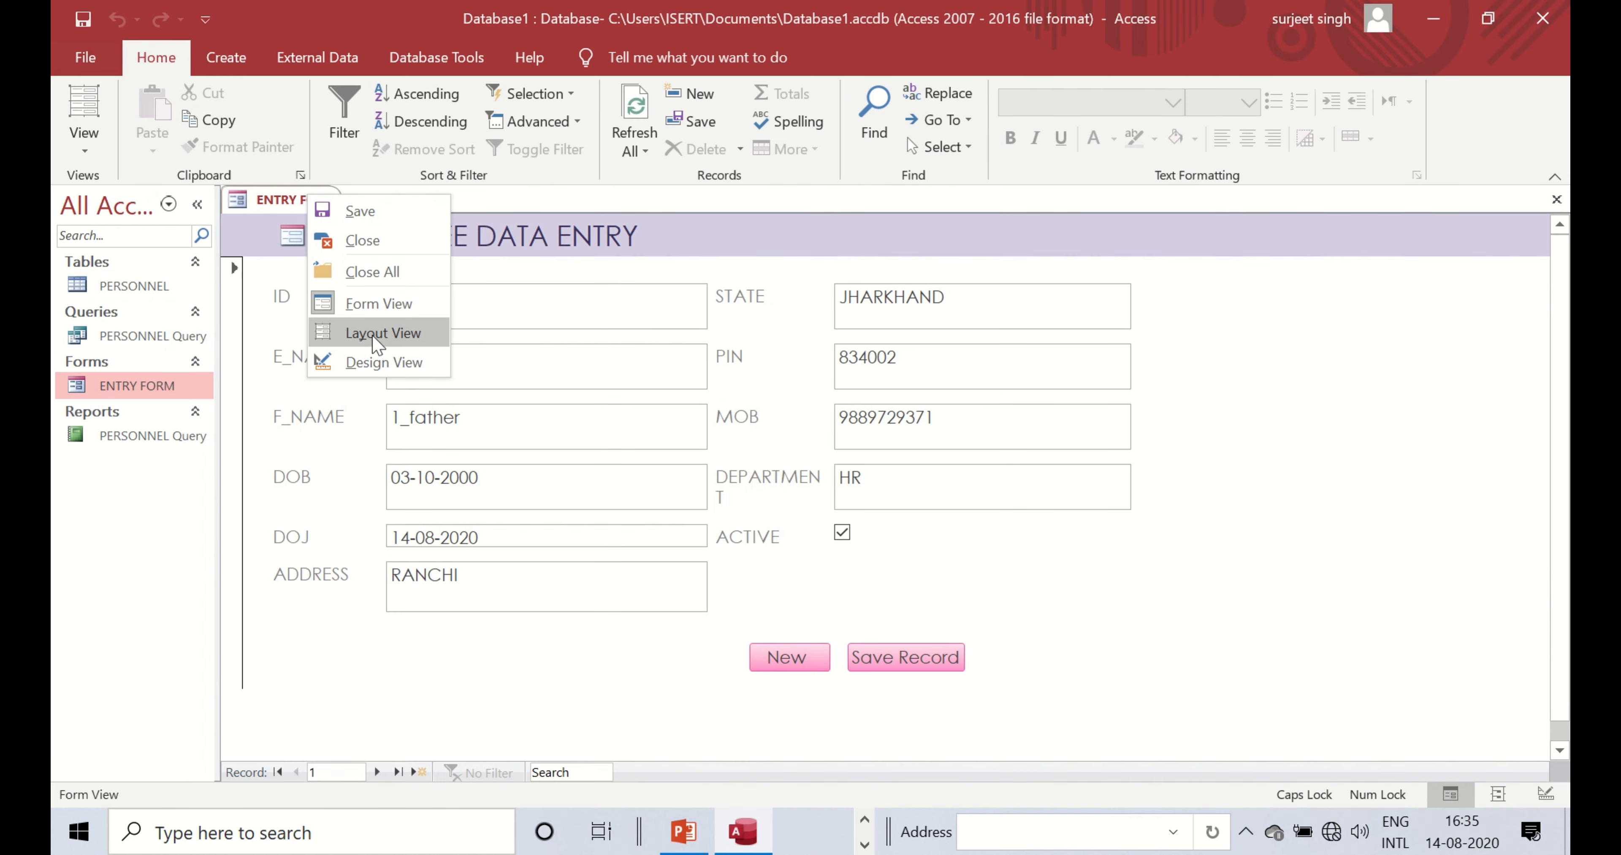
left_click(381, 362)
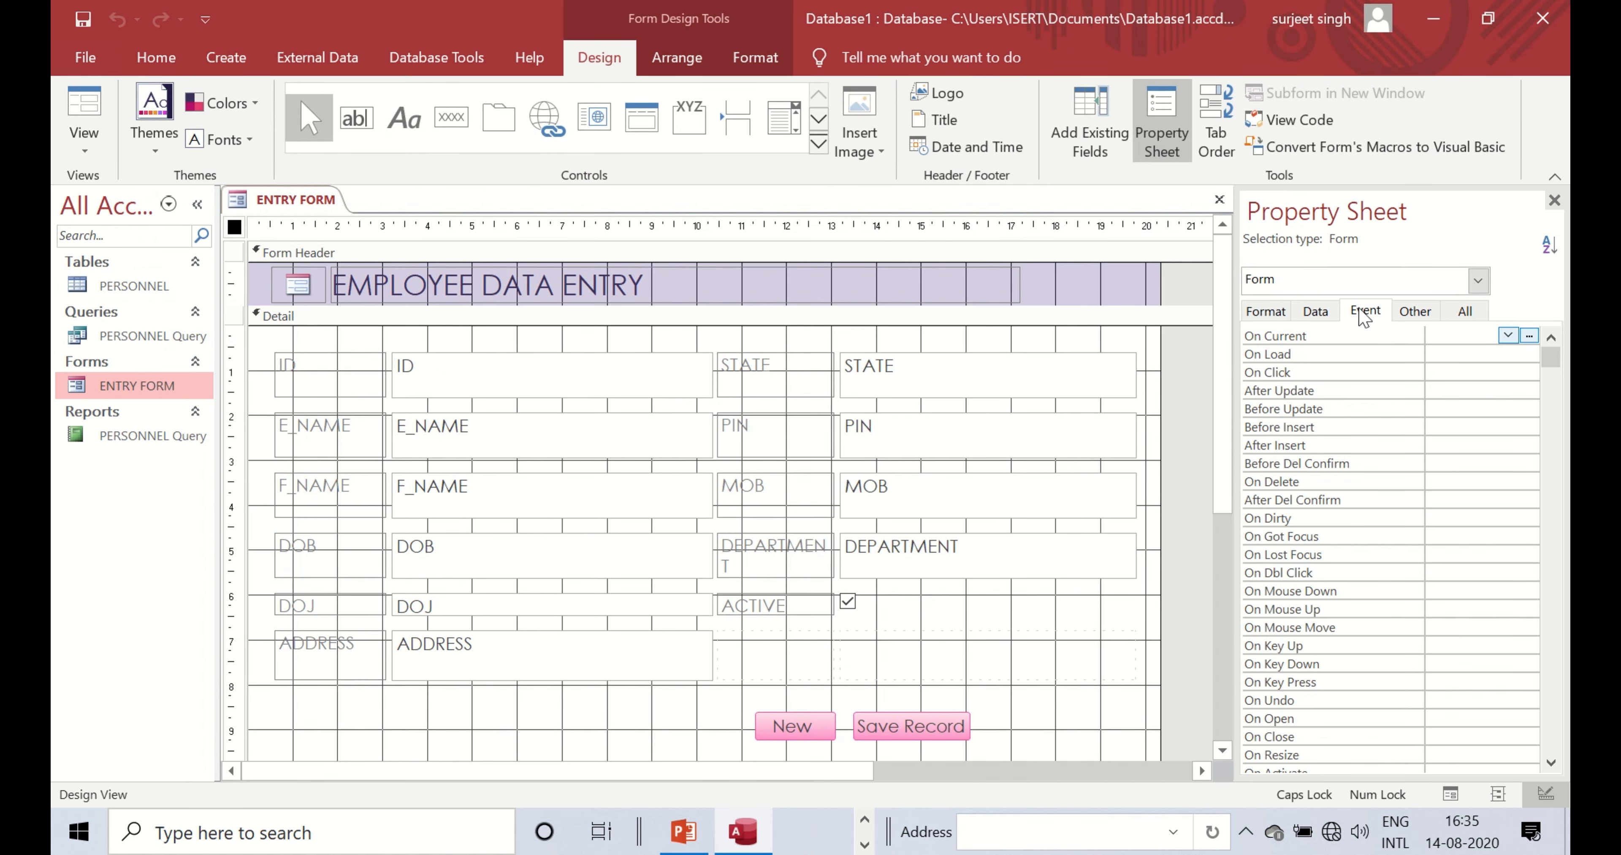
- Select the Save Record button and show its On Click event on the Event tab
left_click(1554, 200)
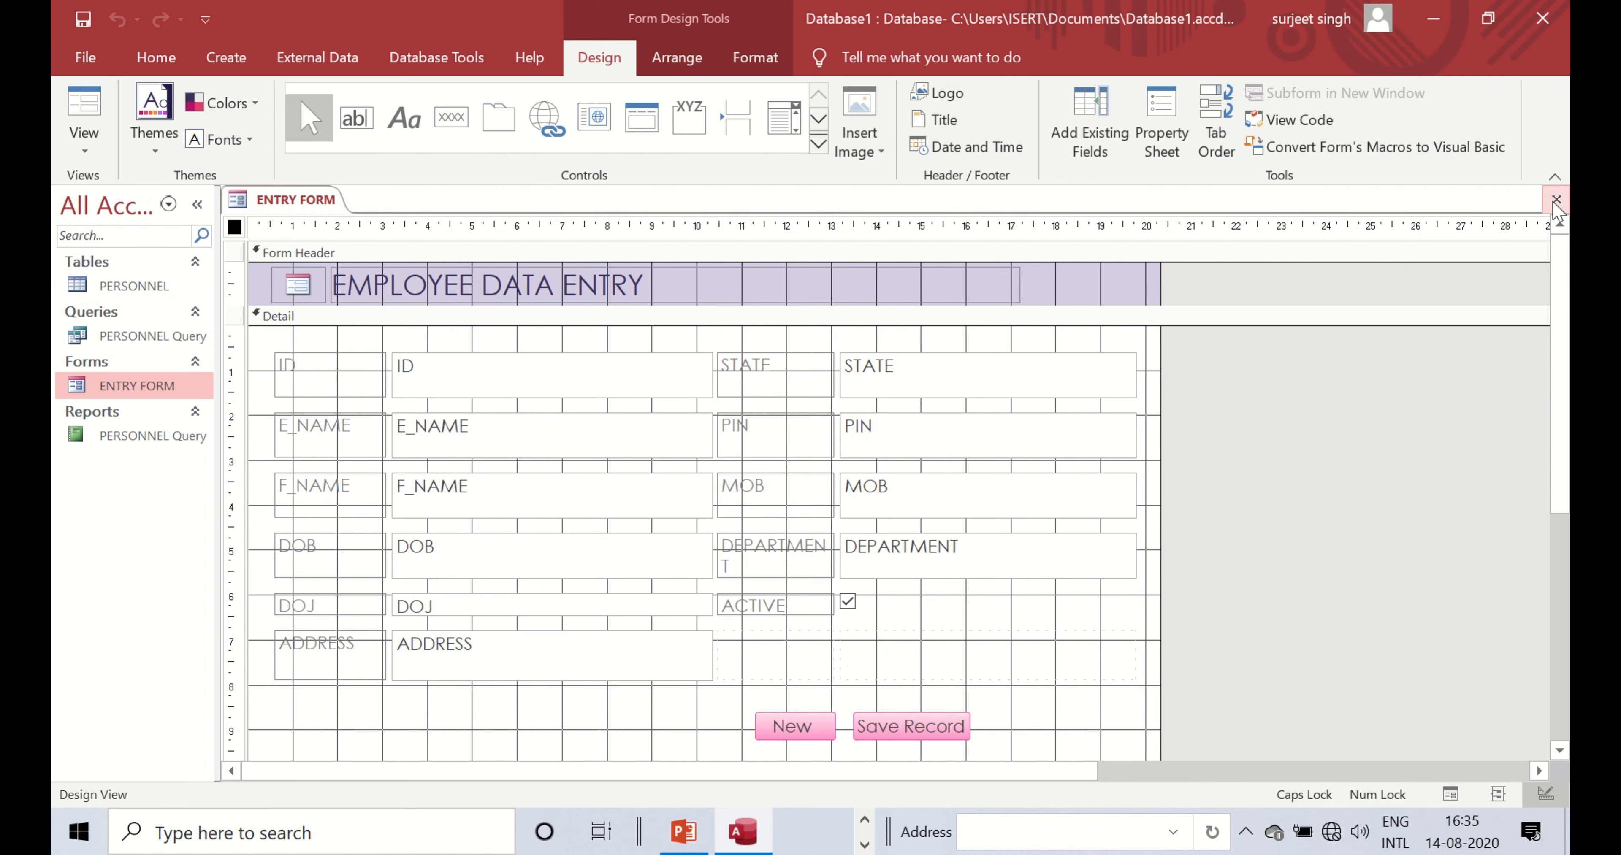
left_click(910, 727)
left_click(906, 727)
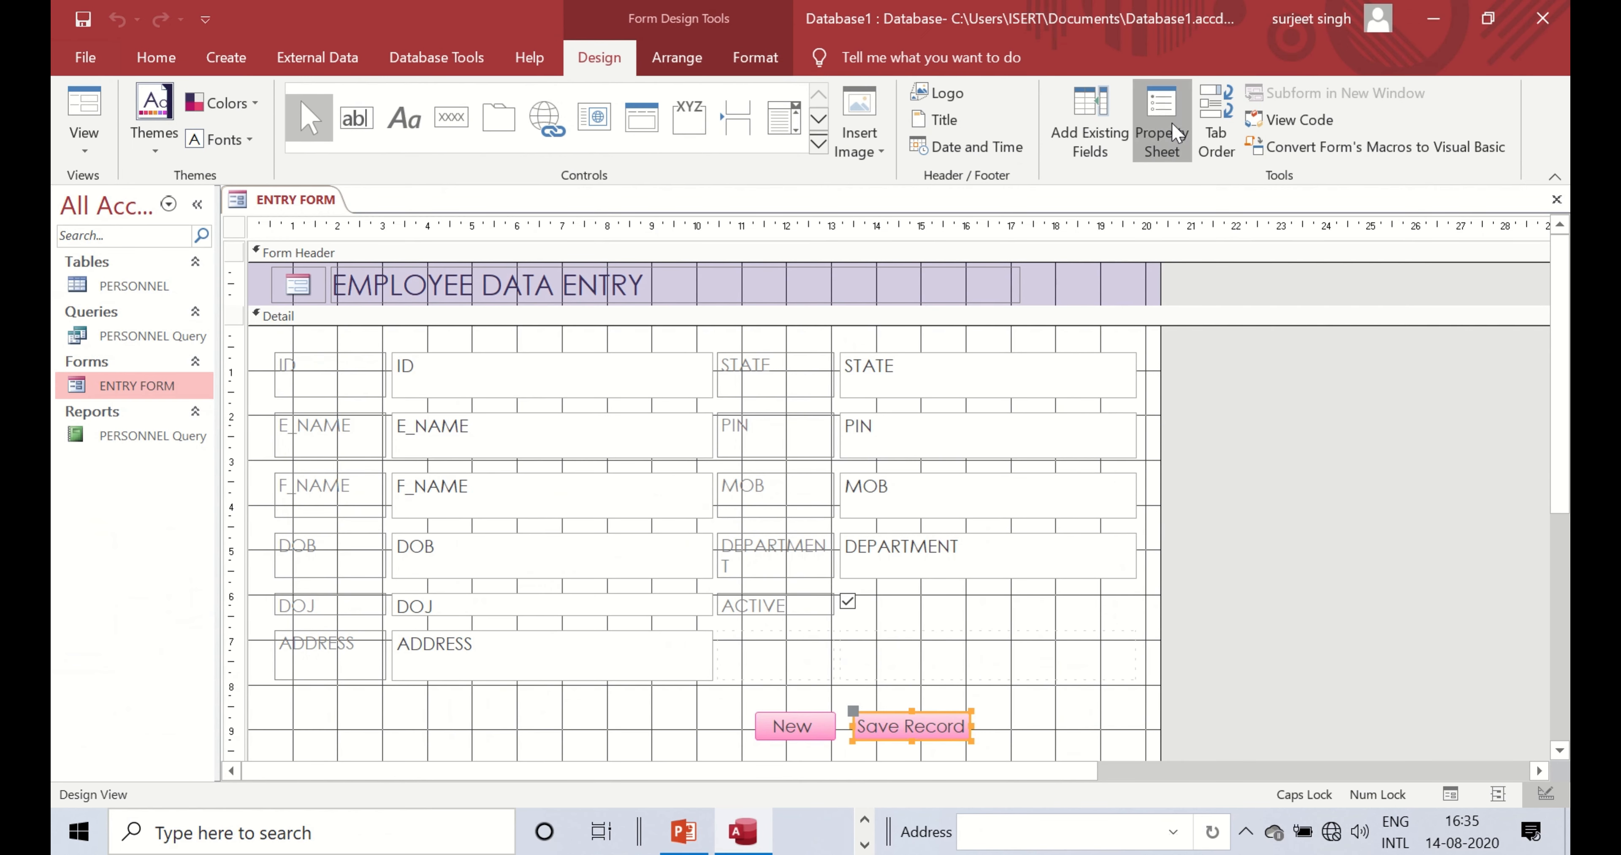
left_click(1176, 134)
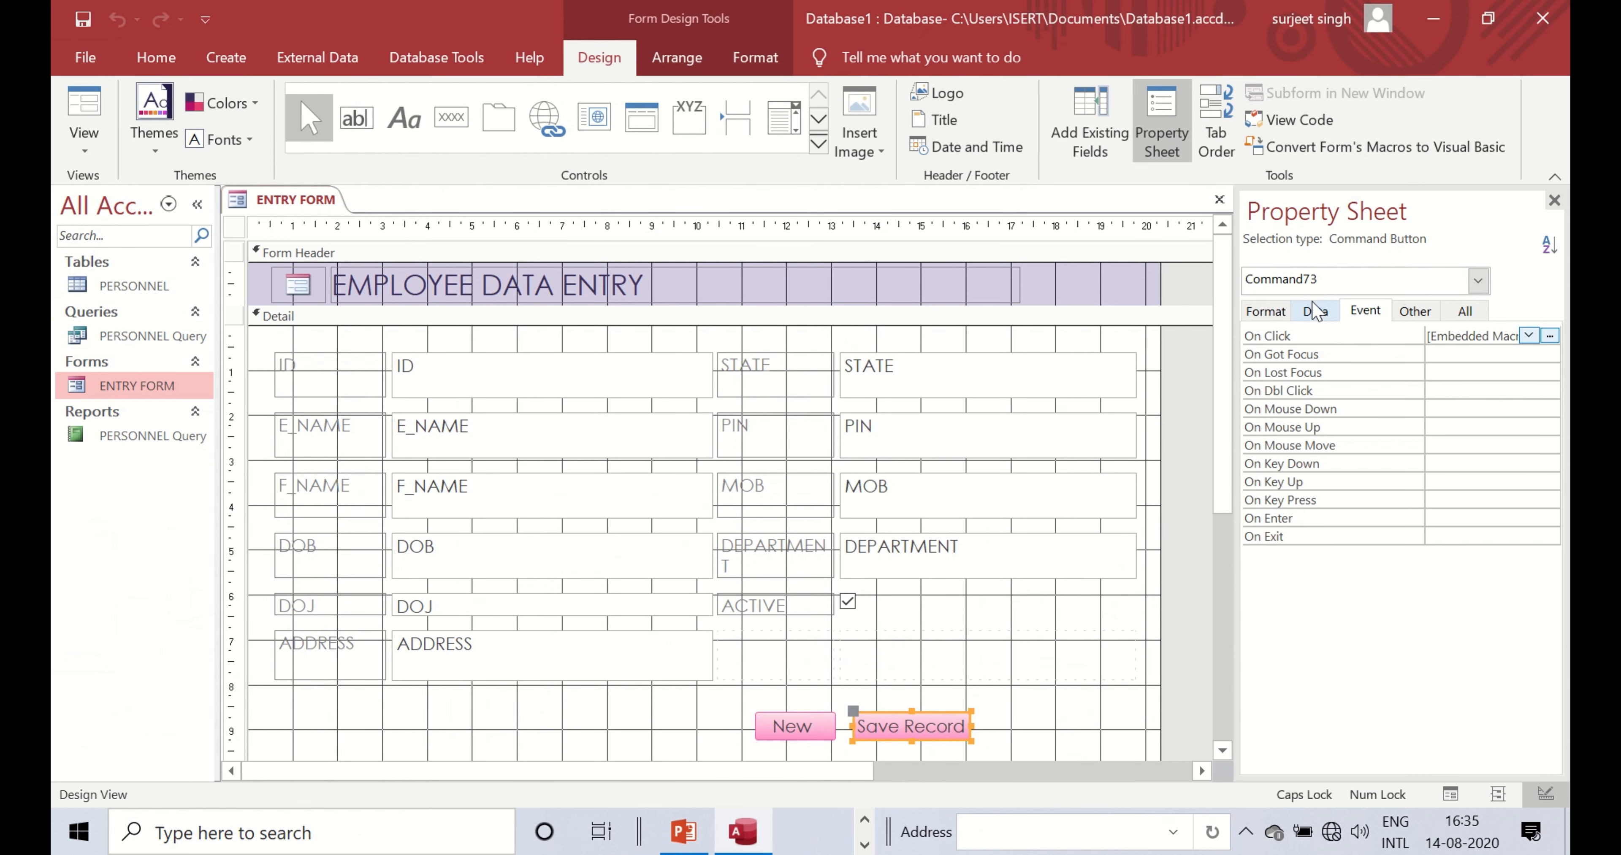
left_click(1283, 314)
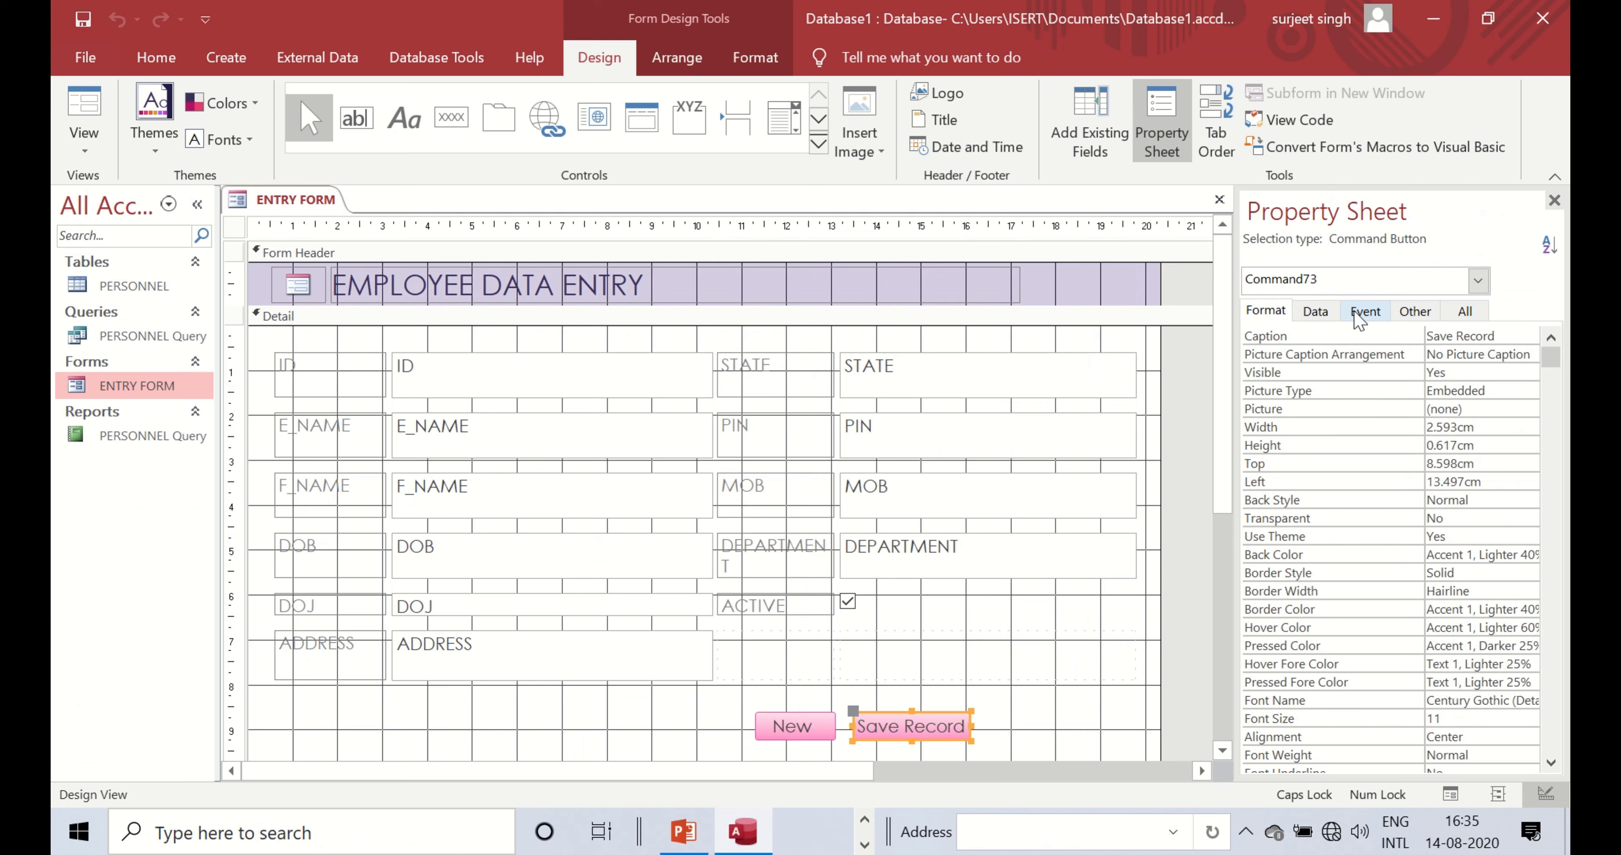
left_click(1369, 318)
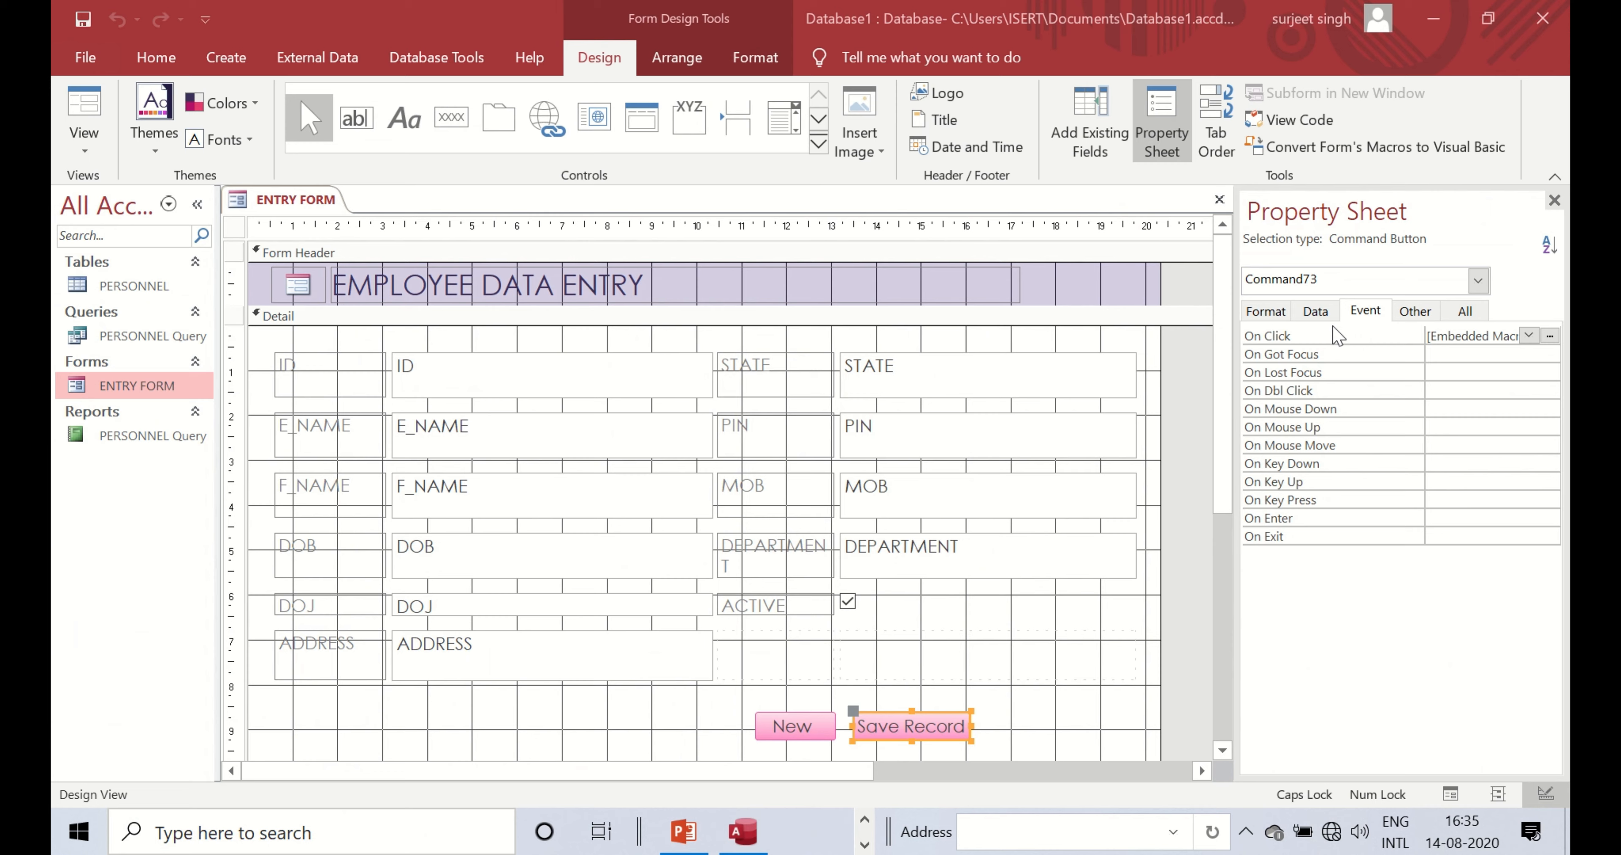
left_click(1513, 336)
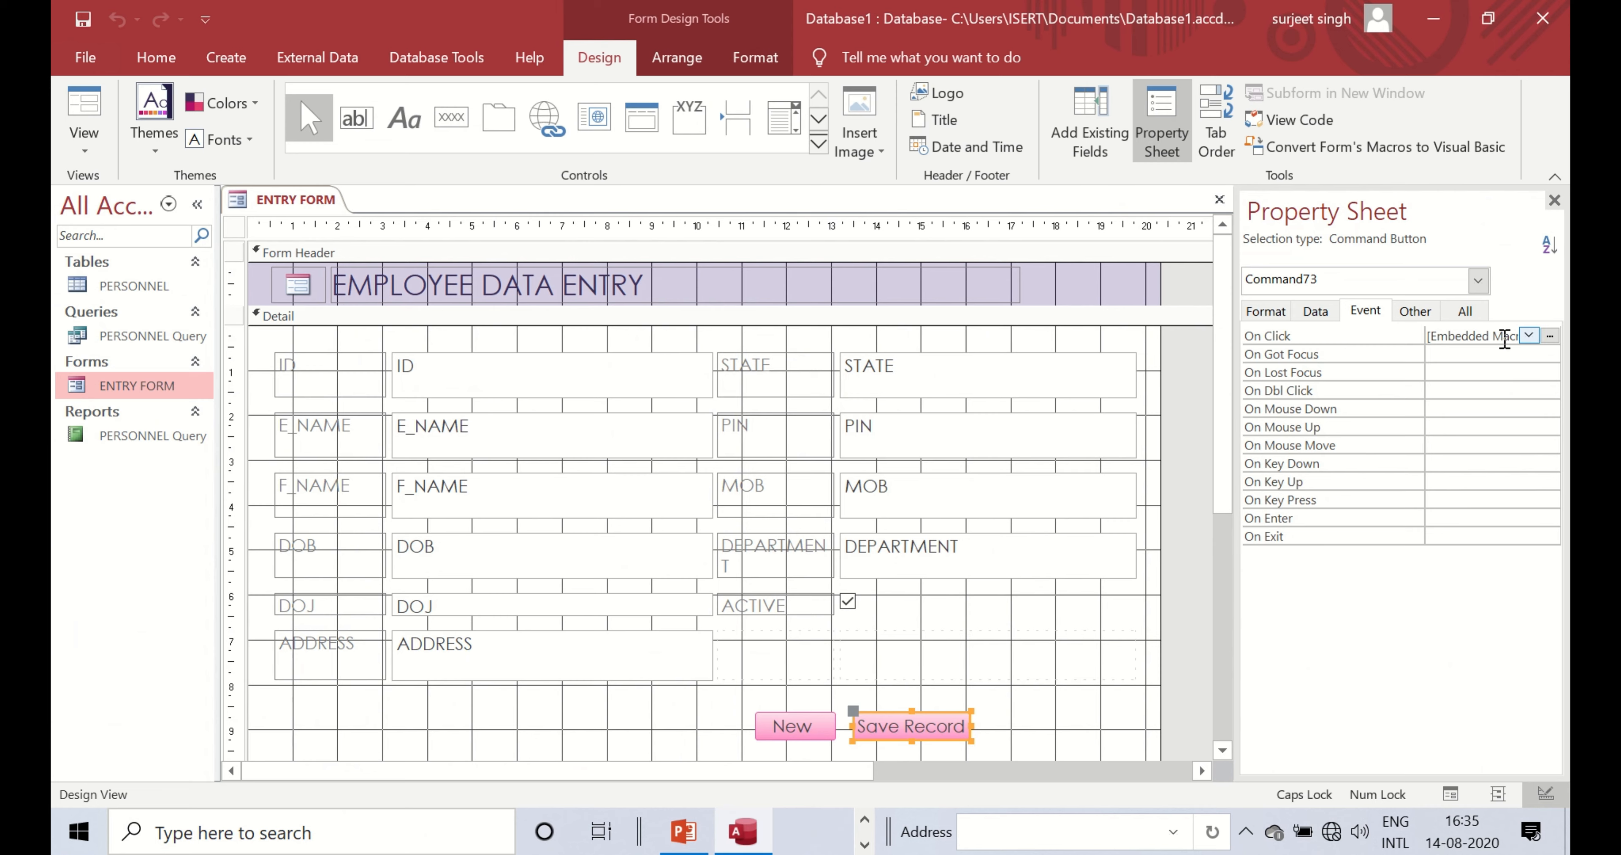
- Open the embedded On Click macro and expand User Interface Commands in the Action Catalog
left_click(1549, 337)
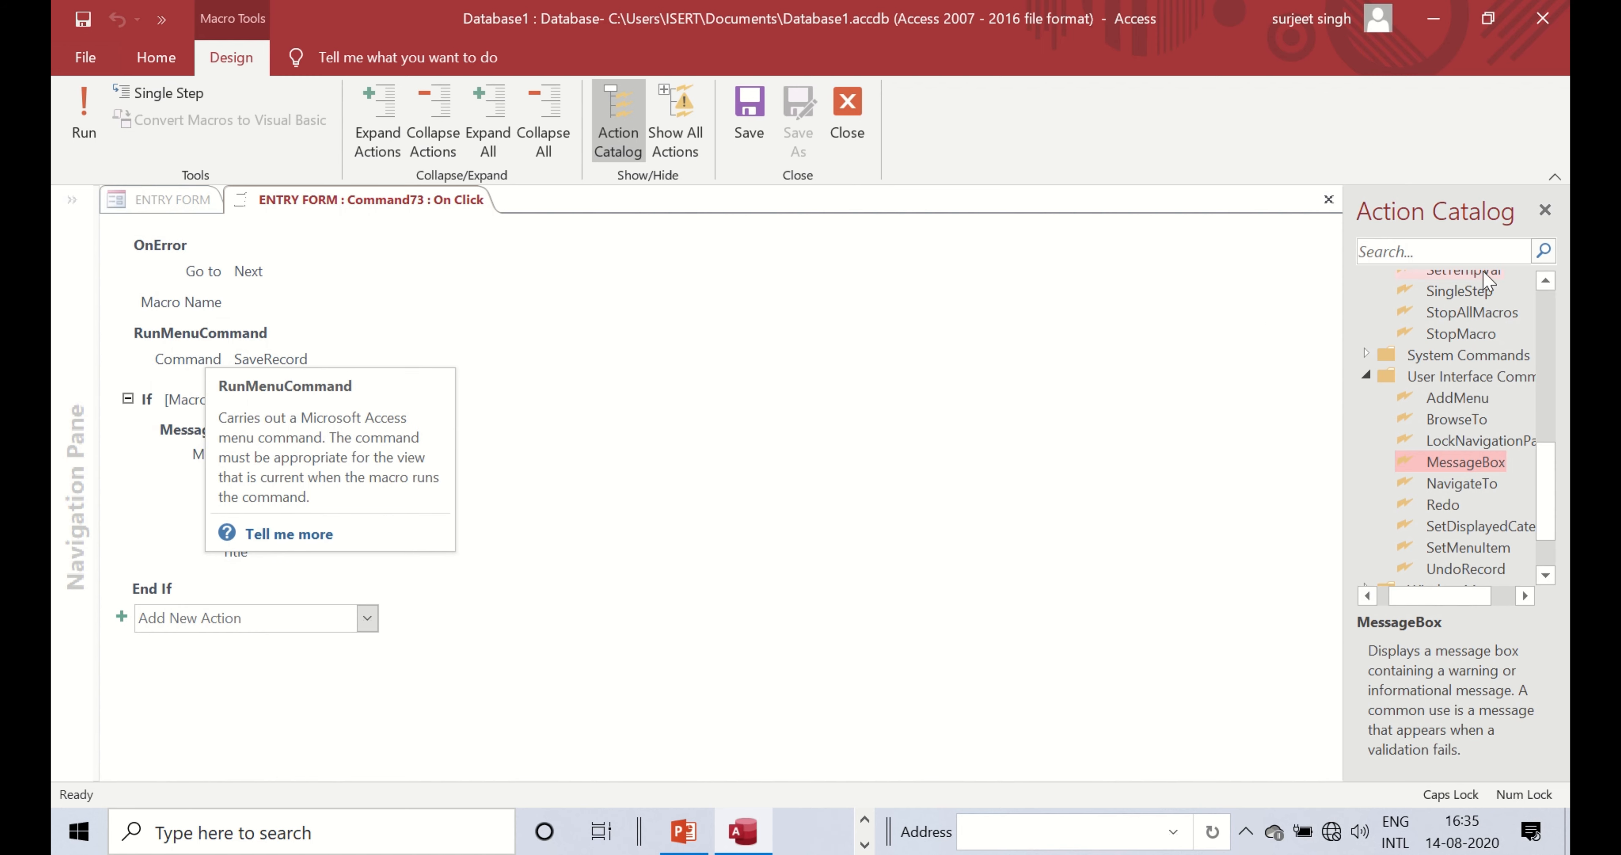
scroll(1438, 378, "up", 7)
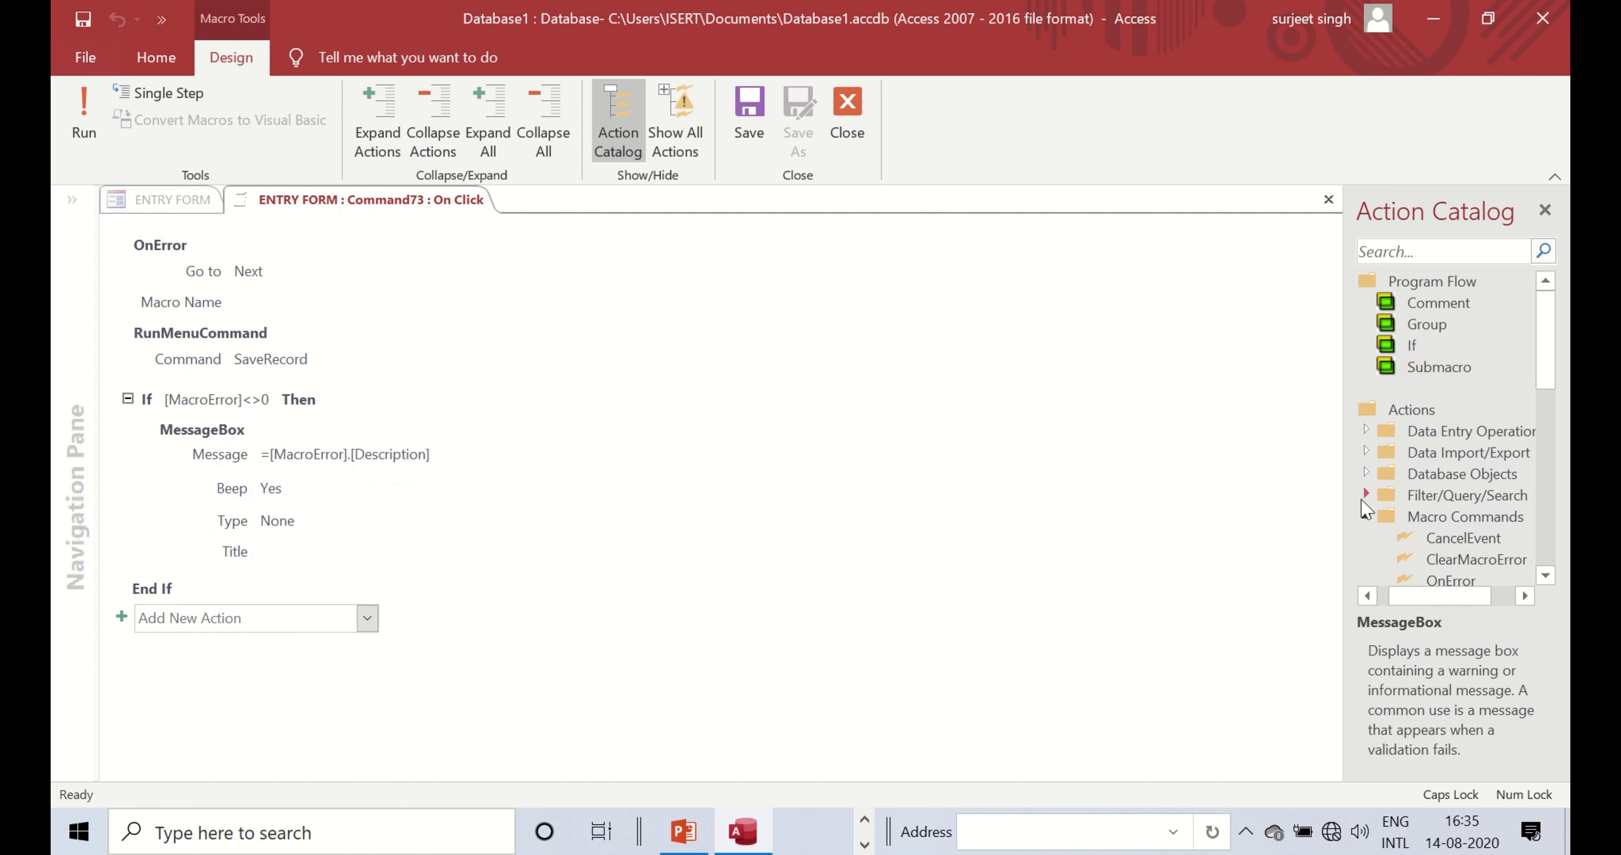
left_click(1365, 517)
scroll(1356, 489, "down", 4)
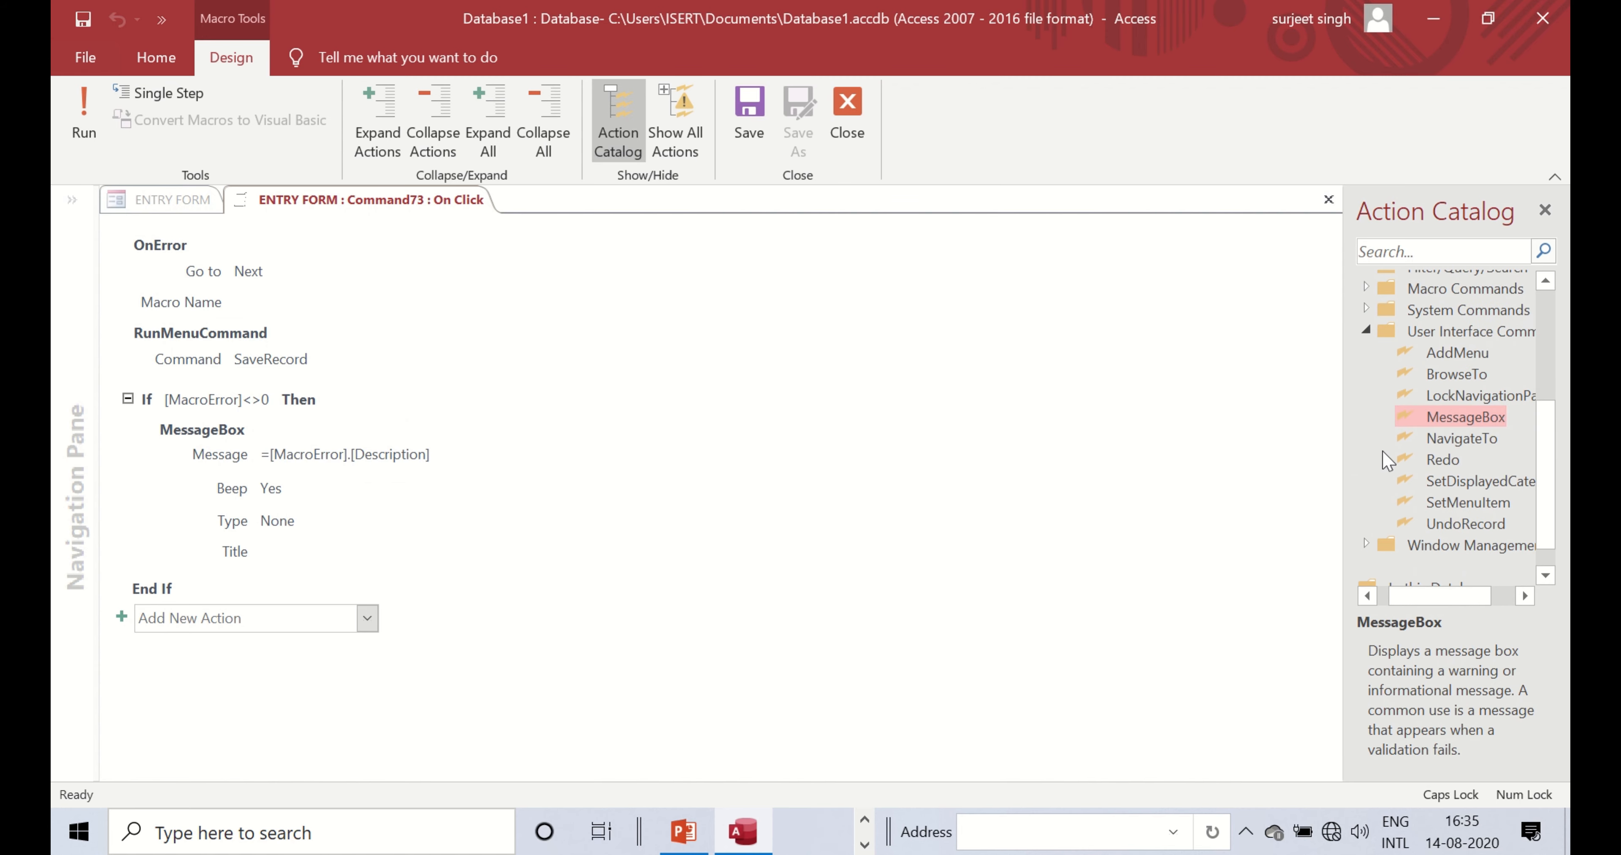
left_click(1366, 350)
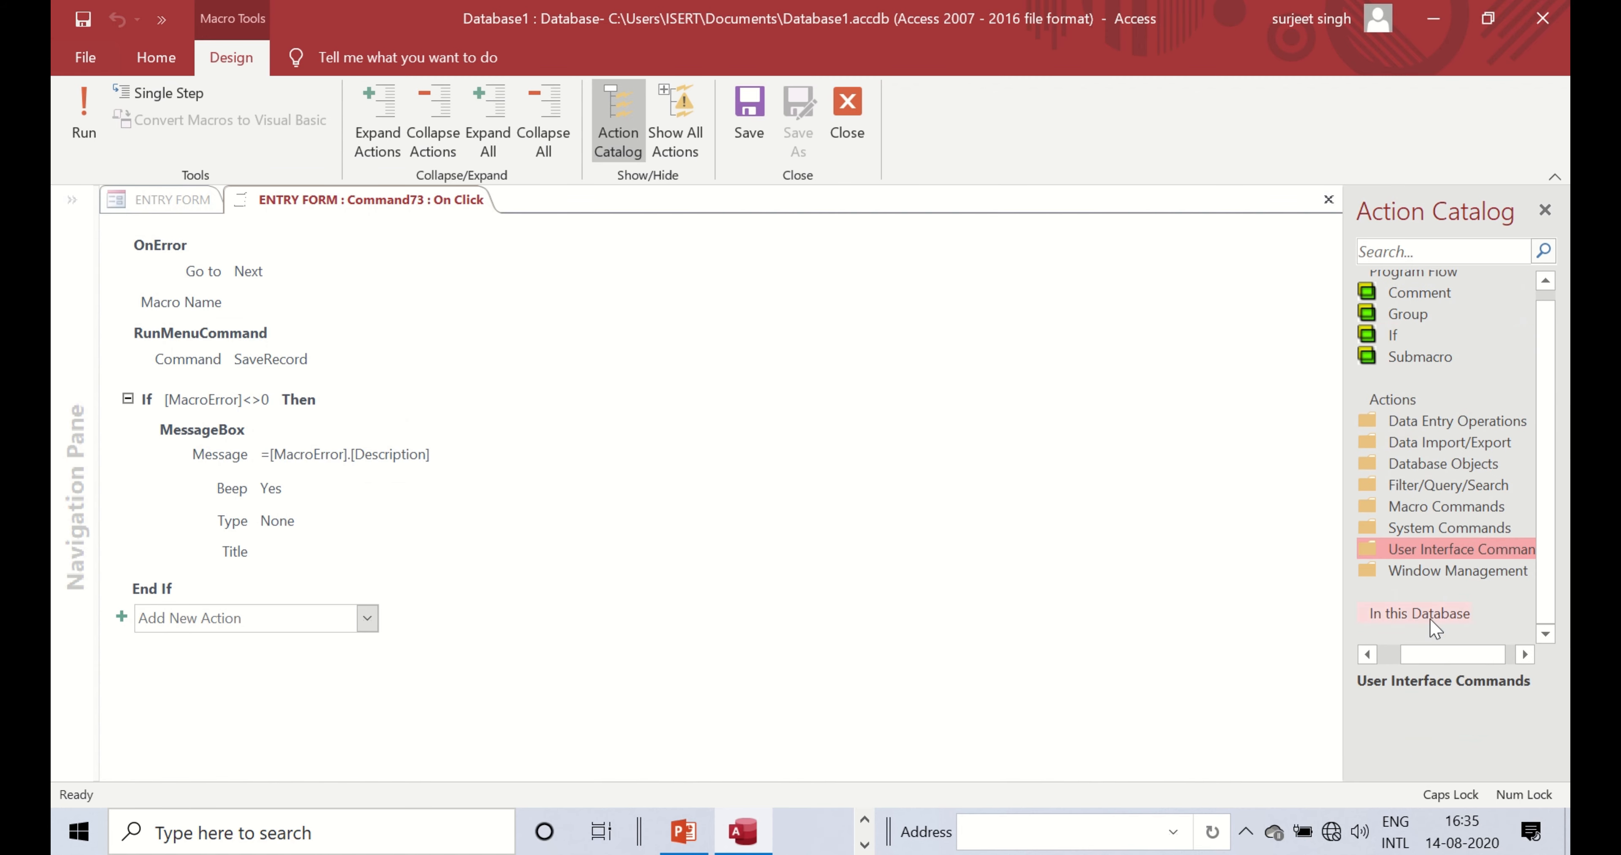
mouse_move(1448, 654)
left_mouse_down()
mouse_move(1425, 654)
mouse_move(1441, 660)
left_mouse_up()
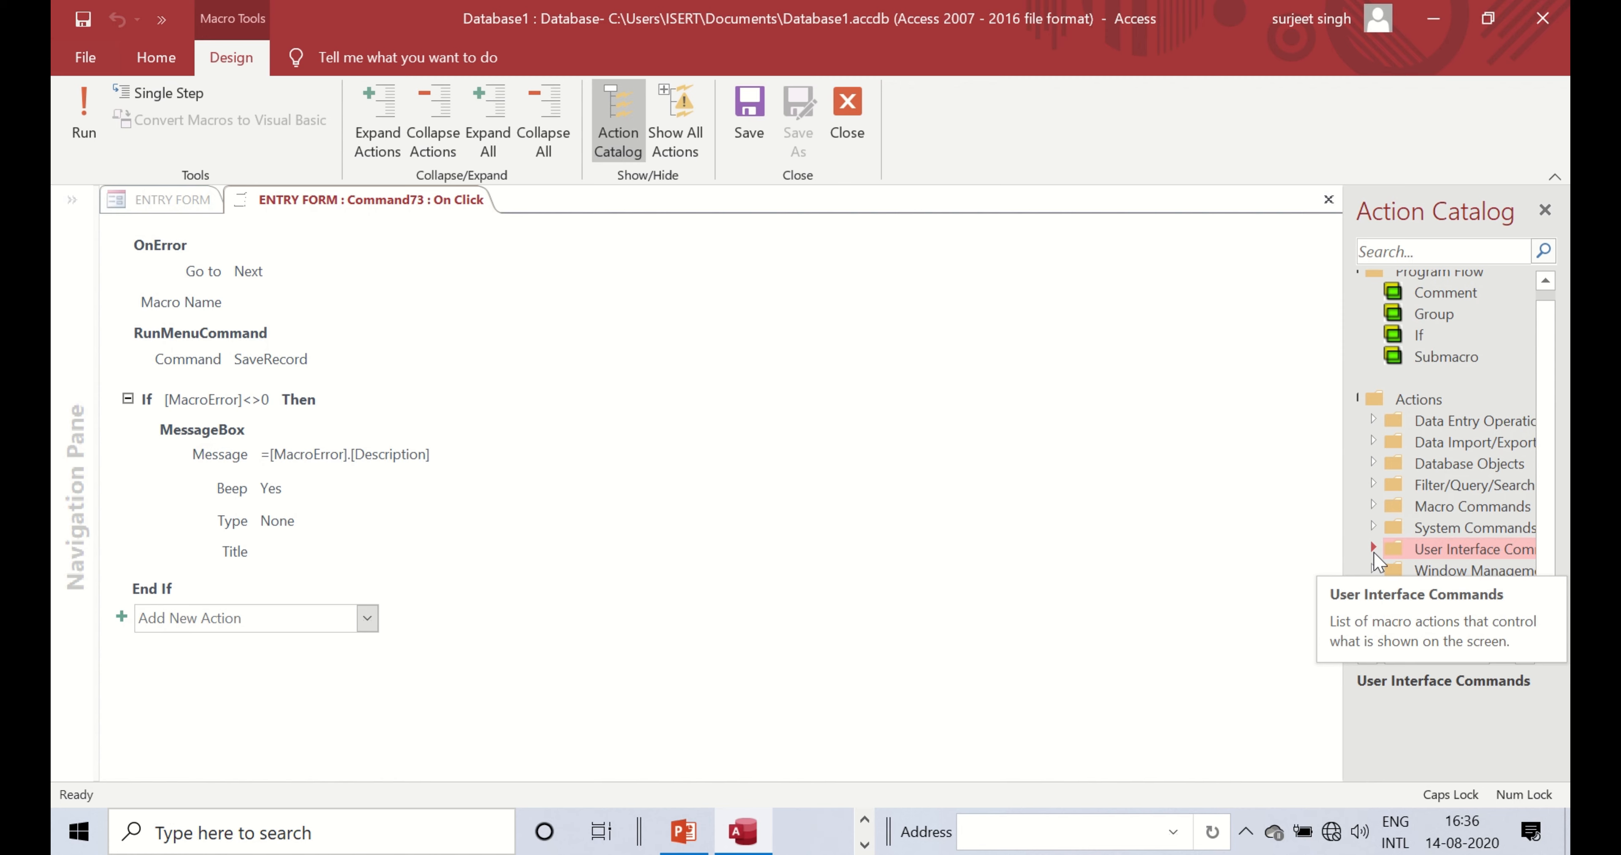
left_click(1374, 549)
scroll(1384, 522, "down", 1)
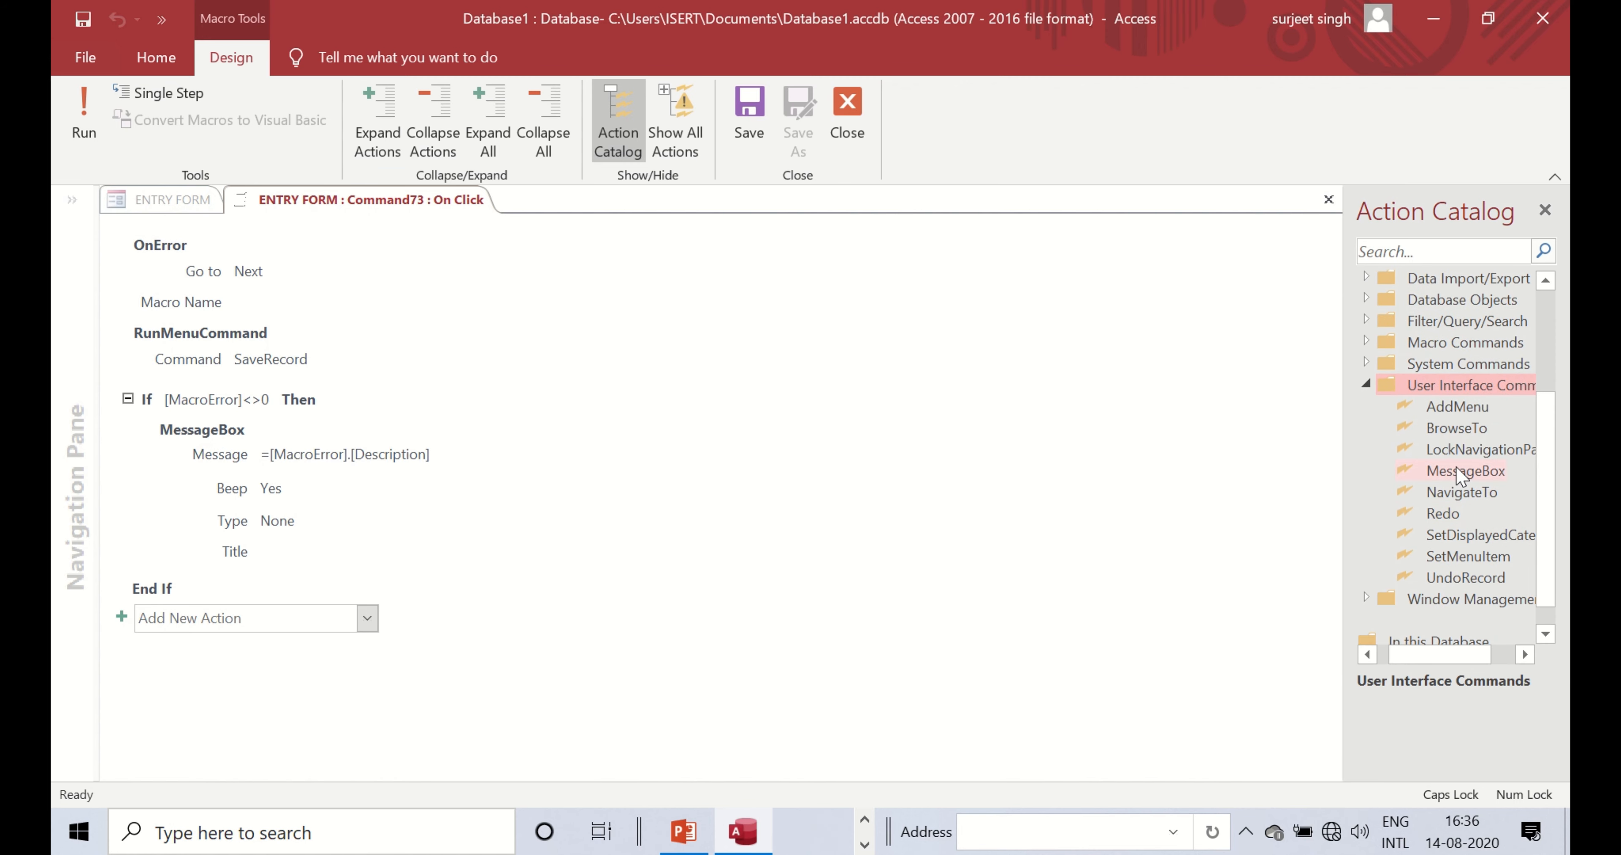
- Try placing a MessageBox action in the macro, then cancel with Escape
left_click_drag(1458, 473, 259, 375)
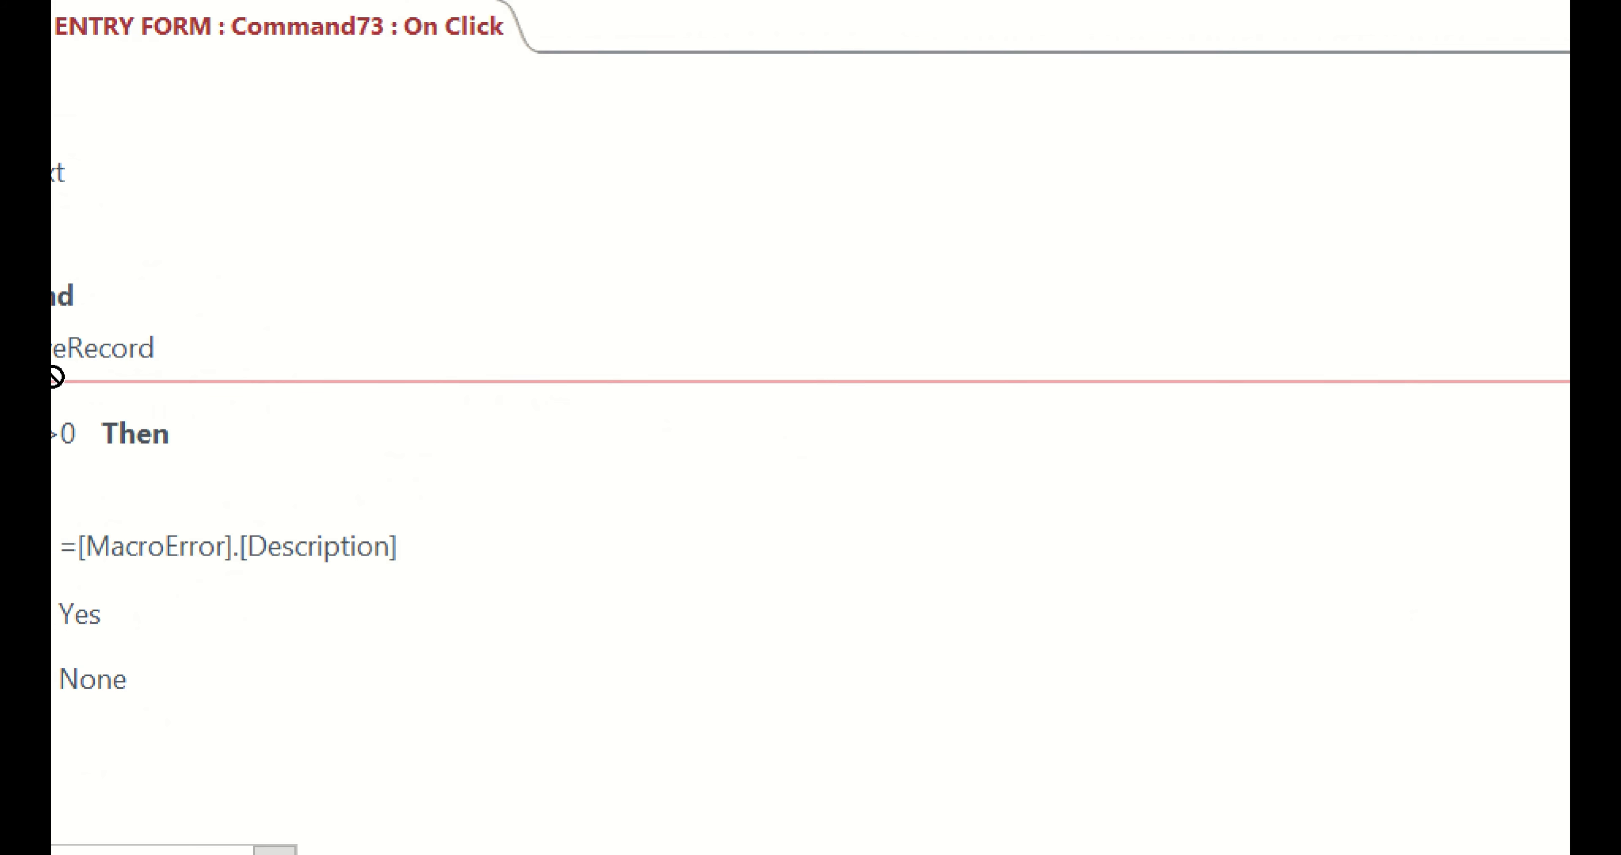
left_click_drag(52, 378, 53, 377)
left_click(207, 369)
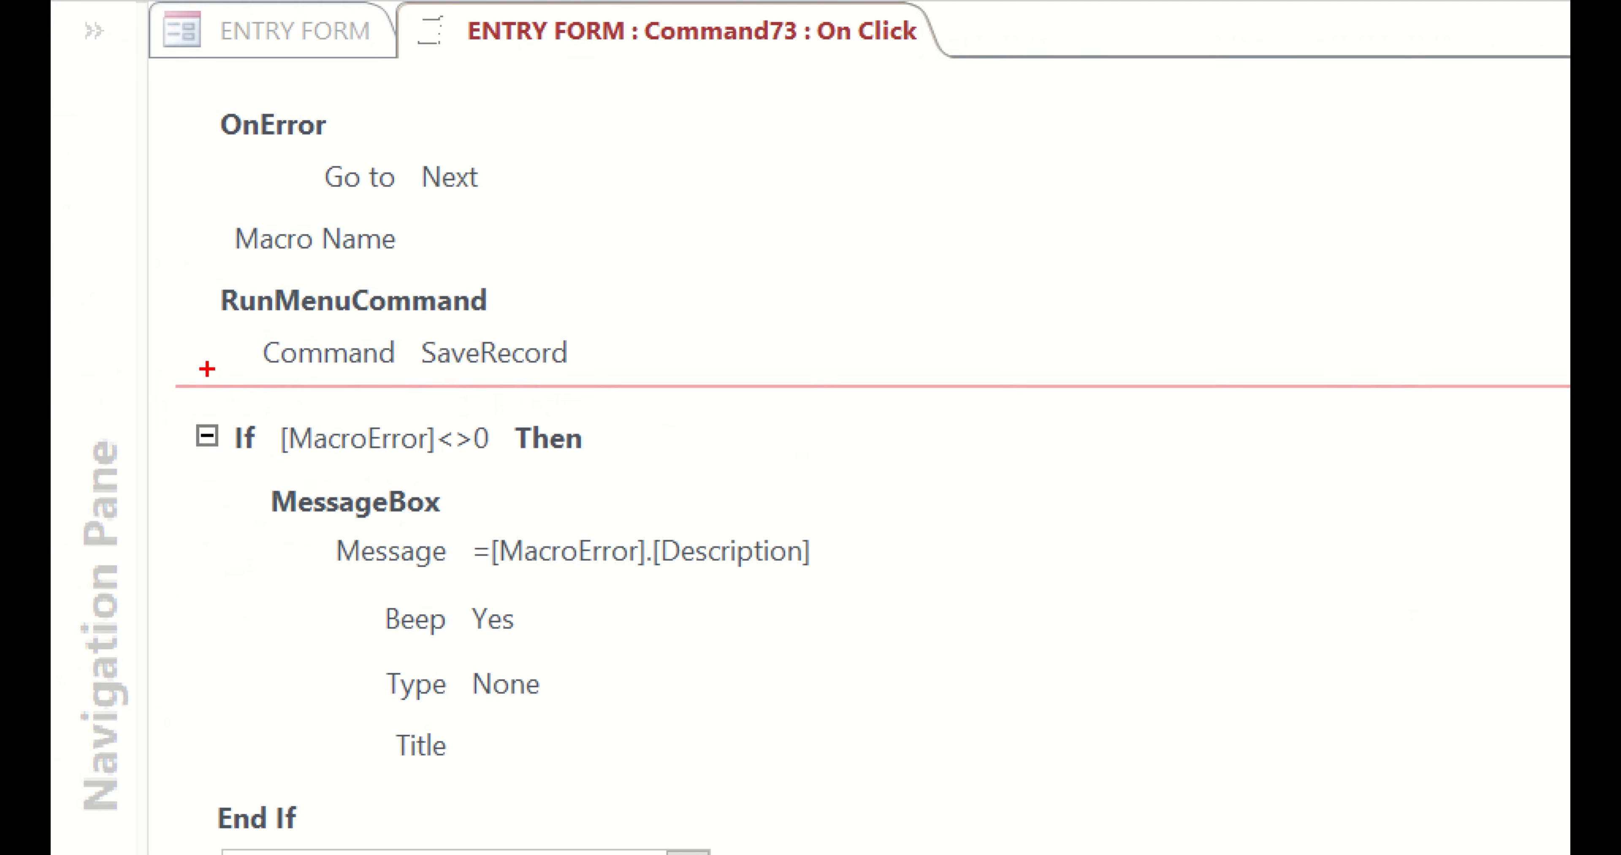
mouse_move(190, 252)
left_mouse_down()
mouse_move(380, 369)
mouse_move(694, 370)
left_mouse_up()
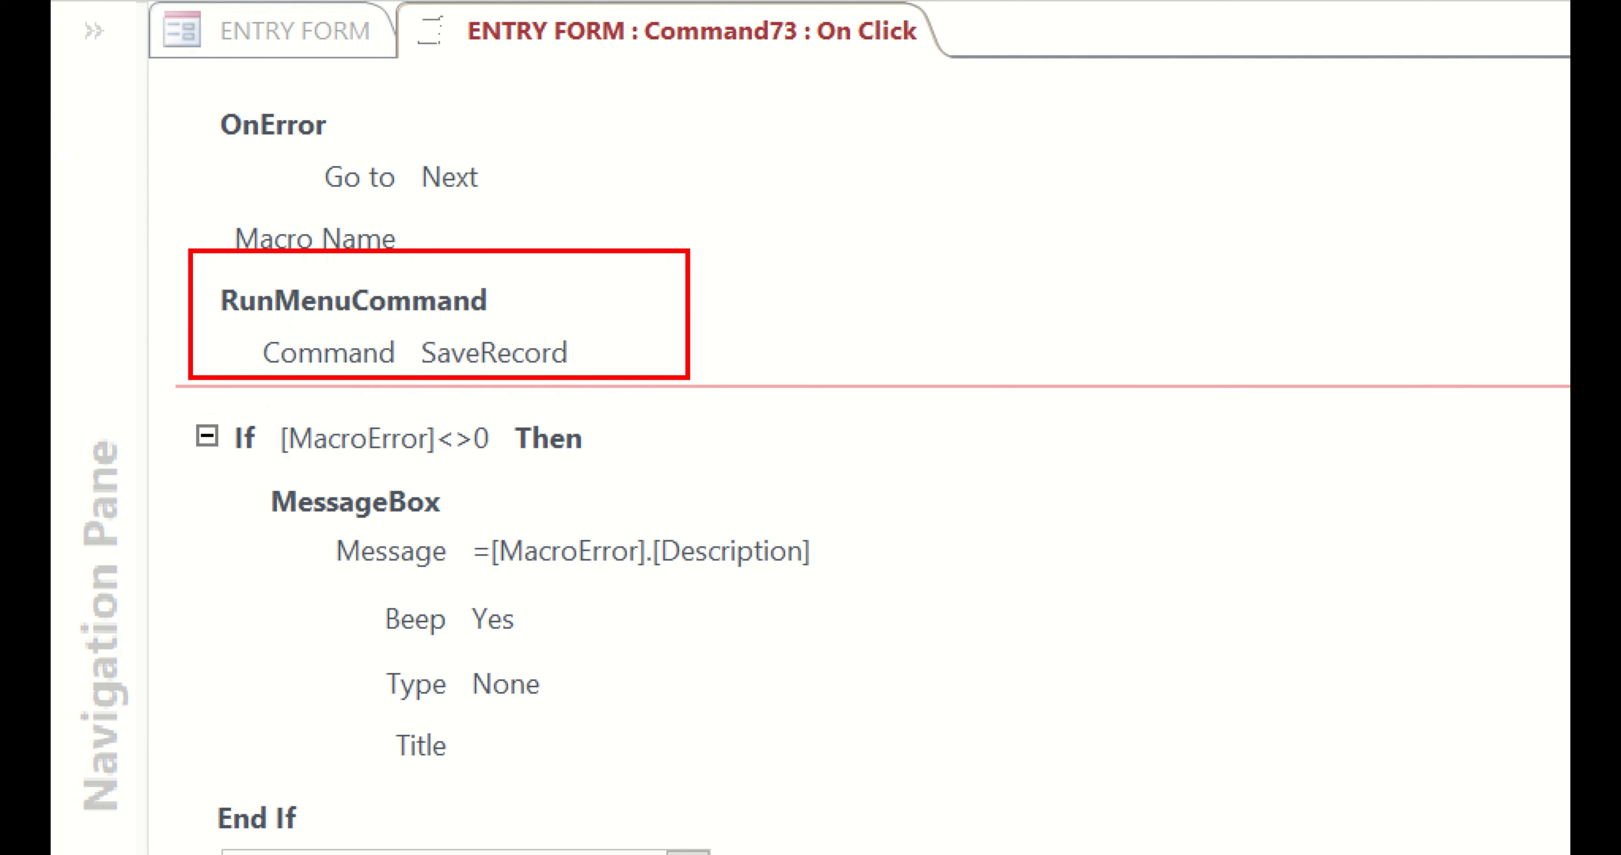
key("Escape")
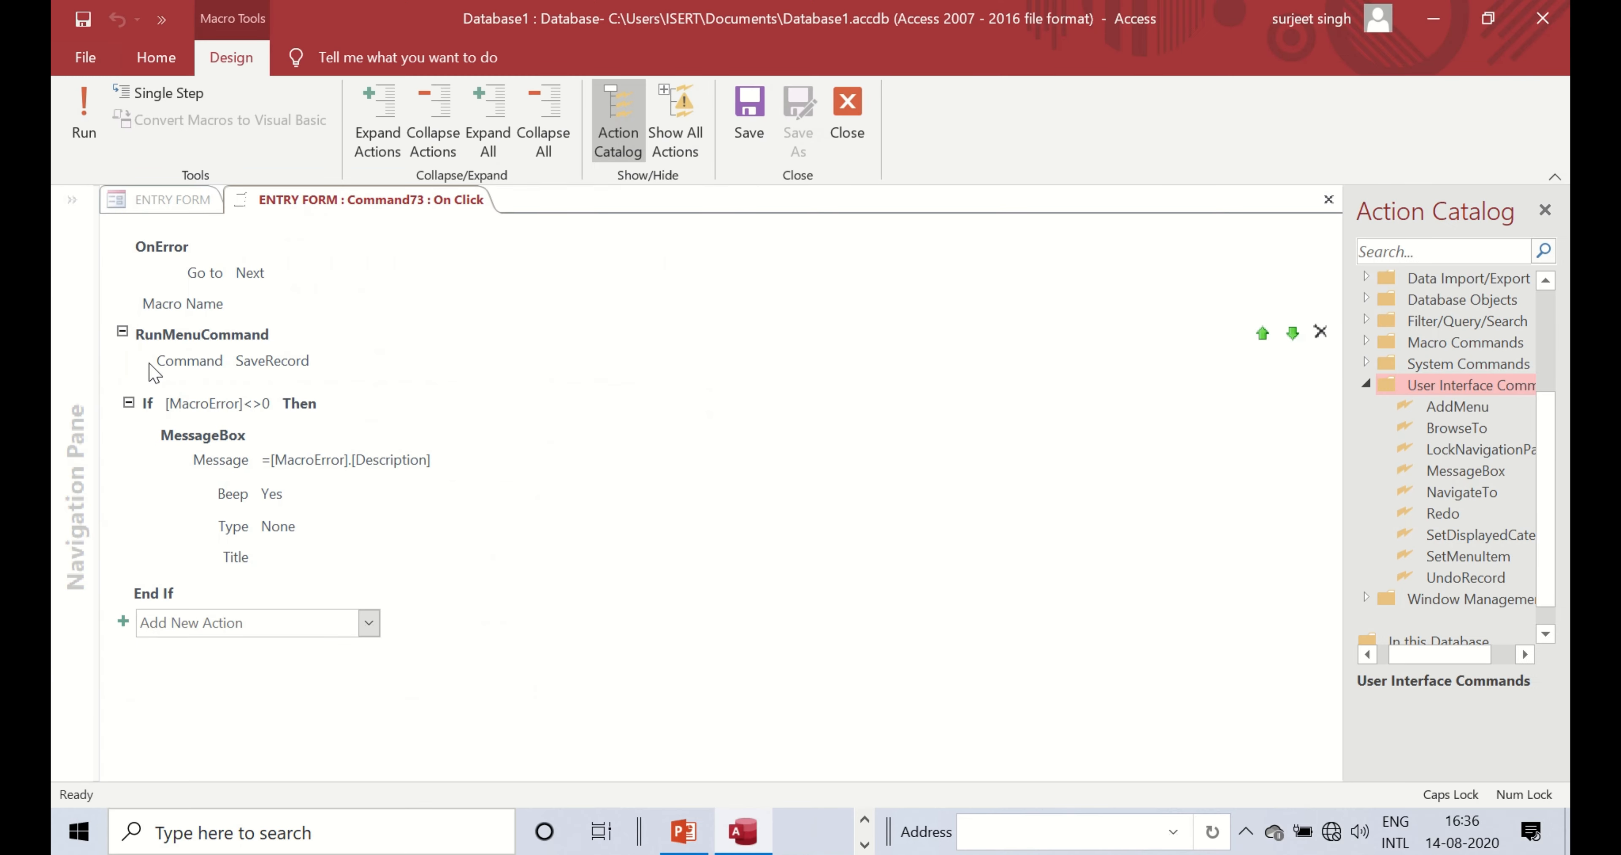
- Add a MessageBox after SaveRecord saying 'Record has been successfully saved, DEVELOPED BY TEAM', titled TECHVIEW TEAM, and save
left_click_drag(1475, 481, 210, 376)
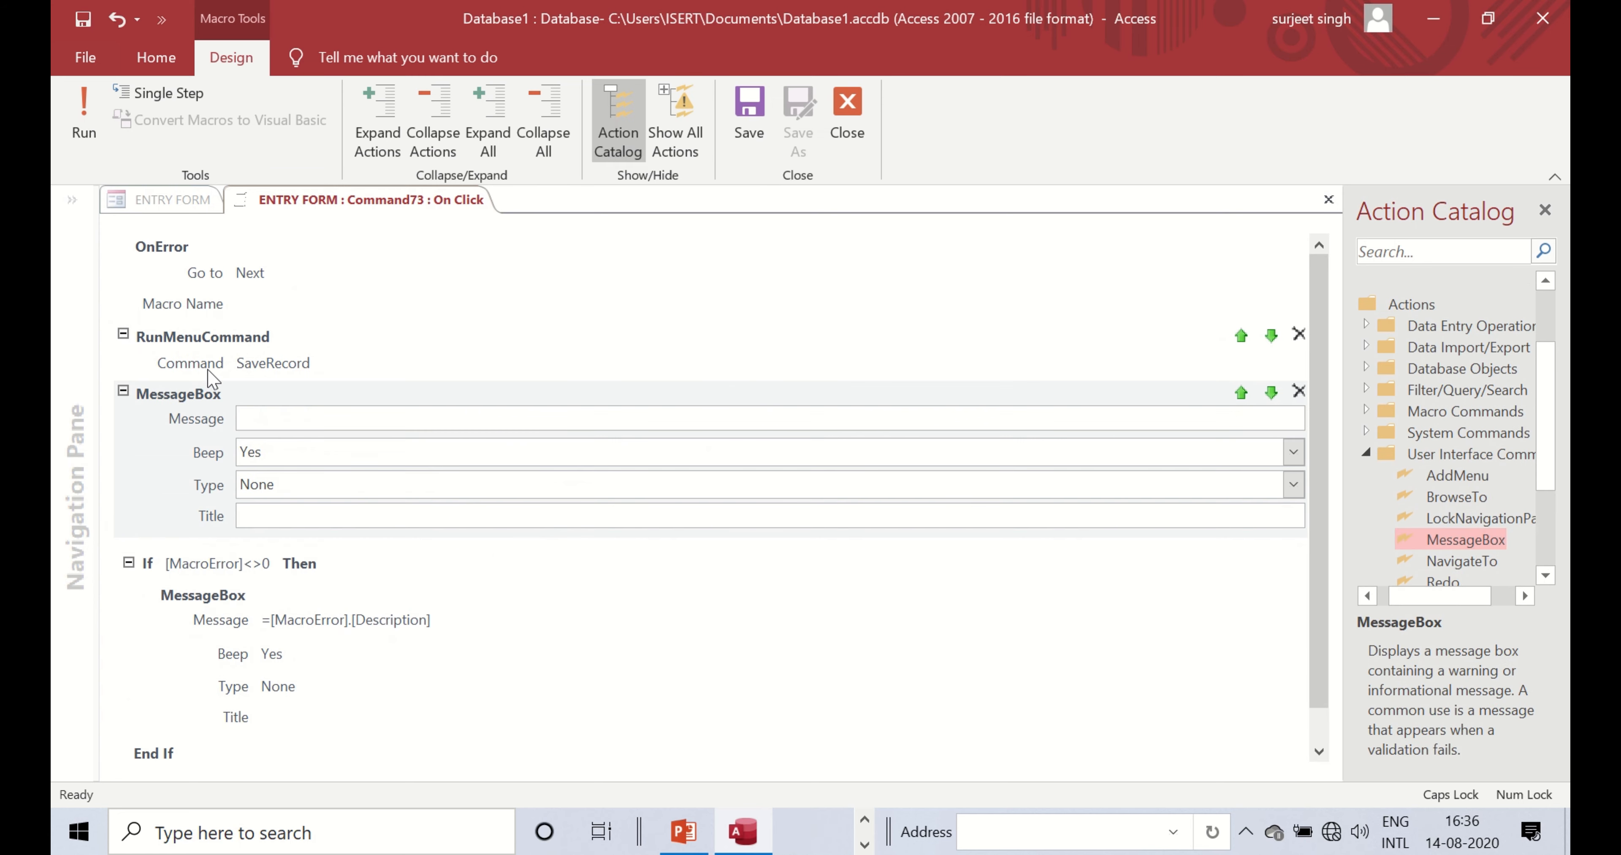
left_click(343, 425)
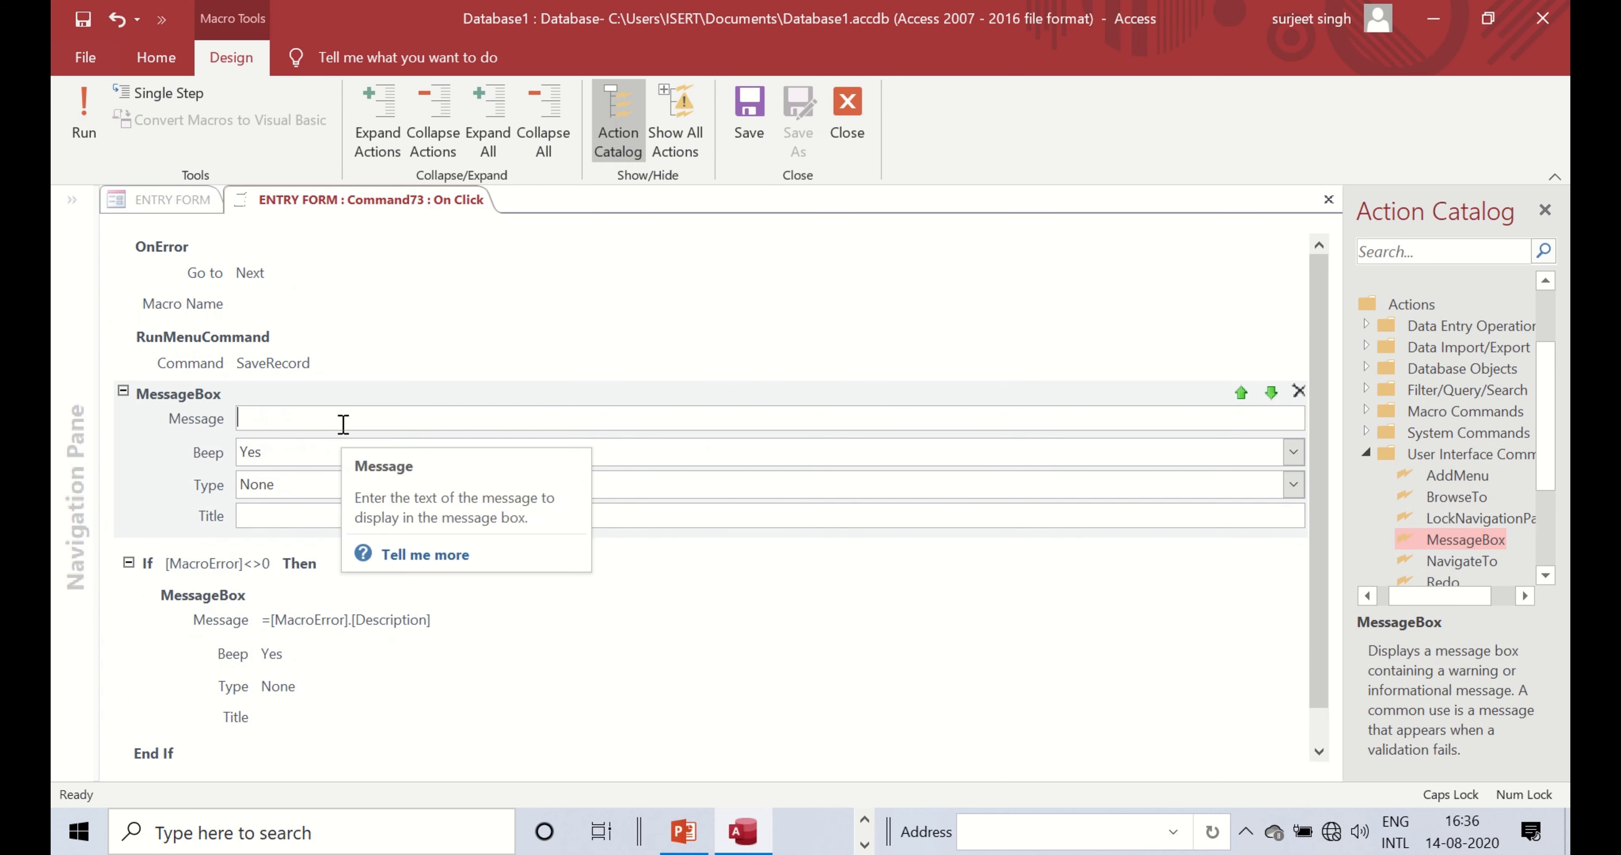
type("y")
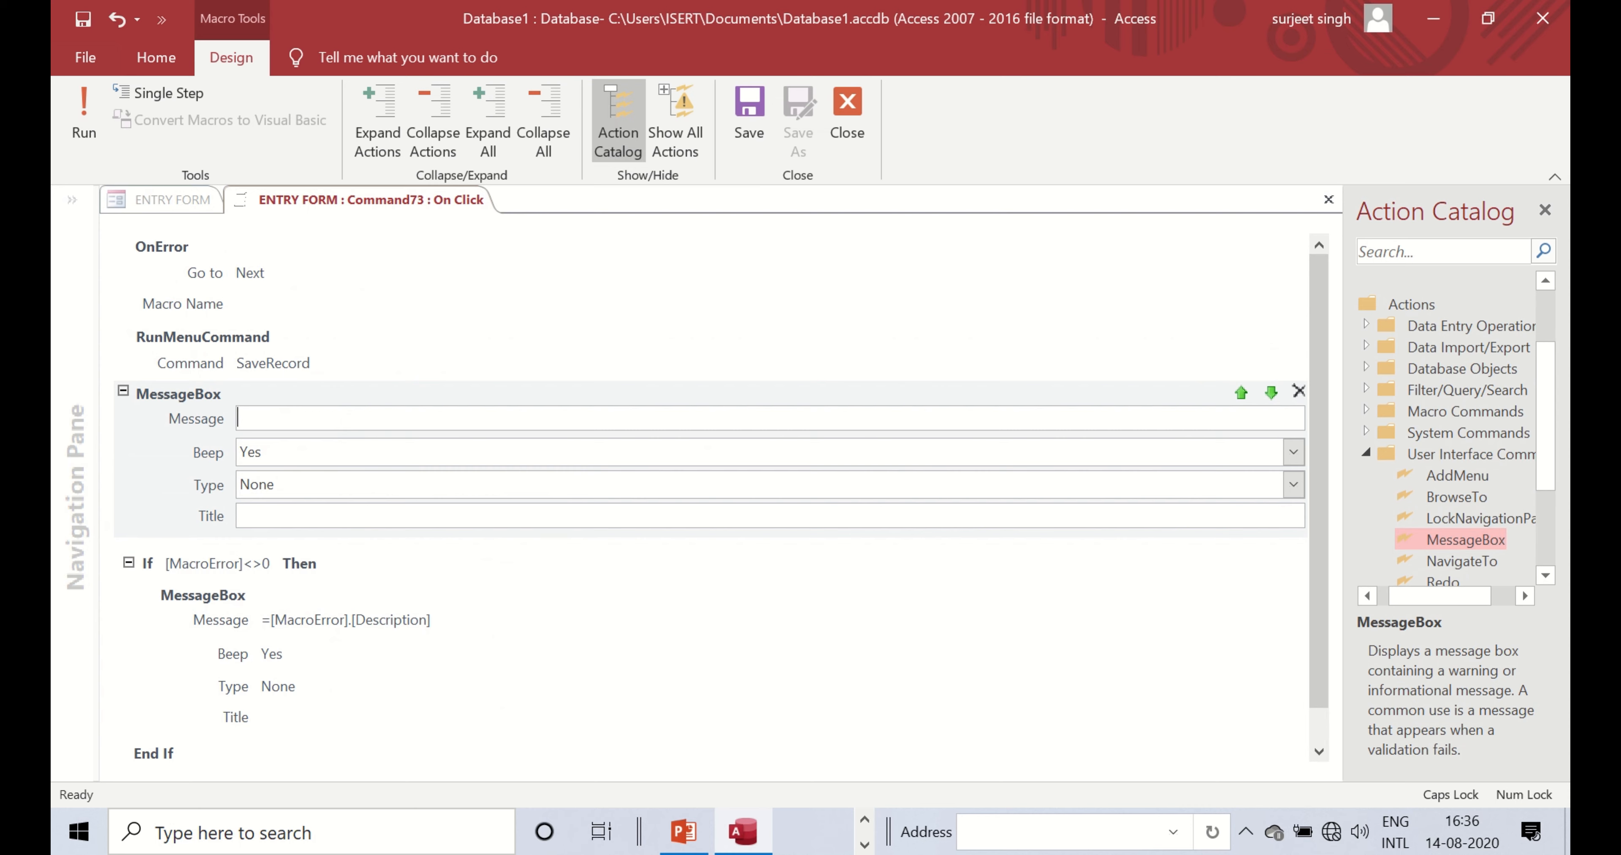
key("Caps_Lock")
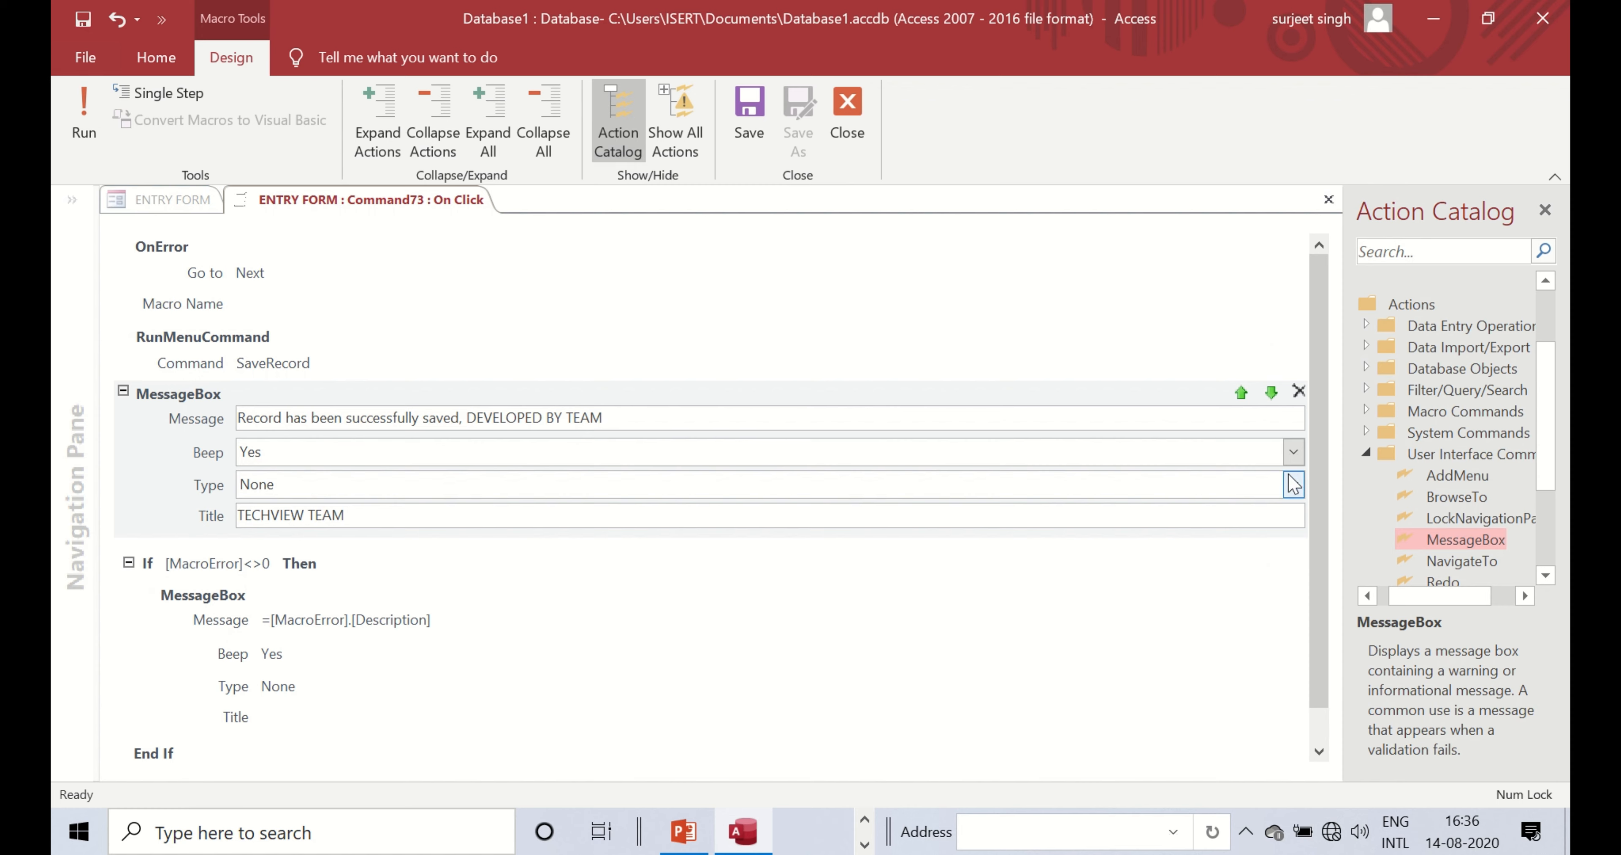
left_click(749, 122)
- Close the macro editor and the ENTRY FORM design, keeping the changes
left_click(846, 116)
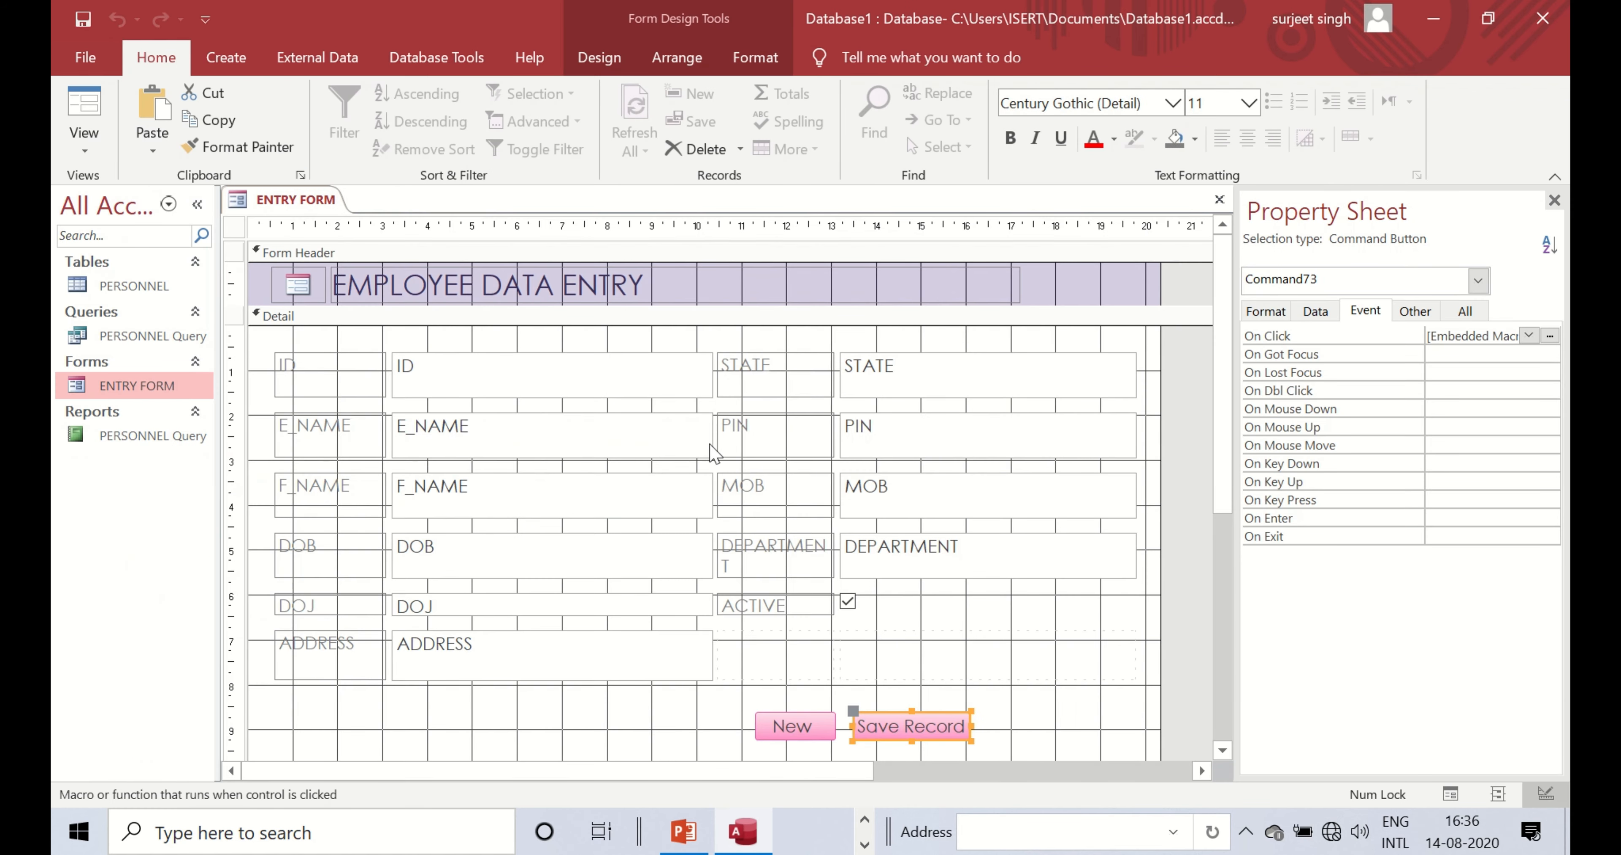
right_click(315, 200)
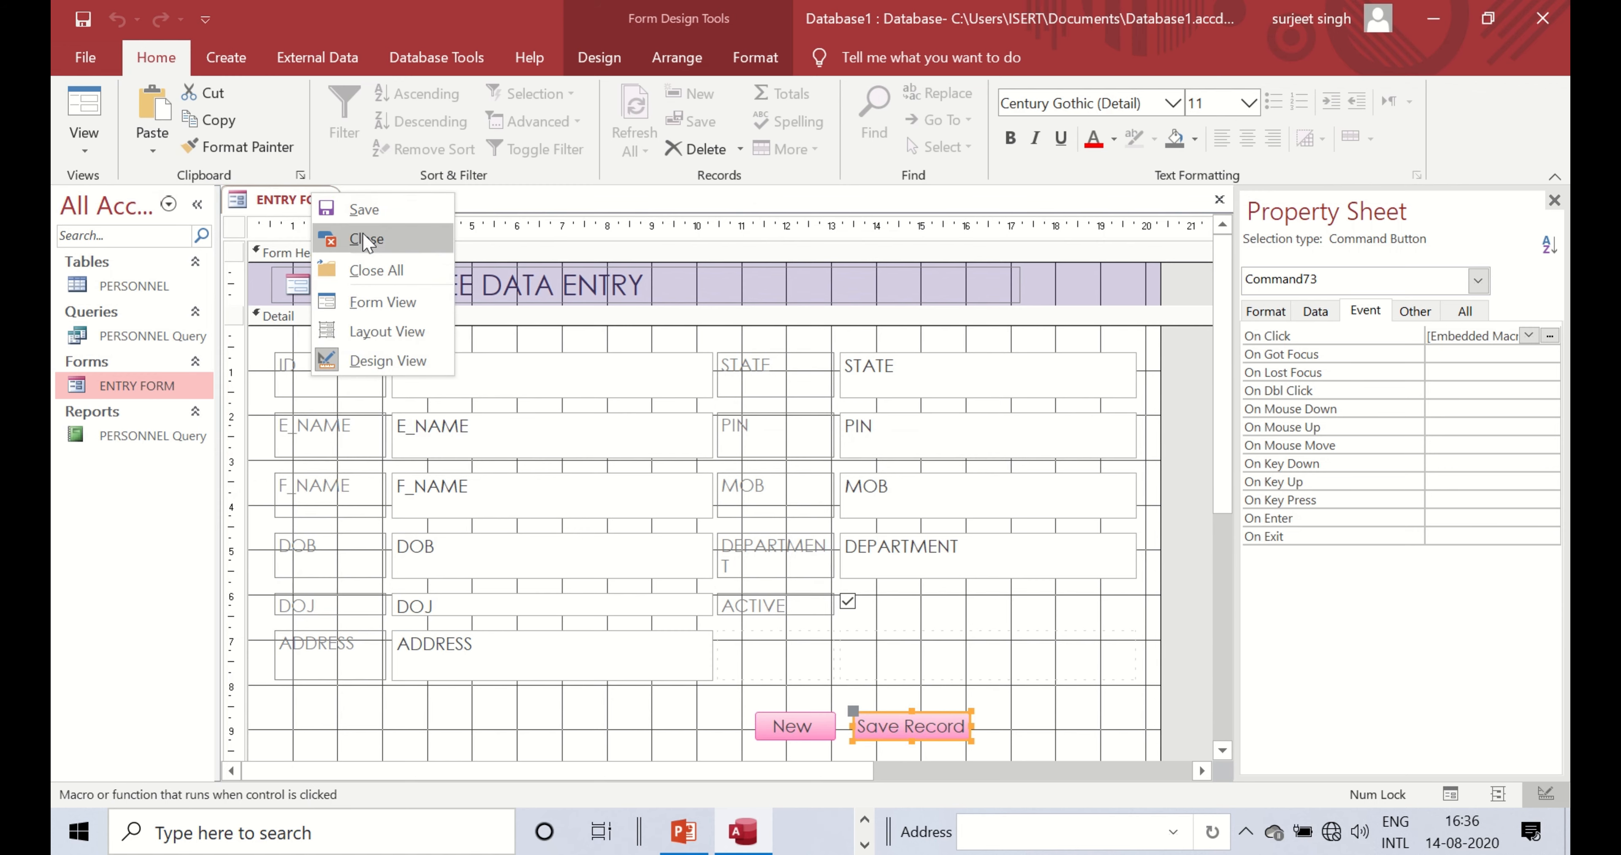
left_click(308, 244)
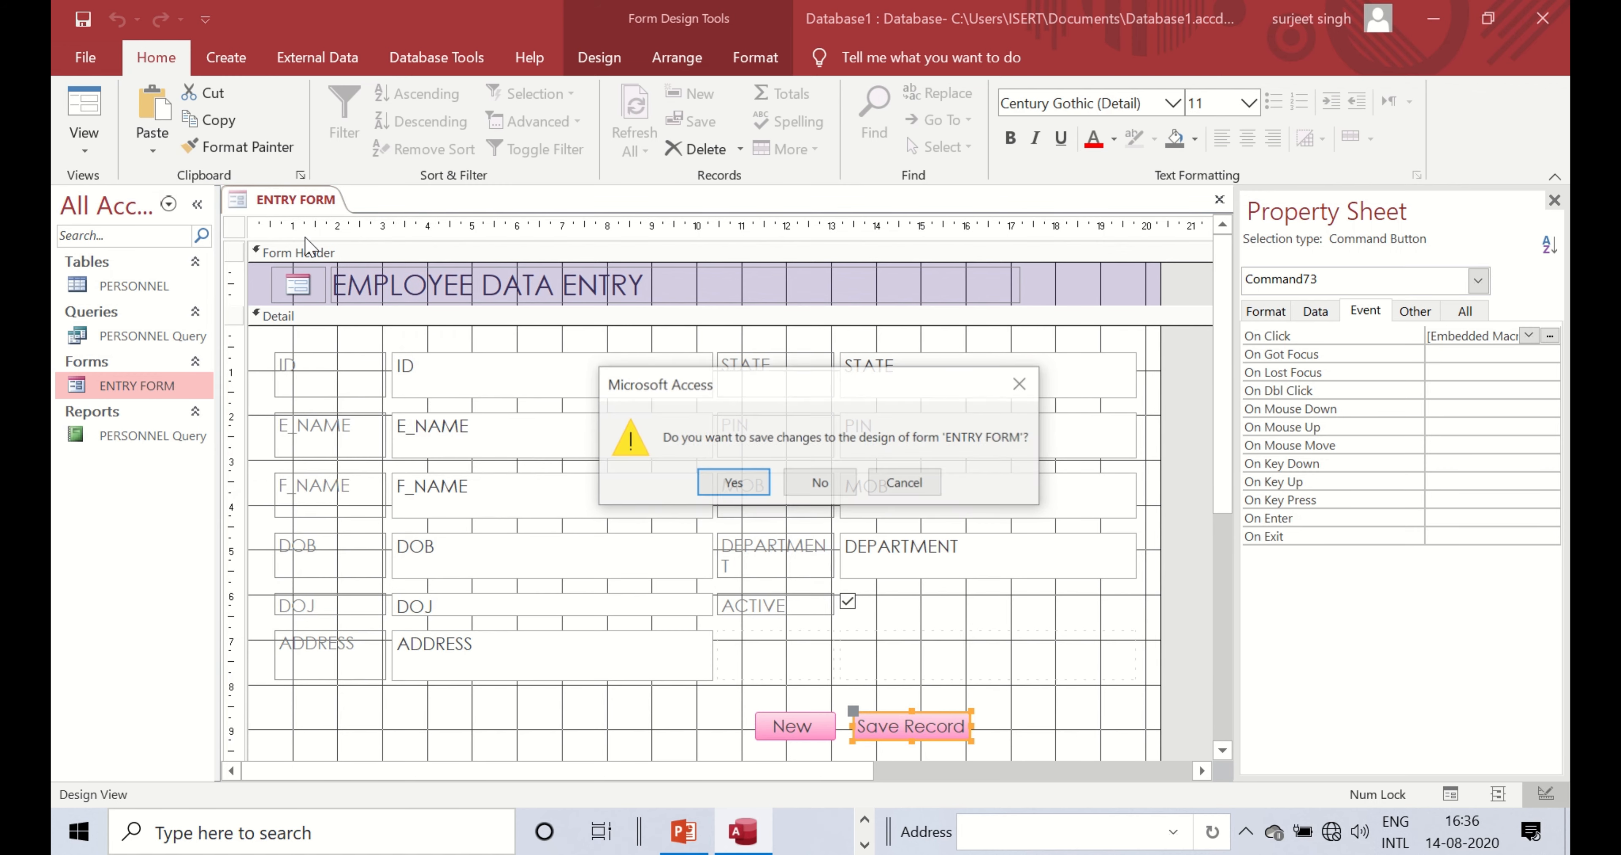
left_click(742, 489)
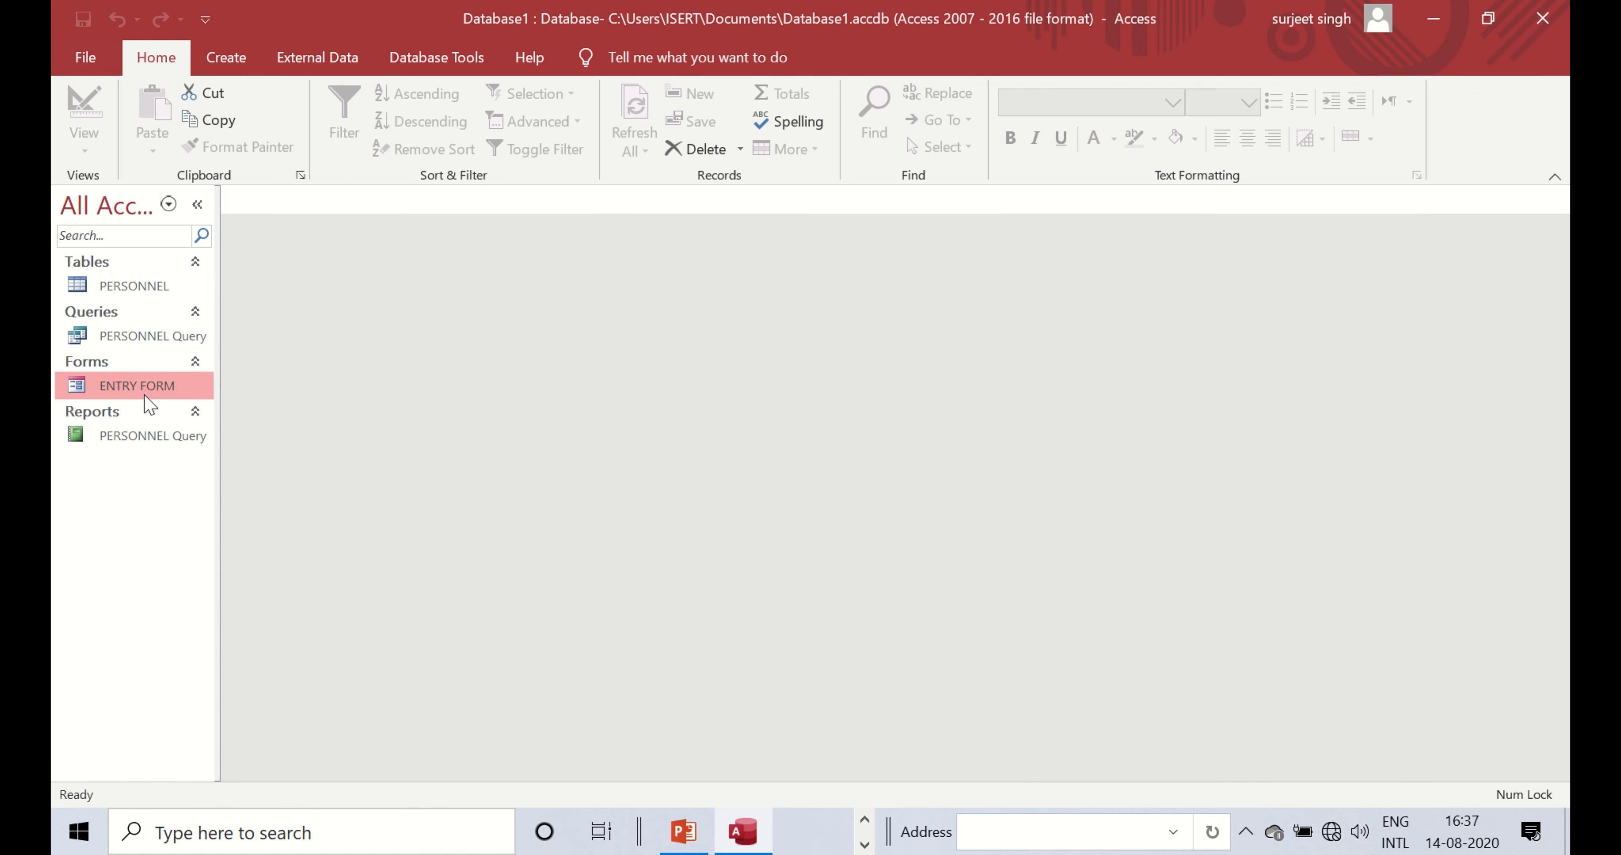
- Start a new record named 'new' with DOB 08-08-2020 and DOJ 07-08-2020
double_click(145, 396)
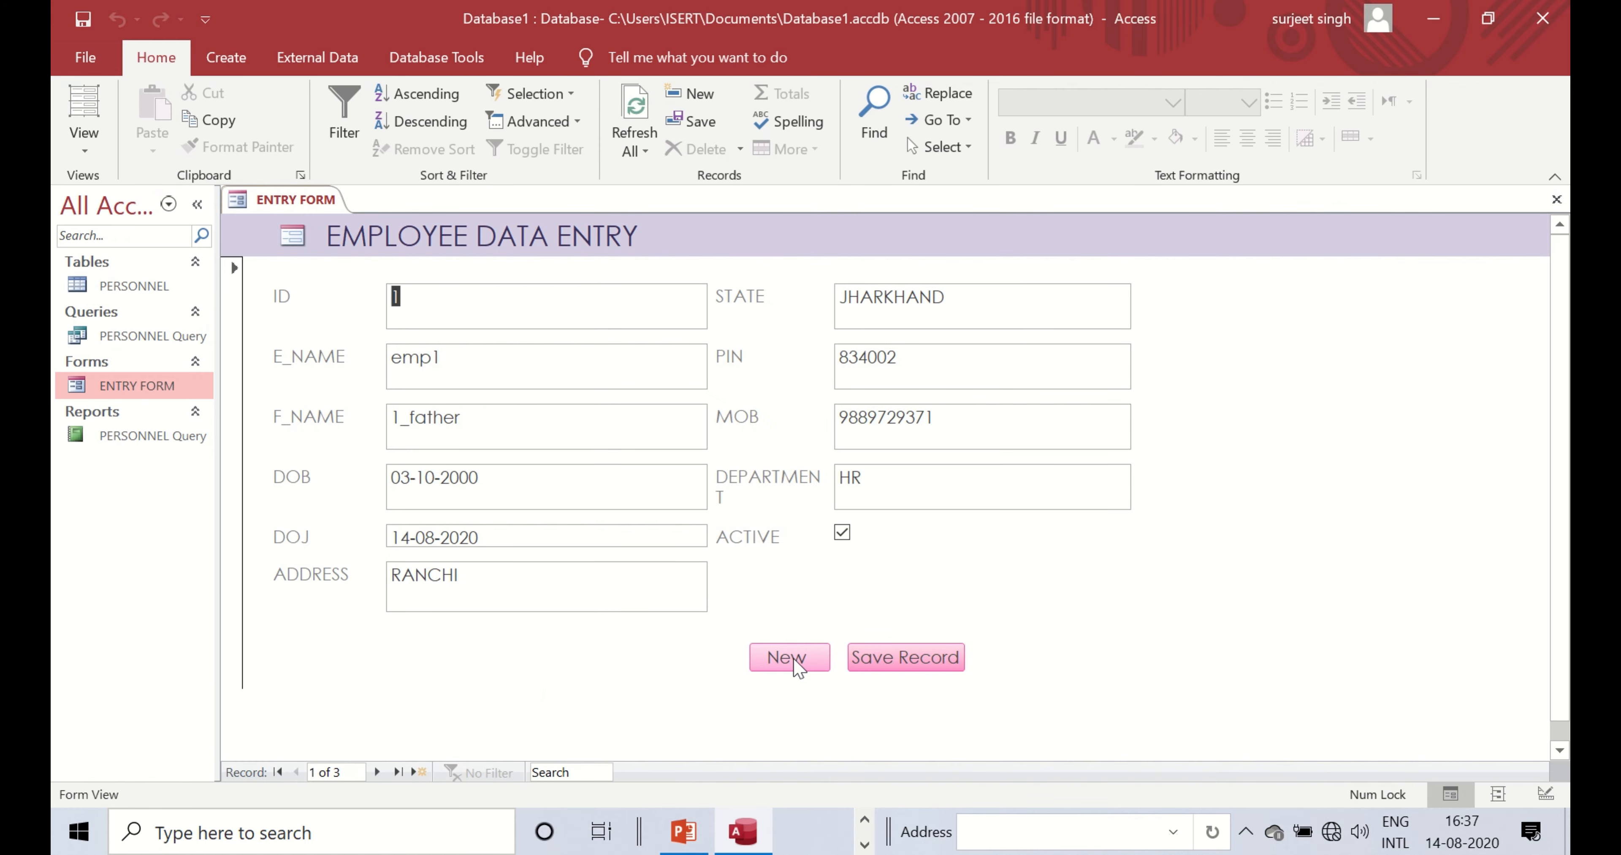
left_click(797, 668)
left_click(434, 367)
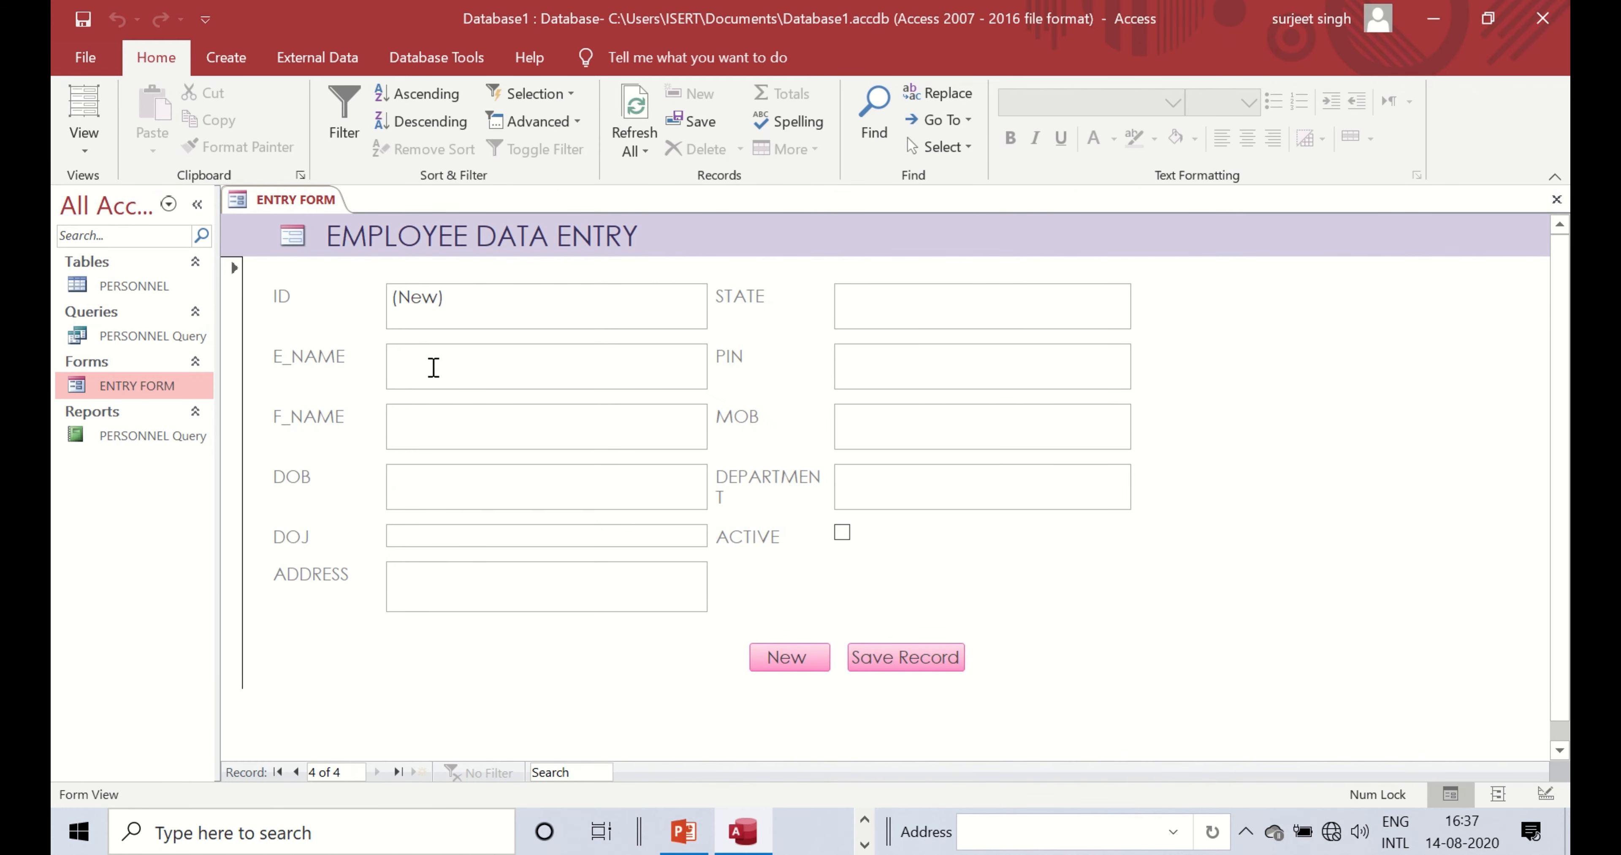
type("new")
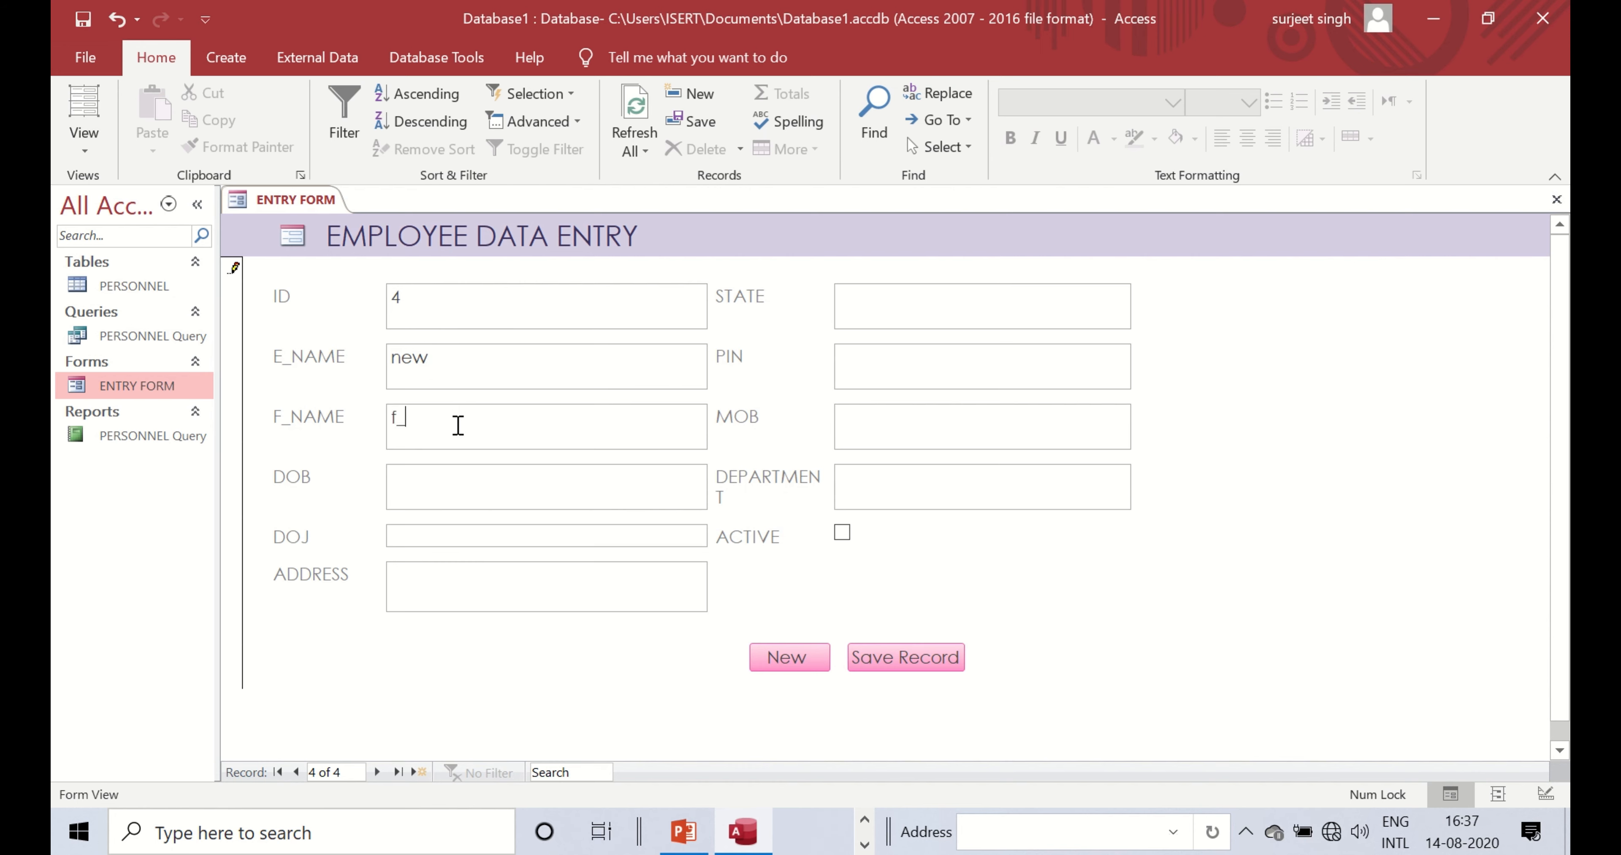
left_click(445, 478)
left_click(718, 473)
left_click(680, 565)
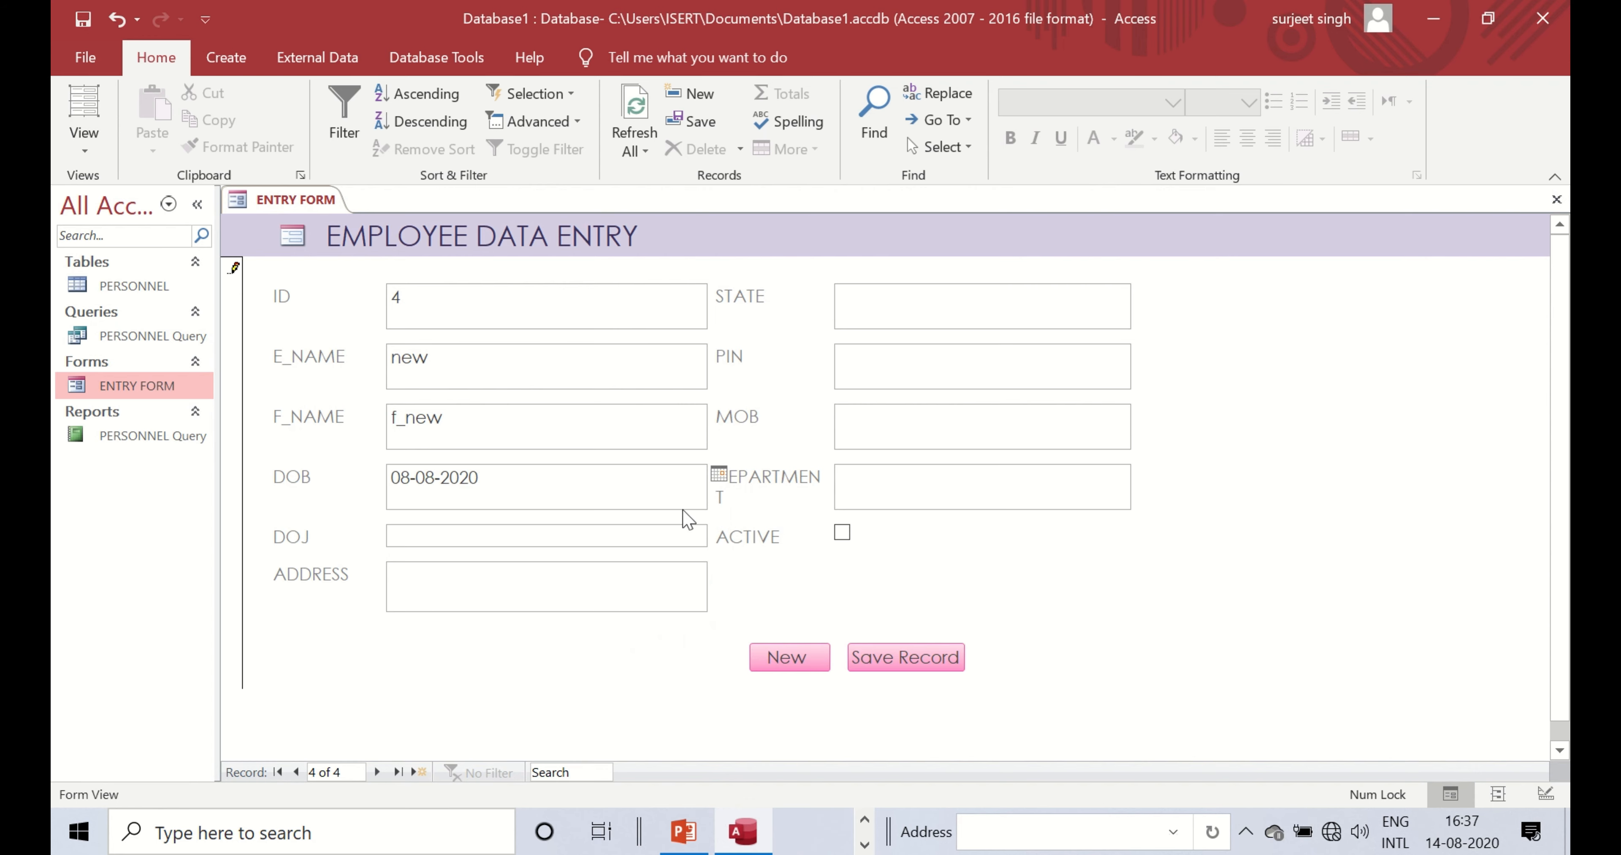
left_click(690, 538)
left_click(720, 536)
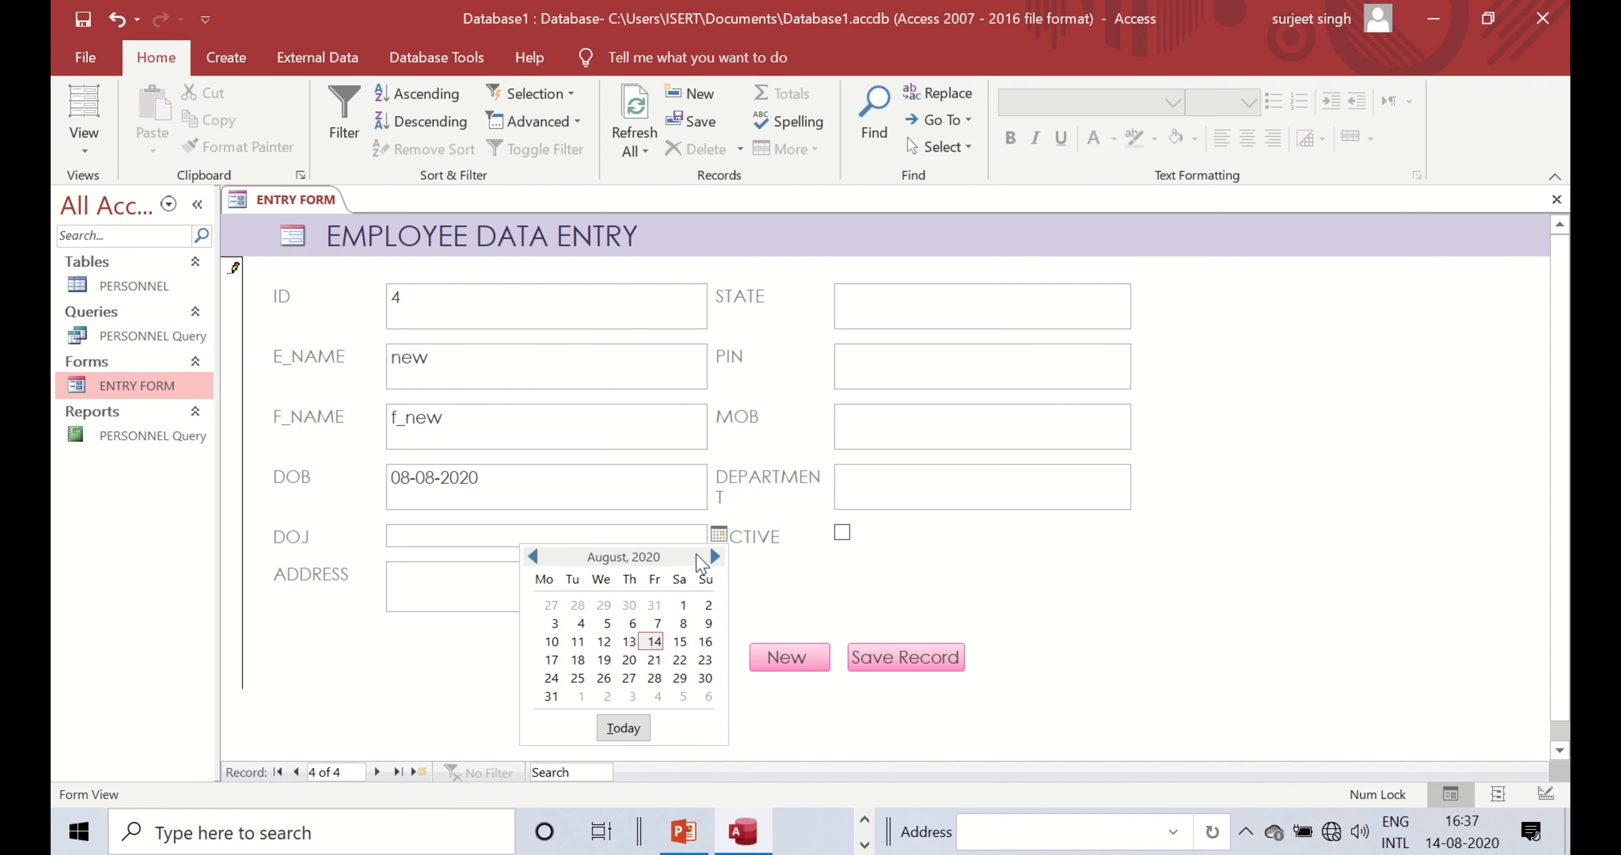
left_click(645, 630)
- Fill address, state, mobile and department with placeholder text, mark active, and save the record
left_click(560, 595)
type("wda")
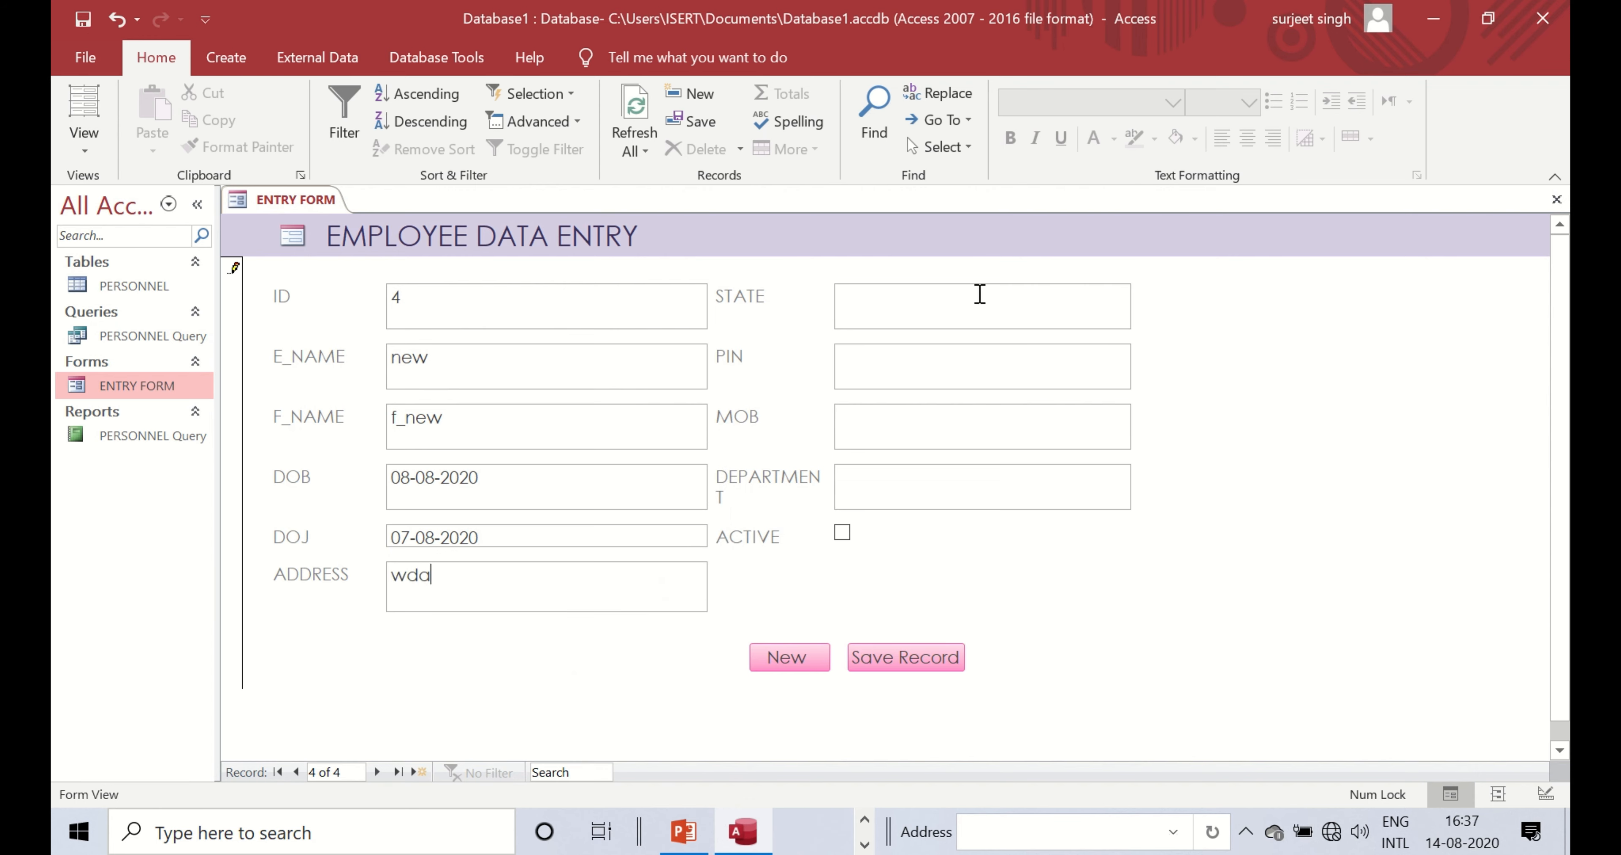
left_click(969, 301)
type("sd")
left_click(941, 373)
type("asd")
left_click(906, 441)
type("asd")
left_click(885, 473)
type("adas")
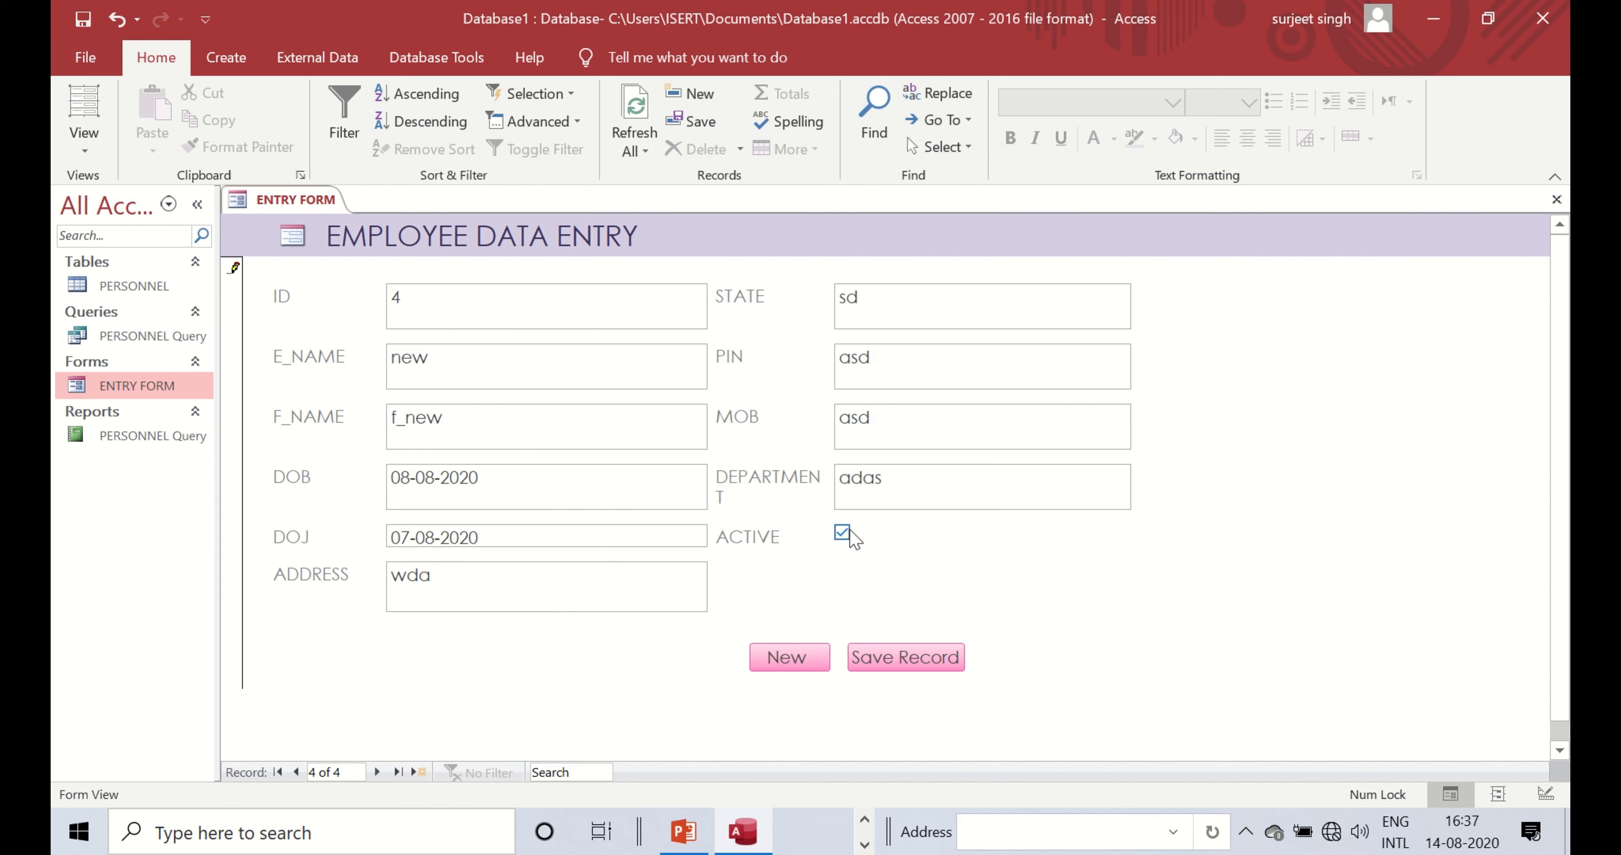
left_click(842, 532)
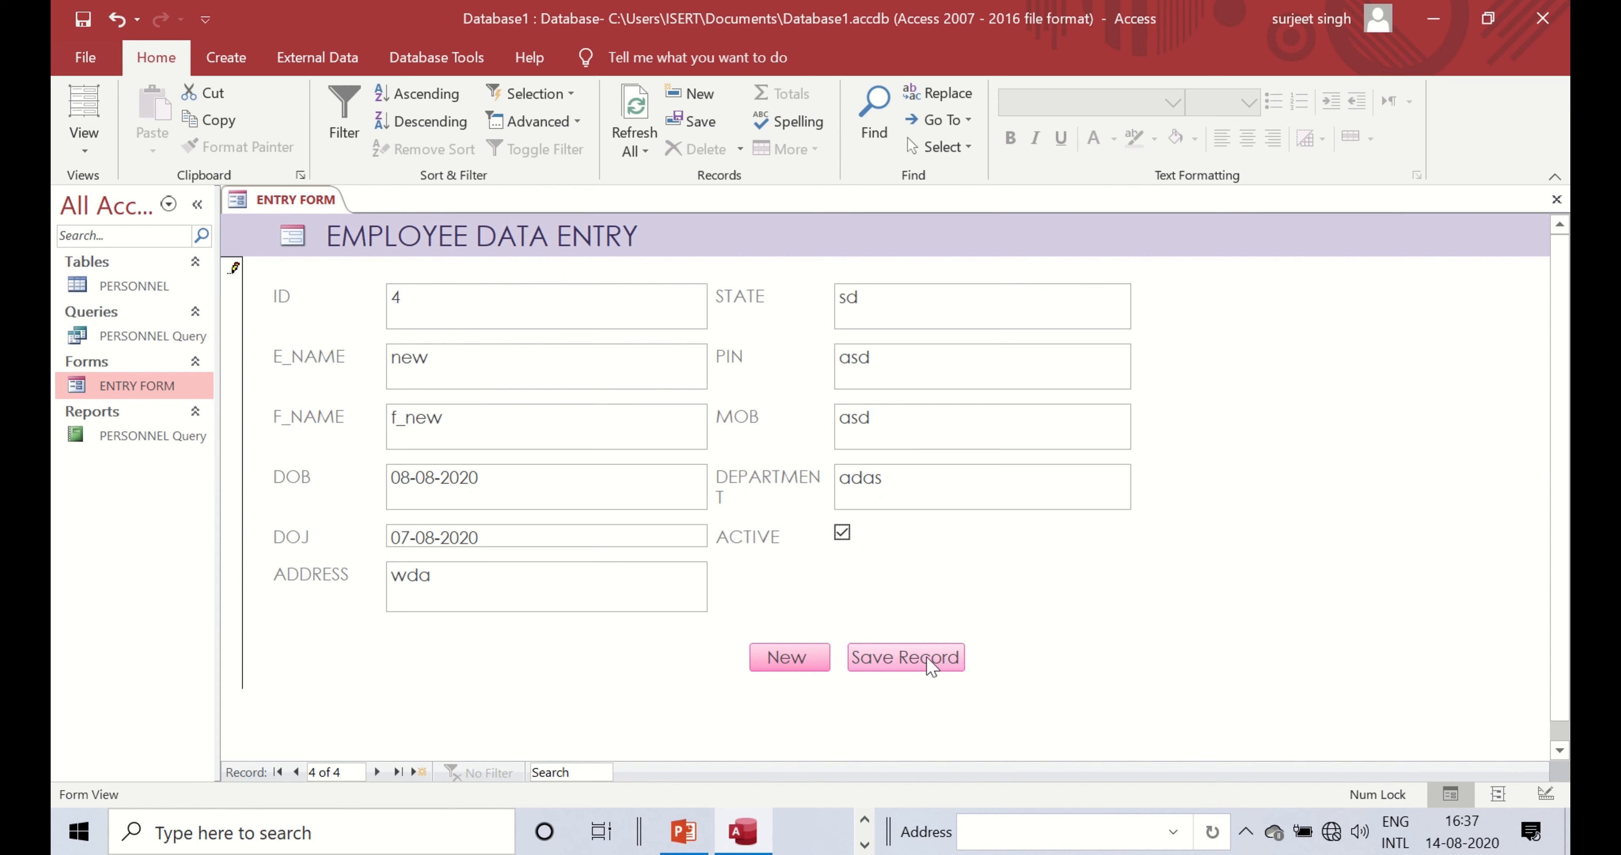
left_click(924, 660)
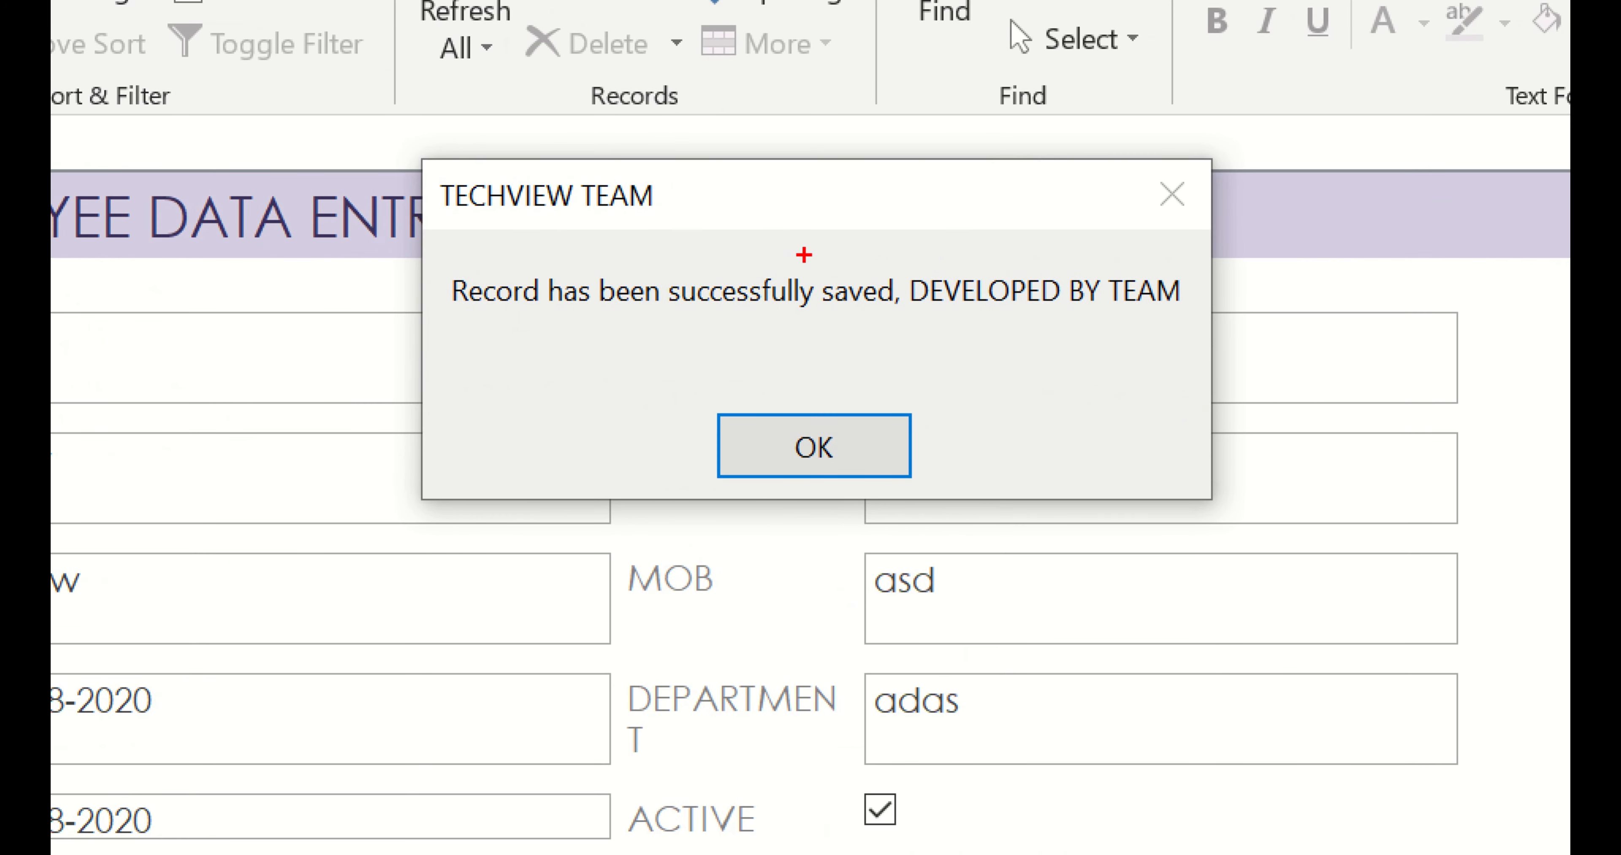
left_click_drag(420, 171, 741, 231)
mouse_move(446, 263)
left_mouse_down()
mouse_move(741, 333)
mouse_move(919, 332)
left_mouse_up()
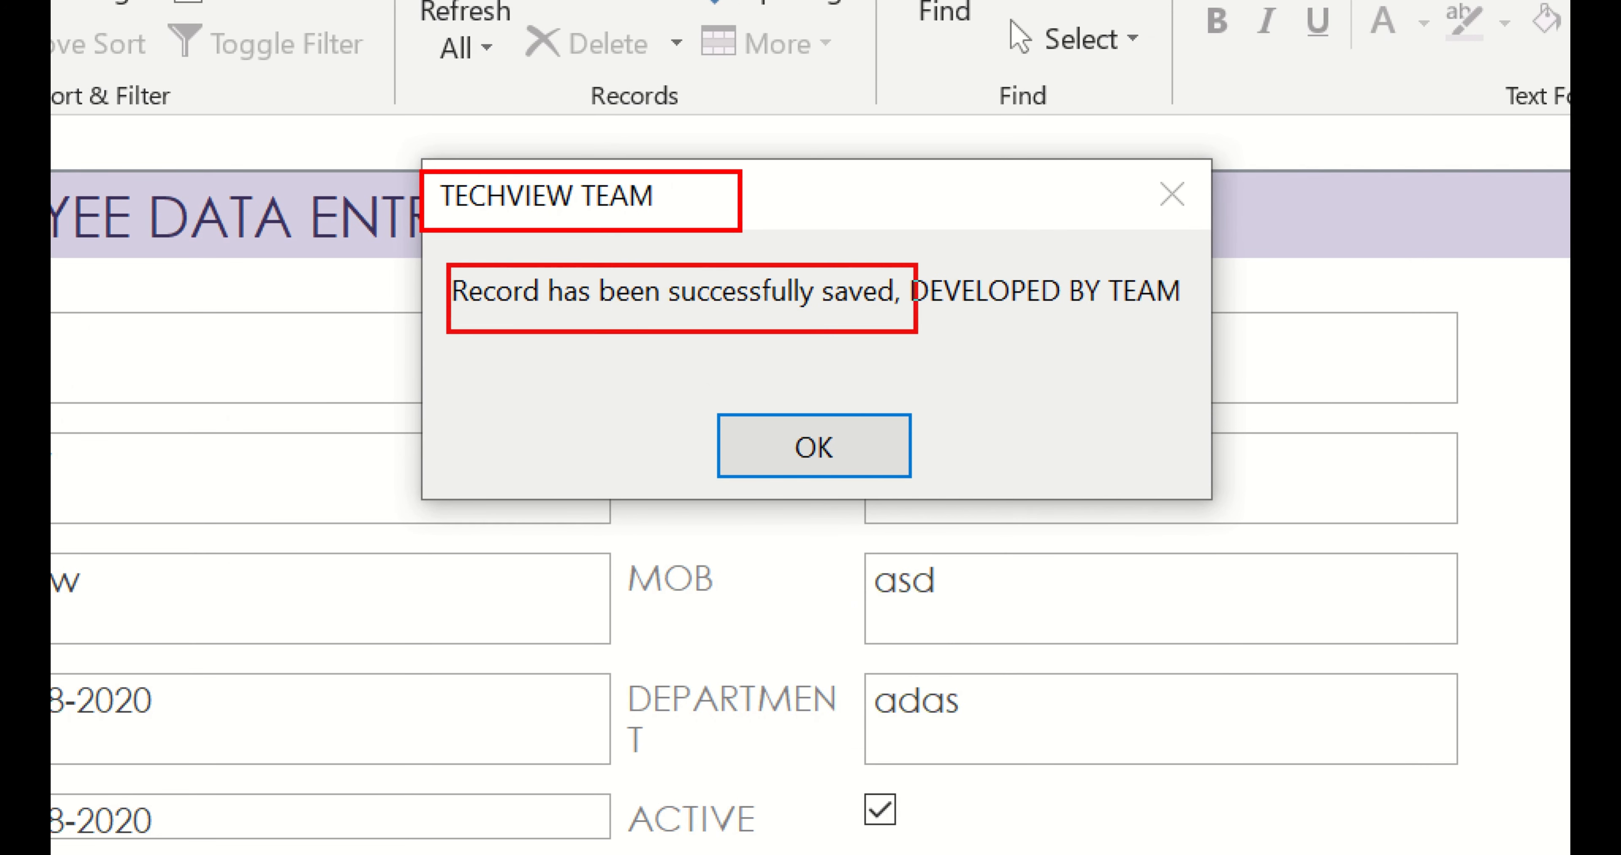
left_click_drag(952, 260, 1189, 323)
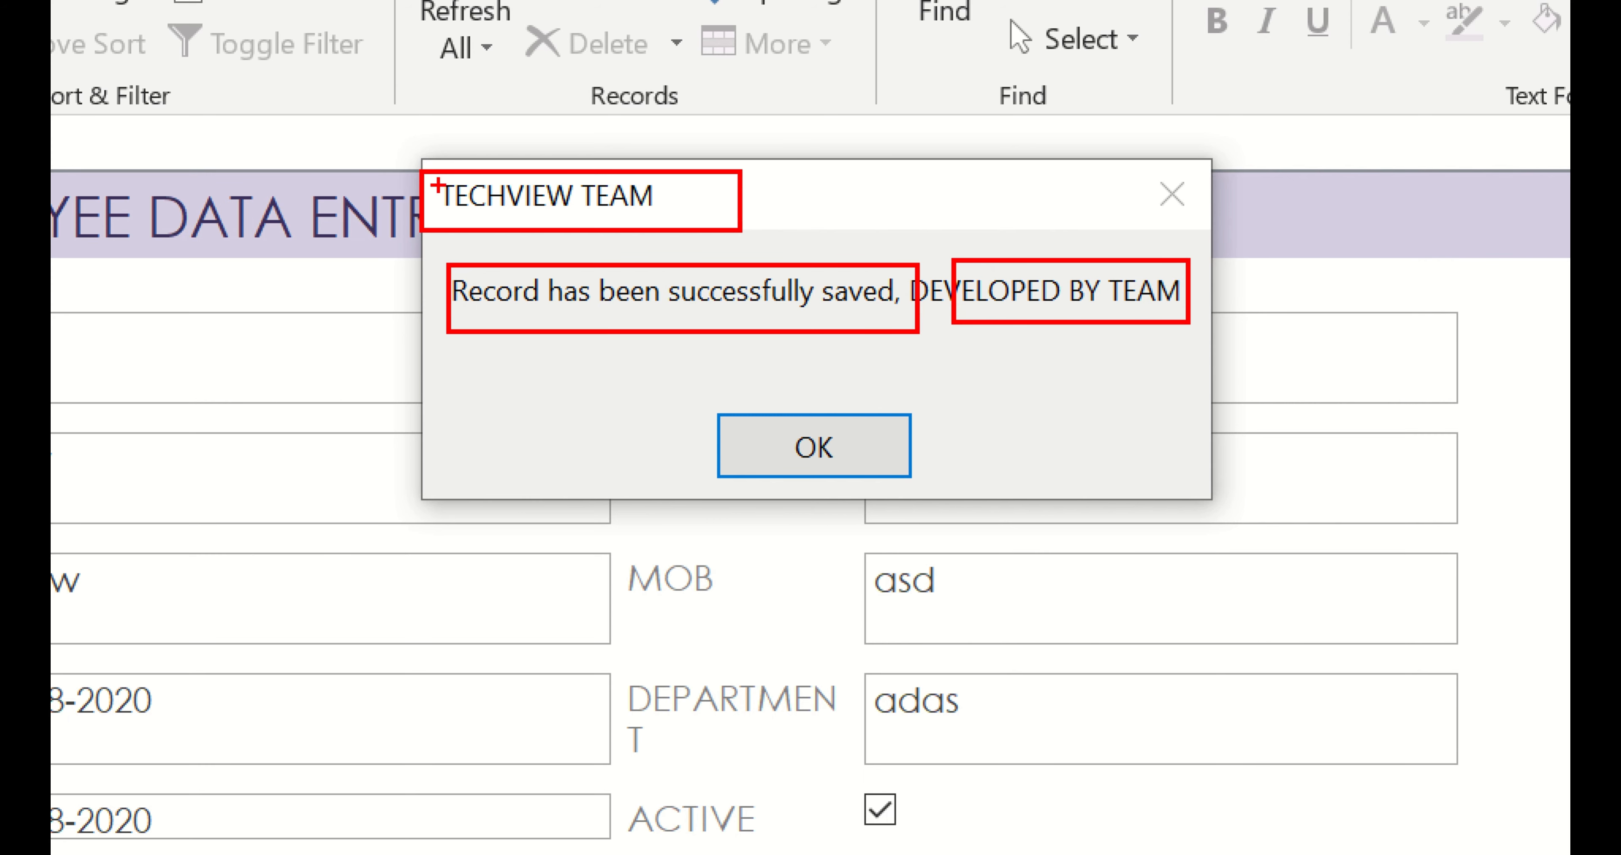
mouse_move(428, 221)
left_mouse_down()
mouse_move(585, 232)
mouse_move(691, 217)
mouse_move(616, 151)
mouse_move(427, 187)
left_mouse_up()
mouse_move(427, 259)
left_mouse_down()
mouse_move(722, 405)
mouse_move(1167, 275)
mouse_move(459, 258)
mouse_move(410, 314)
mouse_move(850, 349)
mouse_move(1180, 303)
mouse_move(771, 244)
mouse_move(462, 248)
left_mouse_up()
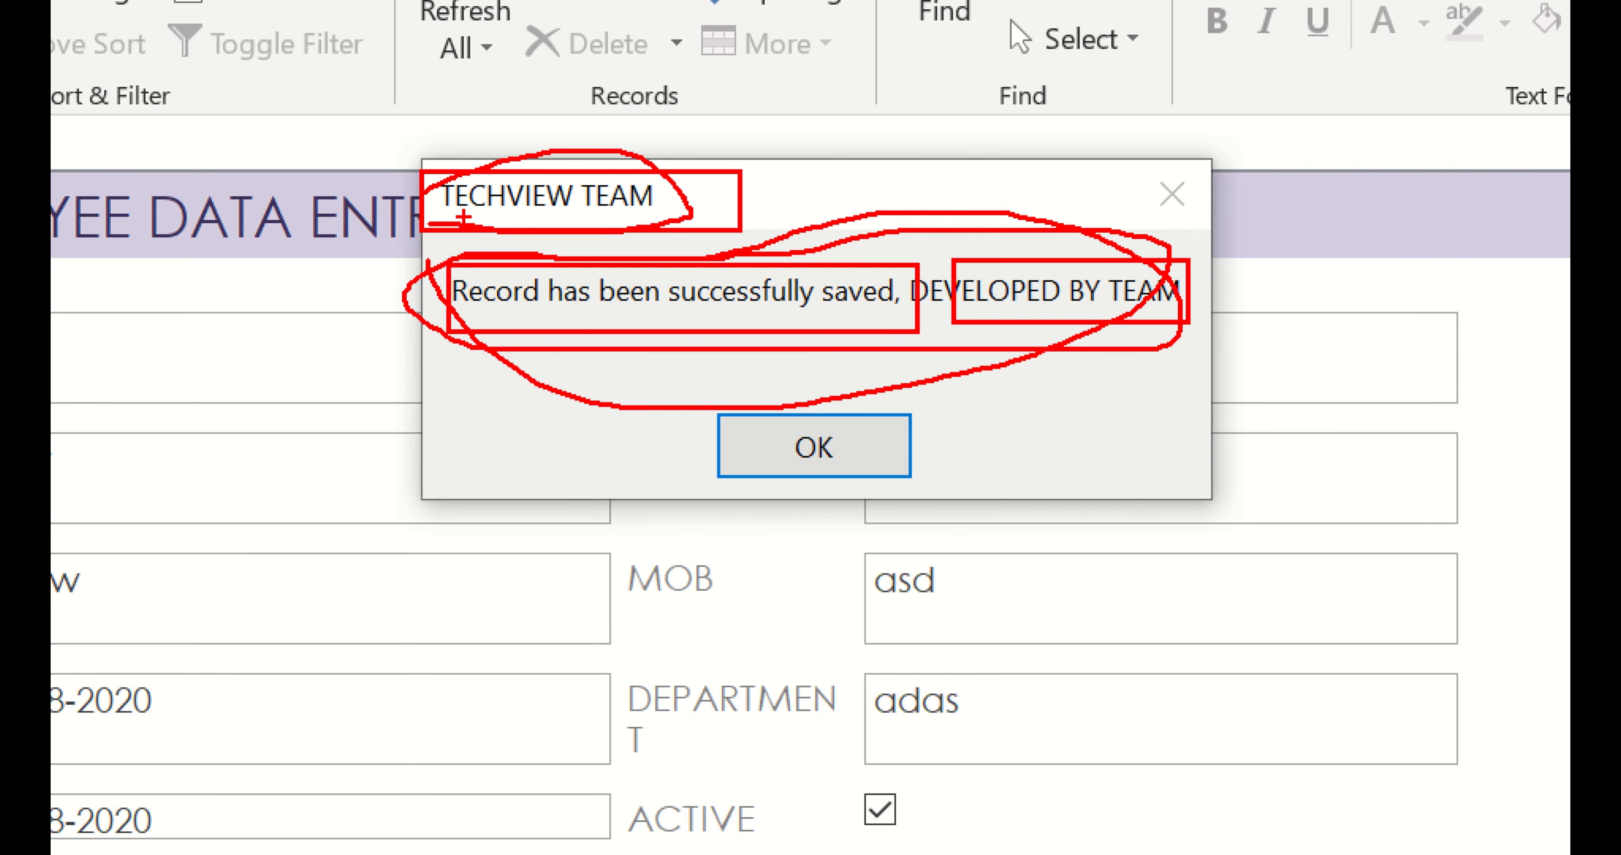
key("Escape")
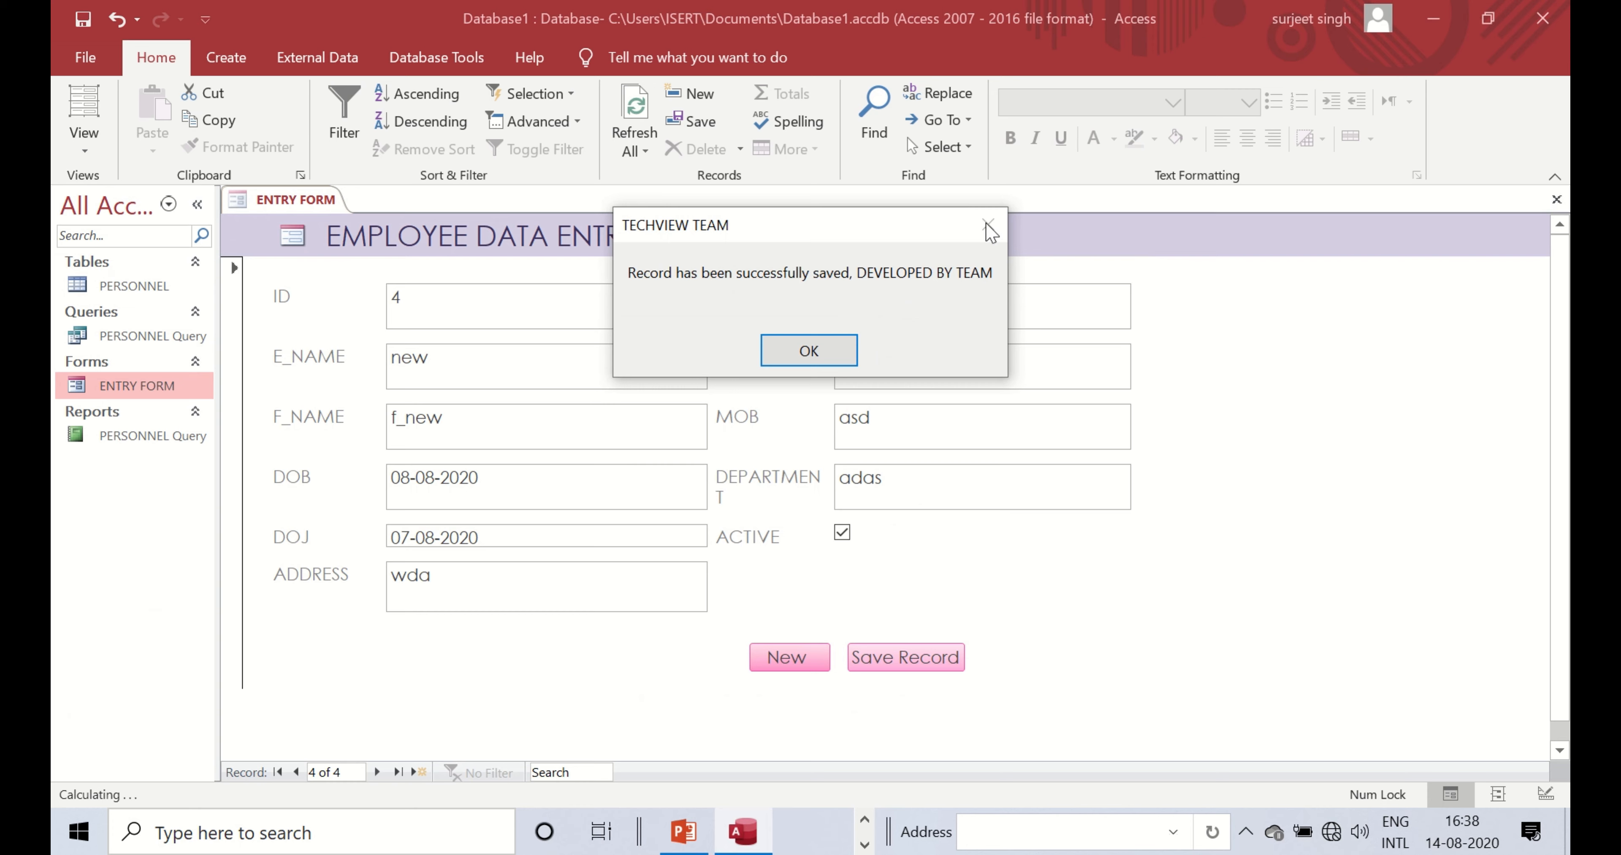
- Dismiss the save message, check record 4 in the PERSONNEL table, and return to ENTRY FORM
left_click(808, 356)
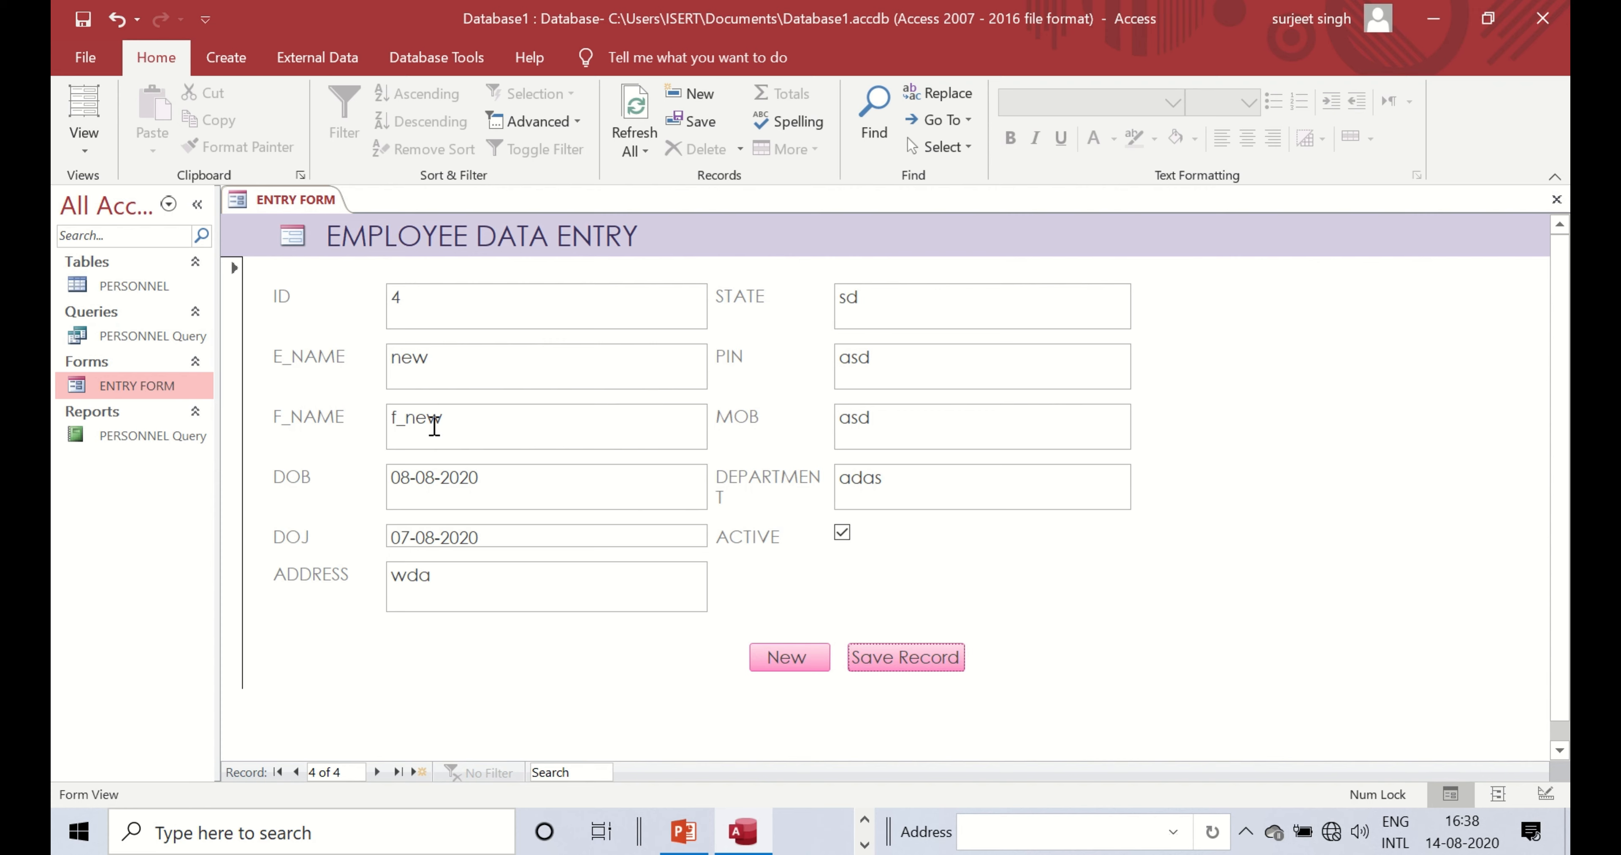
left_click(230, 63)
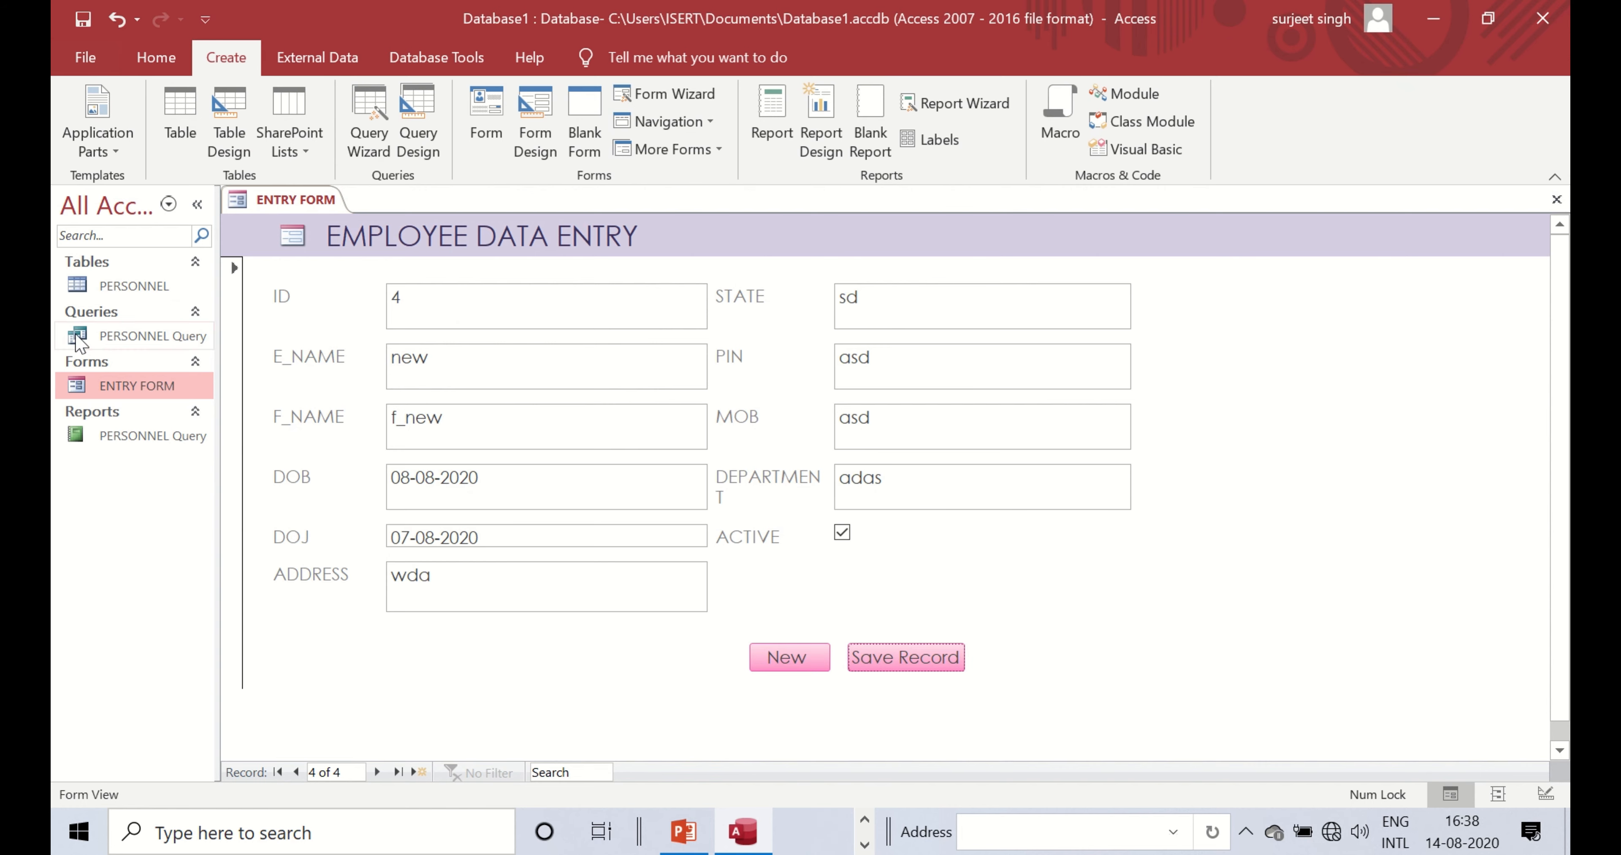
double_click(110, 287)
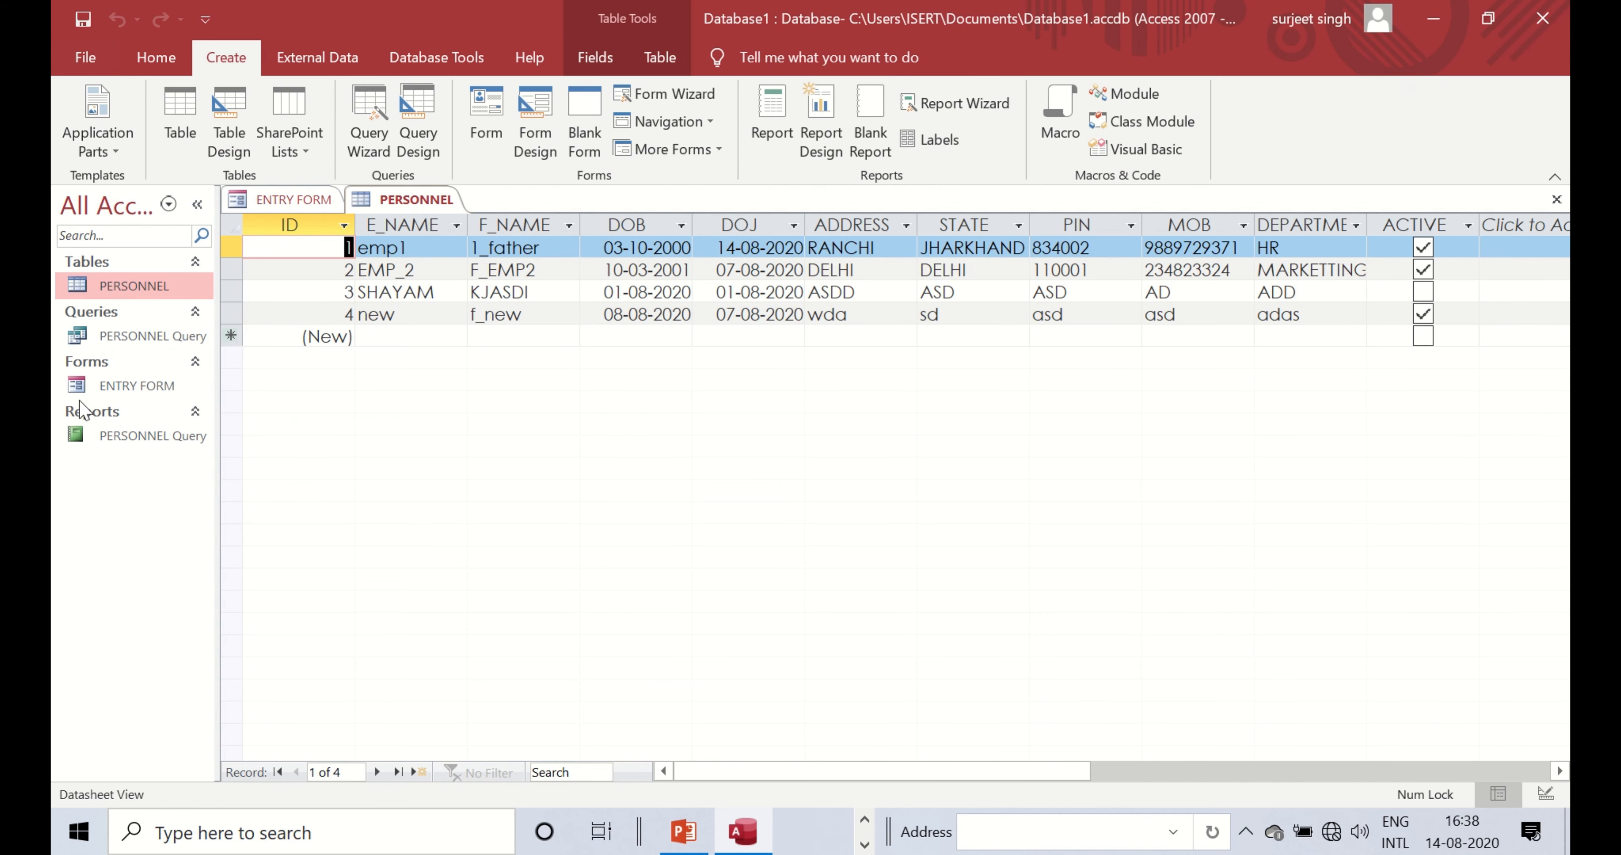
double_click(84, 386)
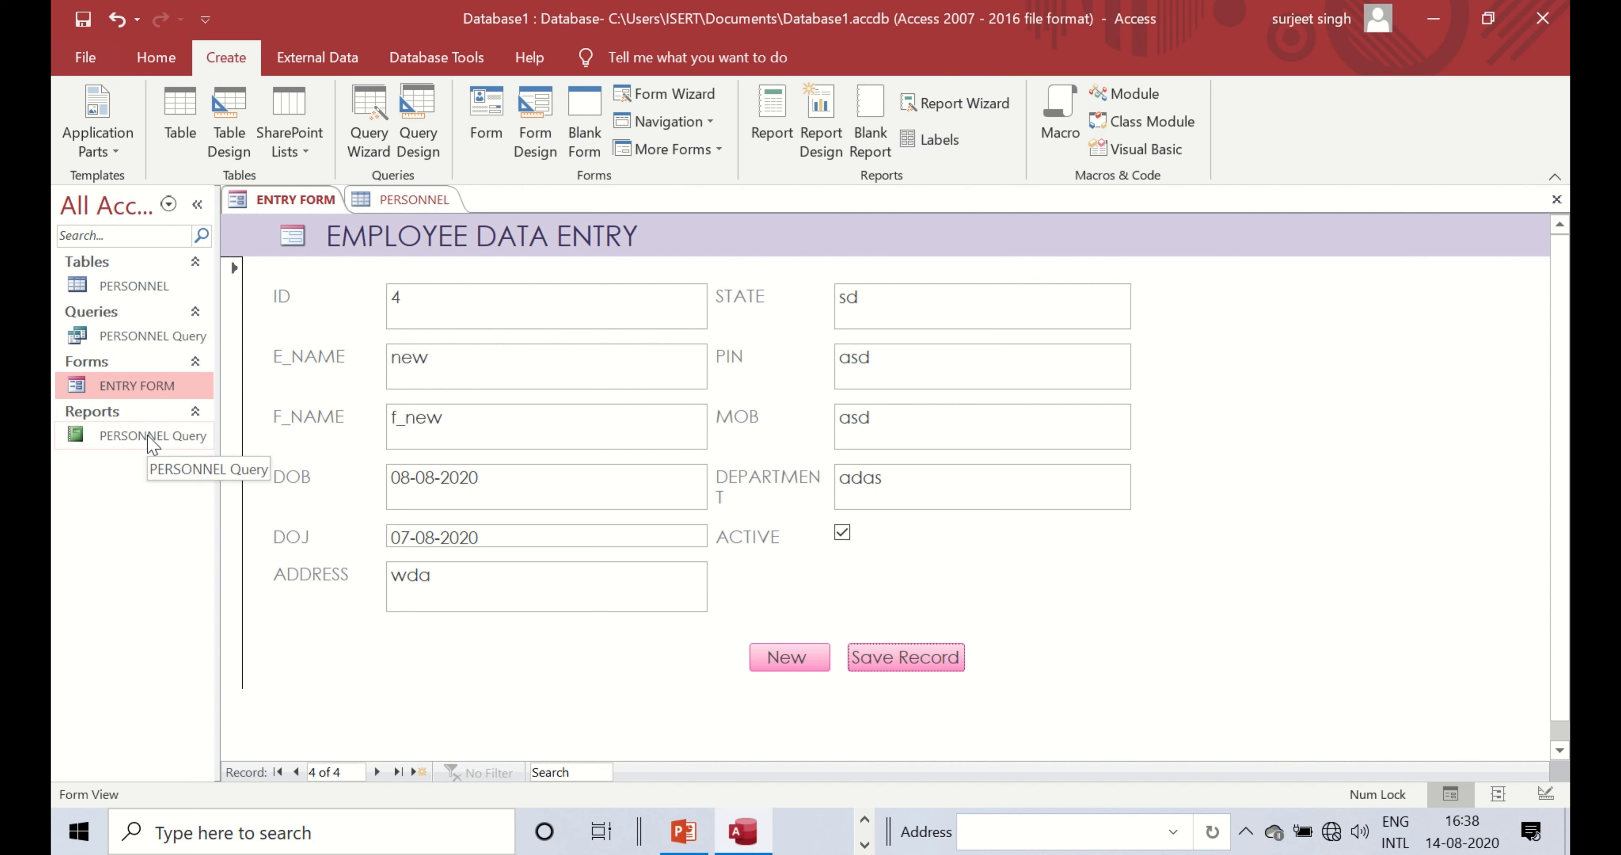
- Generate a report from PERSONNEL with Create > Report and save it as 'ALL EMP'
left_click(165, 290)
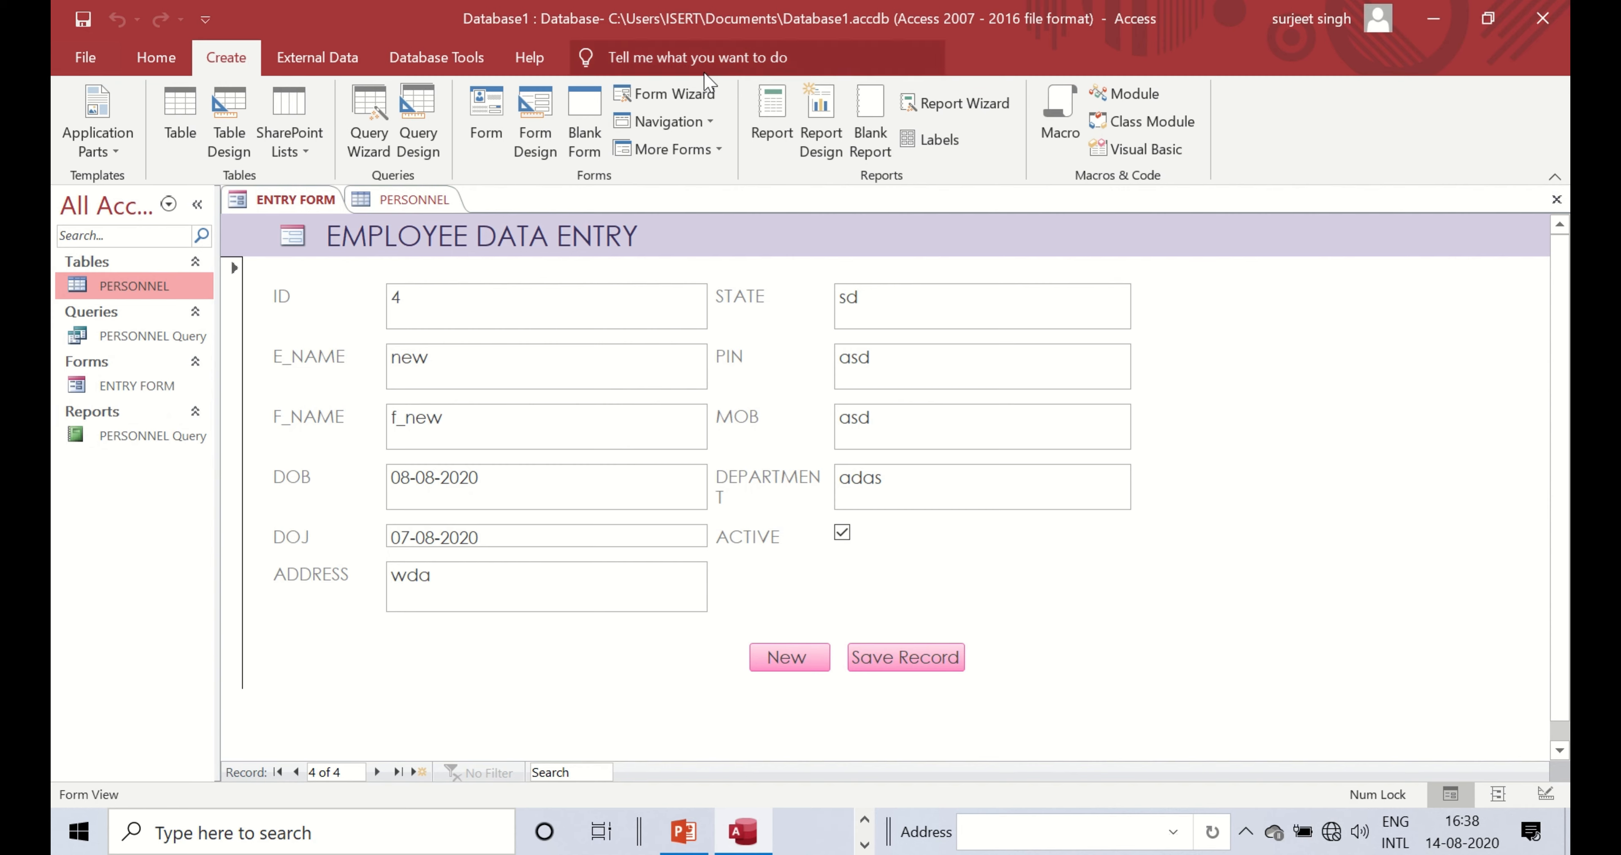
left_click(779, 117)
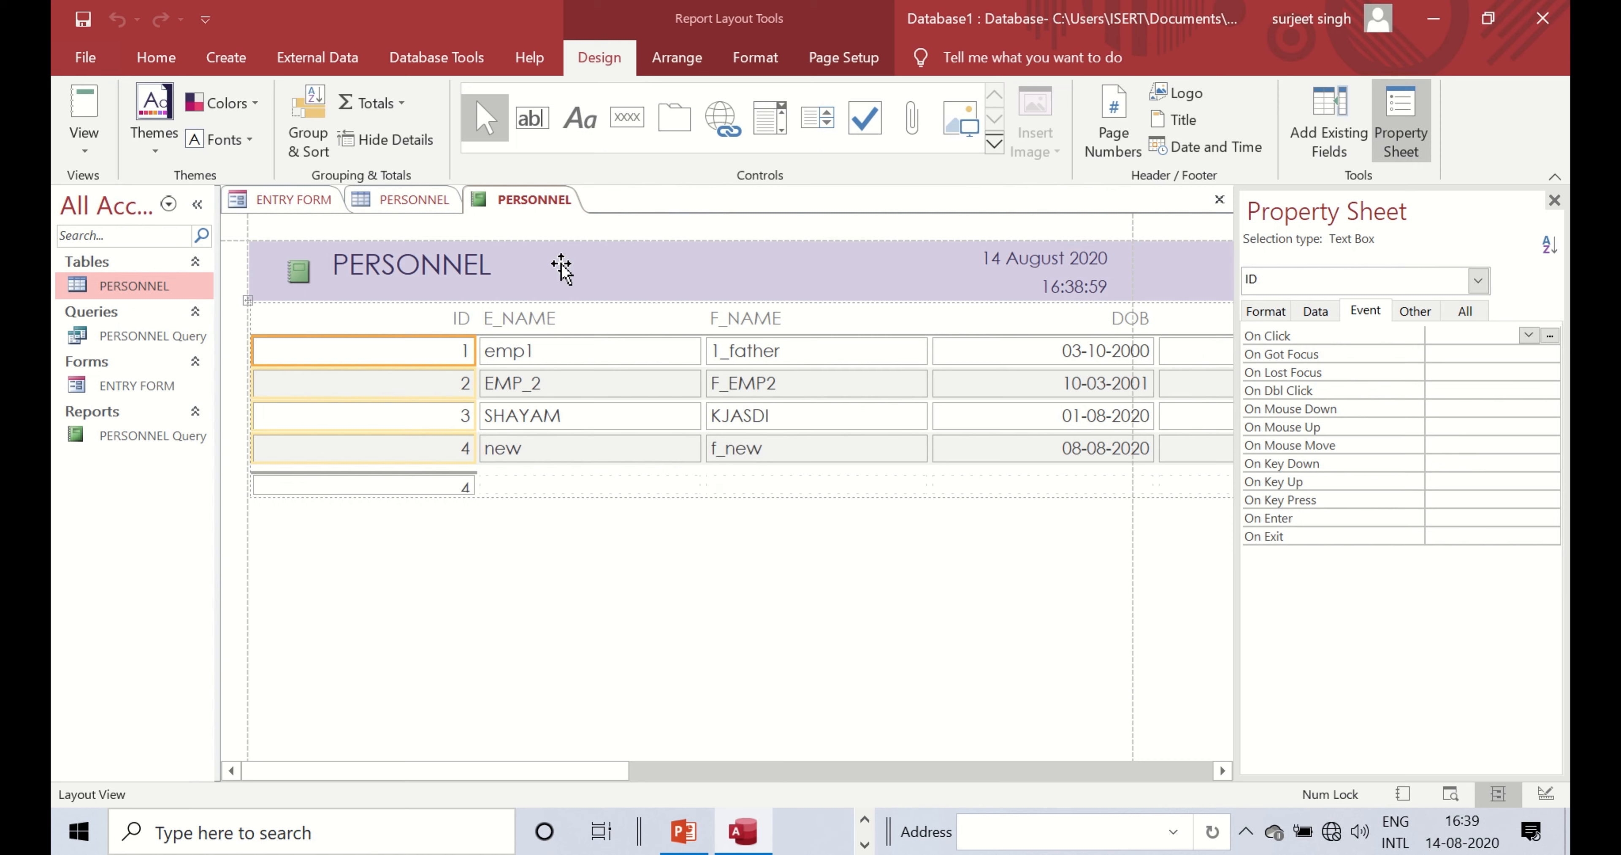
right_click(535, 199)
left_click(587, 214)
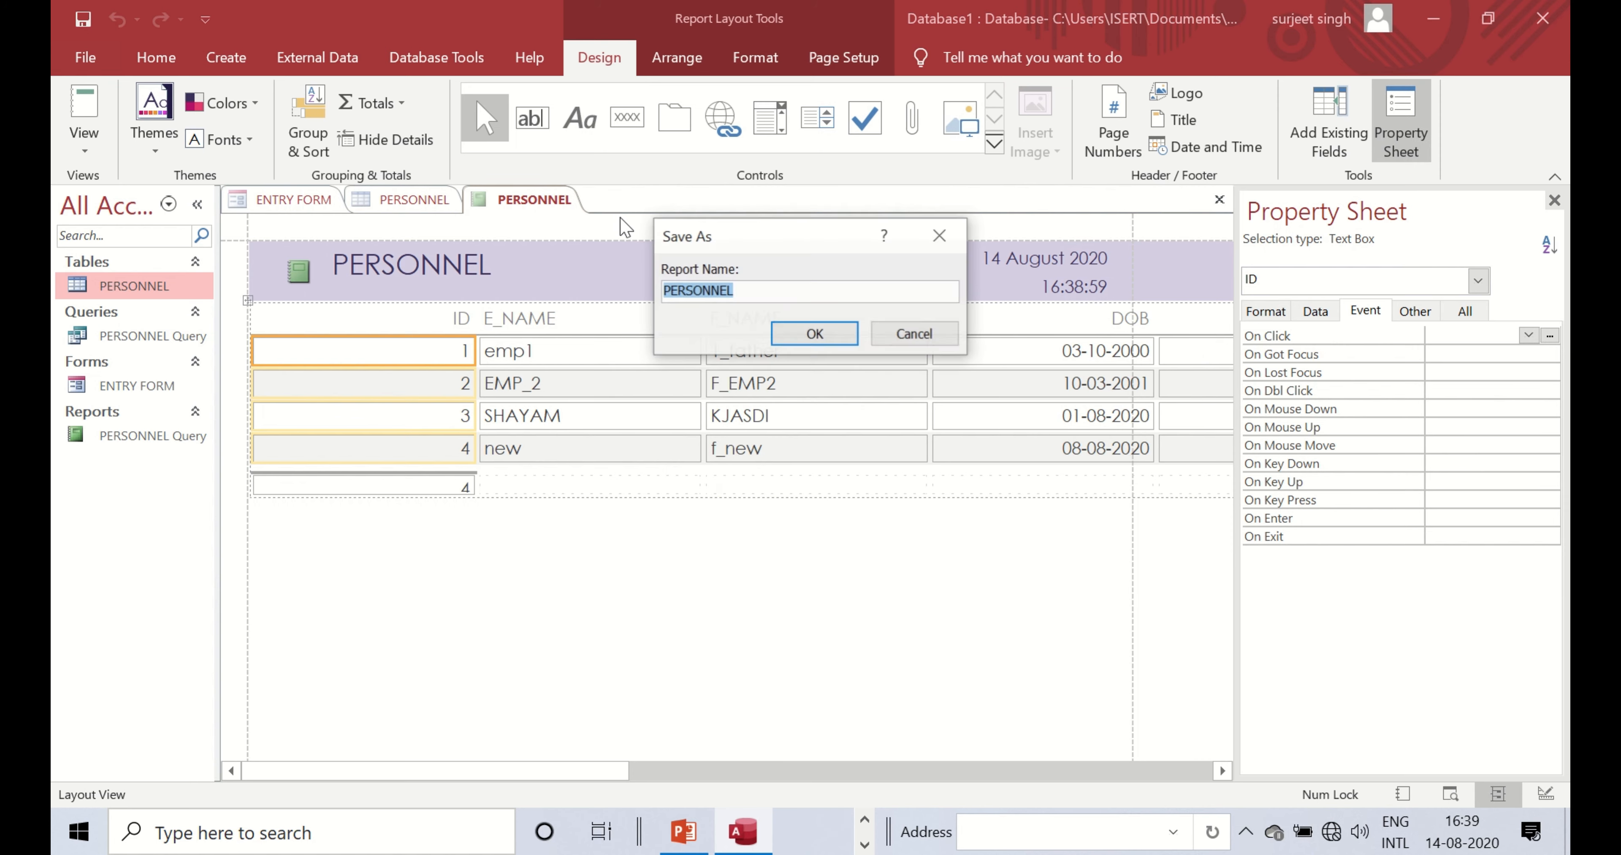
left_click(778, 296)
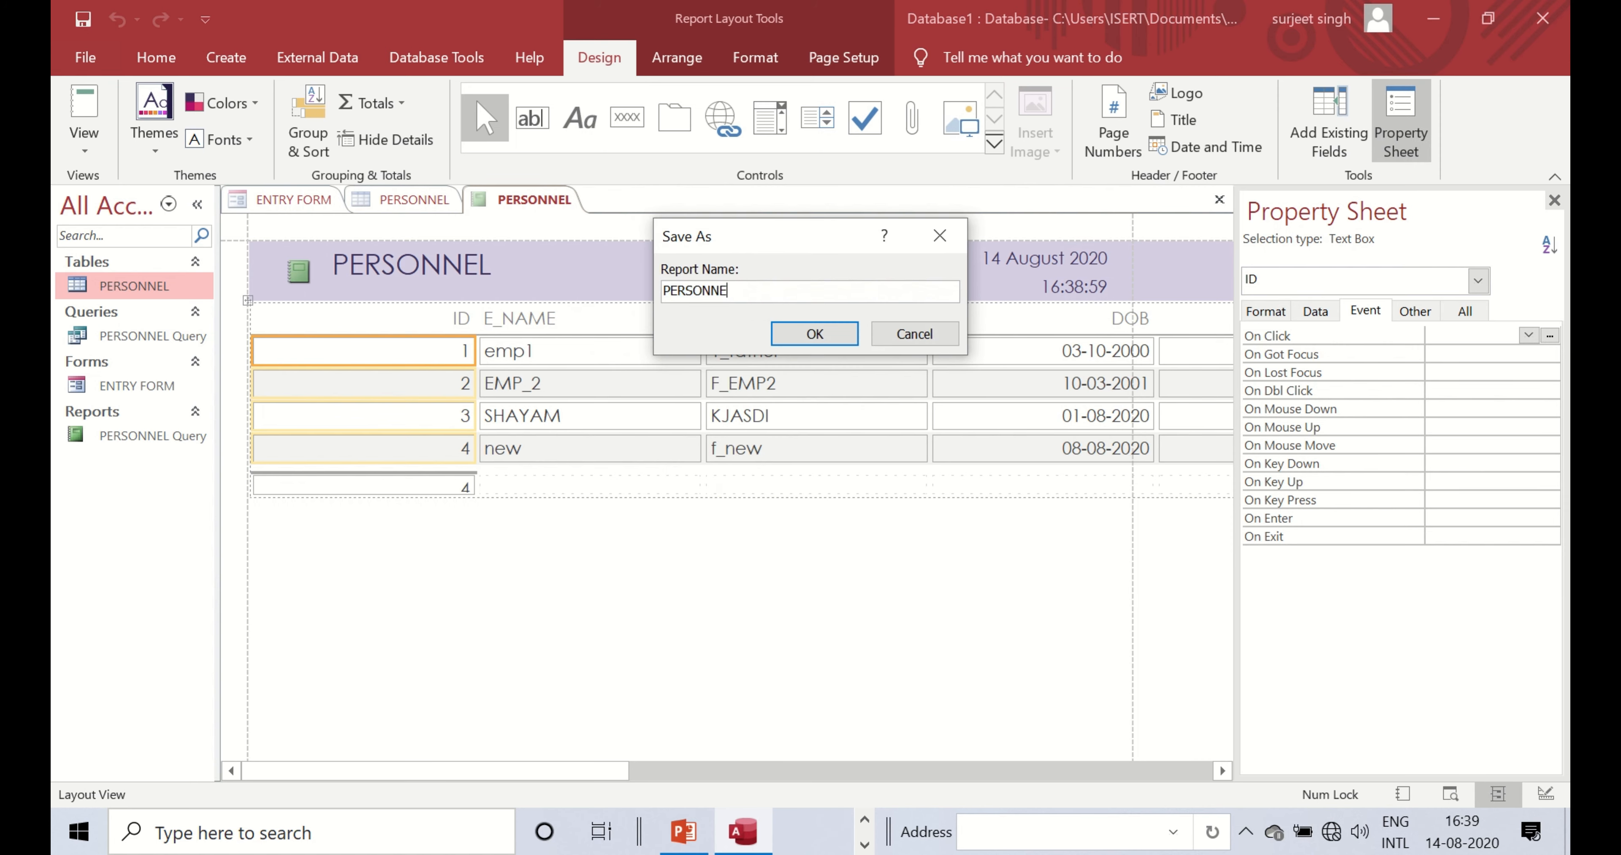
key("BackSpace")
key("BackSpace")
key("BackSpace")
key("BackSpace")
key("BackSpace")
key("BackSpace")
key("BackSpace")
key("BackSpace")
key("BackSpace")
type("ALL EMP")
left_click(824, 335)
left_click(107, 439)
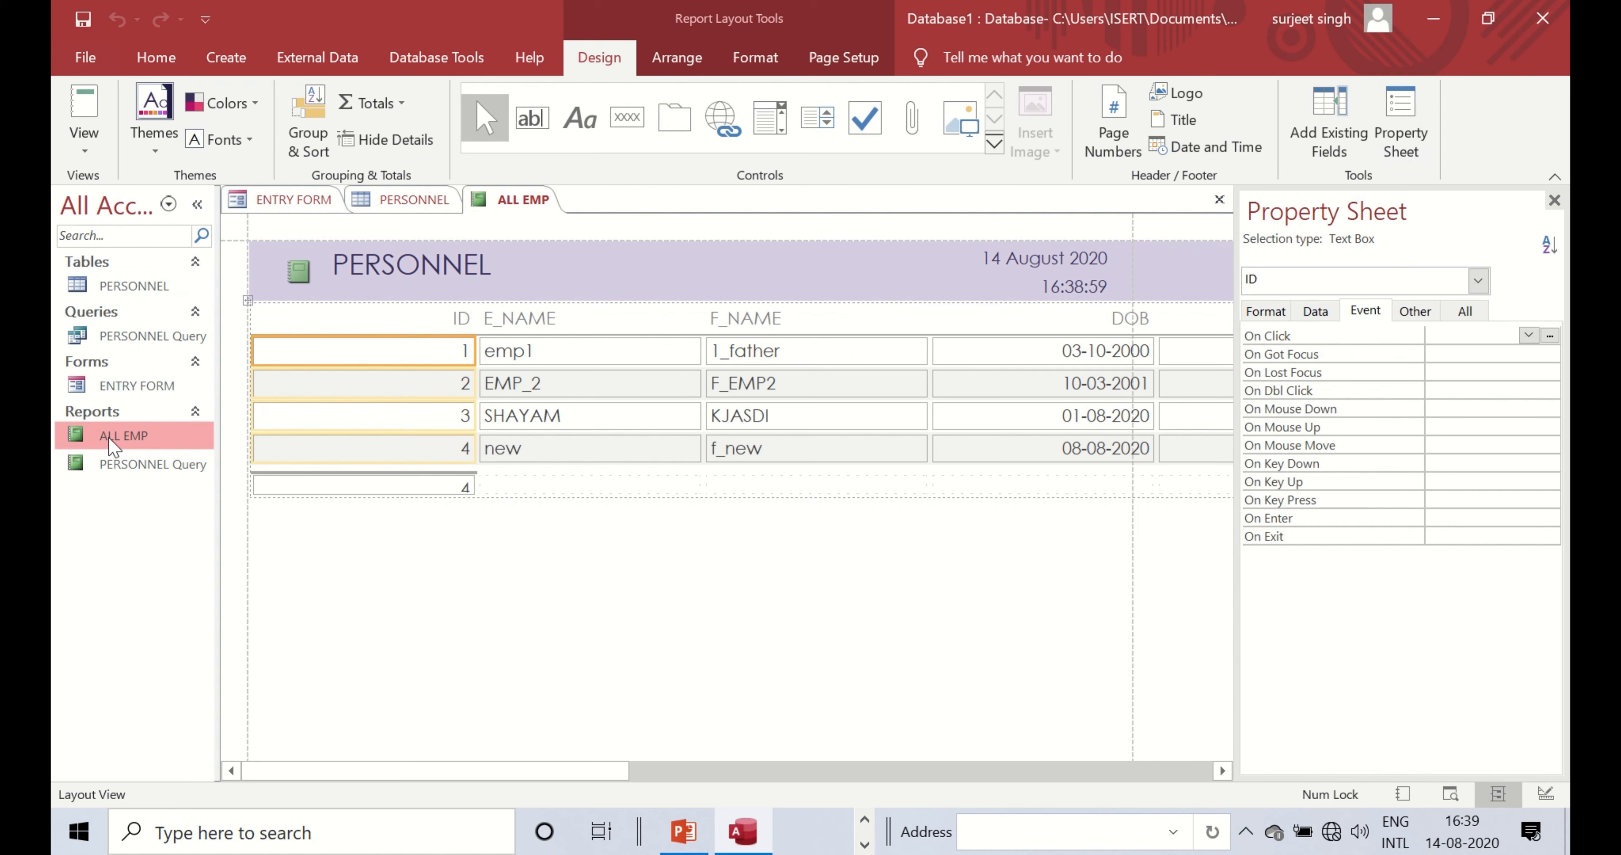
left_click_drag(584, 771, 742, 759)
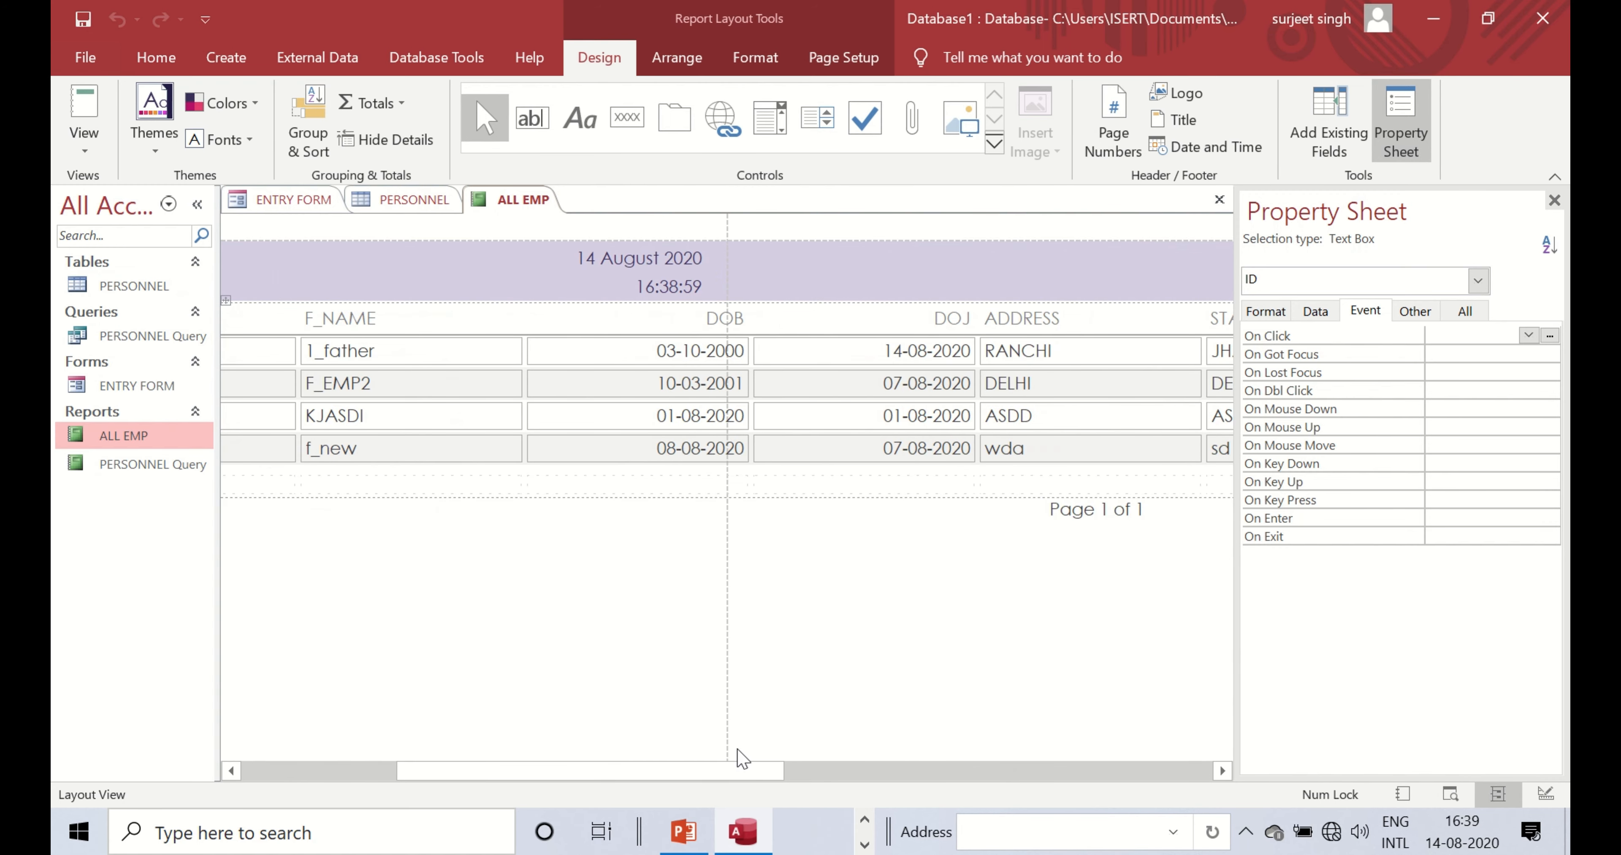
- Print ALL EMP via Microsoft Print to PDF, saving the file as 'sdfa' in Documents
key("ctrl+p")
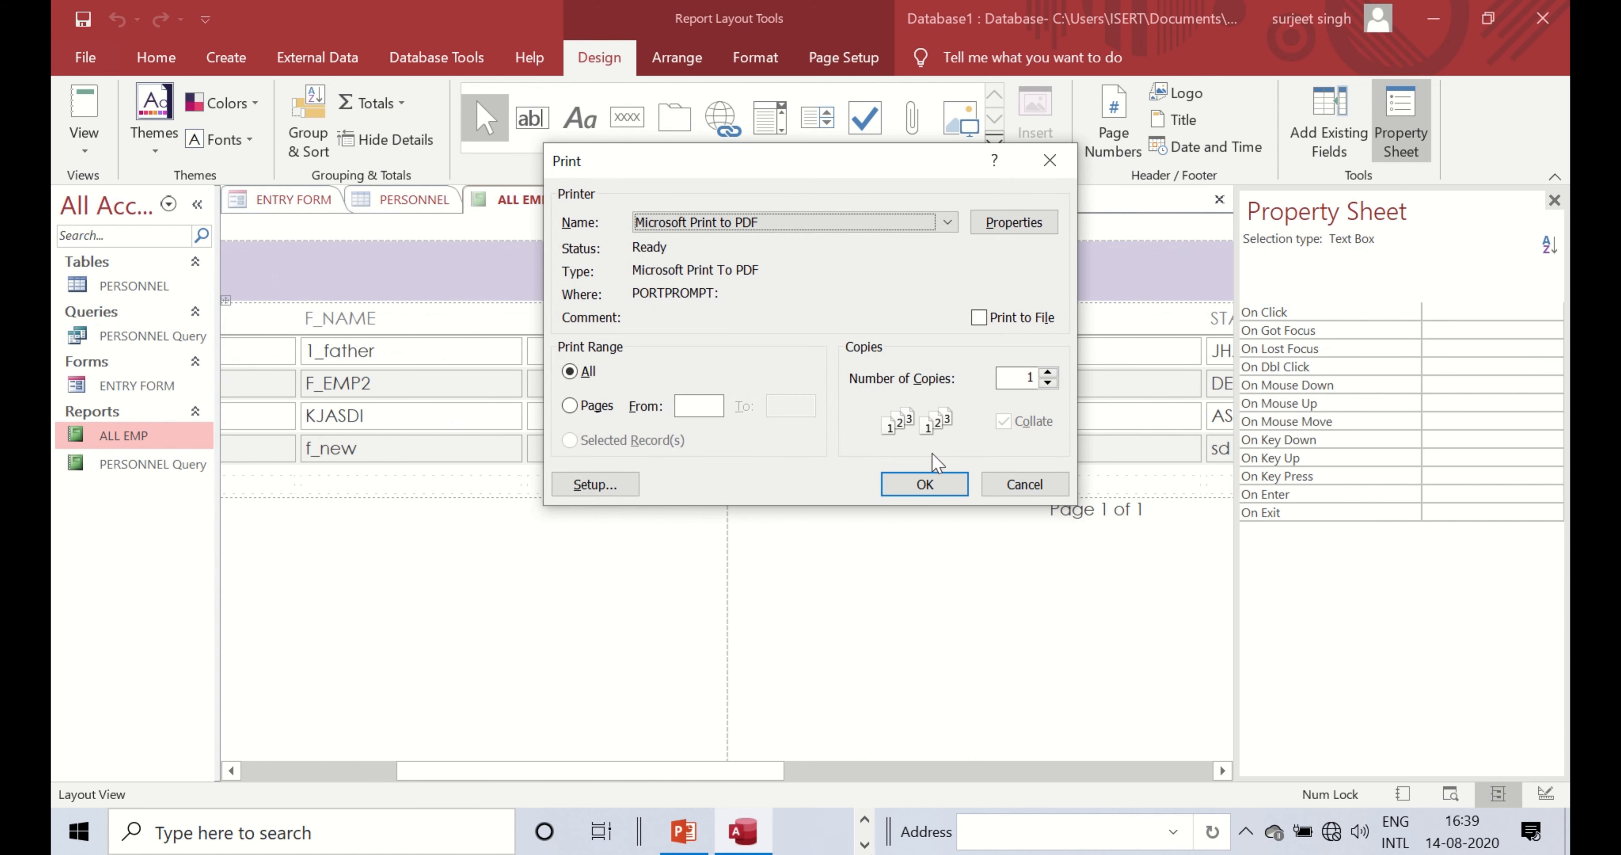
left_click(951, 222)
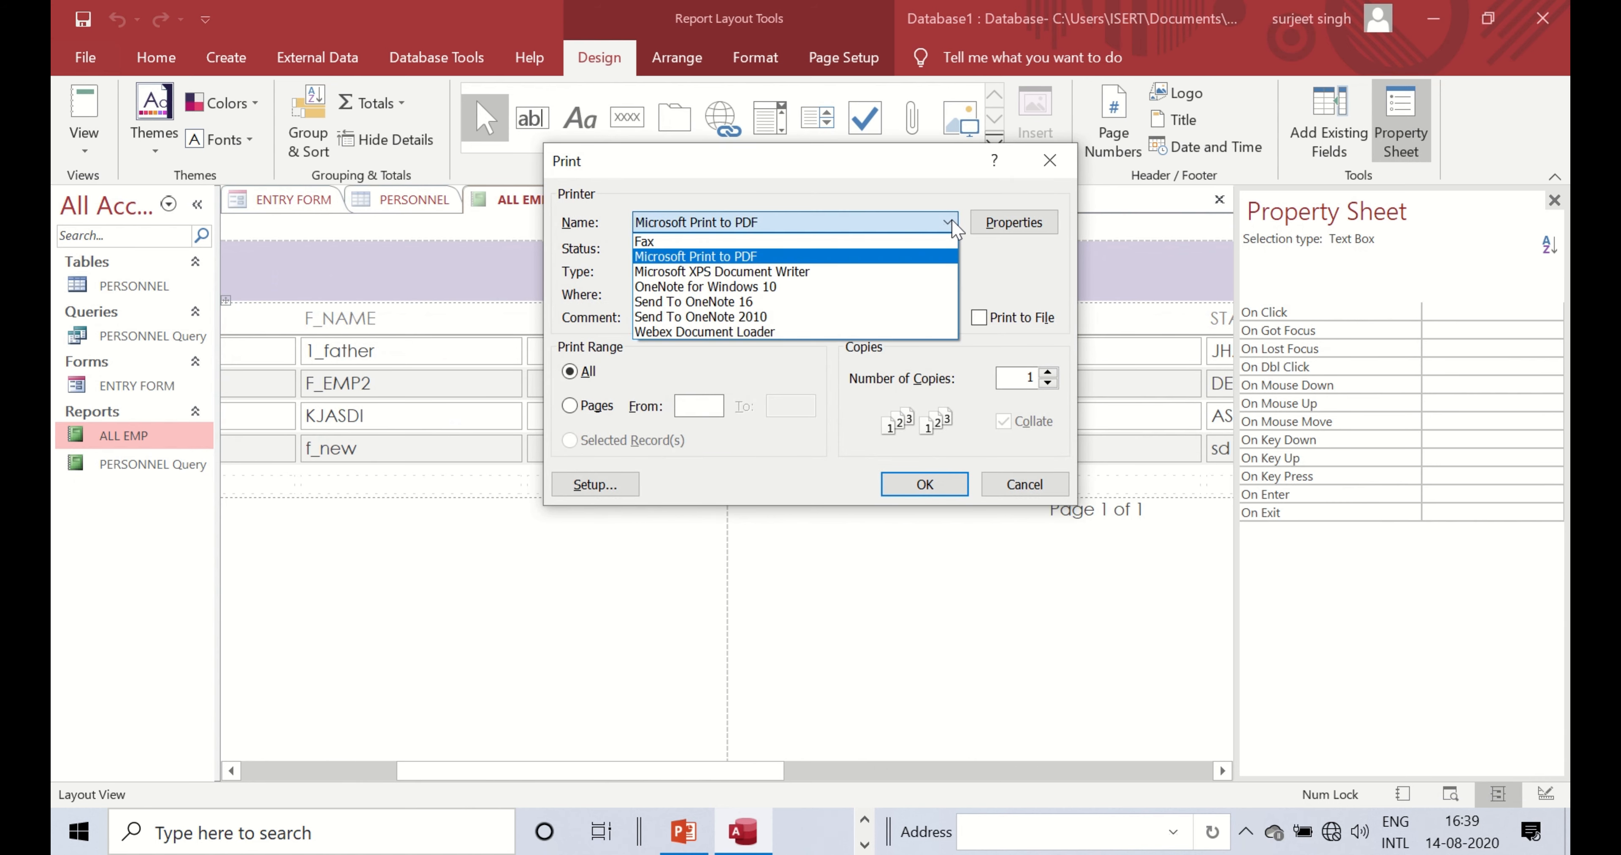
left_click(953, 224)
left_click(921, 483)
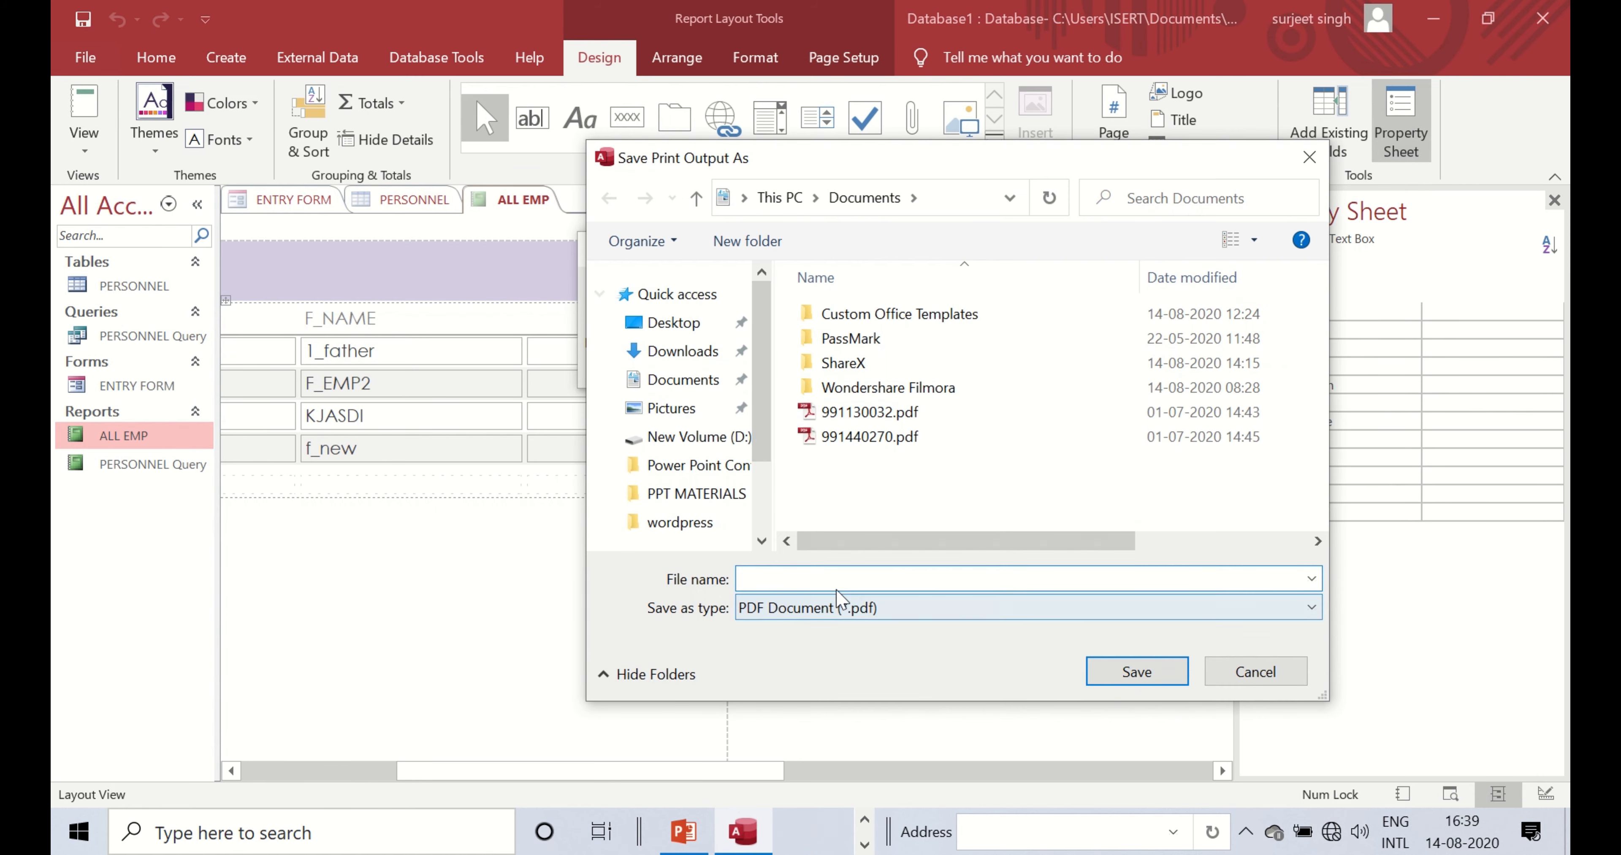
type("sdfa")
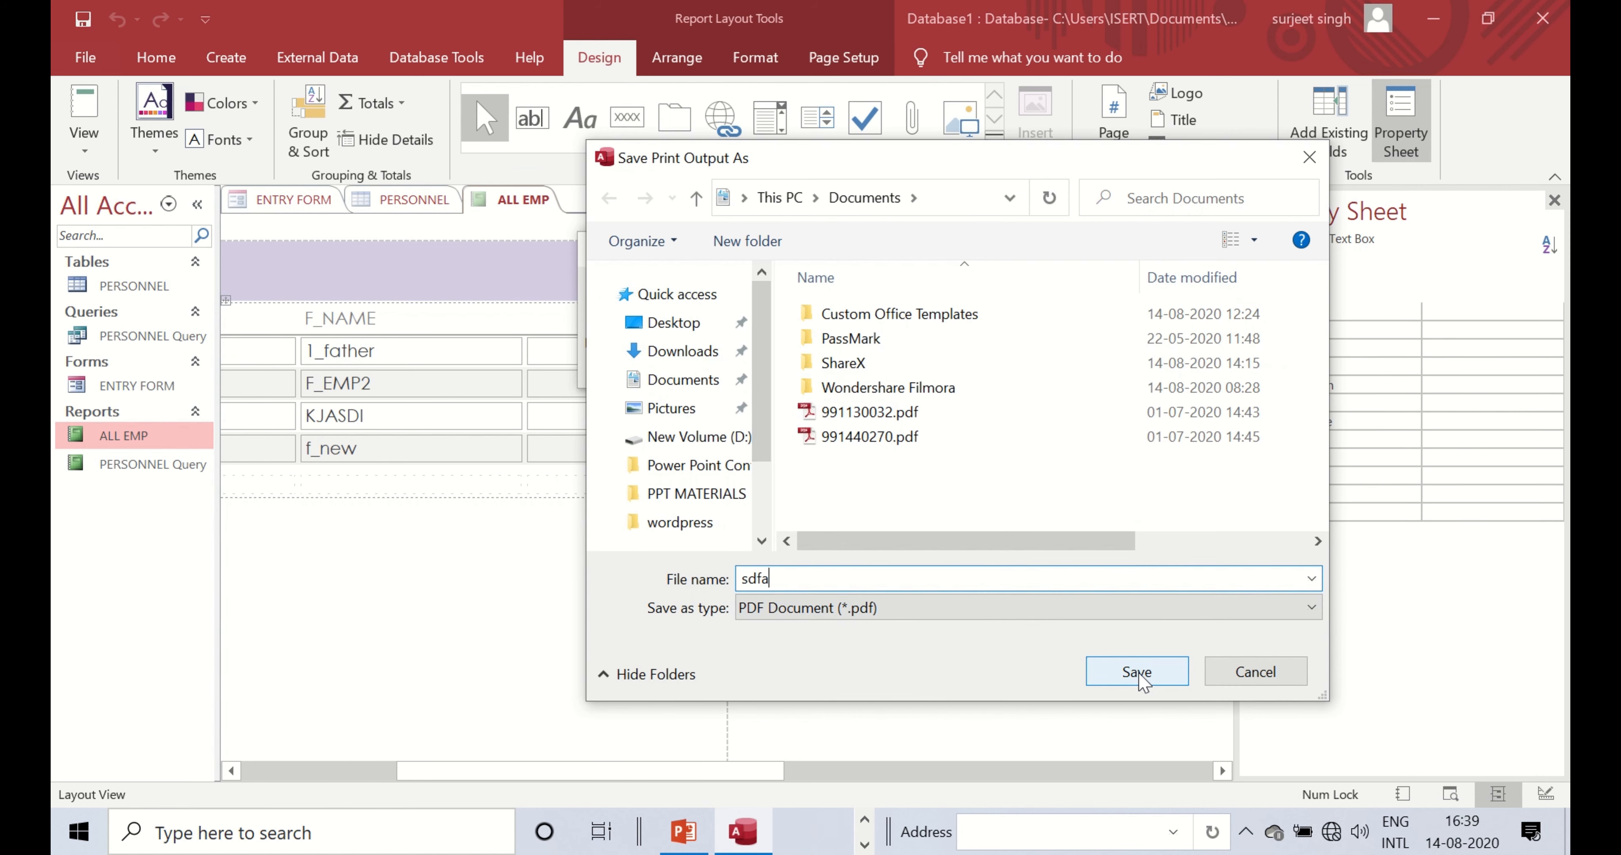
left_click(1138, 674)
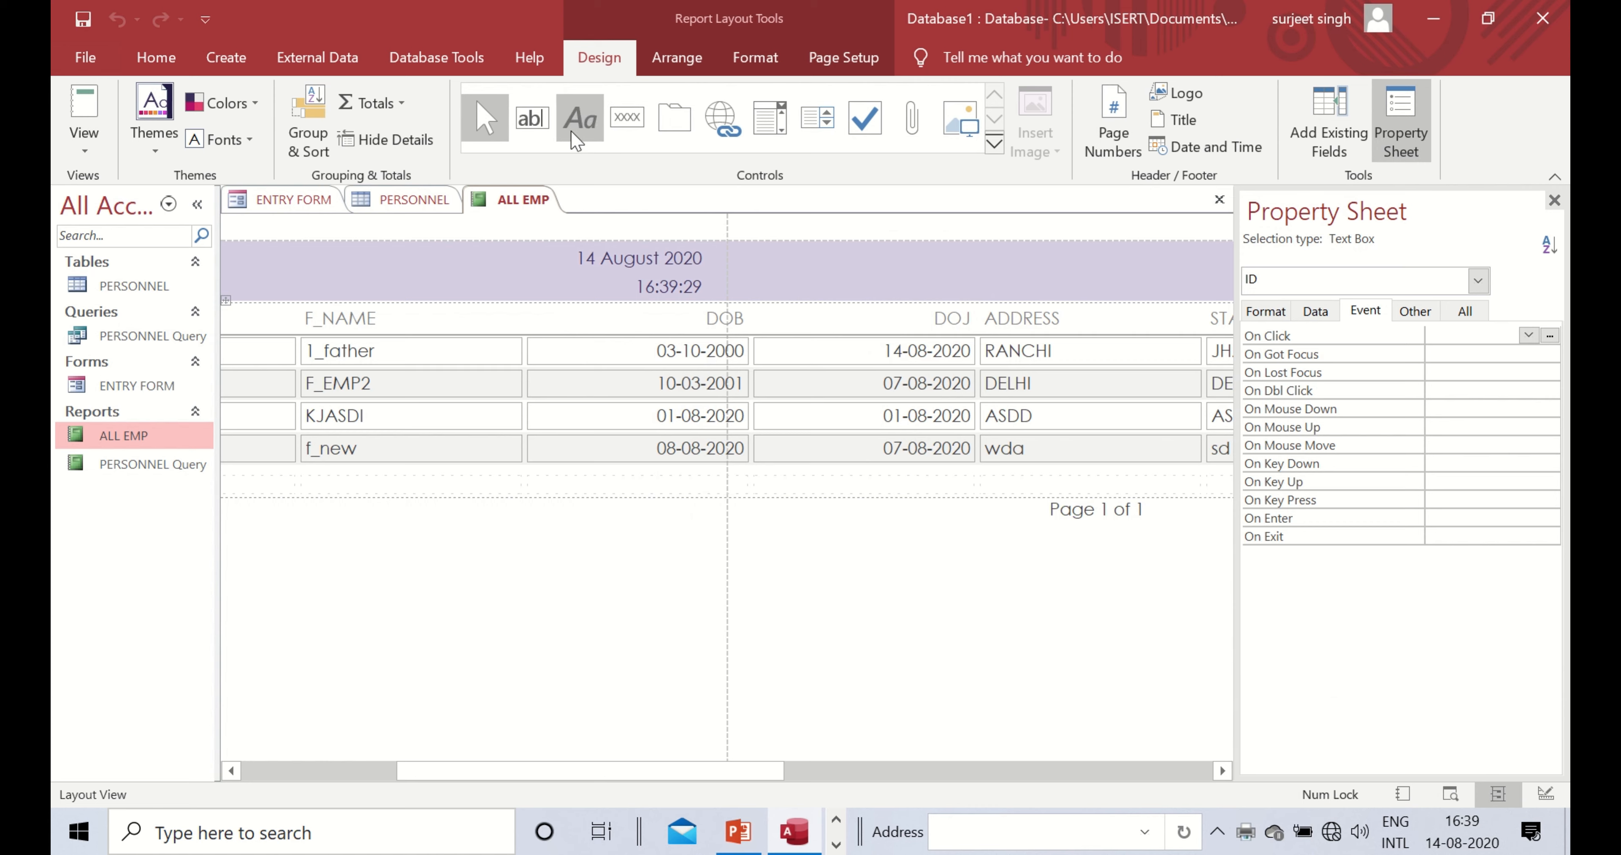
- Browse the report control options, then select ENTRY FORM in the navigation pane
left_click(994, 144)
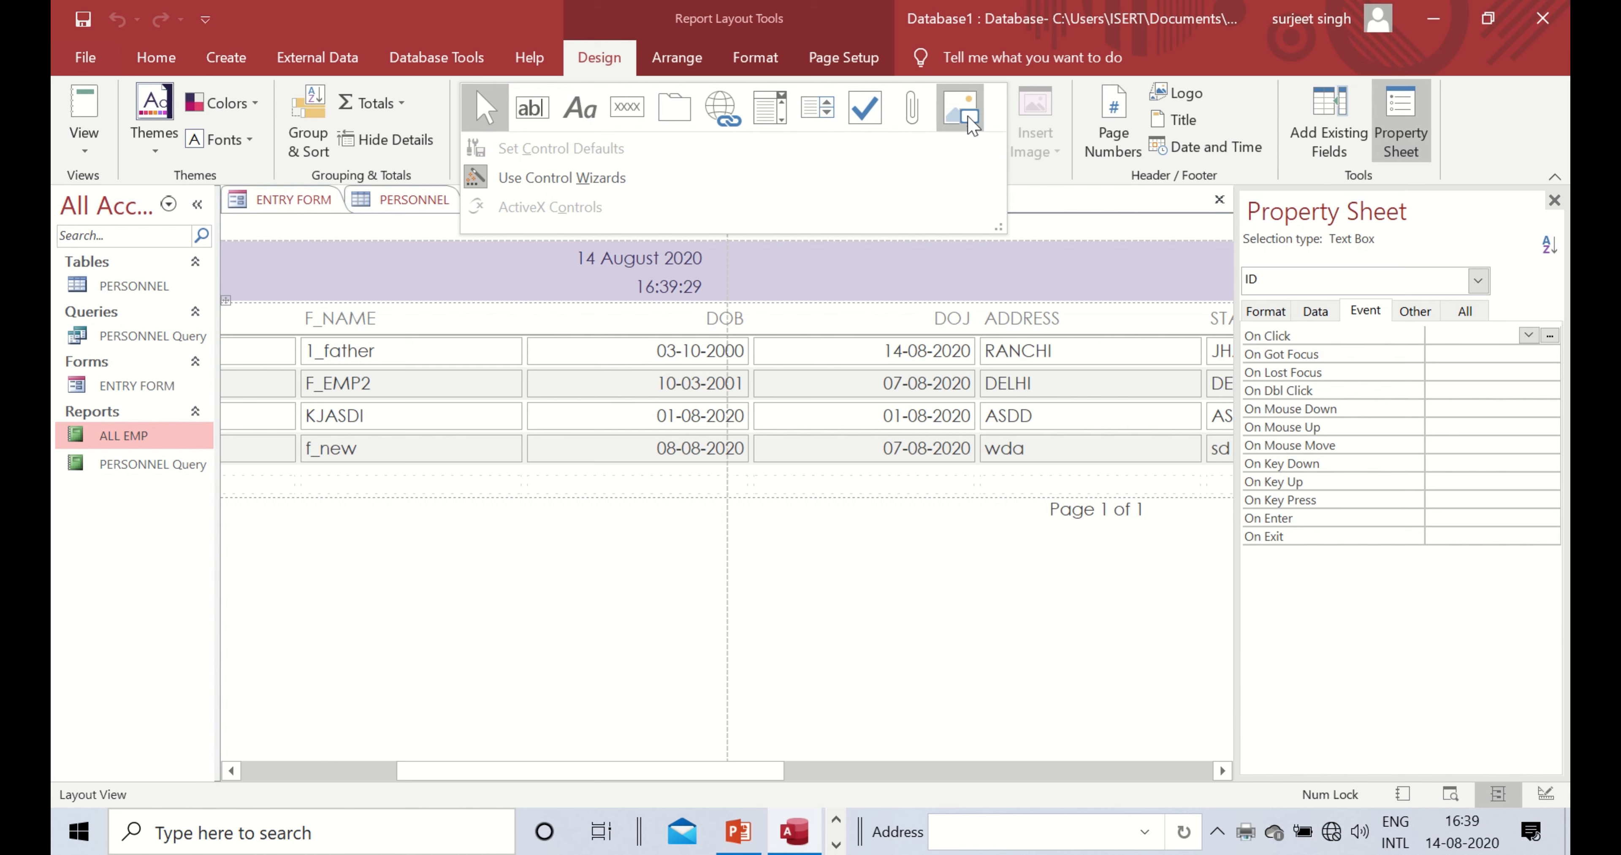
left_click(282, 440)
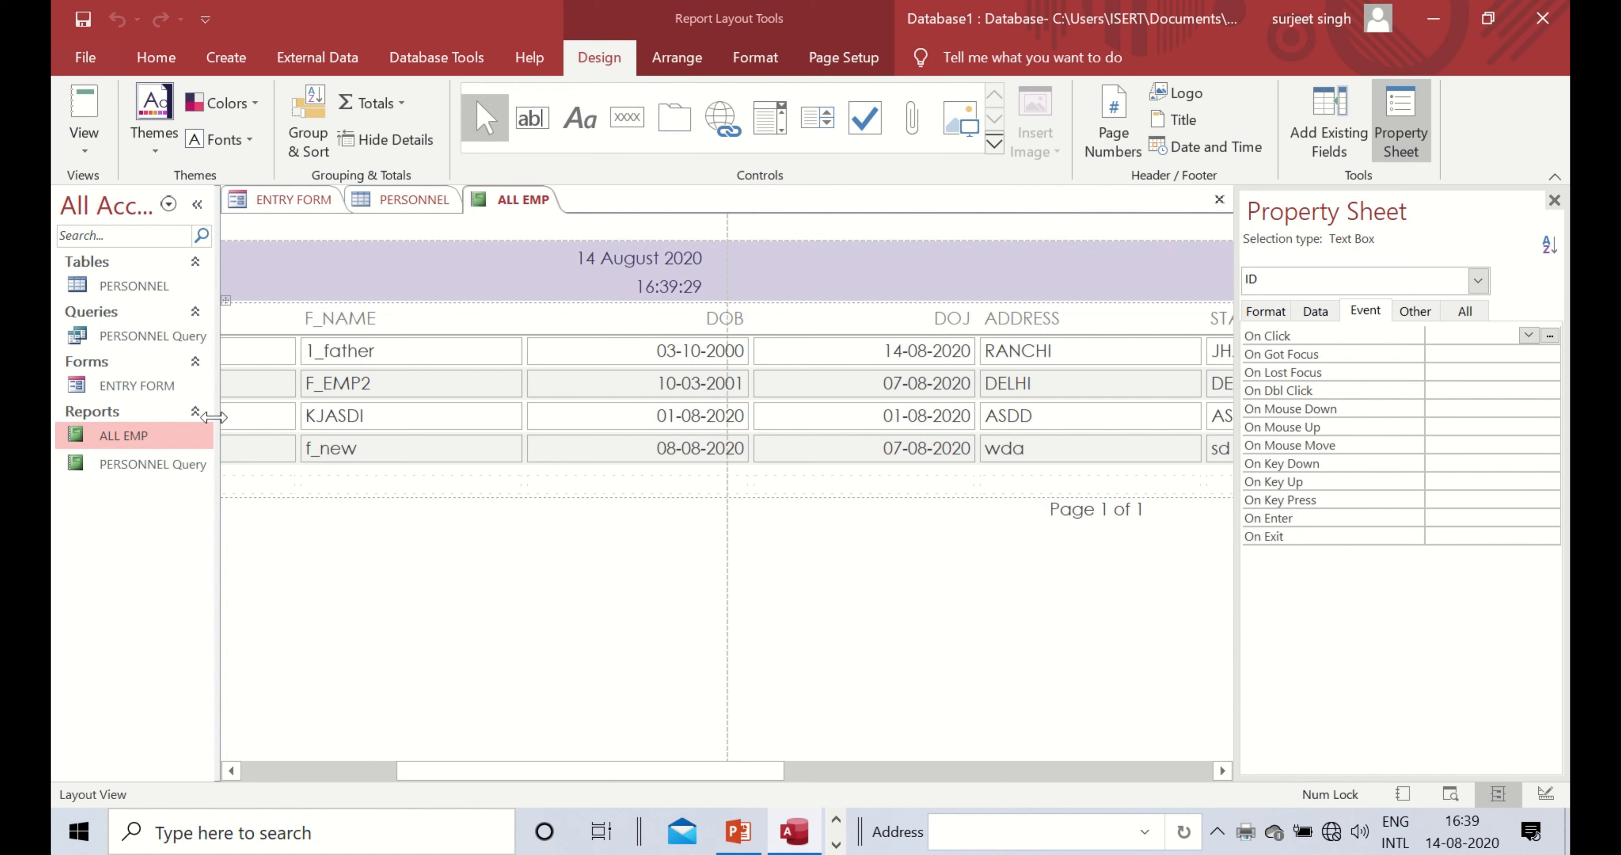
left_click(175, 392)
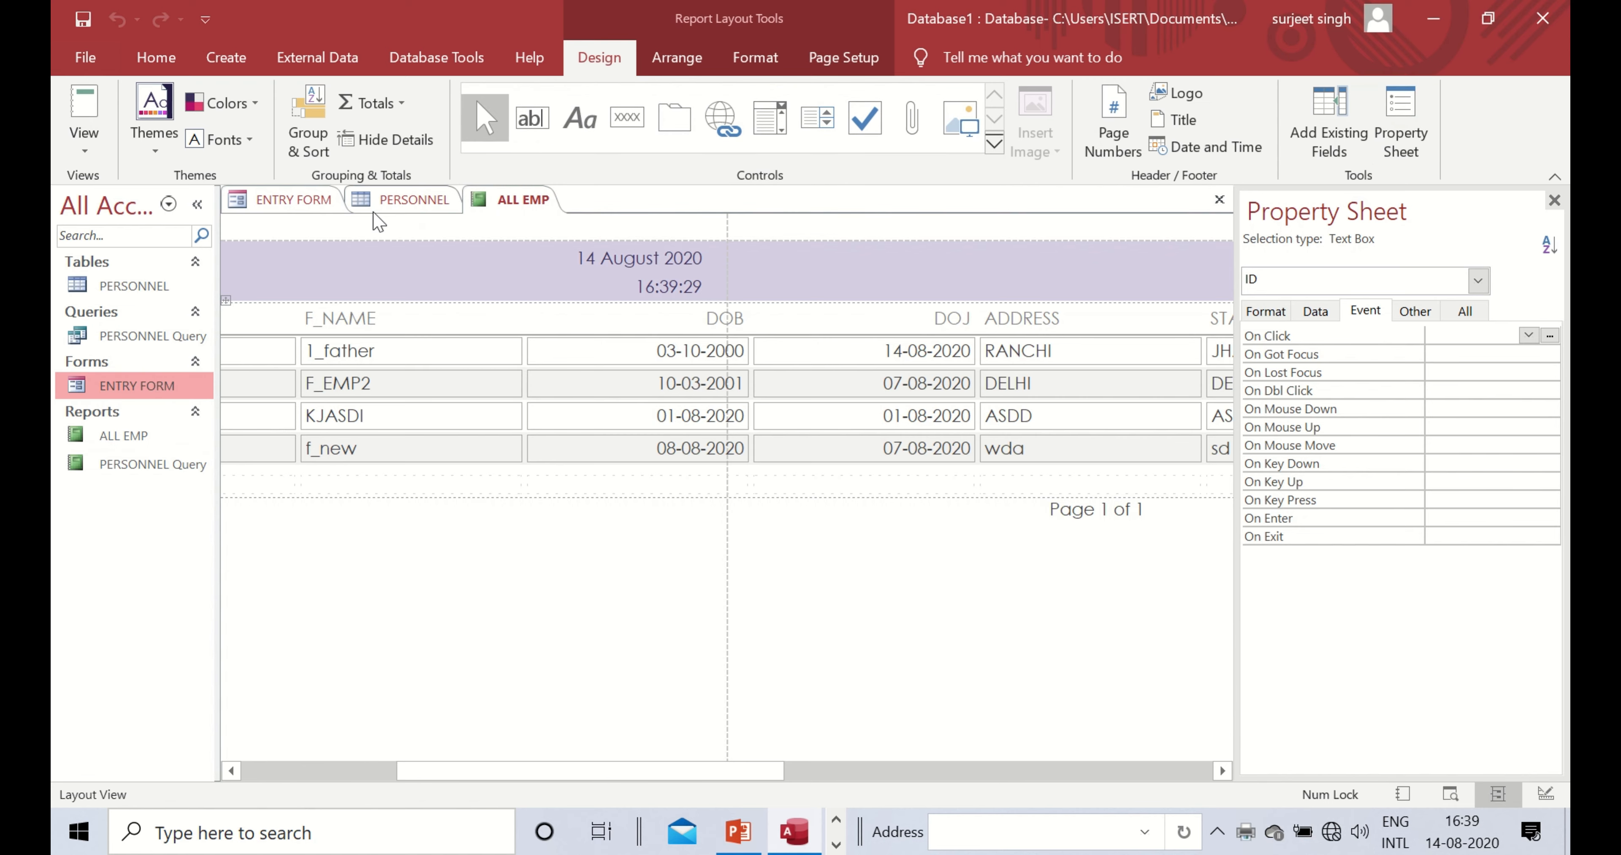
- Switch ENTRY FORM to Design View, then add a combo box beside ACTIVE and cut it again, skipping its wizard
right_click(282, 200)
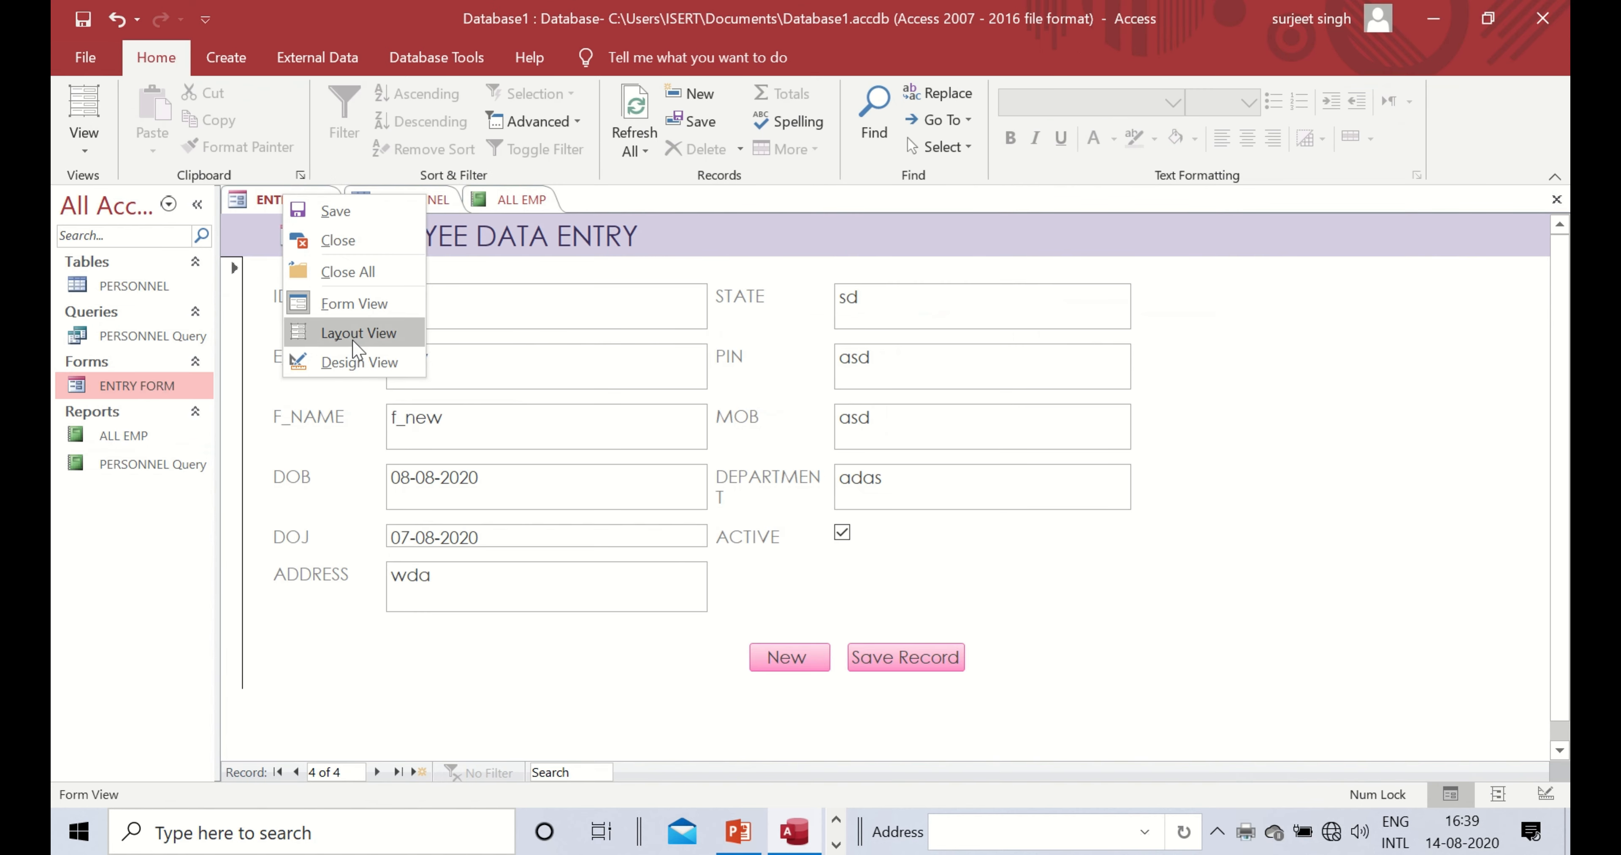
left_click(353, 362)
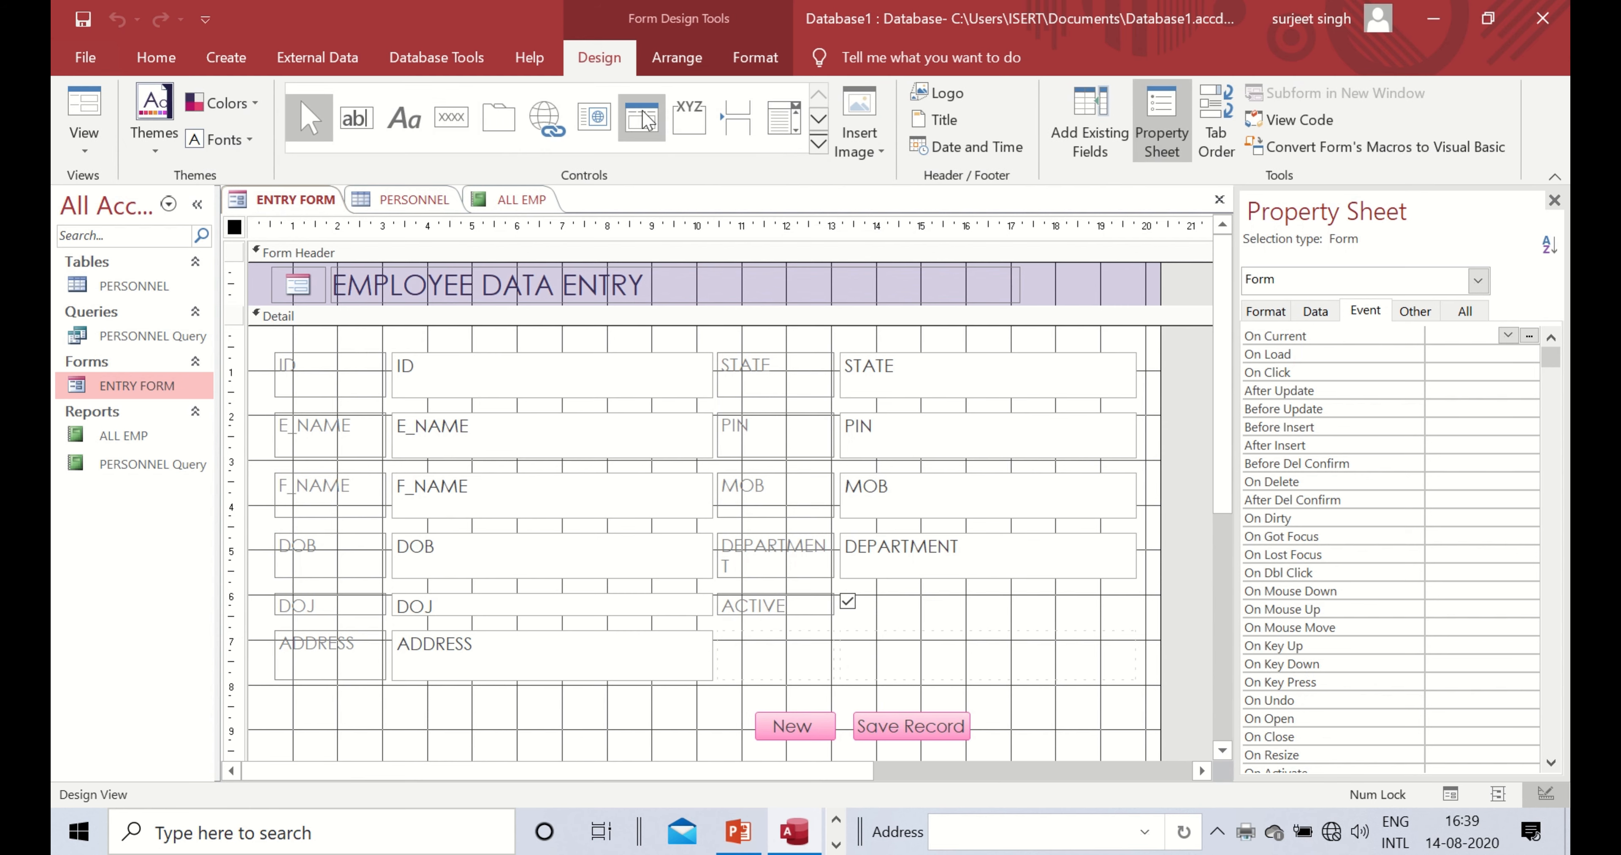
left_click(783, 125)
left_click_drag(889, 621, 1100, 679)
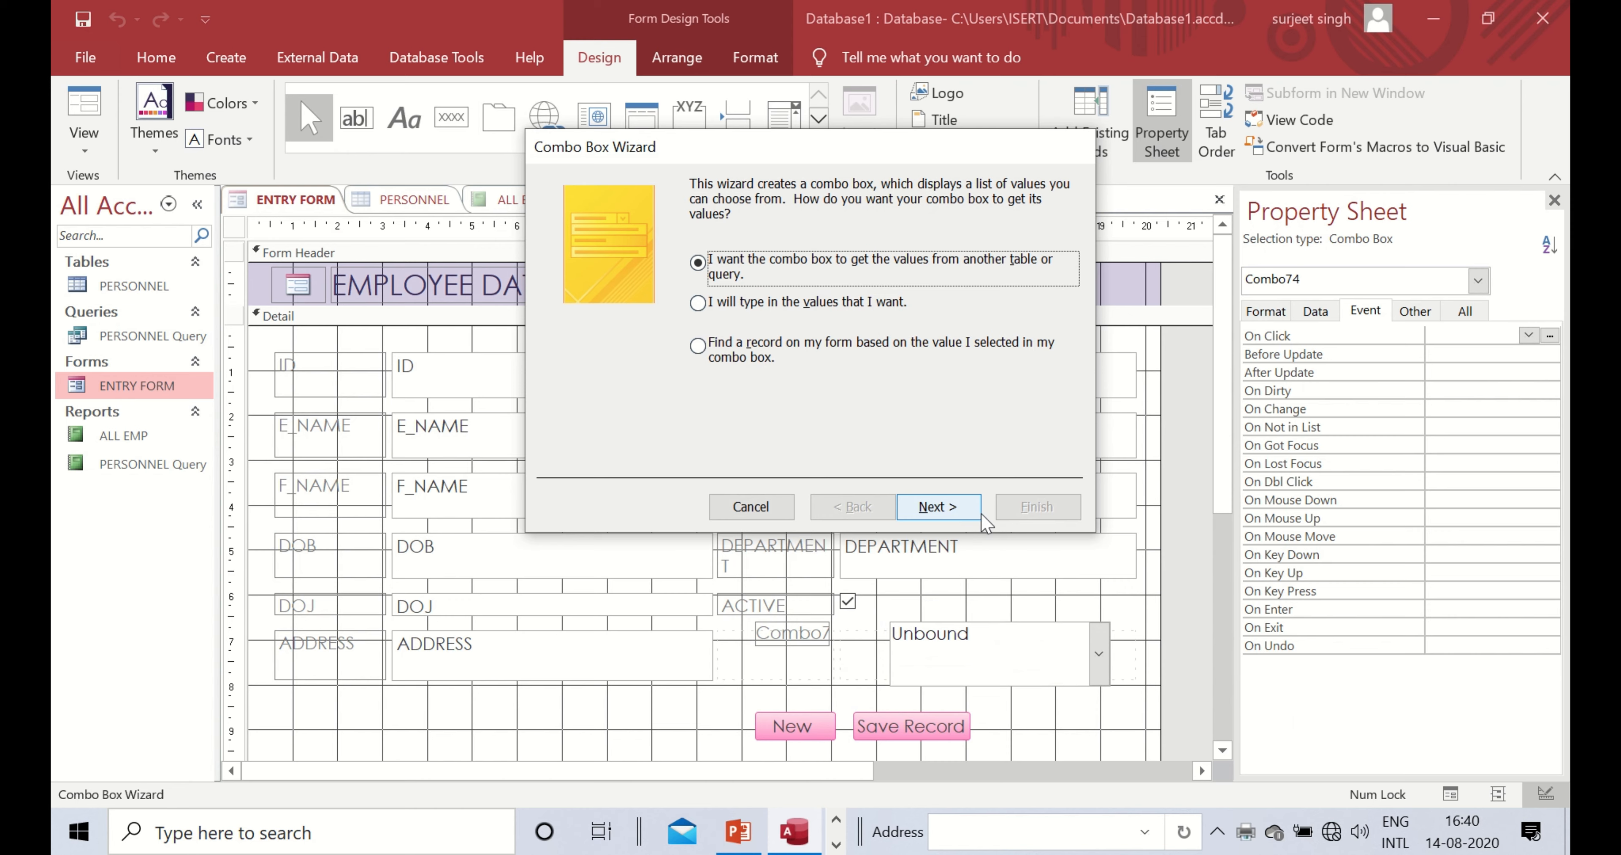
left_click(751, 508)
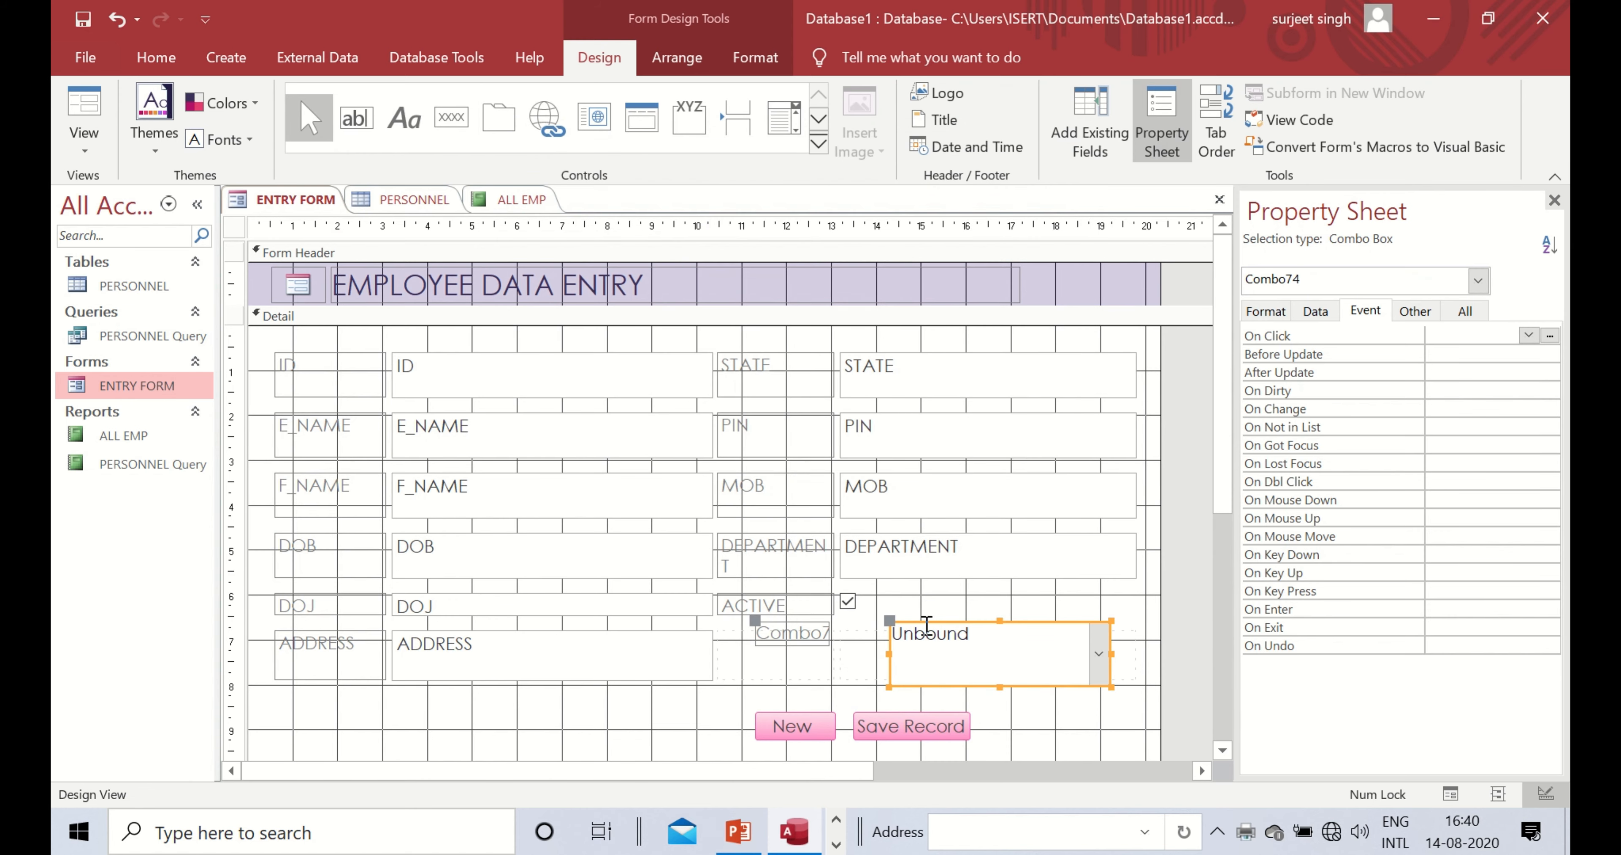
right_click(890, 625)
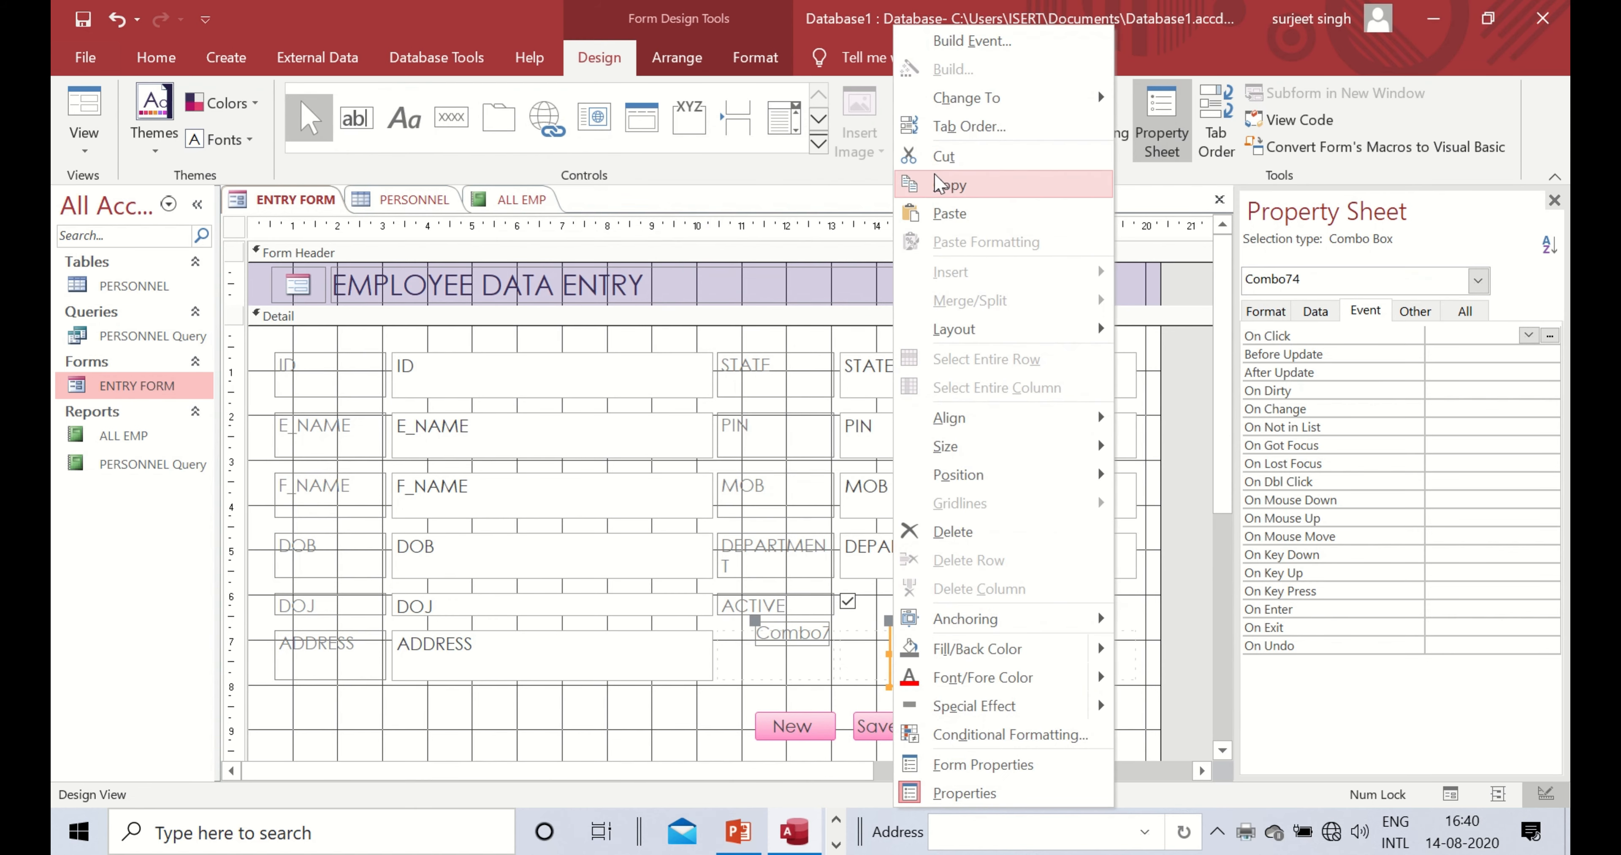
left_click(945, 157)
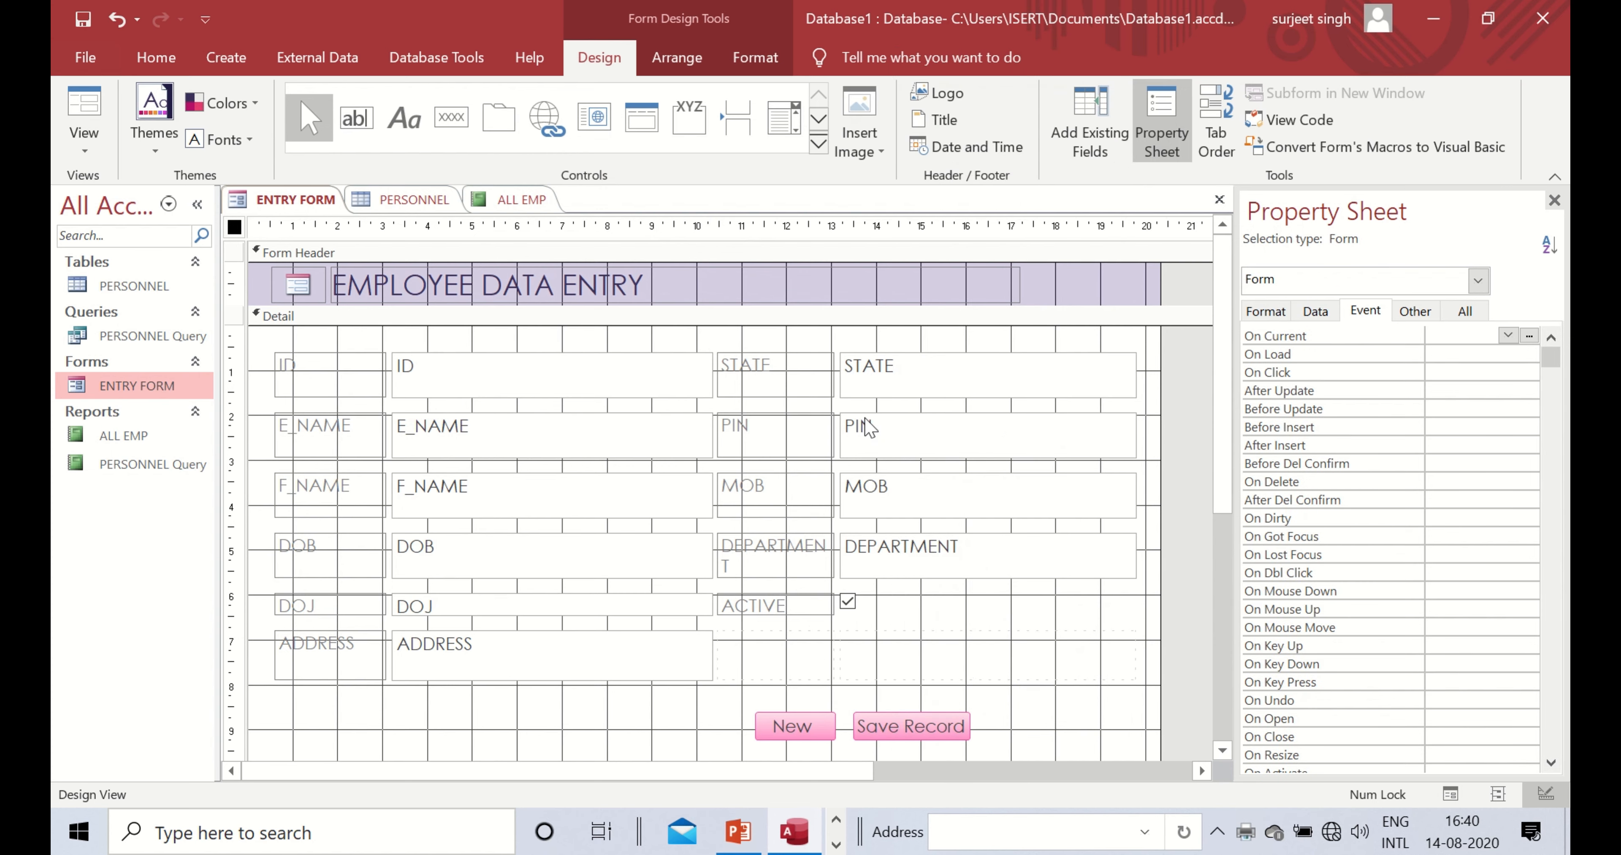